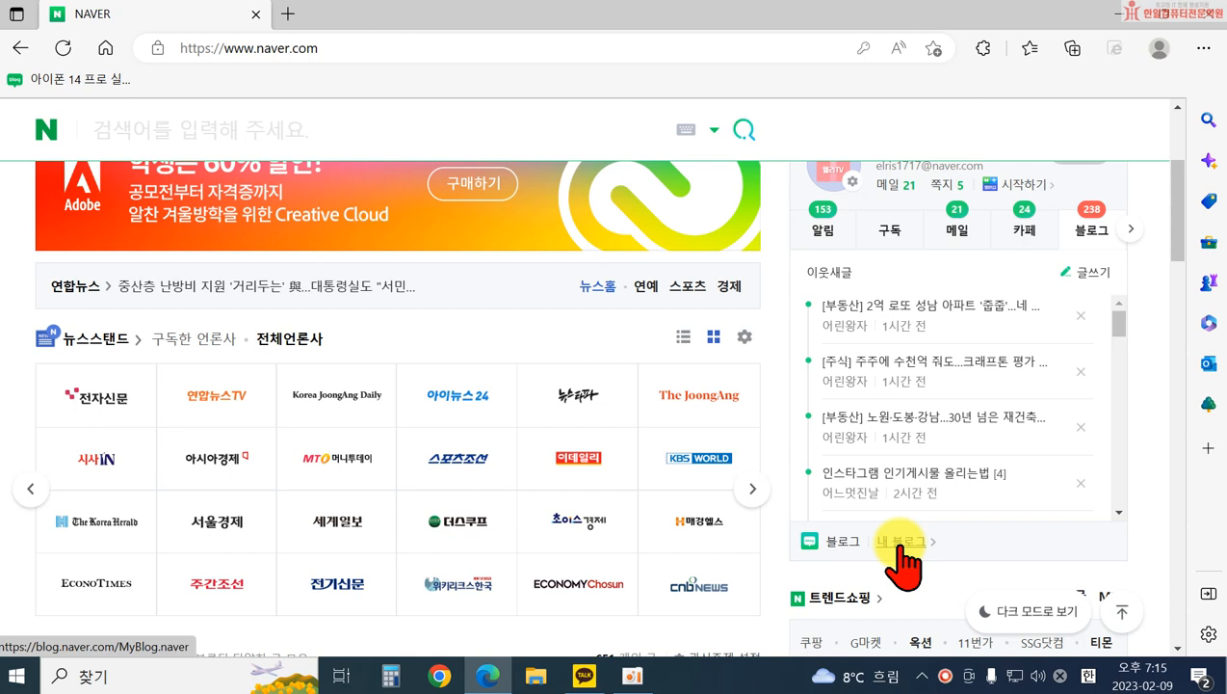
- Open my own blog from the Naver home page and view its post list down to the category widgets
click(898, 543)
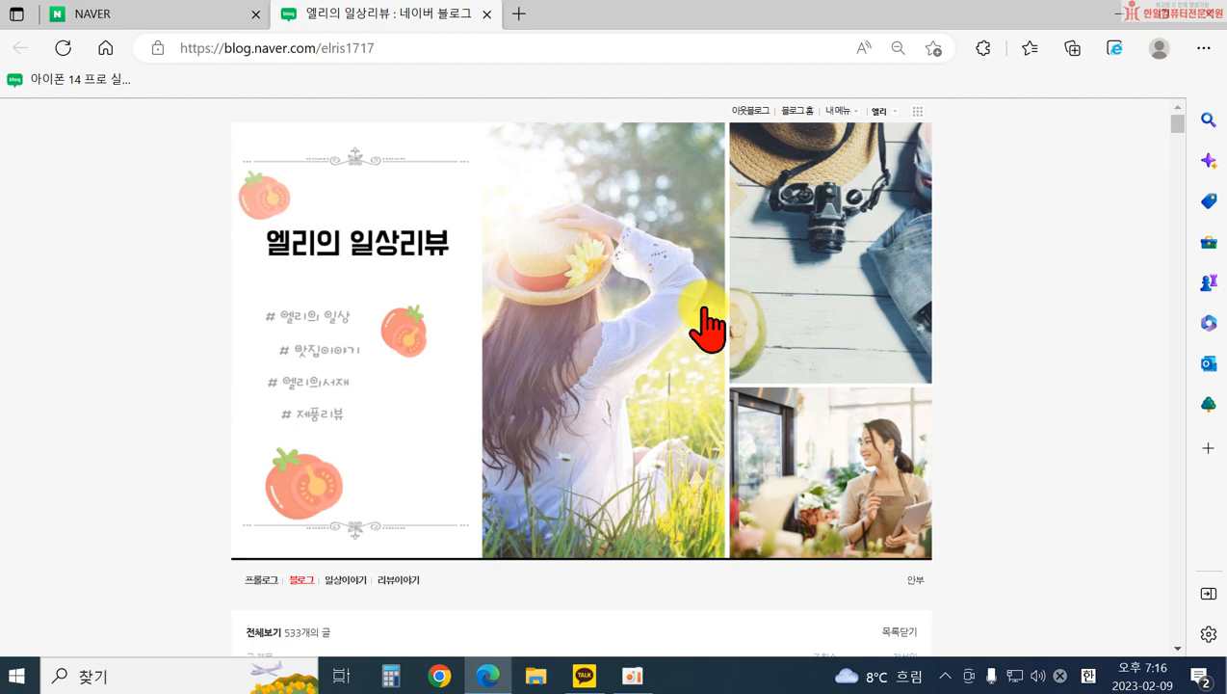
scroll(513, 425, down, 3)
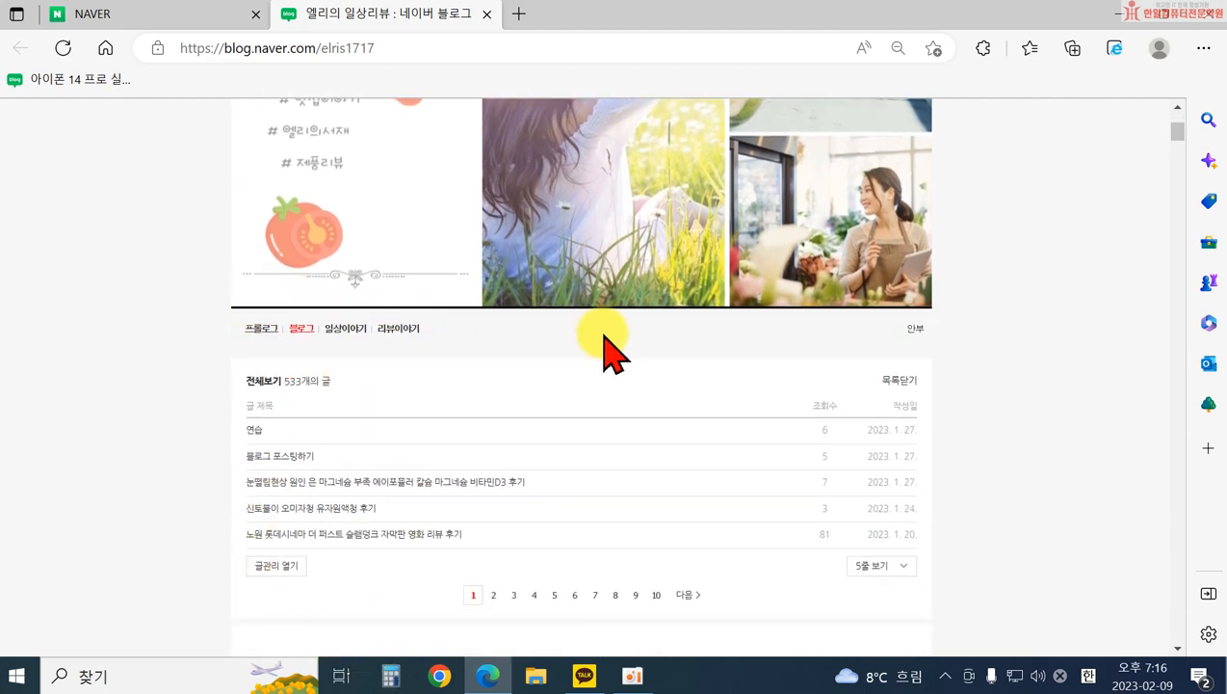
scroll(838, 232, down, 1)
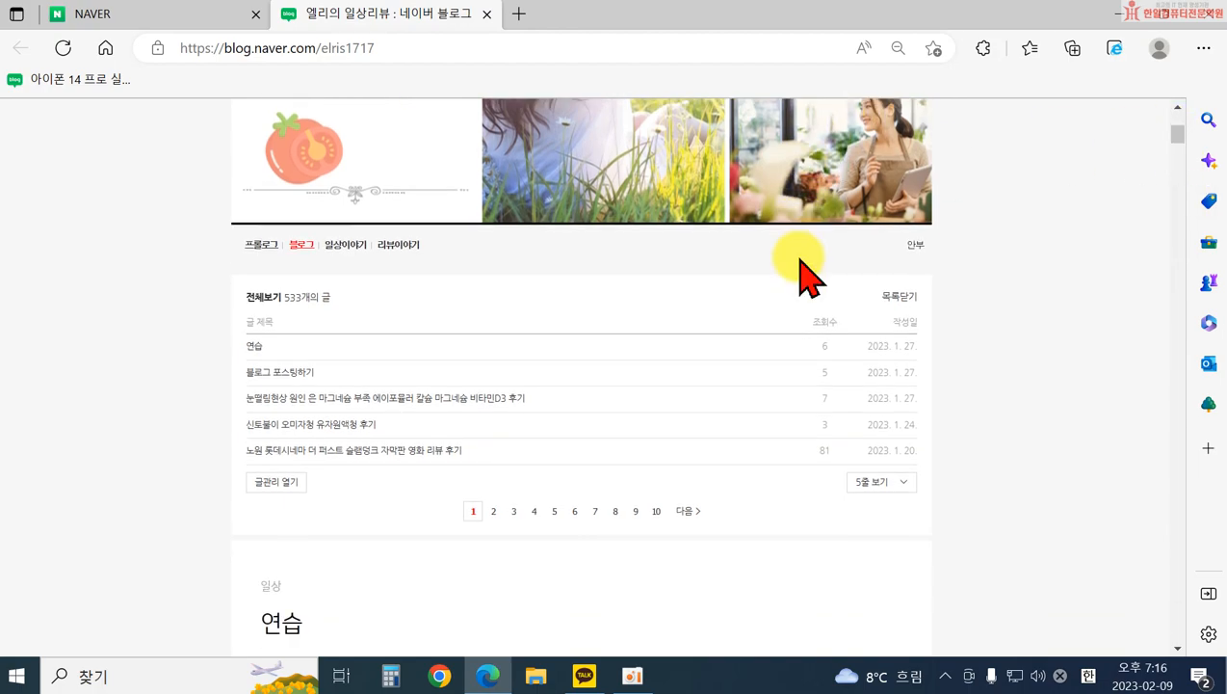
drag(1178, 135, 1167, 686)
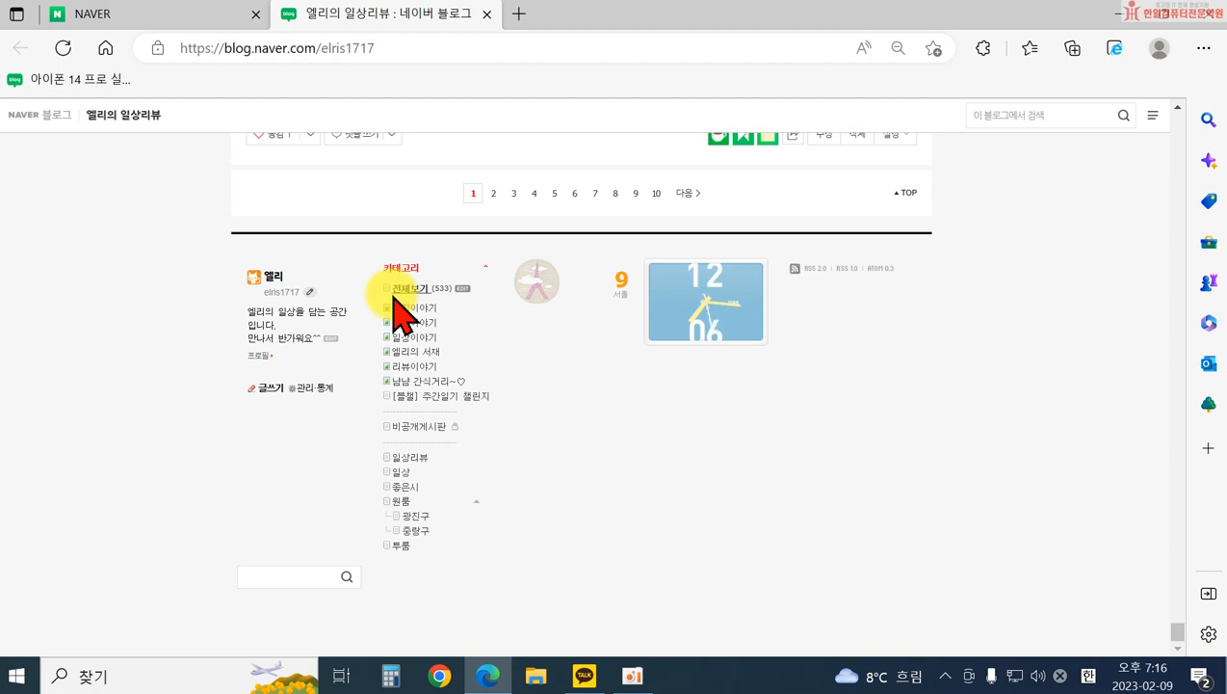
- Examine the blog's recent posts, the category list at the foot of the page and the header design
scroll(746, 468, up, 4)
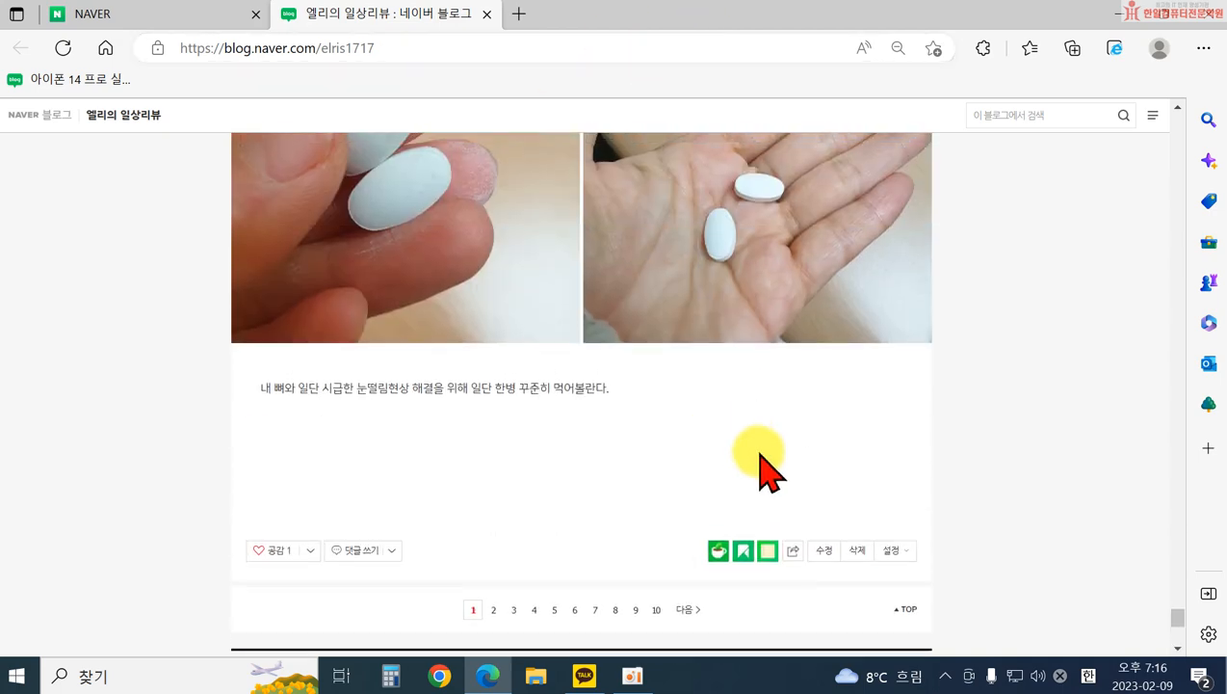
scroll(761, 468, up, 15)
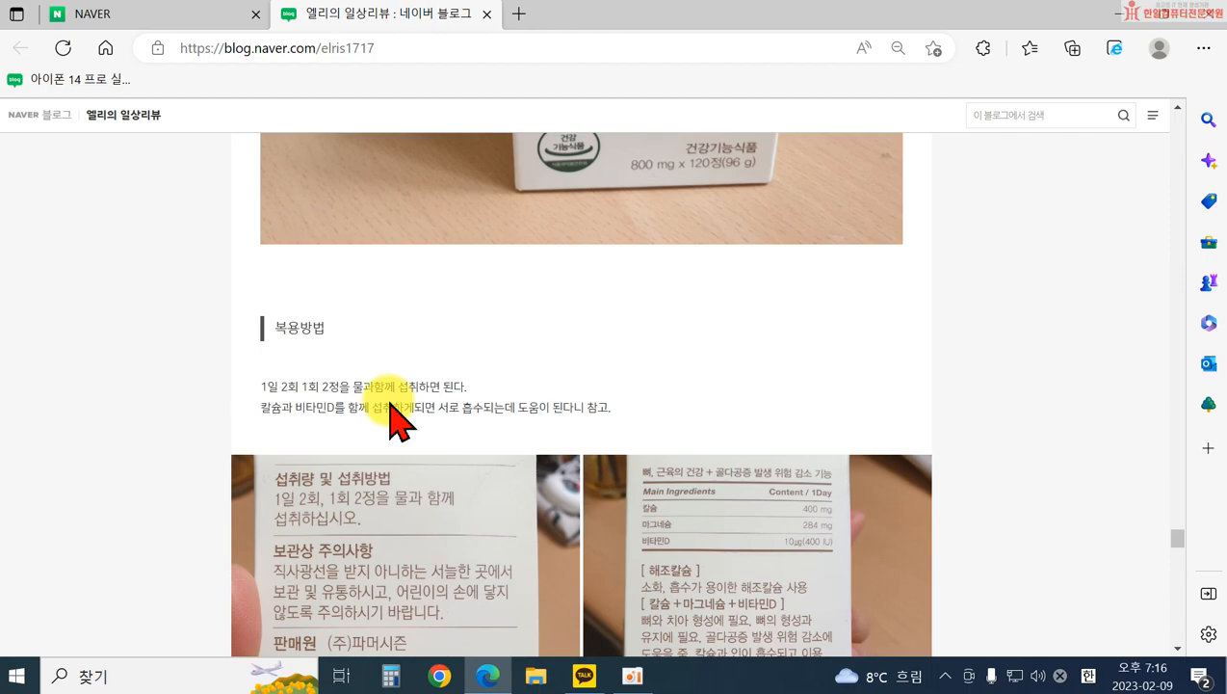
scroll(395, 419, up, 10)
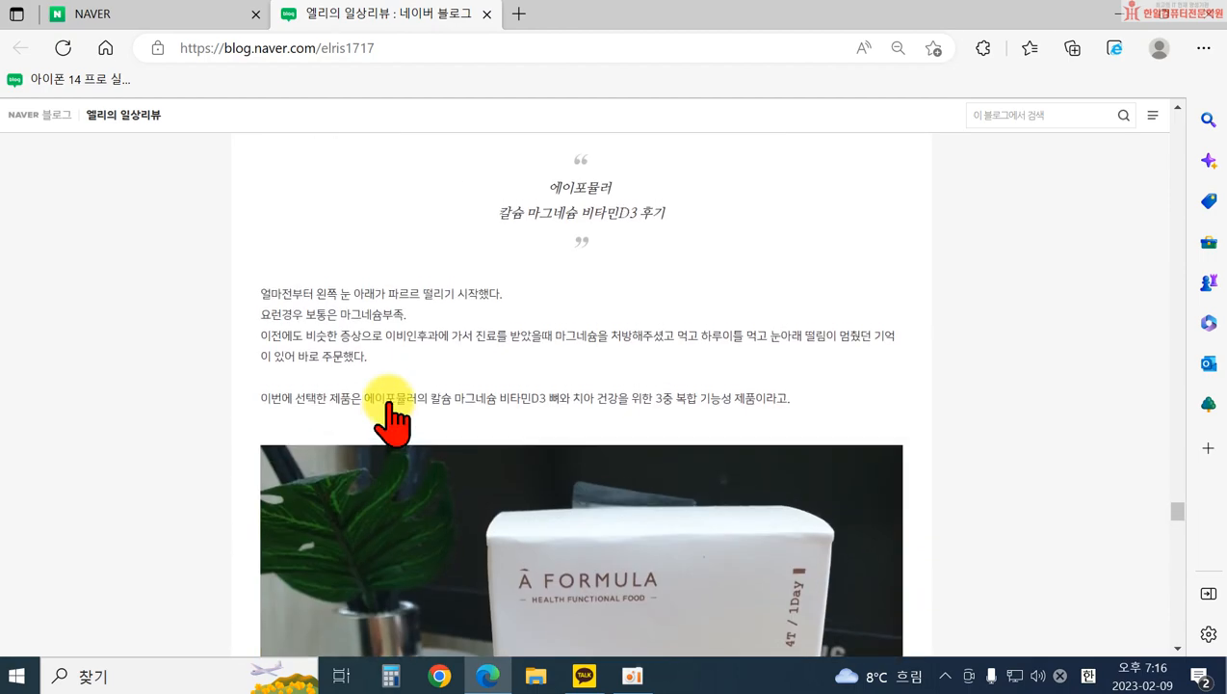
scroll(395, 419, up, 15)
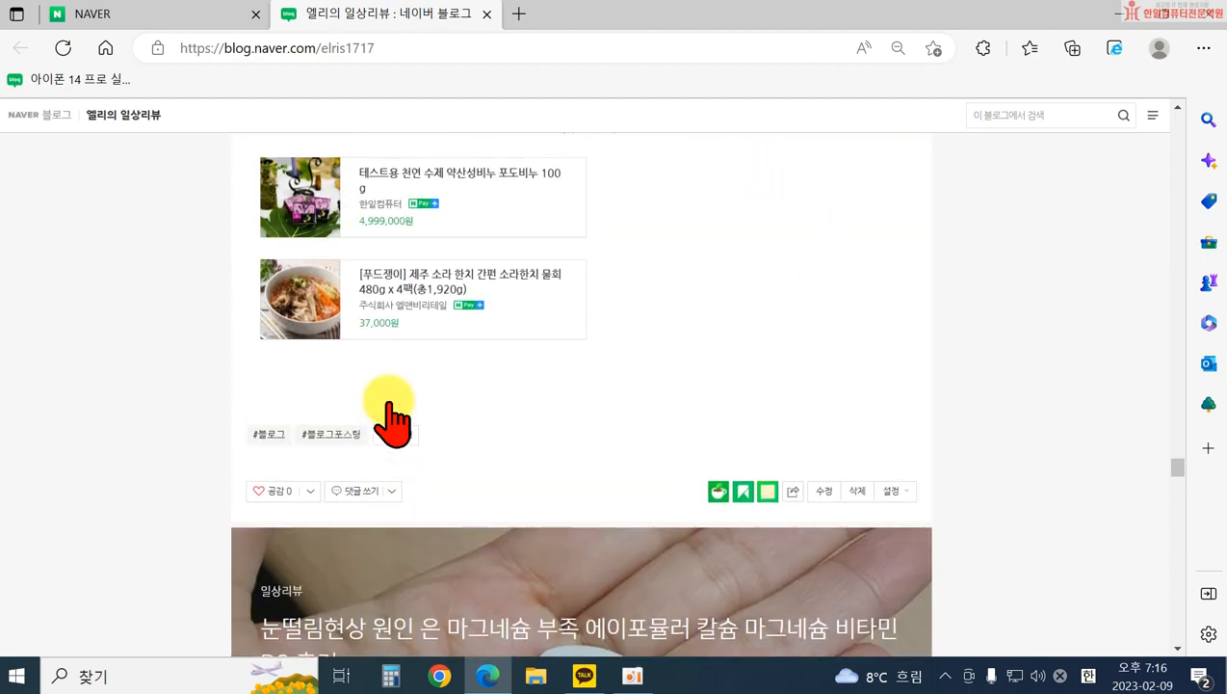
scroll(395, 419, up, 5)
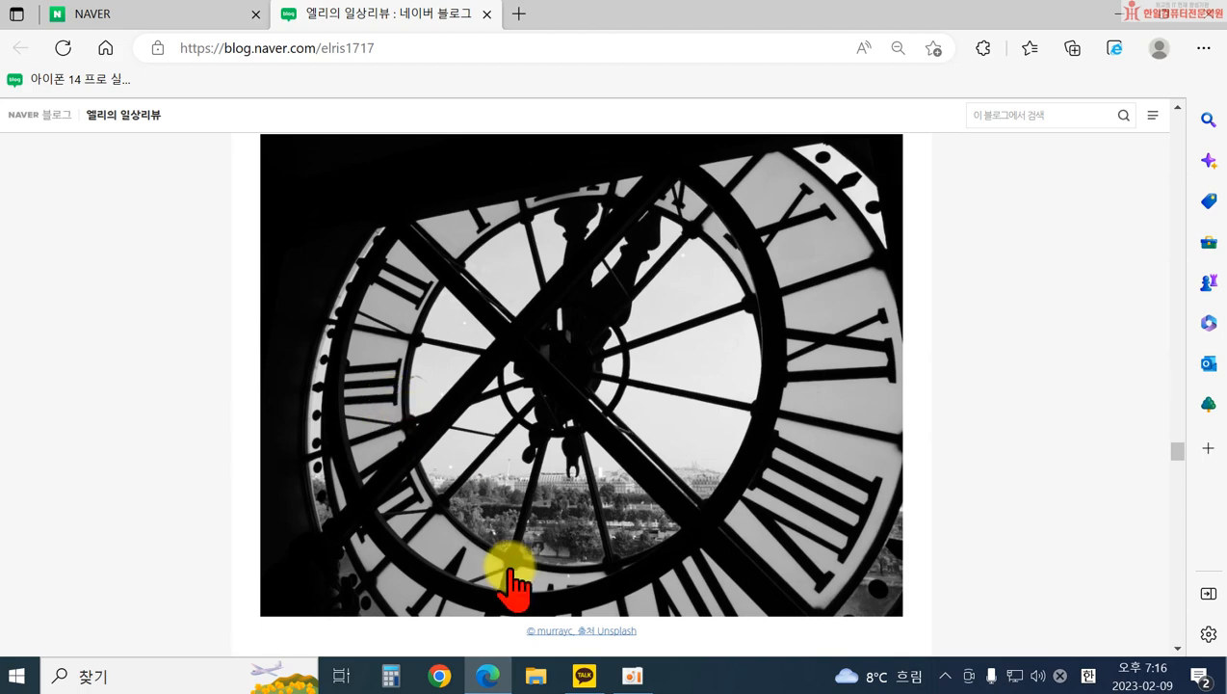
drag(1177, 453, 1178, 652)
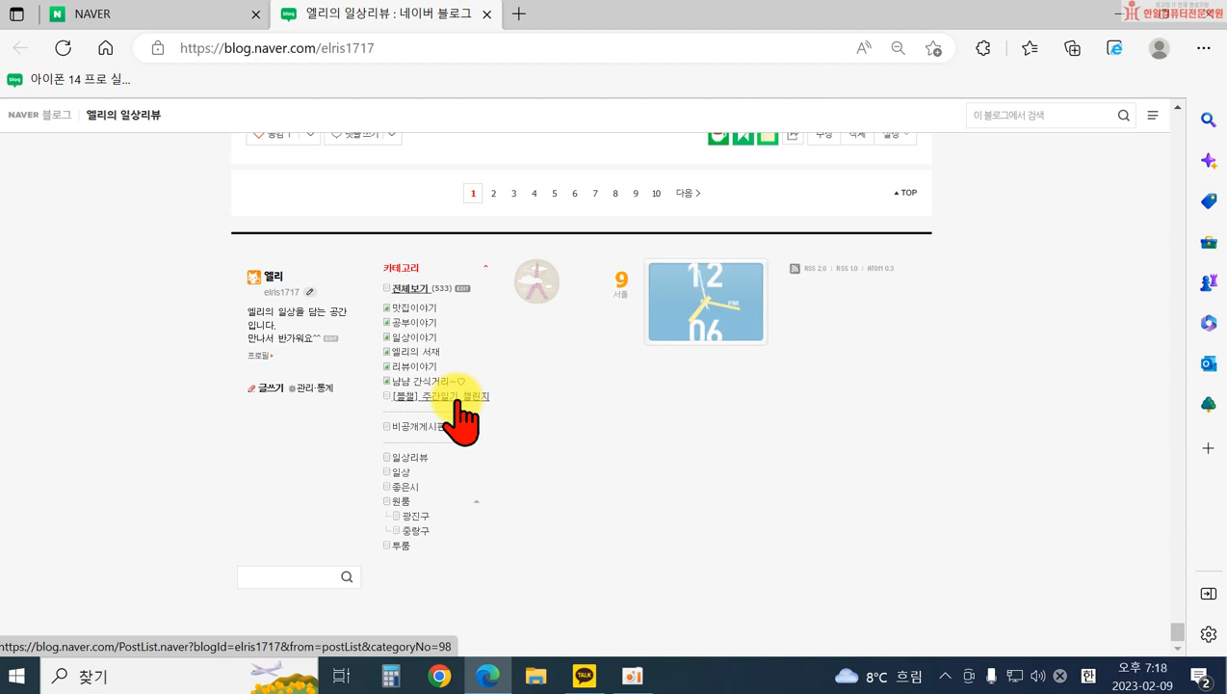
scroll(1036, 344, up, 9)
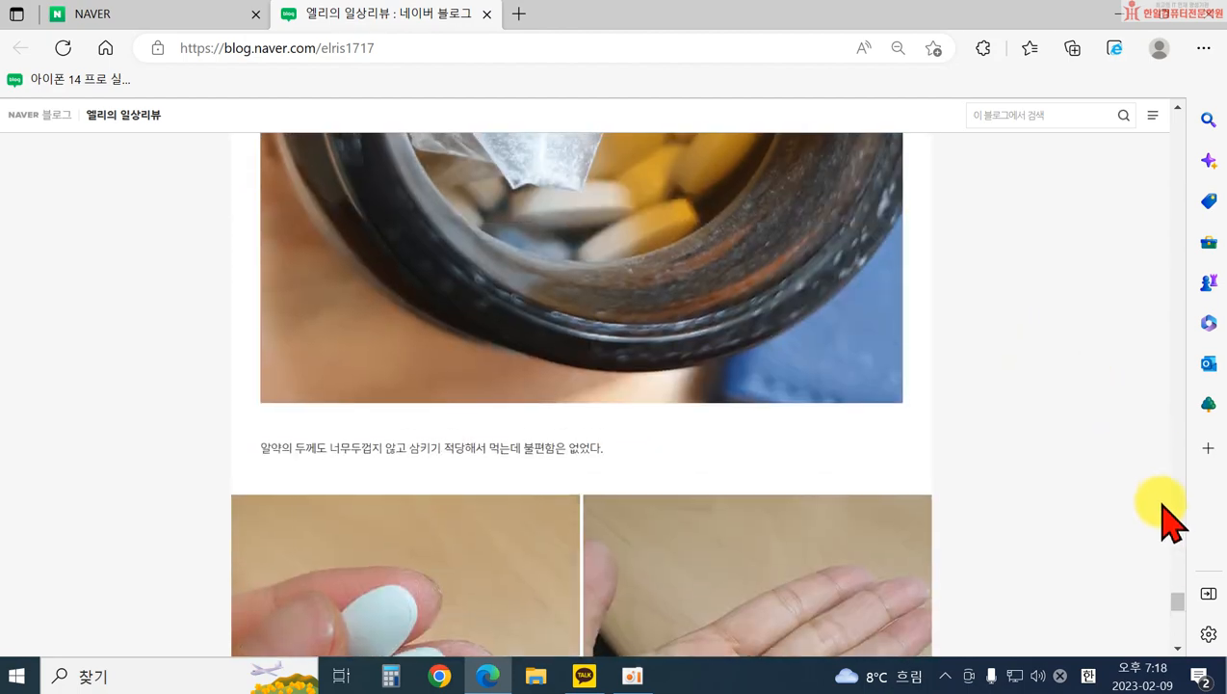
drag(1175, 598, 1178, 106)
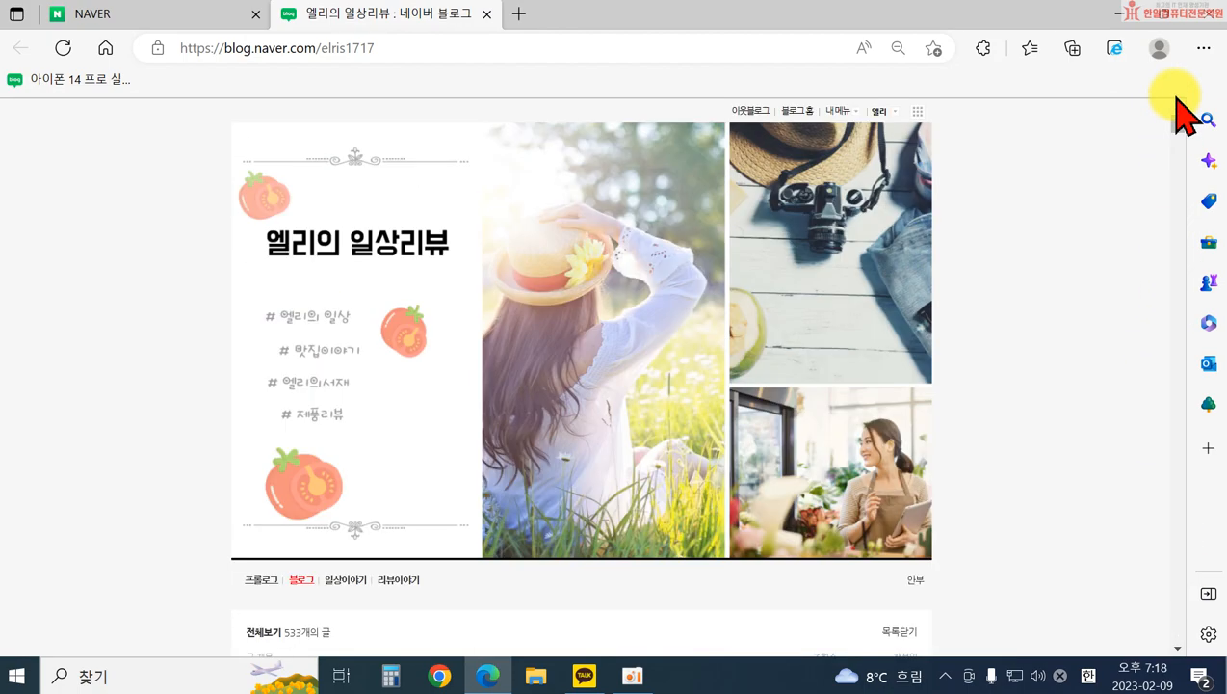
- Open the blog's management page (관리) and highlight the blog address in the blog information settings
click(848, 113)
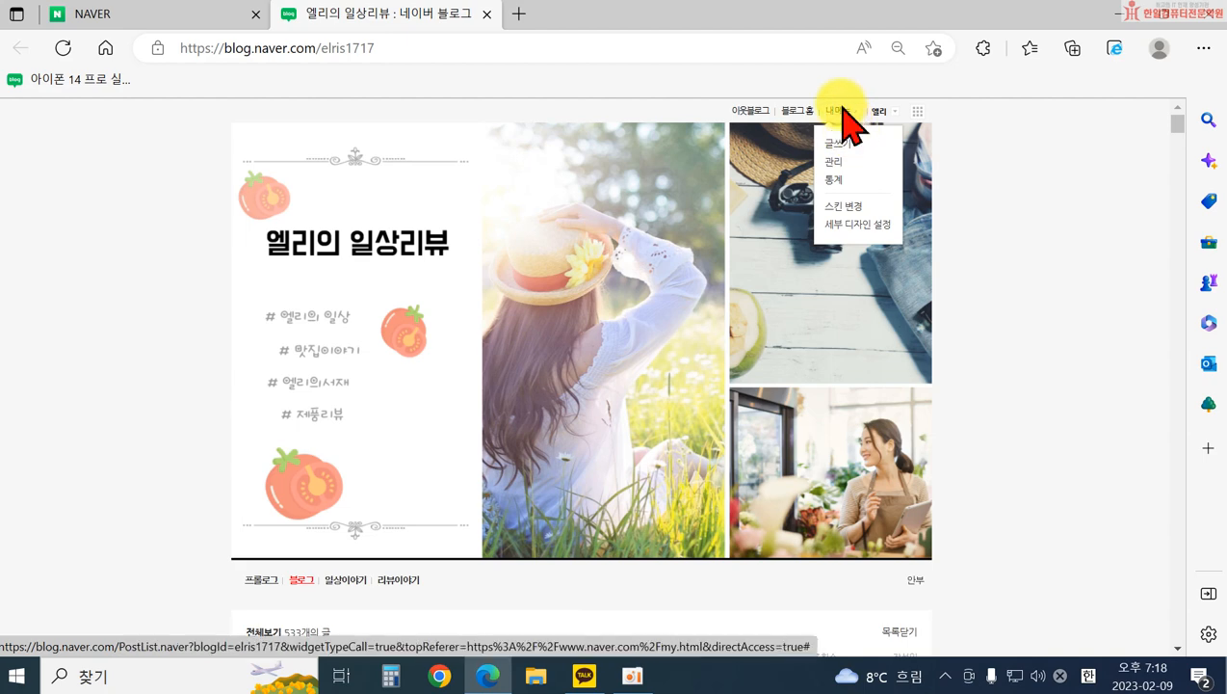
click(832, 162)
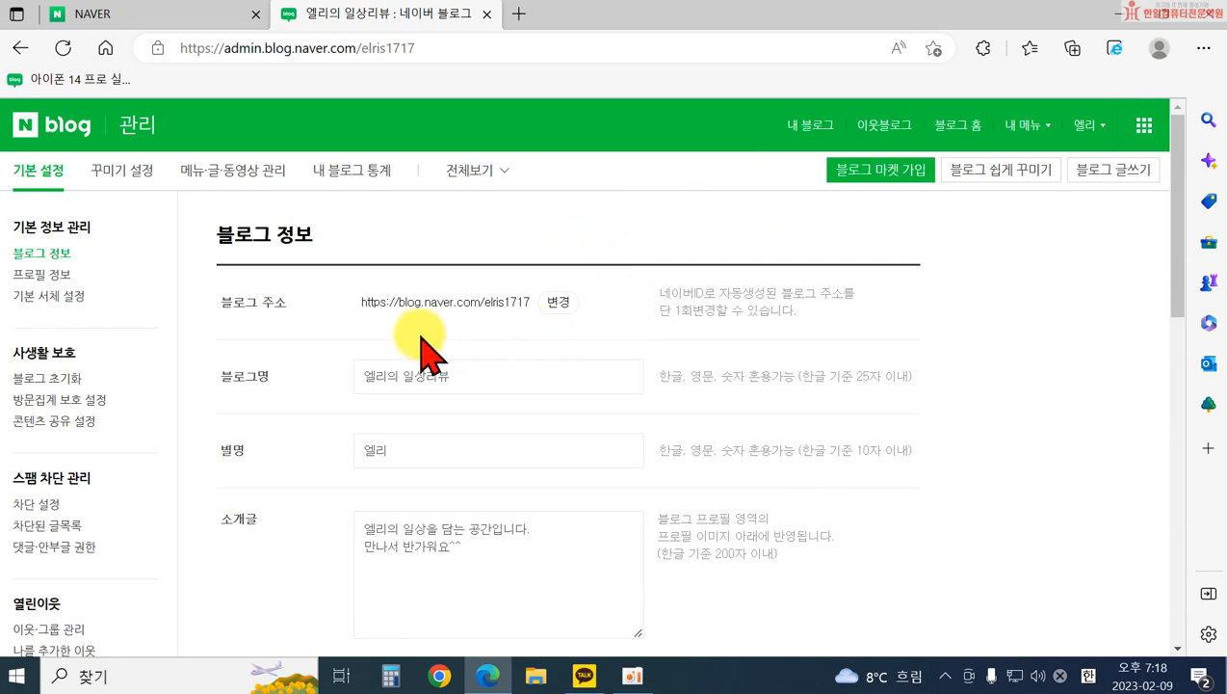
drag(362, 303, 517, 302)
click(493, 324)
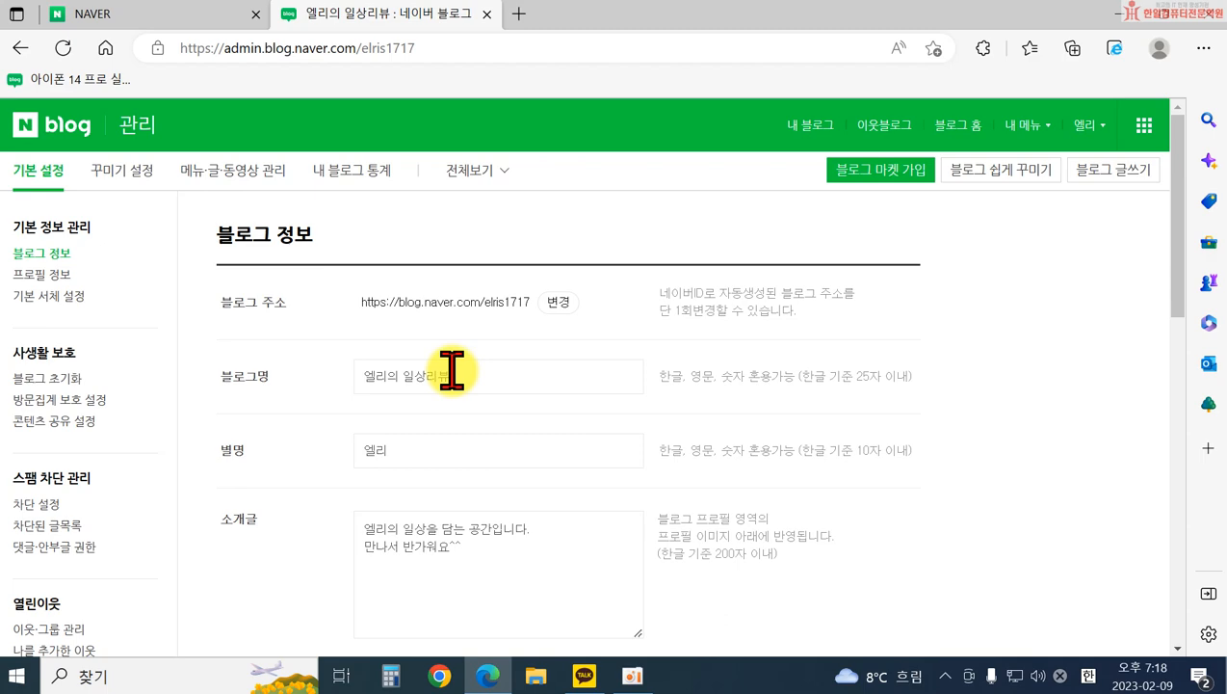
- Return to the Naver home page and search for 네일아트디자인
click(110, 14)
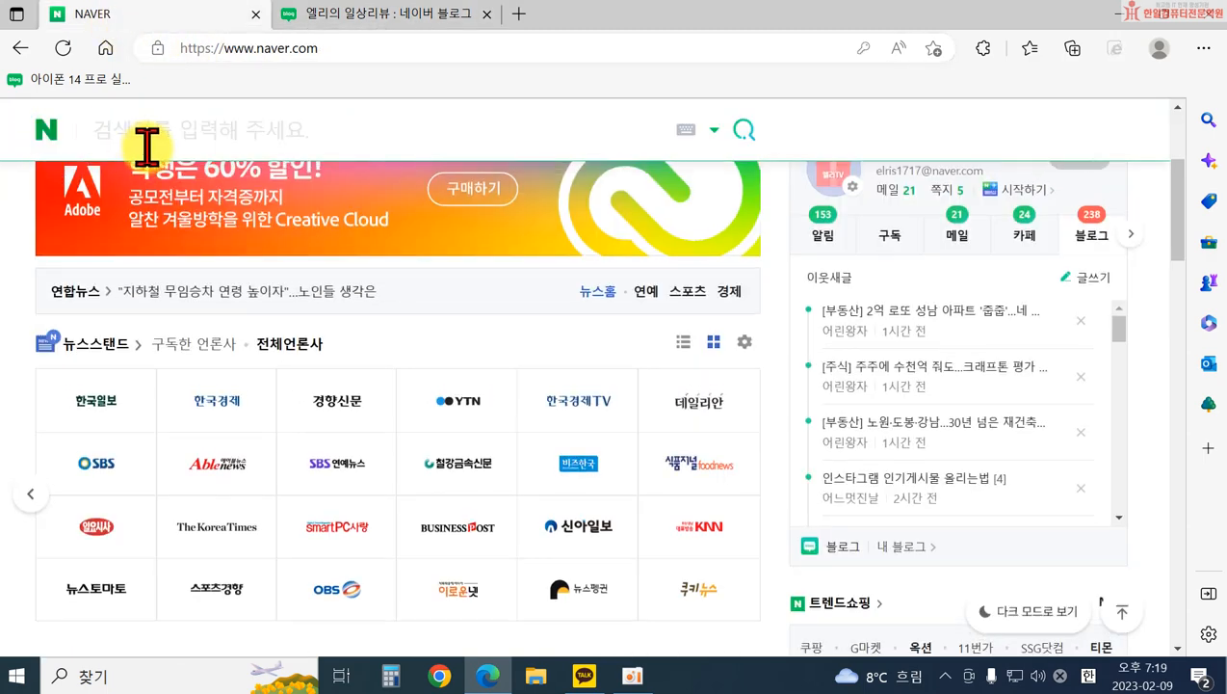
scroll(146, 147, up, 3)
click(293, 220)
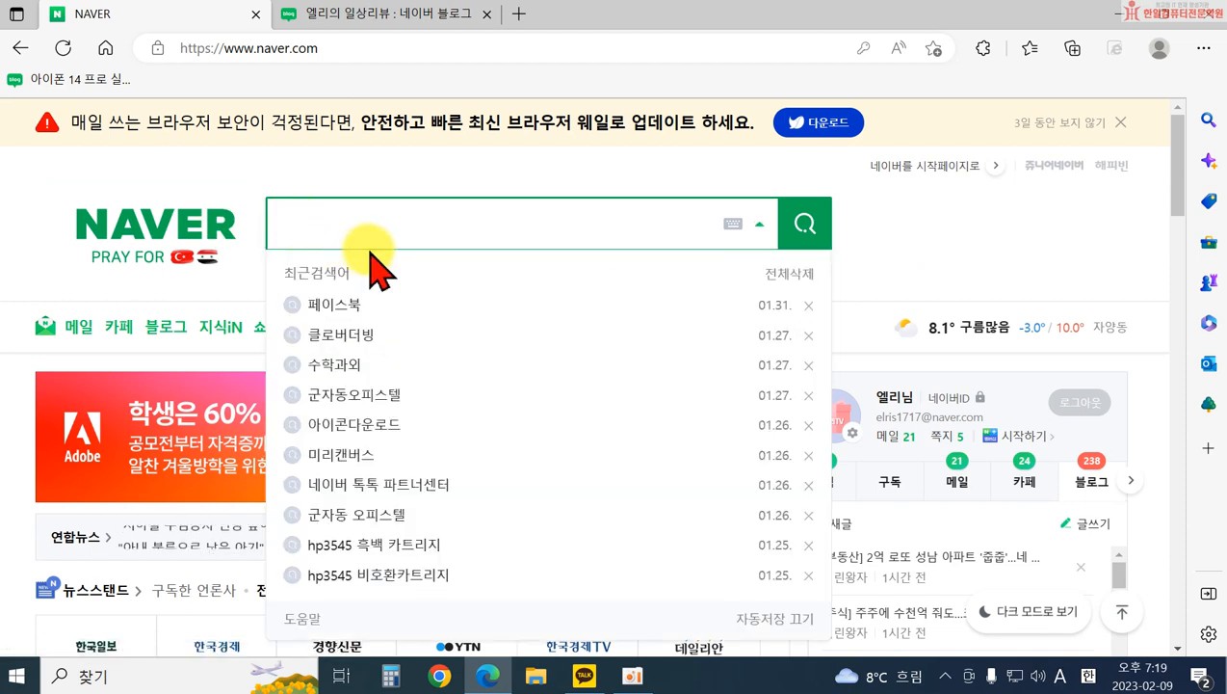
text(s)
key(BackSpace)
key(Hangul)
text(네일)
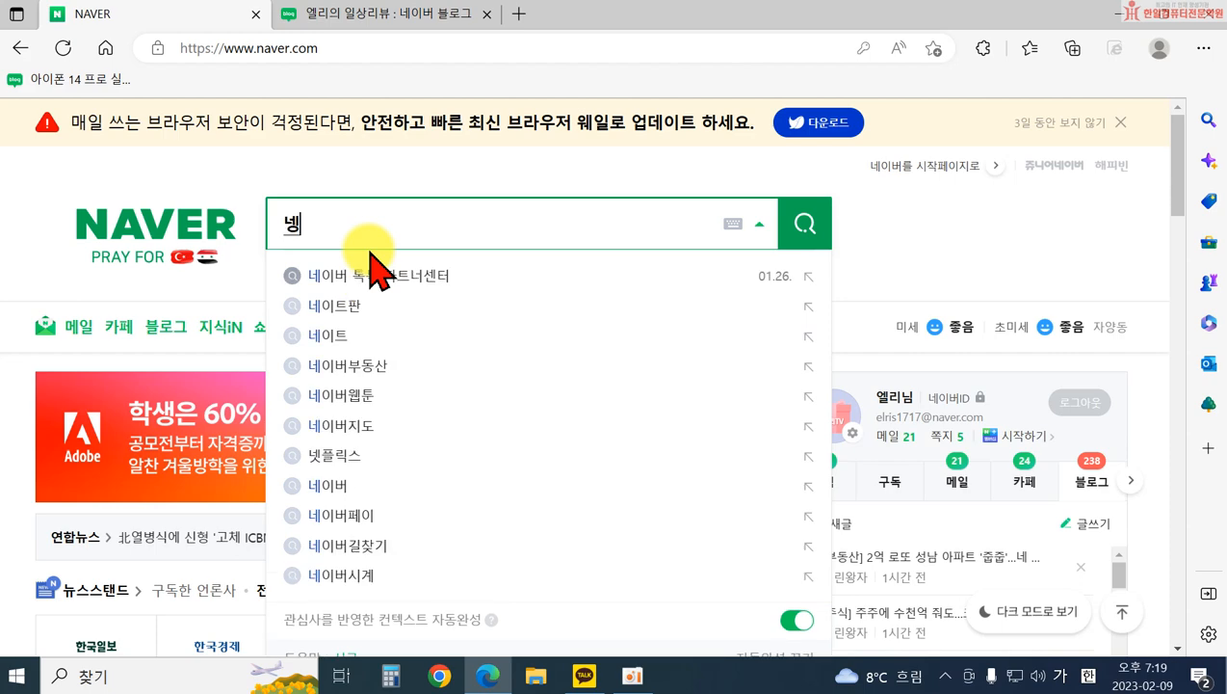
text(아트디자인)
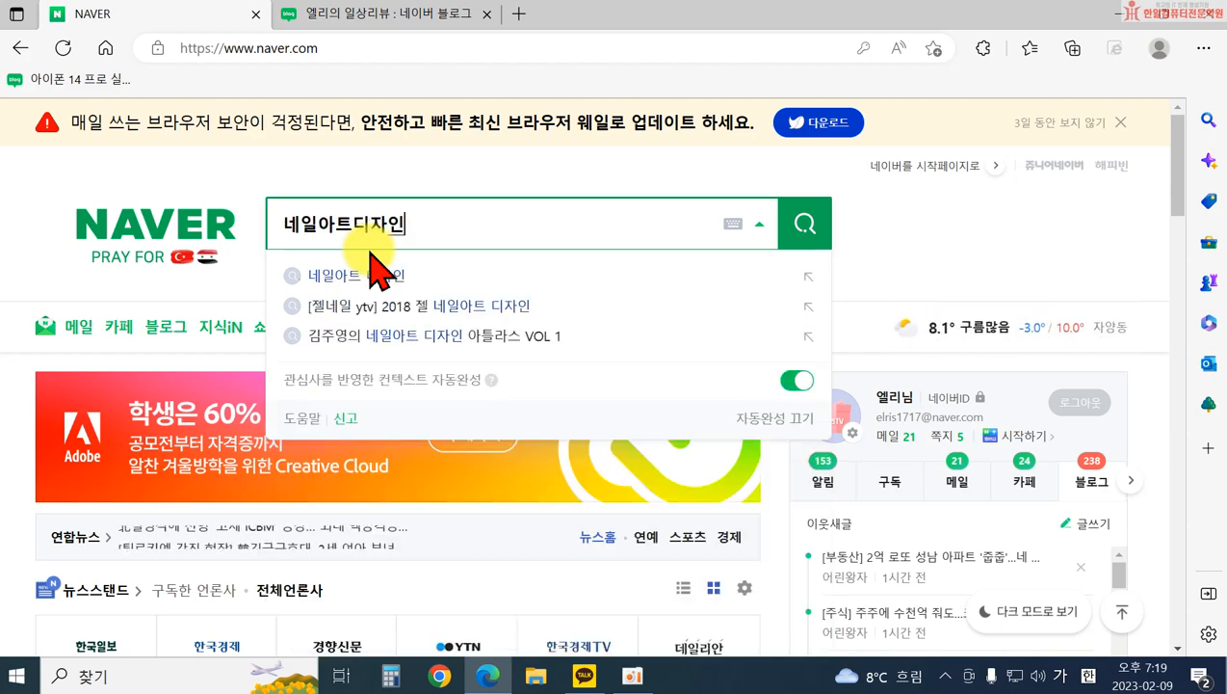
key(Return)
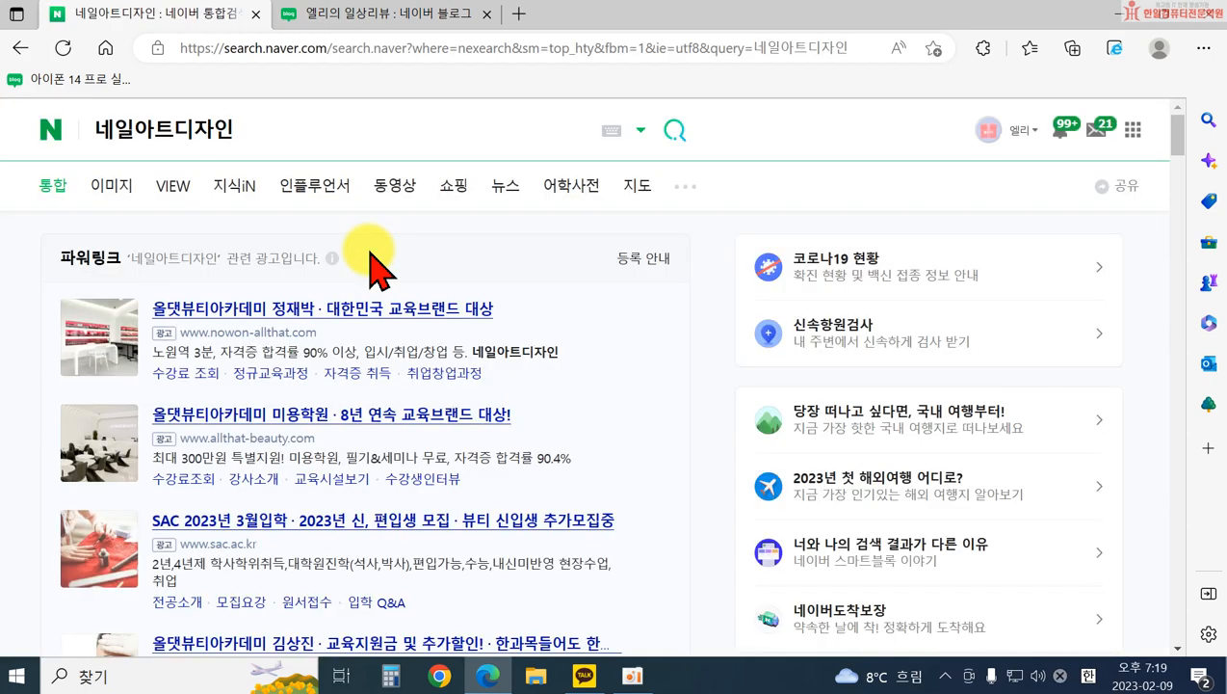
- Examine the blog names shown above the post titles in the 네일아트디자인 search results
scroll(373, 256, down, 10)
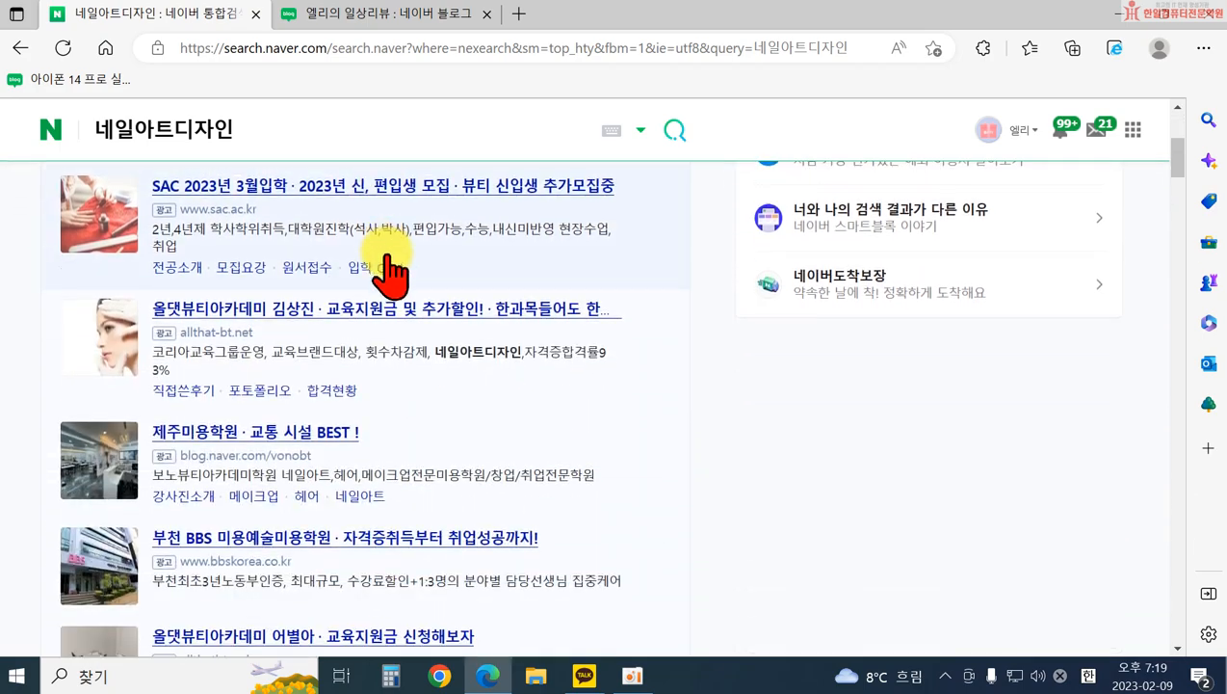
scroll(390, 289, down, 15)
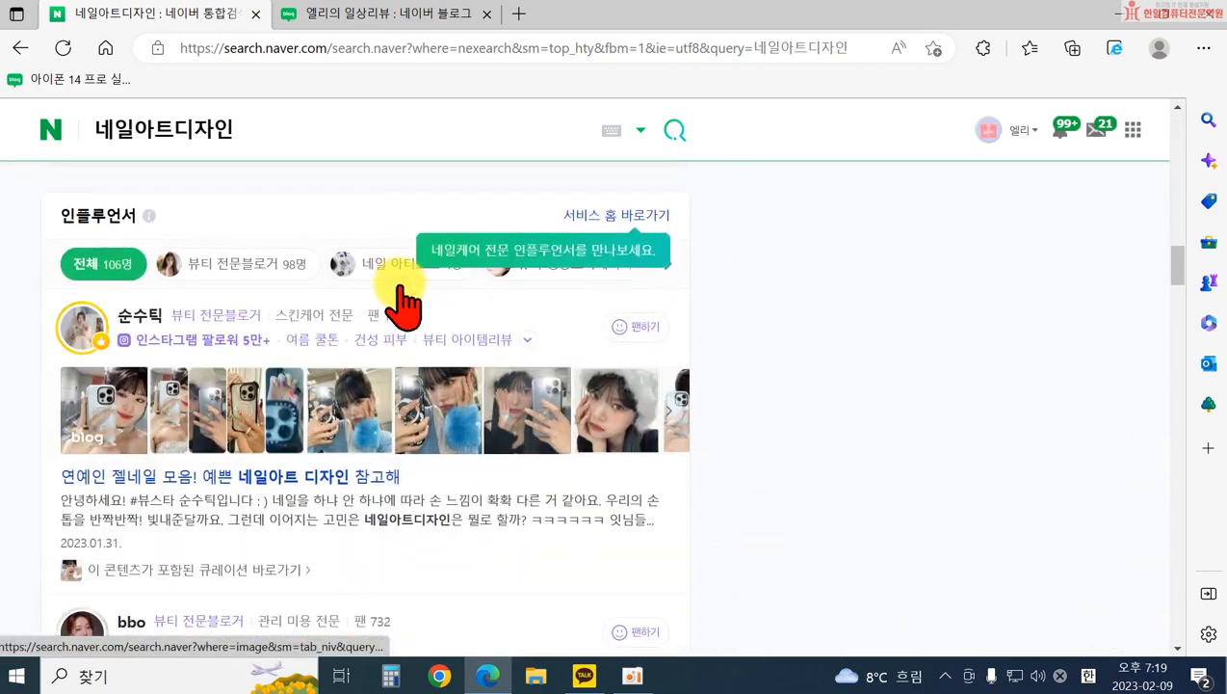
scroll(386, 299, down, 5)
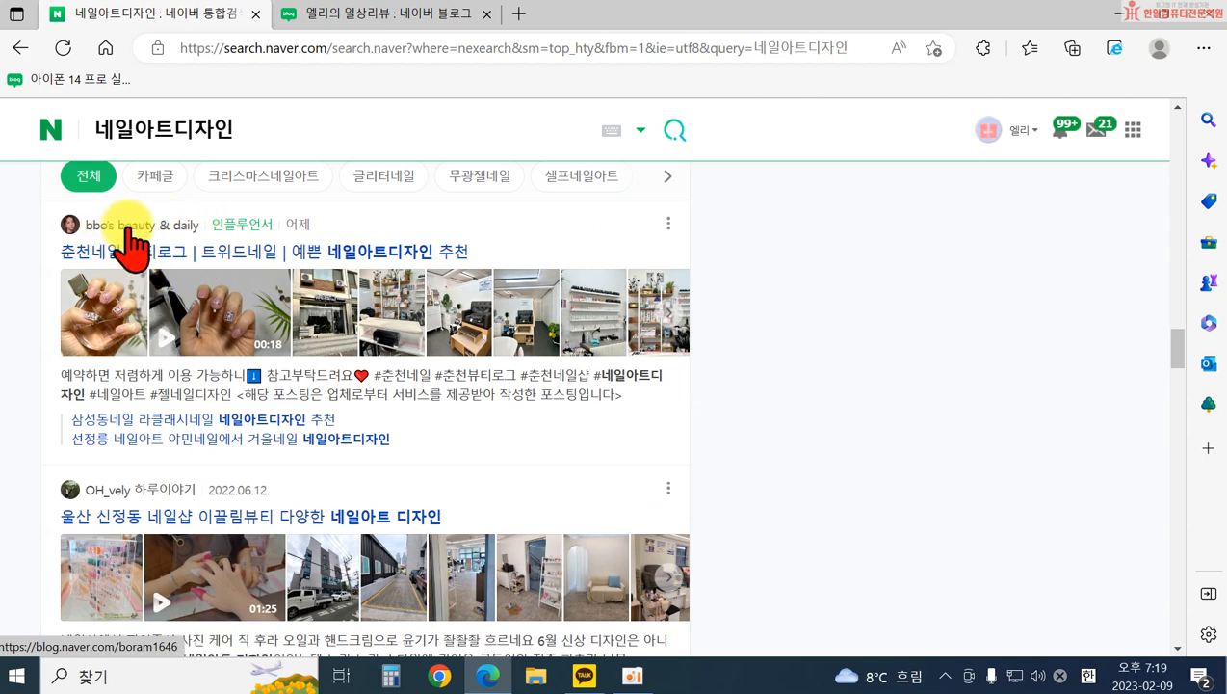
scroll(228, 403, down, 1)
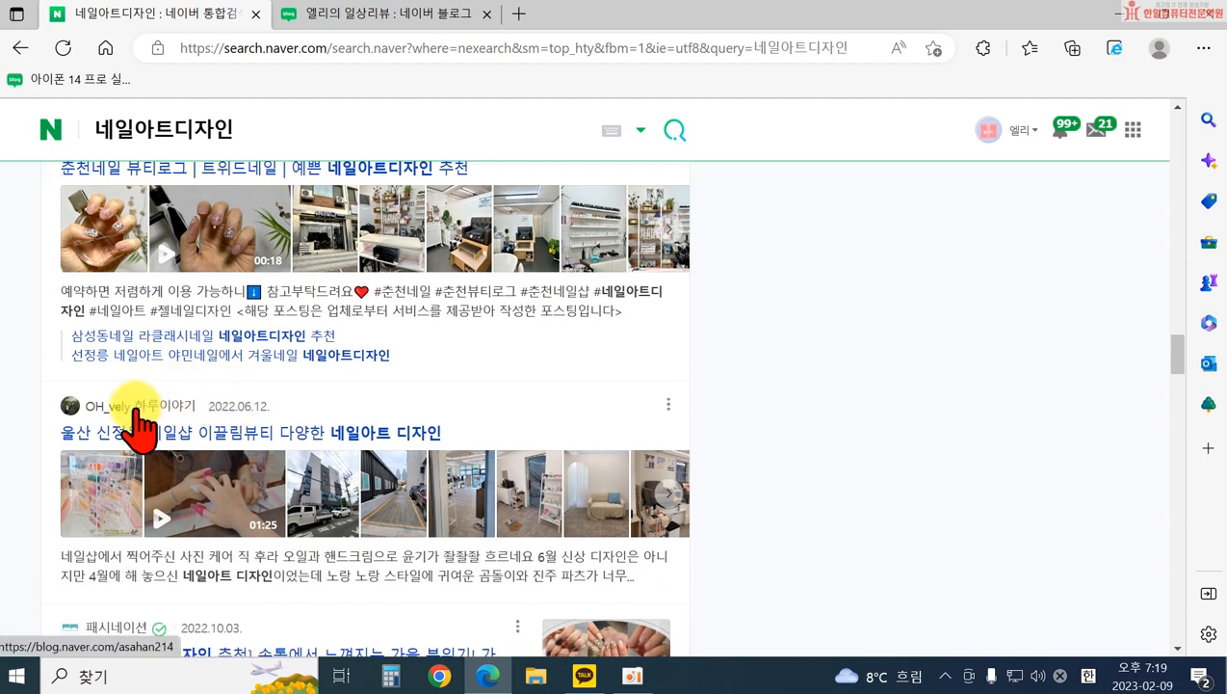
scroll(202, 424, down, 2)
scroll(116, 486, down, 1)
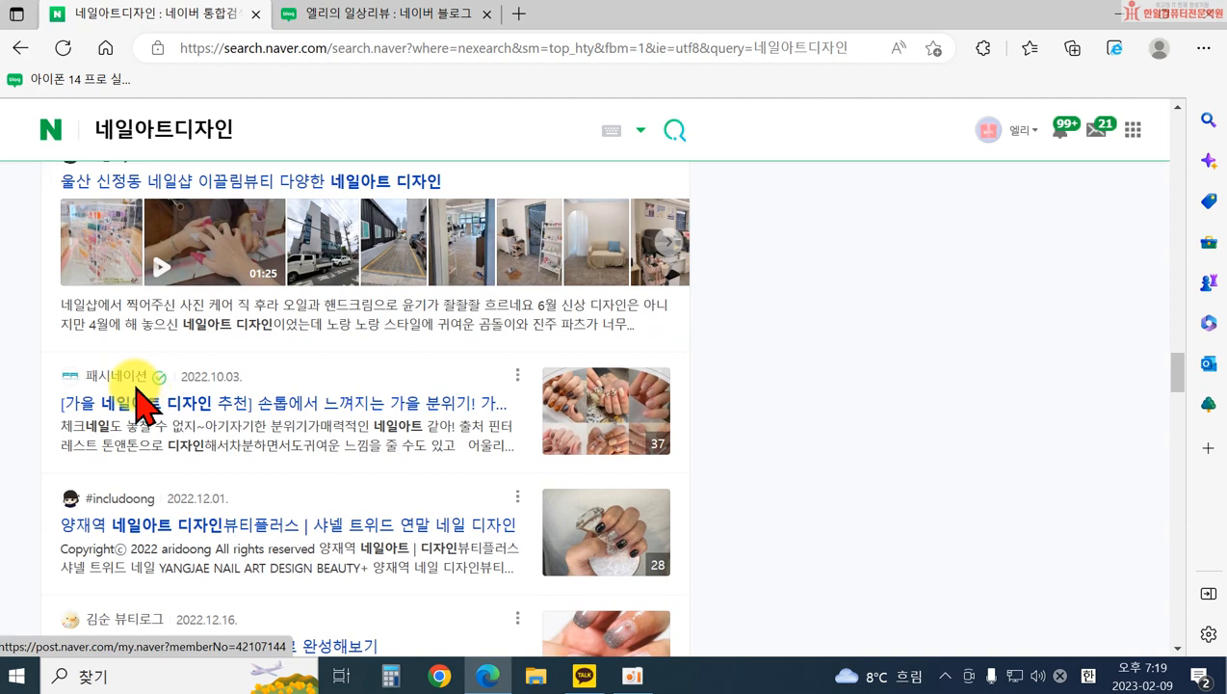
scroll(131, 465, down, 1)
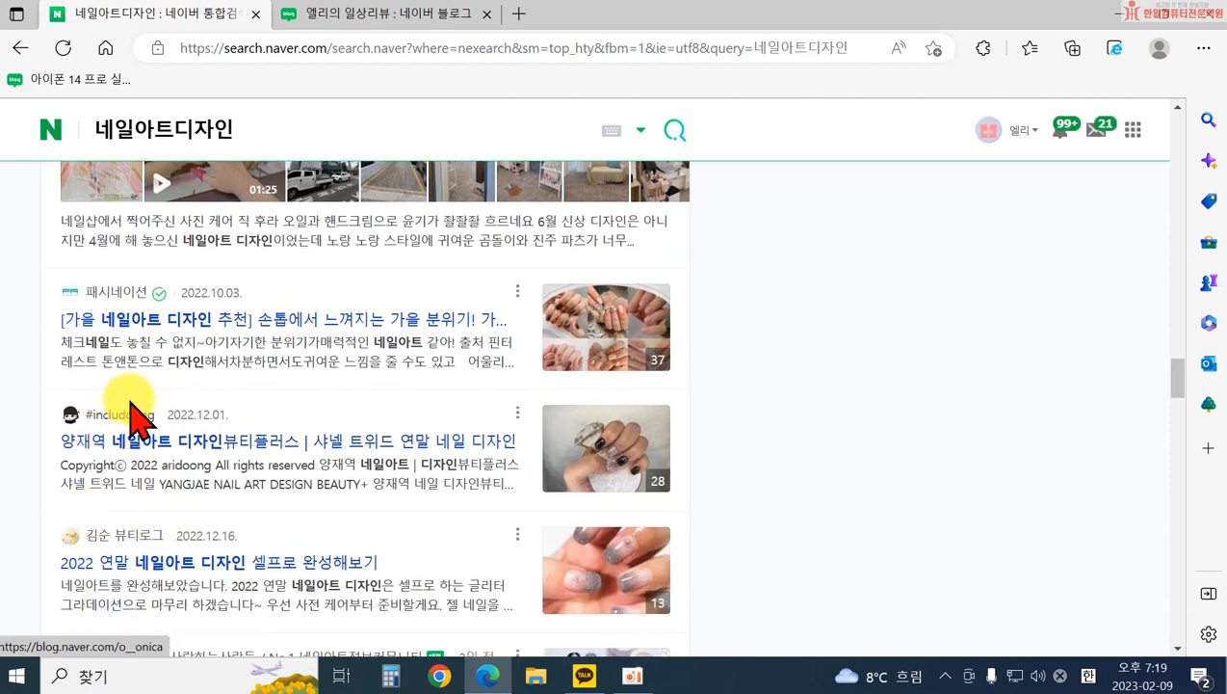
- Search Naver for 군자동오피스텔 and examine the blog names in the VIEW results
drag(254, 129, 42, 129)
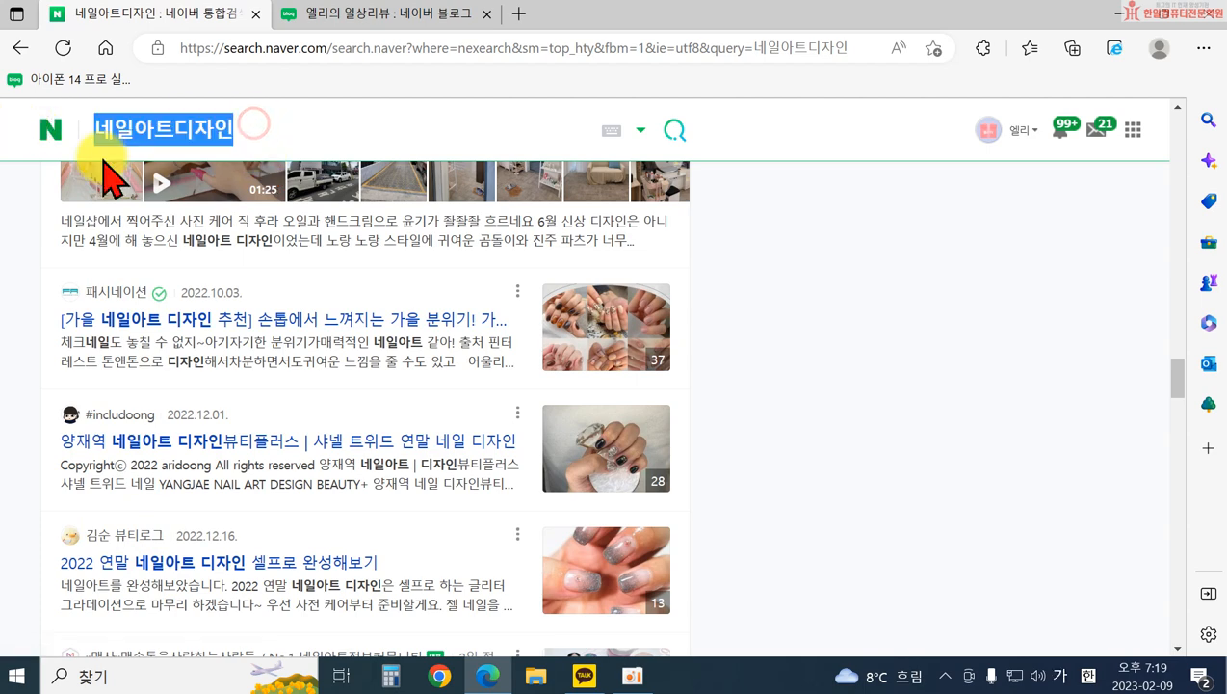
text(군자동오피스텔)
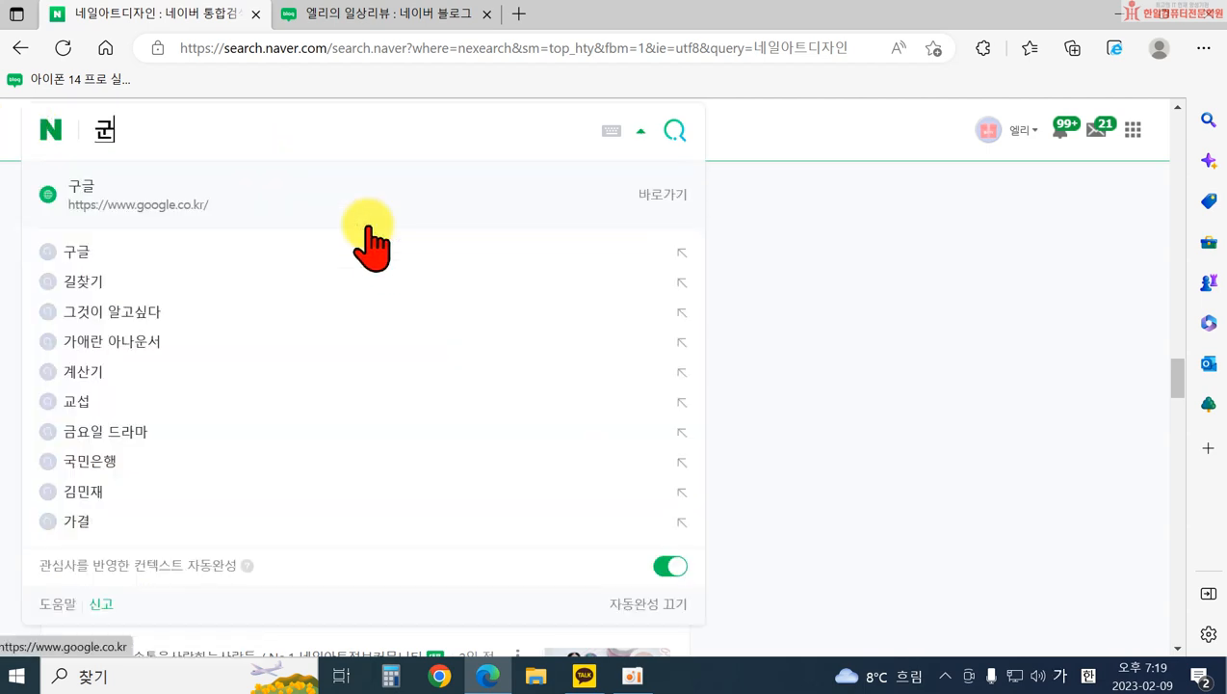
key(Return)
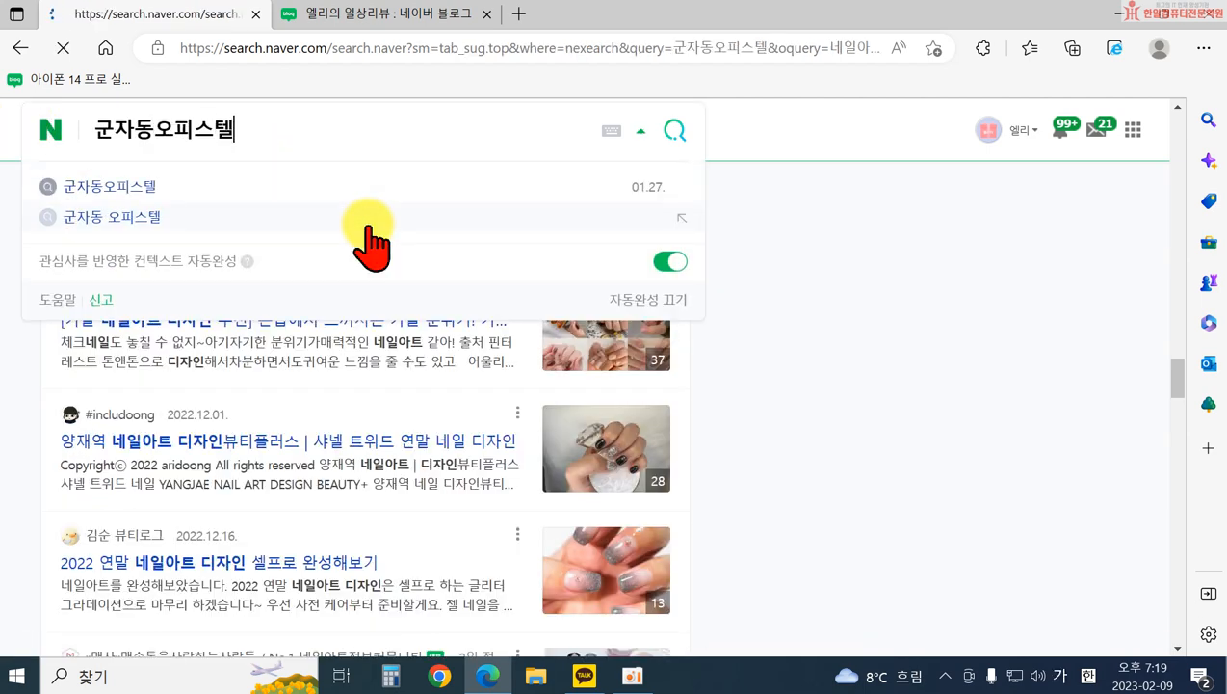
scroll(333, 361, down, 1)
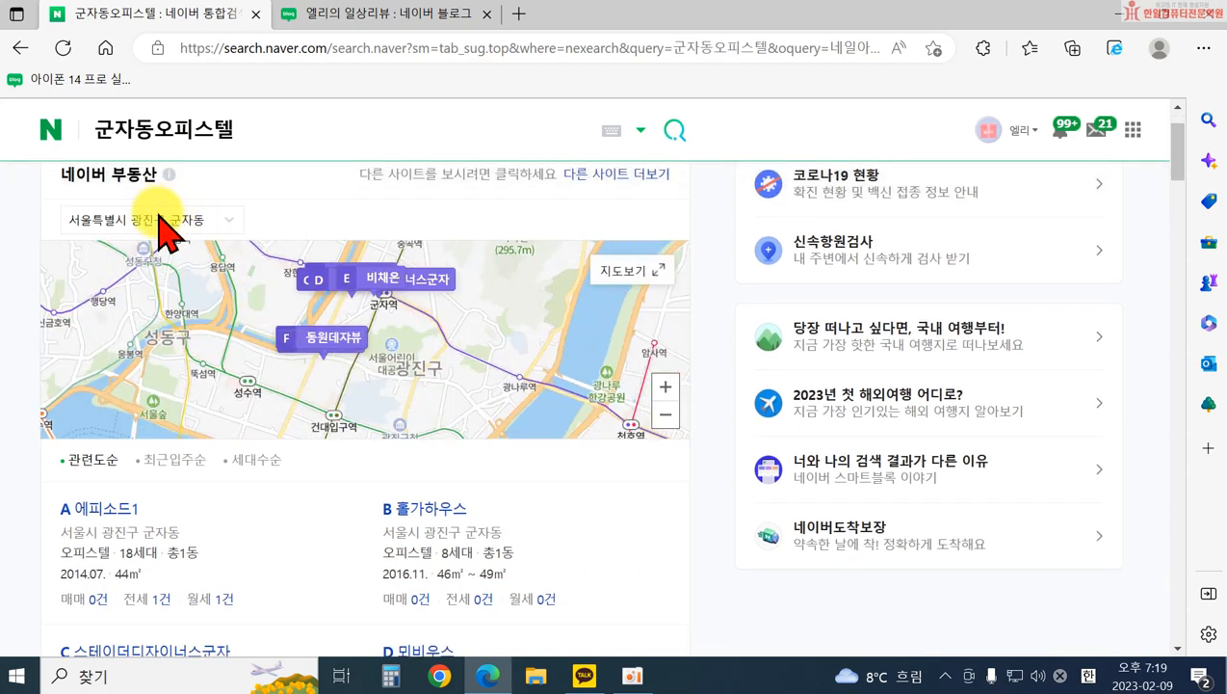
scroll(198, 520, down, 8)
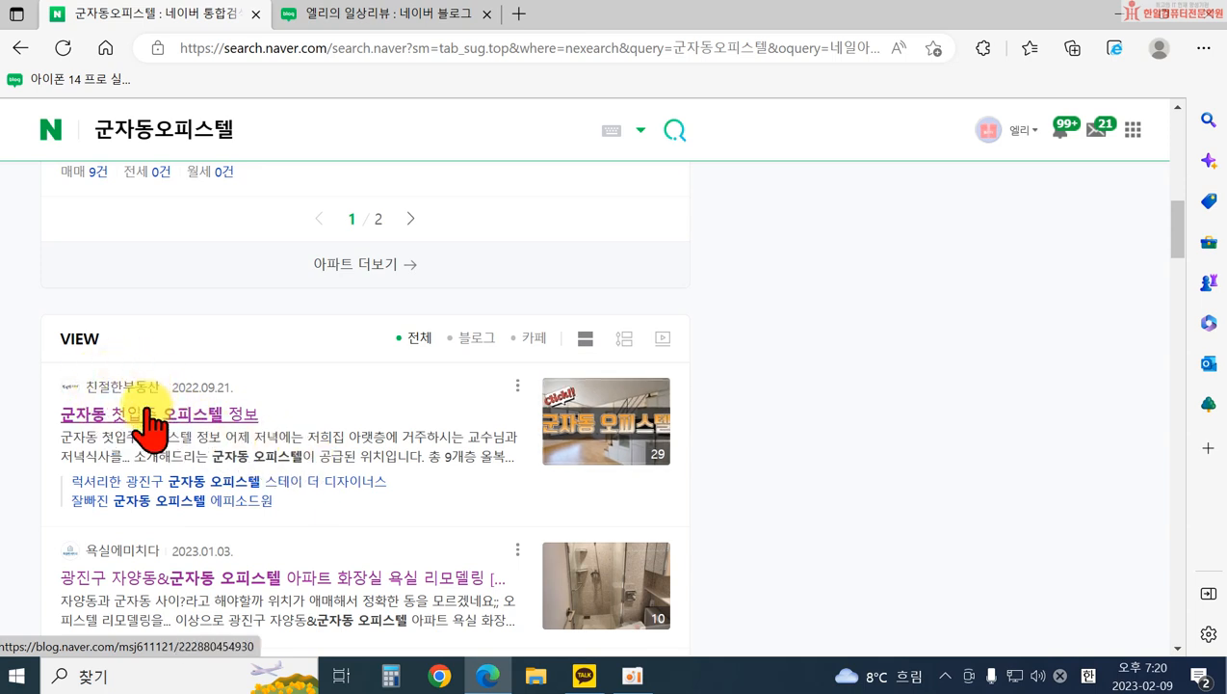
click(488, 674)
click(483, 672)
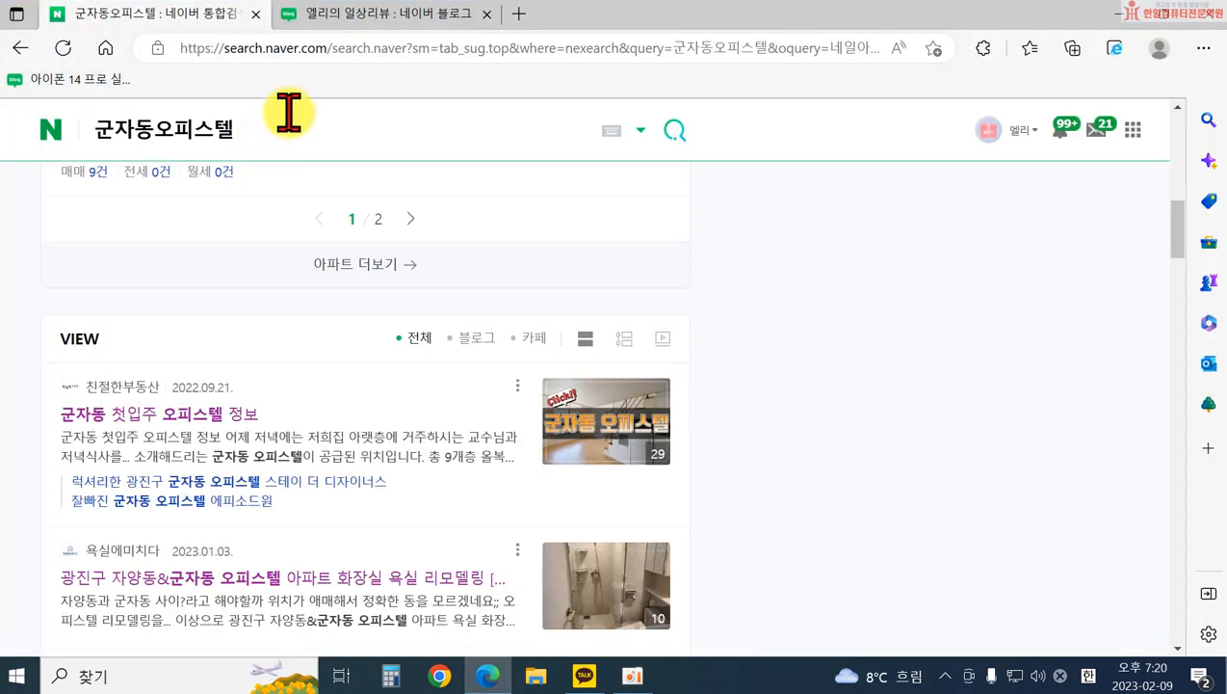
- Return to the blog management page and review the nickname (별명) and introduction (소개글) fields
click(354, 13)
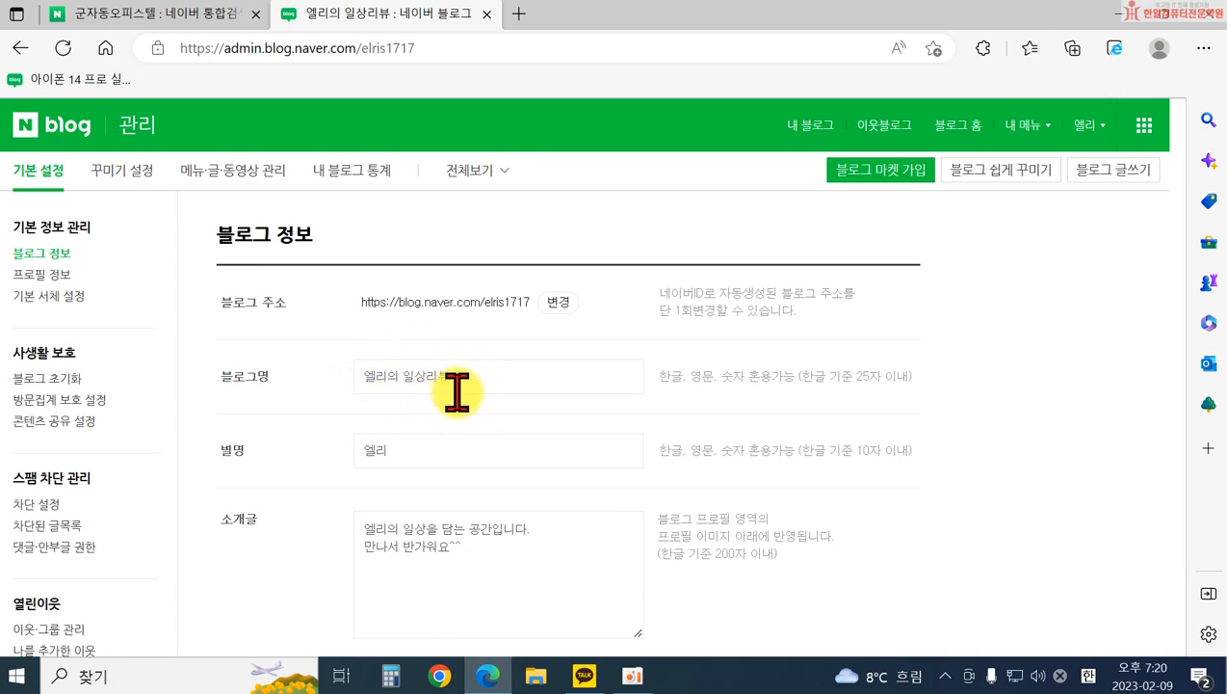
click(397, 459)
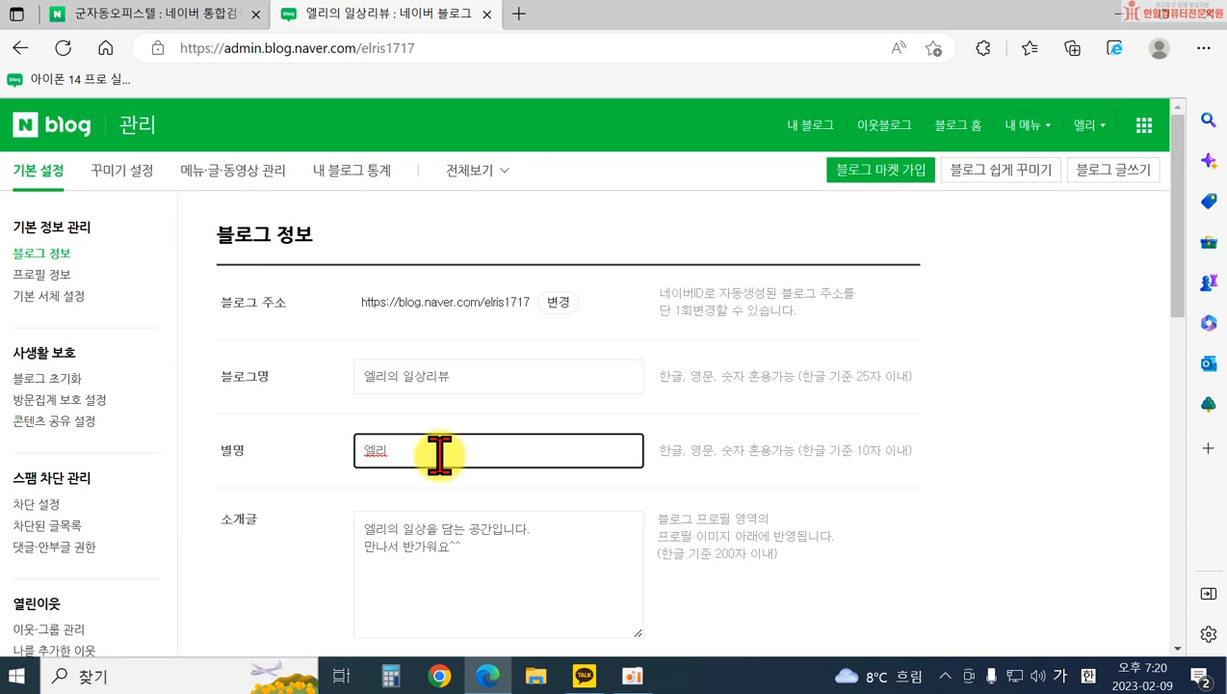
click(421, 541)
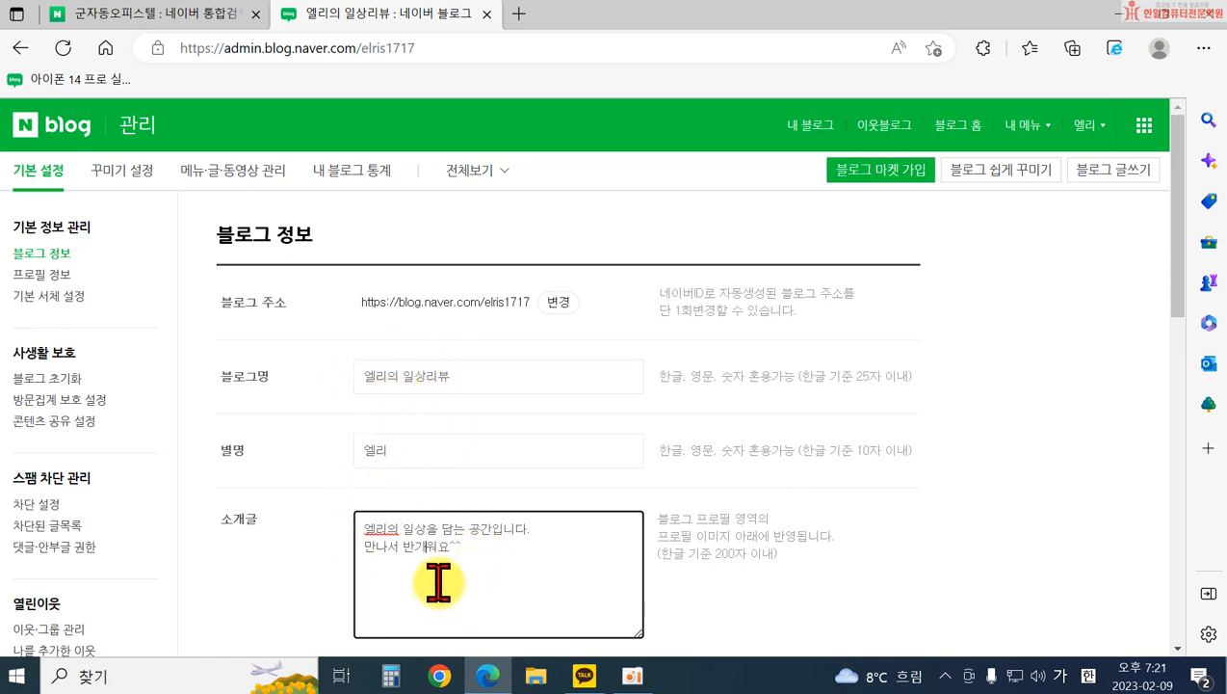
- Examine the topic options offered for 내 블로그 주제, keeping 상품리뷰 selected
scroll(438, 581, down, 3)
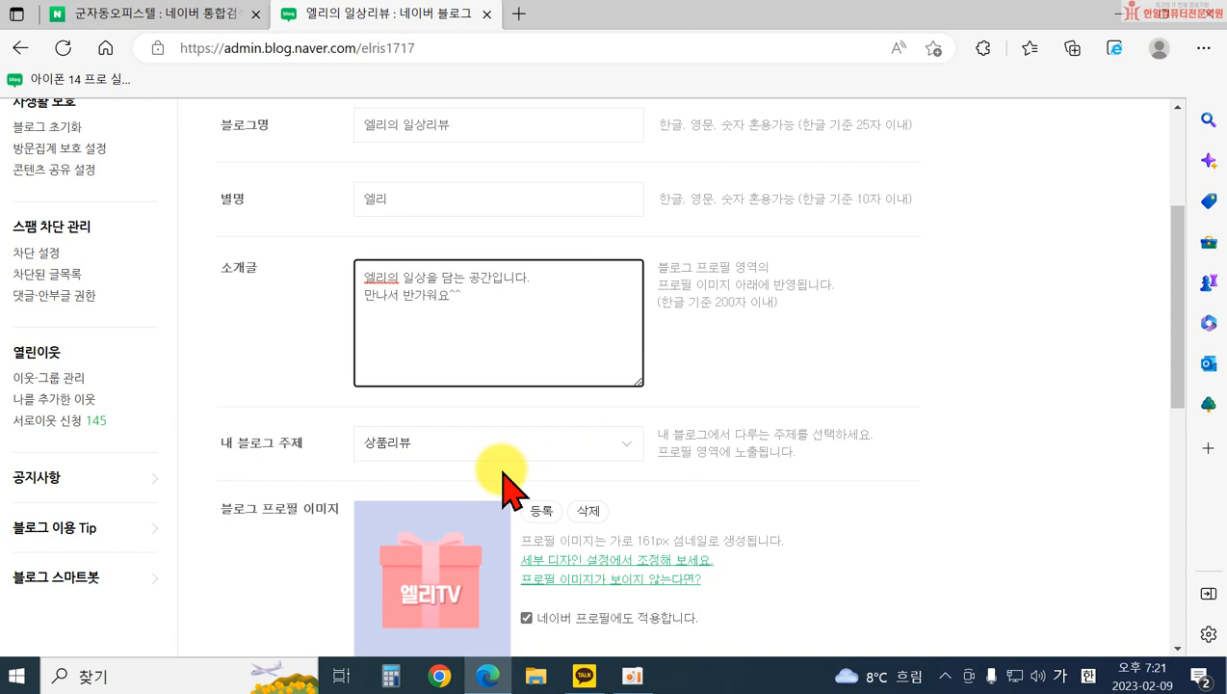
click(401, 449)
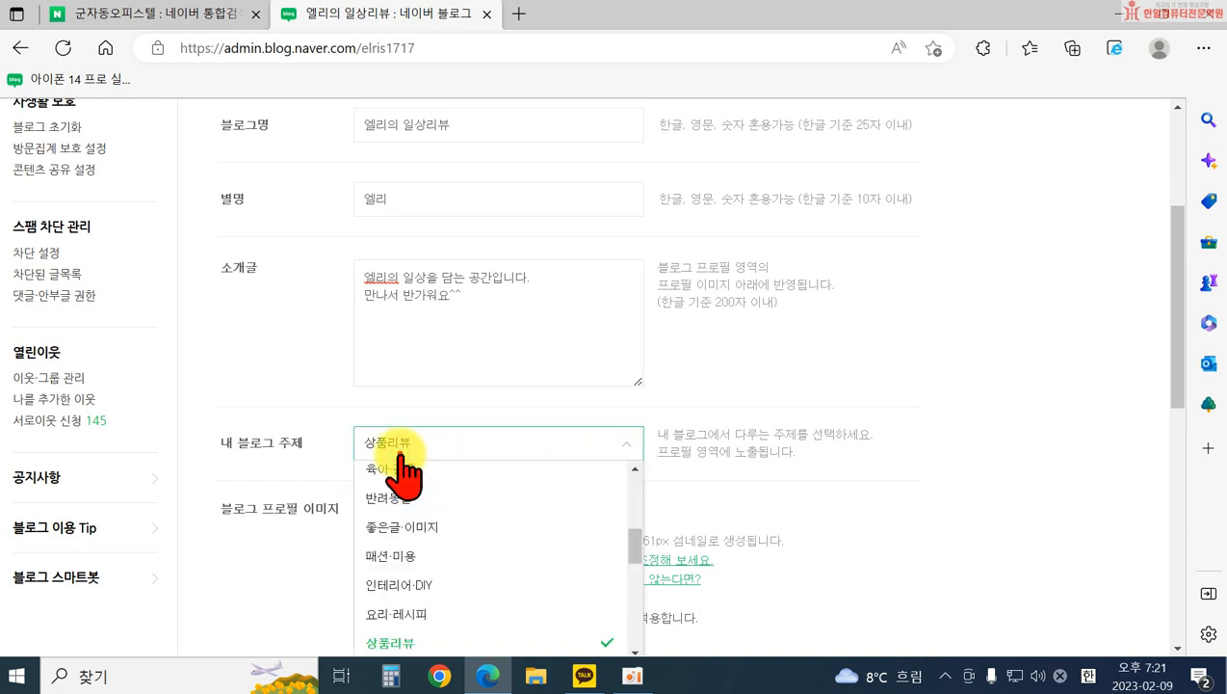
click(404, 453)
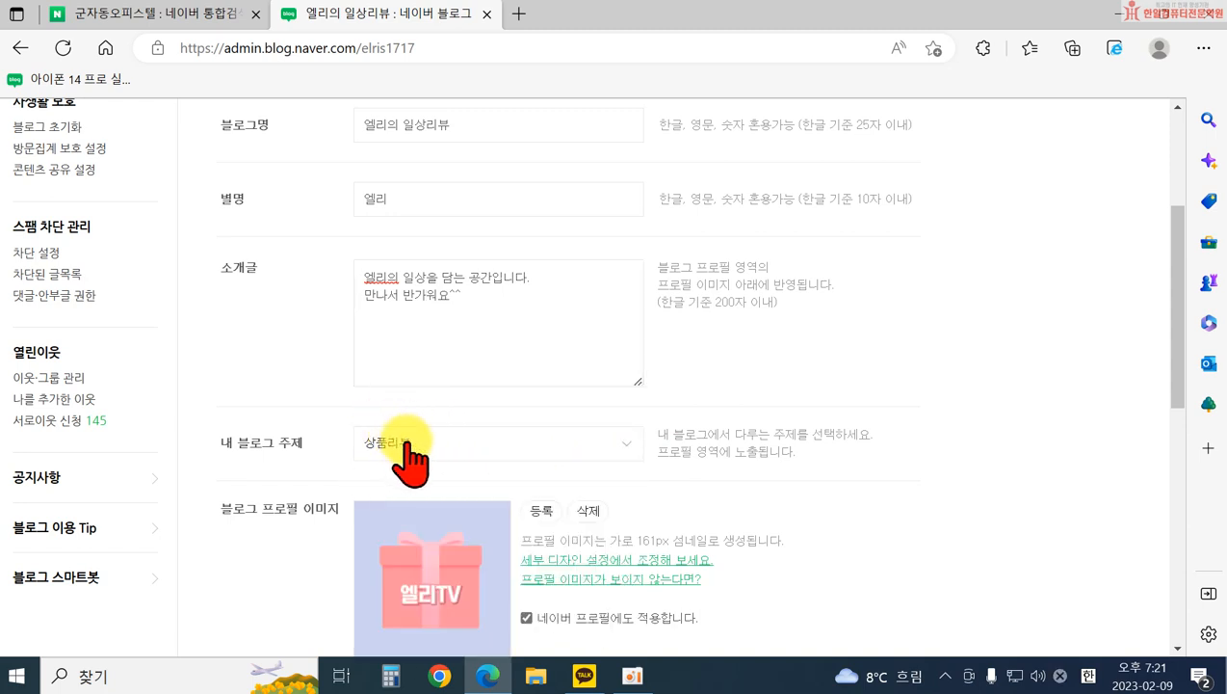
- Review the profile image, mobile app cover image, business verification and 네이버 톡톡 연결 sections of the blog information
scroll(390, 463, down, 2)
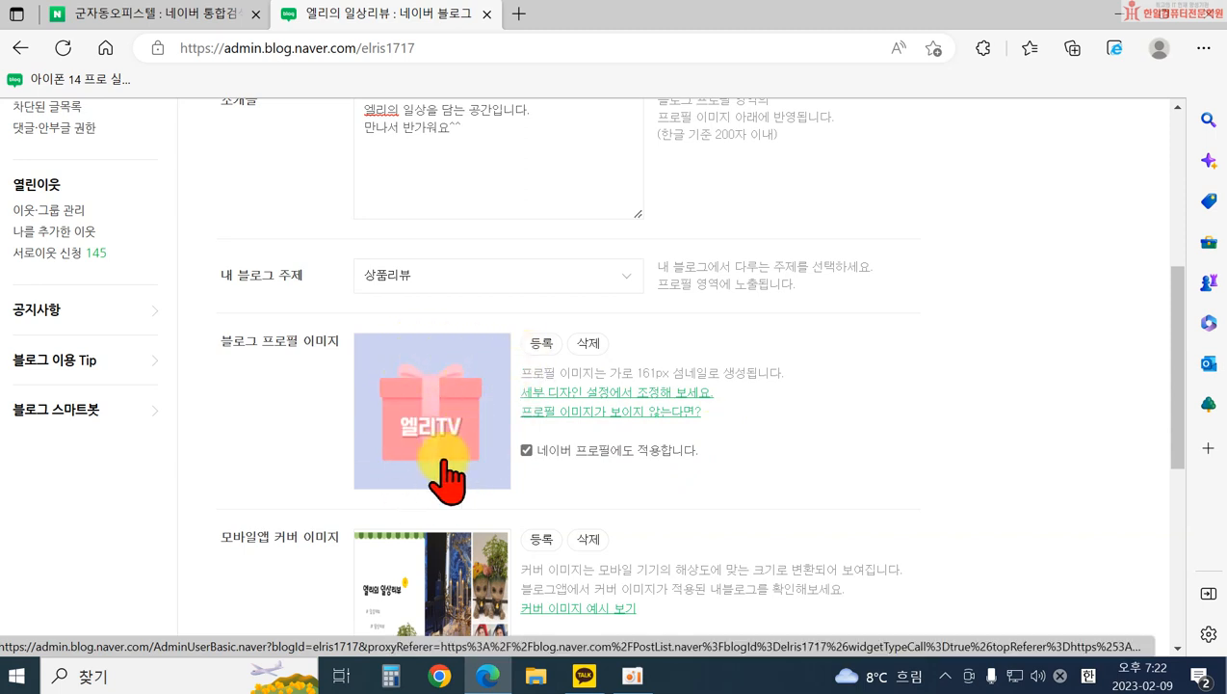
scroll(433, 445, down, 2)
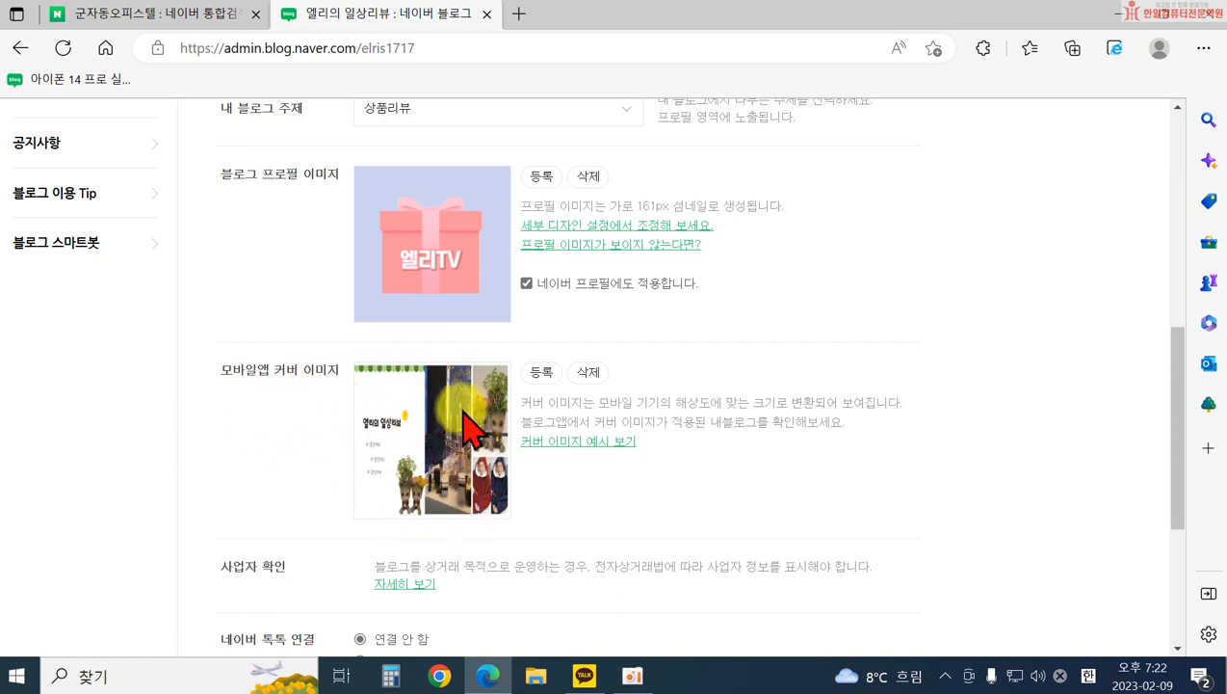
scroll(460, 473, down, 1)
scroll(460, 472, down, 2)
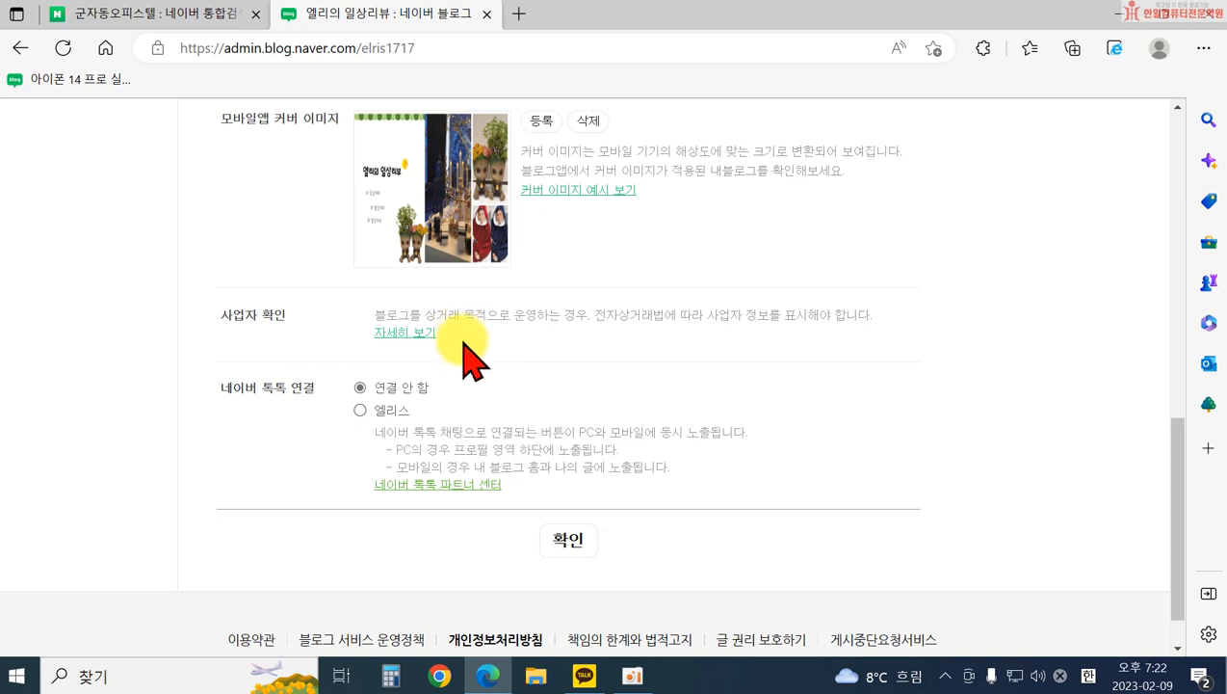
scroll(469, 371, down, 1)
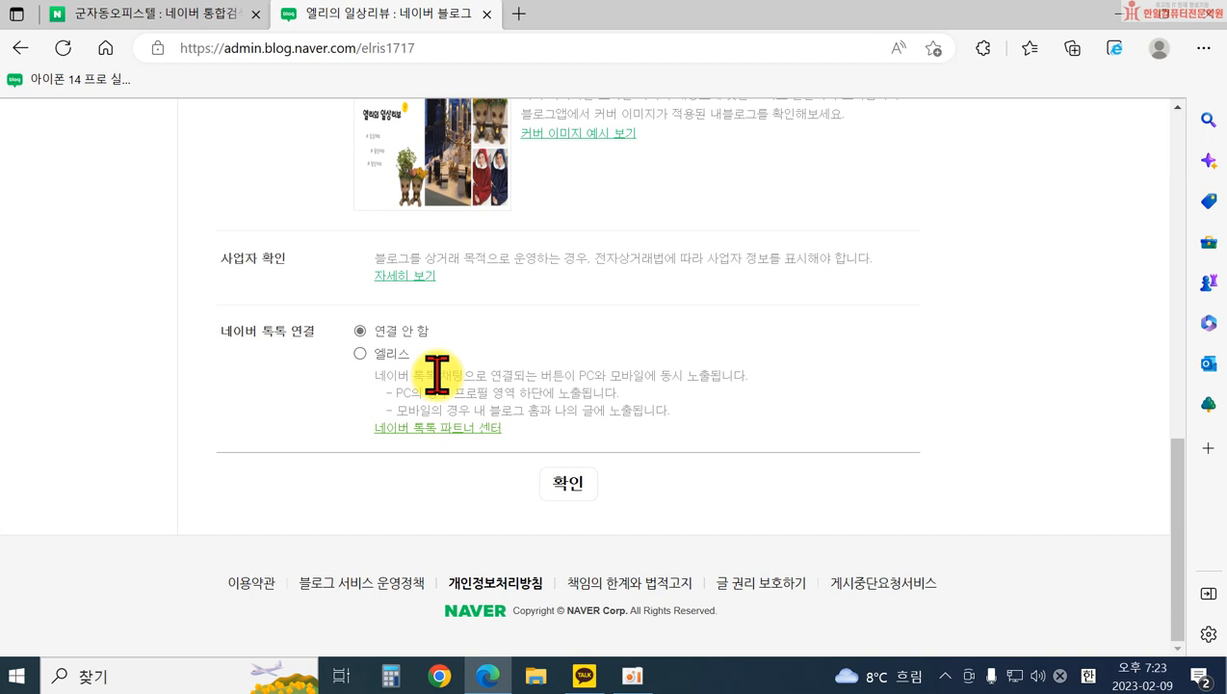
- Set 네이버 톡톡 연결 to 연결 안 함 after trying 엘리스, and save the blog information
click(361, 353)
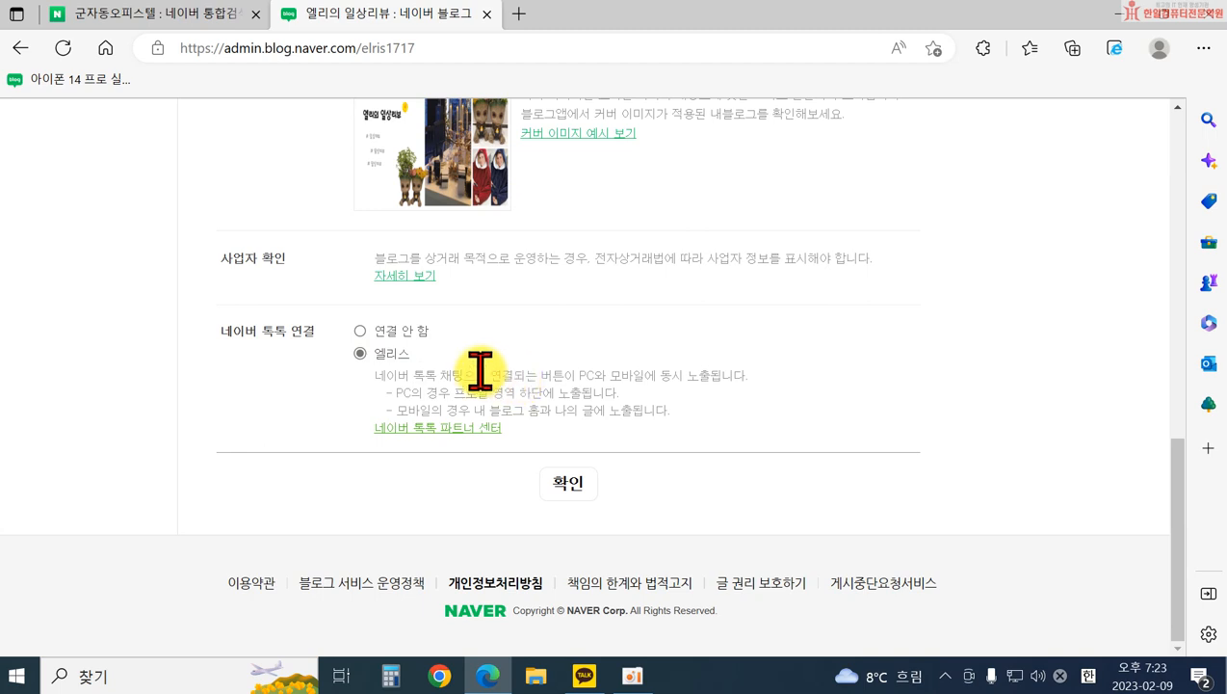
click(361, 330)
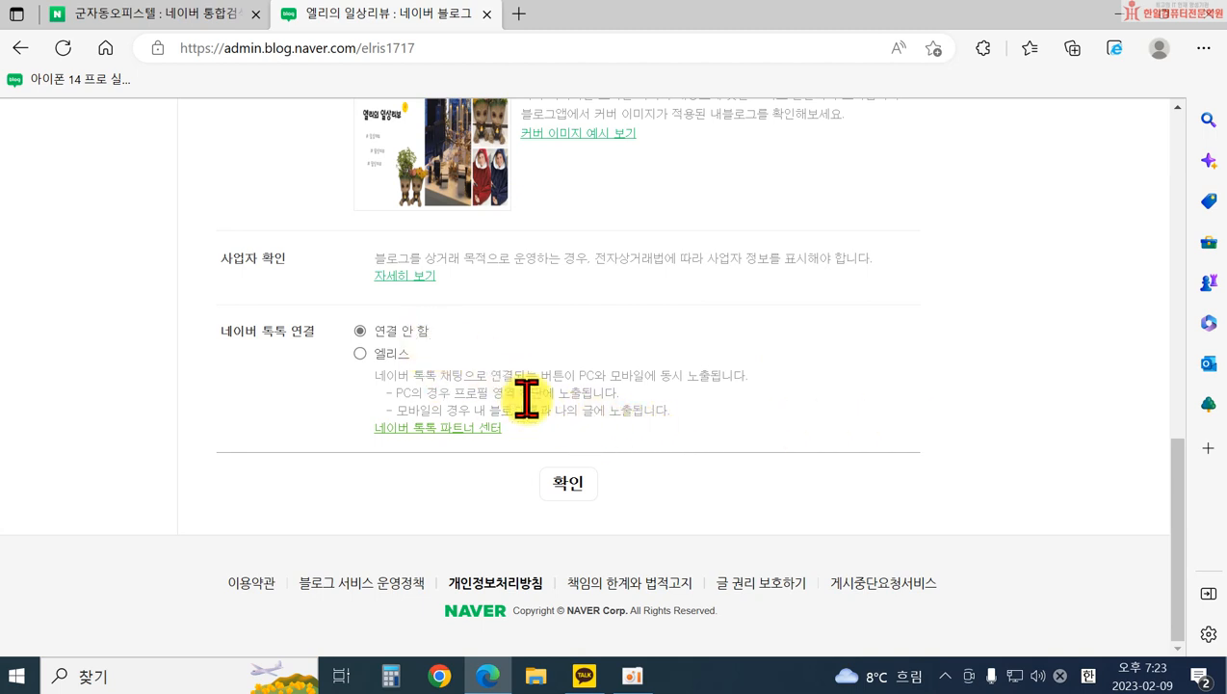
click(568, 484)
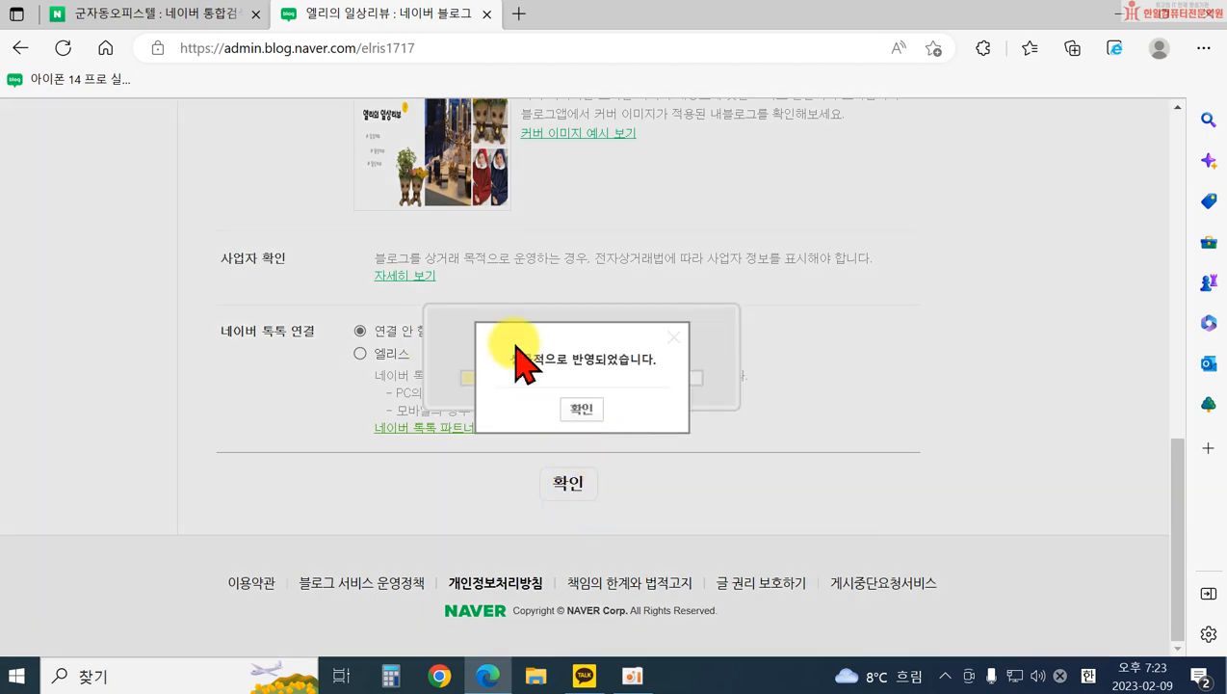
click(586, 424)
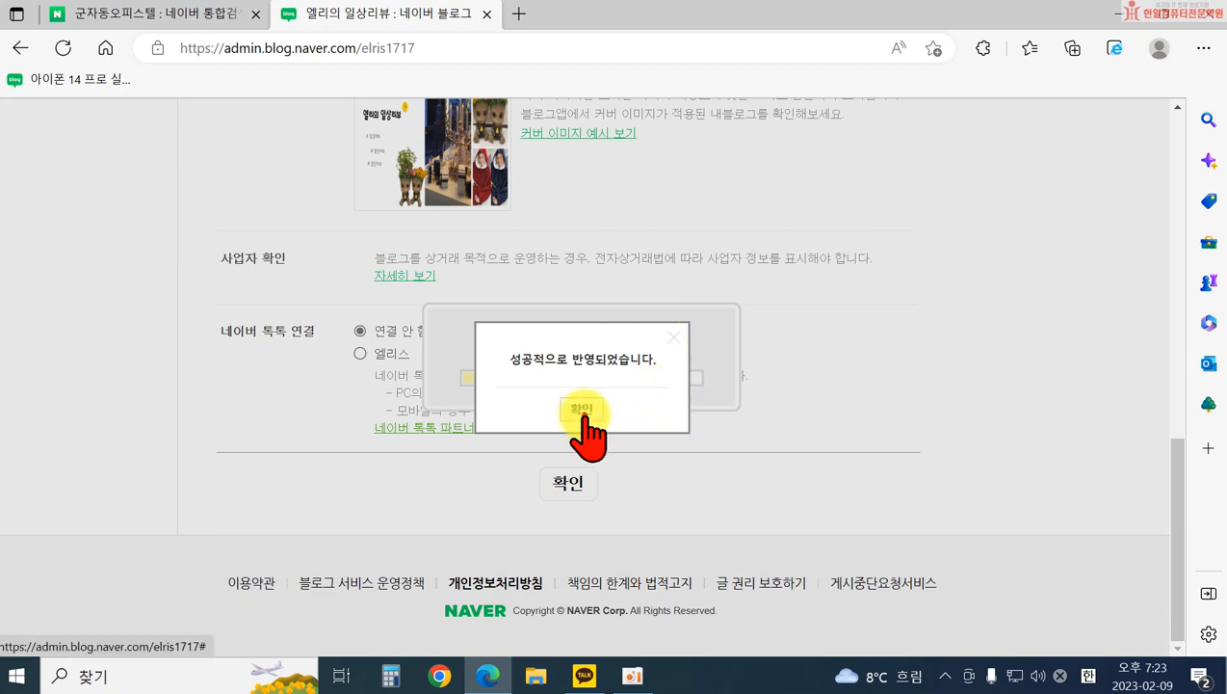
- Look over the saved blog information and open 프로필 정보 to review the name and gender visibility settings
scroll(617, 453, down, 8)
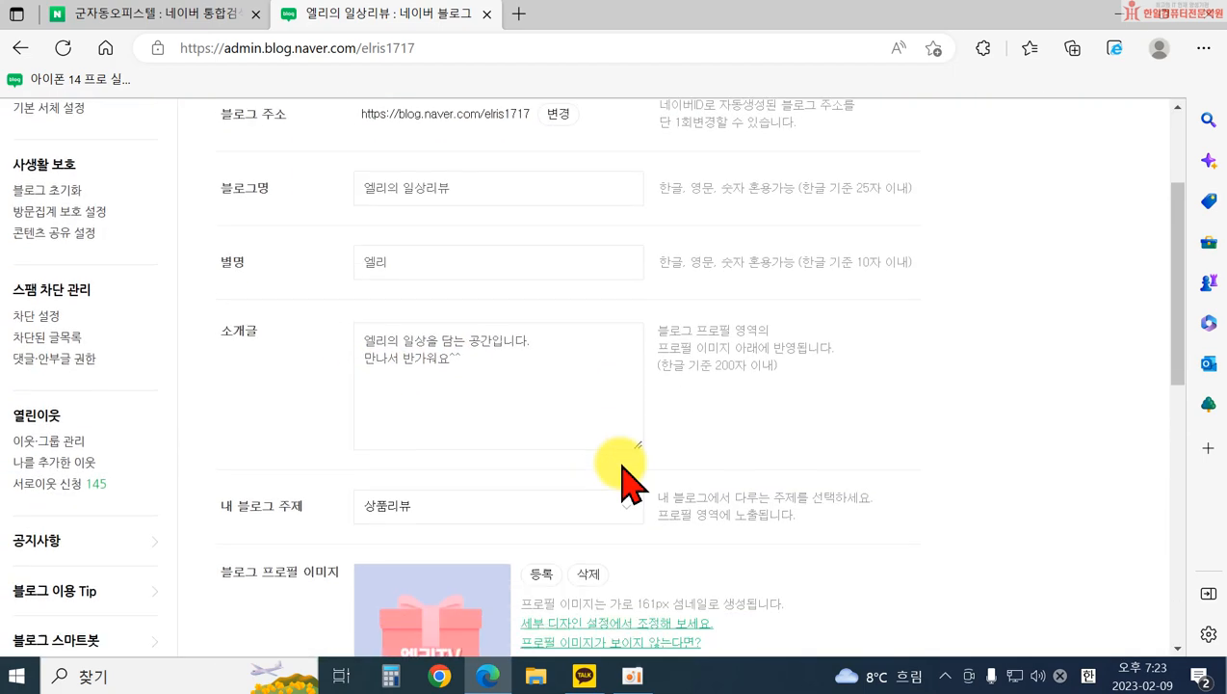
scroll(779, 482, down, 2)
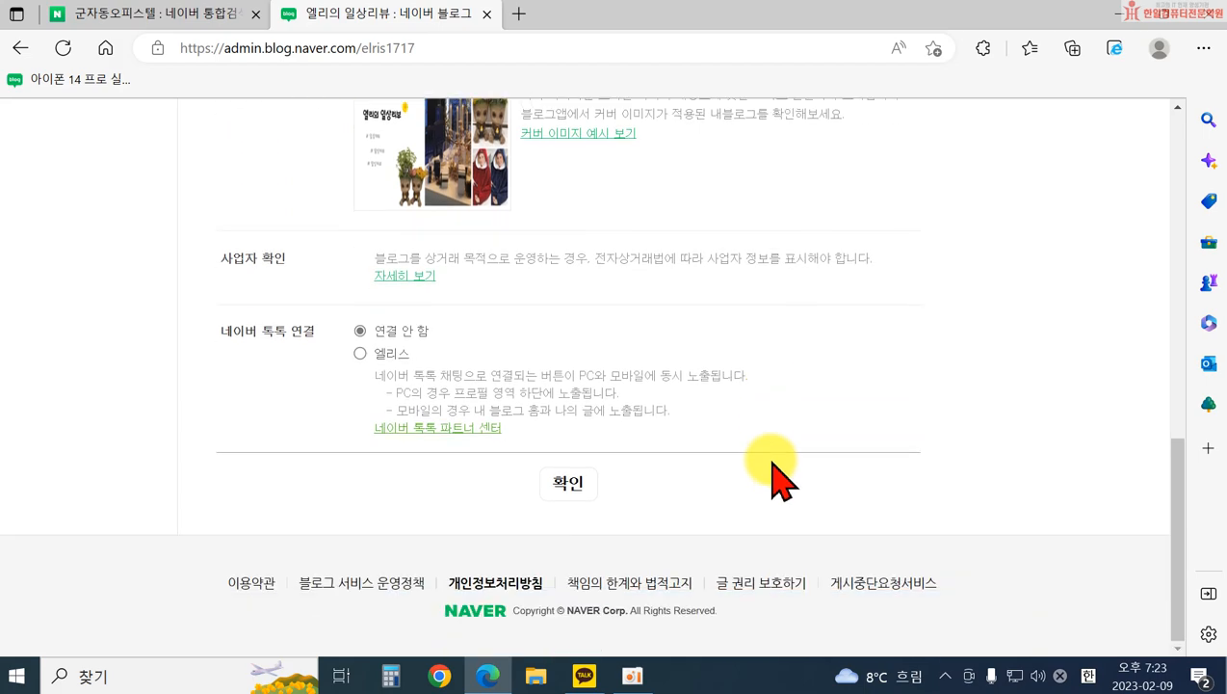
scroll(781, 480, up, 10)
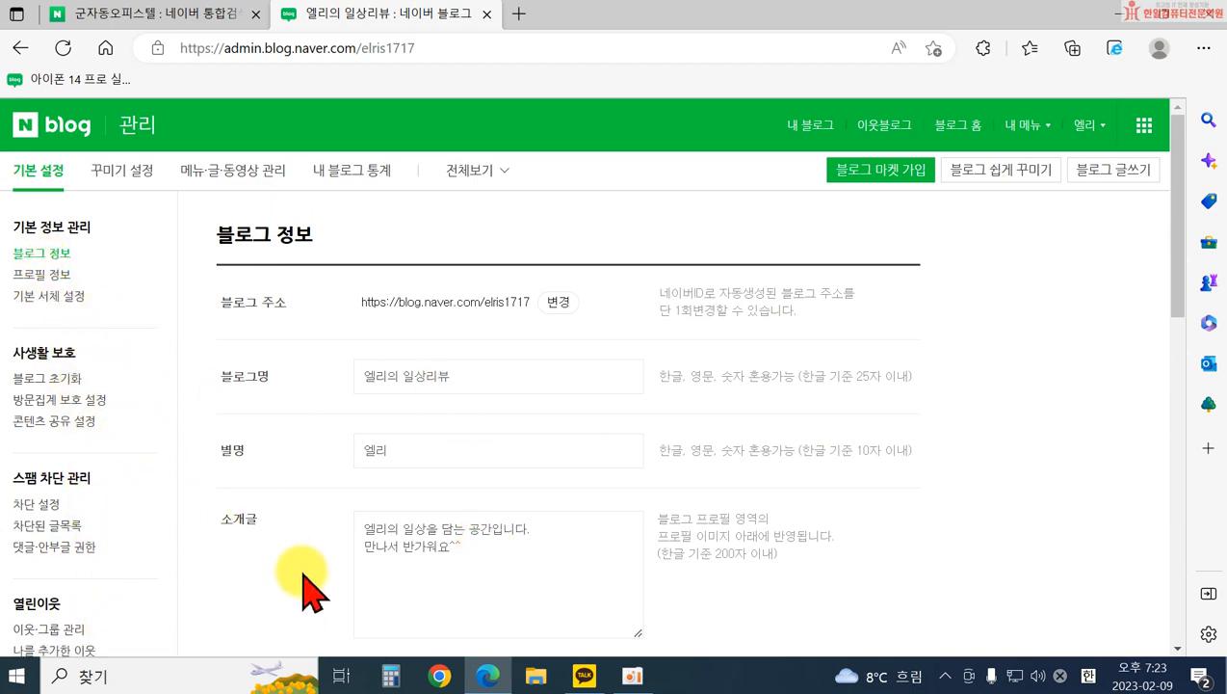
click(37, 293)
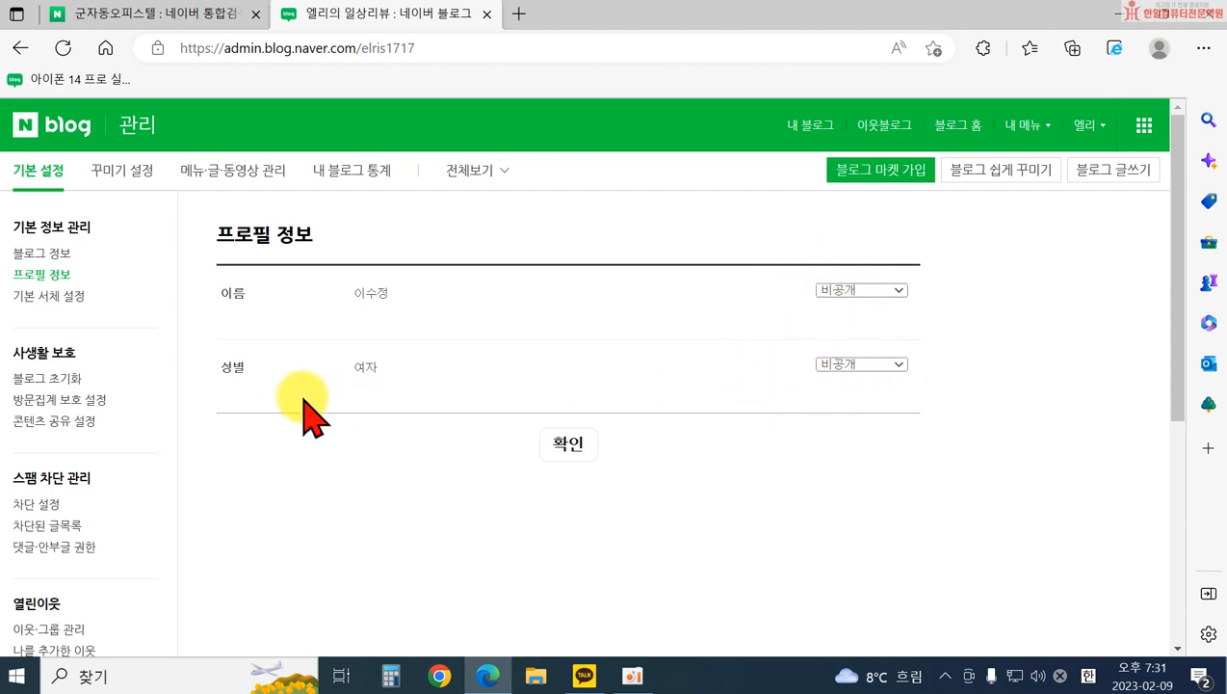
- Review the font and size options in 기본 서체 설정 and save the settings with 나눔스퀘어 at size 16
click(64, 297)
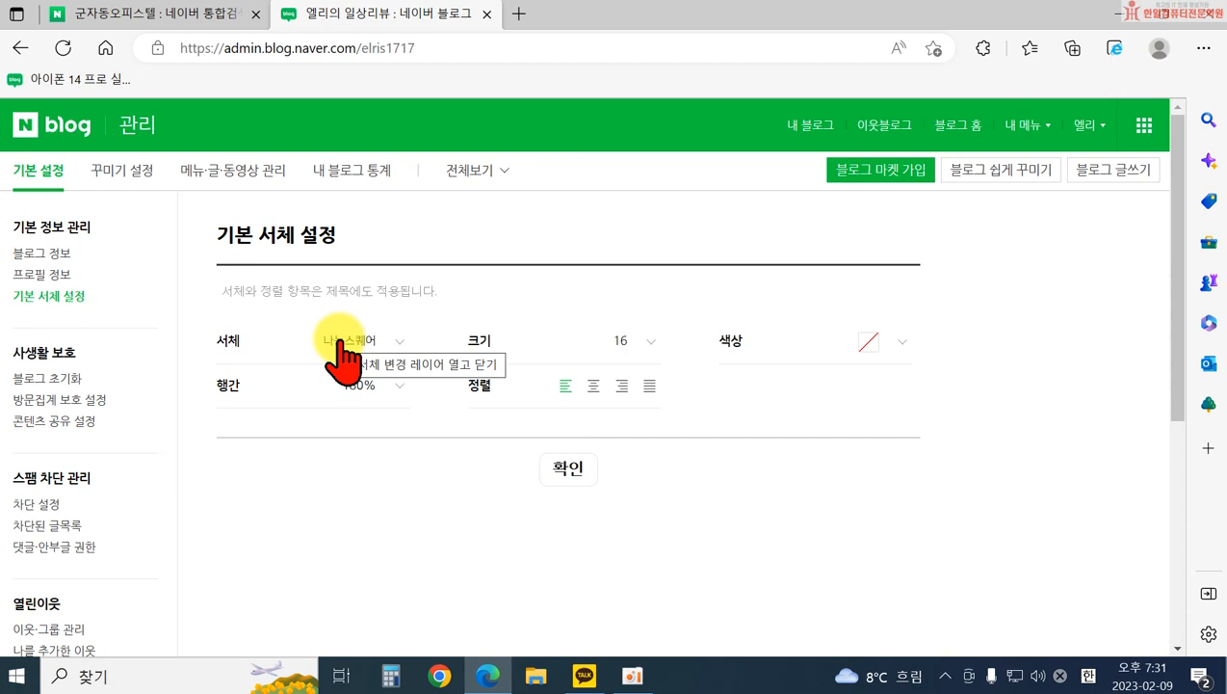
click(389, 347)
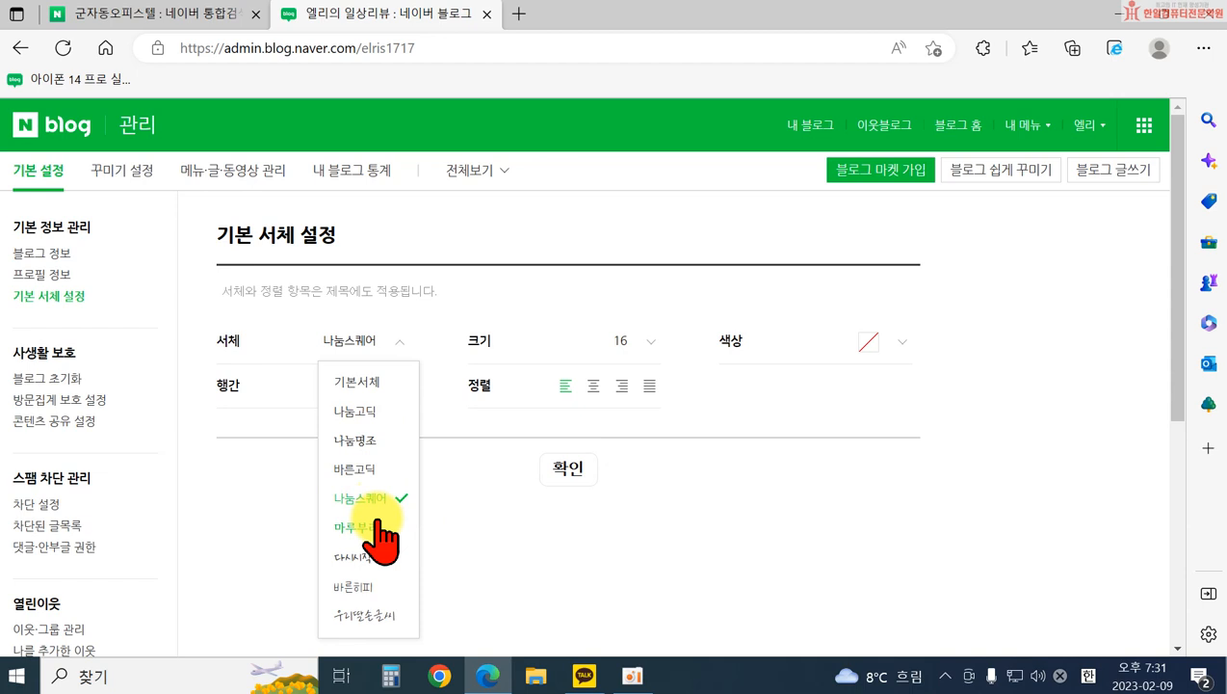
click(648, 341)
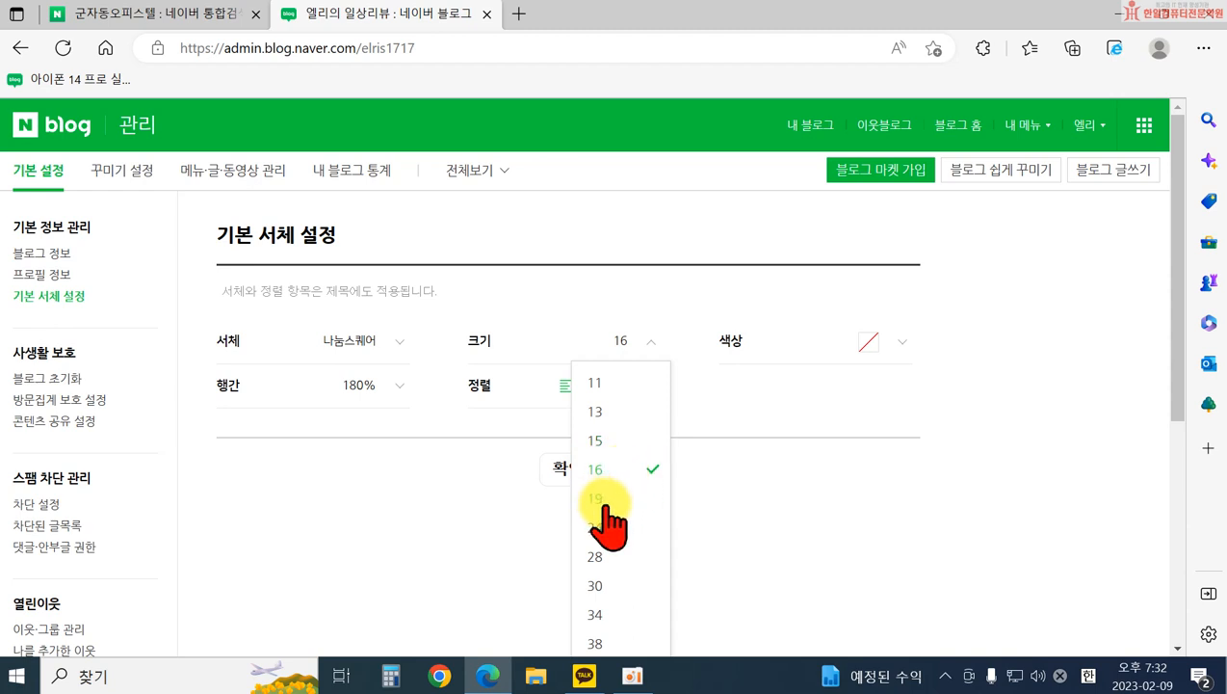
click(714, 503)
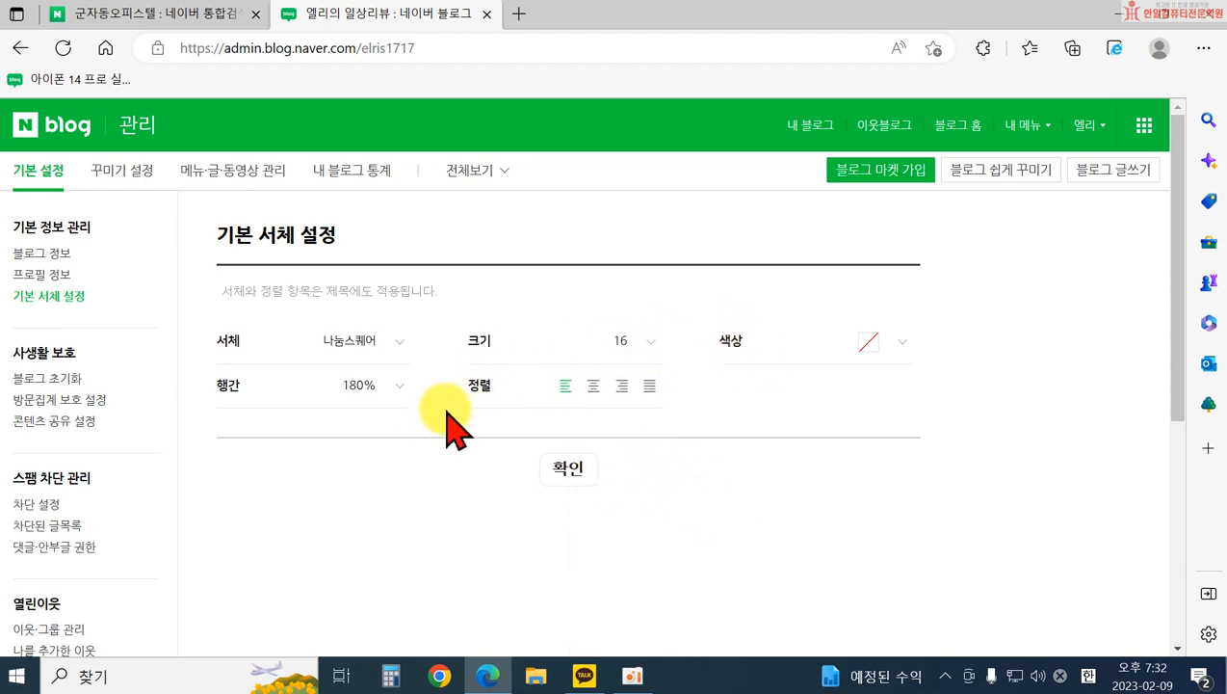
click(569, 468)
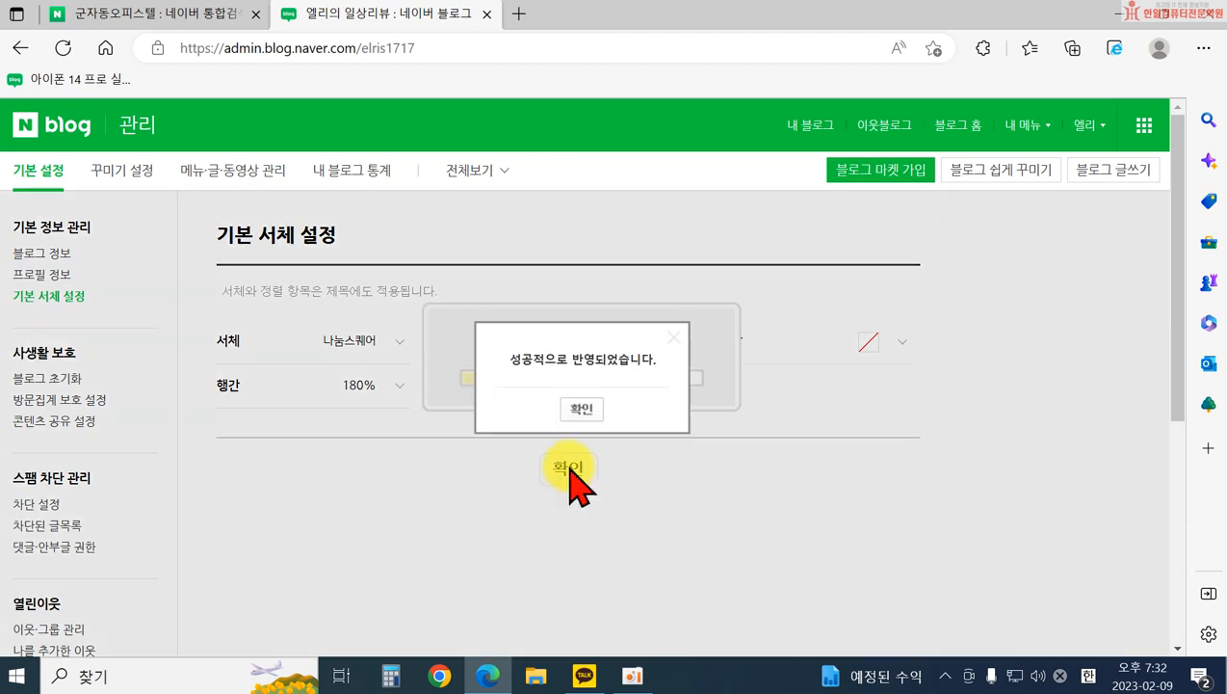
click(578, 409)
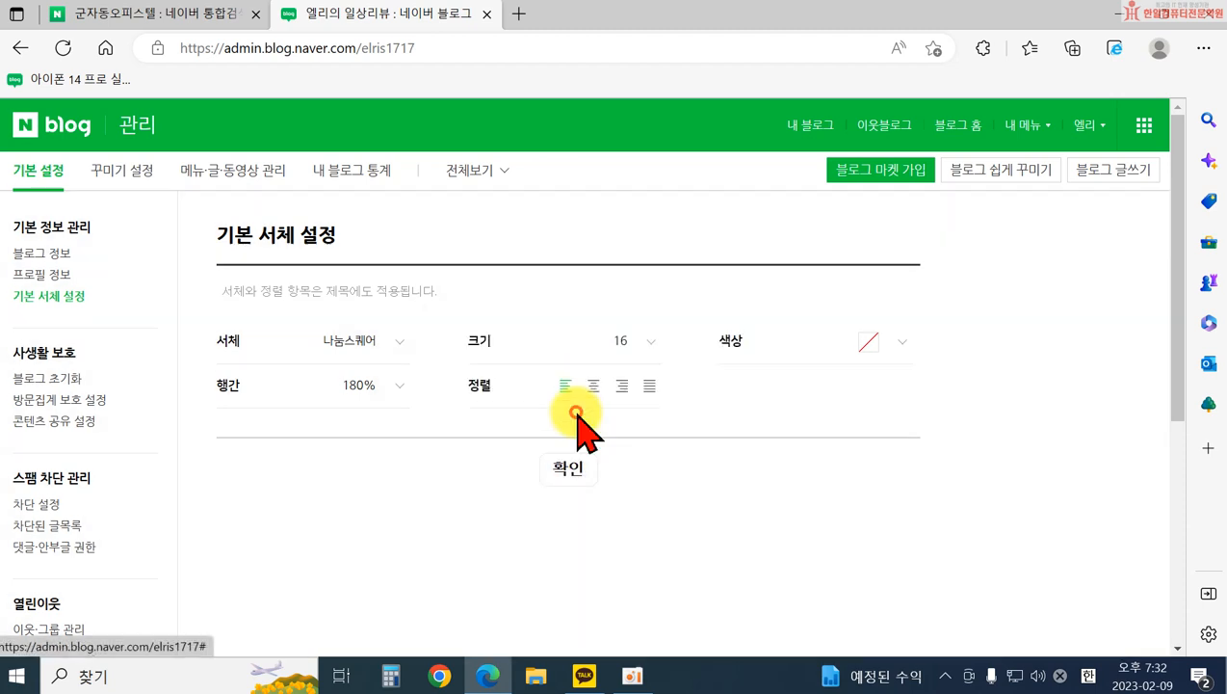
- Review the 블로그 초기화, 방문집계 보호 설정 and 콘텐츠 공유 설정 pages under 사생활 보호
click(48, 378)
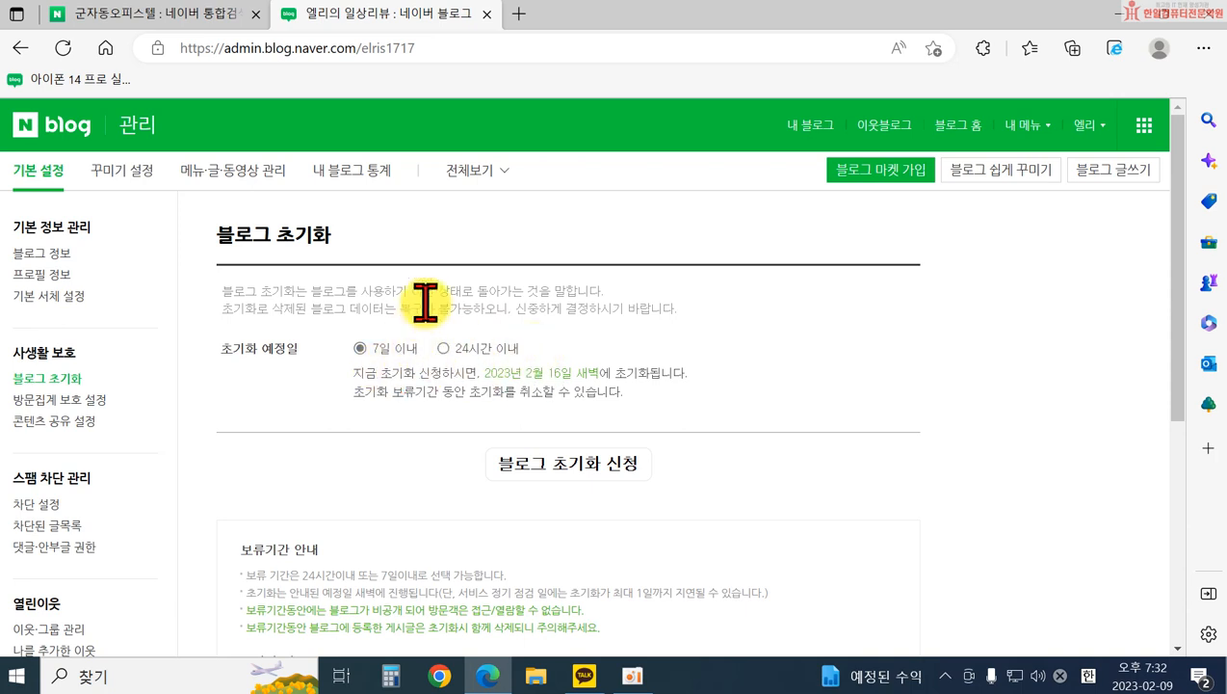
click(62, 401)
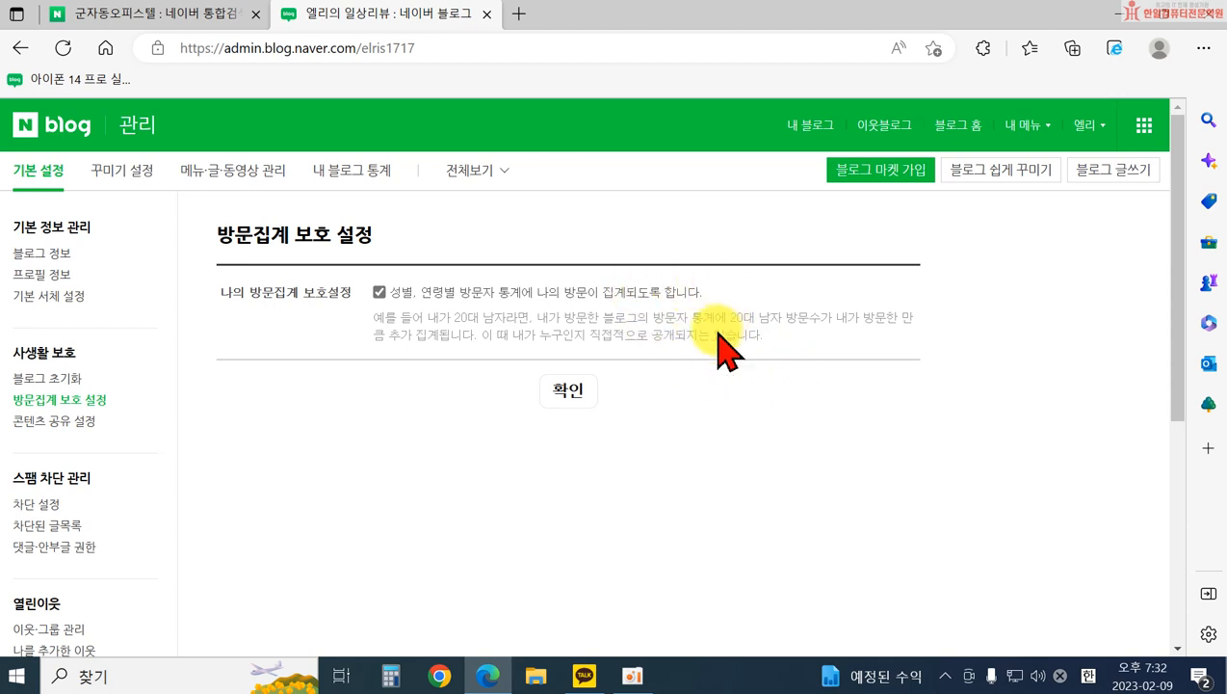
click(55, 421)
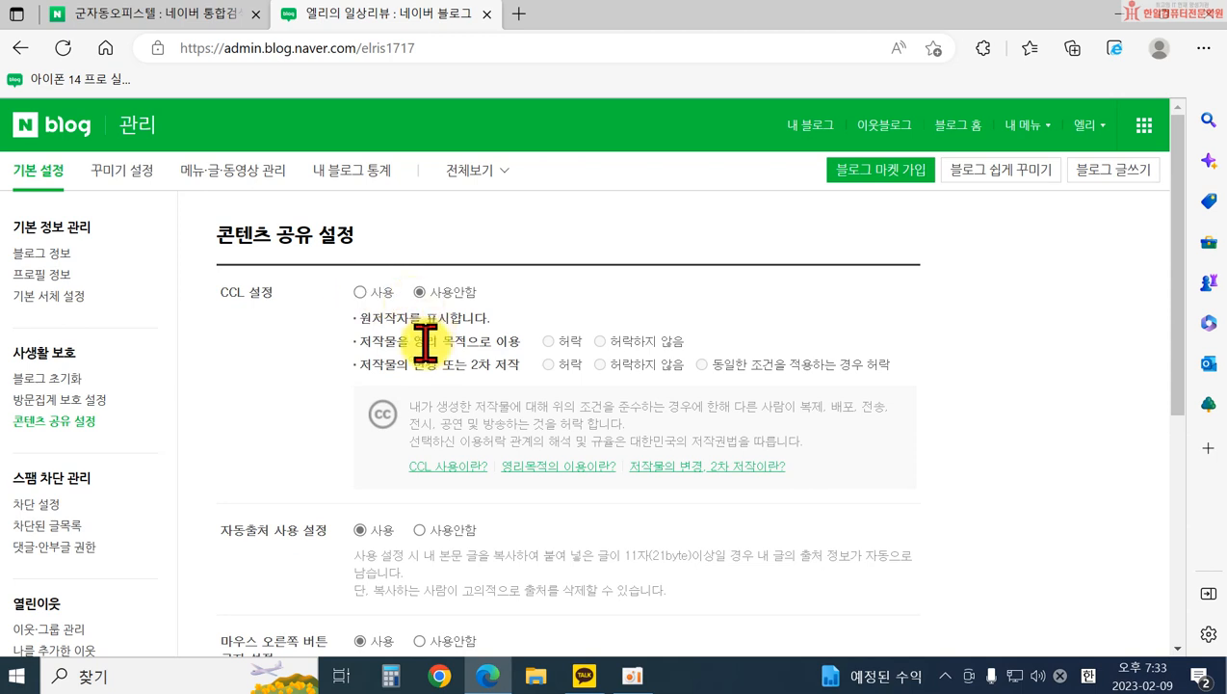
scroll(424, 344, down, 1)
scroll(256, 452, down, 1)
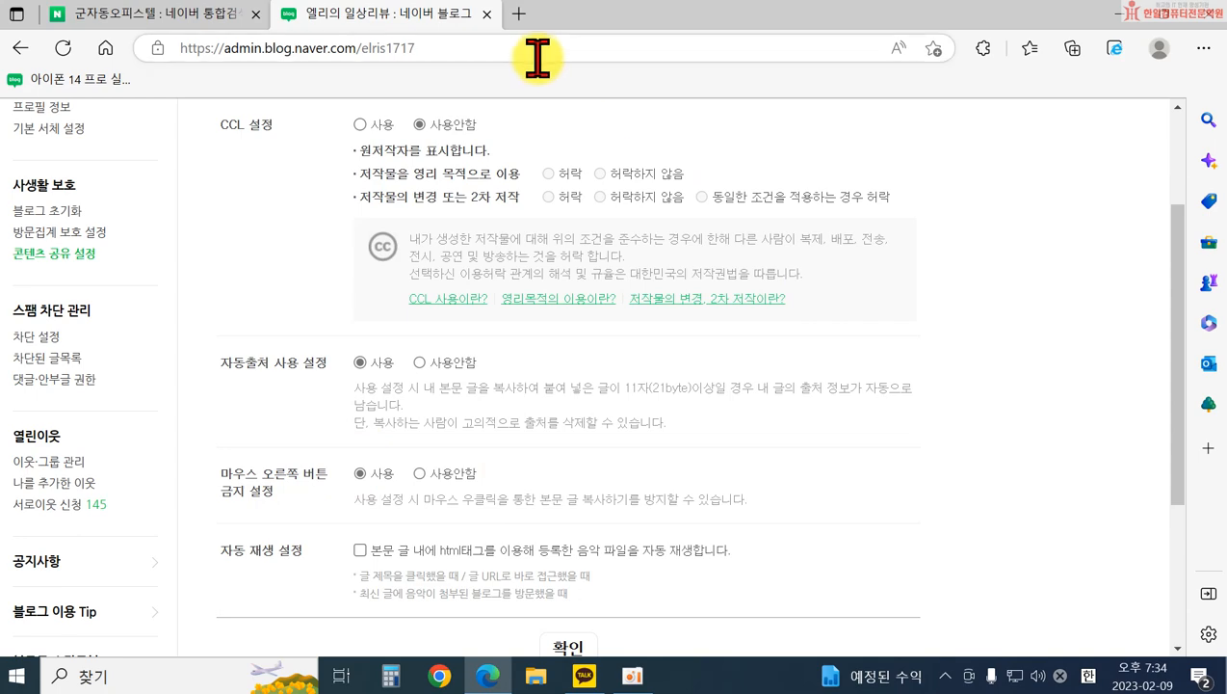
- Open the Naver home page by searching the web for spdlqj in a new browser tab
click(520, 14)
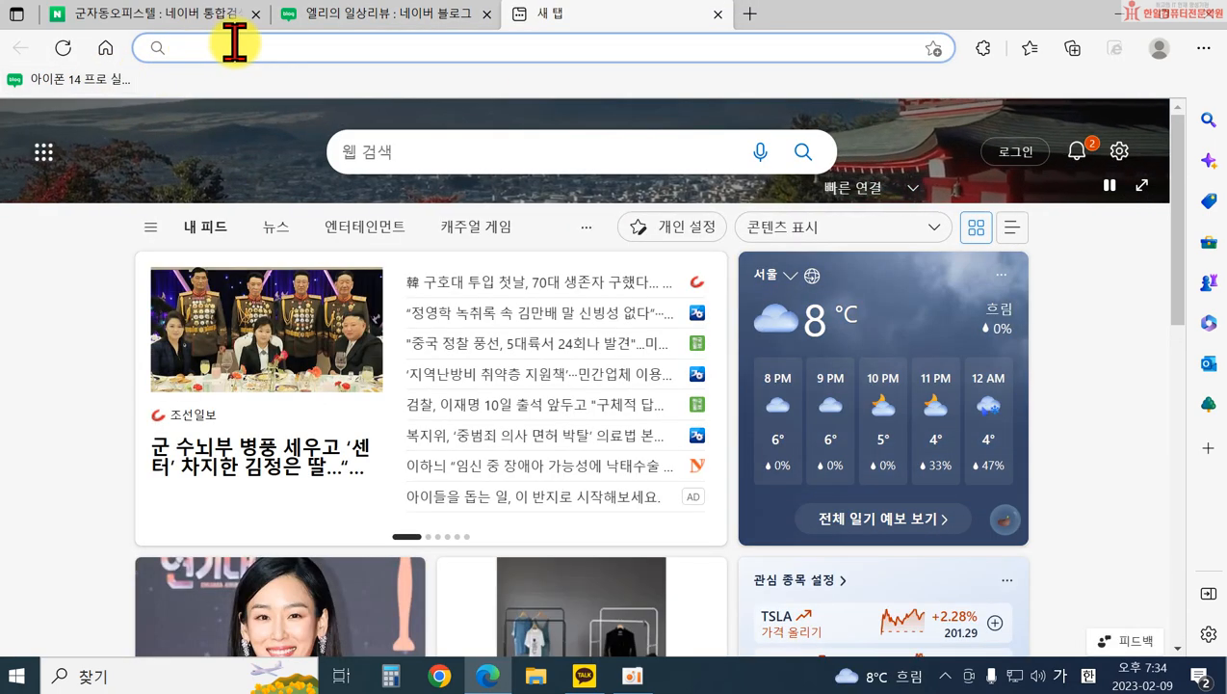
text(ㅈㅈㅈ)
key(BackSpace)
key(BackSpace)
key(BackSpace)
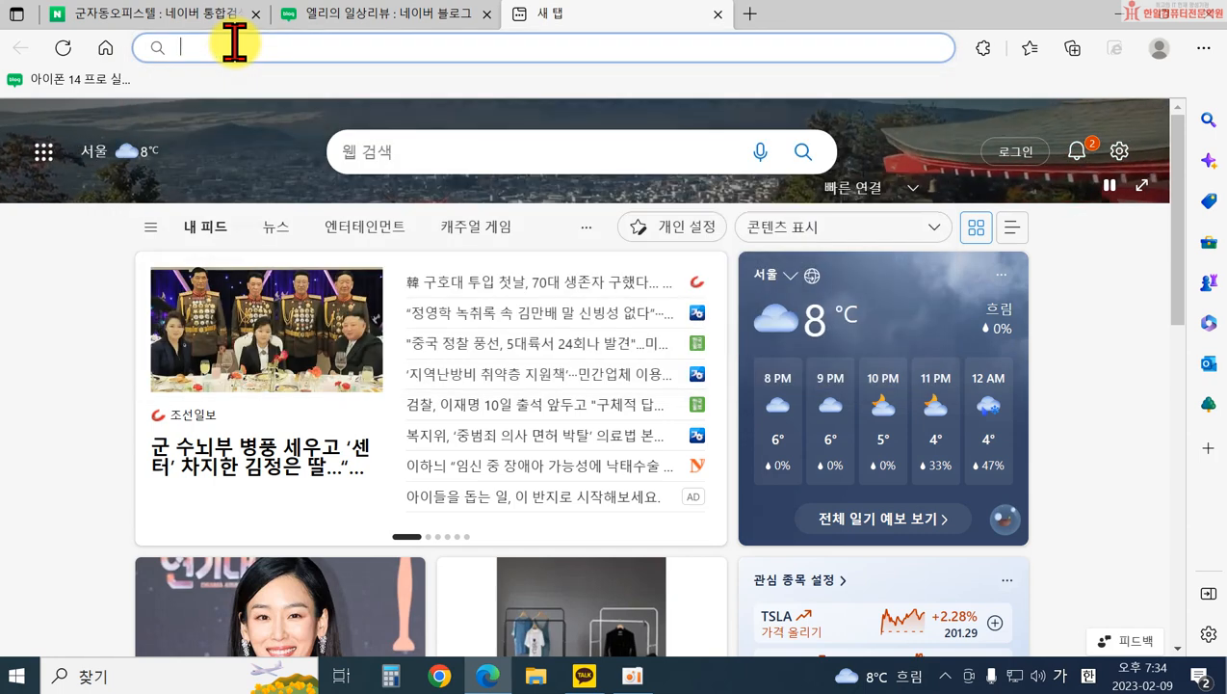
key(Hangul)
text(spdlqj)
key(Return)
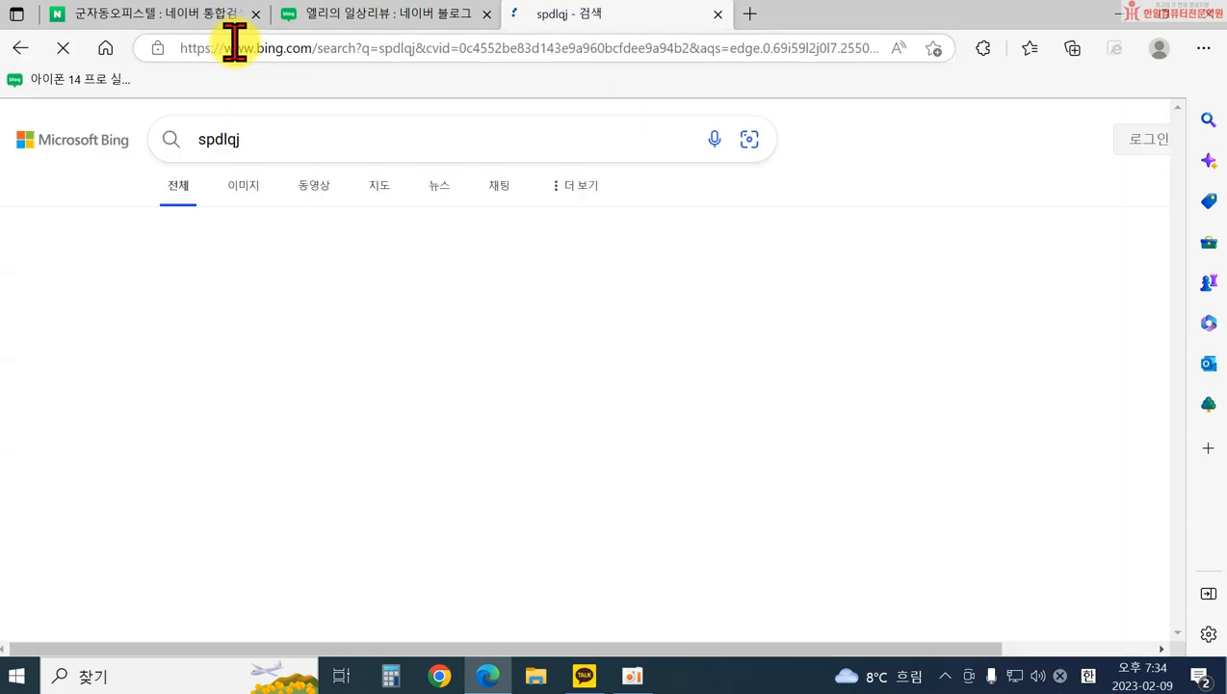
click(176, 422)
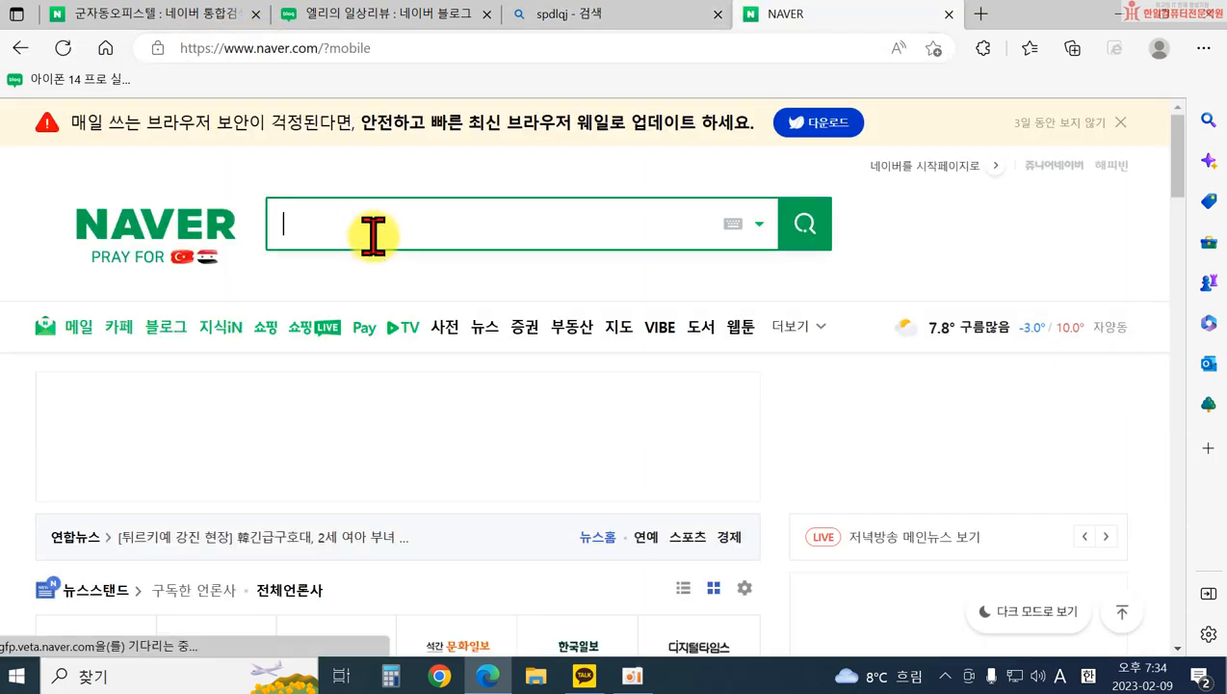
- Search Naver for 군자동오피스텔 and open a 친절한부동산 blog post from the VIEW results
click(373, 226)
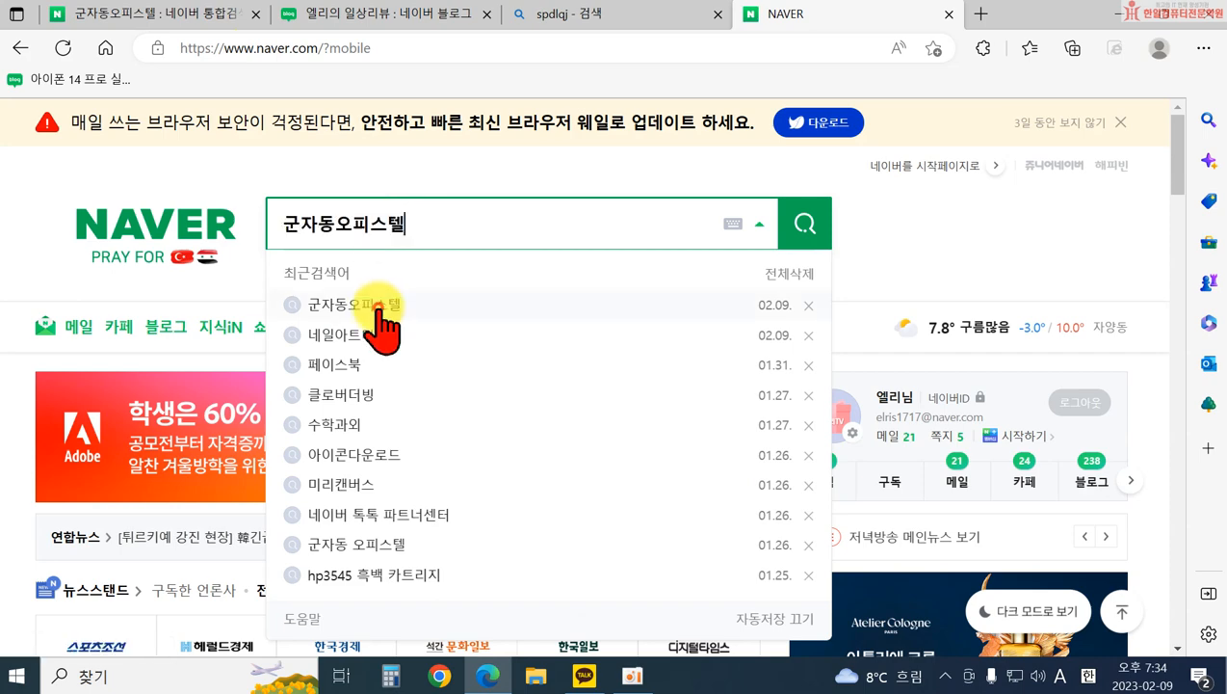
click(376, 305)
click(114, 188)
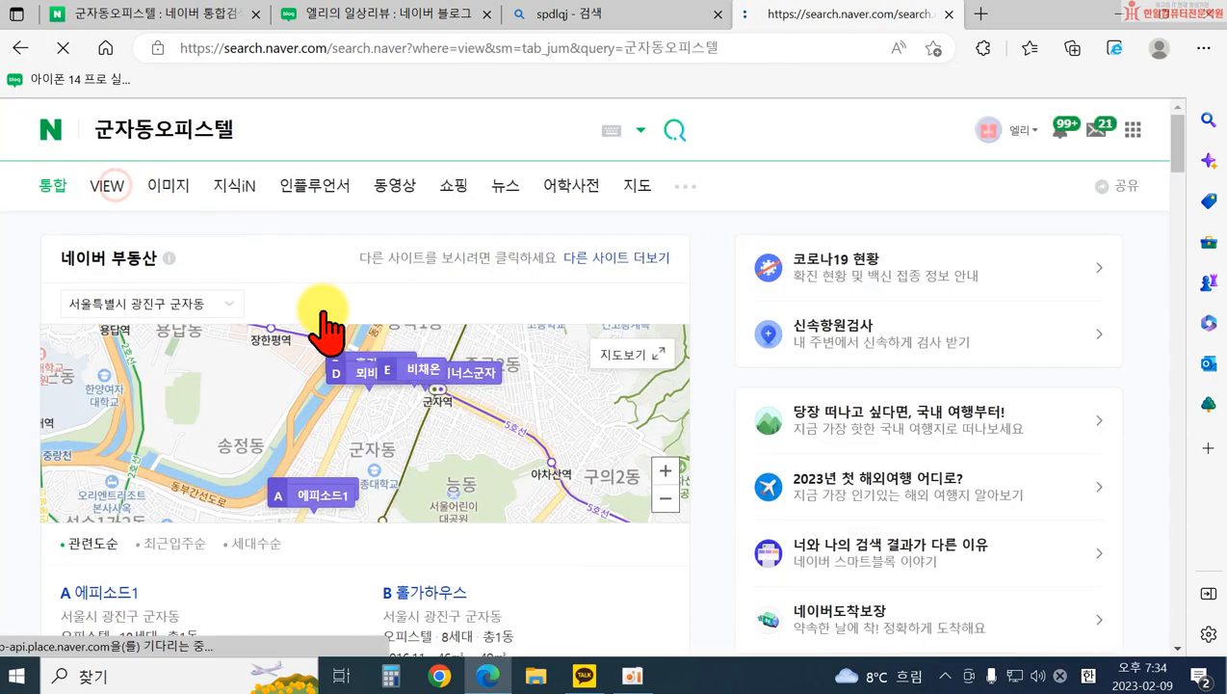
click(196, 395)
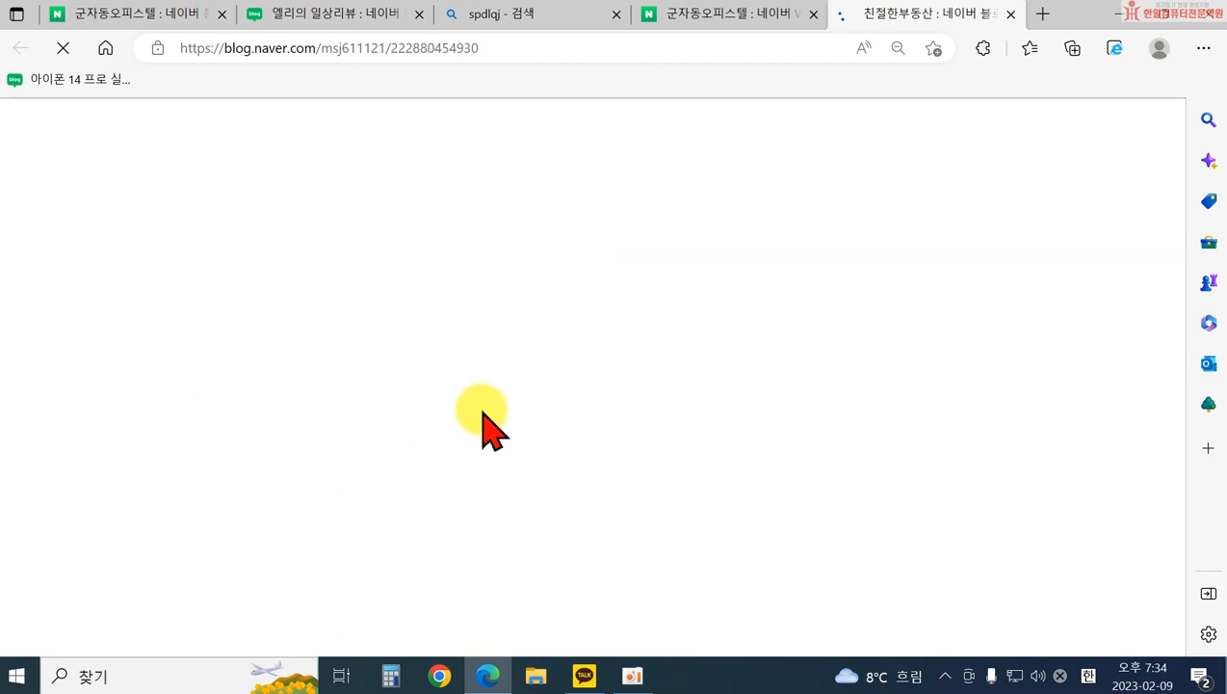
- Open the Microsoft Edge developer tools (DevTools) beside the body text of the blog post
scroll(427, 376, down, 3)
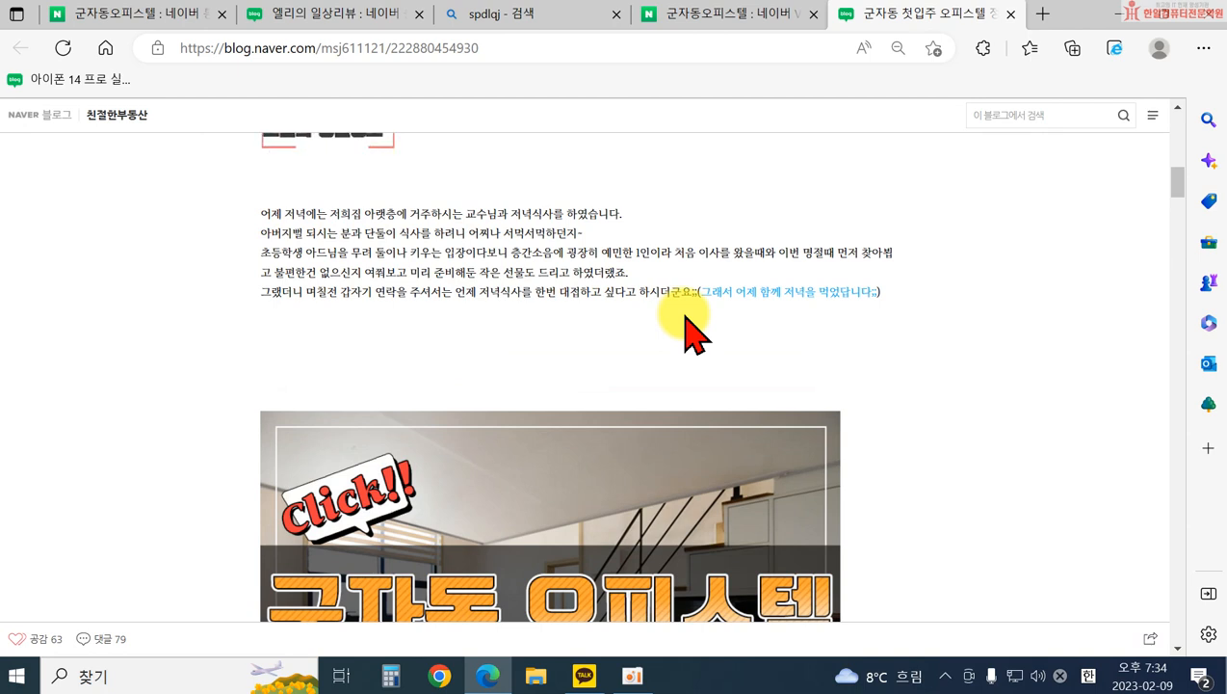
key(F12)
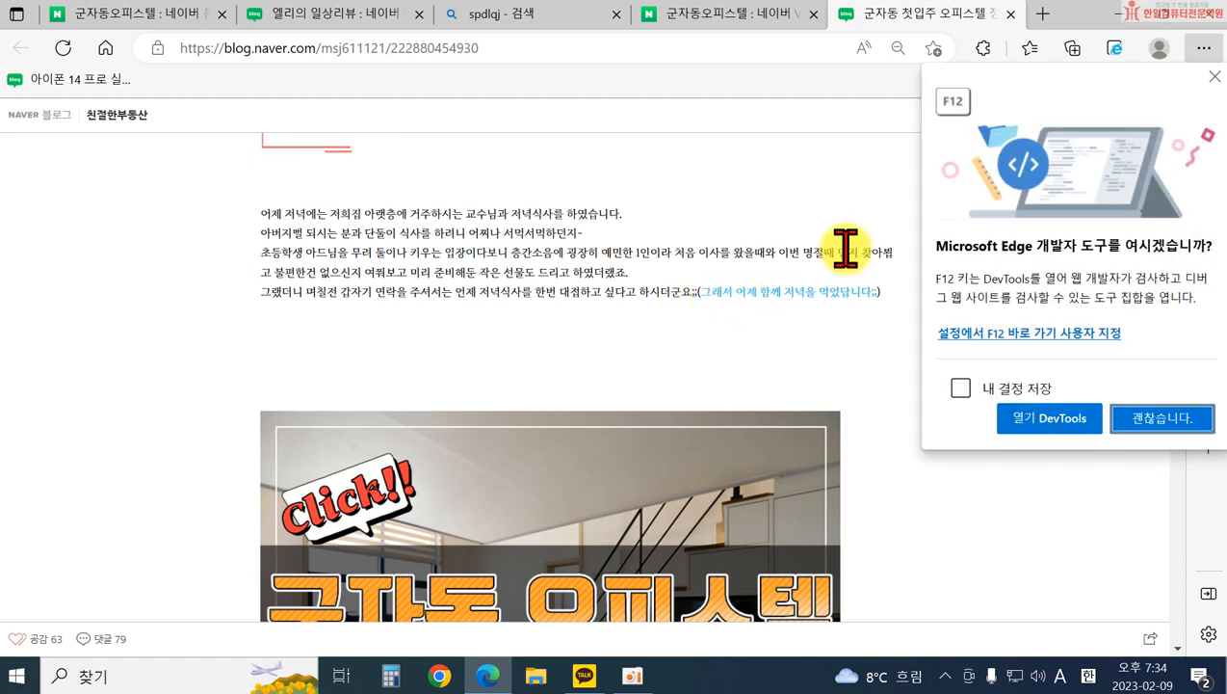
click(1056, 424)
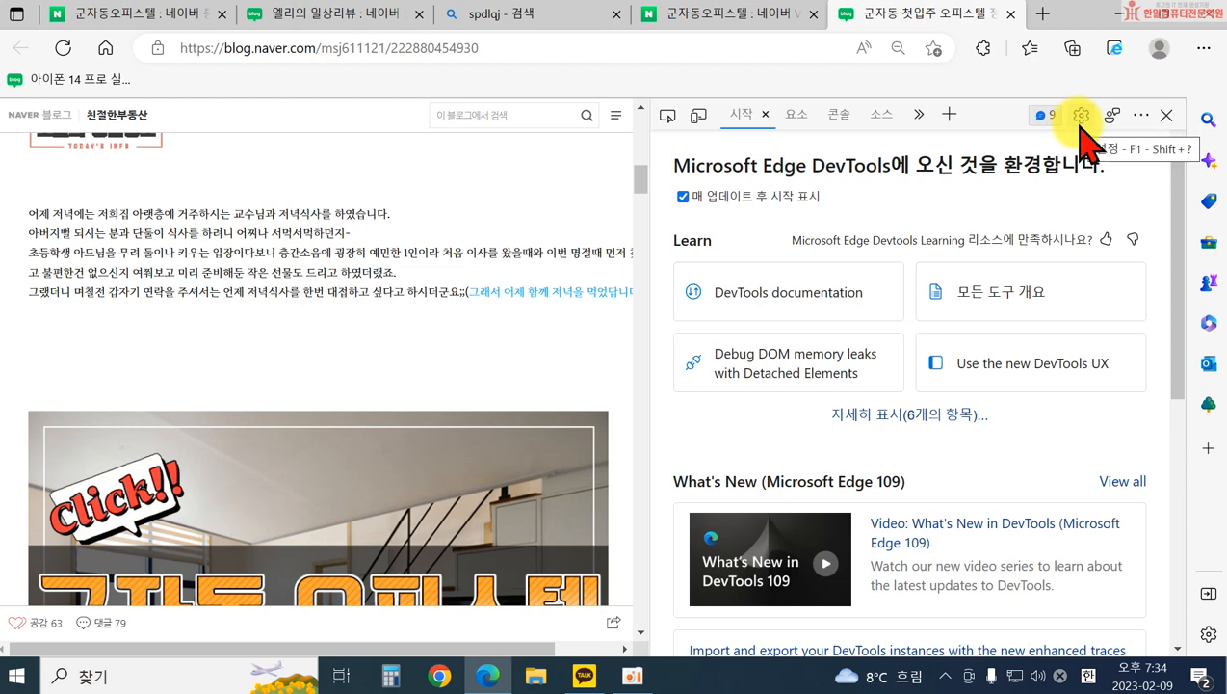
- Disable JavaScript for the blog post through the debugger option in the DevTools settings
click(1080, 117)
scroll(1039, 392, down, 10)
scroll(1024, 440, down, 15)
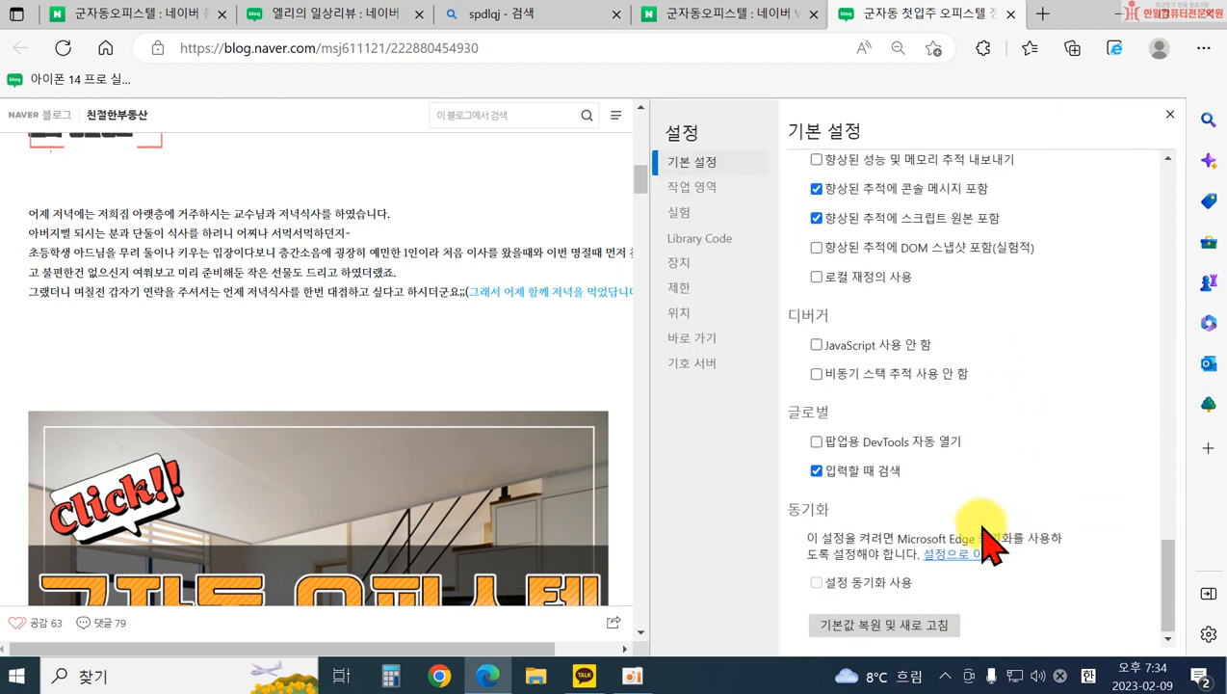
click(817, 345)
- Copy the paragraphs above the post's image and paste them into a new Notepad document
drag(31, 214, 525, 317)
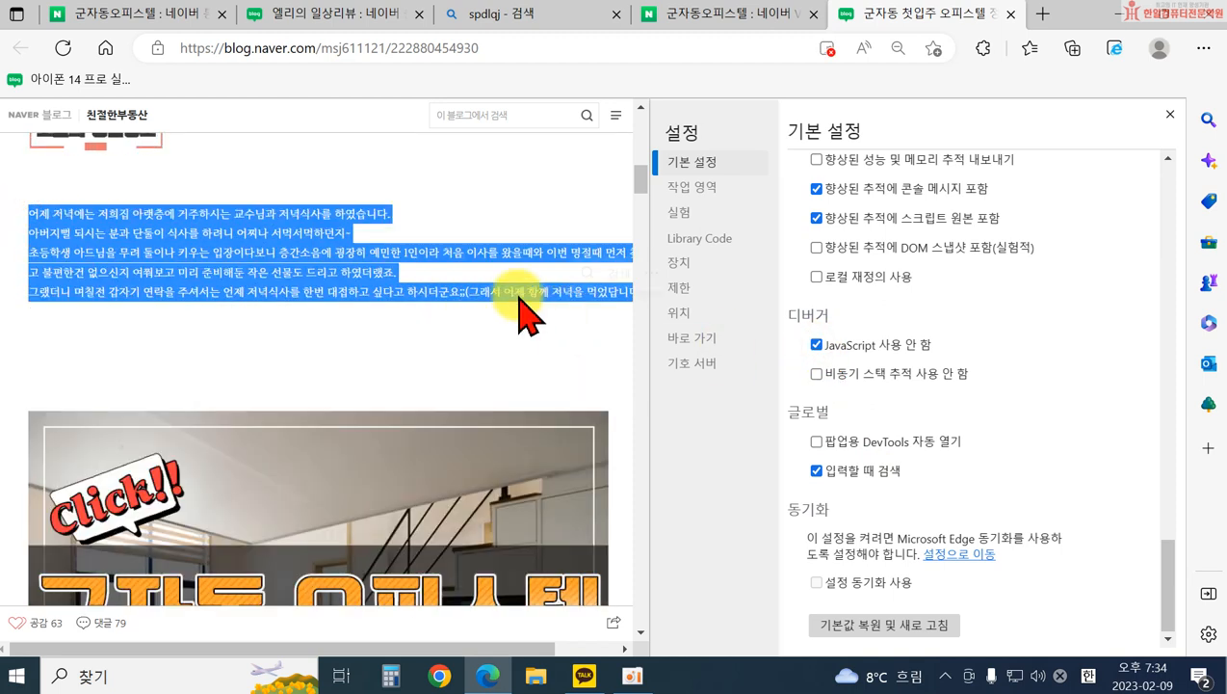
right_click(467, 289)
click(496, 167)
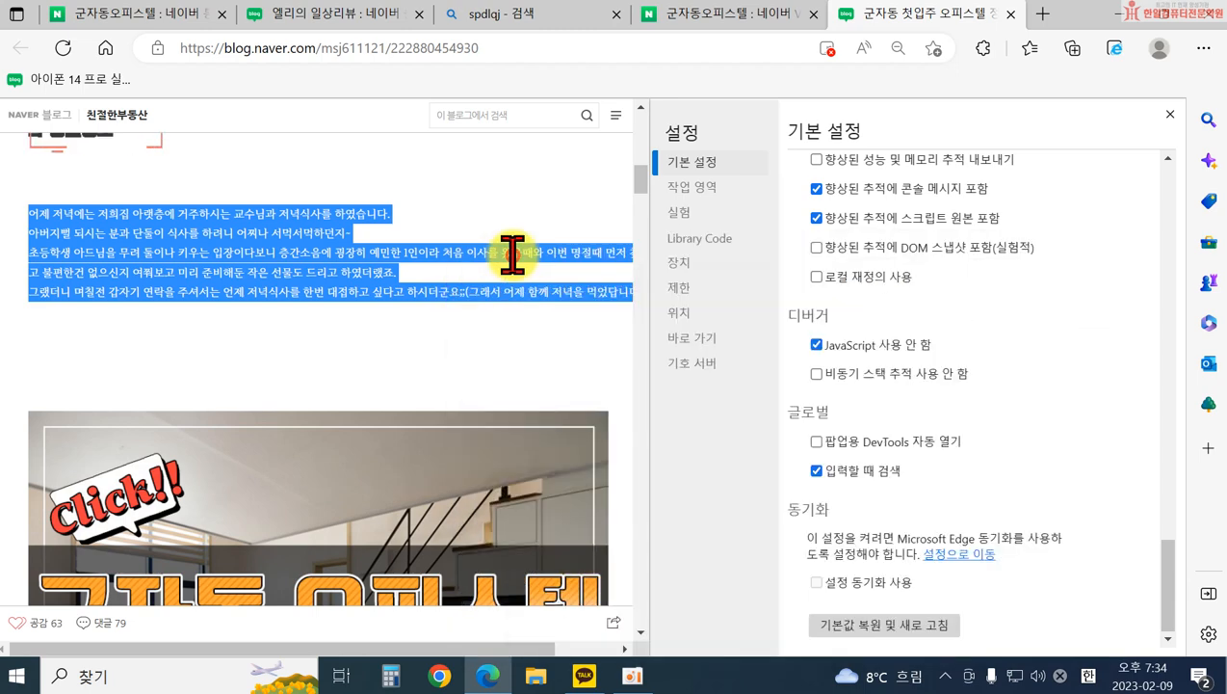
click(27, 675)
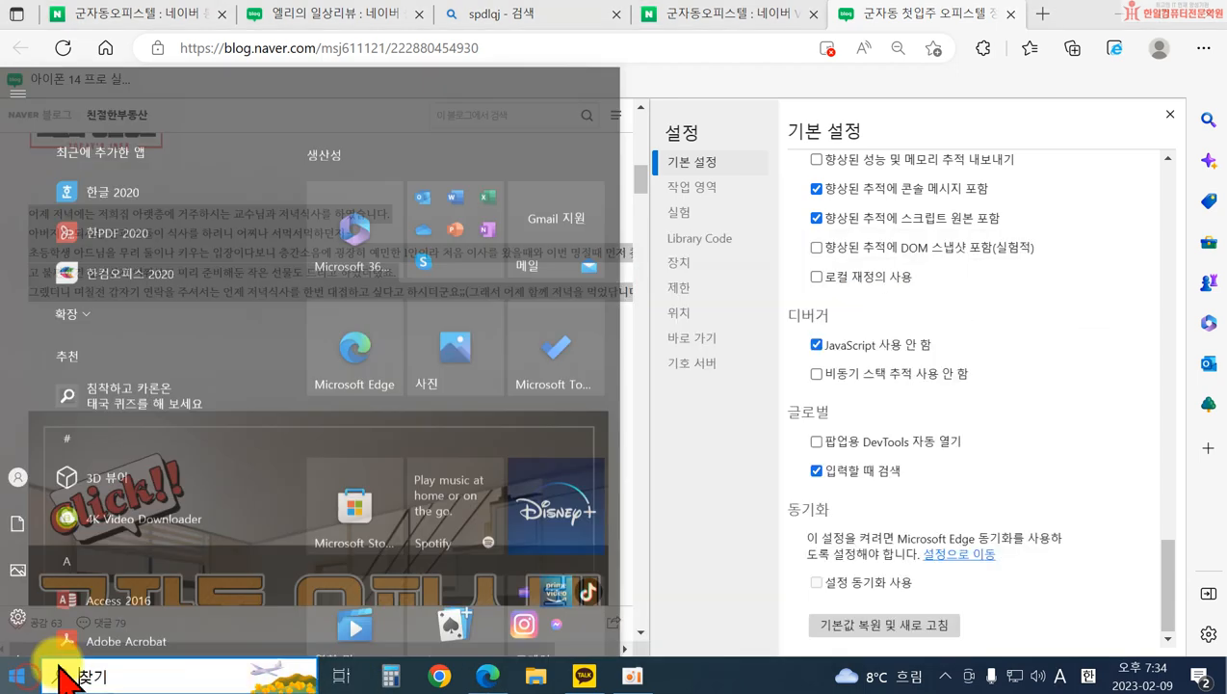
click(381, 587)
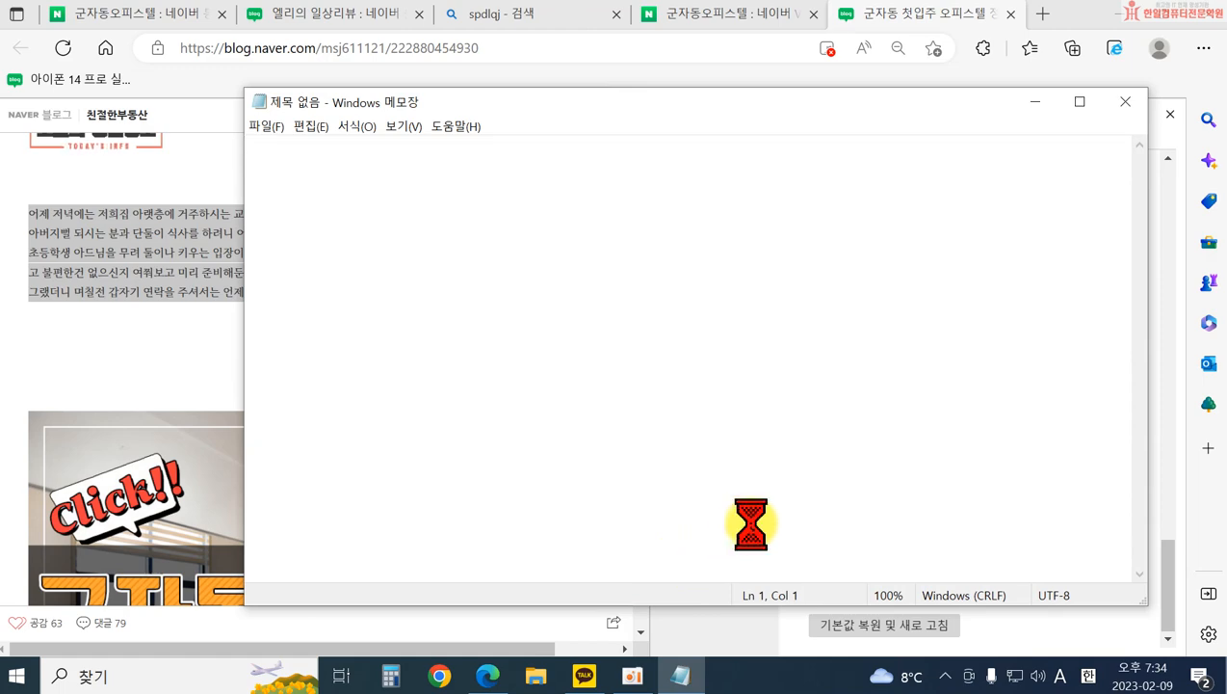
text(어제 저녁에는 저희집 아랫층에 거주하시는 교수님과 저녁식사를 하였습니다.  아버지뻘 되시는 분과 단둘이 식사를 하려니 어찌나 서먹서먹하던지~  초등학생 아드님을 무려 둘이나 키우는 입장이다보니 층간소음에 굉장히 예민한 1인이라 처음 이사를 왔을때와 이번 명절때 먼저 찾아뵙고 불편한건 없으신지 여쭤보고 미리 준비해둔 작은 선물도 드리고 하였더랬죠.  그랬더니 며칠전 갑자기 연락을 주셔서는 언제 저녁식사를 한번 대접하고 싶다고 하시더군요;;(그래서 어제 함께 저녁을 먹었답니다;;))
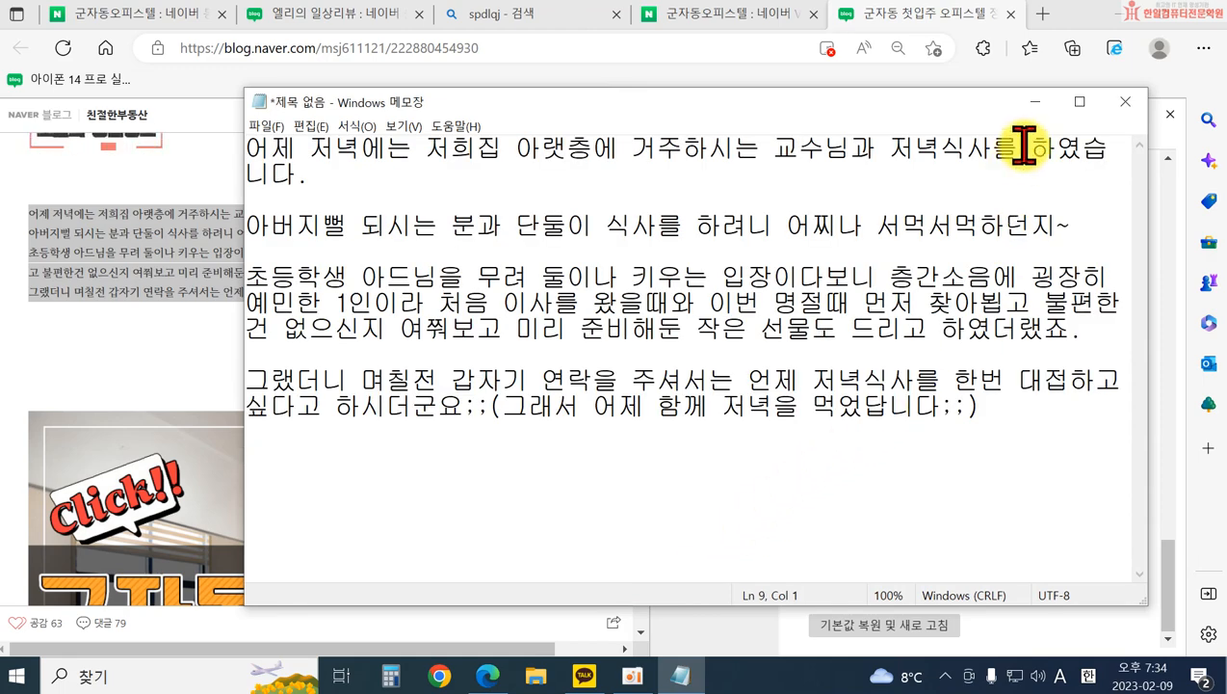
- Close the Notepad document without saving and clear the text selection in the blog post
click(1125, 101)
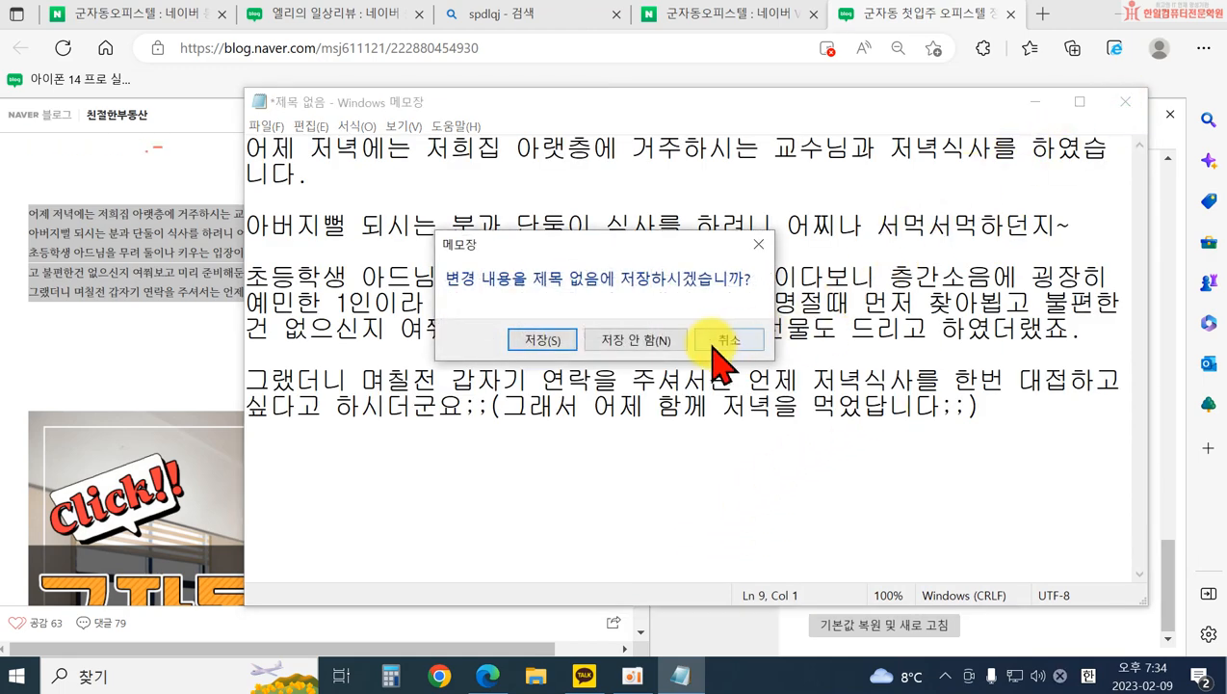
click(631, 341)
click(535, 227)
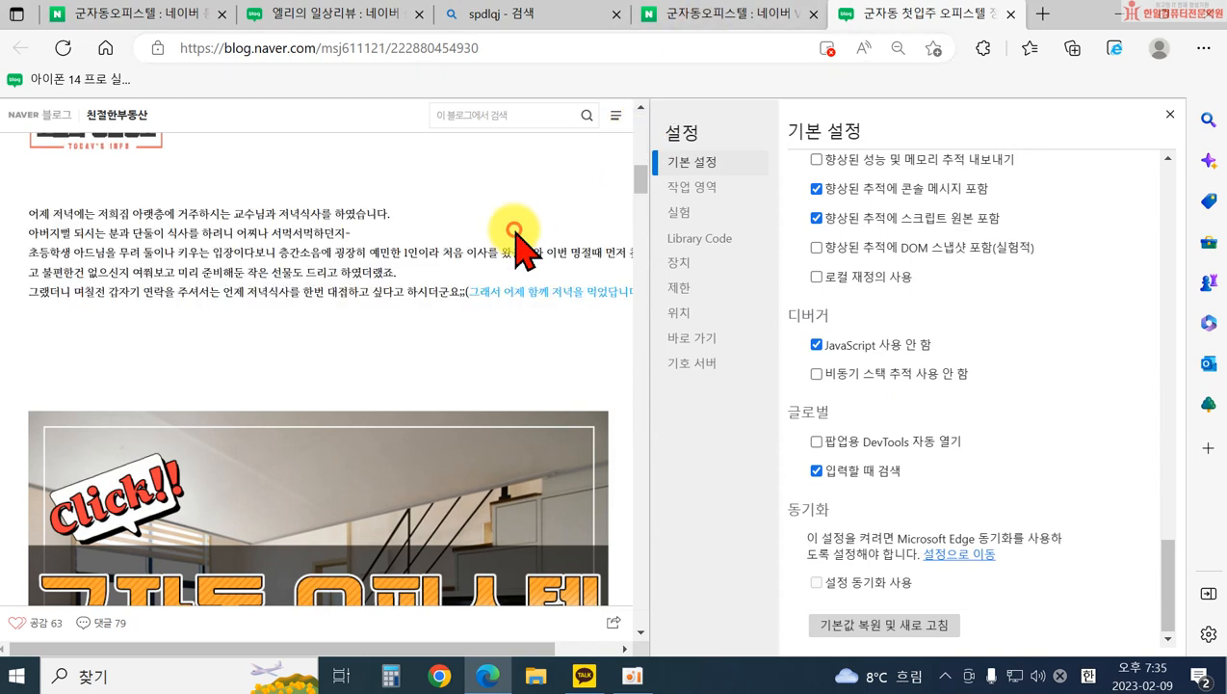
- Return to the blog administration page and review the CCL, 자동출처 and 마우스 오른쪽 버튼 금지 options under 콘텐츠 공유 설정
click(354, 15)
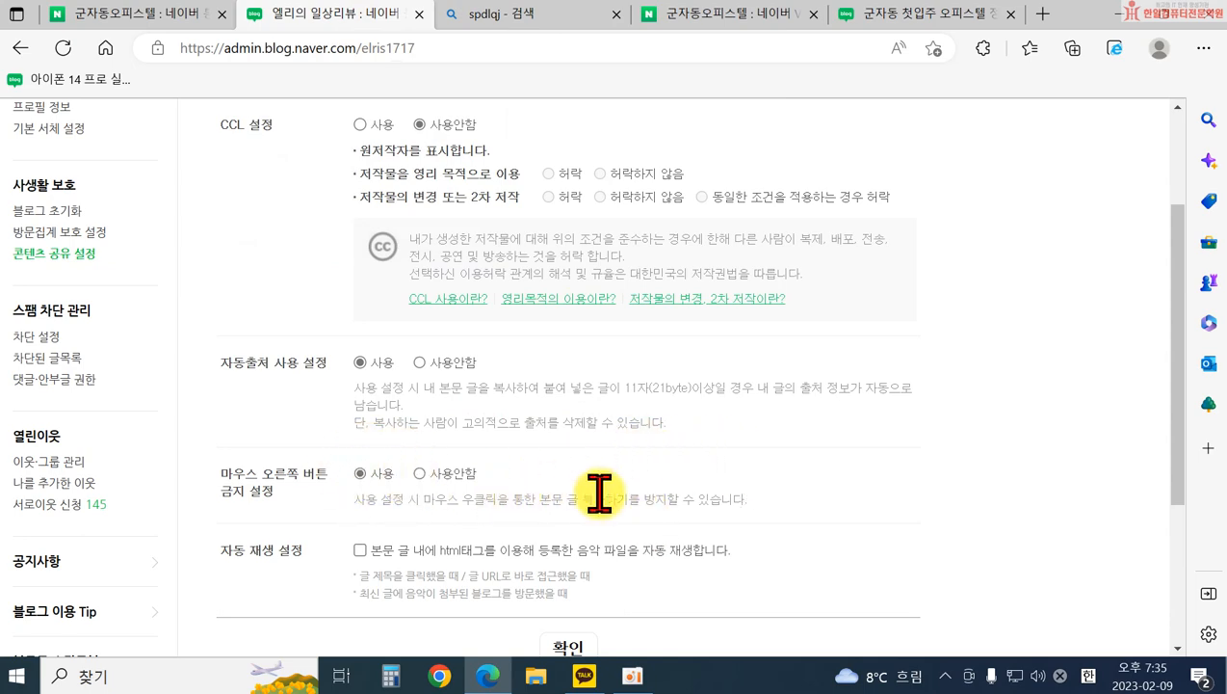
scroll(578, 568, down, 2)
scroll(556, 578, up, 4)
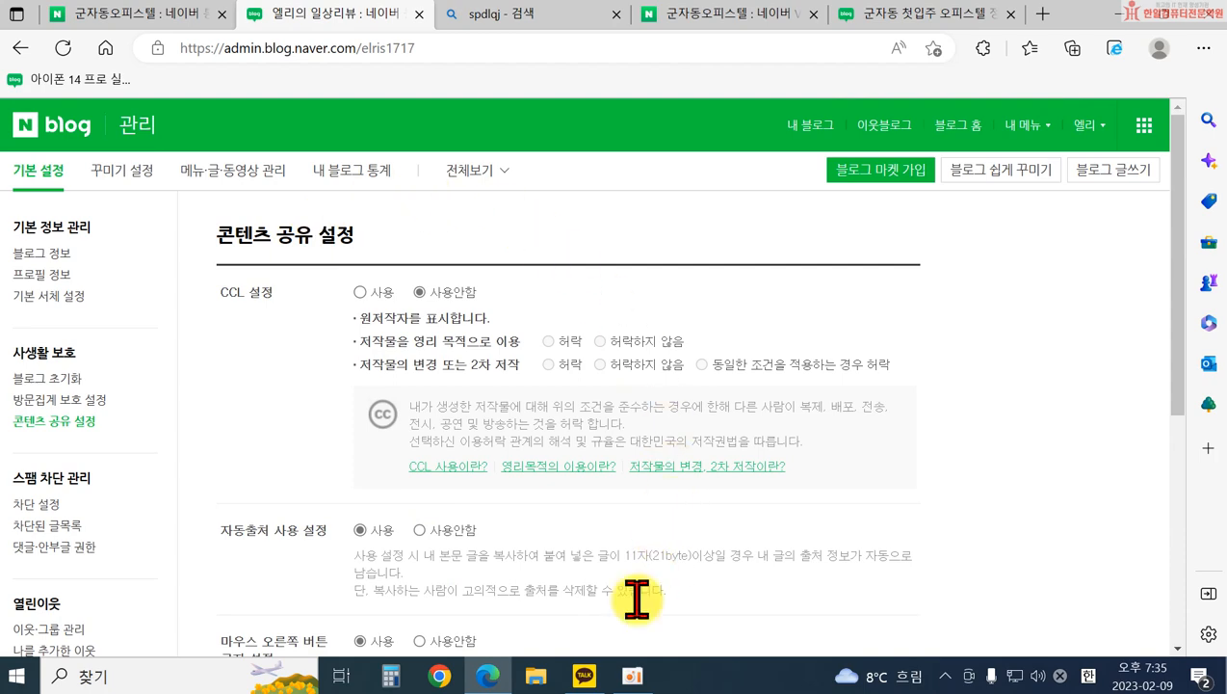
scroll(674, 366, down, 2)
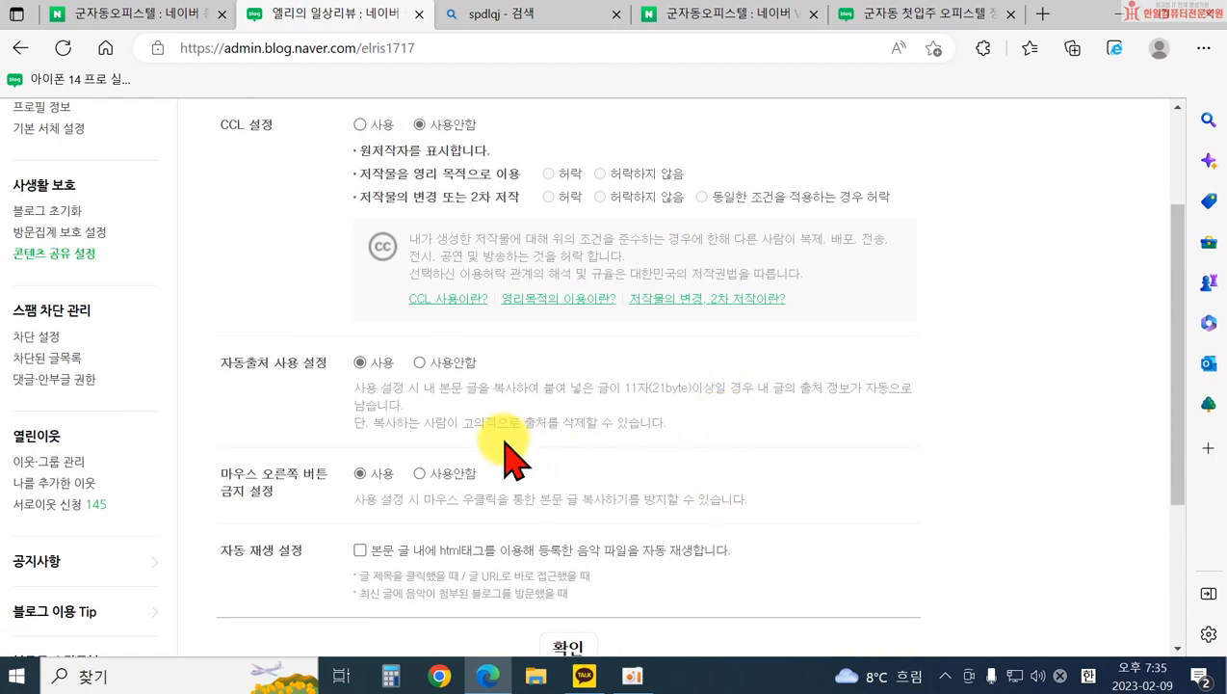
- Review the user blocking and spam filter options on the 차단 설정 page
click(37, 337)
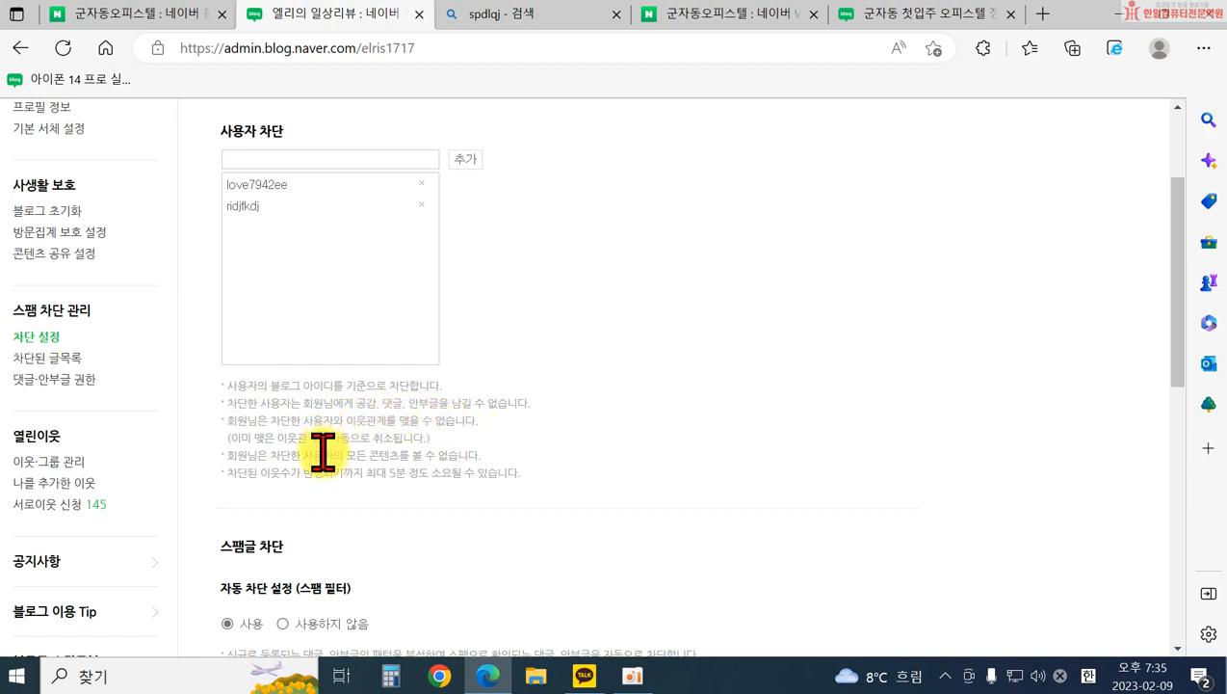
scroll(322, 458, down, 1)
scroll(462, 441, up, 2)
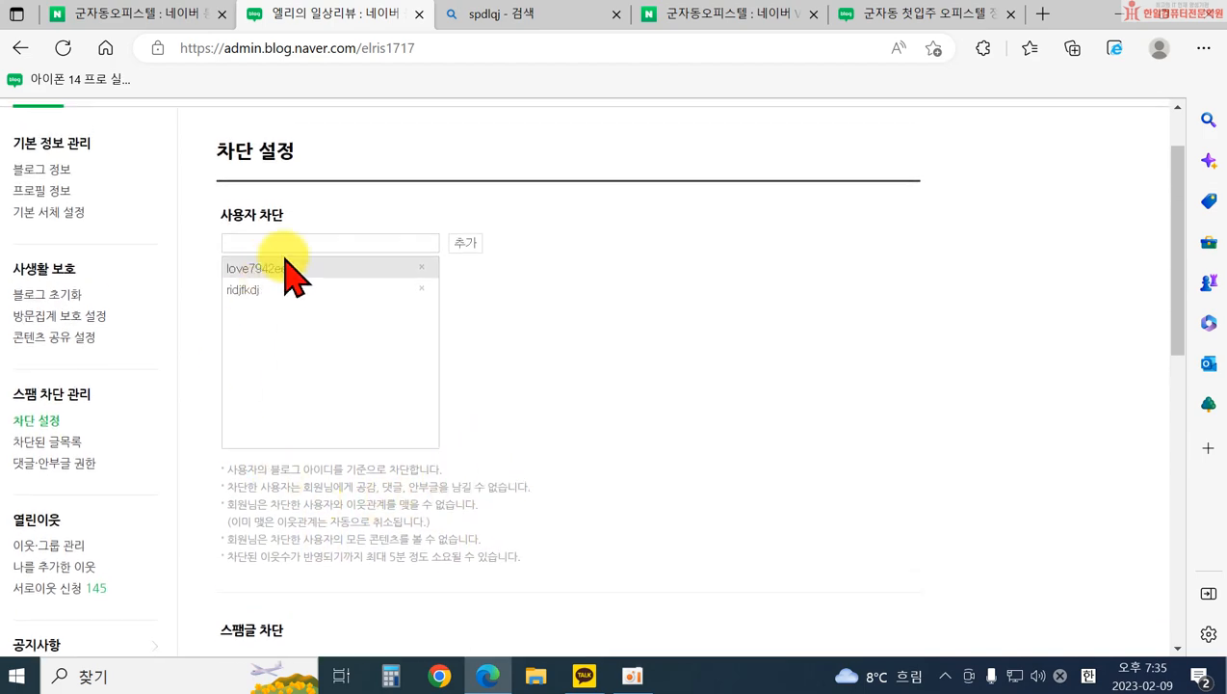
scroll(460, 451, down, 6)
scroll(455, 501, up, 4)
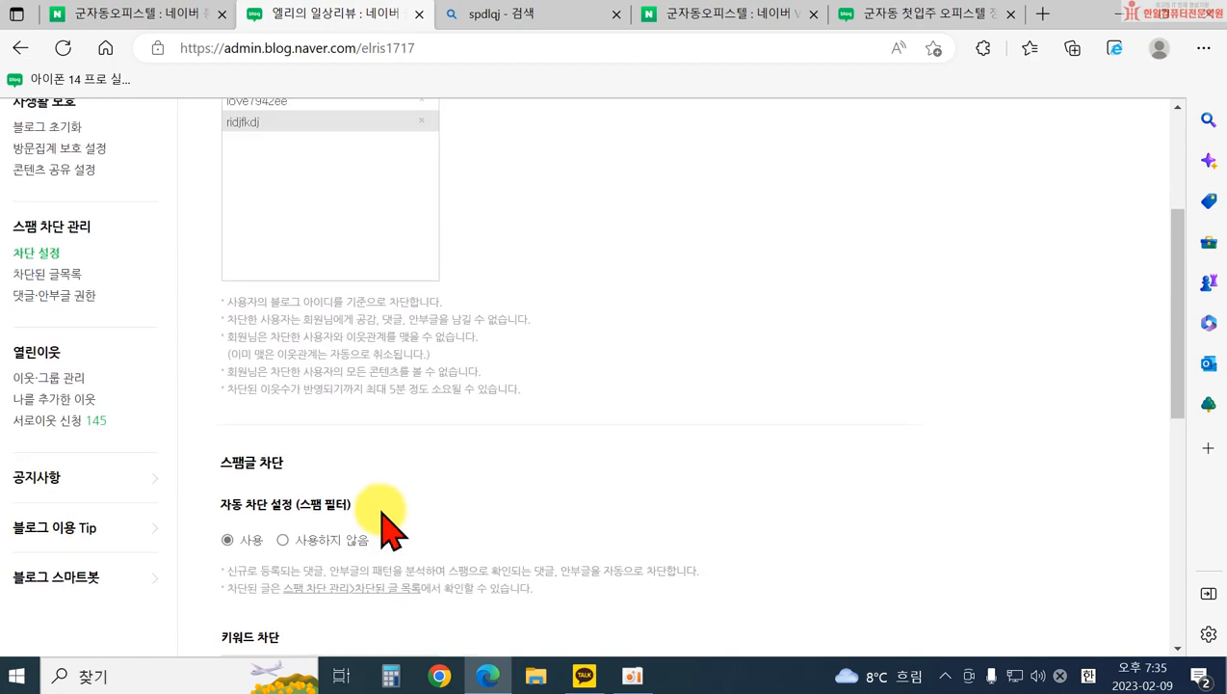
scroll(390, 525, down, 4)
scroll(308, 467, up, 2)
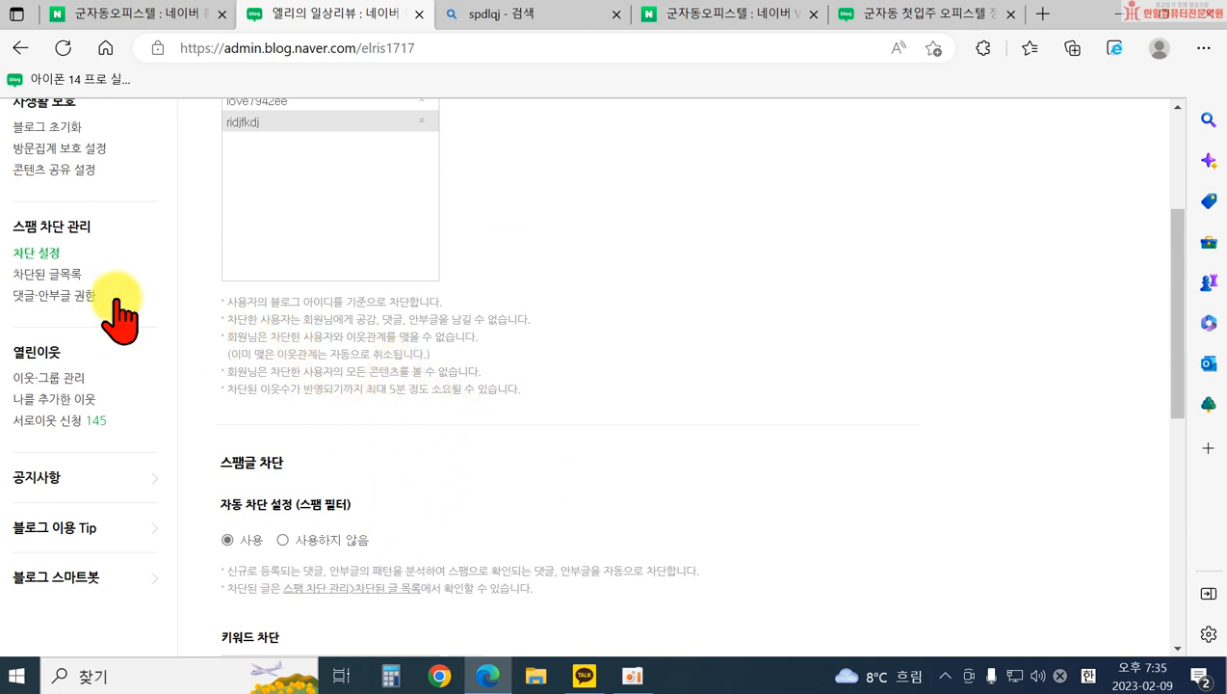
- Review the 차단된 글목록 and 댓글·안부글 권한 pages under 스팸 차단 관리
click(59, 274)
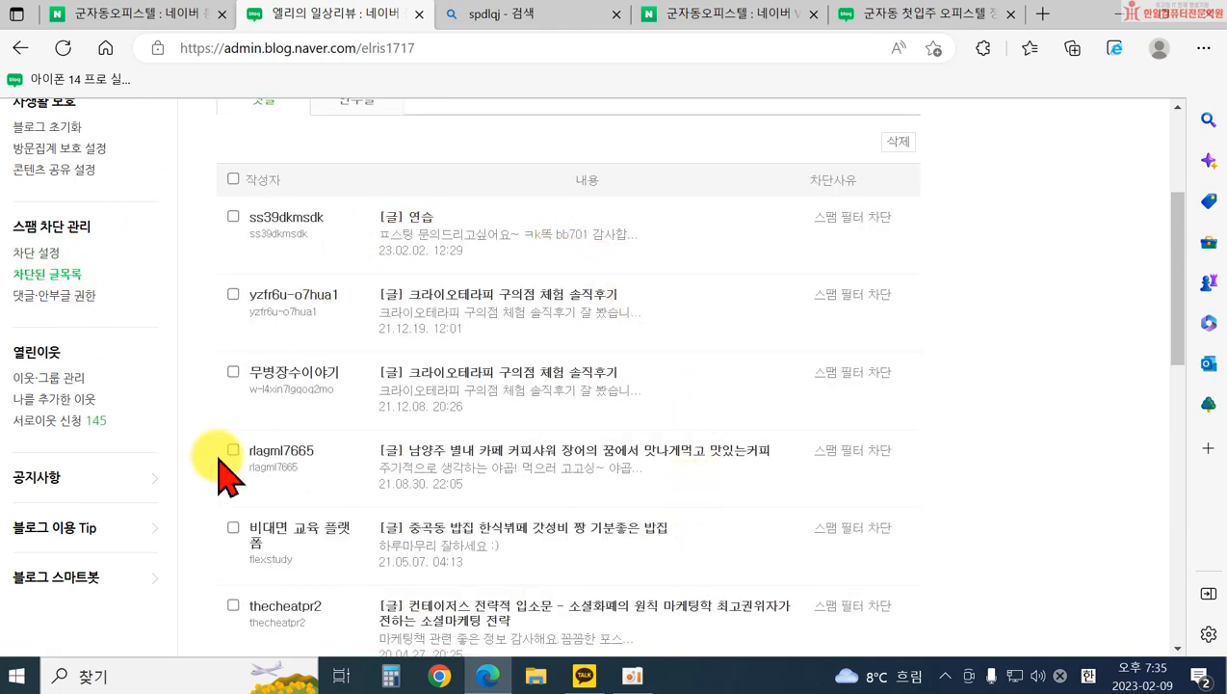
click(27, 299)
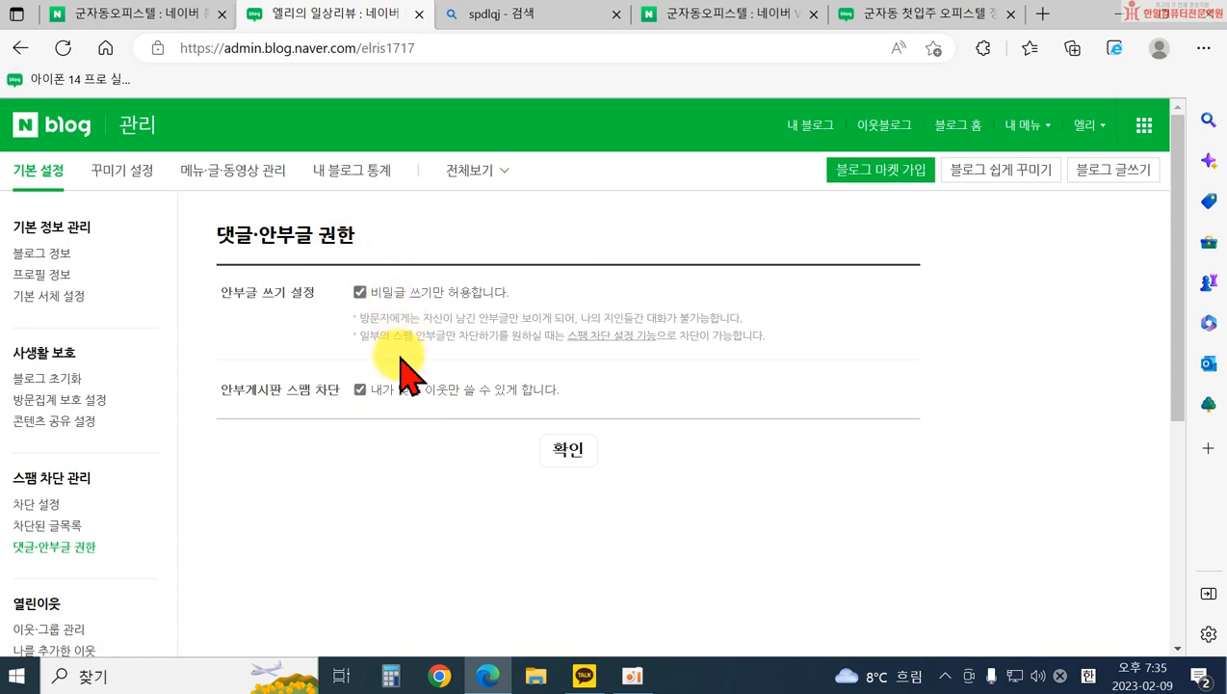
scroll(390, 411, down, 3)
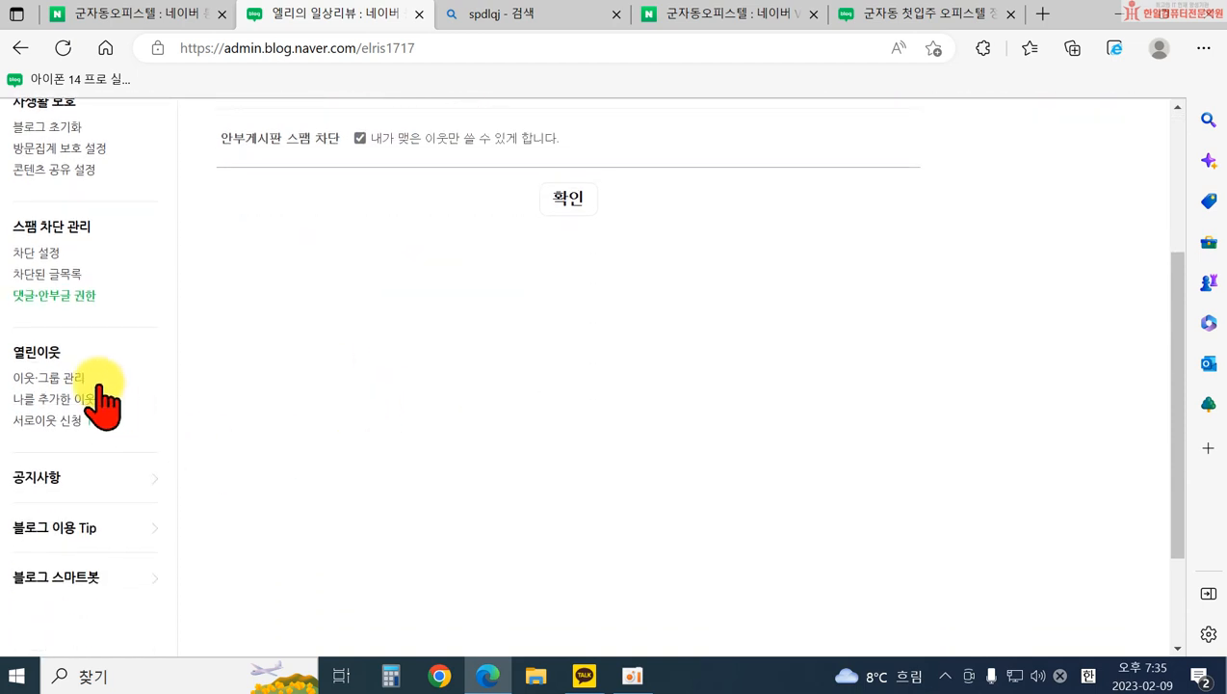
- Review the 이웃·그룹 관리, 나를 추가한 이웃 and 서로이웃 신청 pages under 열린이웃
click(52, 379)
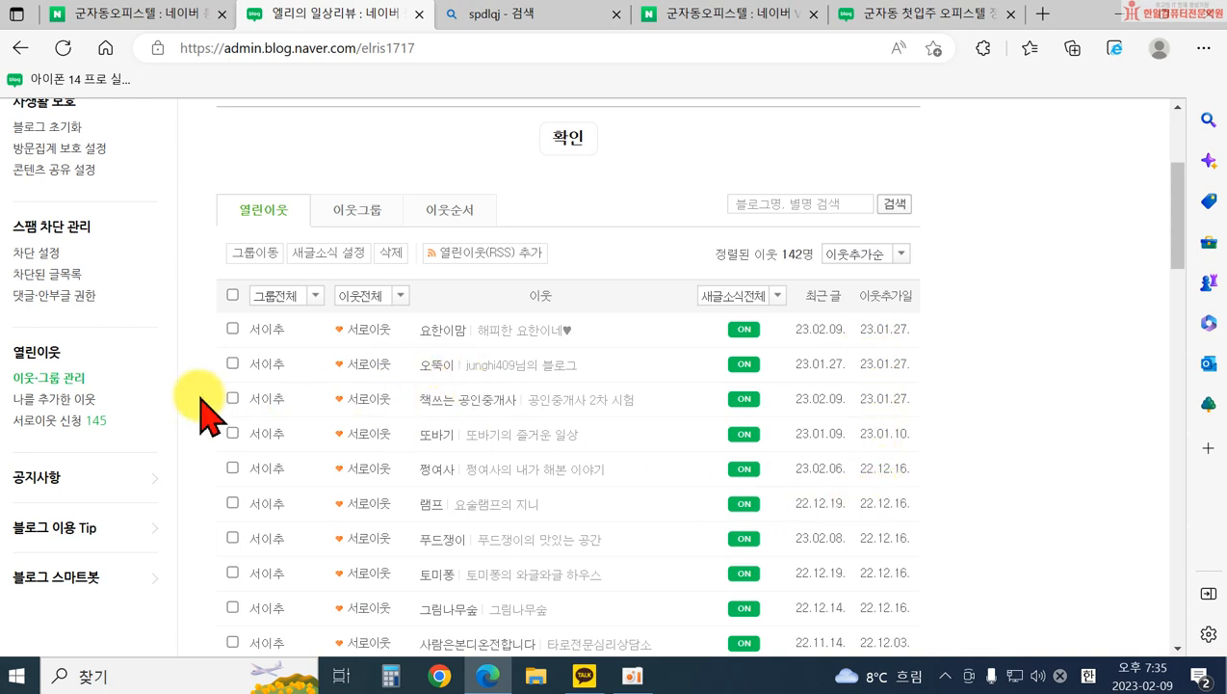
click(80, 398)
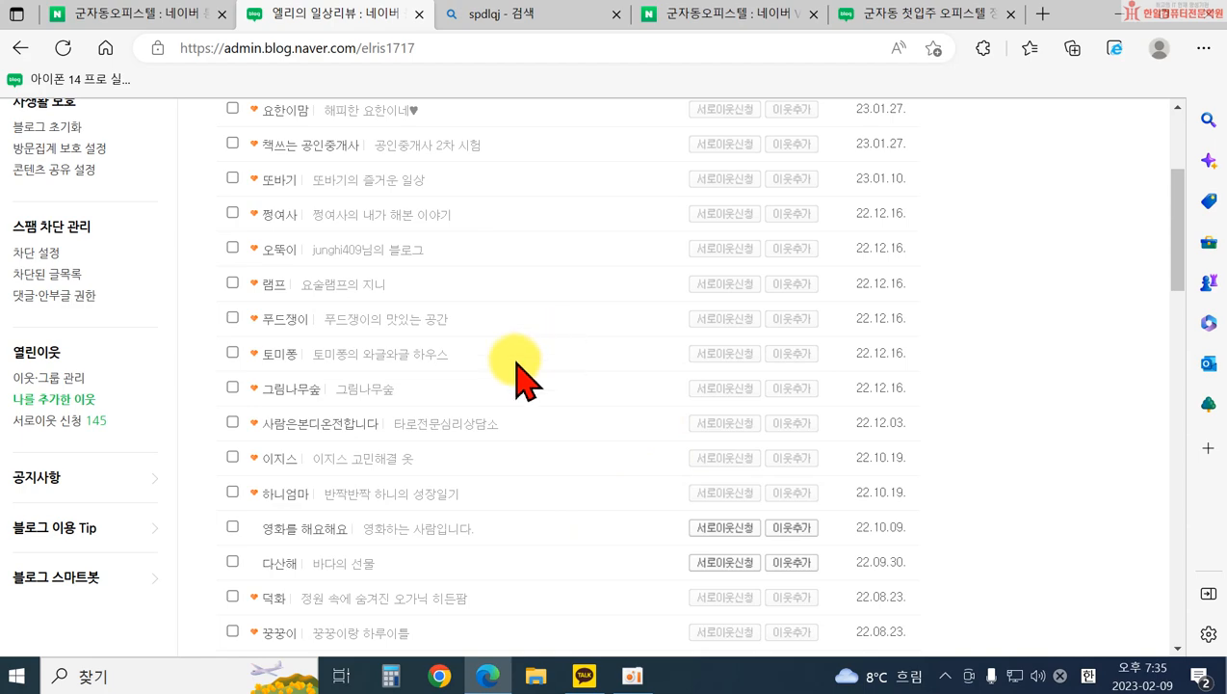
click(44, 424)
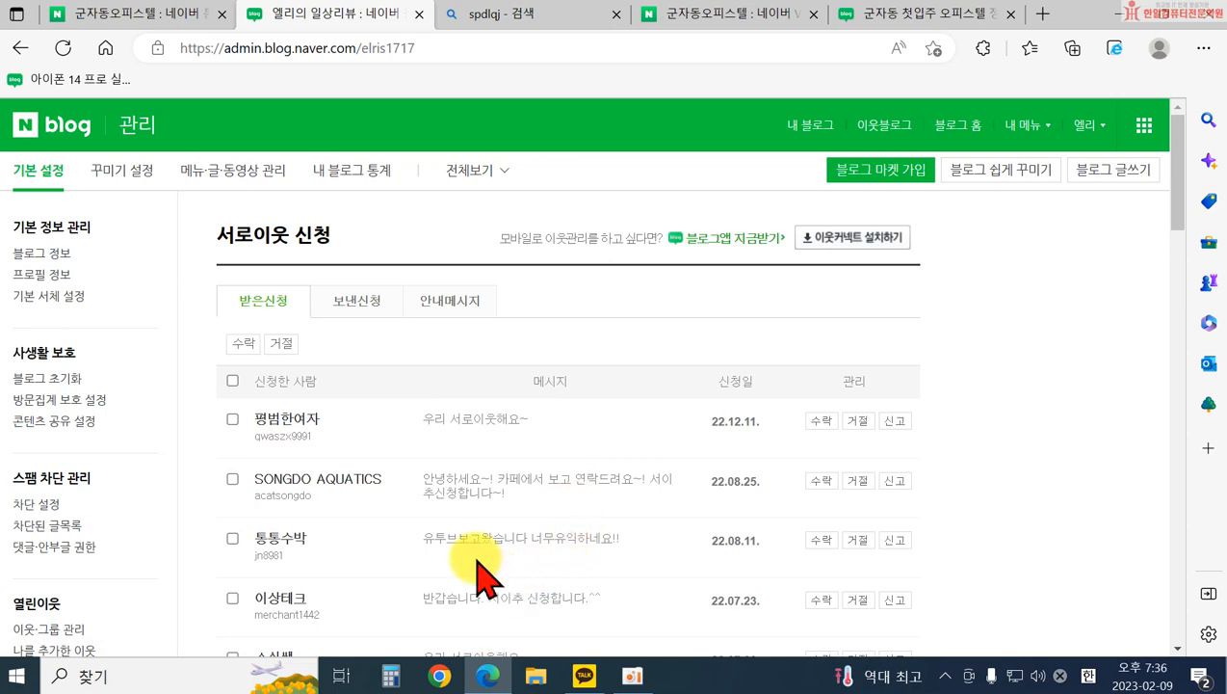
scroll(135, 501, down, 2)
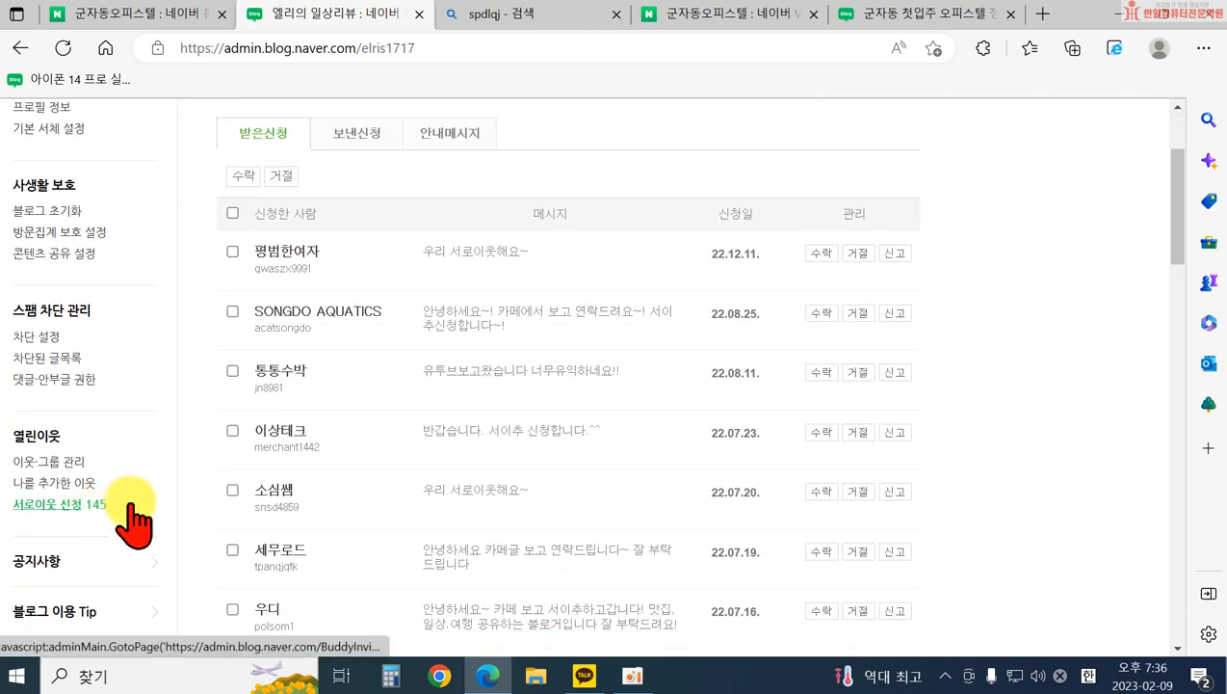
scroll(125, 540, up, 2)
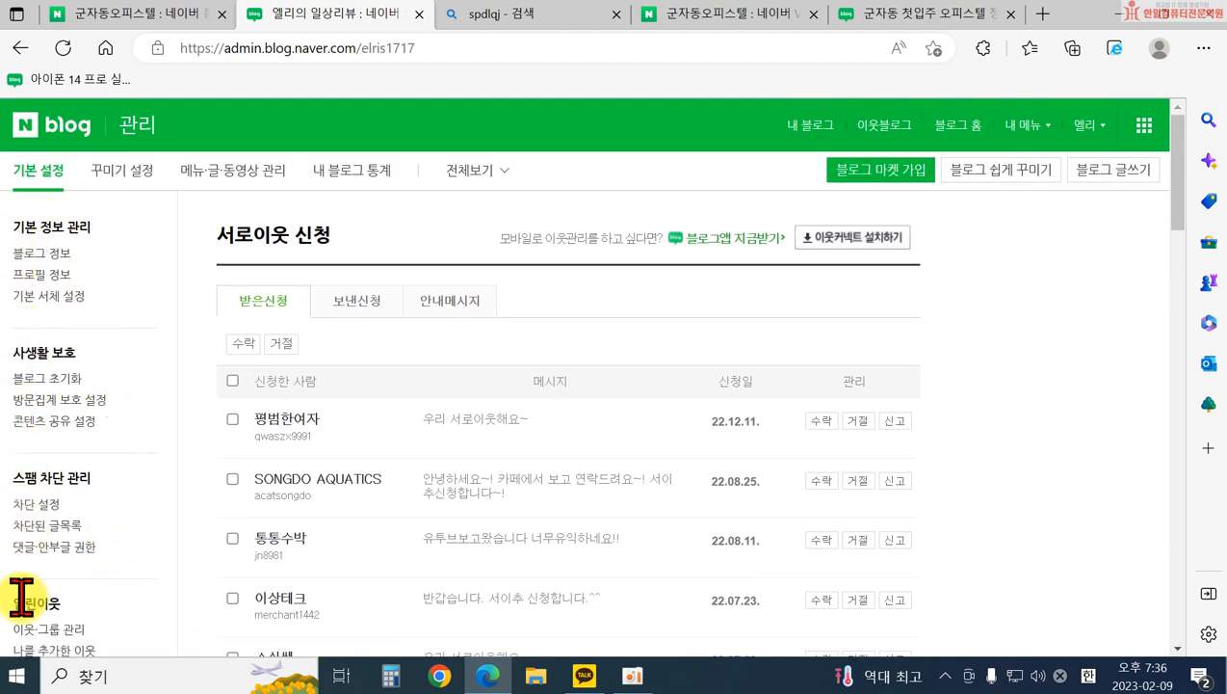
- Browse the available blog skins on the 스킨 선택 page of 꾸미기 설정
click(121, 194)
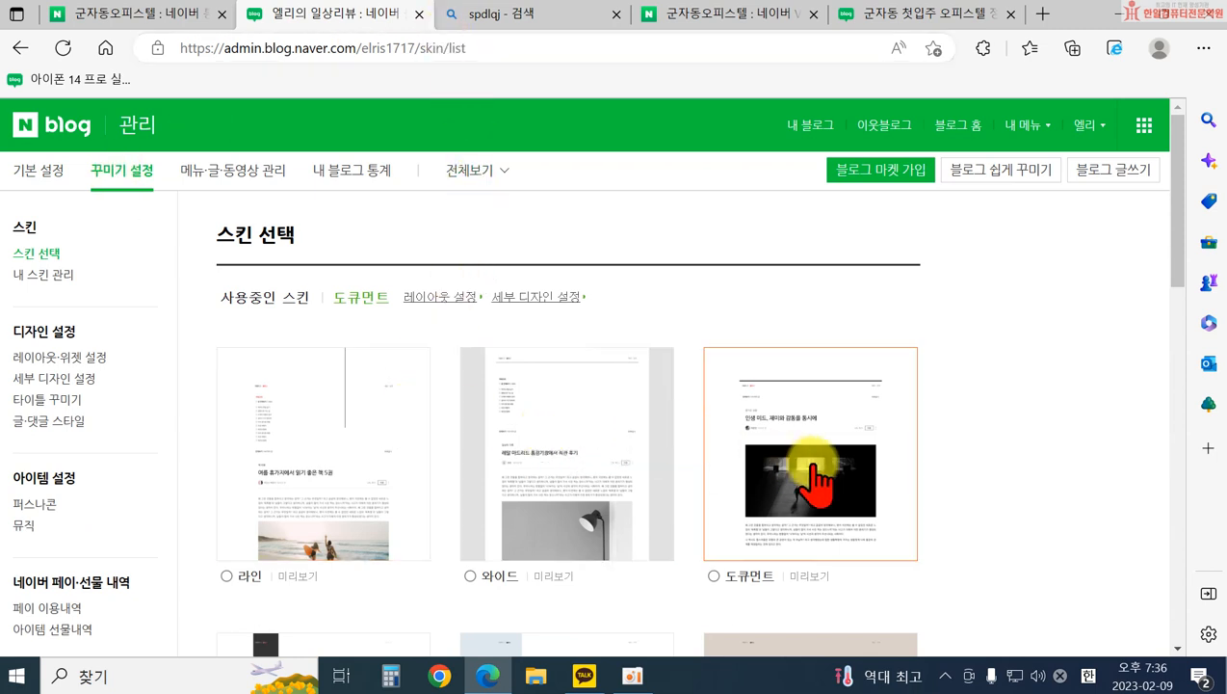
scroll(809, 486, down, 2)
scroll(553, 512, down, 1)
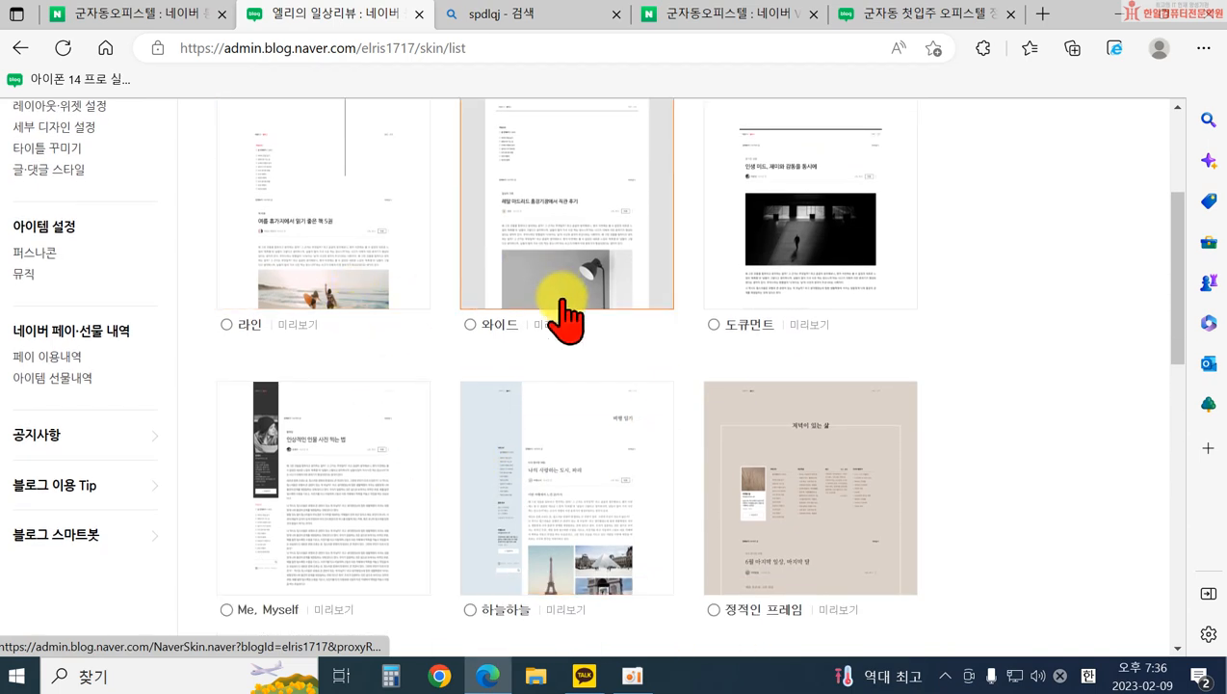
scroll(830, 540, down, 3)
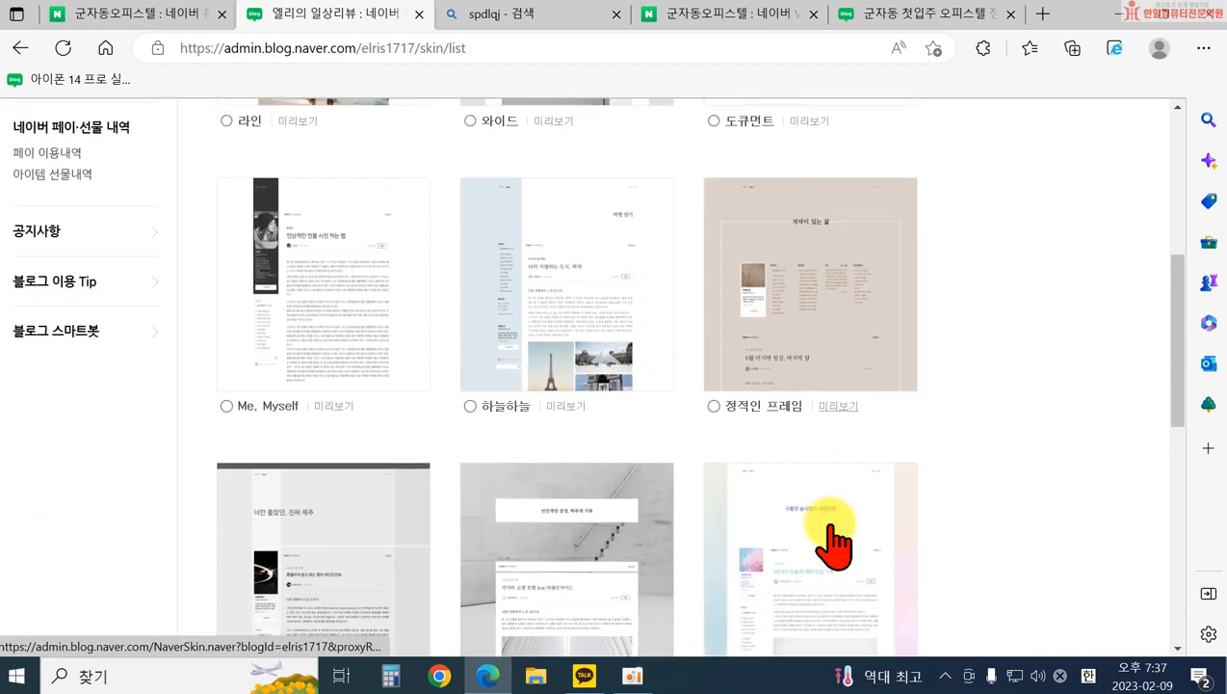
scroll(528, 525, down, 4)
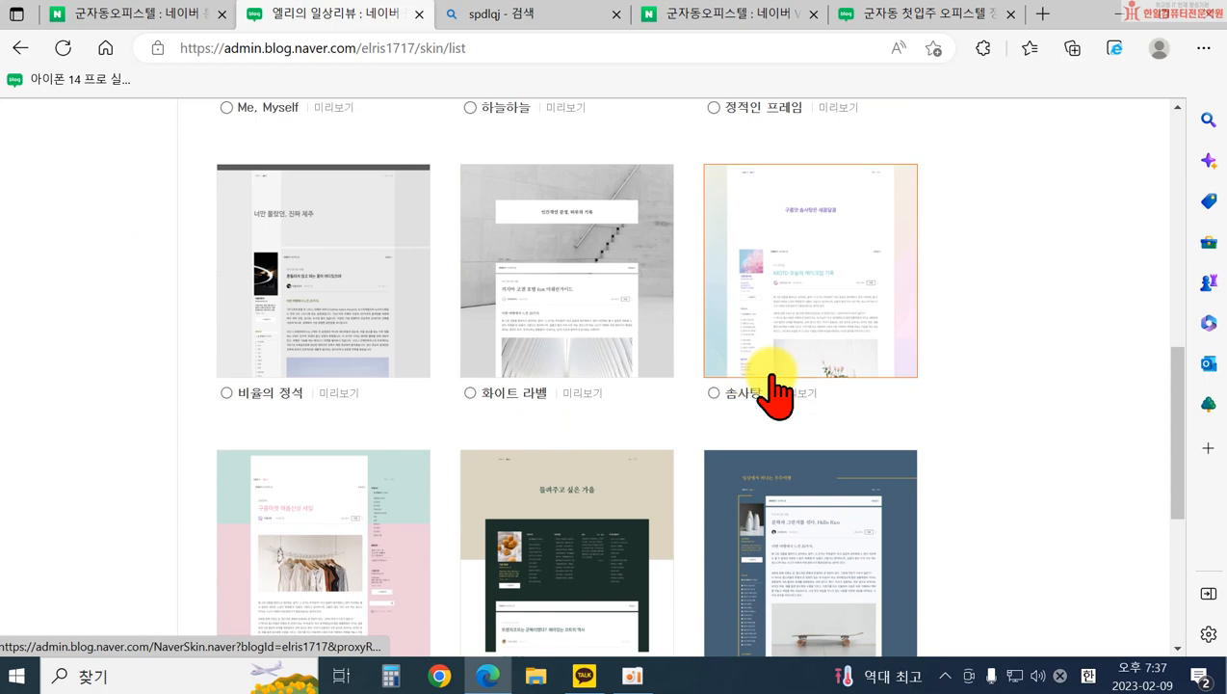
scroll(730, 390, up, 7)
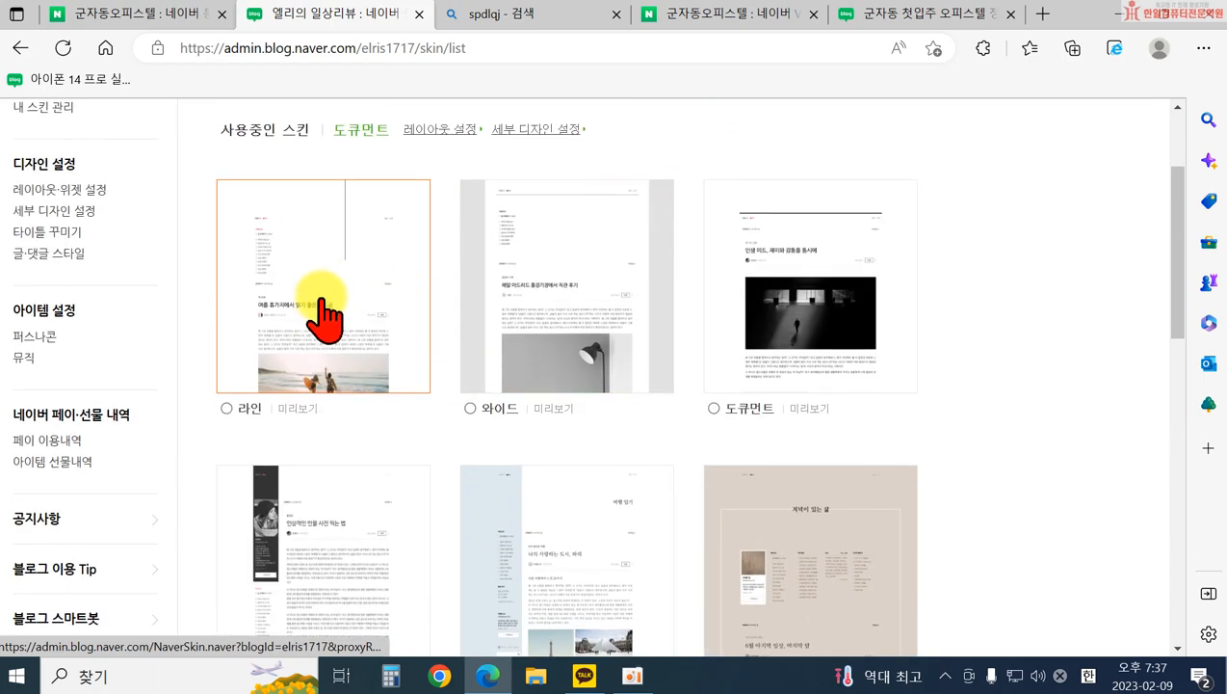
scroll(313, 294, up, 2)
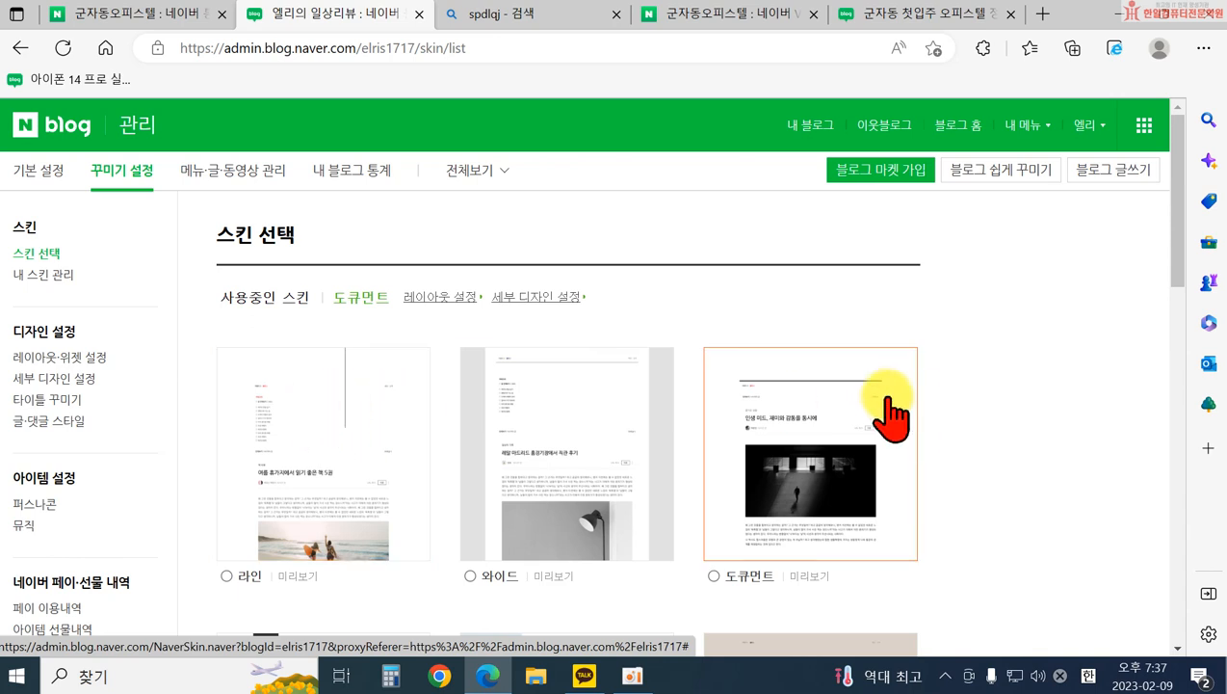
- Apply the 도큐먼트 skin from its preview and view it on the blog
click(872, 421)
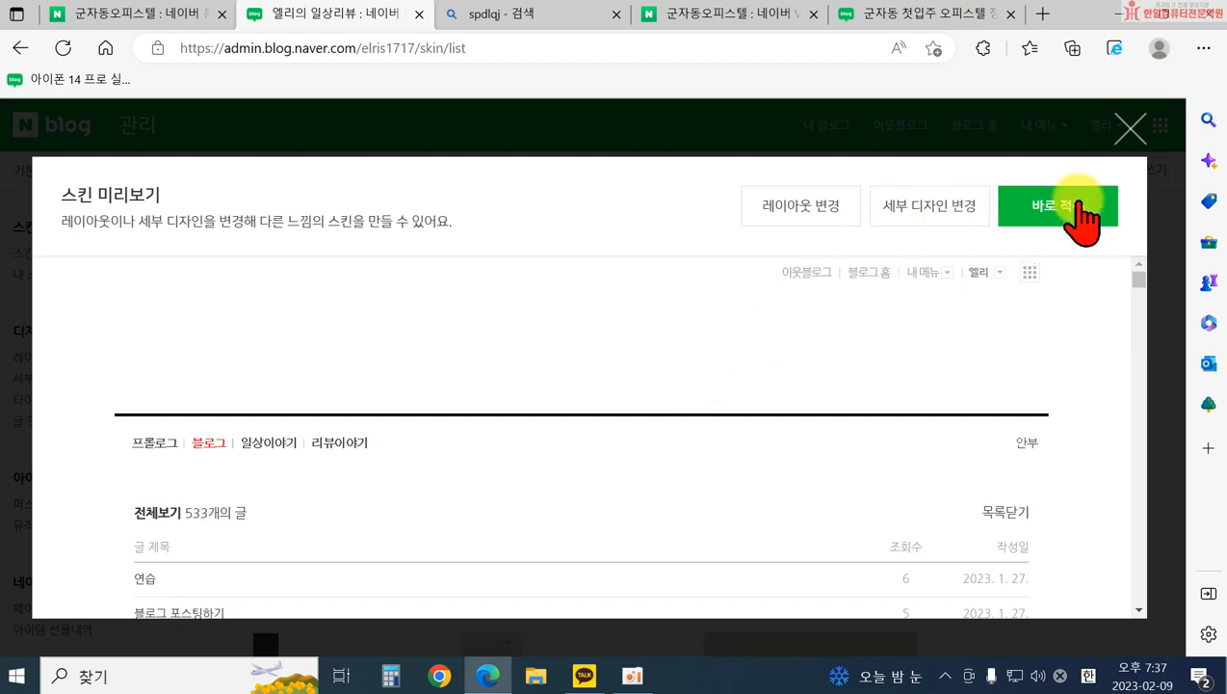
click(1076, 197)
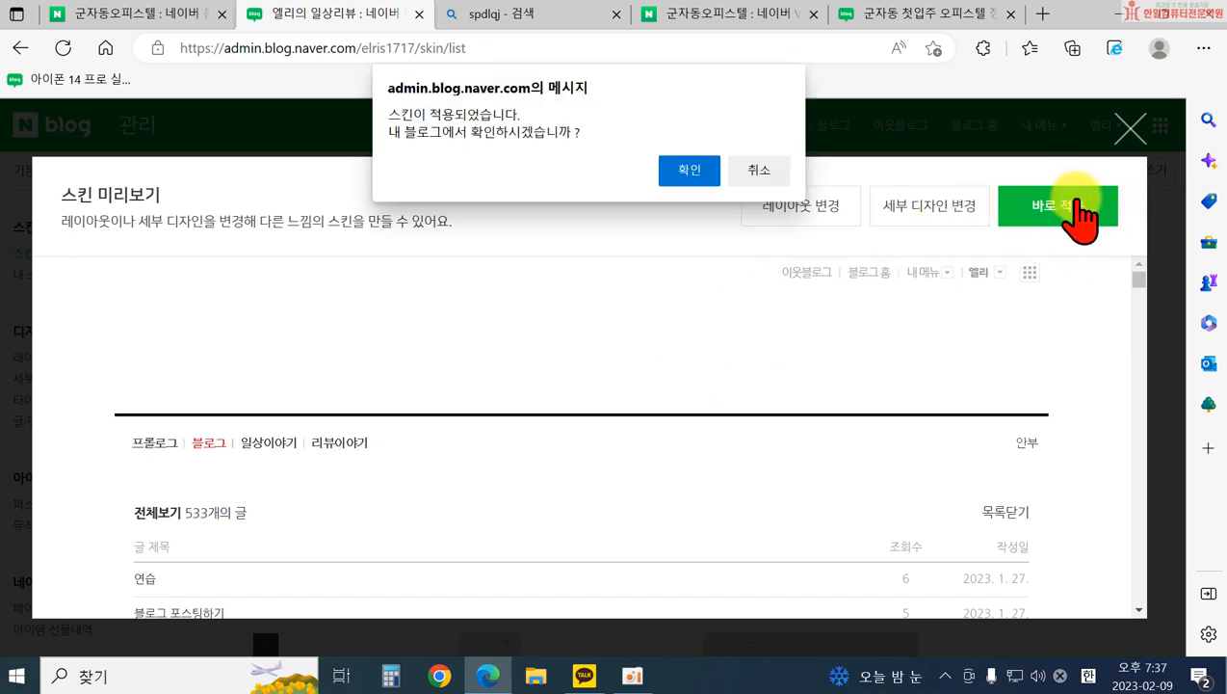
click(690, 179)
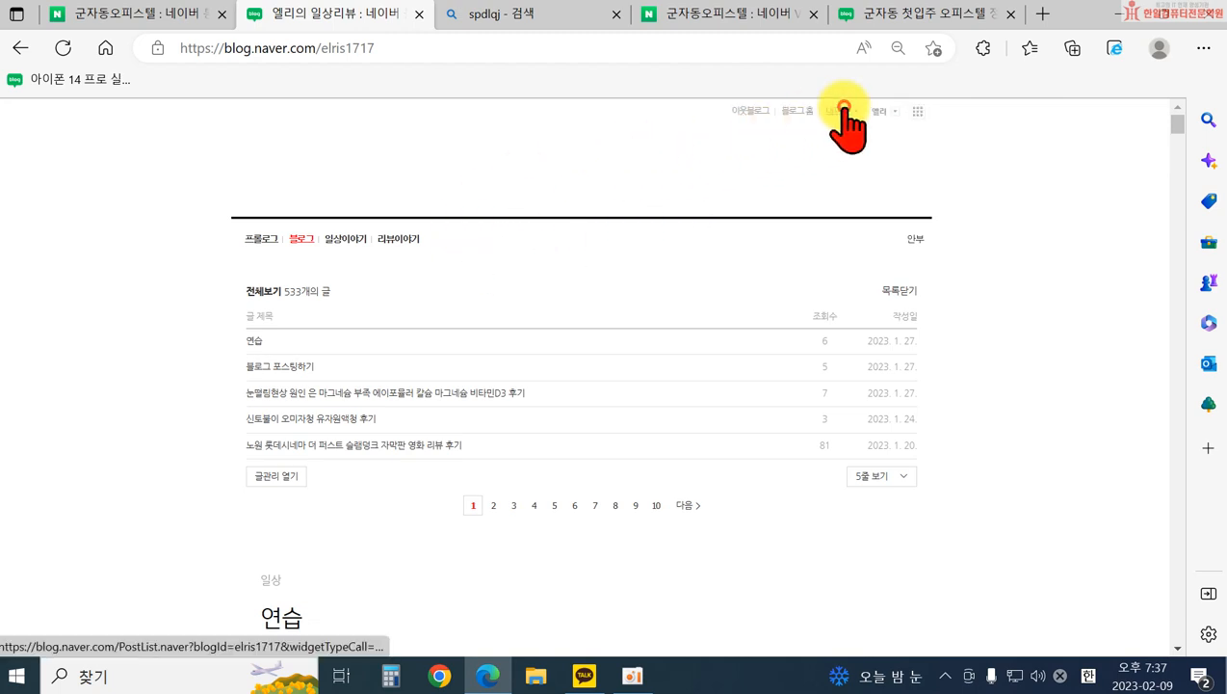
- Return to blog administration and open 레이아웃·위젯 설정 in the decoration settings
click(838, 110)
click(832, 162)
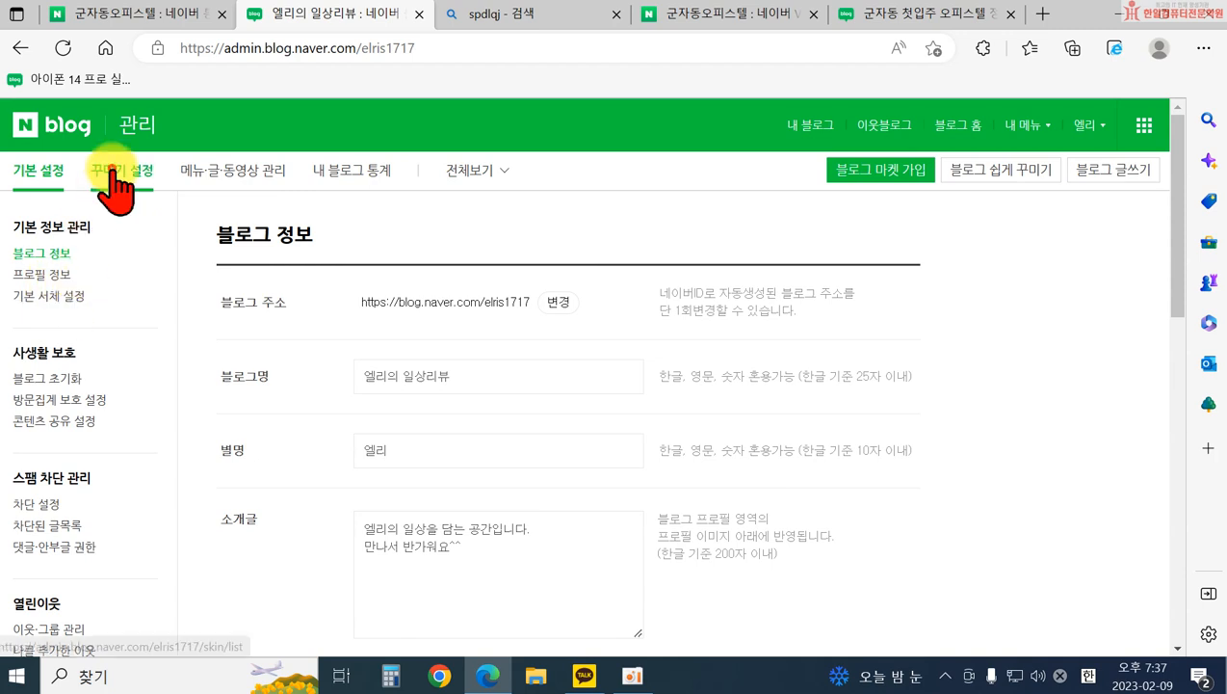
click(104, 168)
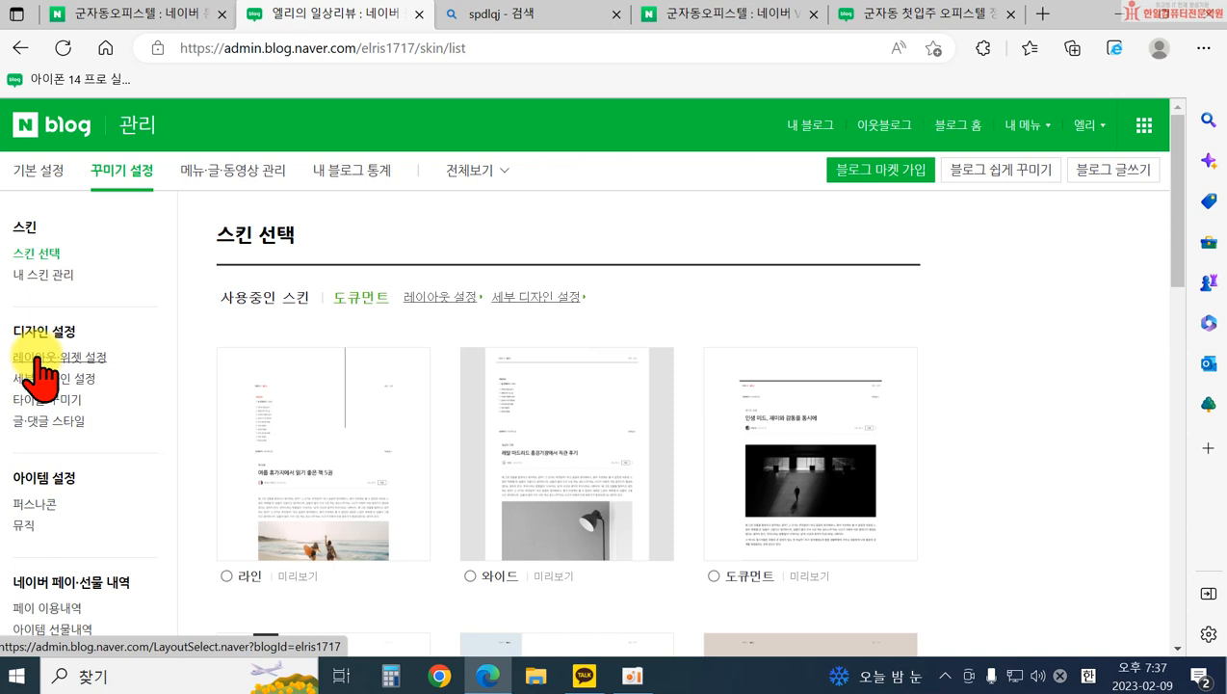
click(35, 358)
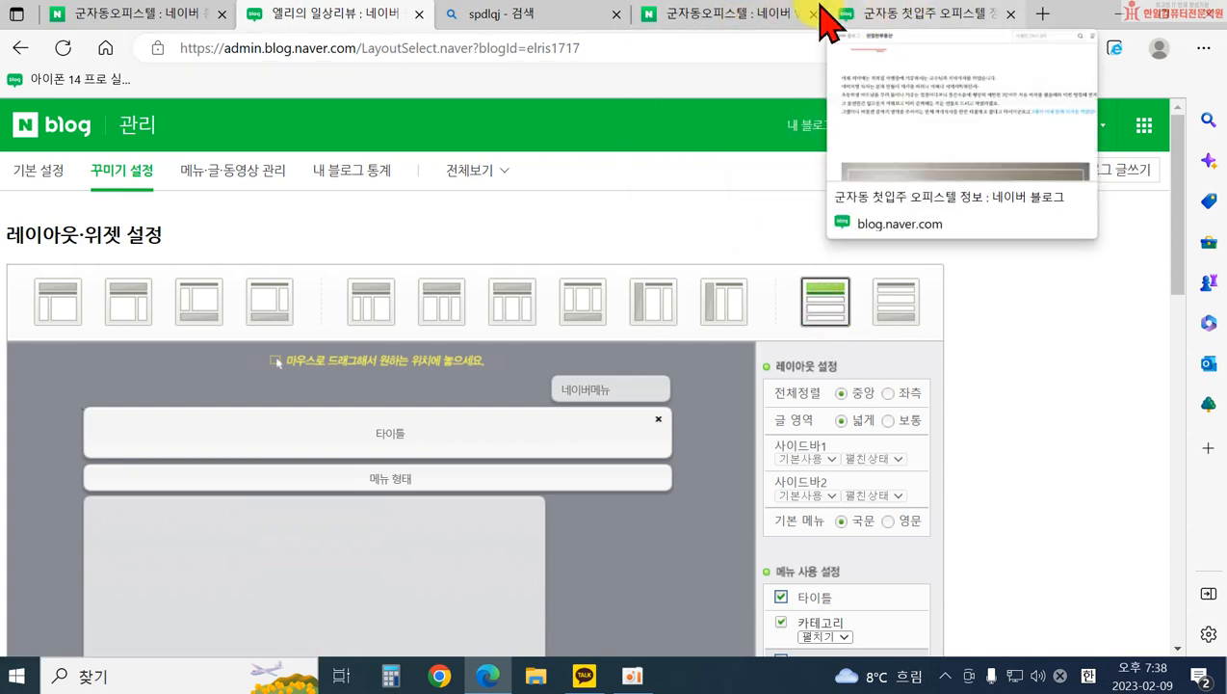
- Switch to the 군자동 첫입주 오피스텔 정보 blog post and close its DevTools settings and DevTools pane
click(901, 13)
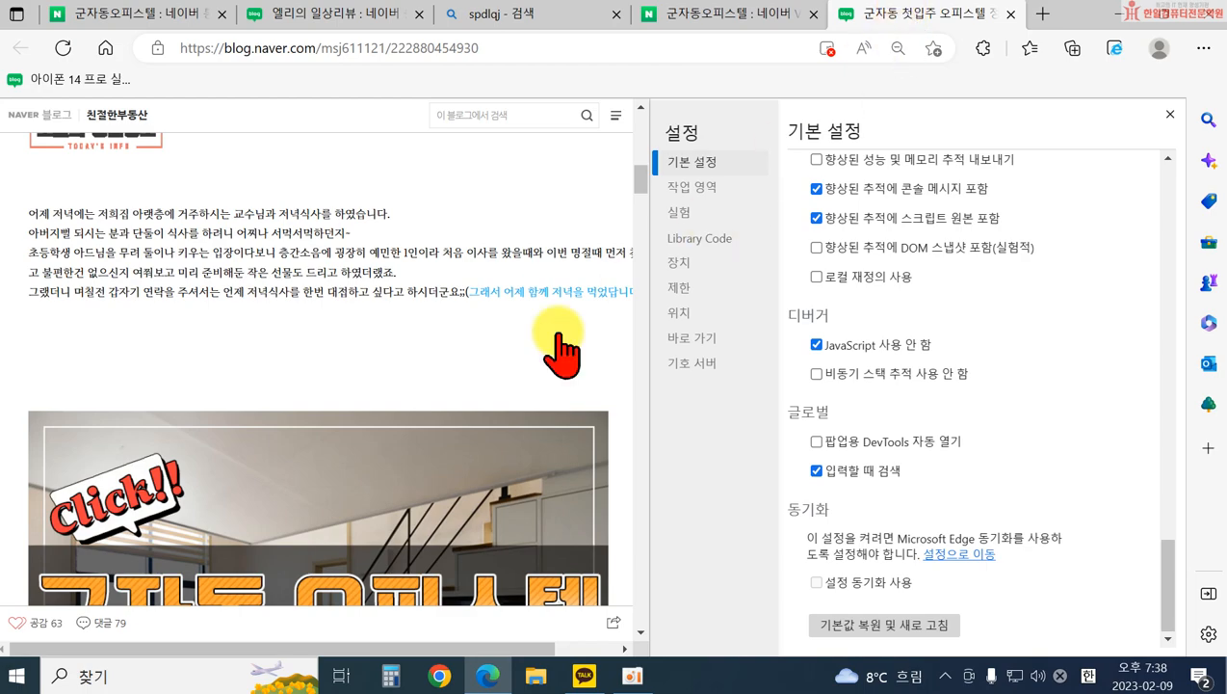
click(1170, 113)
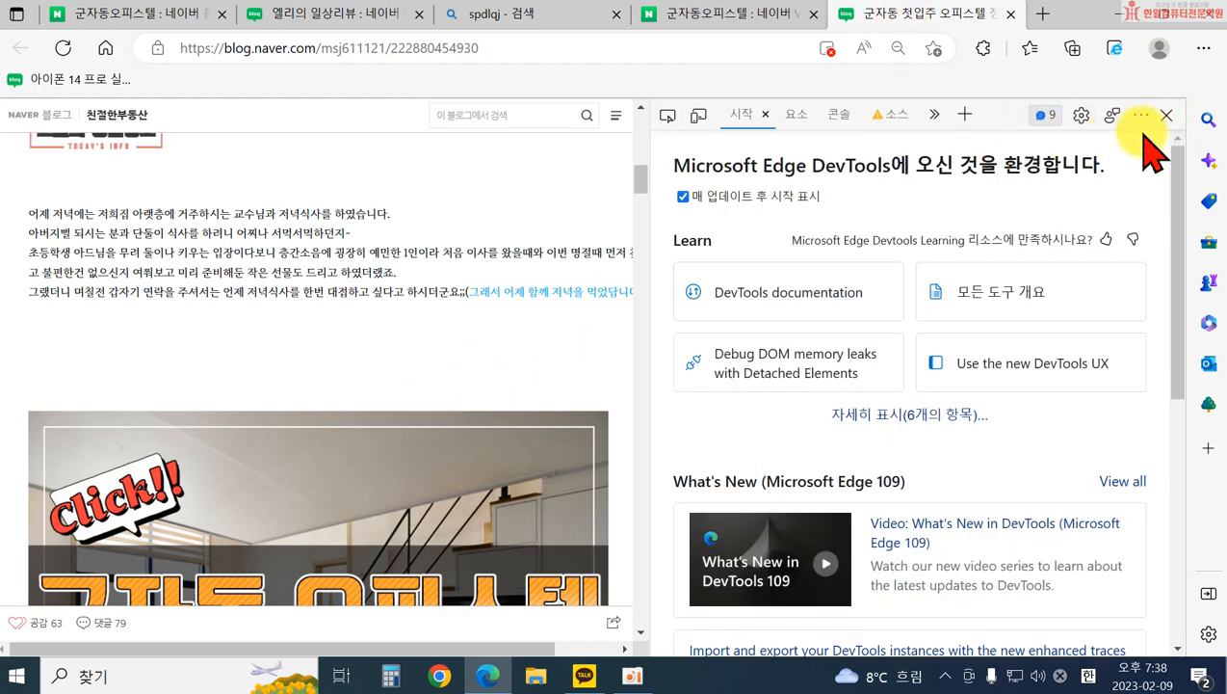
click(1166, 114)
- Examine the full-width header, contact banner and notice list of the 친절한부동산 blog
scroll(786, 328, up, 10)
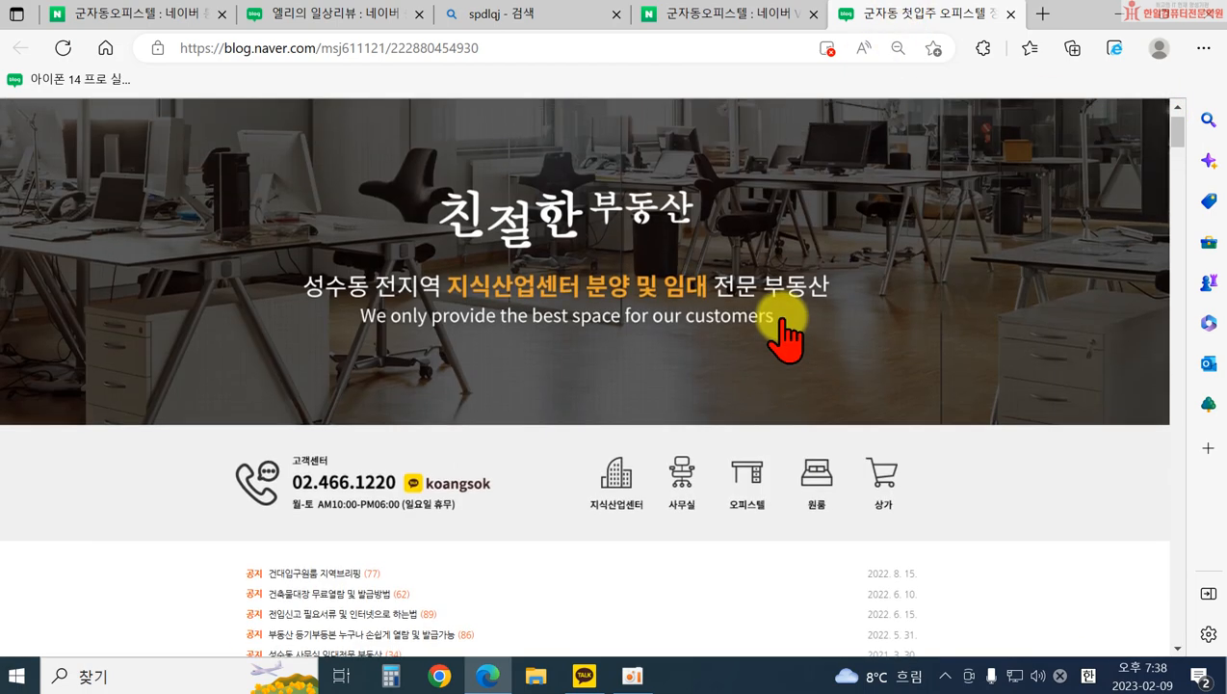
scroll(790, 332, down, 5)
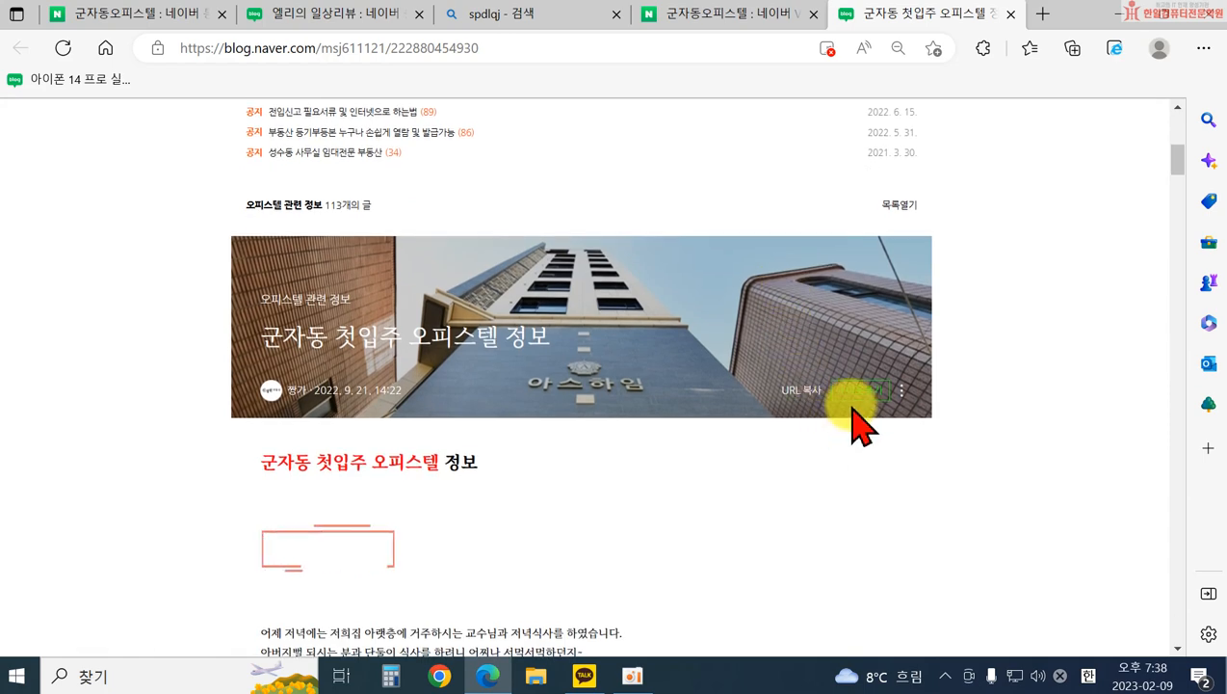
scroll(857, 426, up, 2)
scroll(691, 384, up, 1)
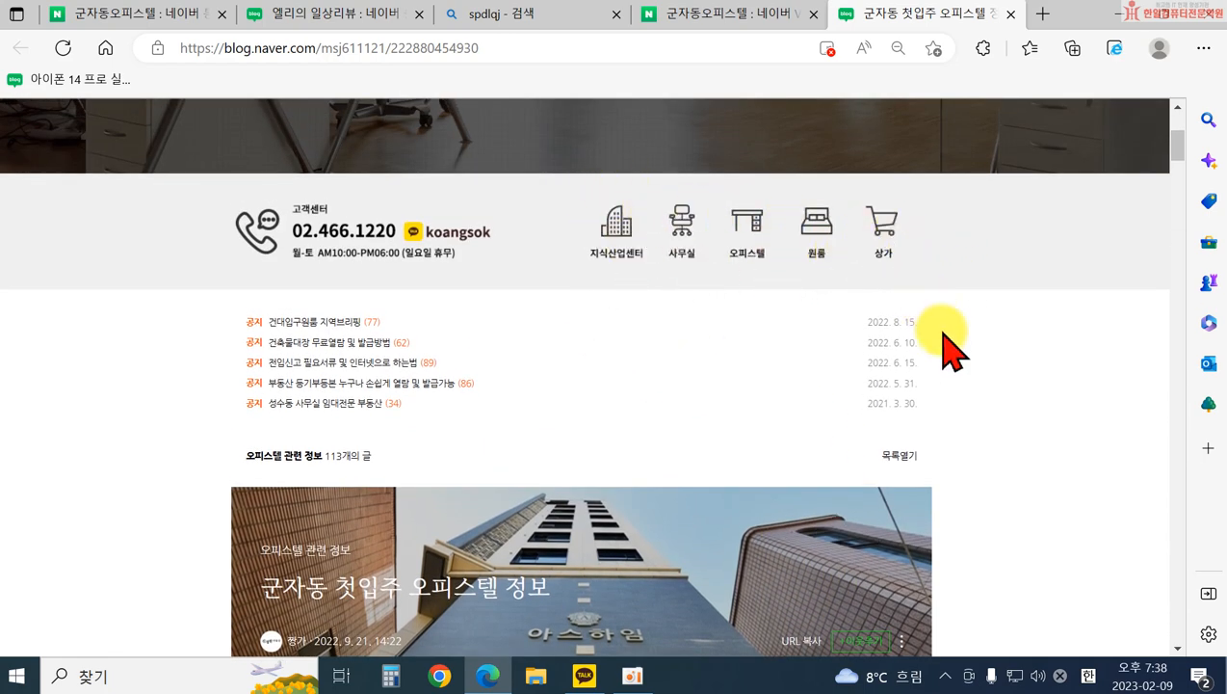
scroll(944, 349, up, 3)
scroll(949, 357, up, 1)
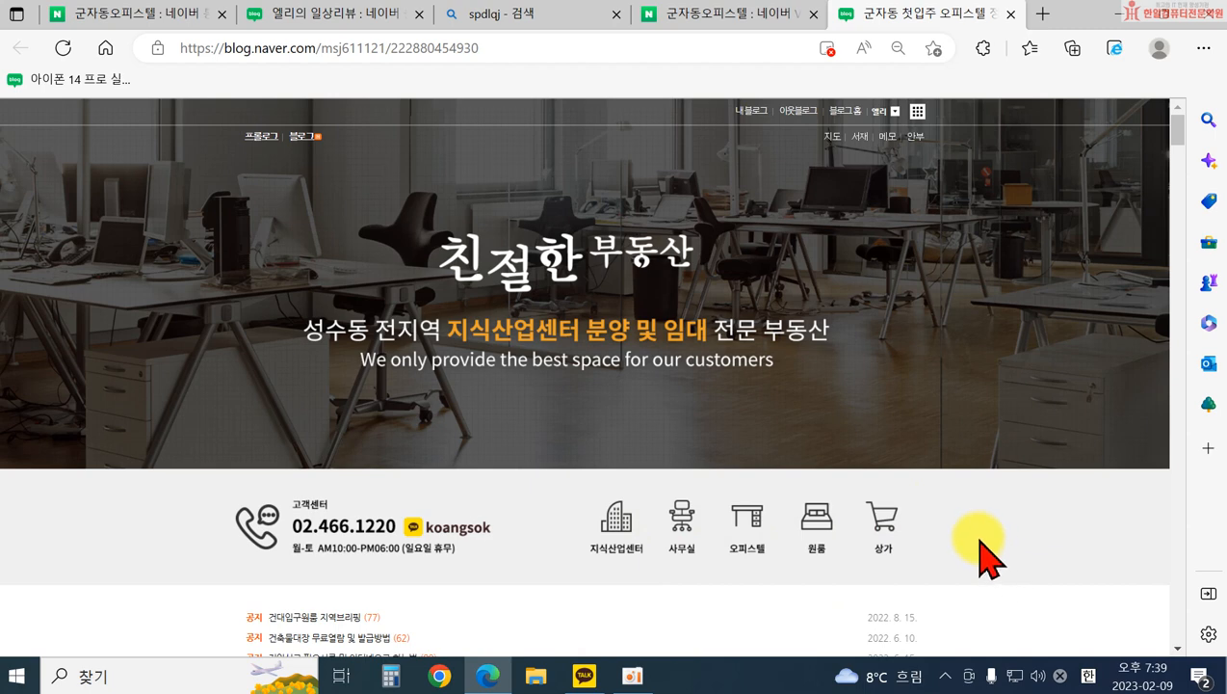
- Read through the body of the 군자동 첫입주 오피스텔 정보 post to examine its full-width, sidebar-free layout
scroll(990, 559, down, 2)
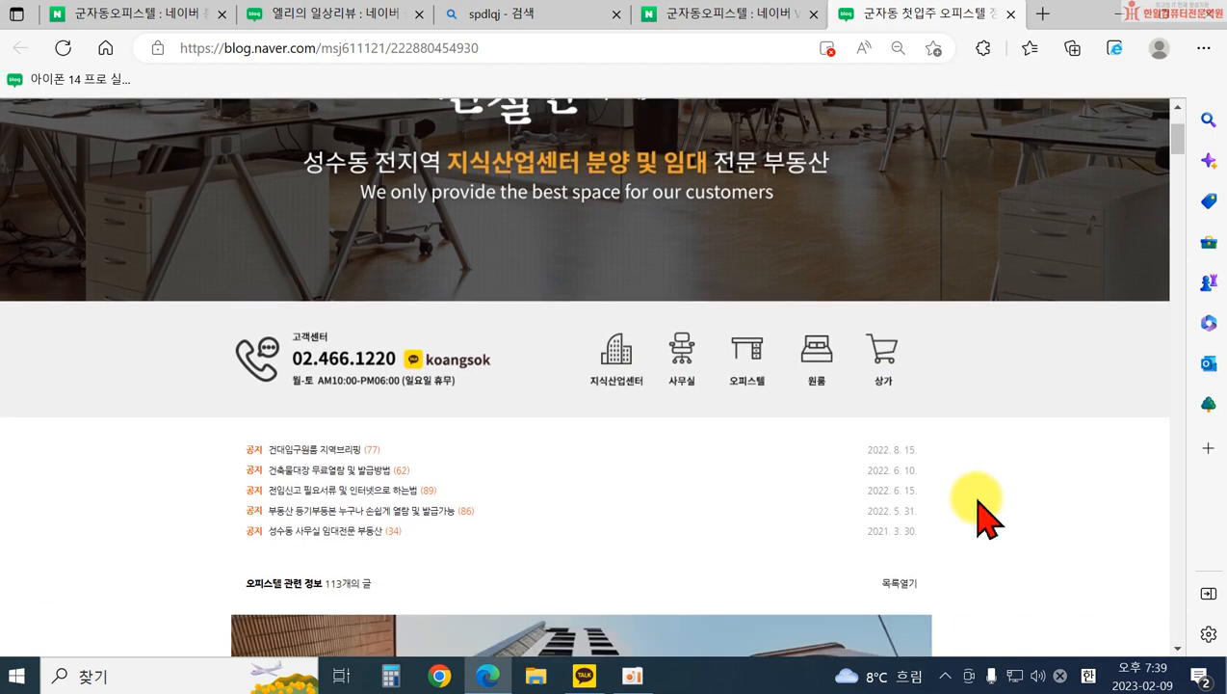
scroll(963, 529, down, 4)
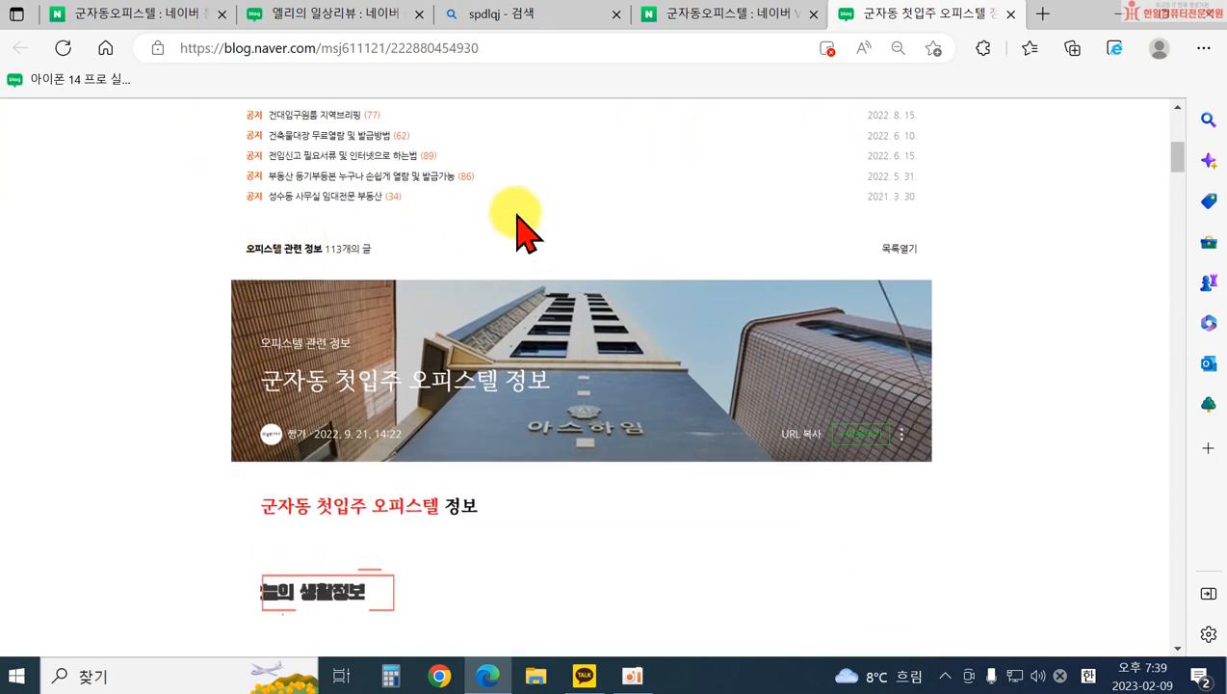
scroll(876, 412, down, 6)
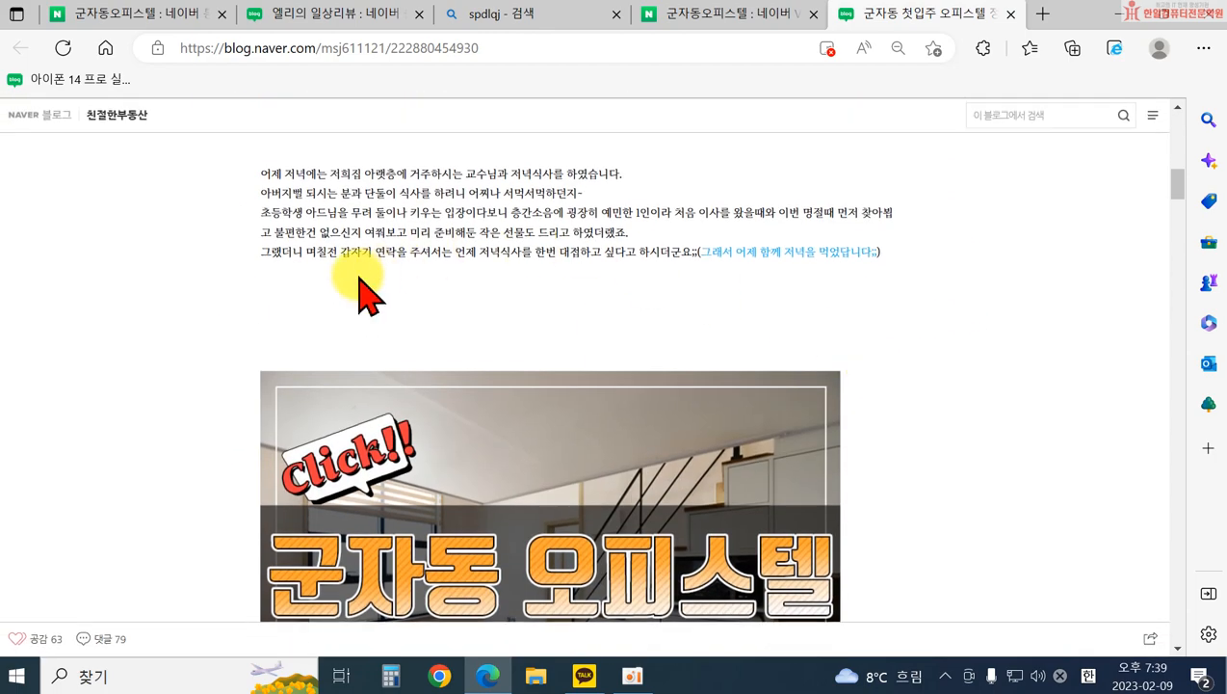
scroll(939, 332, down, 8)
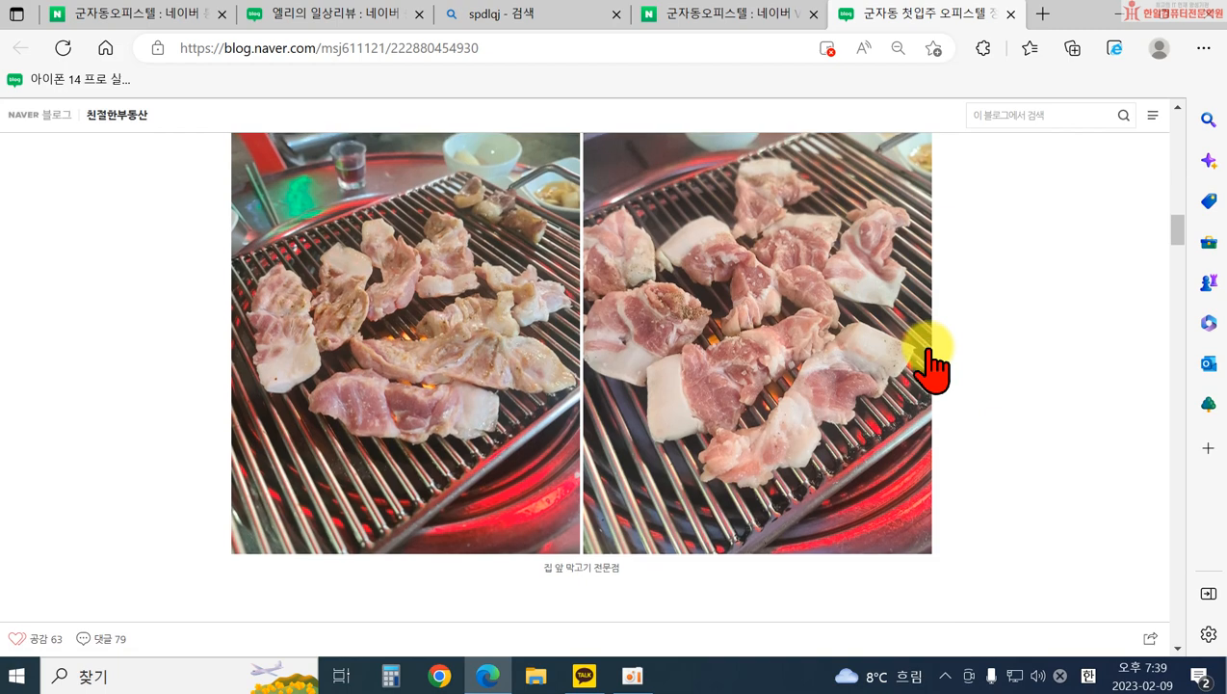
scroll(934, 371, down, 12)
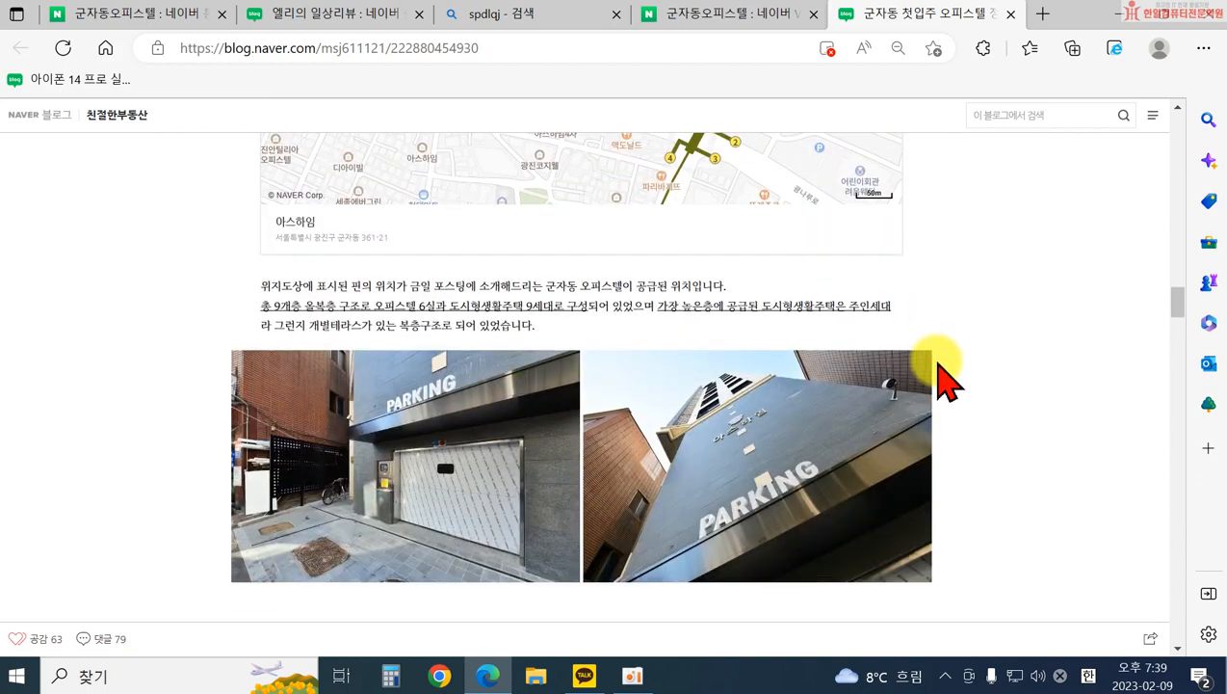
scroll(939, 380, down, 5)
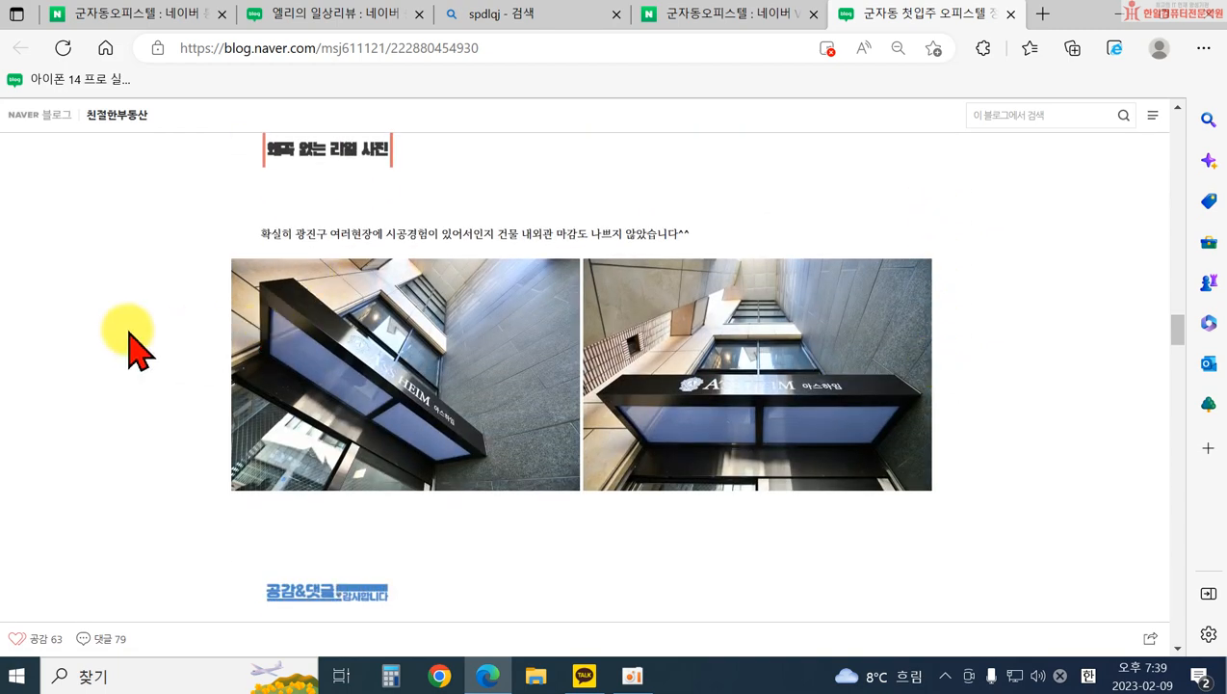
scroll(480, 438, up, 2)
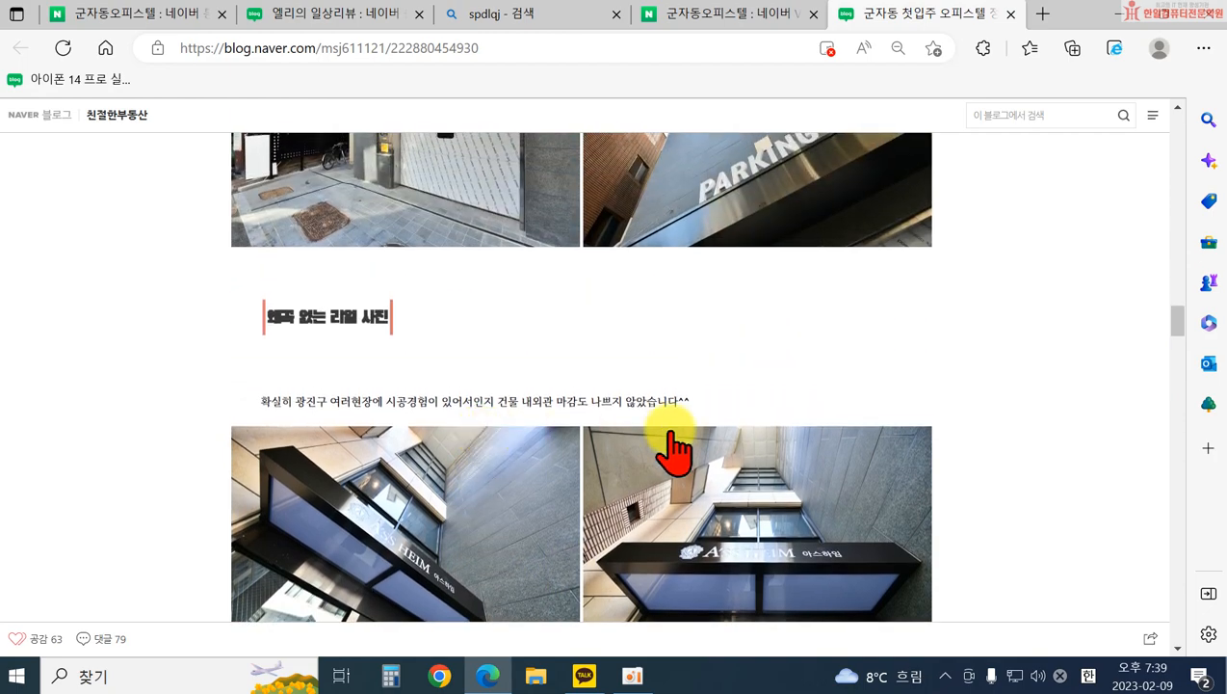
scroll(674, 448, up, 1)
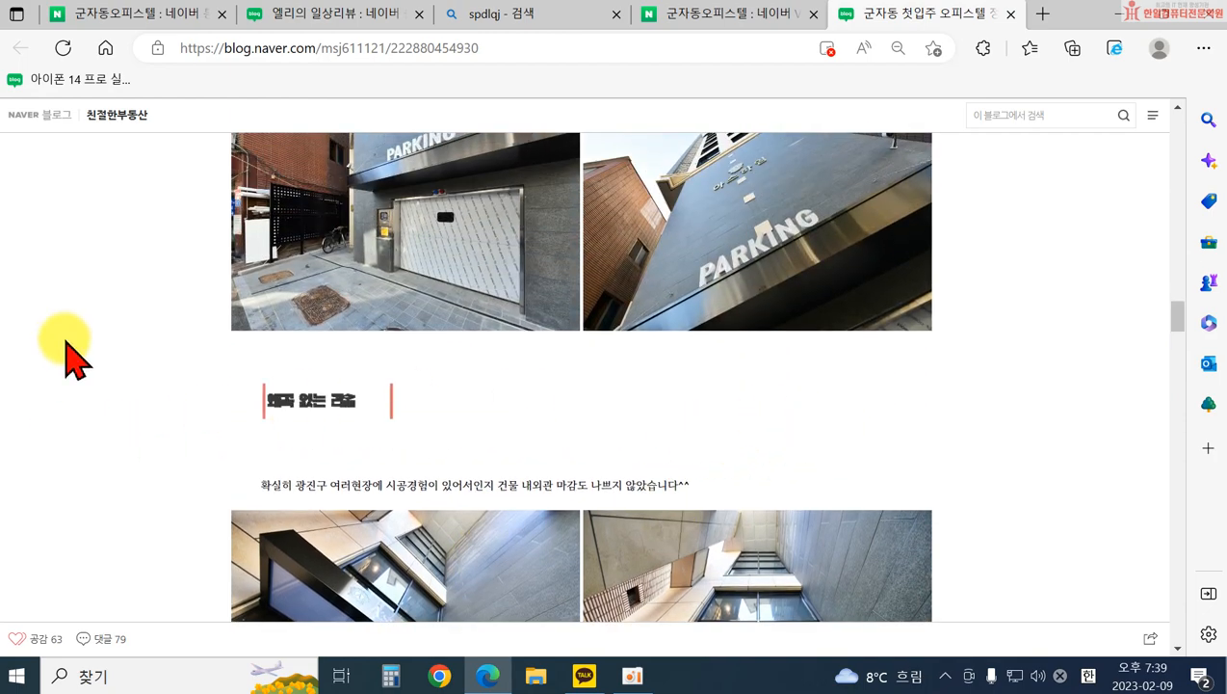
- Open the 광진구입주청소 post by 재클린 from the 군자동오피스텔 search results and view its sidebar layout
click(713, 37)
scroll(220, 507, down, 9)
scroll(149, 453, down, 1)
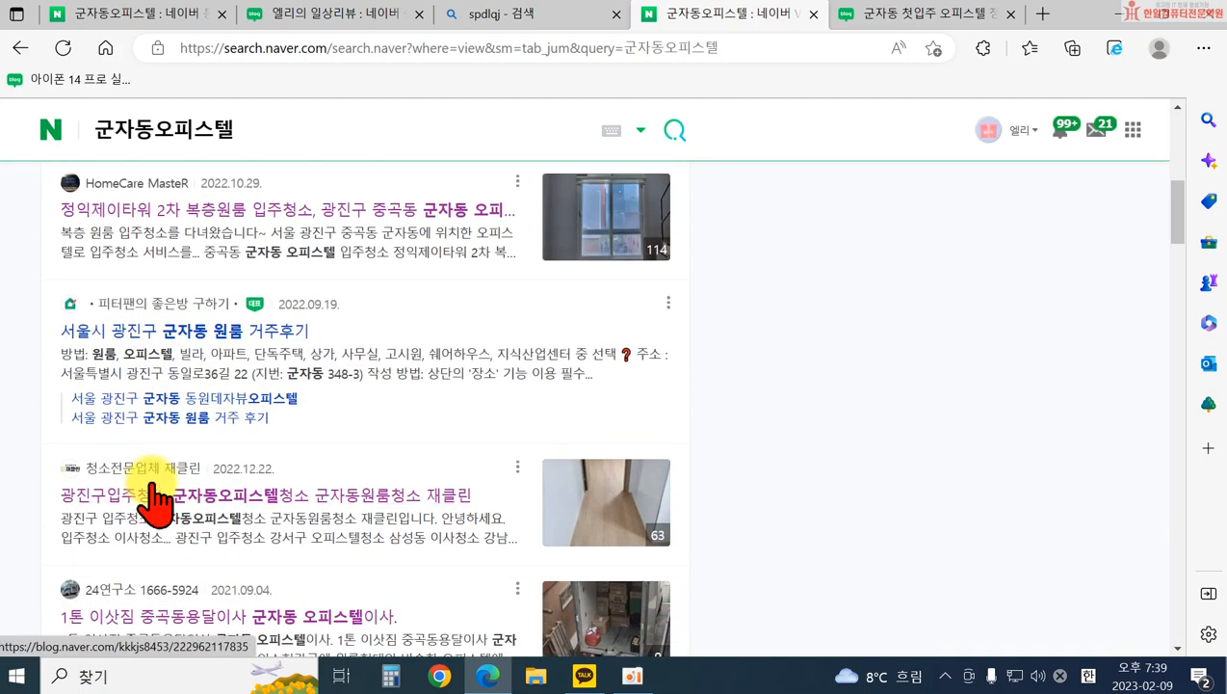
click(156, 511)
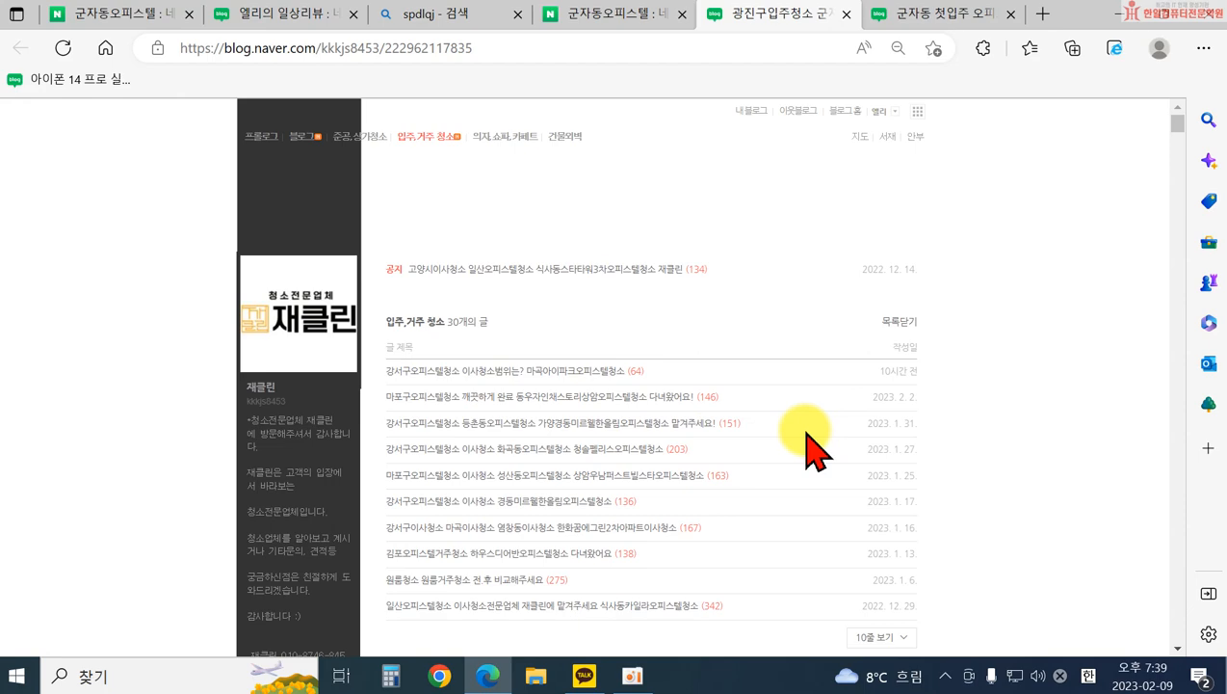
scroll(788, 446, down, 10)
scroll(788, 461, down, 2)
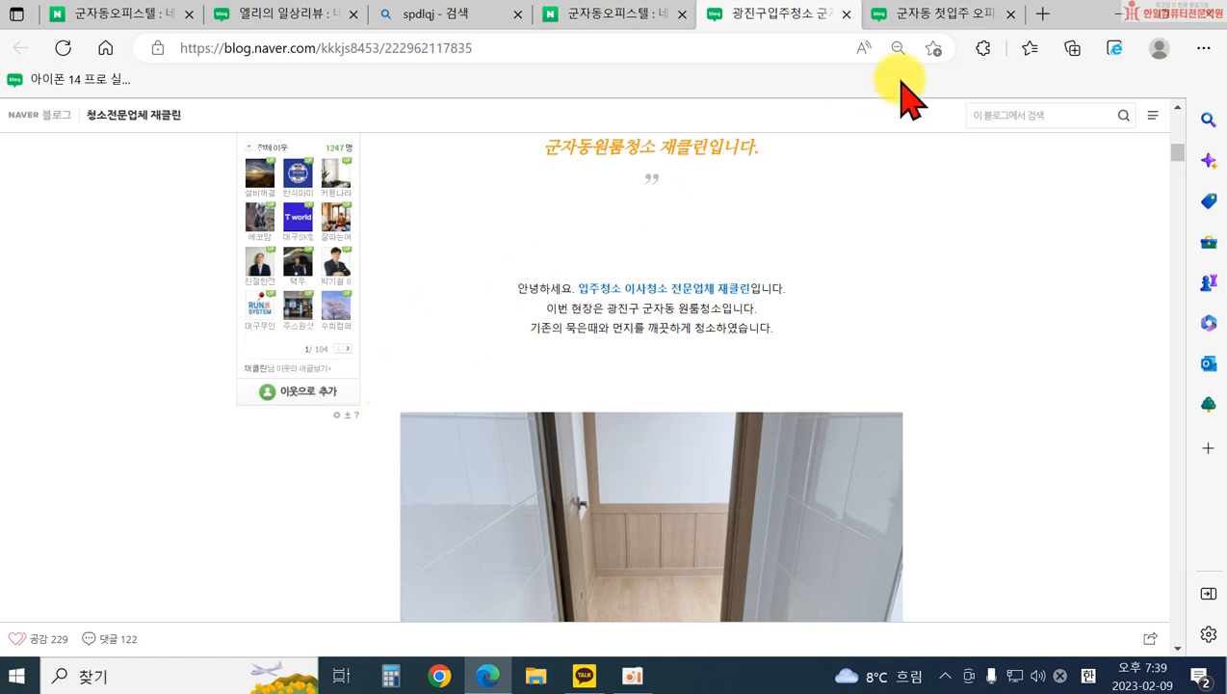
- Compare the layouts of the 친절한부동산 and 재클린 posts by switching back and forth between them
click(911, 14)
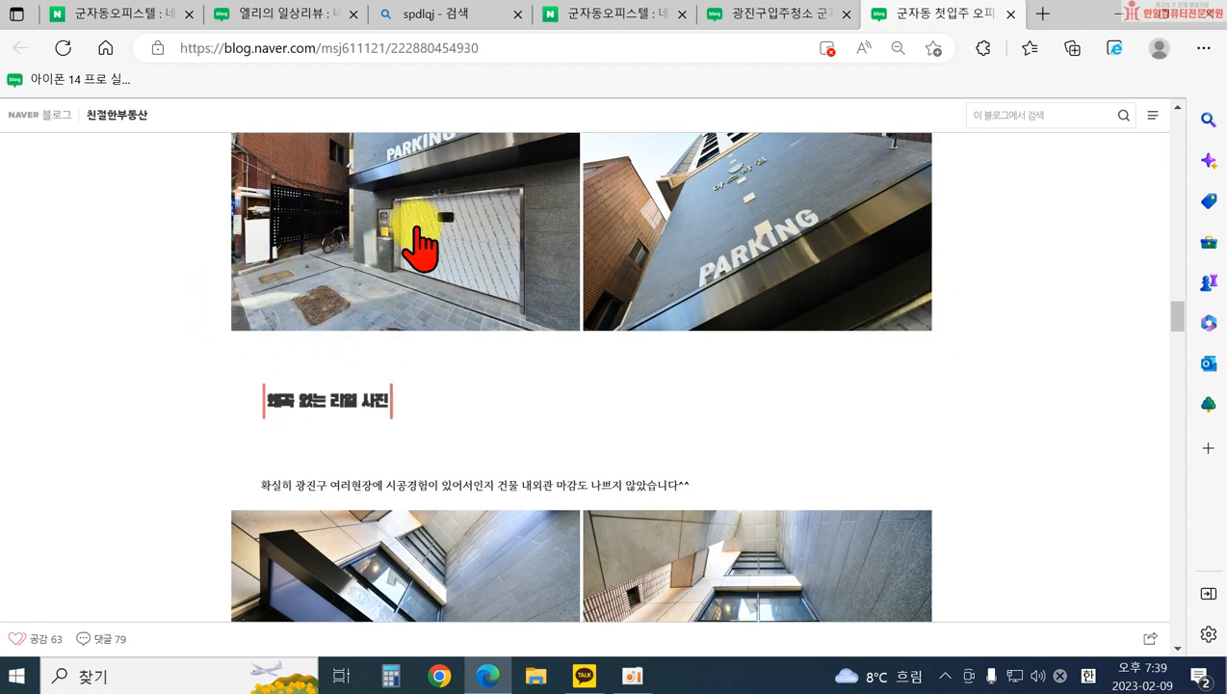
click(768, 14)
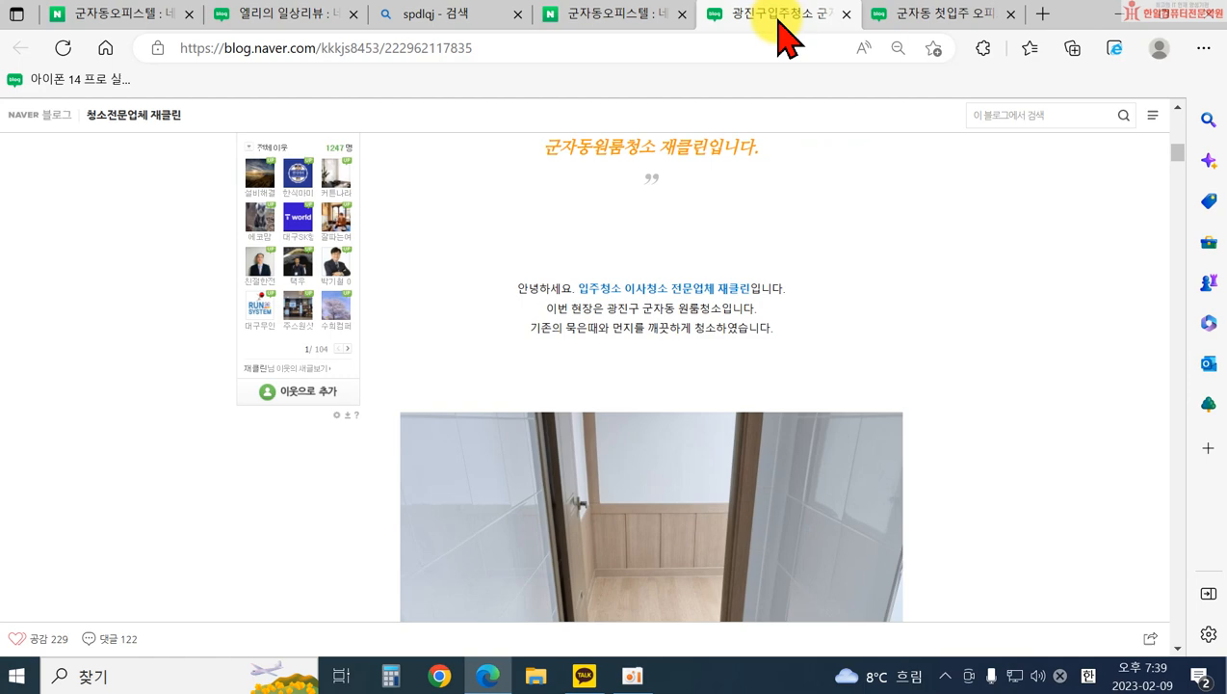
click(915, 19)
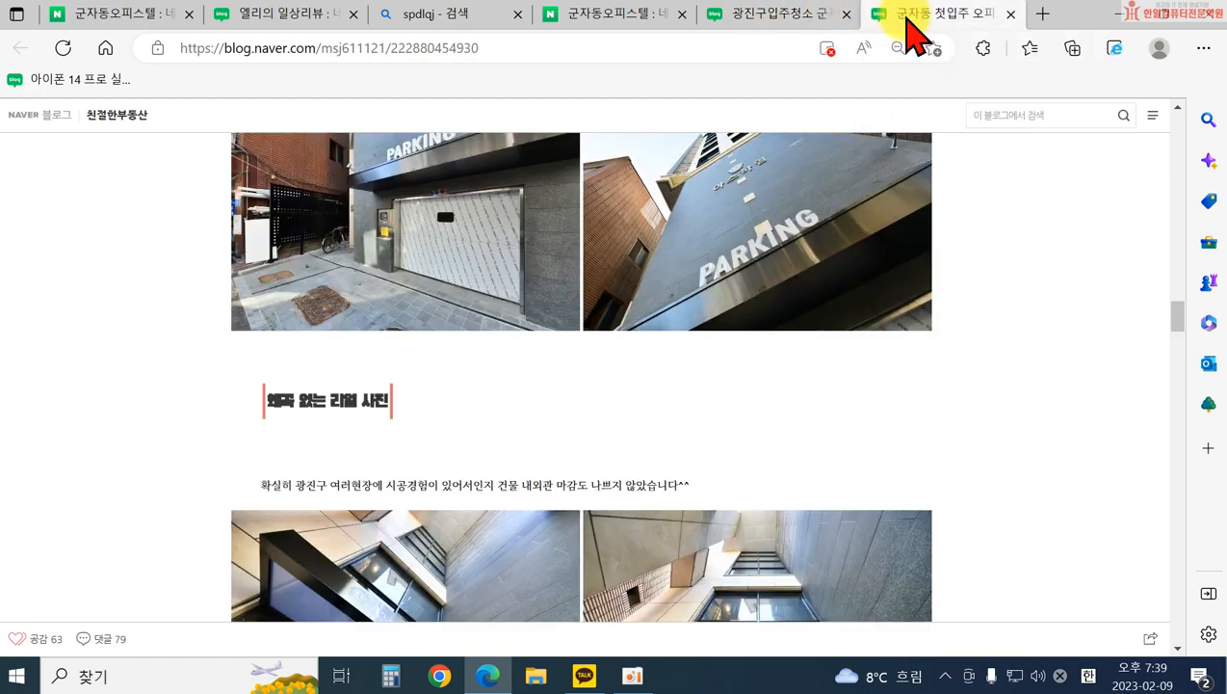
click(788, 19)
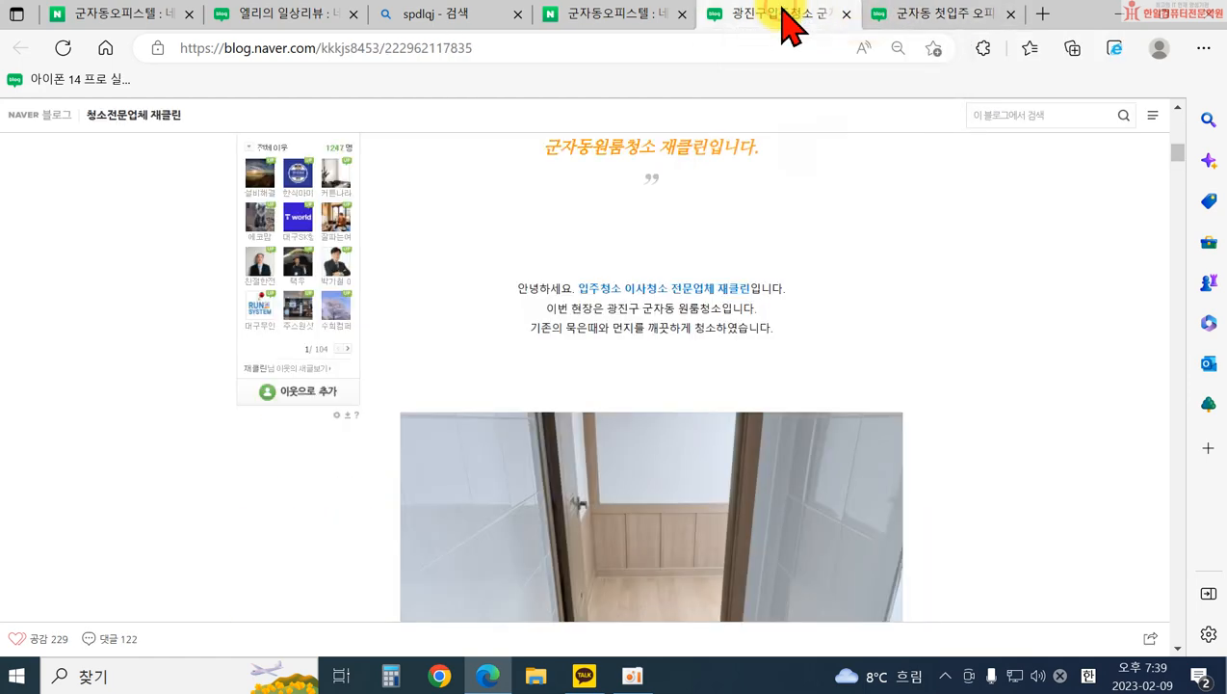
click(891, 21)
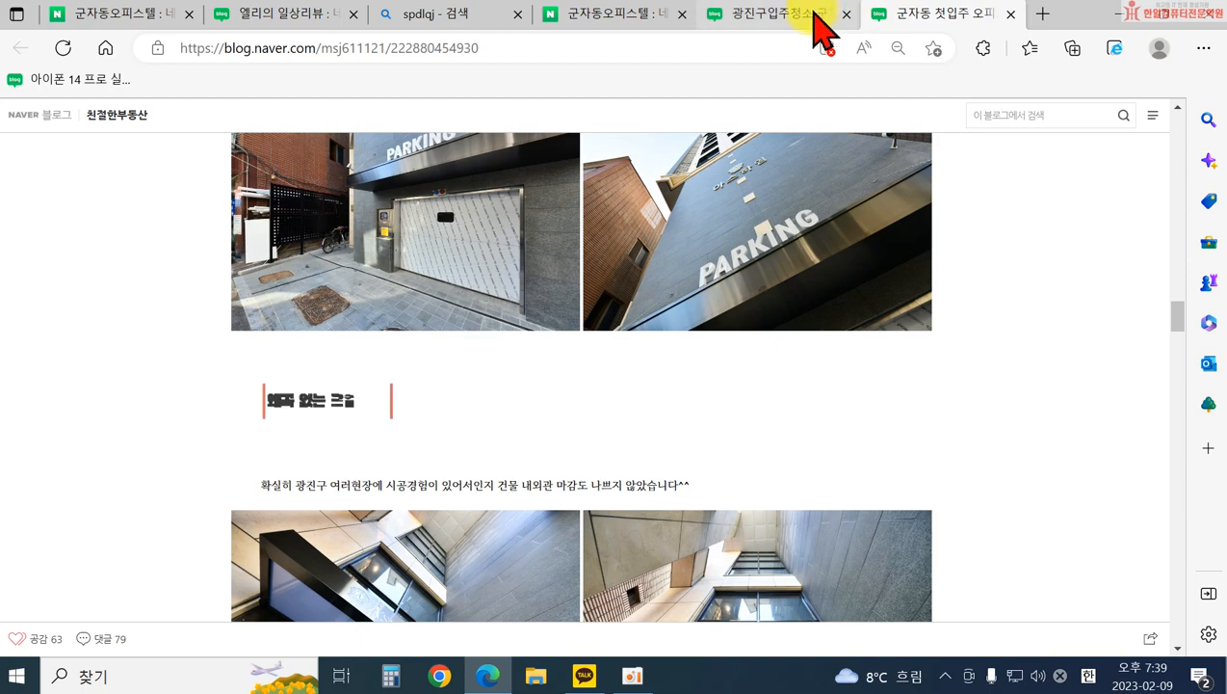
click(812, 16)
- Examine the 재클린 blog's sidebar, with its profile, category and neighbour widgets, alongside the post list and body
scroll(578, 308, up, 2)
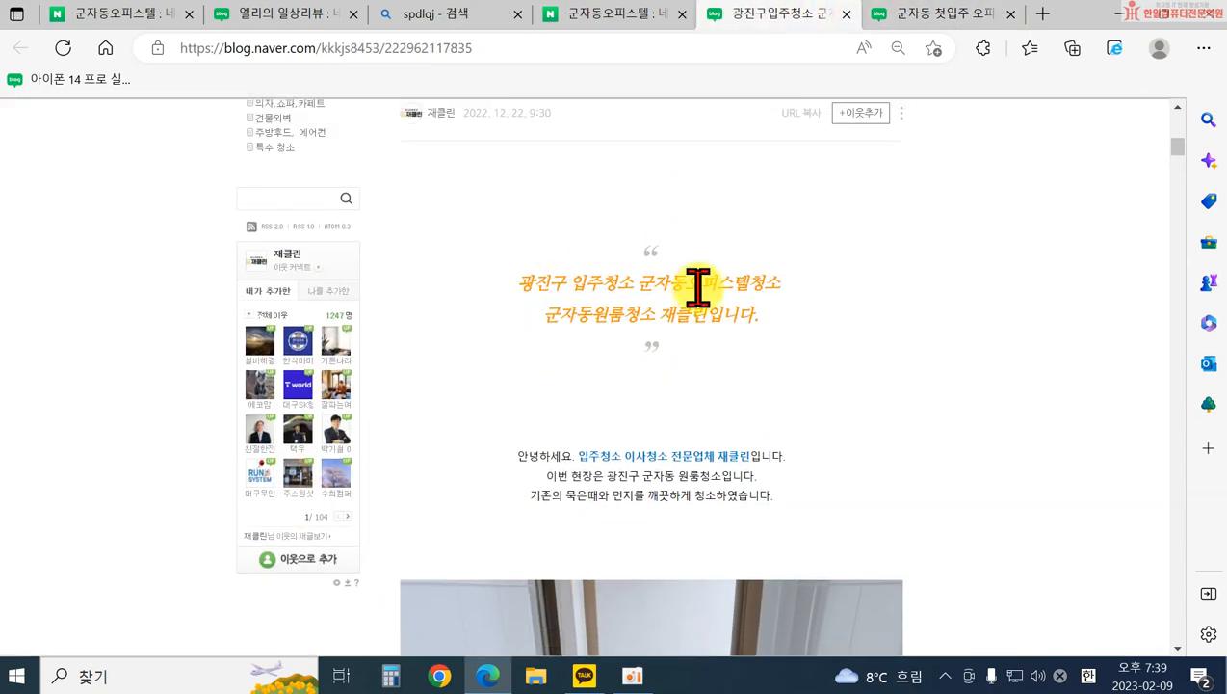
scroll(776, 389, up, 3)
scroll(795, 412, down, 3)
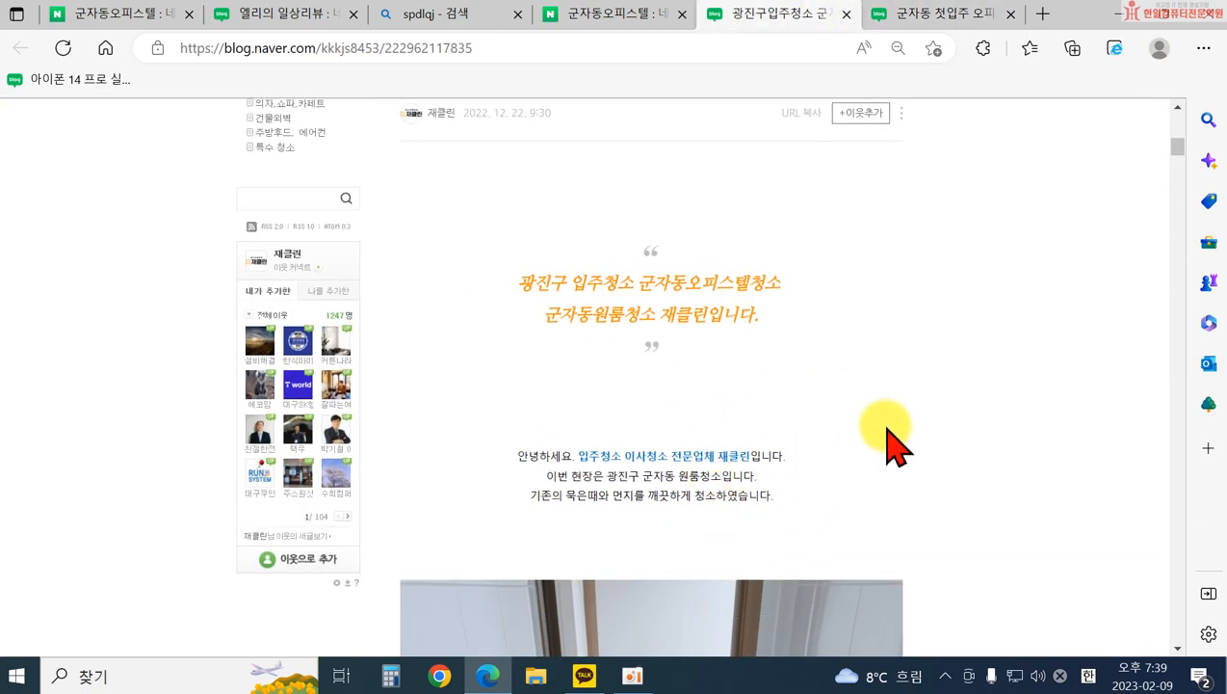
scroll(884, 433, down, 4)
scroll(891, 385, up, 4)
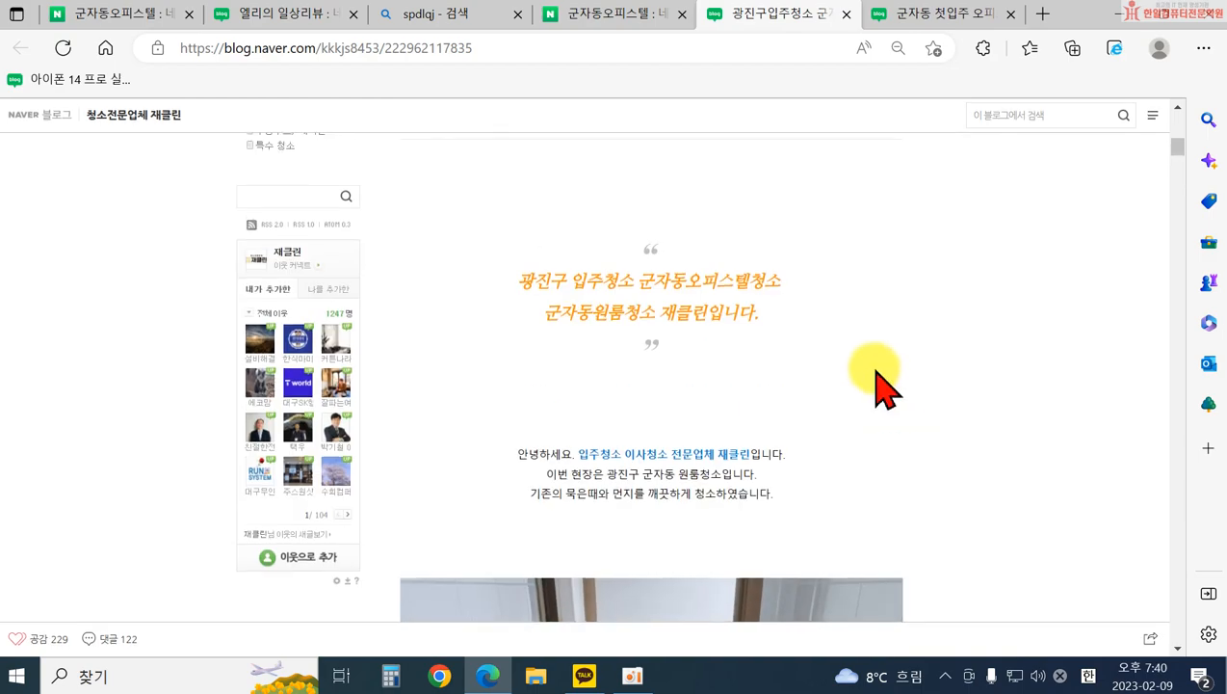
scroll(888, 383, up, 15)
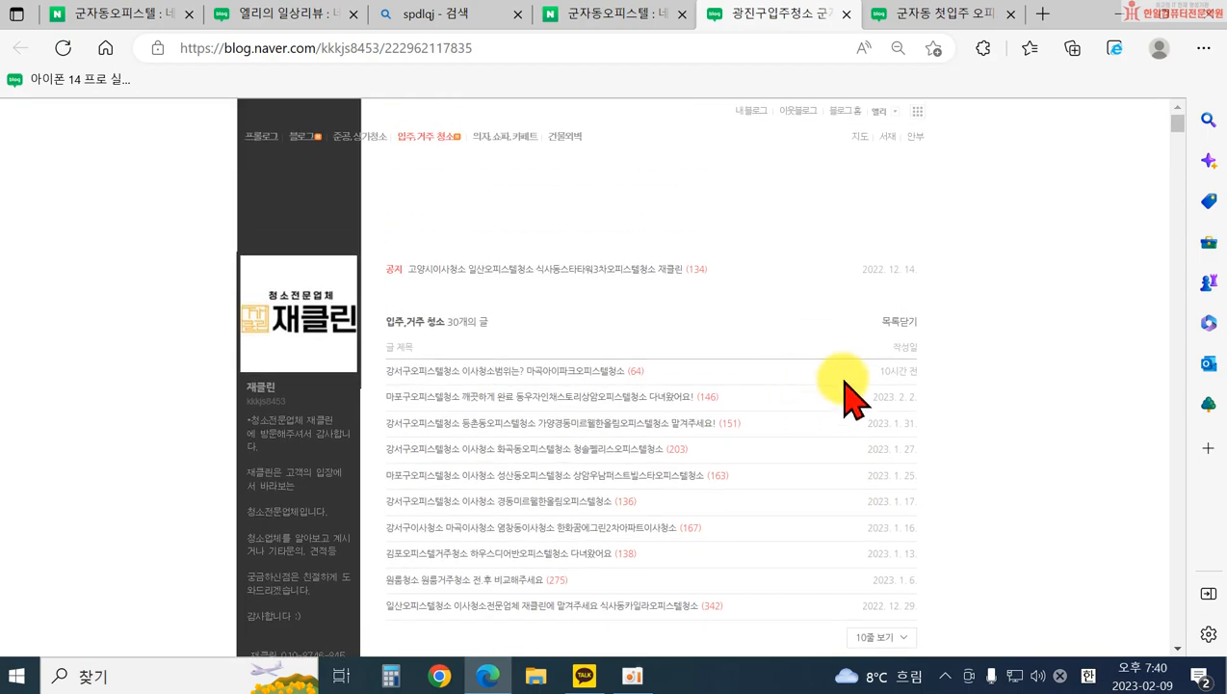
scroll(904, 433, down, 12)
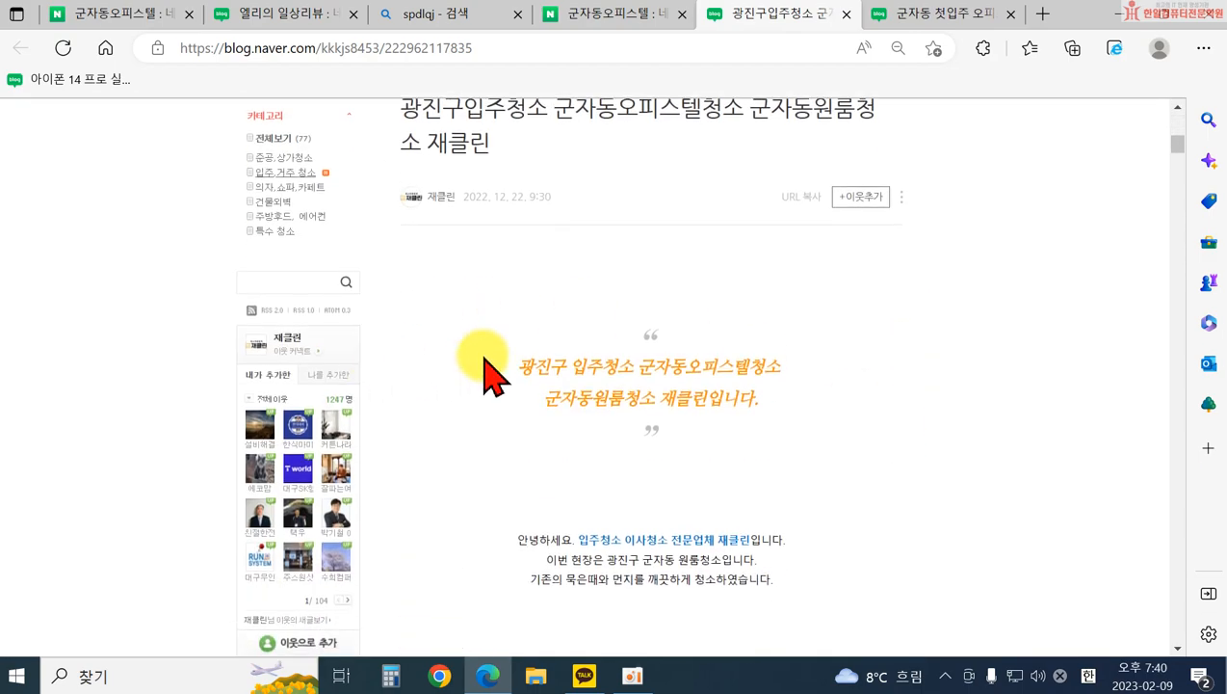
scroll(664, 445, up, 2)
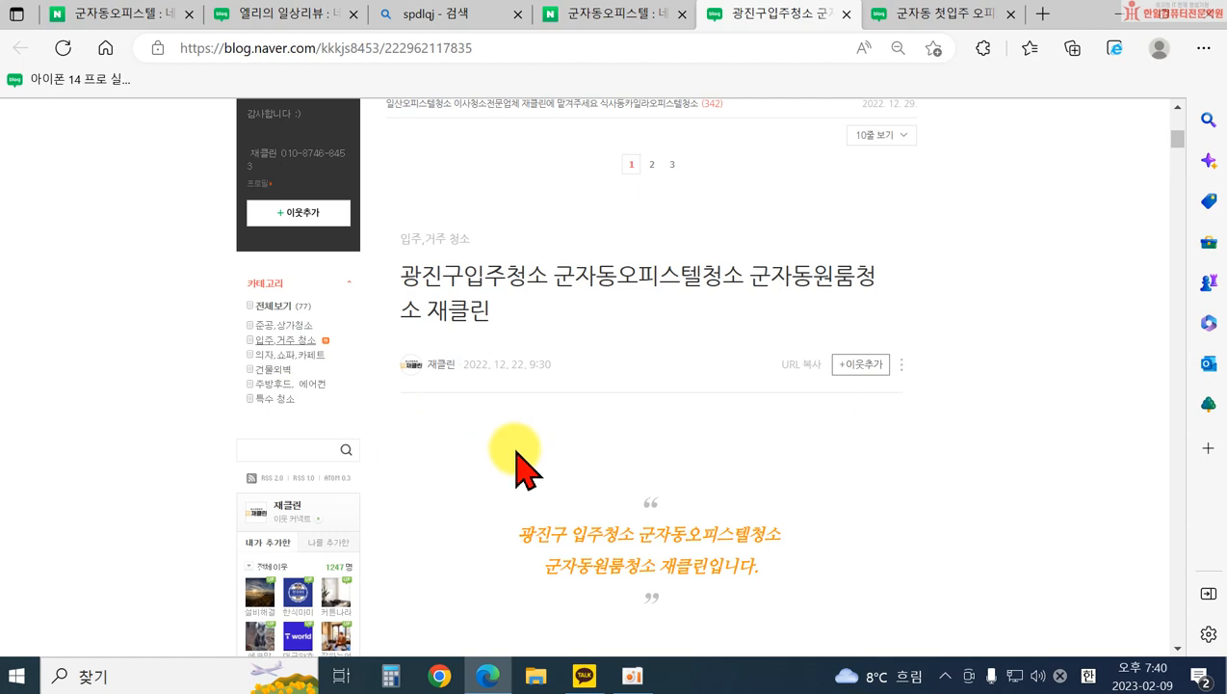
scroll(588, 202, up, 5)
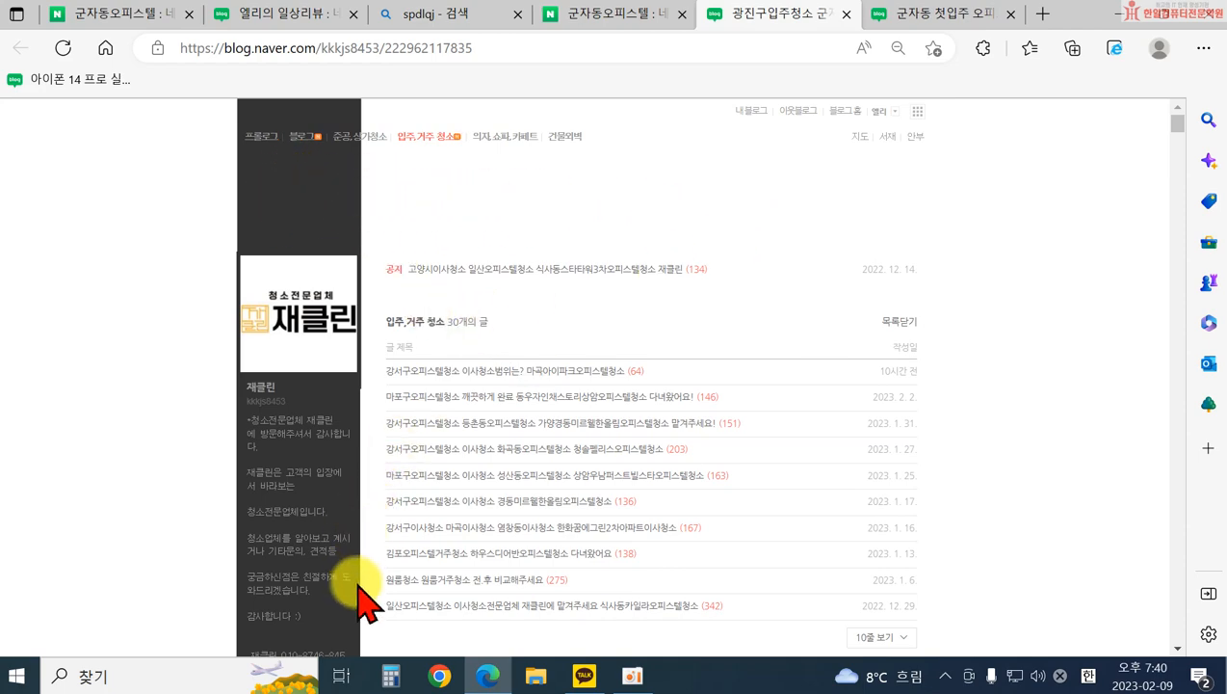
scroll(939, 563, down, 3)
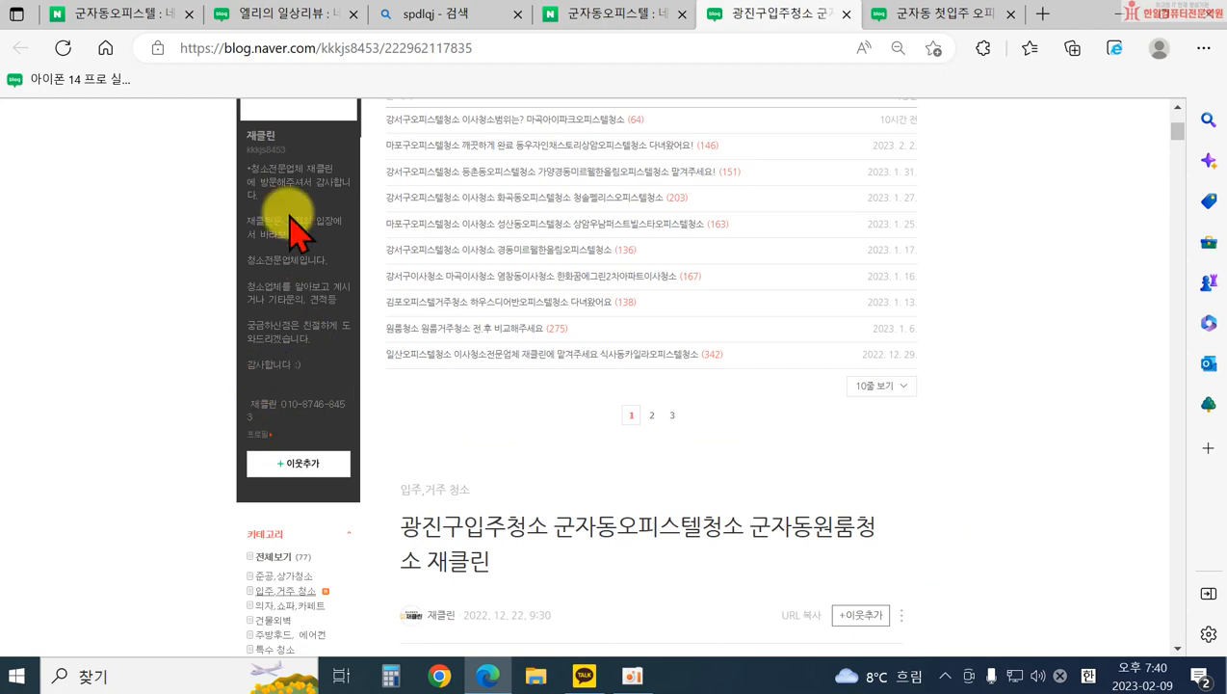
scroll(296, 132, down, 4)
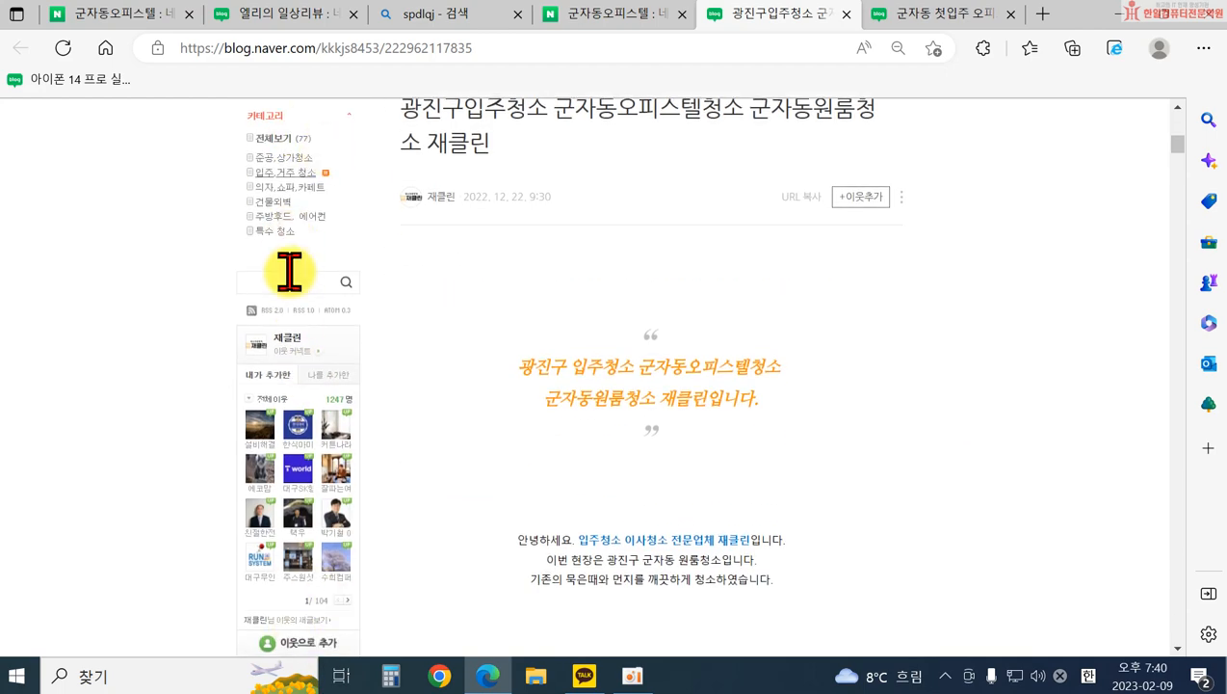
scroll(288, 266, down, 3)
scroll(305, 358, up, 1)
scroll(289, 497, up, 3)
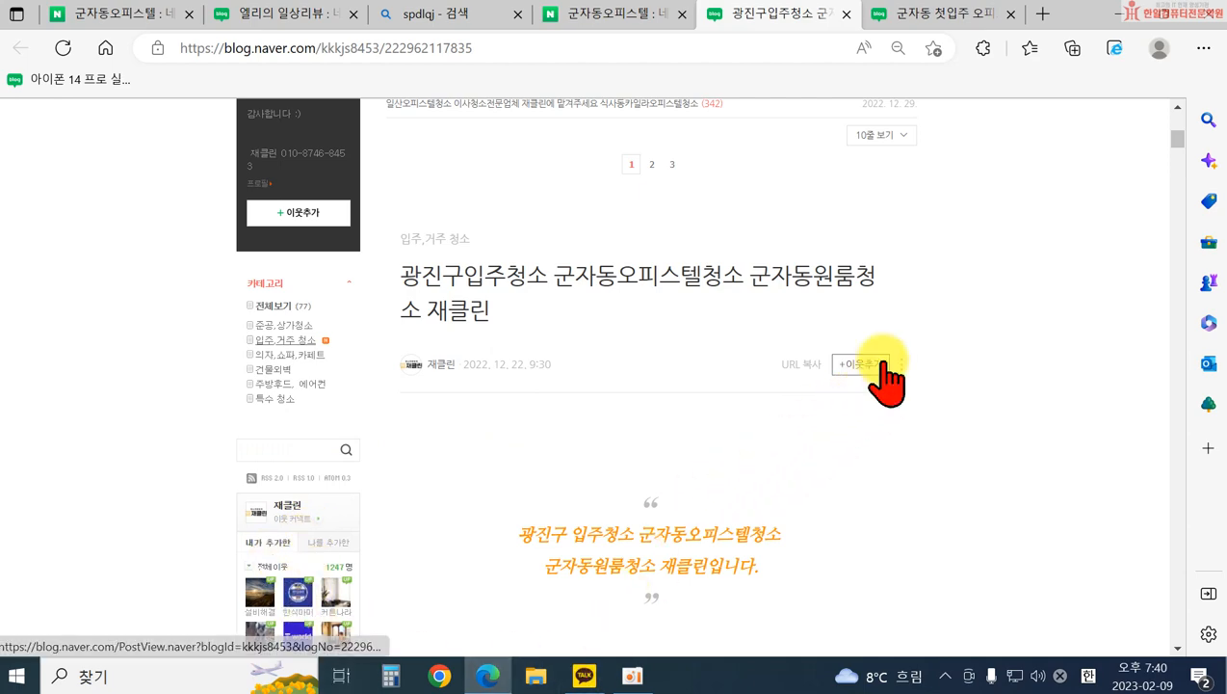
- Return to the 친절한부동산 post and view the full-width header at its beginning
click(906, 29)
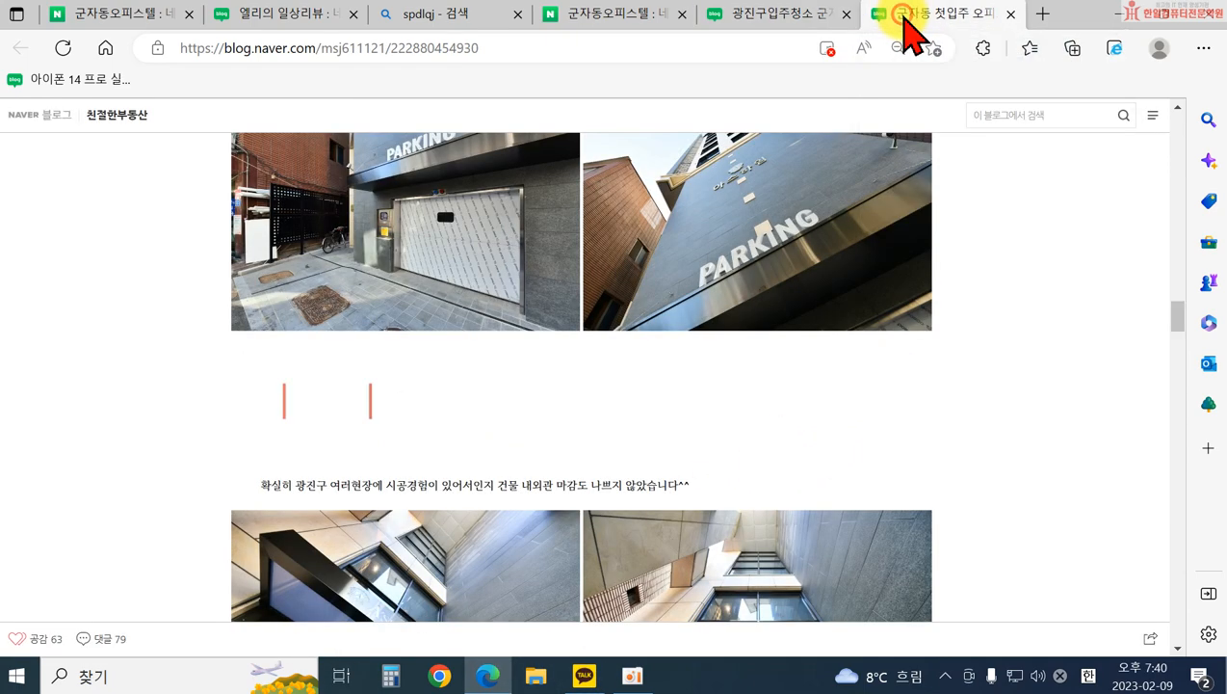
scroll(548, 478, up, 20)
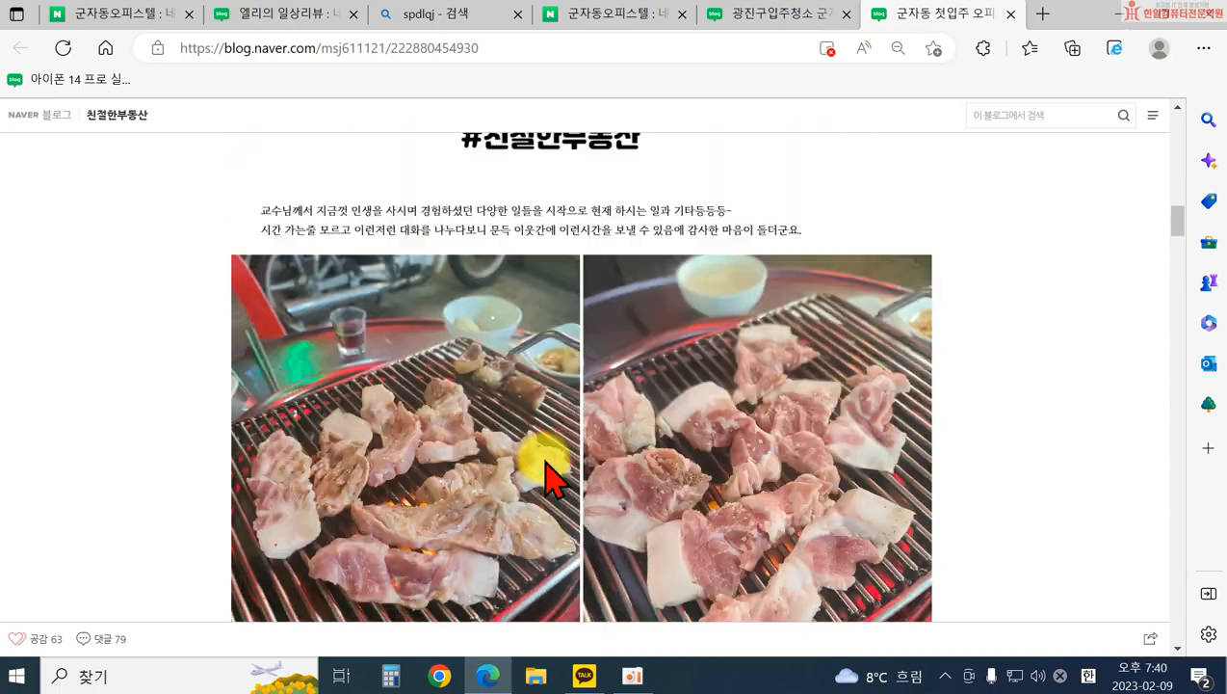
scroll(545, 474, up, 5)
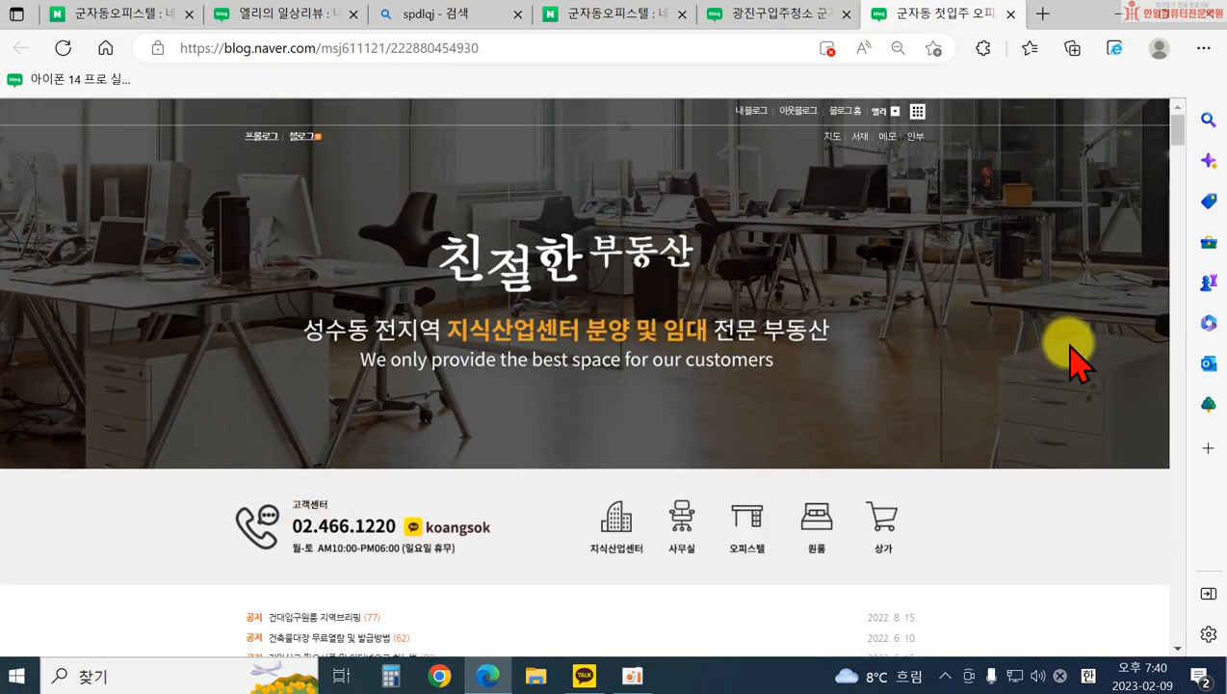
- Examine the profile, neighbour and category widgets at the end of the 친절한부동산 post
drag(1177, 125, 1183, 646)
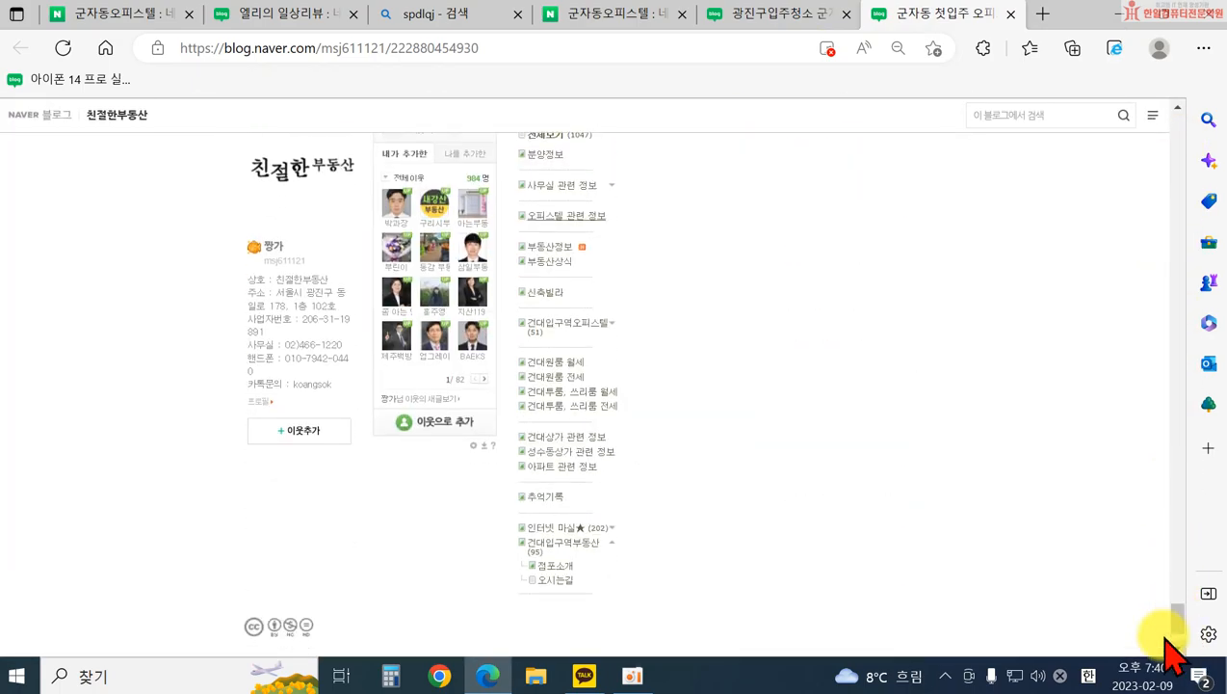
scroll(421, 520, down, 2)
scroll(949, 525, up, 3)
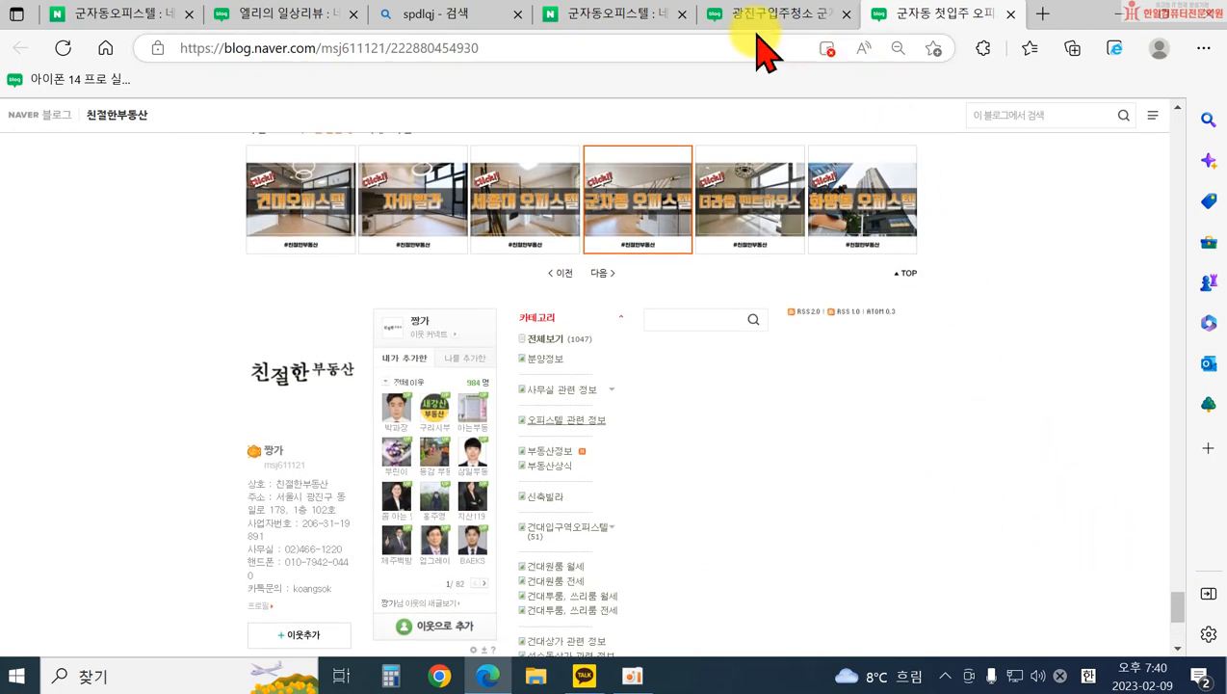
- Return to the blog's 레이아웃·위젯 설정 page, review the menu and widget options, and close the 사업자정보 help note
click(301, 12)
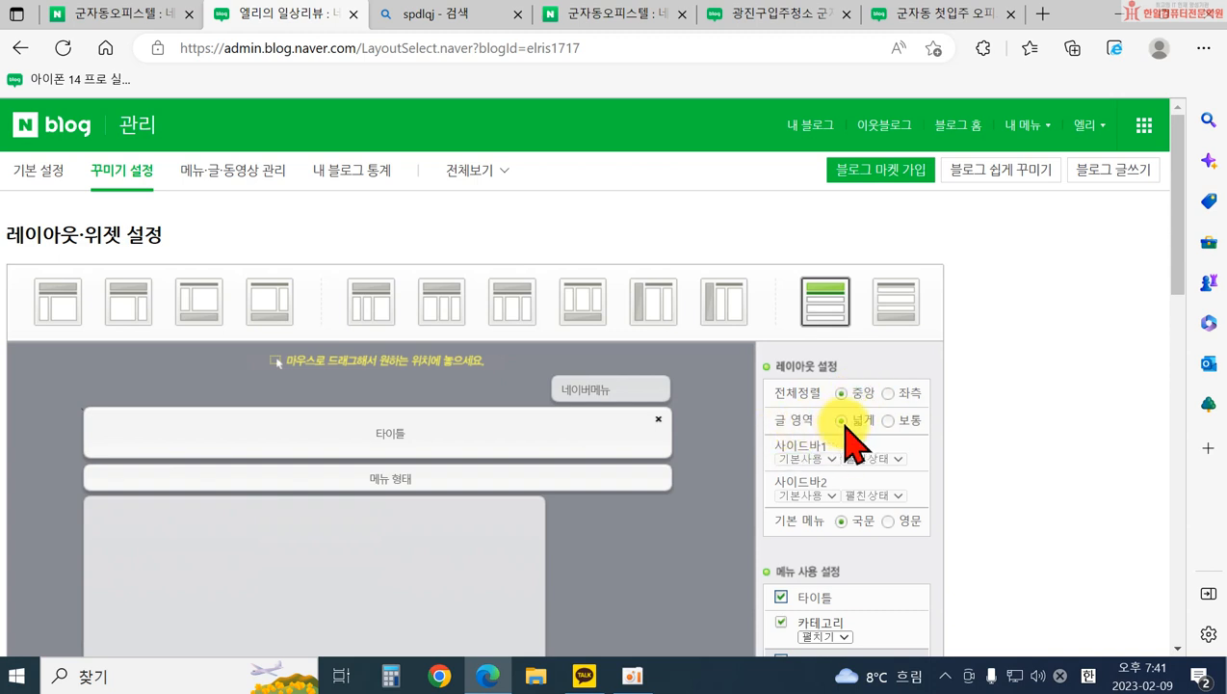
scroll(877, 467, down, 4)
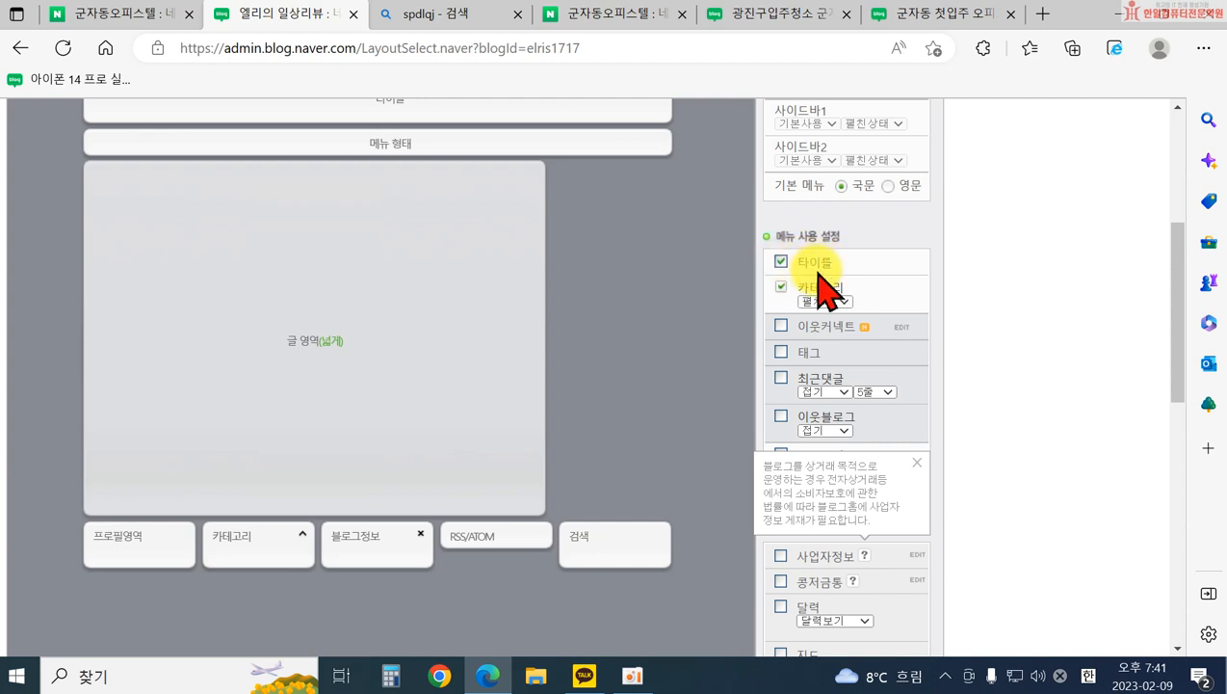
scroll(829, 333, down, 2)
scroll(822, 268, up, 2)
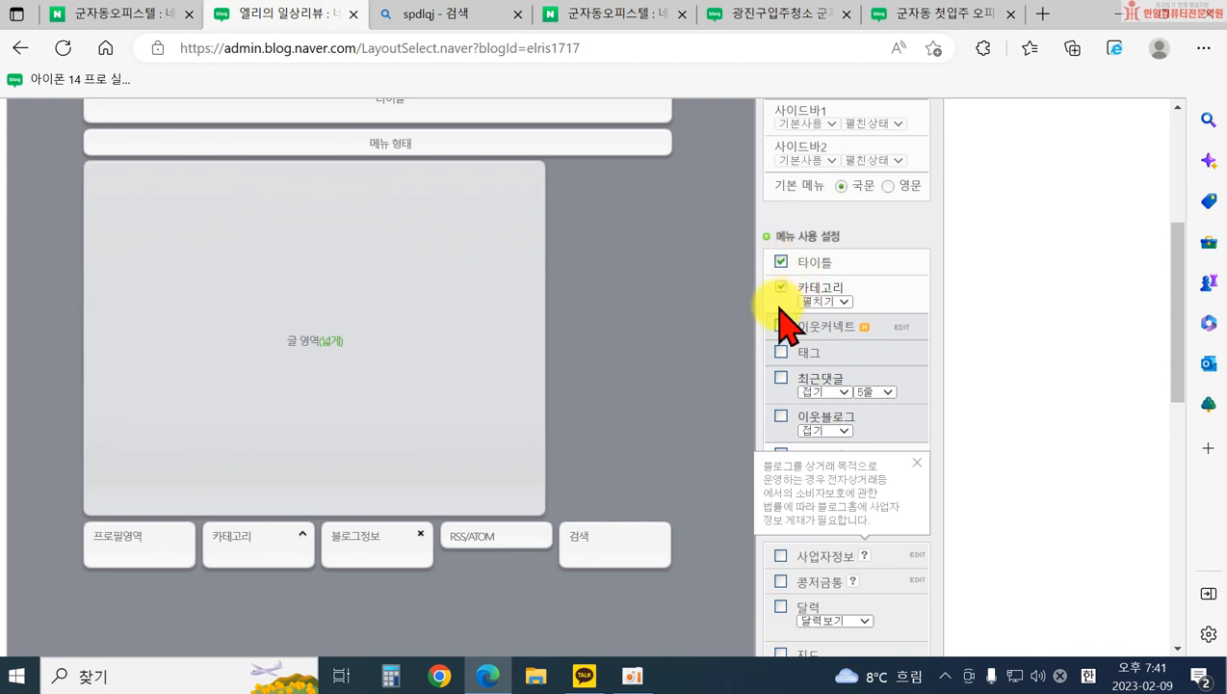
scroll(790, 314, down, 3)
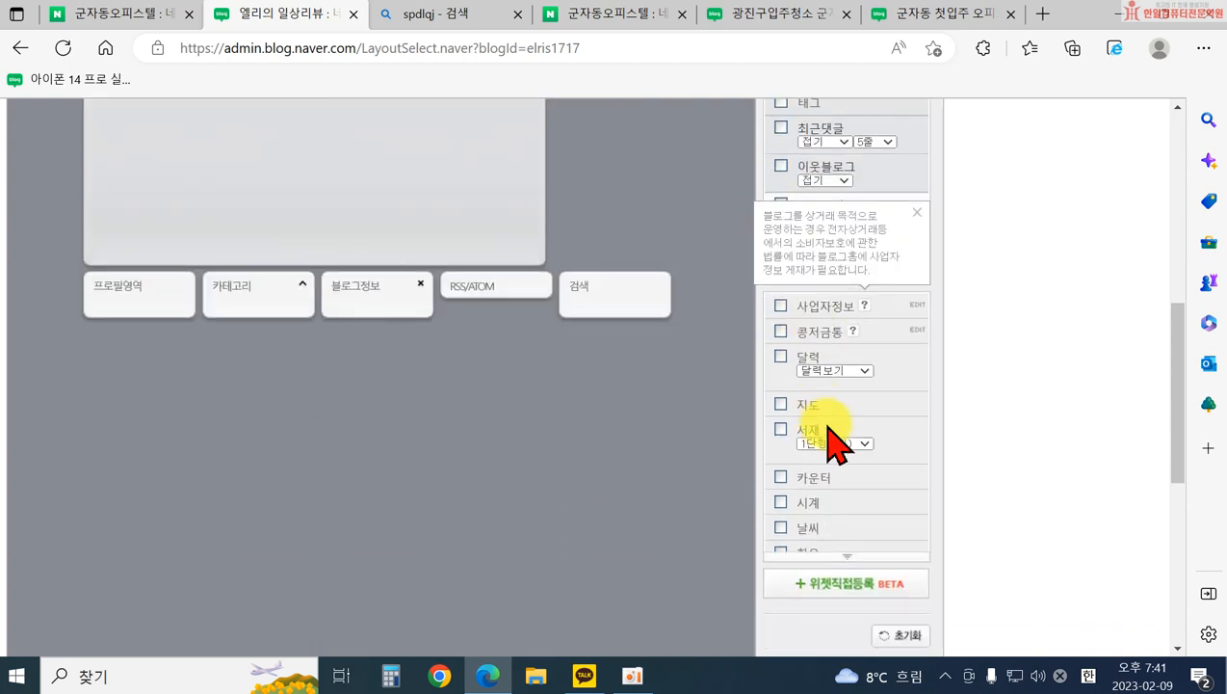
click(913, 214)
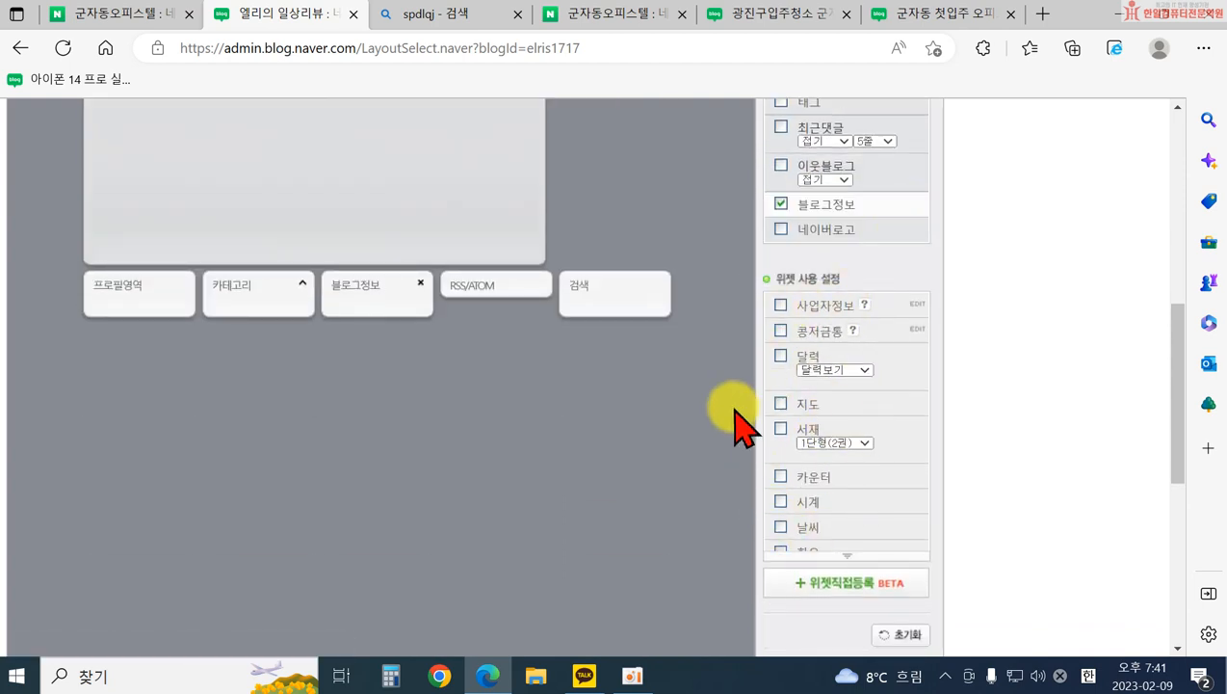
- Add the 날씨 and 환율 widgets to the blog layout
scroll(790, 502, down, 3)
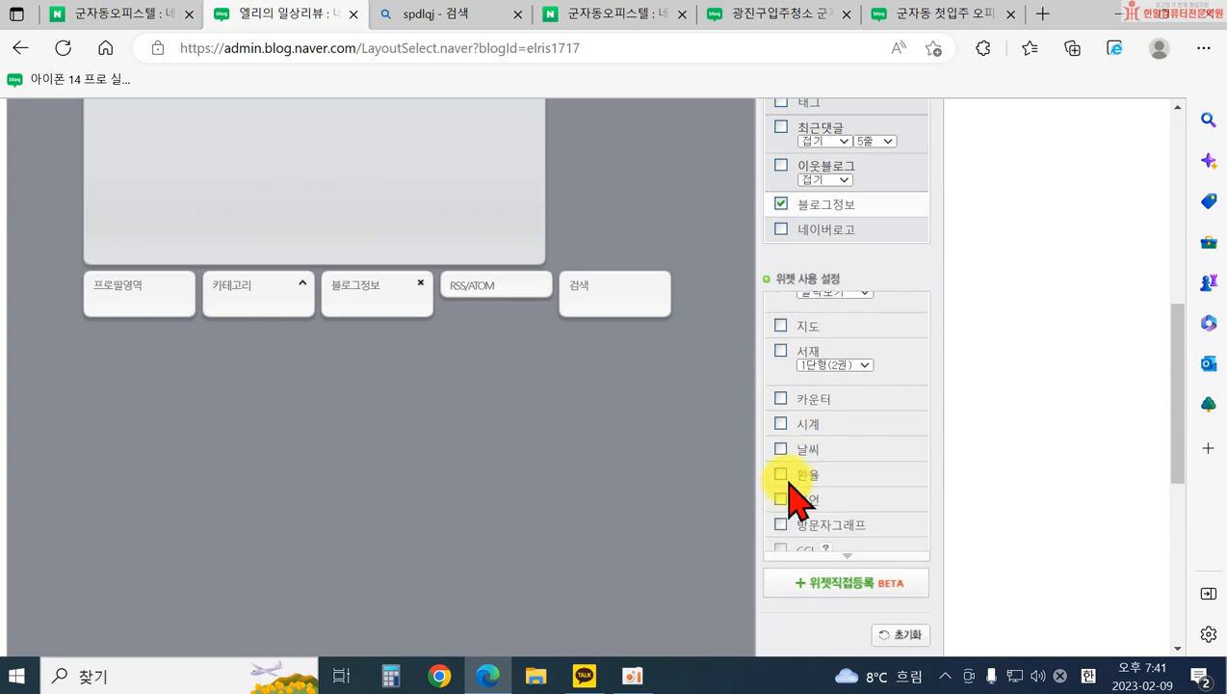
click(780, 448)
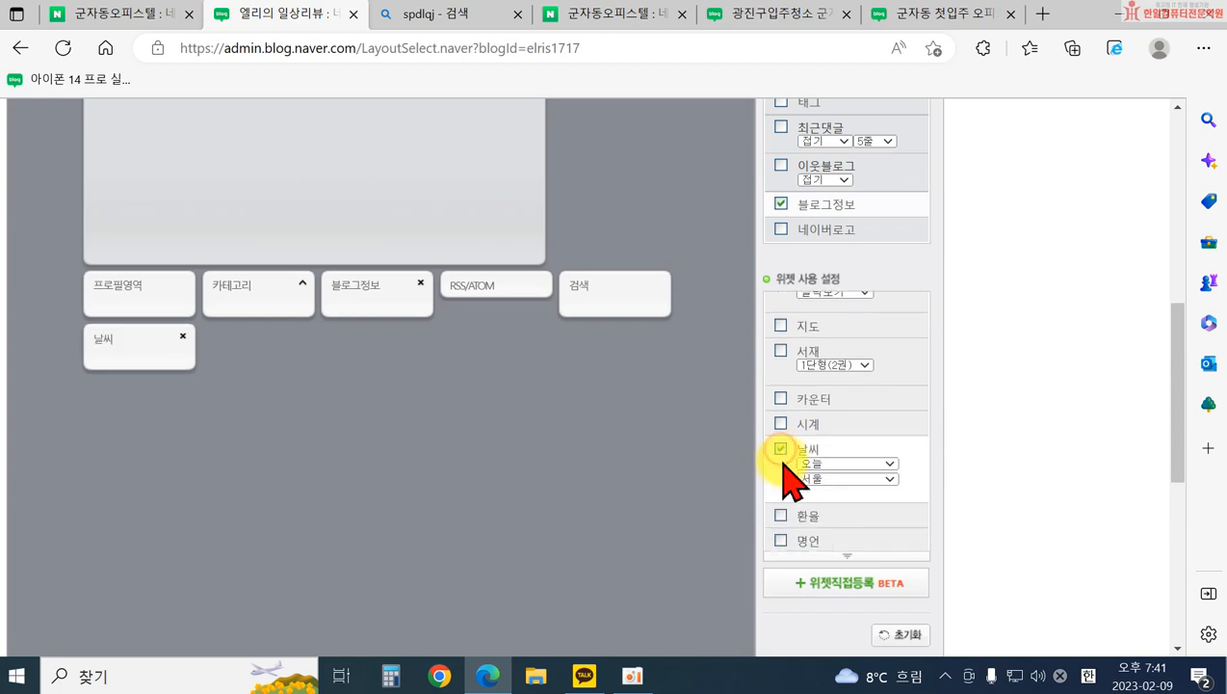
click(780, 516)
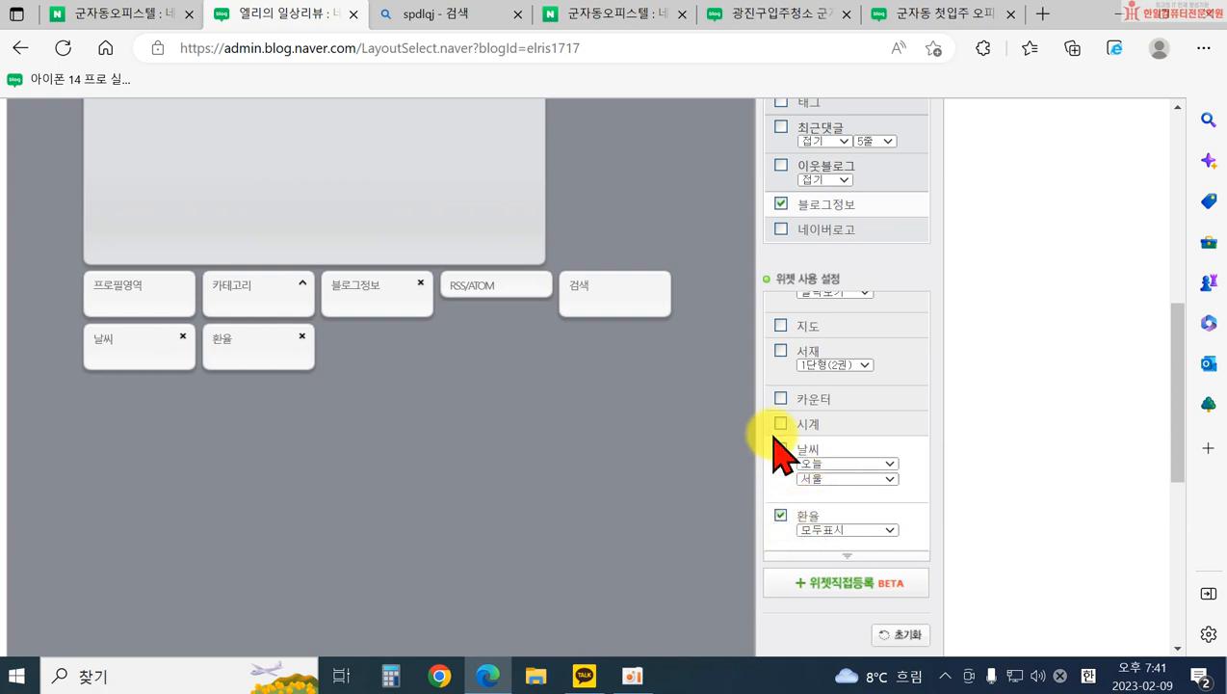
scroll(785, 496, down, 2)
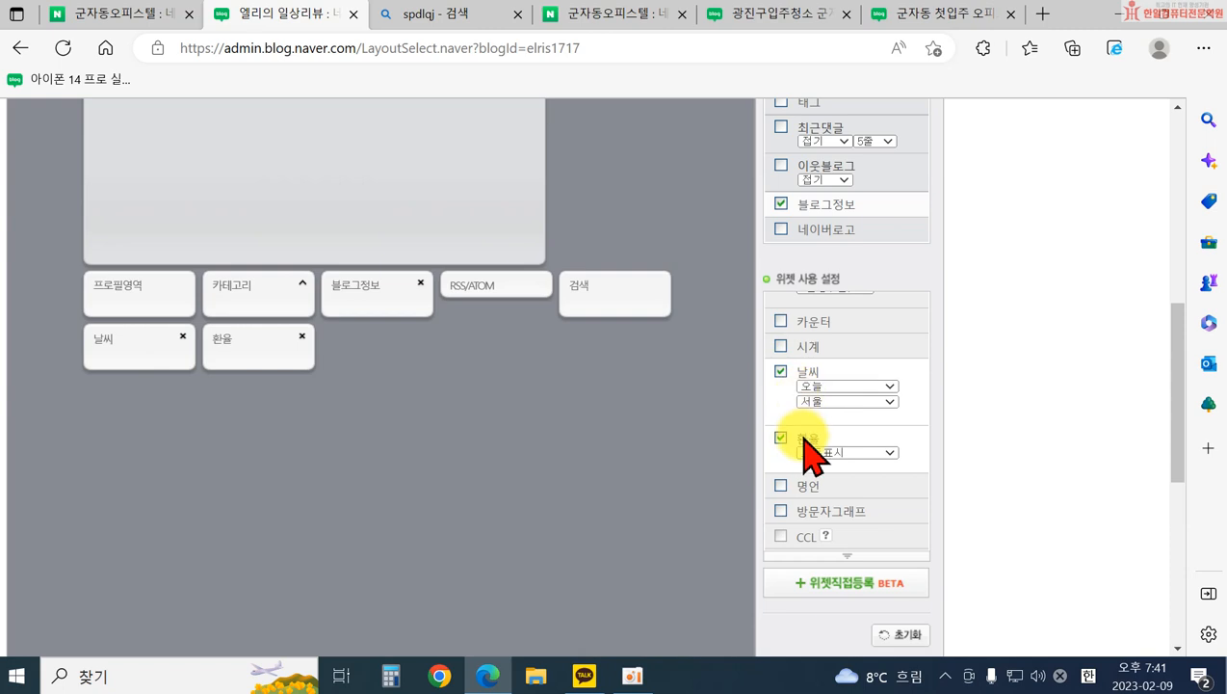
- Read the 사업자정보 help note, confirm the business information form, and add the 사업자정보 widget to the layout
scroll(810, 424, up, 4)
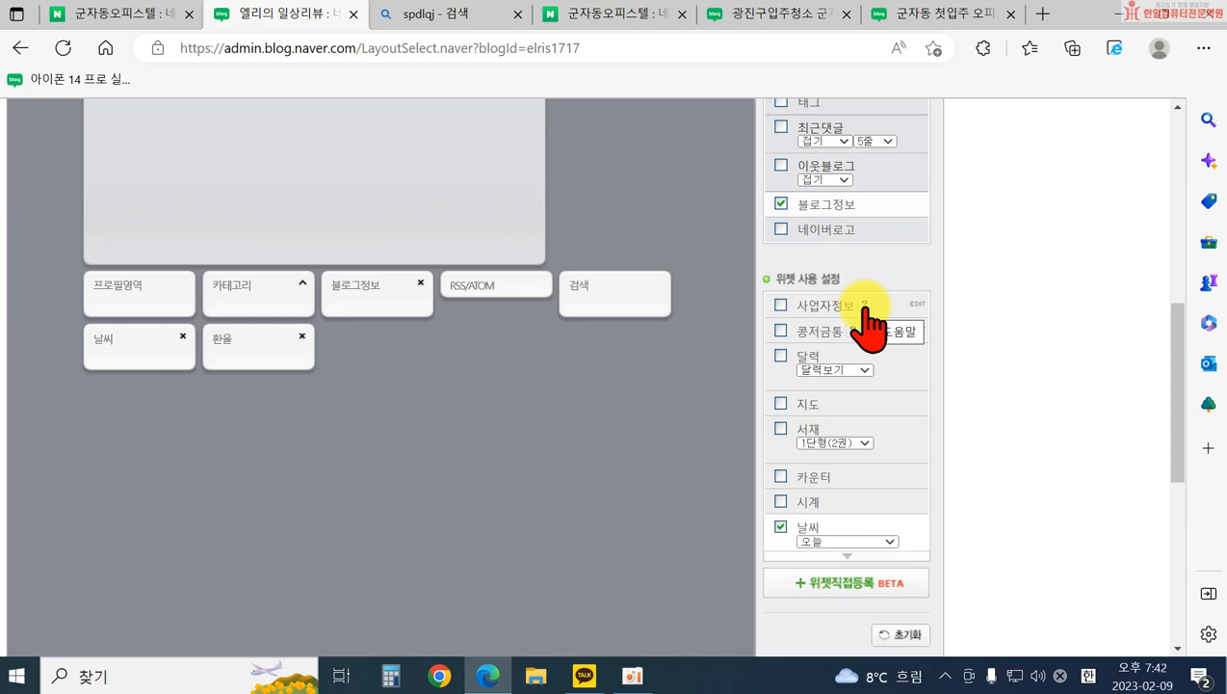
click(865, 306)
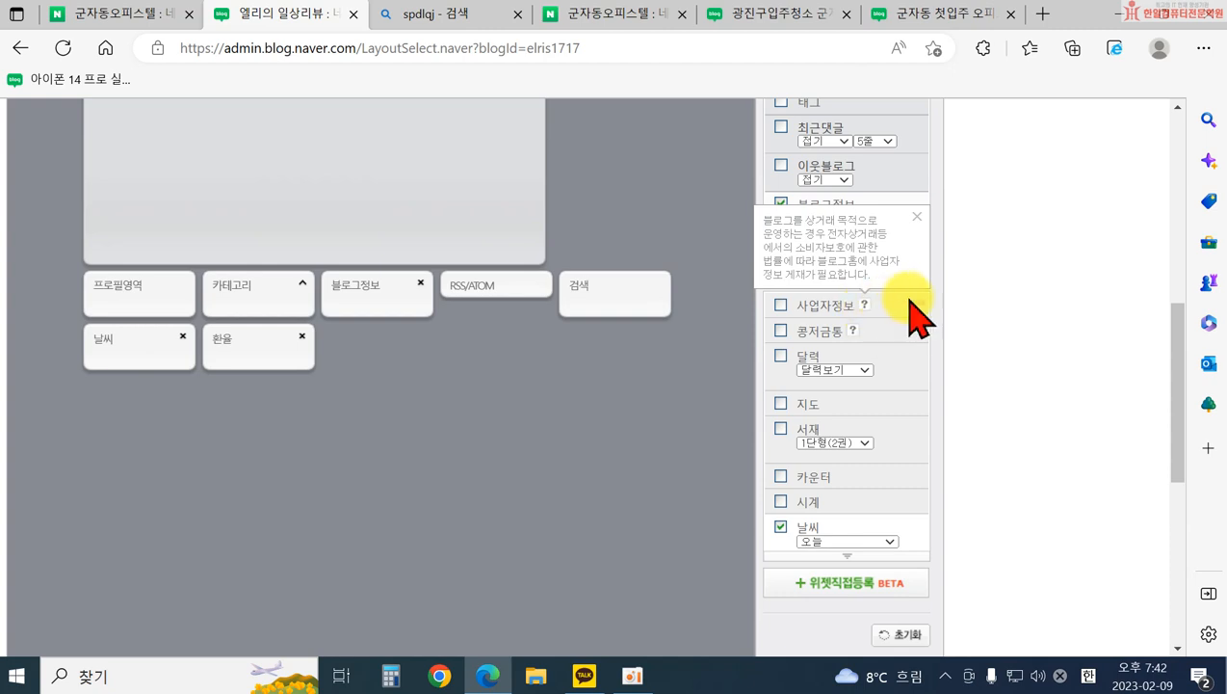
click(918, 304)
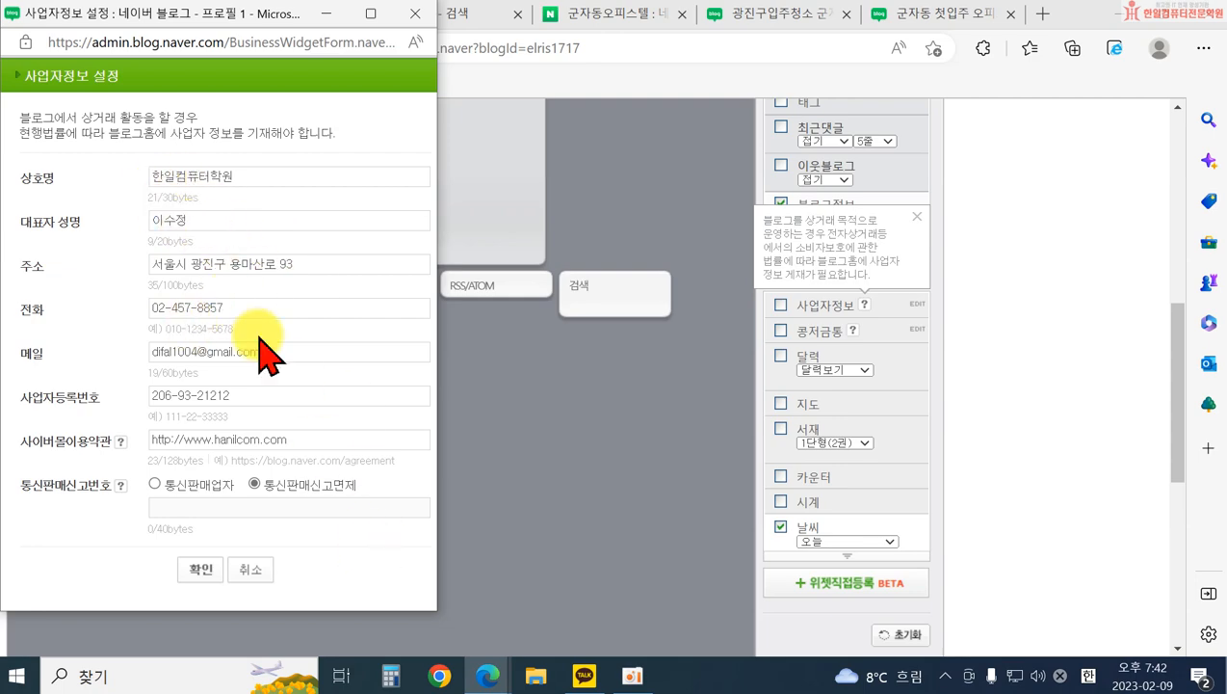
click(200, 568)
click(780, 304)
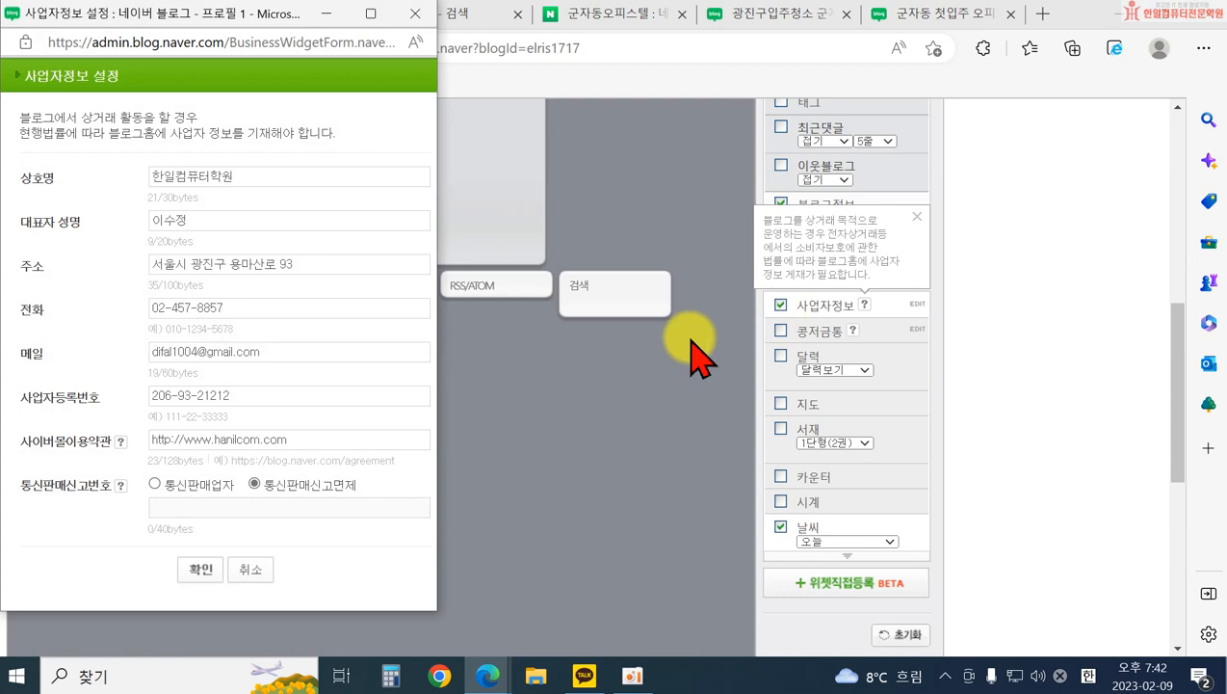
click(200, 568)
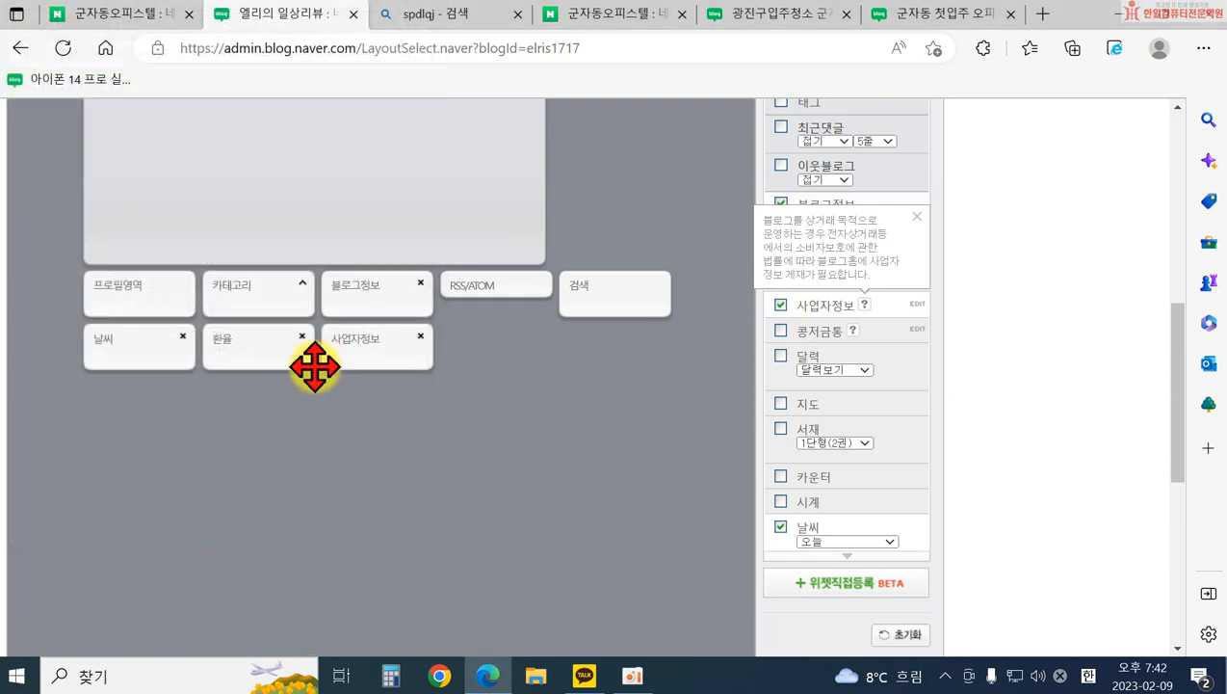
mouse_move(361, 354)
mouse_down()
mouse_move(534, 335)
mouse_move(496, 329)
mouse_move(351, 375)
mouse_move(361, 366)
mouse_up()
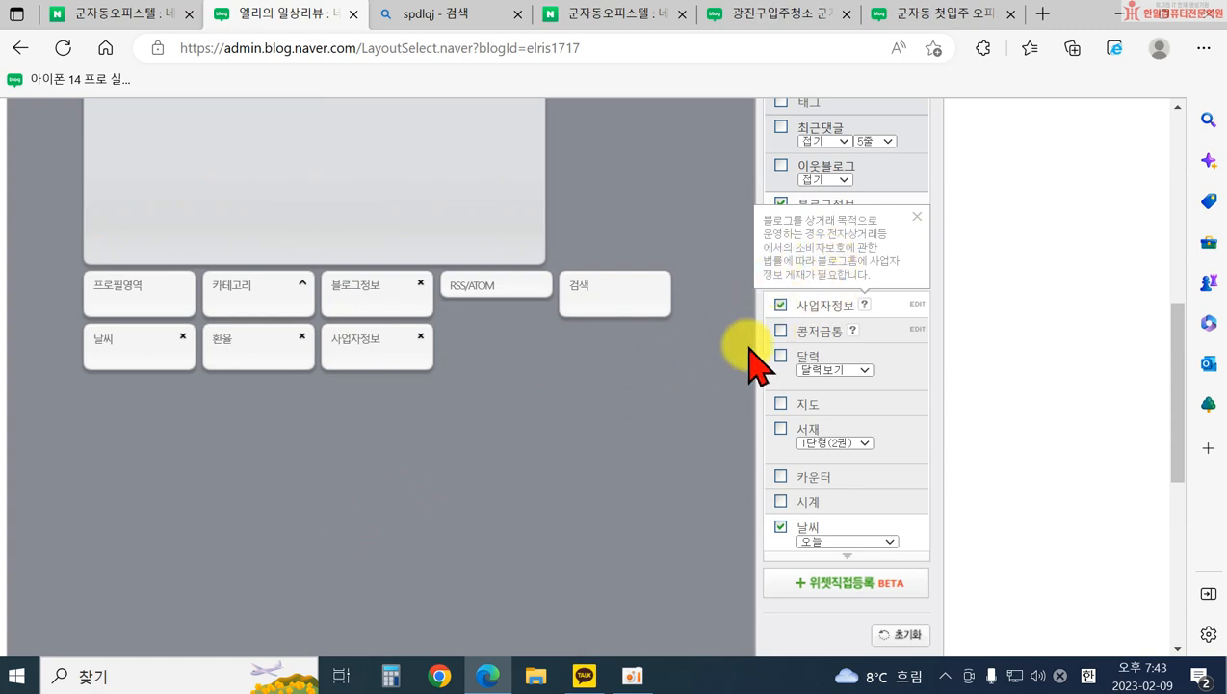
- Remove the 사업자정보 widget from the layout and close its help note
click(421, 336)
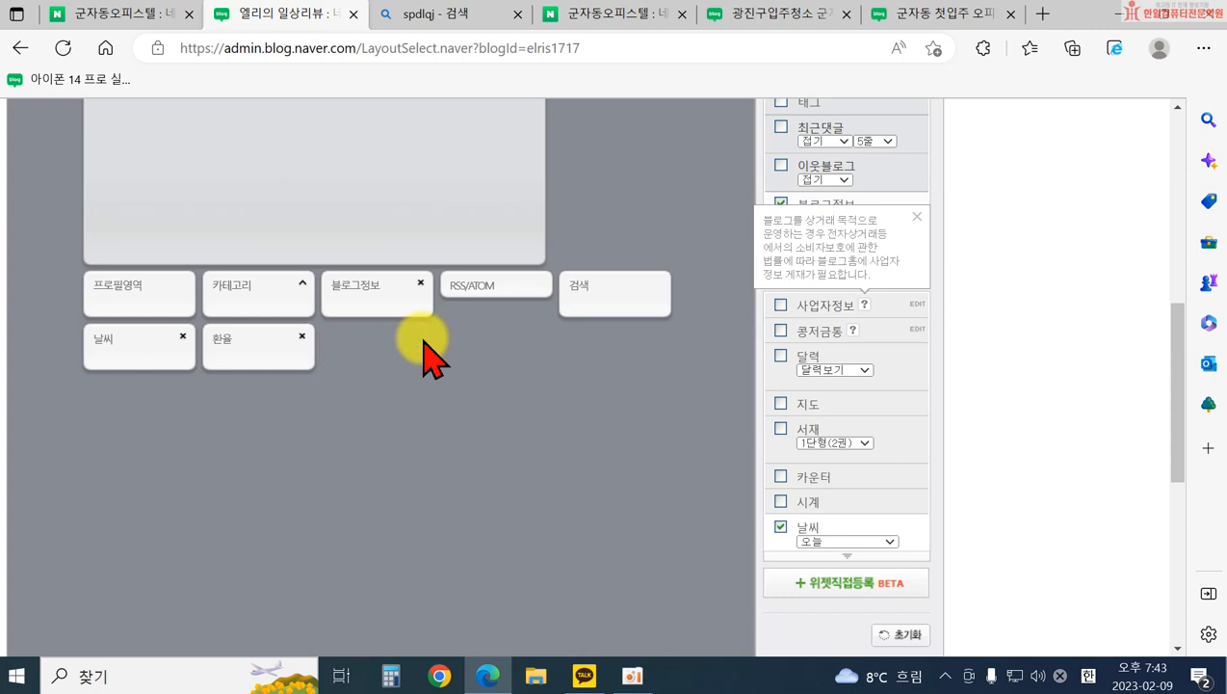
click(916, 216)
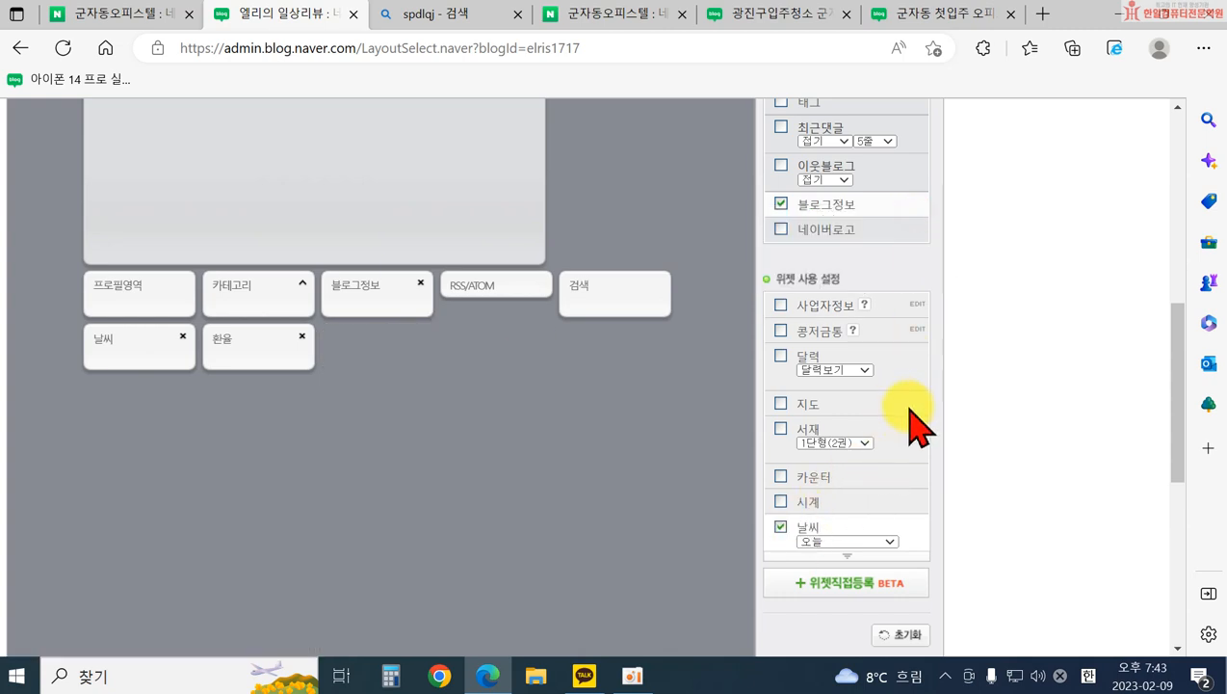
- Examine the whole layout settings page, from the layout choices and title area to the widget blocks and apply options
scroll(915, 424, down, 1)
scroll(871, 383, up, 2)
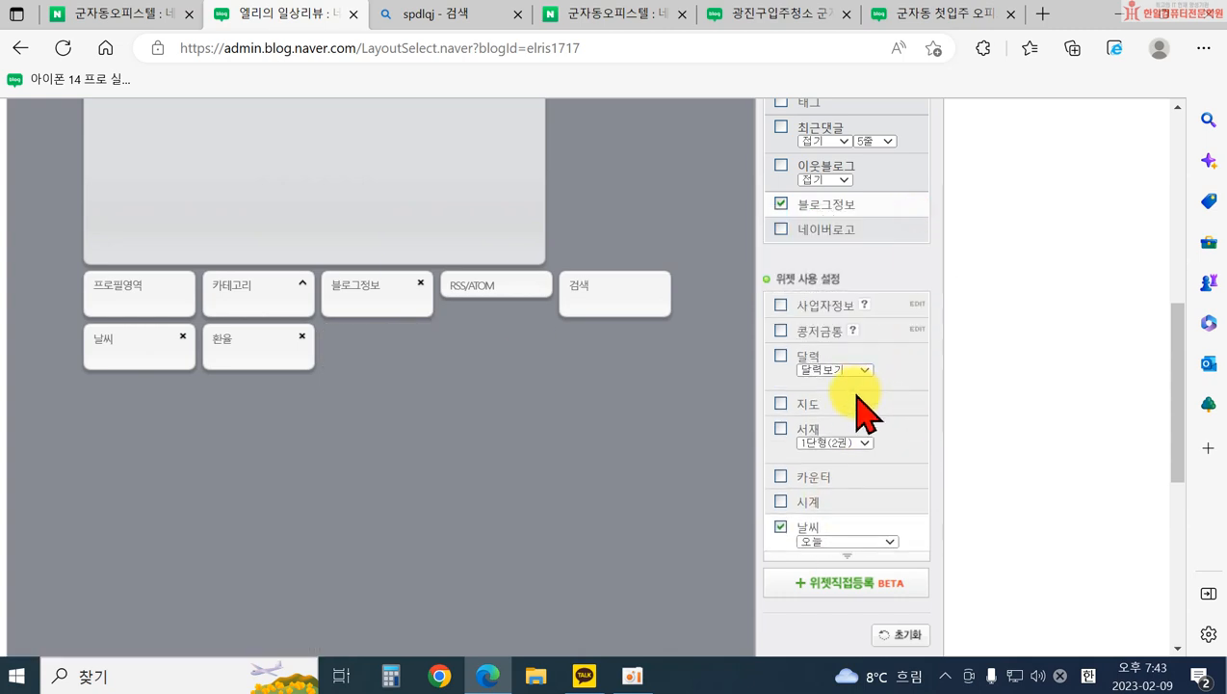
scroll(624, 383, up, 4)
scroll(607, 390, up, 3)
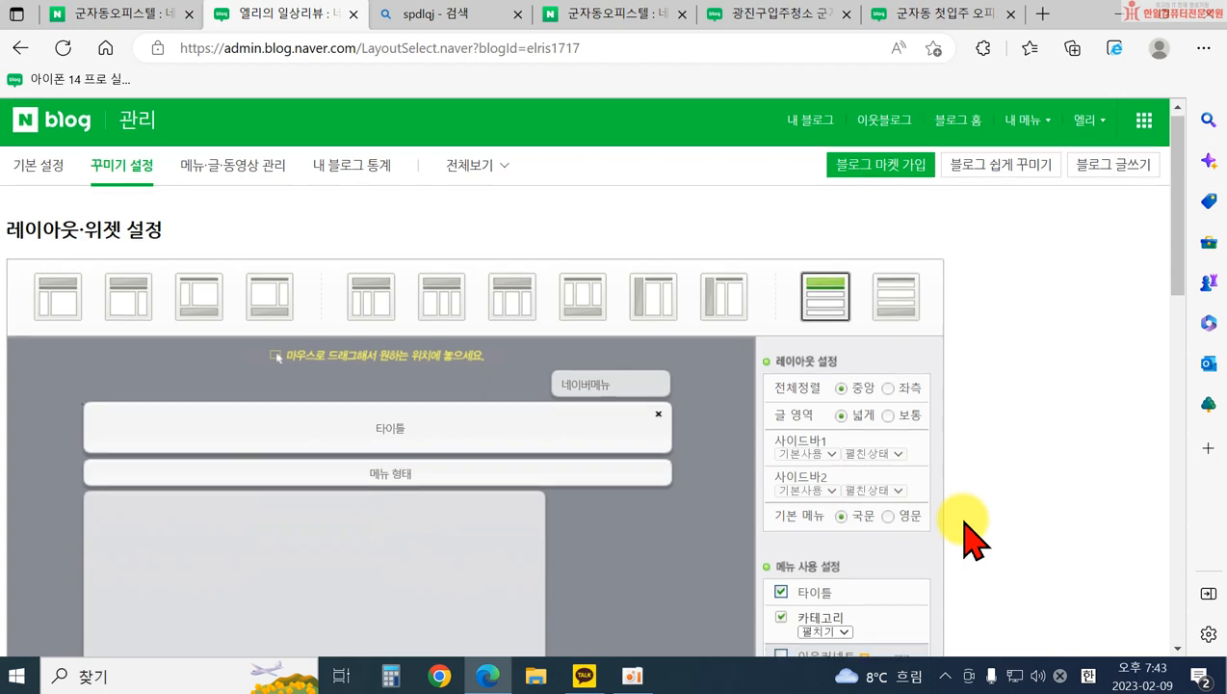
scroll(954, 520, down, 8)
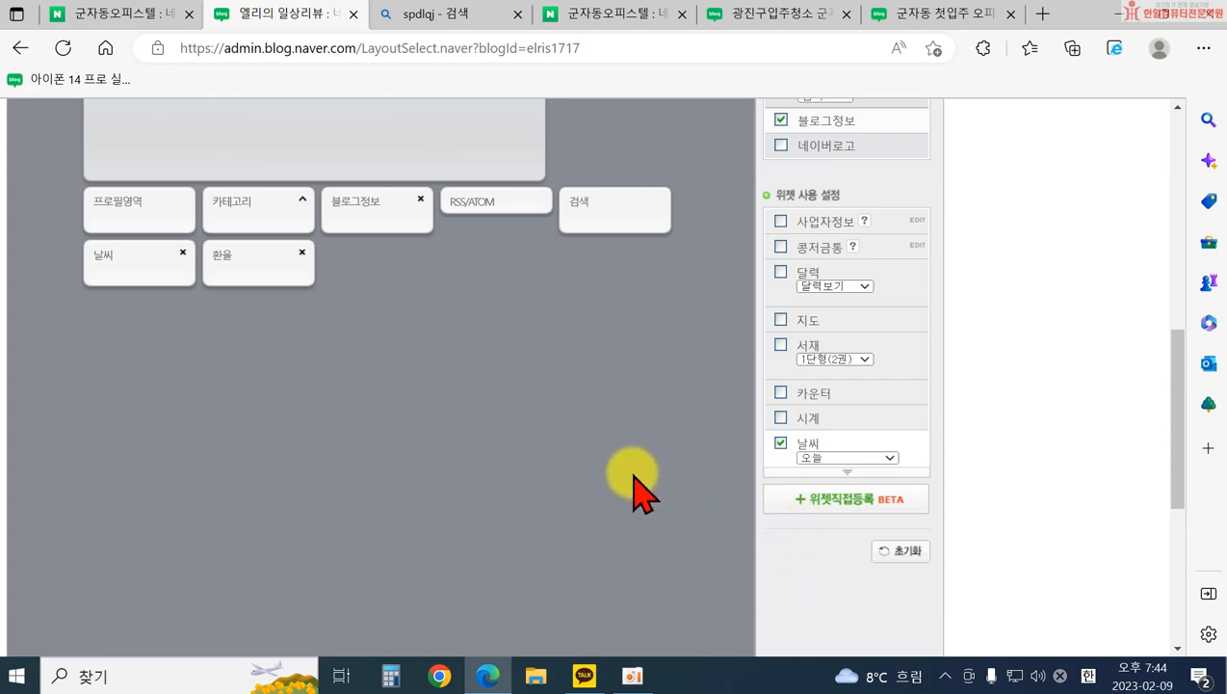
scroll(635, 494, down, 4)
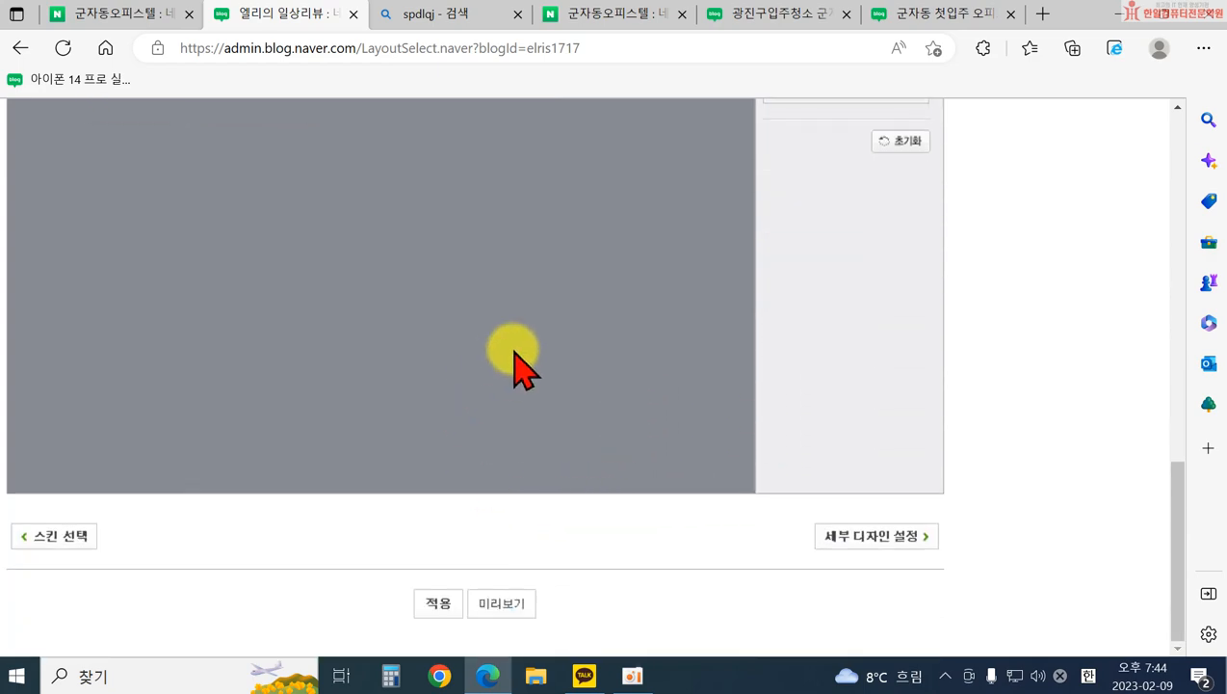
scroll(535, 383, up, 5)
scroll(558, 338, up, 3)
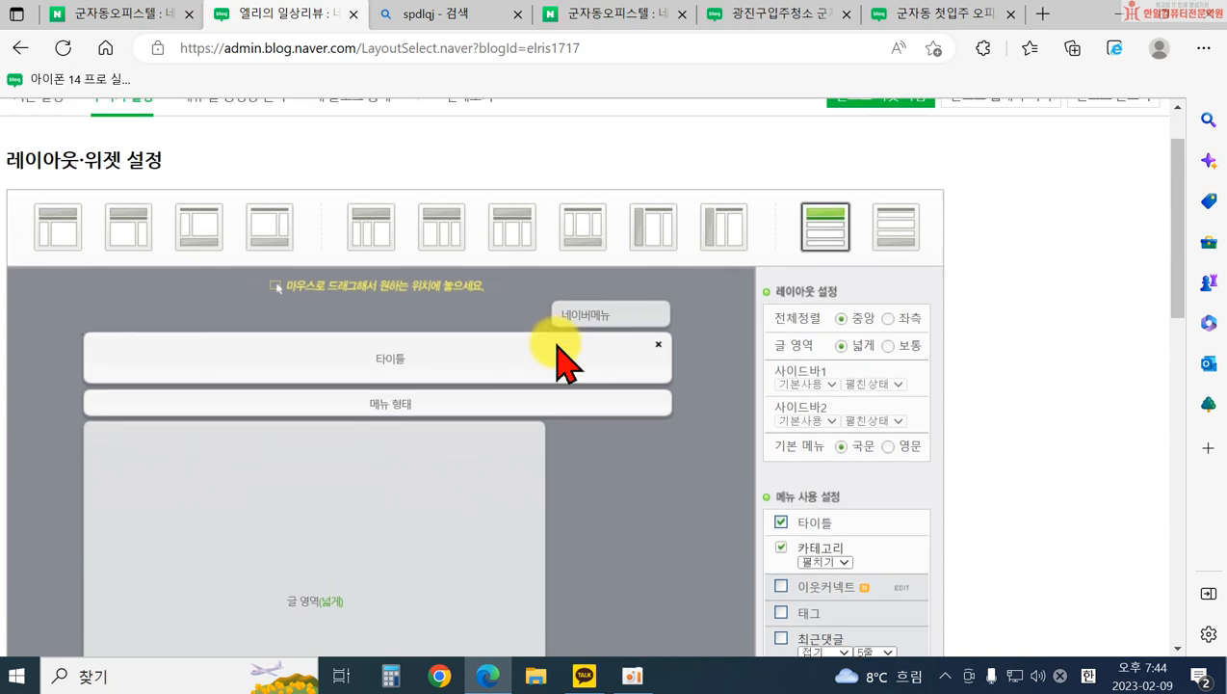
scroll(603, 392, down, 4)
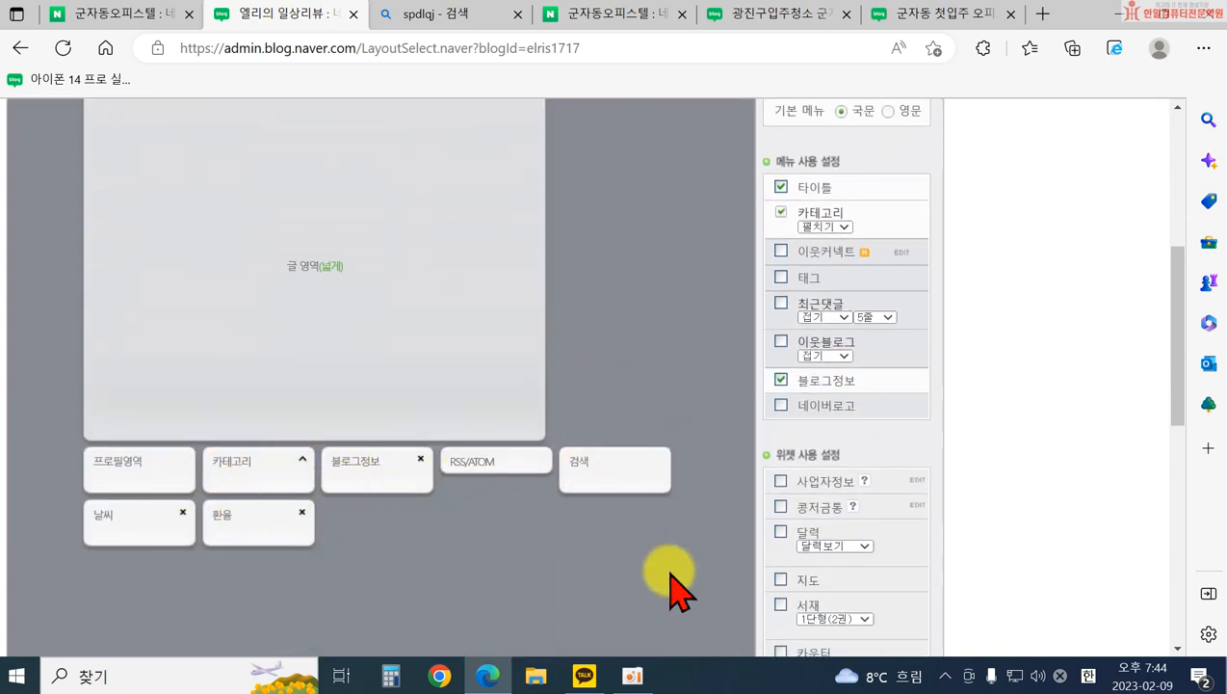
scroll(290, 507, up, 4)
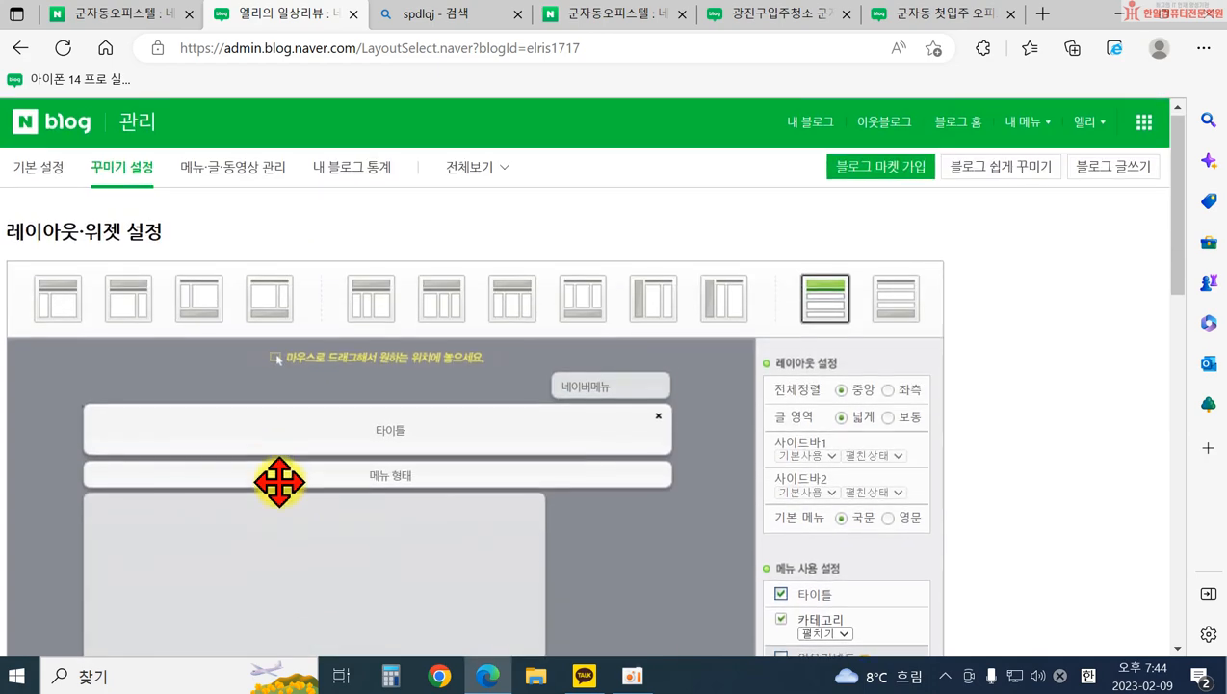
- Remove the 블로그정보 block and arrange the bottom widgets as 프로필영역, 카테고리, 날씨, 환율, 검색, RSS/ATOM
scroll(286, 489, down, 3)
drag(137, 604, 472, 316)
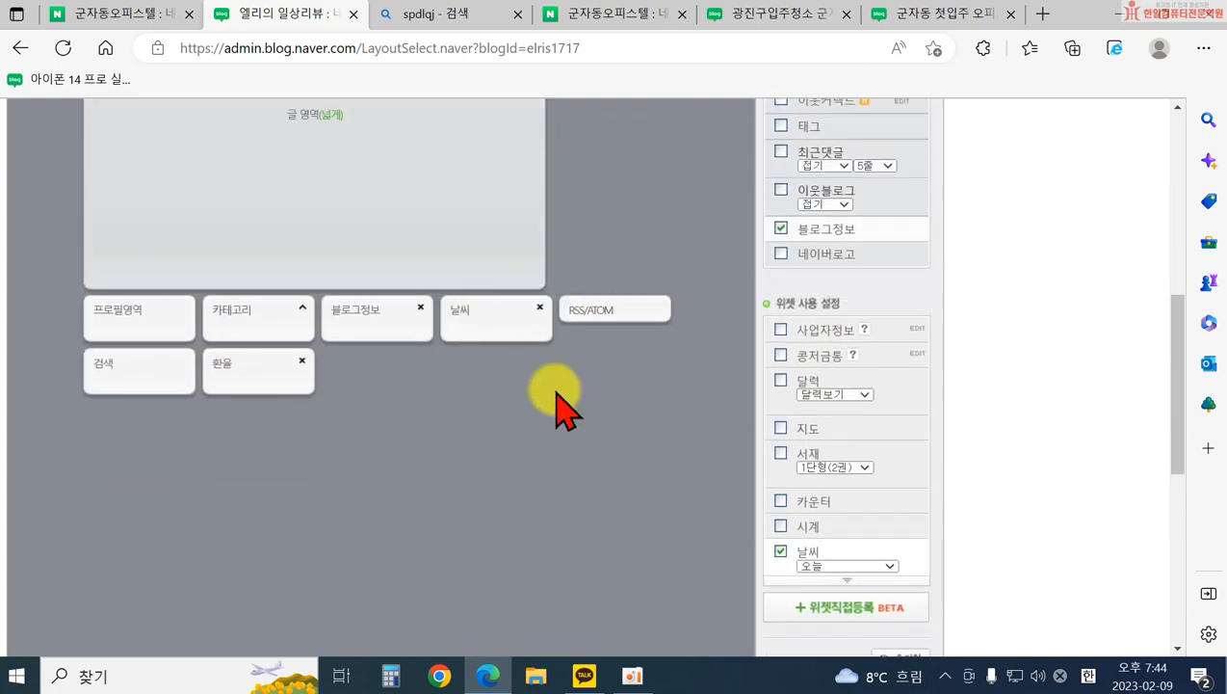
click(418, 306)
drag(163, 362, 491, 306)
drag(120, 376, 621, 193)
- Apply the new layout to the blog, confirm the change, and view the resulting blog page
scroll(507, 472, down, 2)
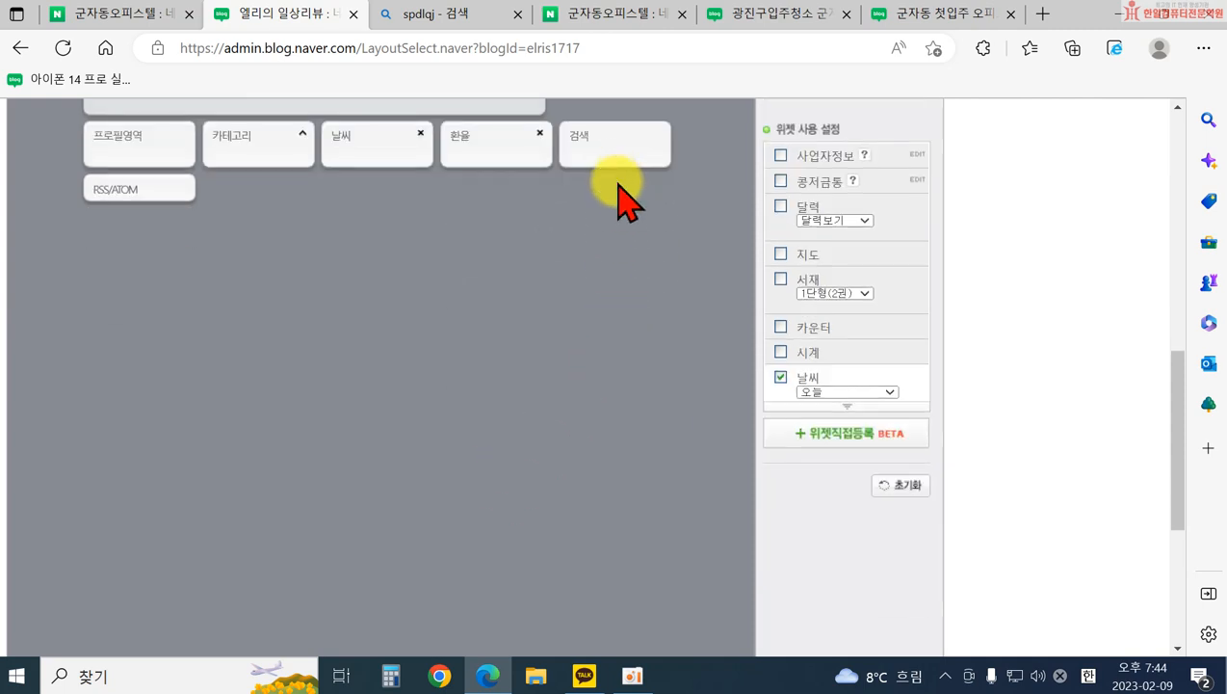
scroll(575, 466, down, 4)
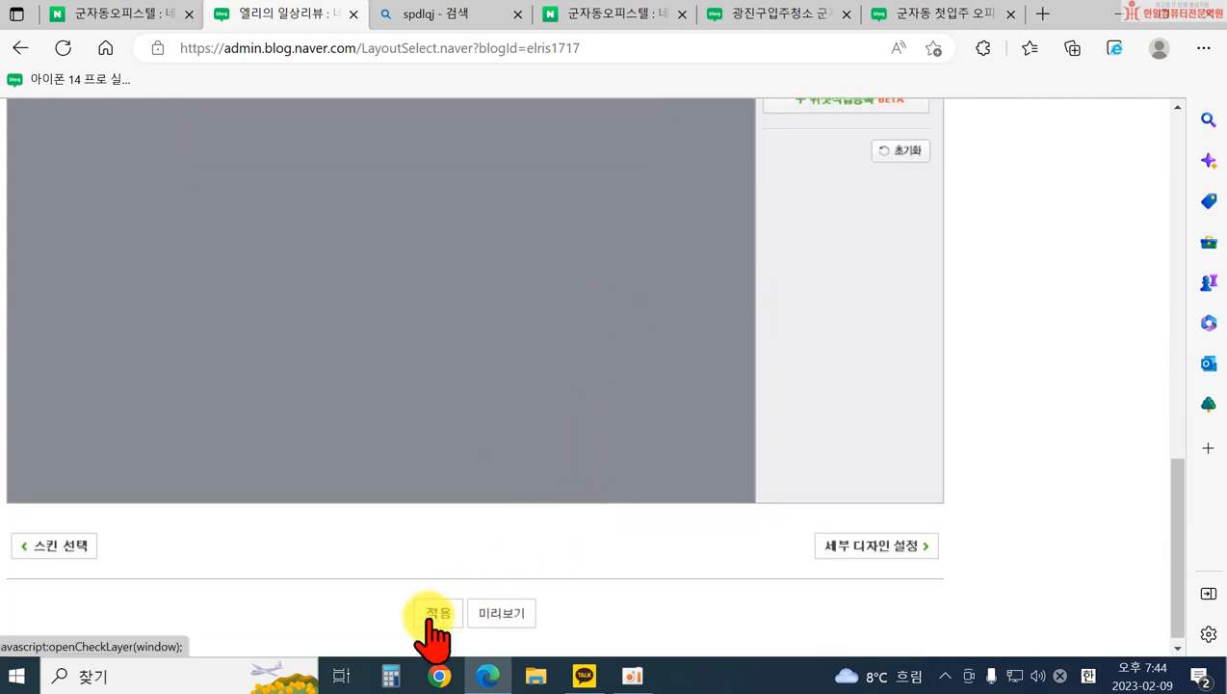
click(434, 615)
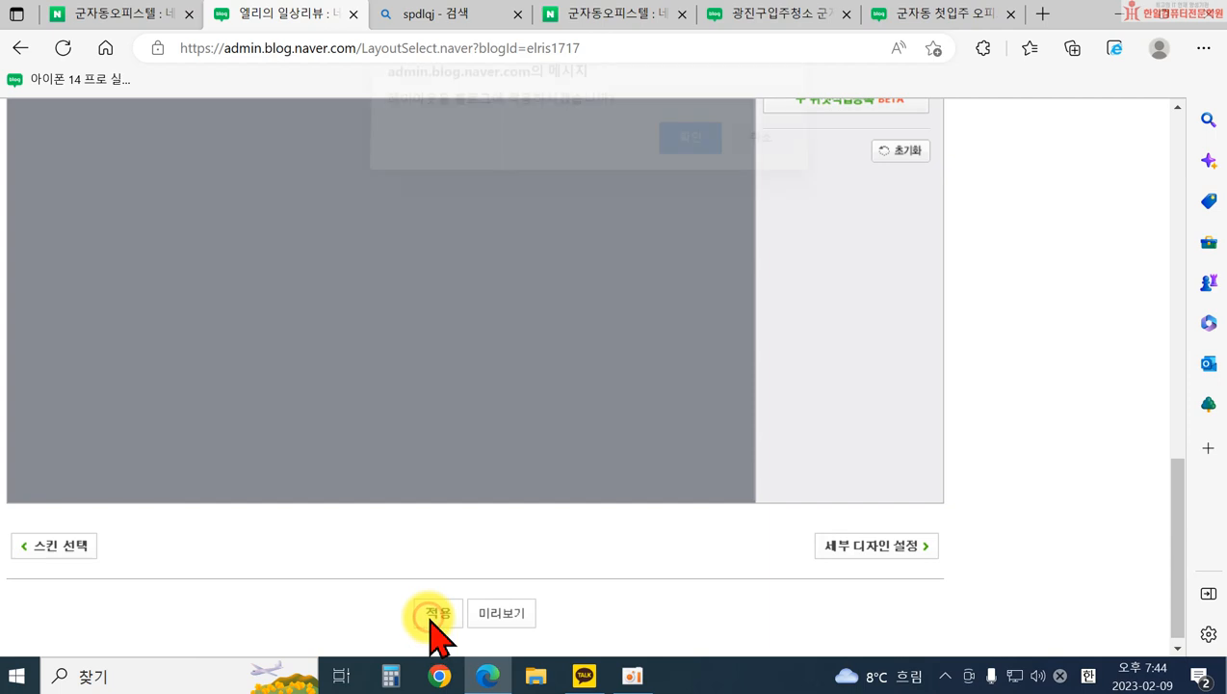
click(686, 147)
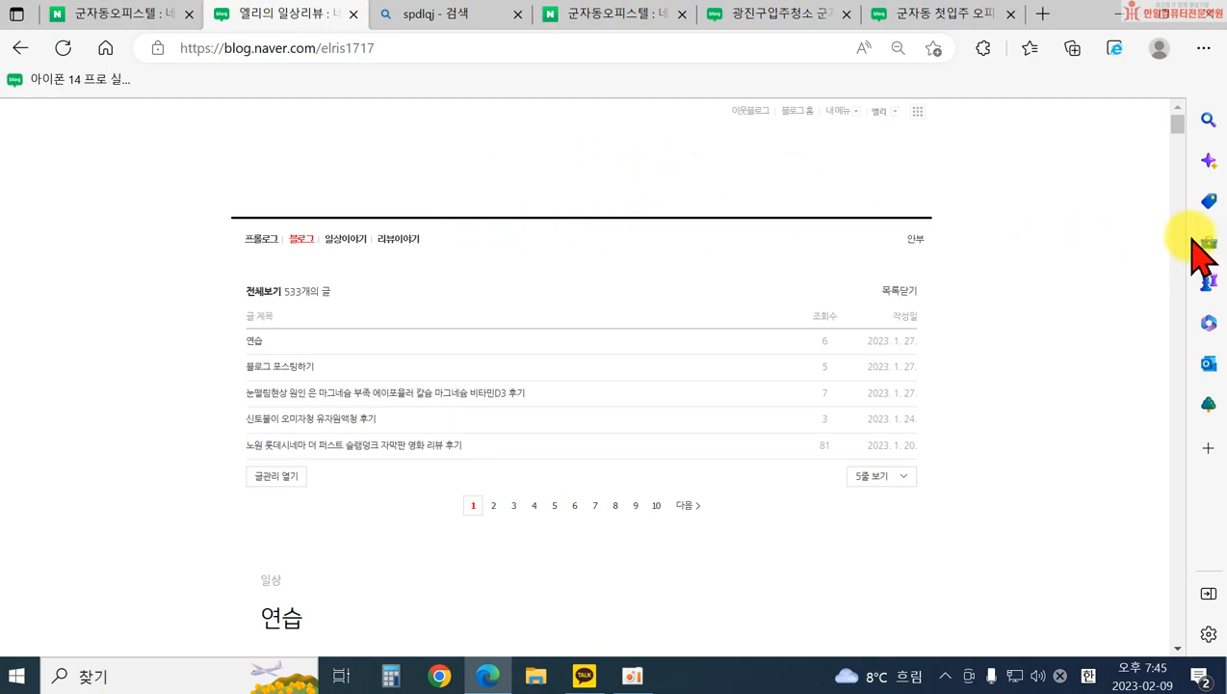
drag(1172, 139, 1198, 109)
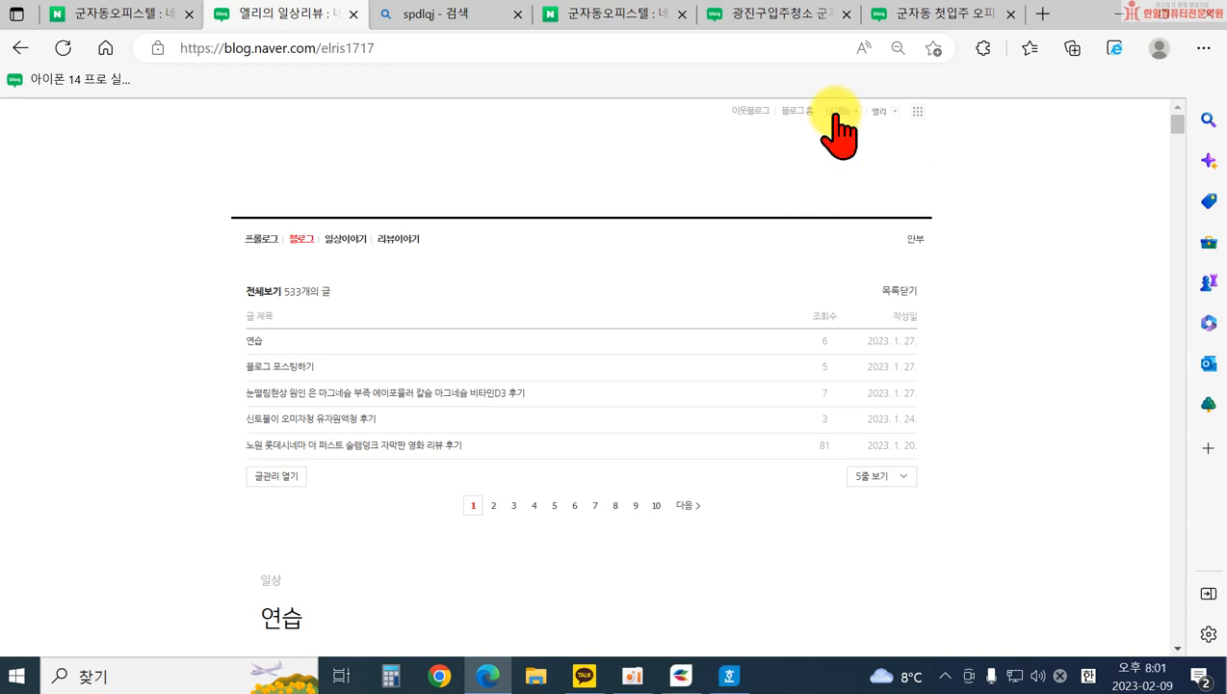
- Open the blog's management page and go to the 꾸미기 설정 section
click(834, 114)
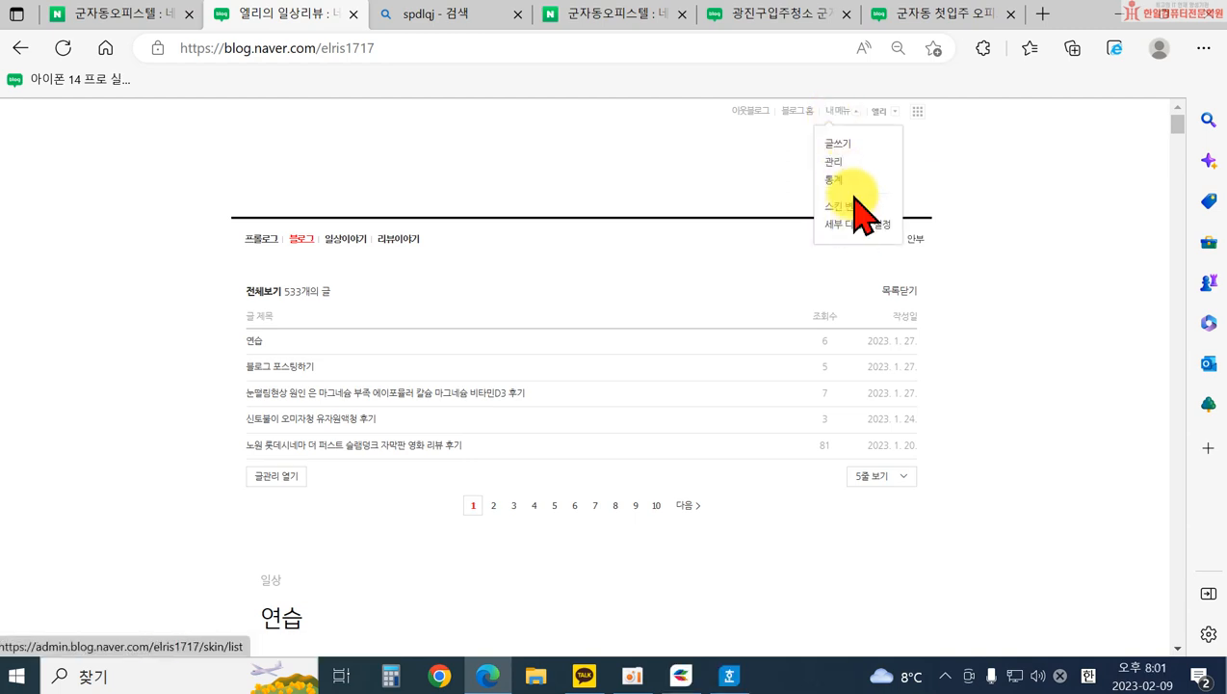
click(834, 162)
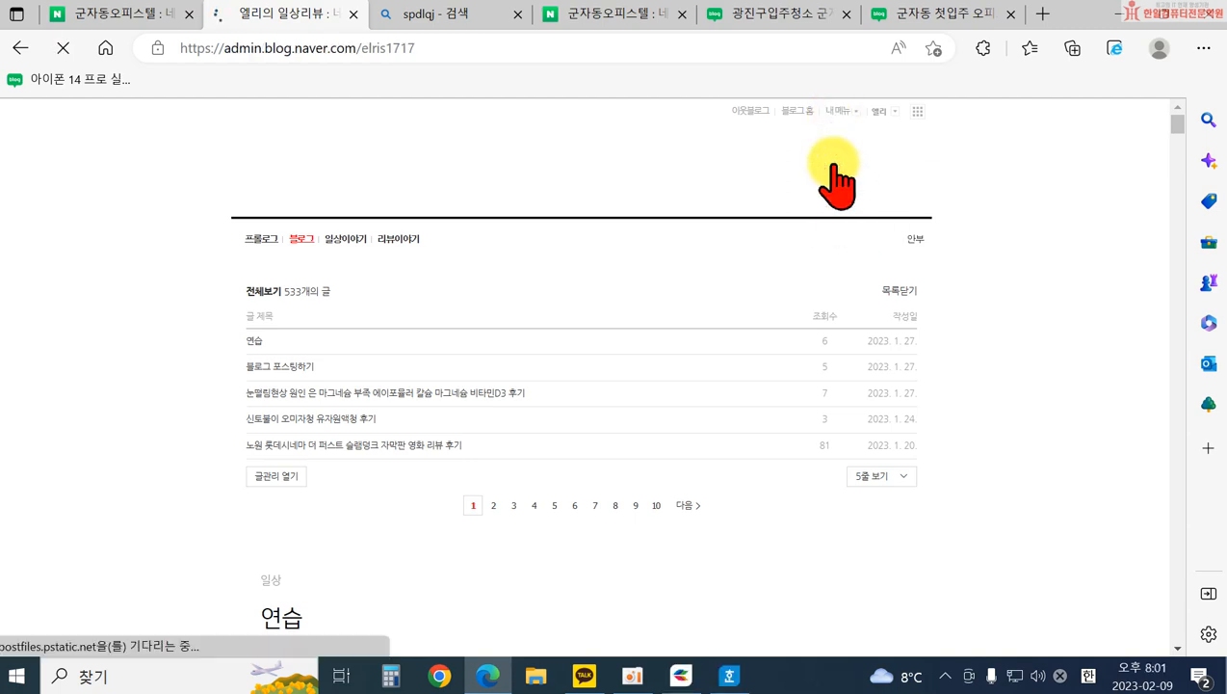
click(144, 174)
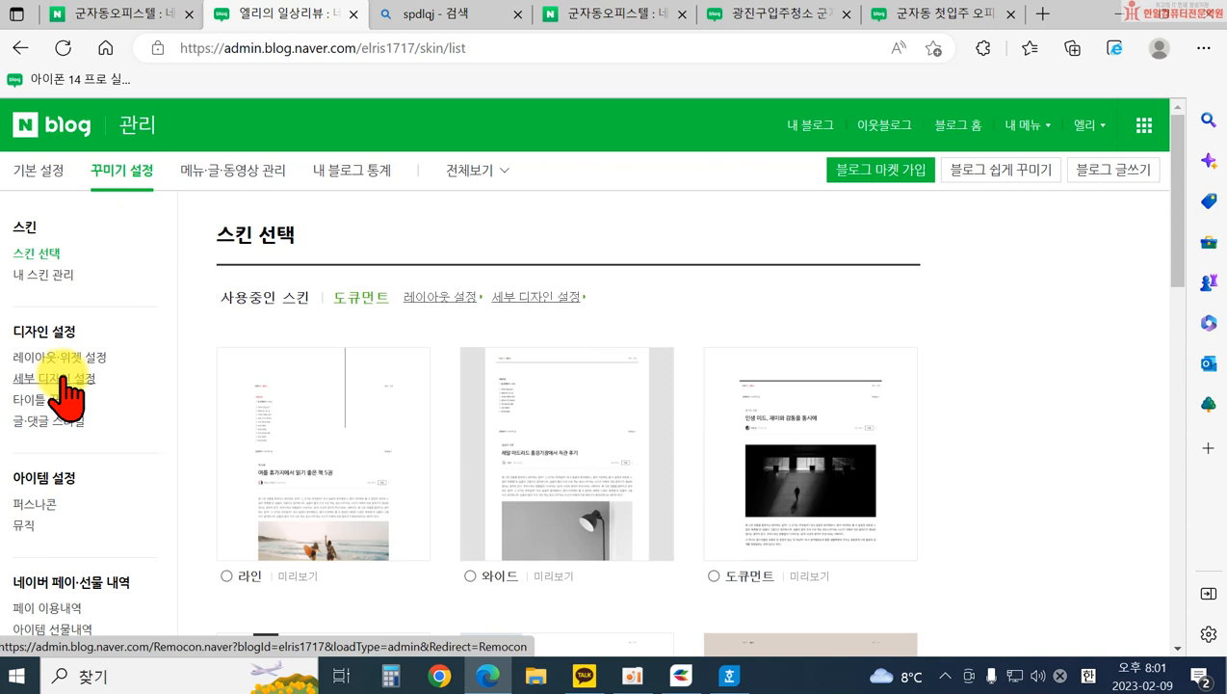
- Open the blog's 세부 디자인 설정
click(63, 378)
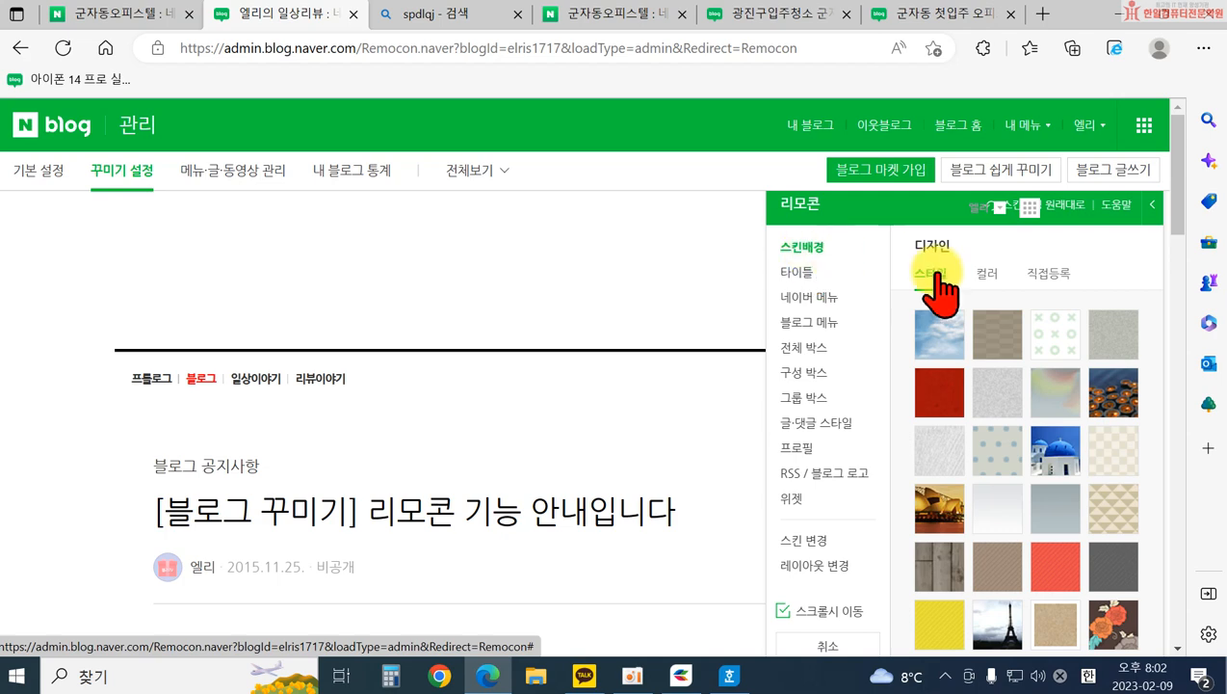
- Go to the 군자동오피스텔 search results and open the 친절한부동산 post 군자동 첫입주 오피스텔 정보
click(1042, 15)
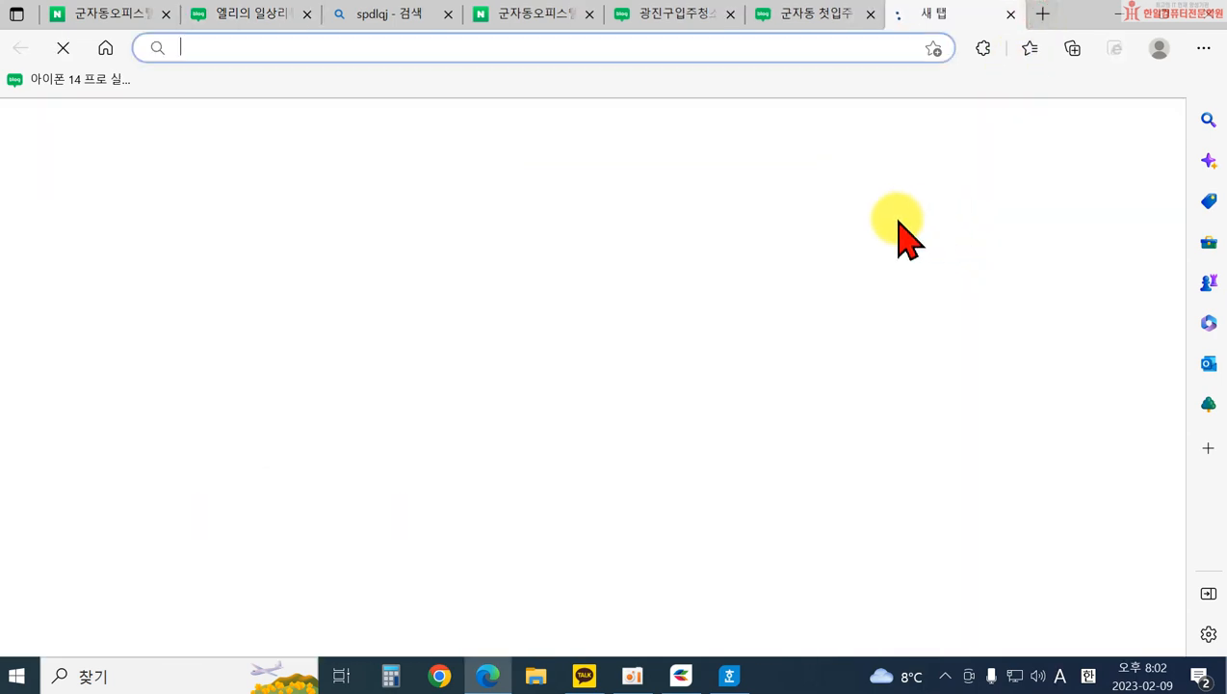
click(626, 17)
click(528, 14)
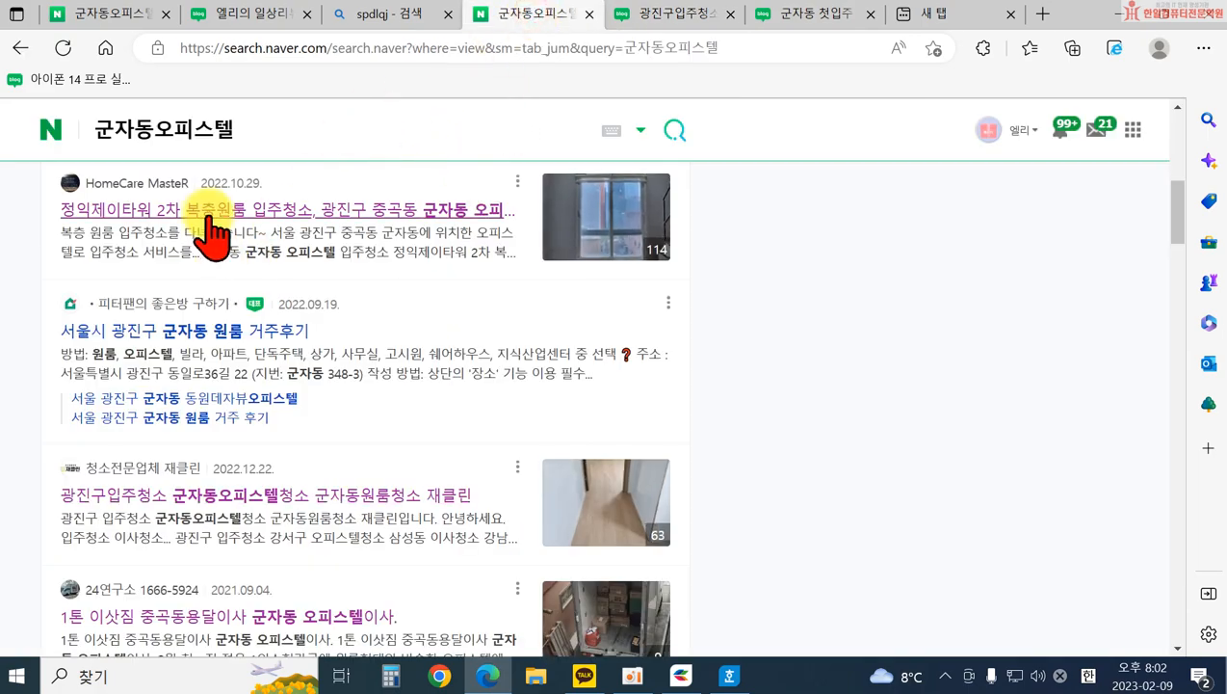
scroll(188, 284, up, 3)
scroll(185, 277, up, 3)
click(74, 390)
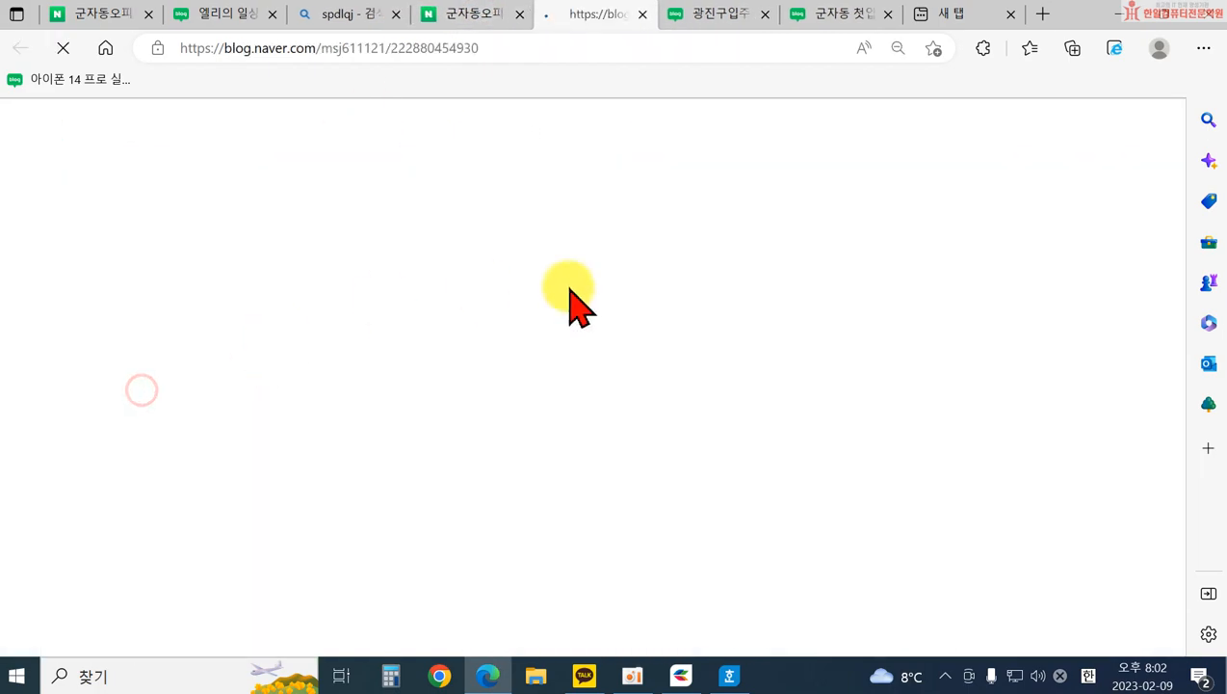
- Examine the 친절한부동산 blog's header and skin background at reduced and normal page zoom, and close the post
scroll(296, 246, up, 8)
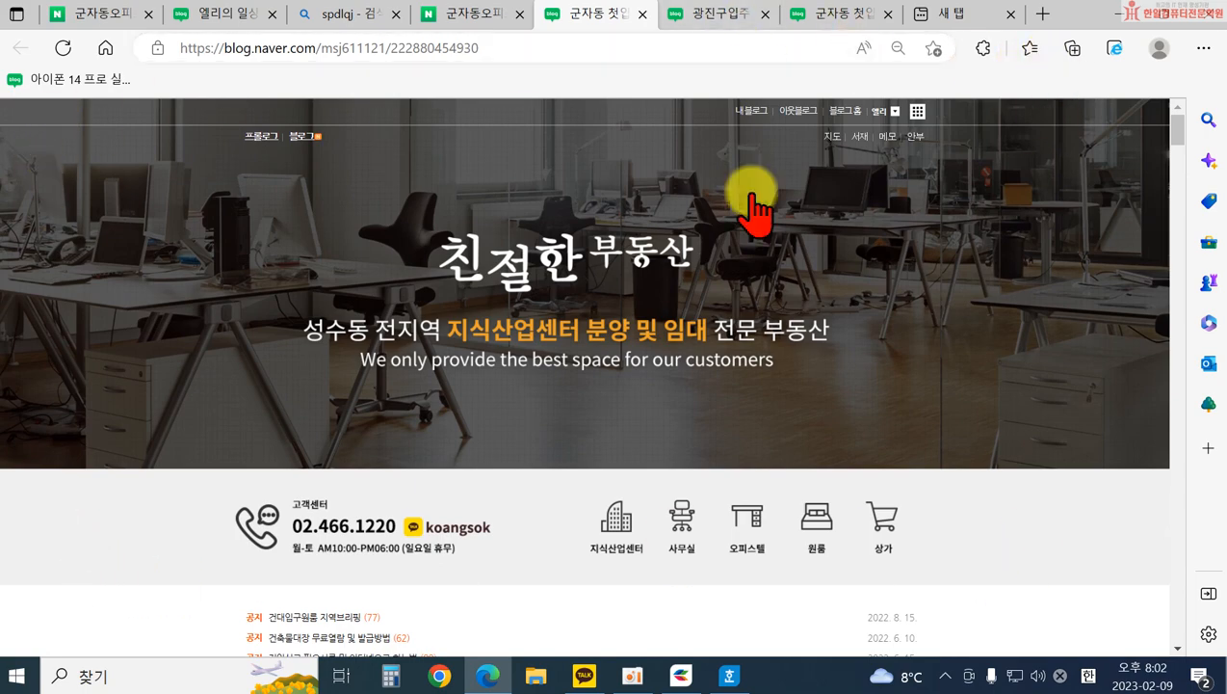
scroll(790, 496, down, 3)
scroll(795, 491, up, 3)
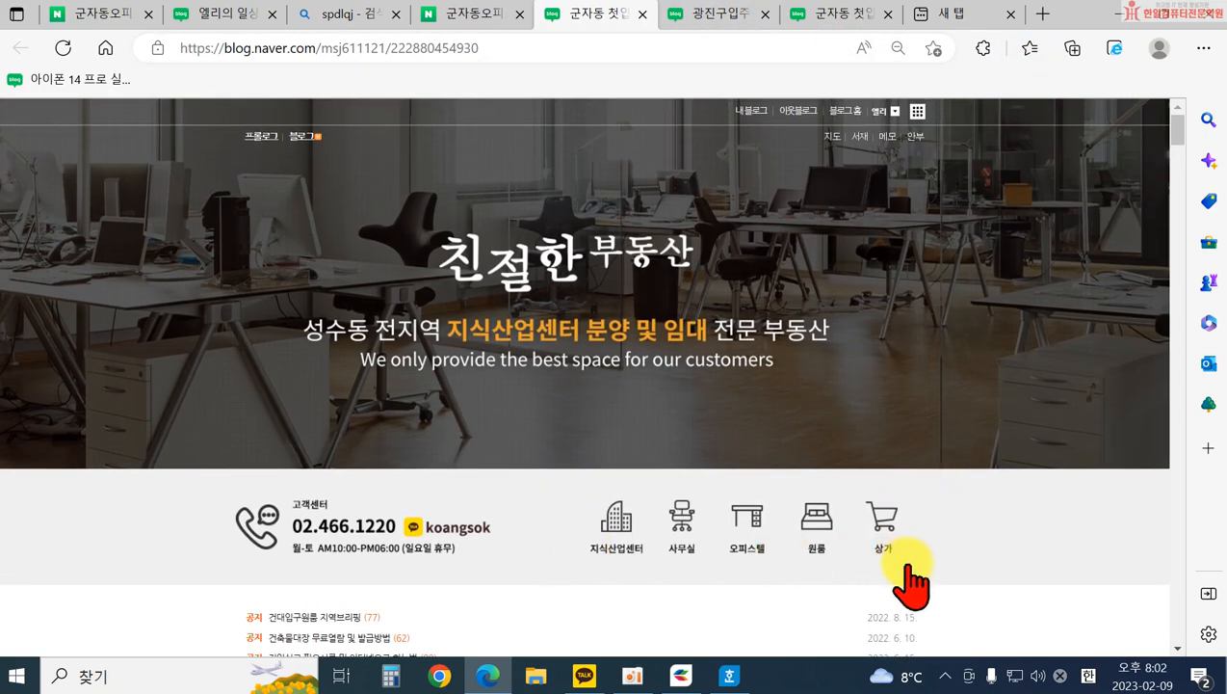
scroll(1146, 443, down, 3)
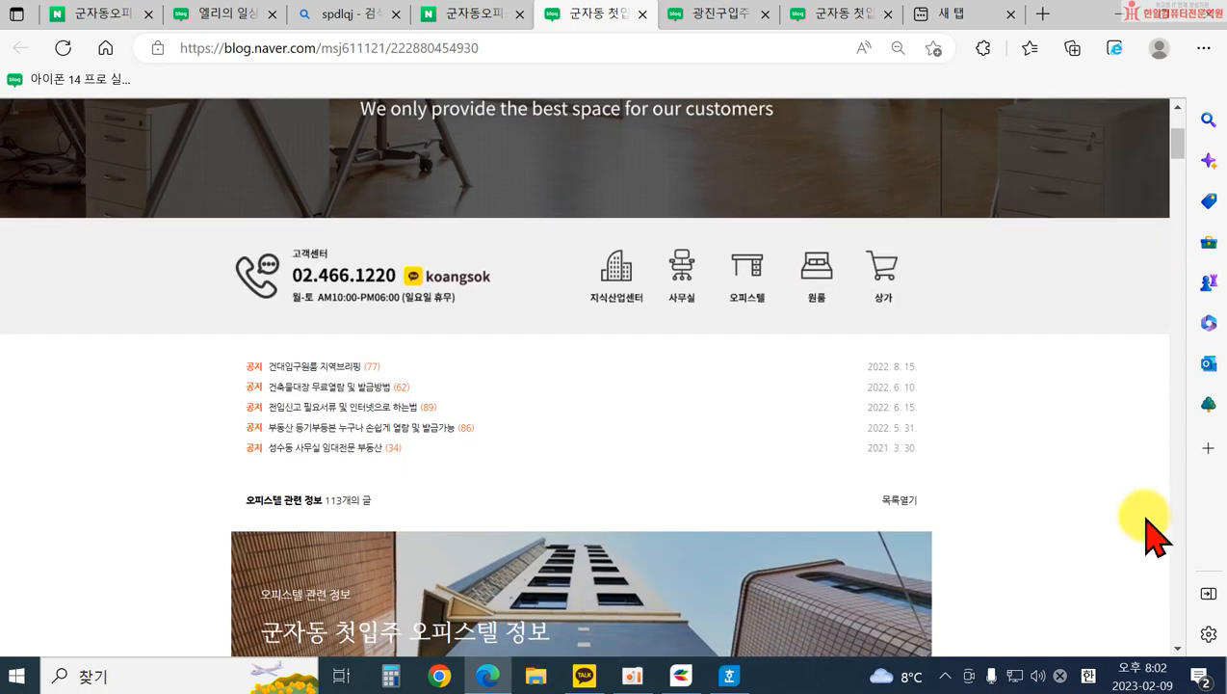
scroll(987, 463, up, 3)
ctrl+scroll(1059, 467, down, 6)
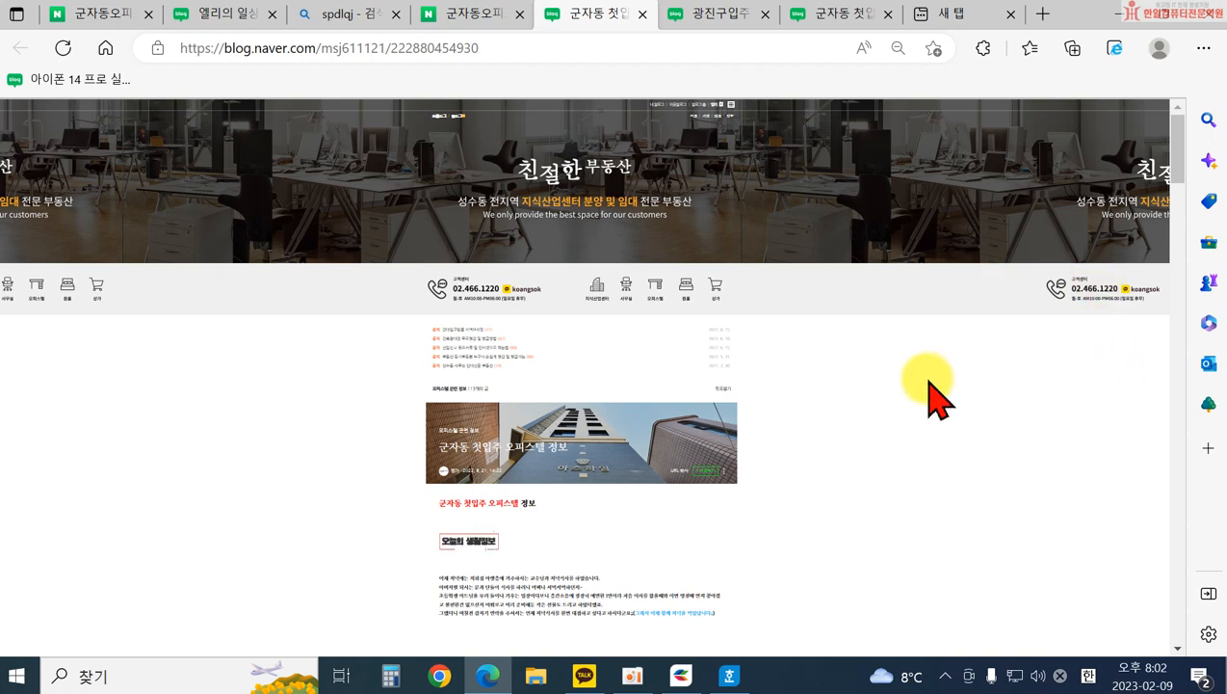
ctrl+scroll(920, 393, up, 3)
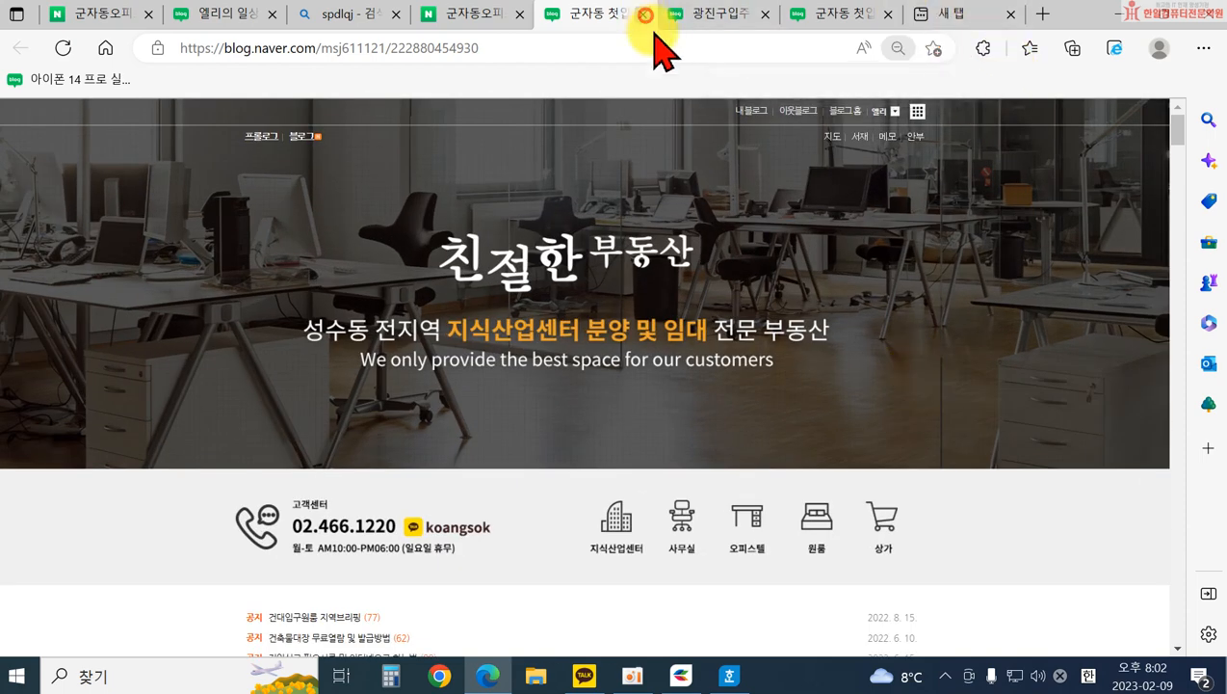
click(642, 13)
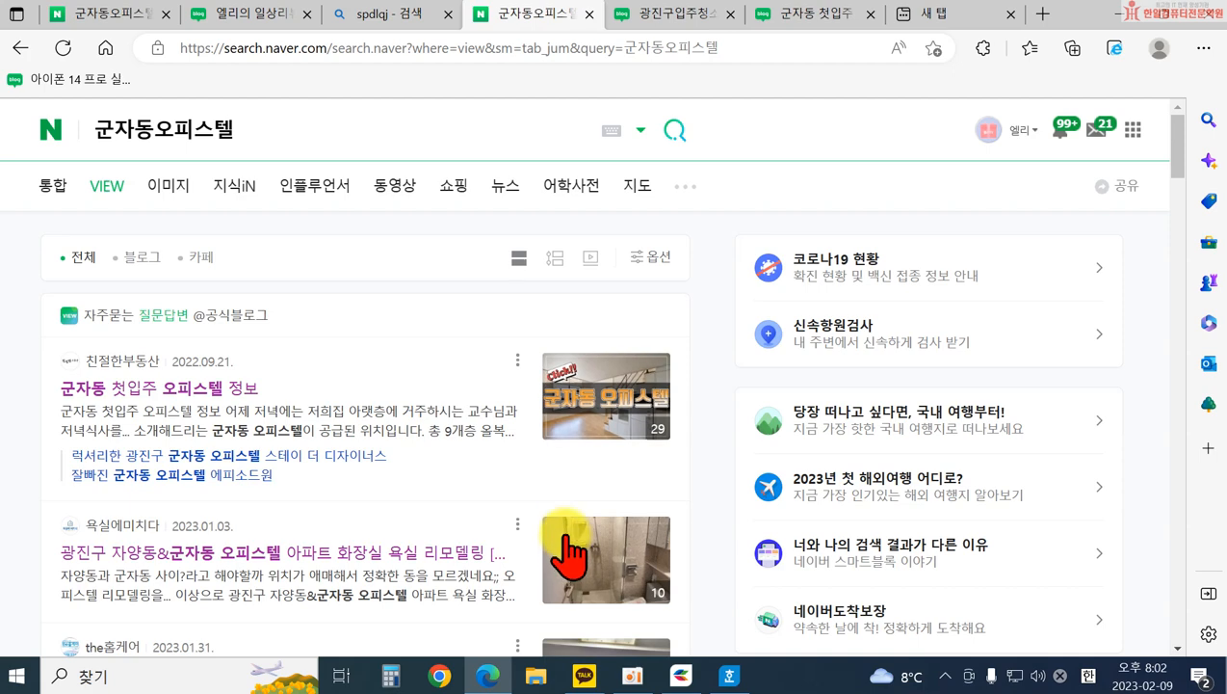
- Return to the blog's 리모콘 and check the image size requirements for 직접등록 in the 타이틀 design settings
click(251, 15)
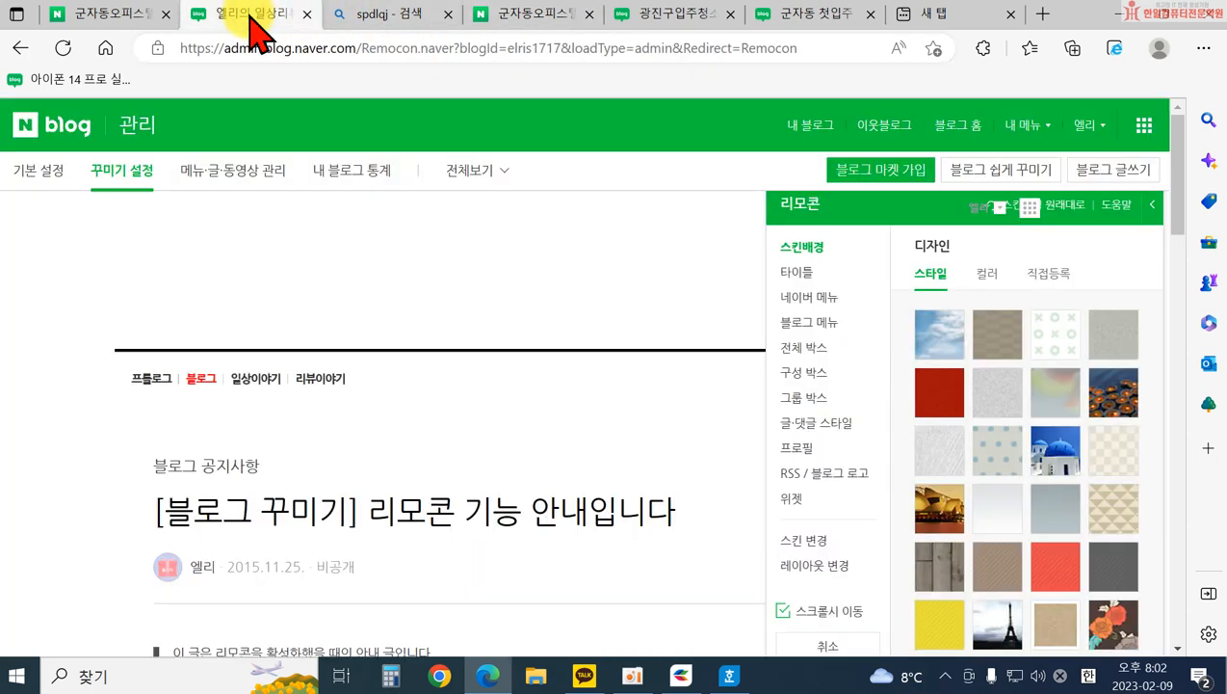
click(796, 272)
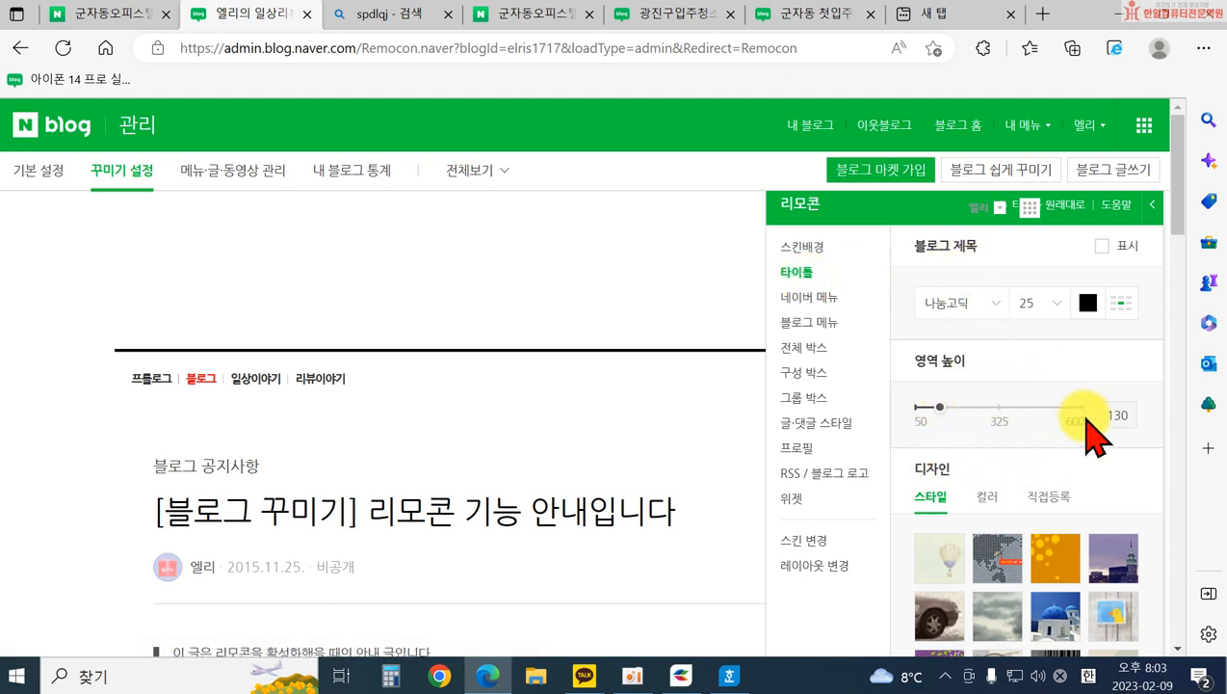
click(1052, 509)
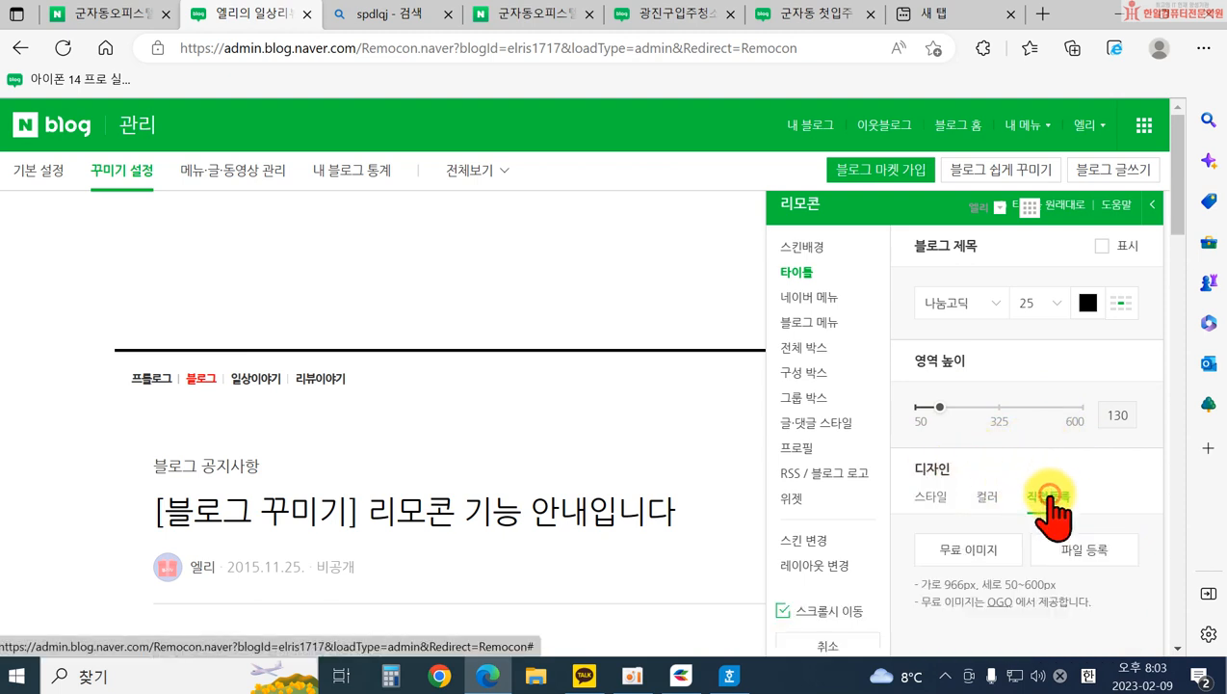
scroll(1077, 501, down, 1)
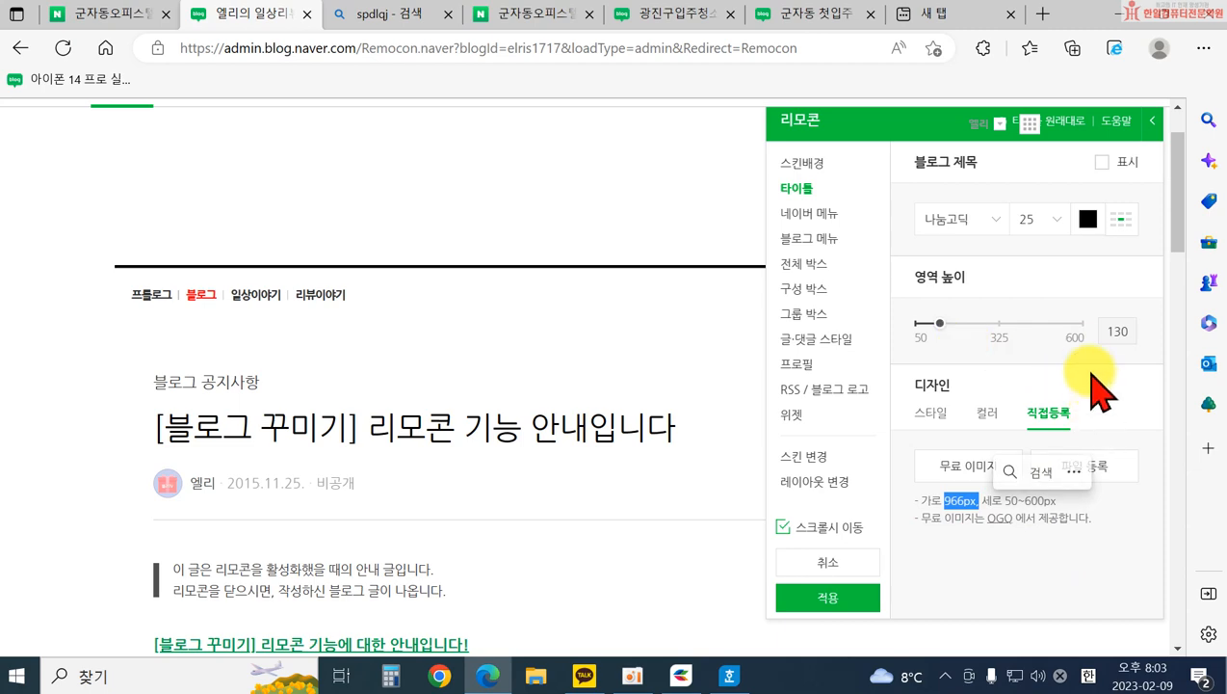
- Find 미리캔버스 with a web search for "alflzosqjtm" and start a new design there, dismissing the update notice
click(988, 13)
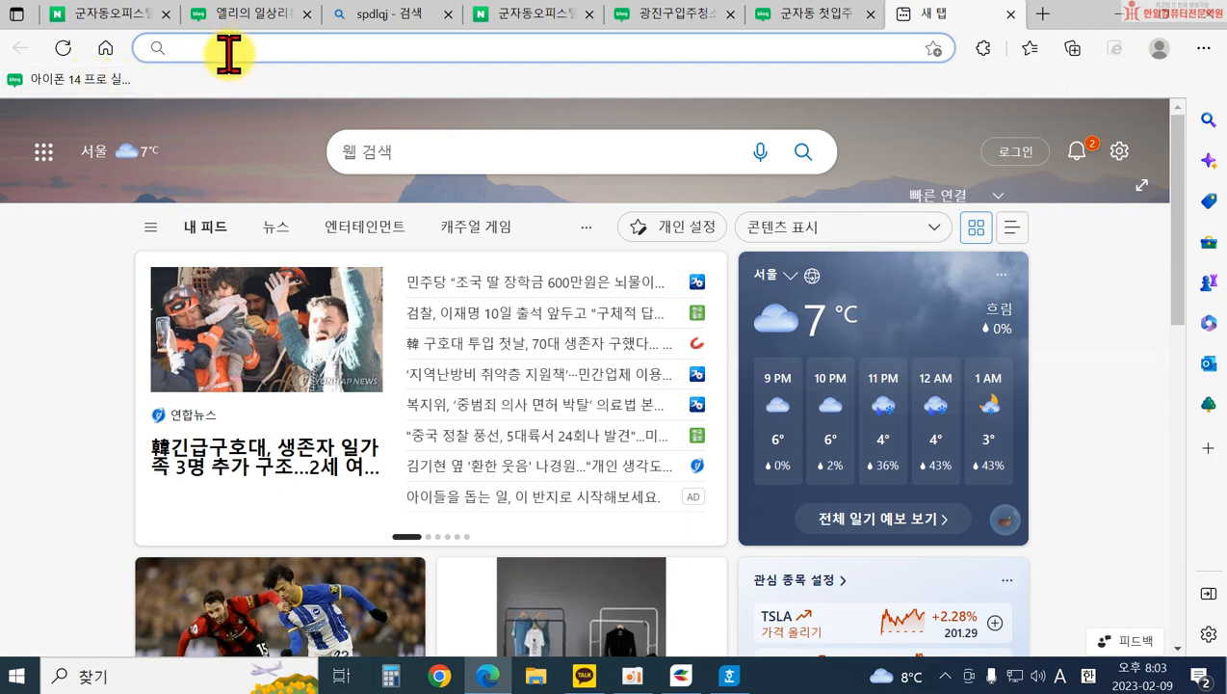
text(alflzosqjtm)
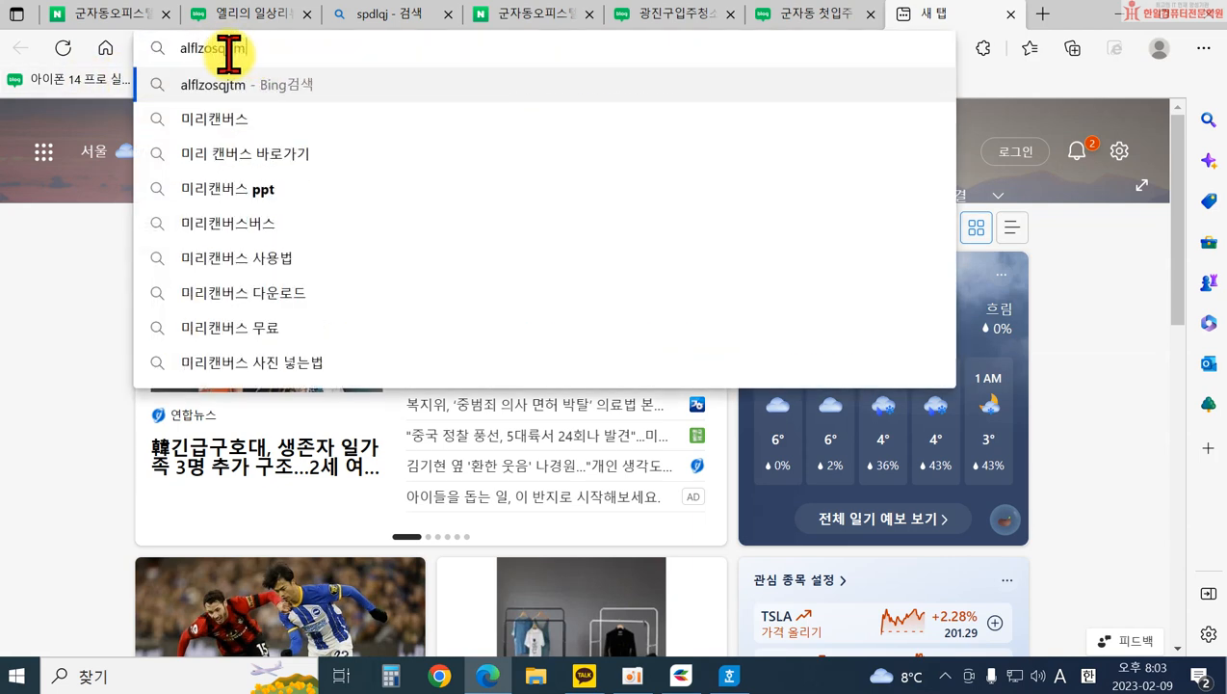
key(Return)
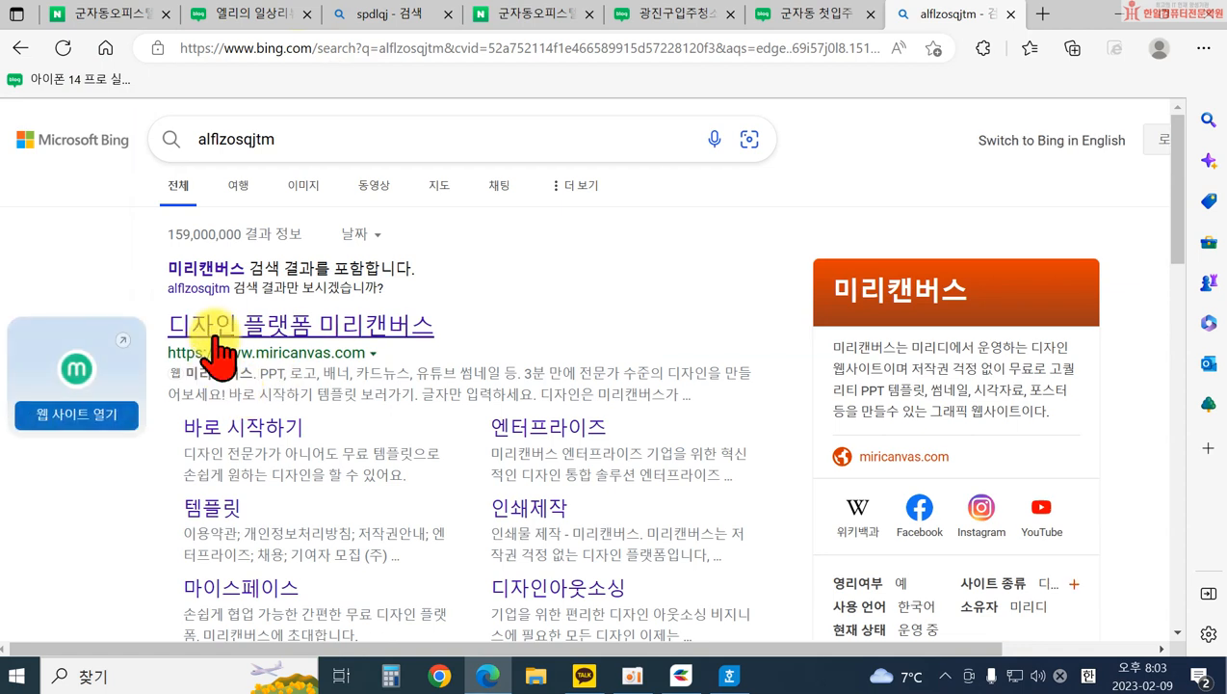
click(219, 325)
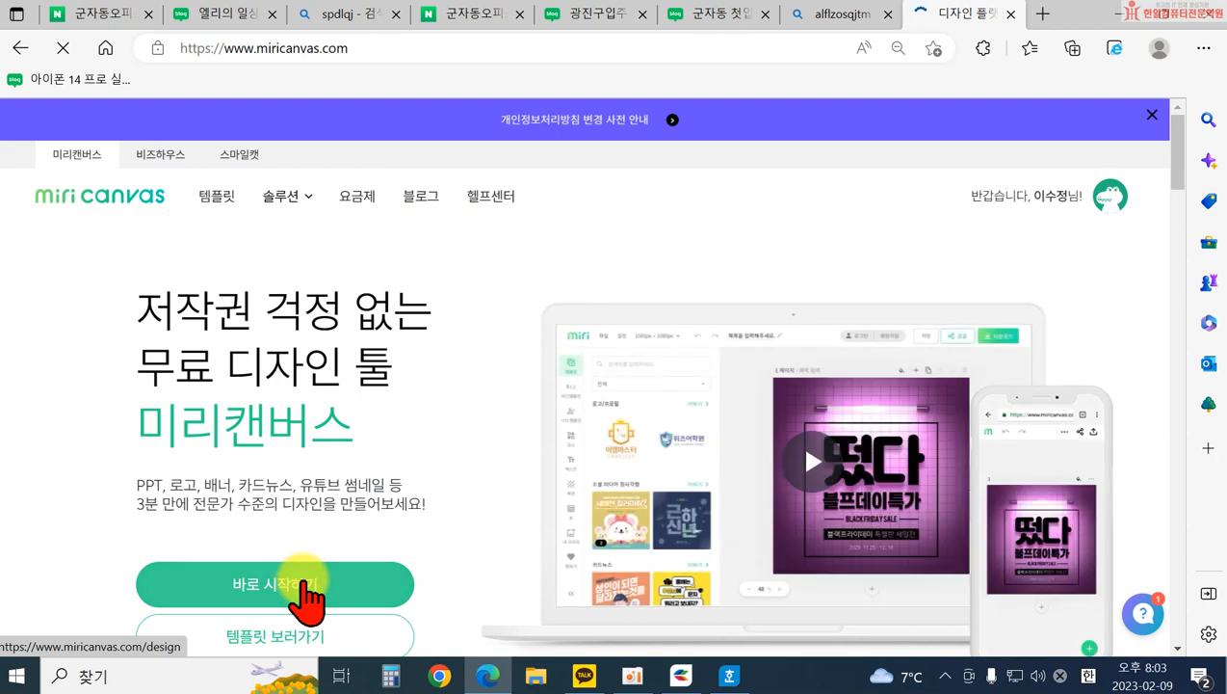
click(304, 582)
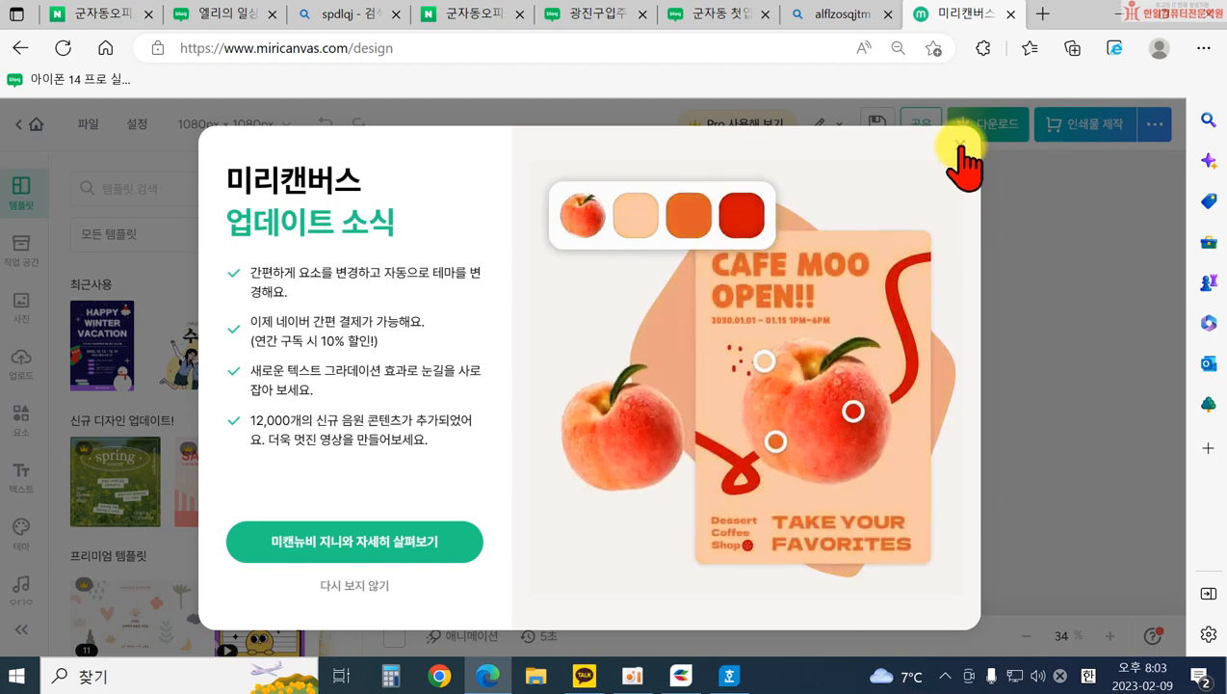
click(961, 142)
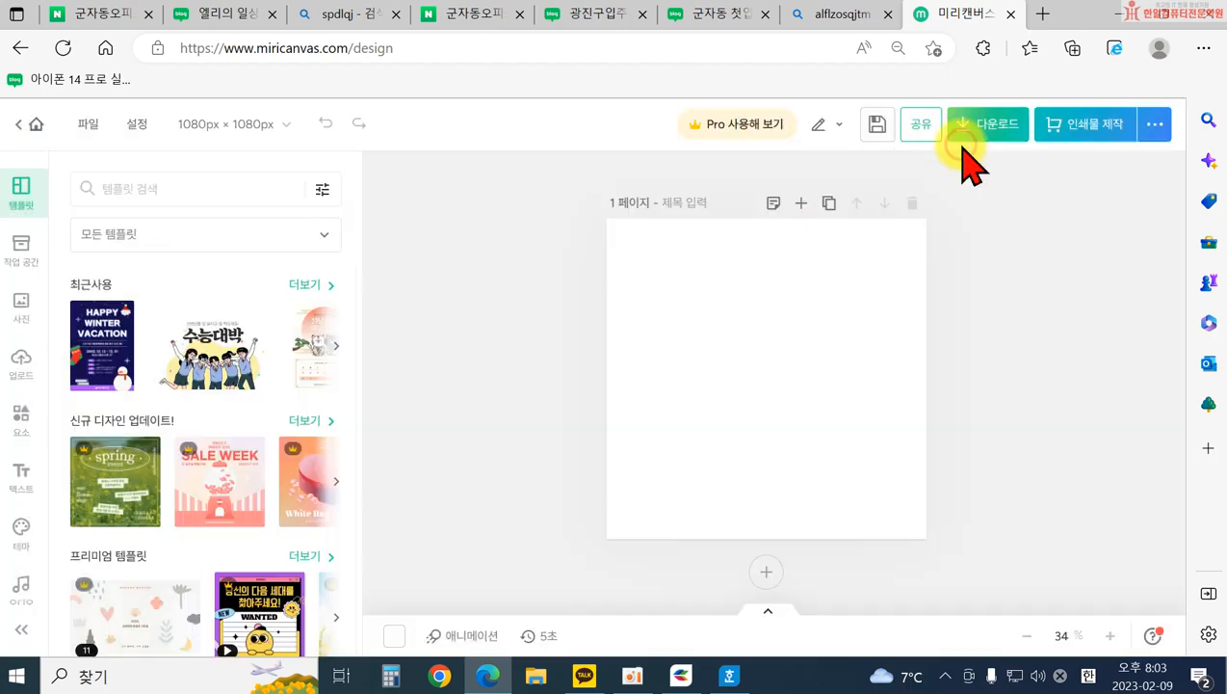
- Set the design's canvas to a custom size of 966 × 600 px
click(207, 128)
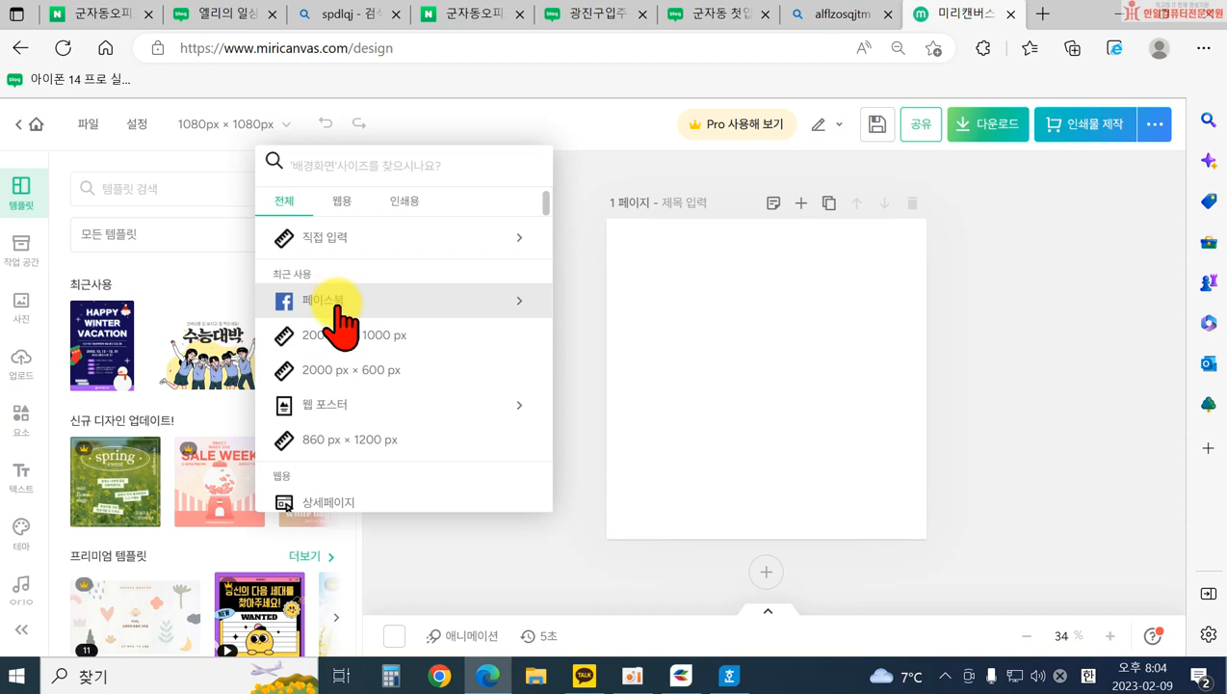
click(333, 252)
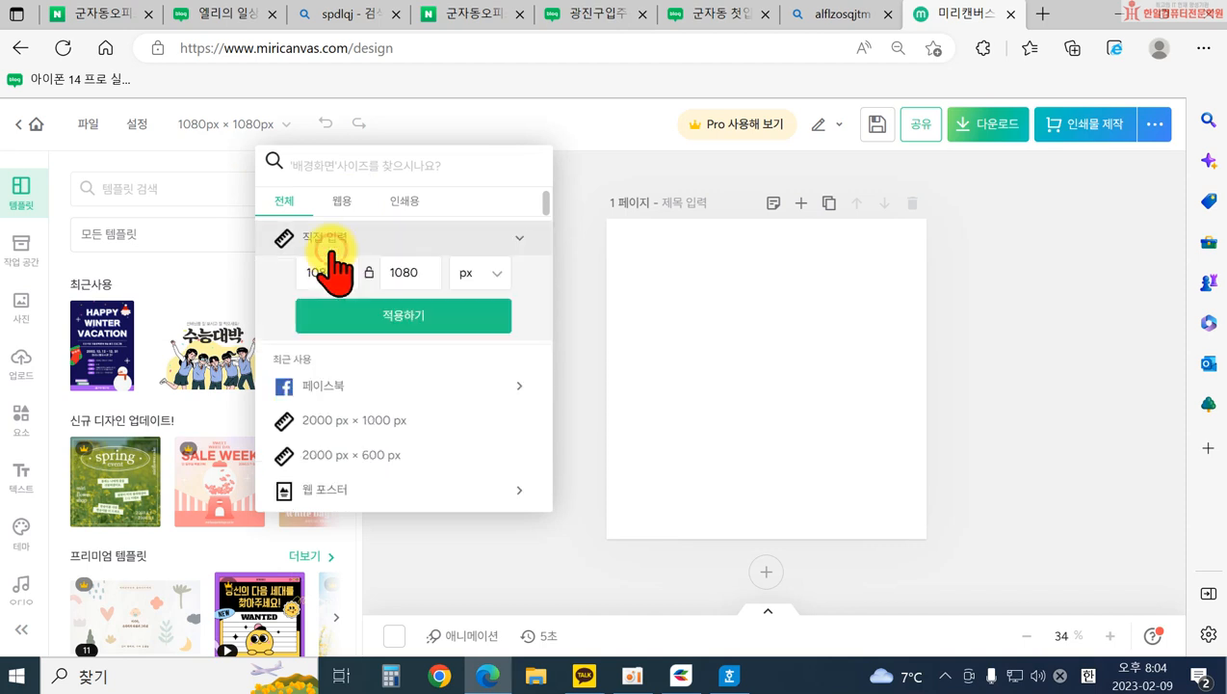
click(344, 273)
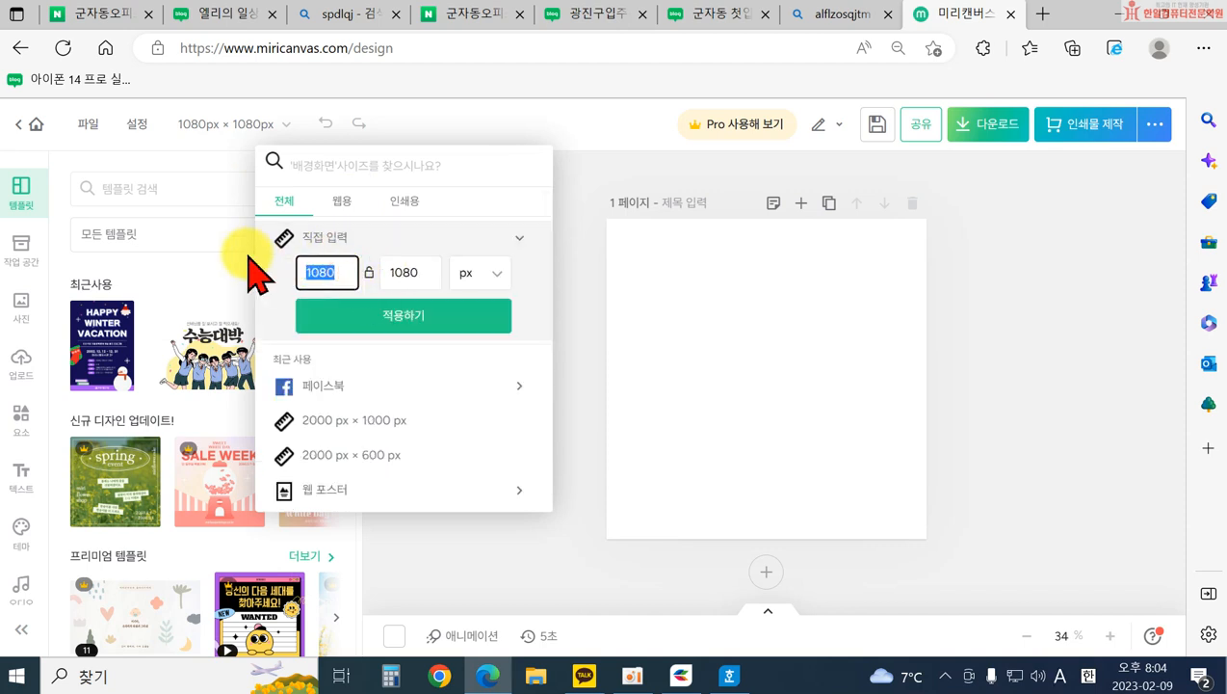
text(966)
click(431, 272)
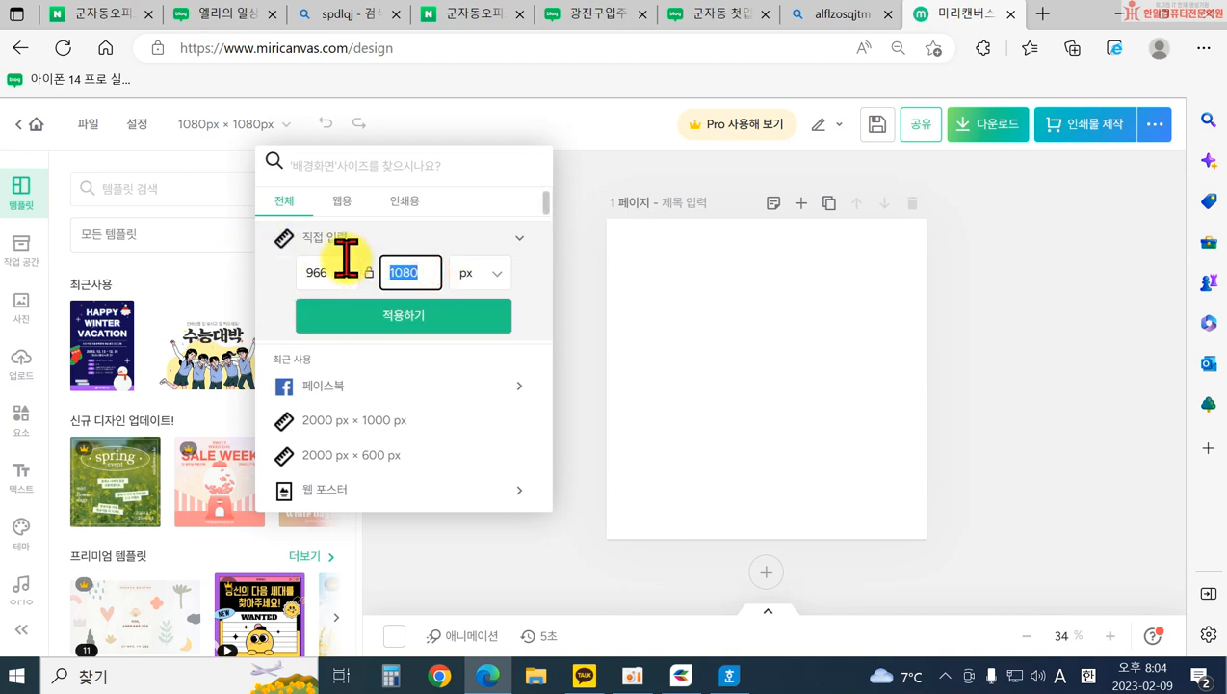
text(60)
click(405, 318)
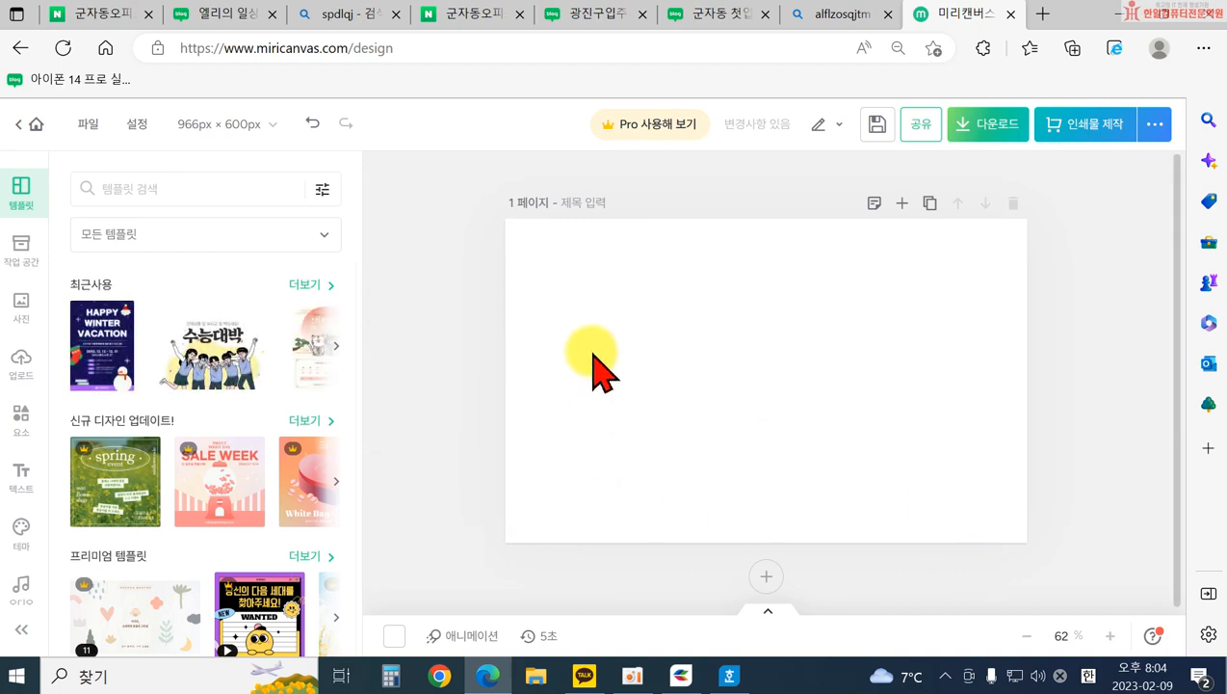
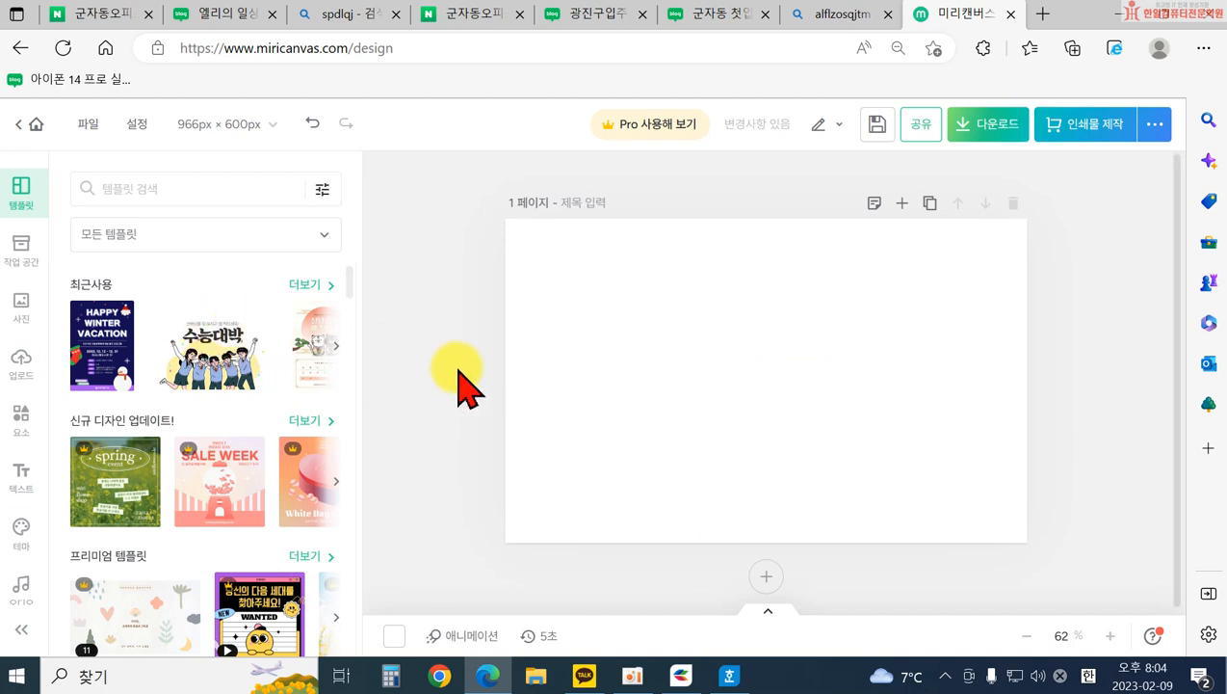
- Try the MONO FLOWER template from the 꽃 template search on the blank page, and undo it
click(115, 189)
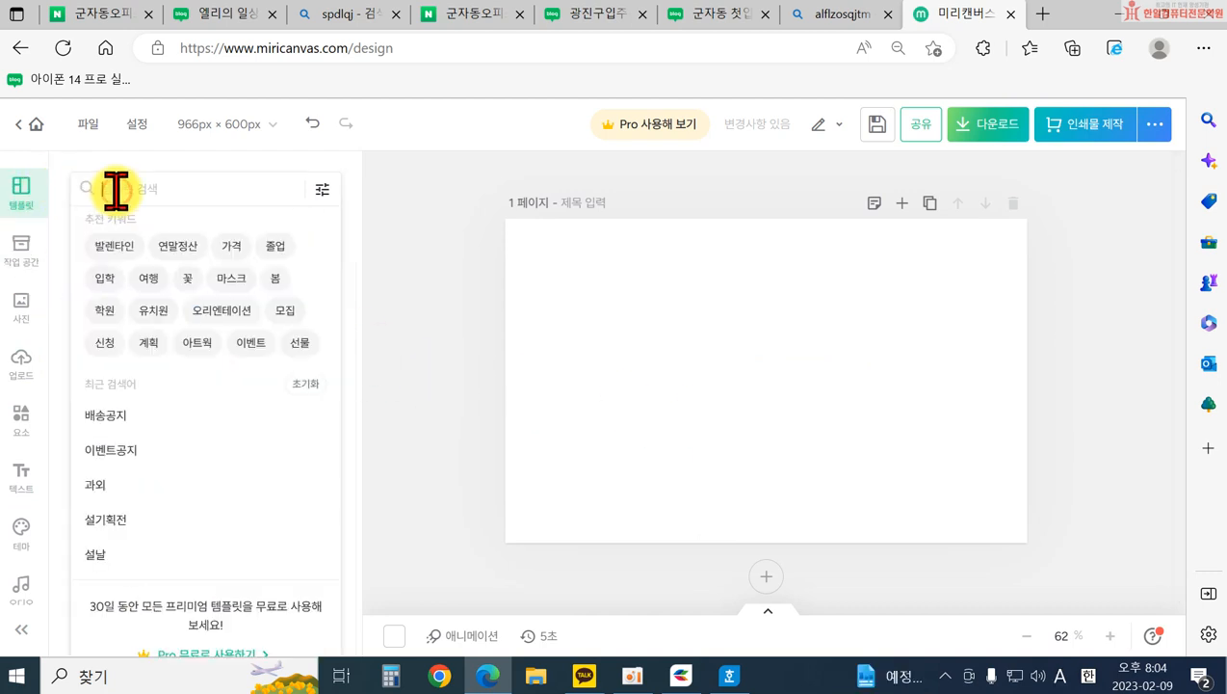
click(188, 278)
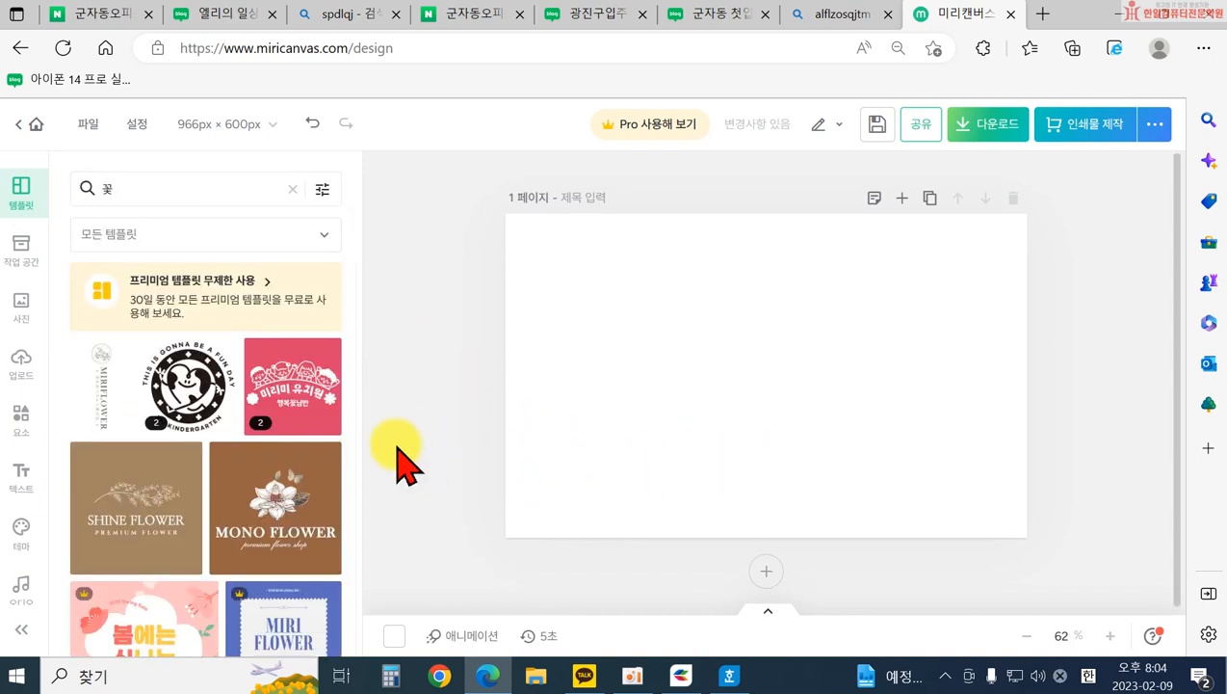
scroll(273, 499, down, 1)
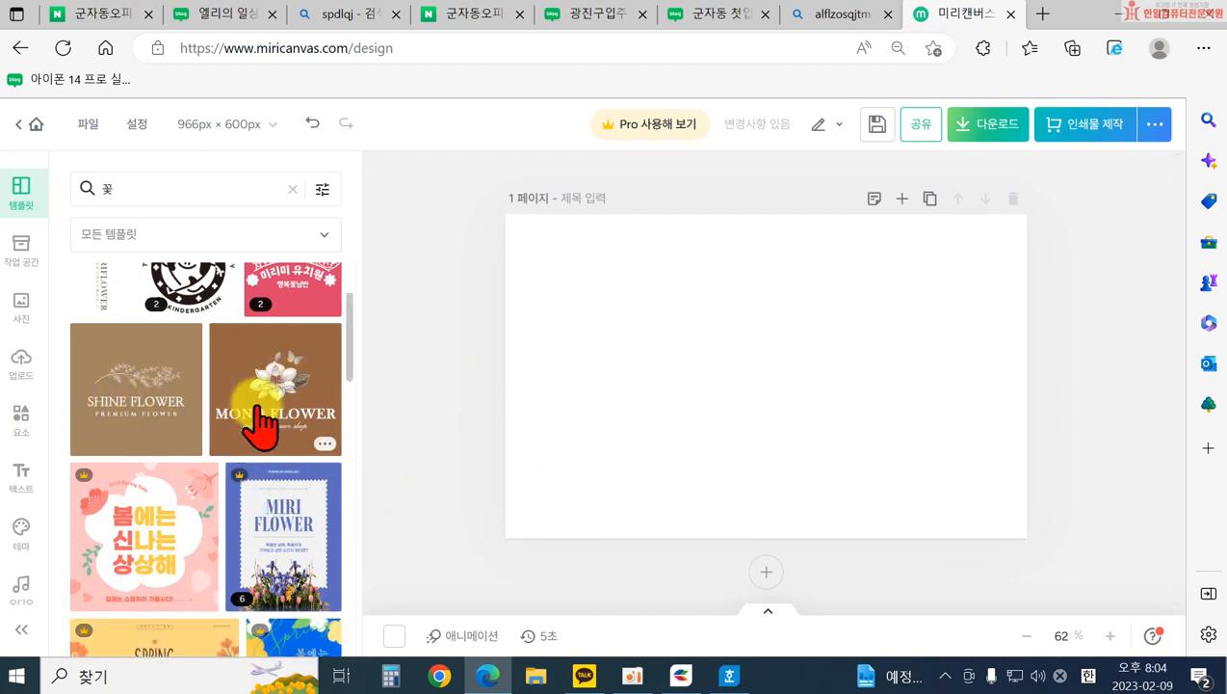
scroll(272, 414, up, 1)
click(267, 488)
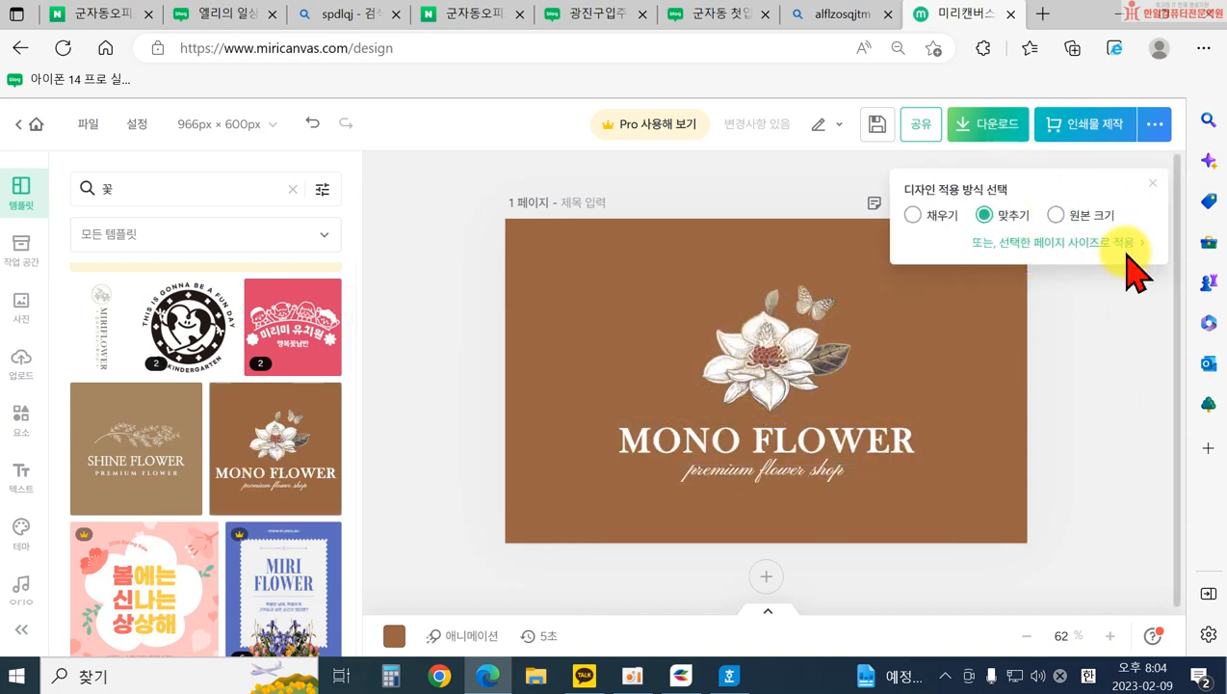
click(1153, 183)
click(631, 453)
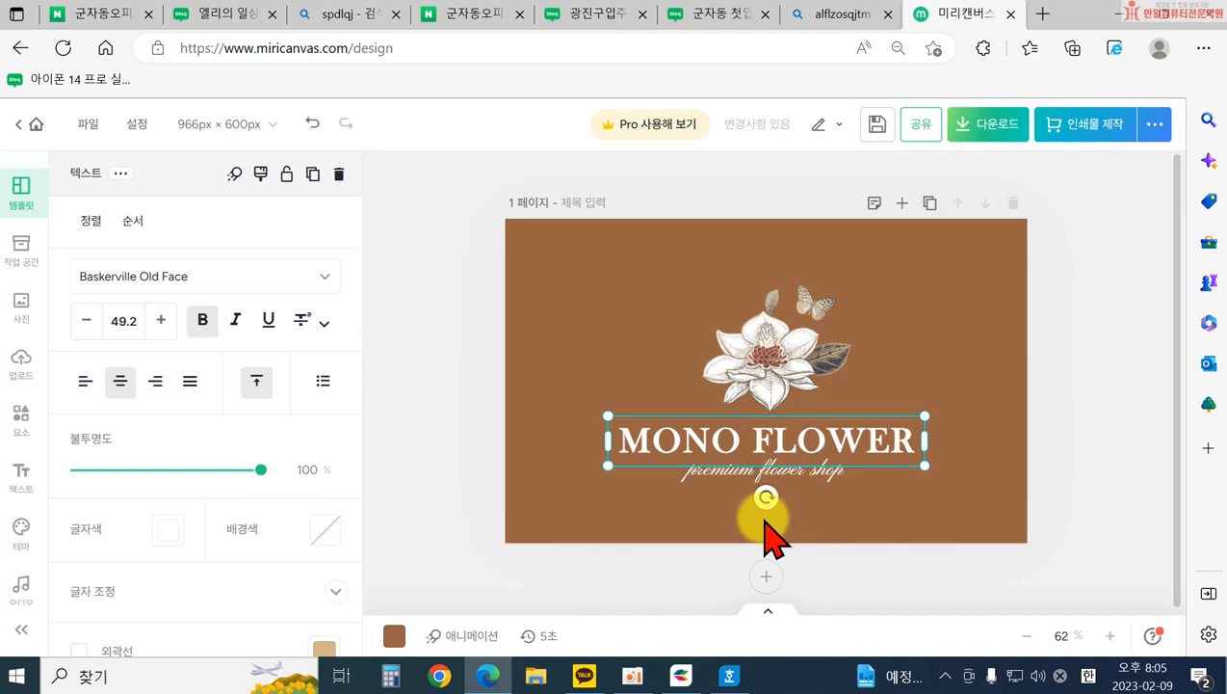
key(ctrl+z)
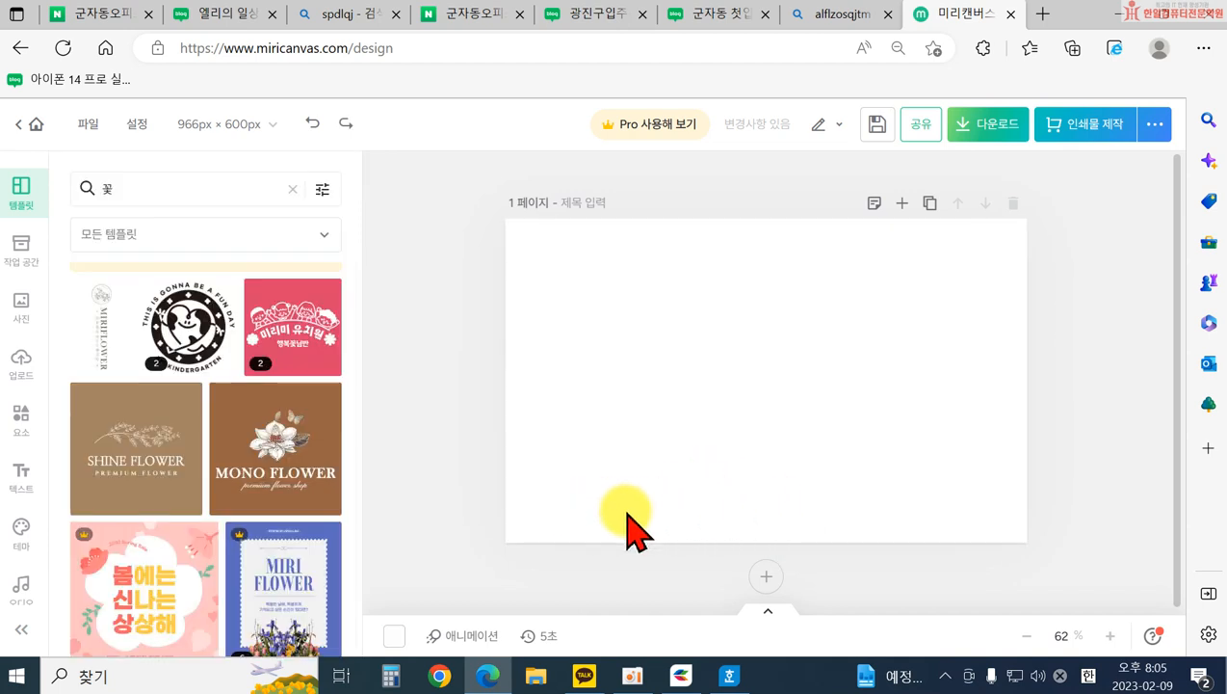
- Add a square frame from 기본 프레임 and reshape it into a full-height column about 266 px wide, right of the page's centre
click(23, 422)
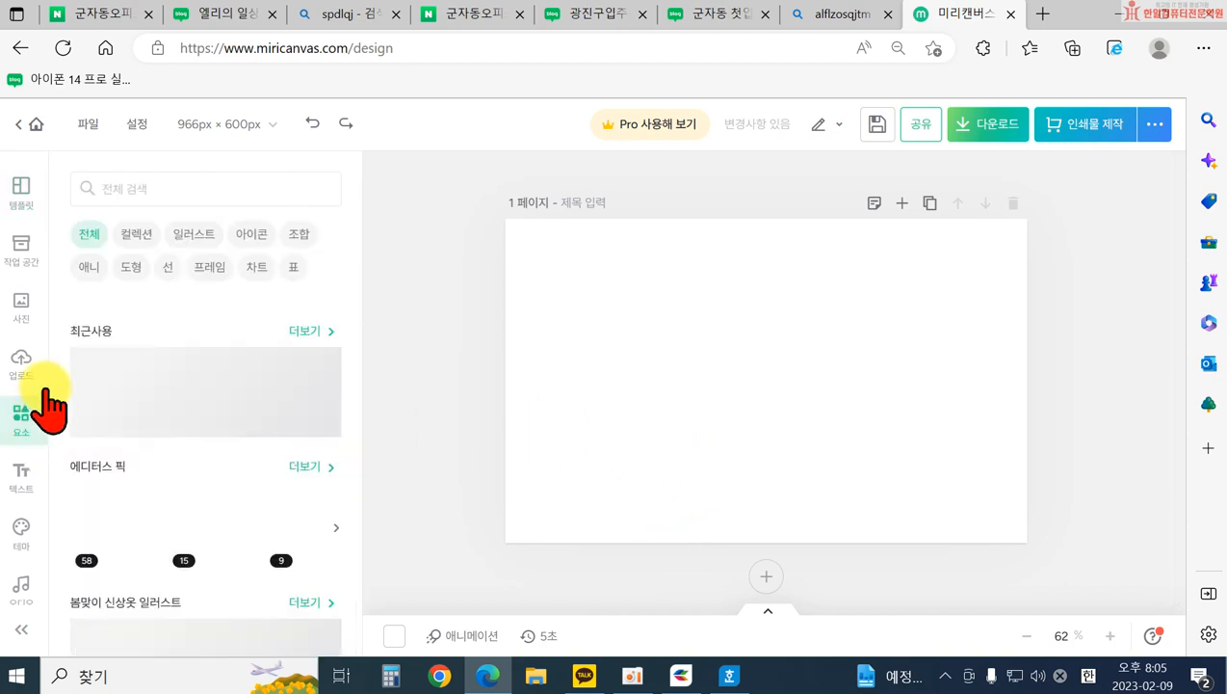
click(212, 273)
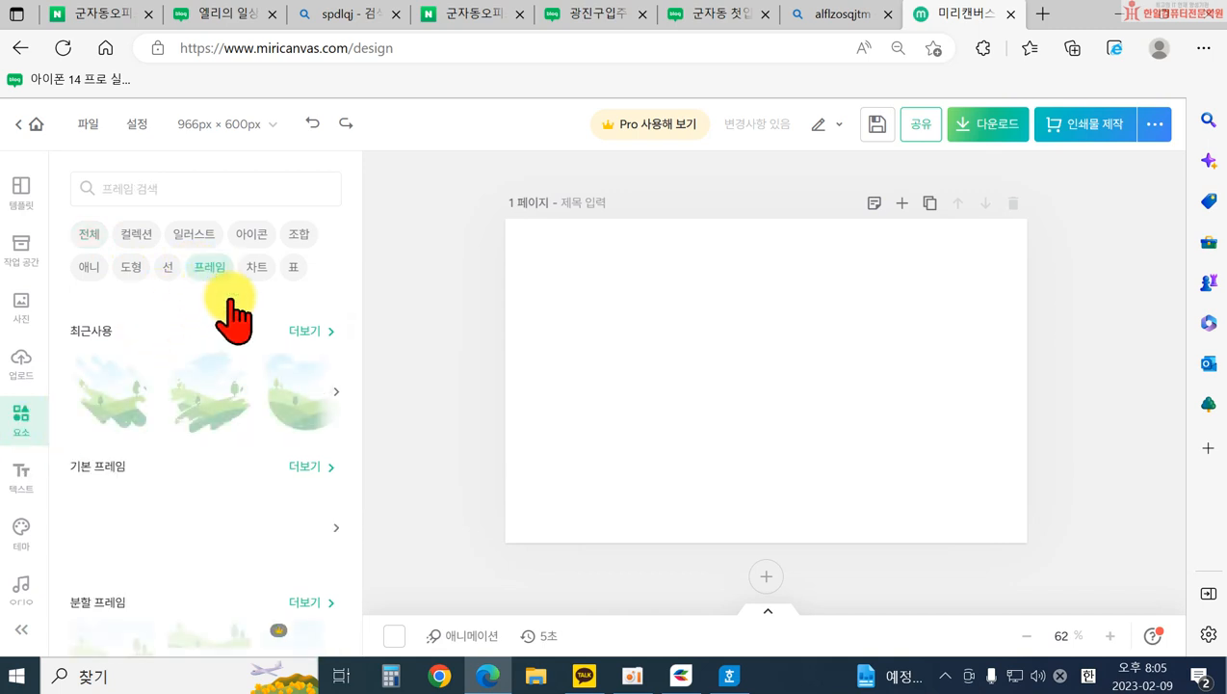
scroll(134, 520, down, 1)
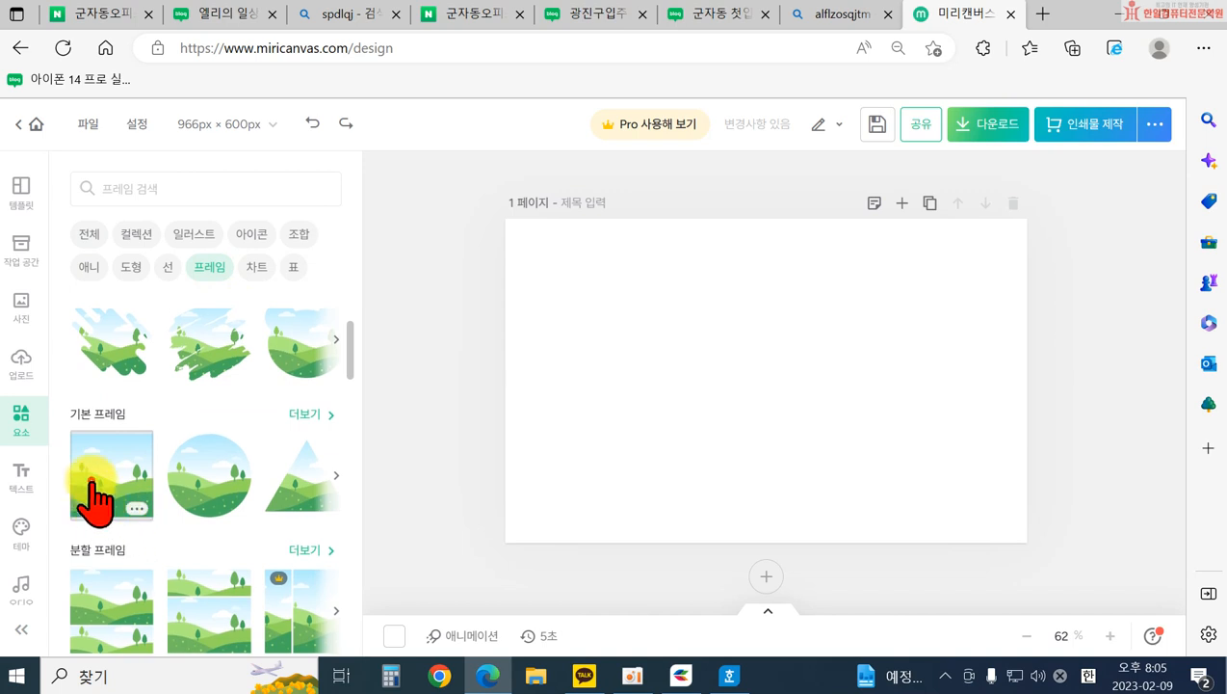
click(93, 496)
drag(767, 351, 847, 298)
drag(942, 424, 865, 477)
drag(838, 419, 830, 535)
drag(940, 384, 814, 363)
drag(878, 542, 878, 542)
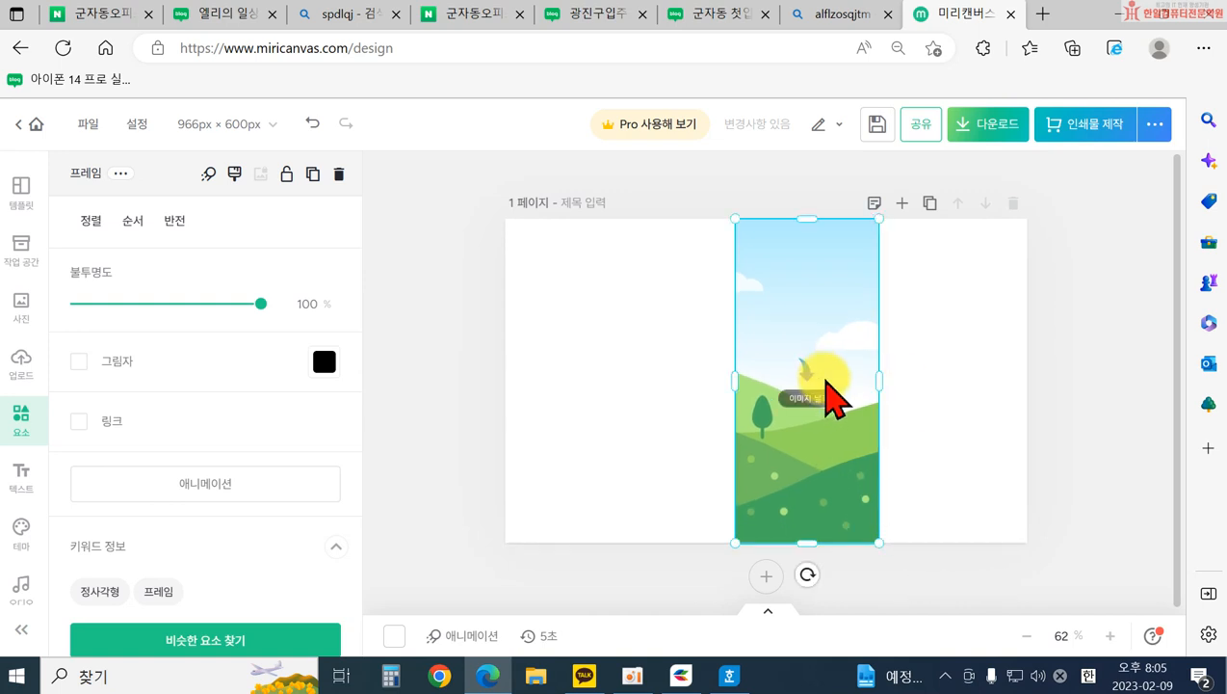
- Place two shortened copies of the tall frame, one above the other, along the page's right edge
drag(841, 353, 986, 352)
drag(955, 542, 964, 416)
drag(940, 343, 941, 536)
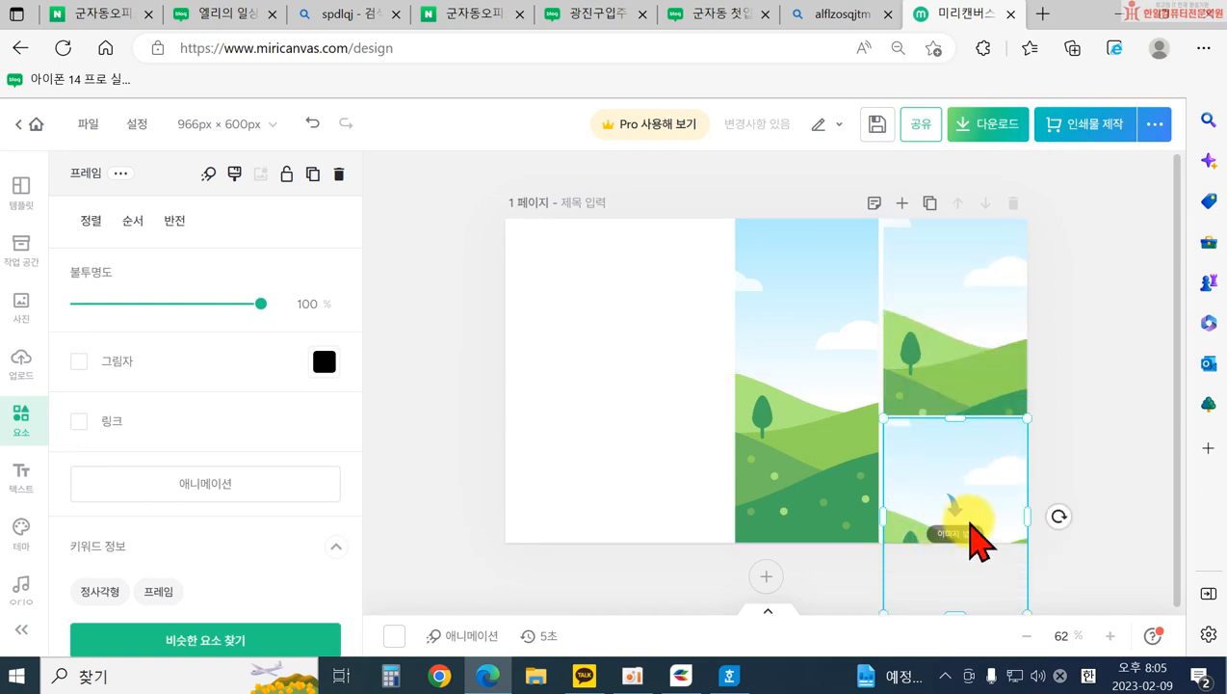
- Fit the lower right frame into the space beneath the upper one, leaving a narrow gap and ending at the page's bottom edge
drag(947, 433, 953, 576)
drag(939, 370, 959, 493)
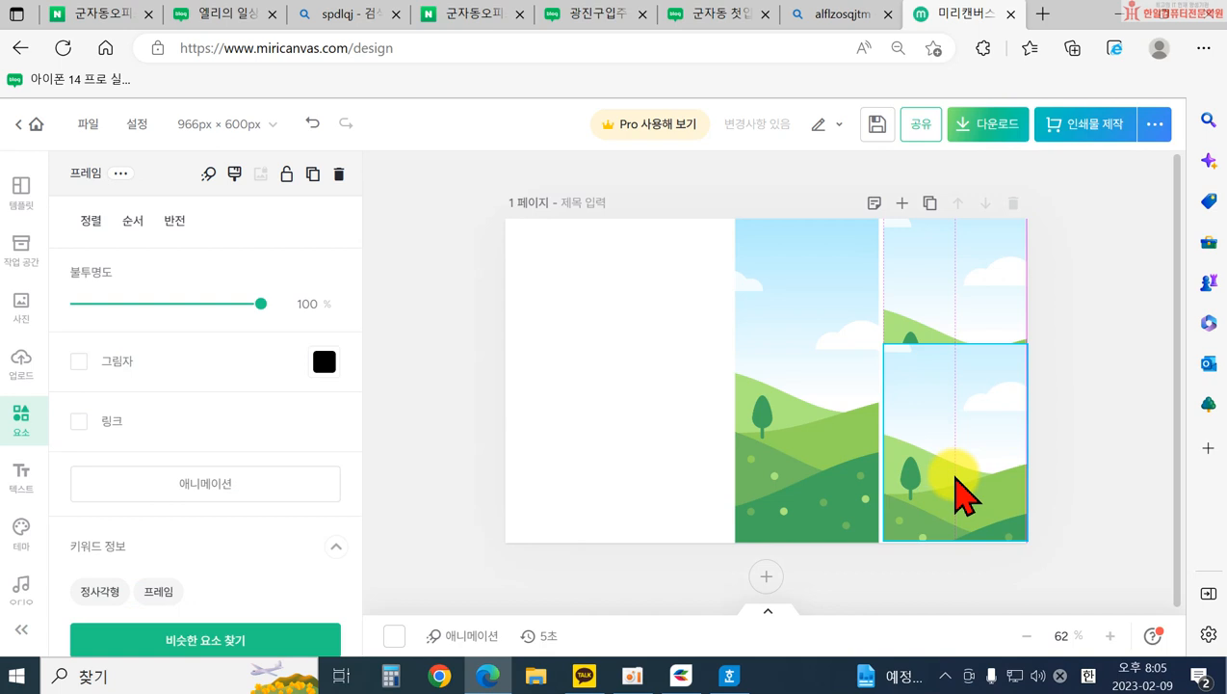
drag(957, 344, 951, 415)
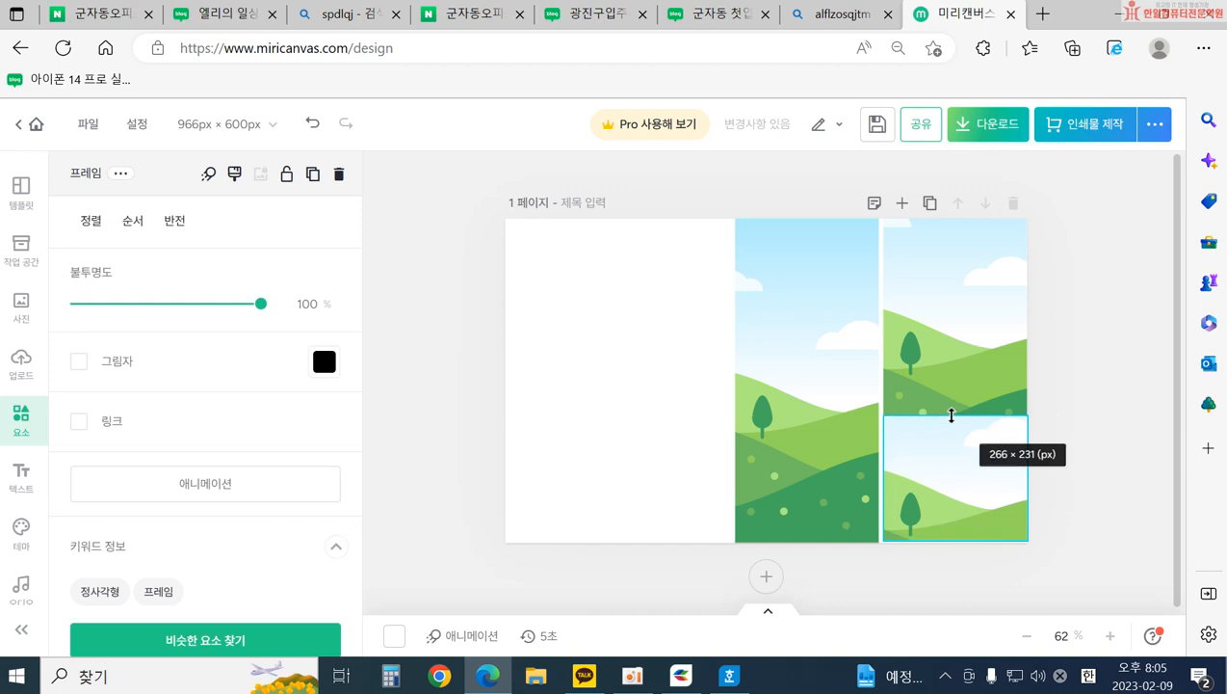
drag(951, 415, 952, 418)
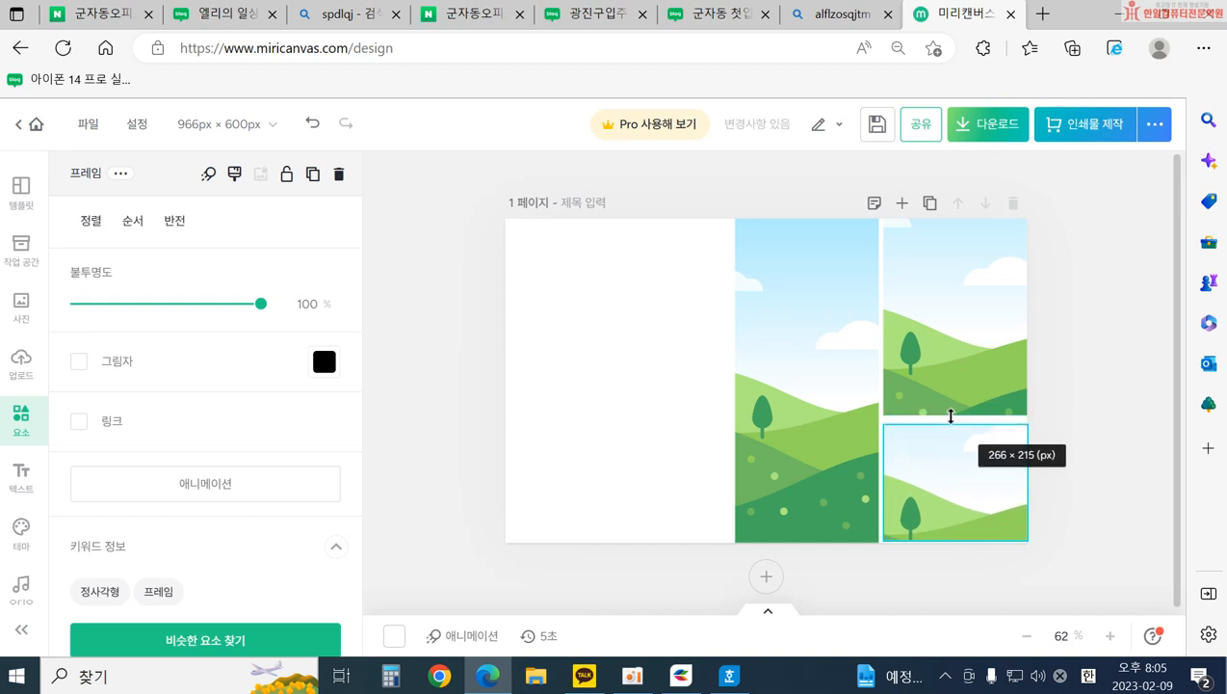
drag(947, 416, 945, 415)
drag(947, 541, 946, 533)
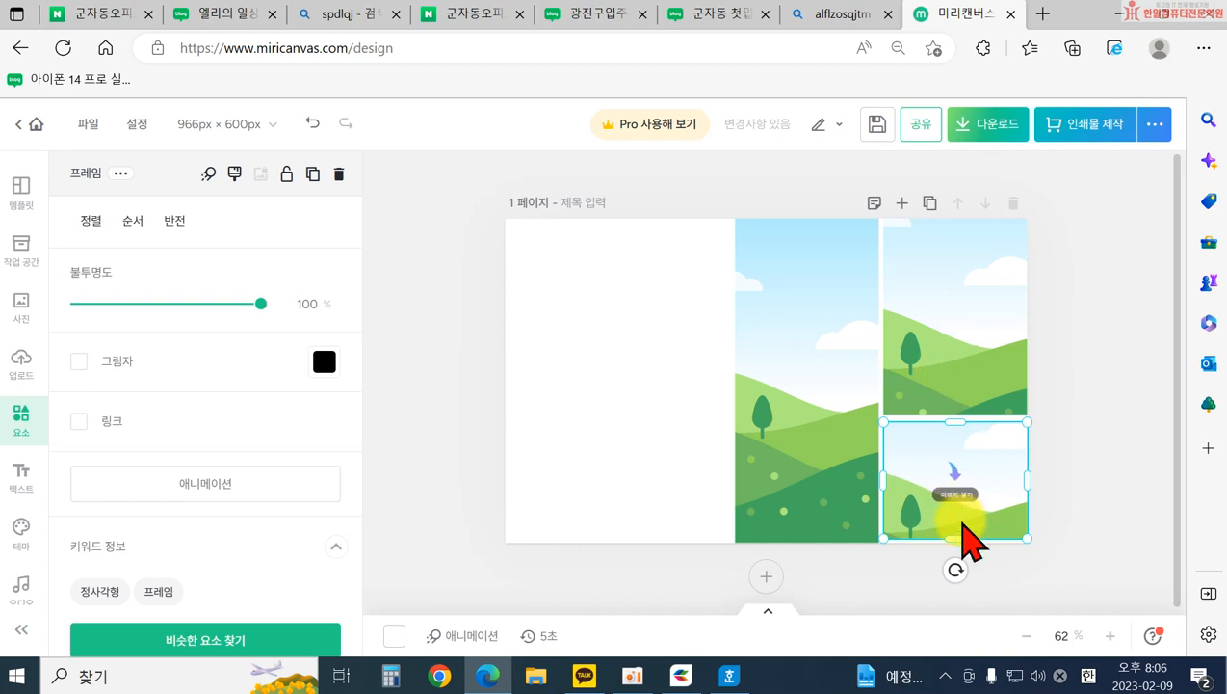
drag(957, 529, 957, 540)
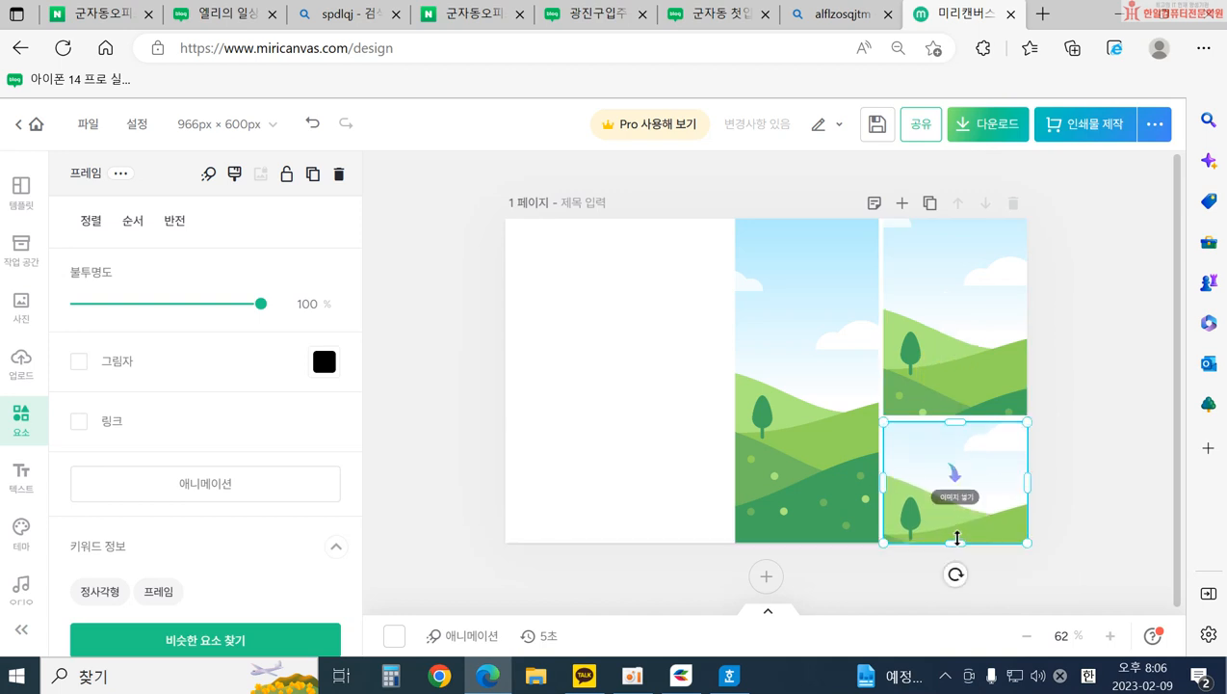
click(946, 393)
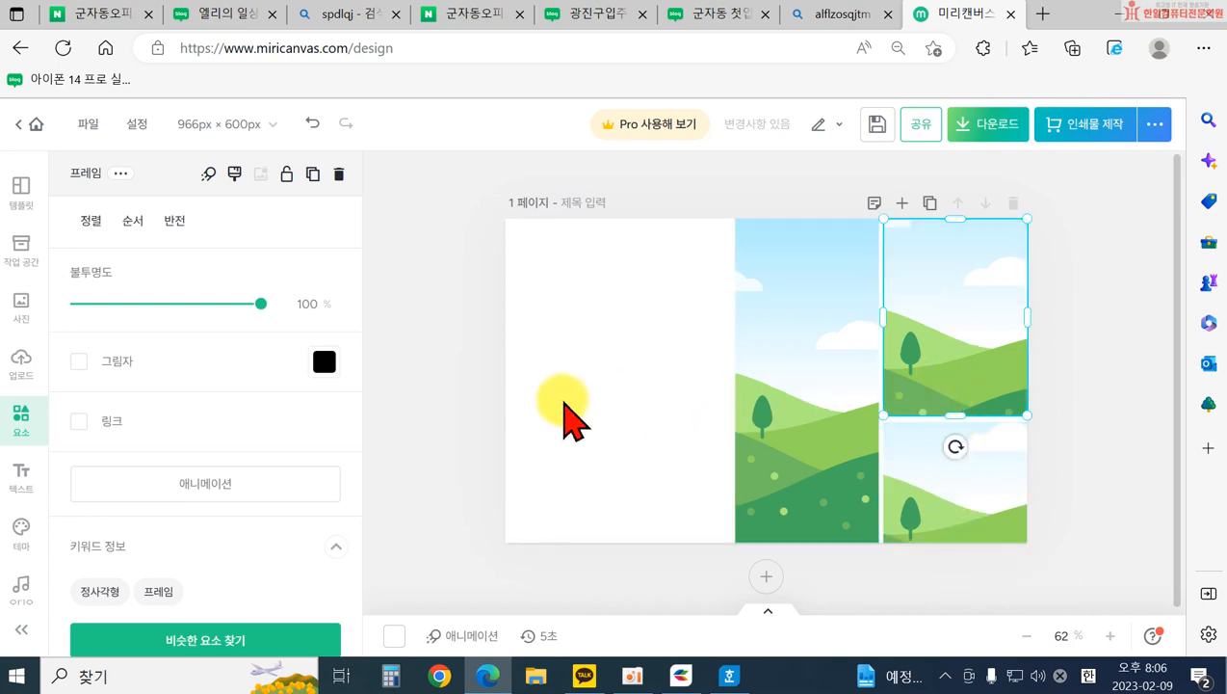
click(562, 400)
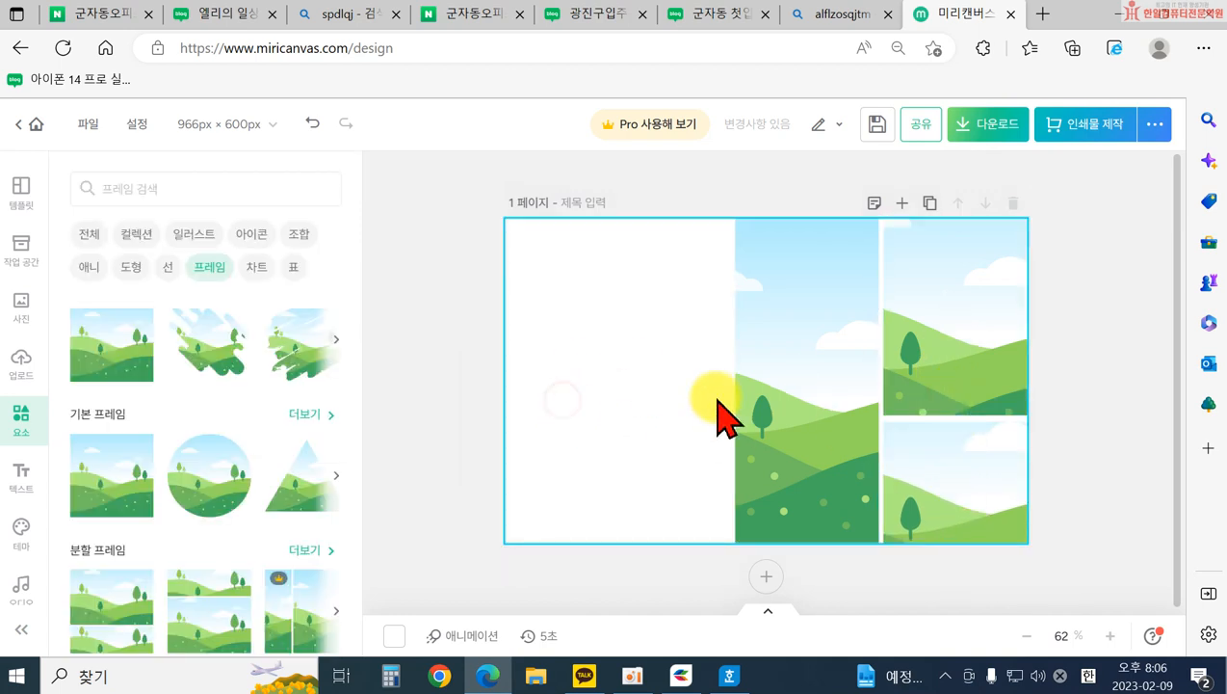
- Fill the tall frame with the fruit and vegetable basket photo from the 공공누리 photo collection
click(21, 362)
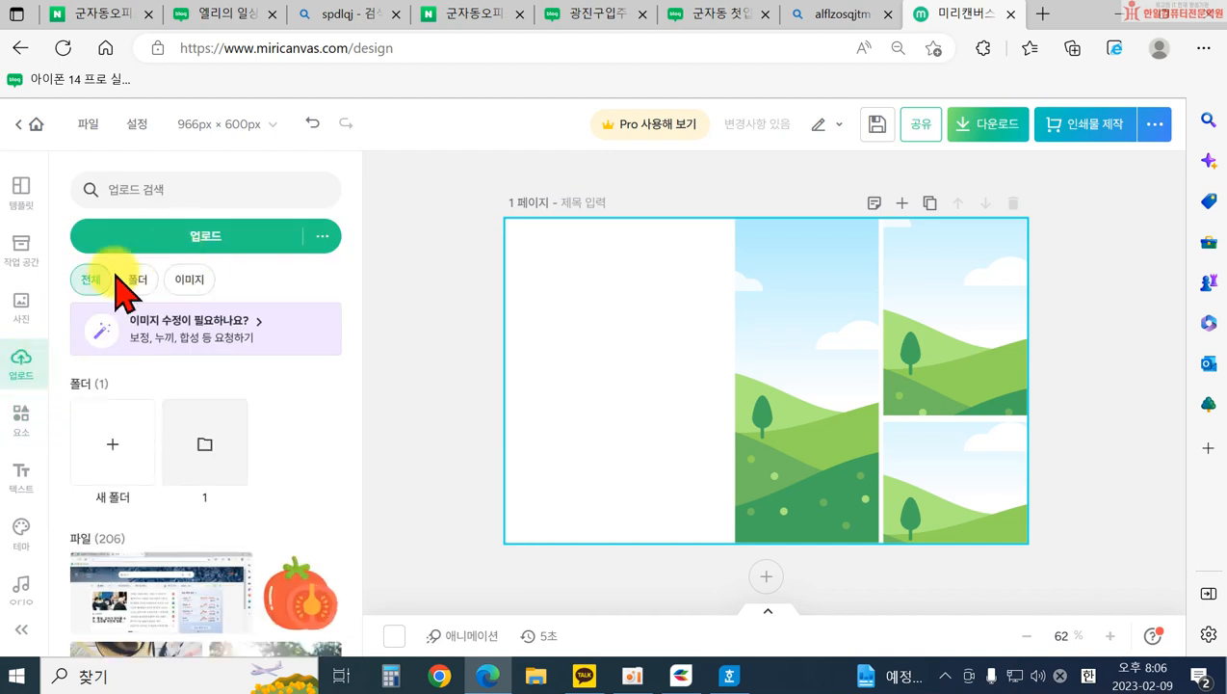
click(21, 306)
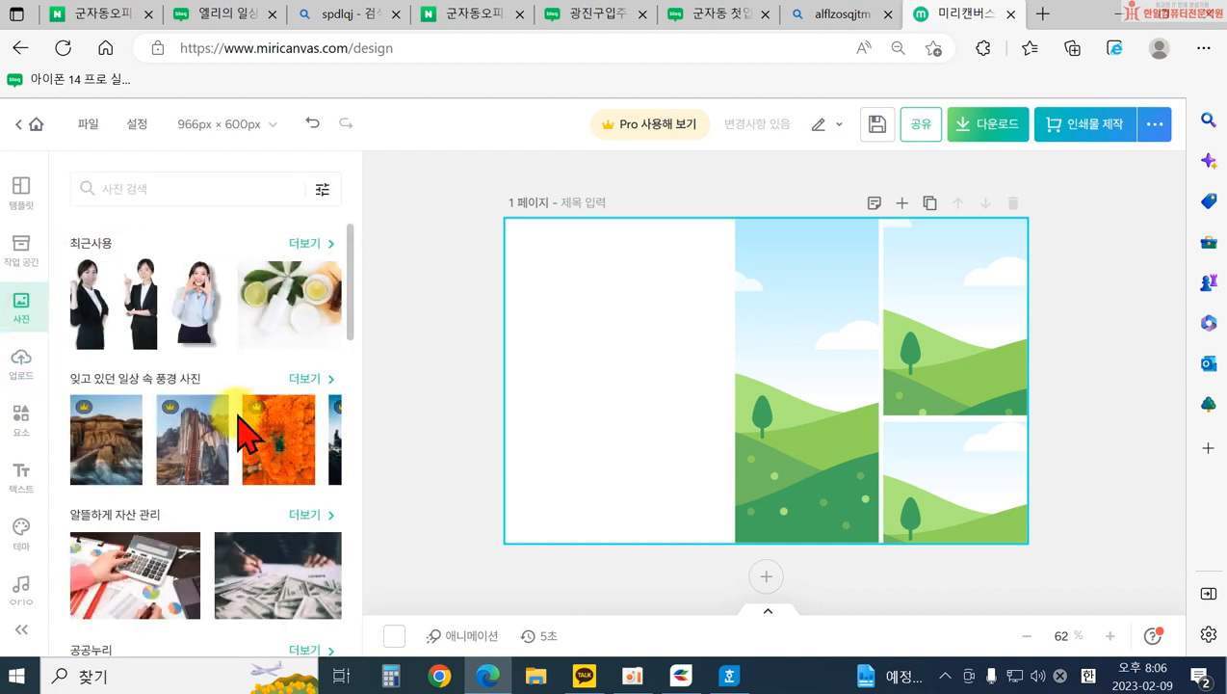
scroll(280, 509, down, 3)
scroll(270, 453, down, 3)
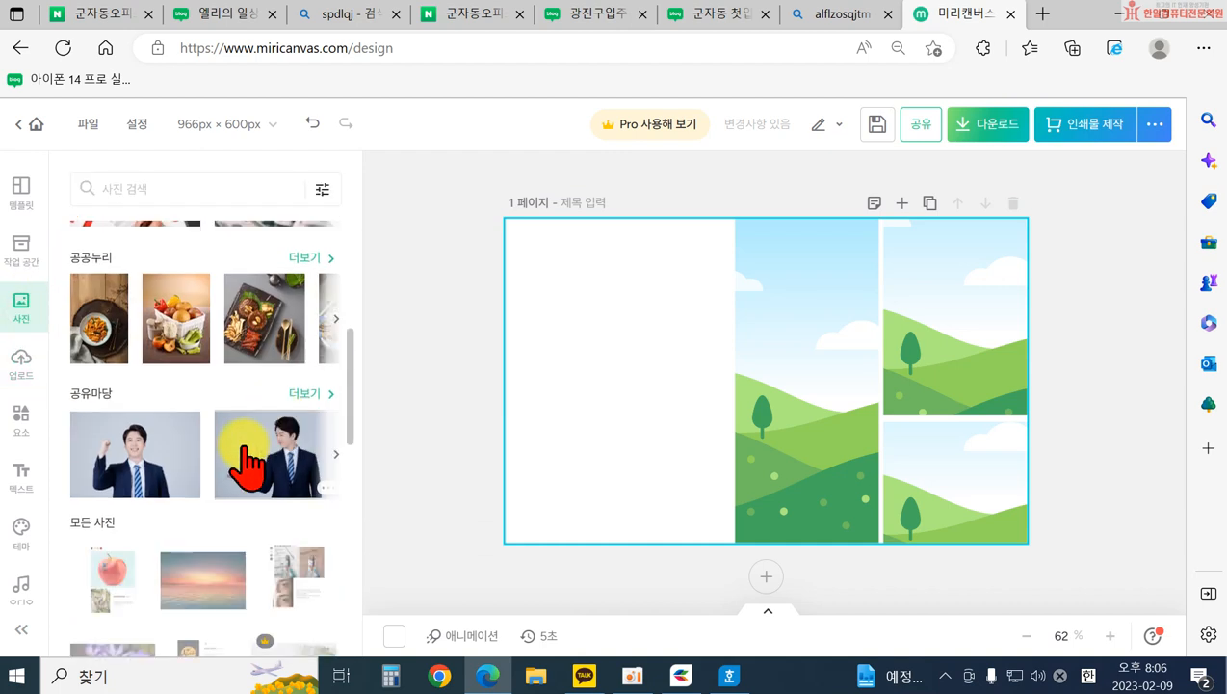
scroll(125, 462, down, 2)
scroll(170, 357, up, 2)
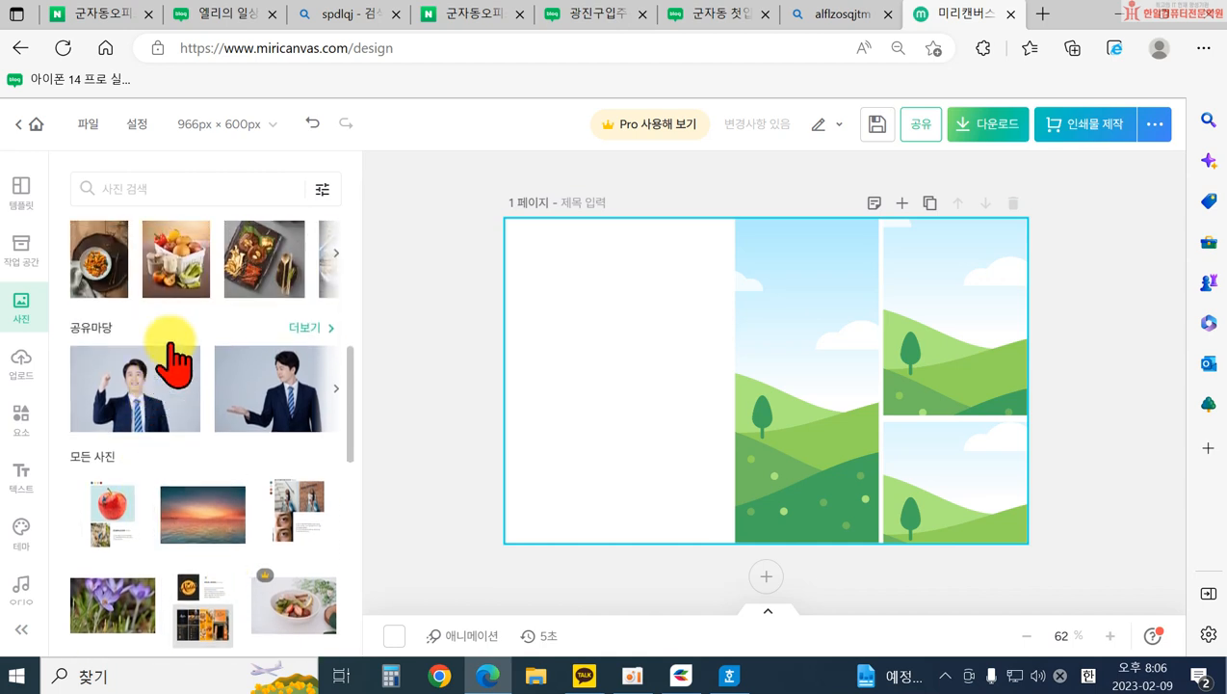
drag(172, 271, 792, 450)
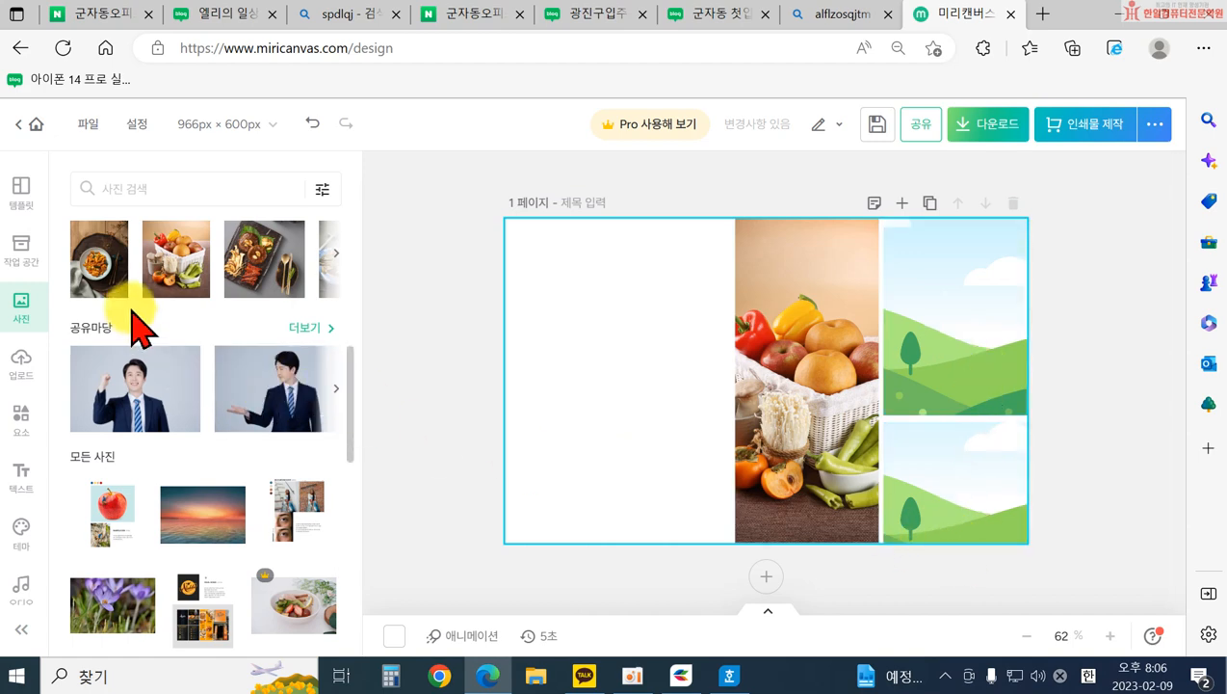
- Upload the image file 20230112_192831 from the computer
scroll(240, 503, down, 2)
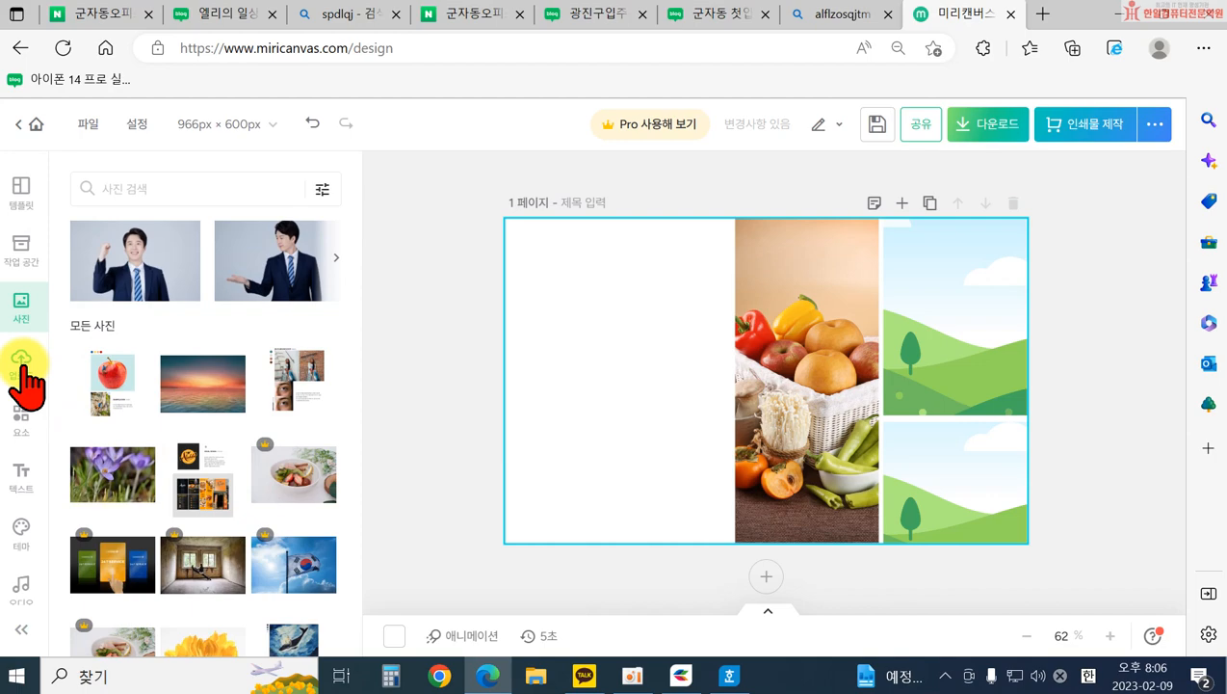
click(21, 361)
click(159, 239)
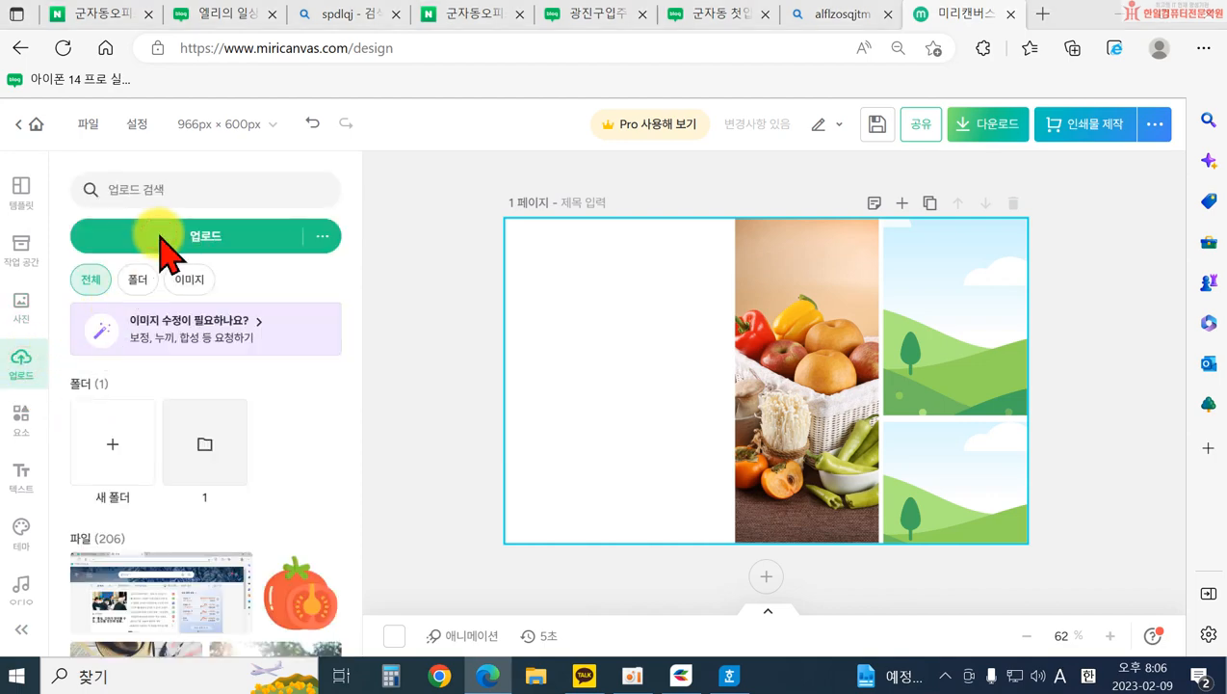
scroll(598, 366, down, 5)
scroll(622, 366, up, 3)
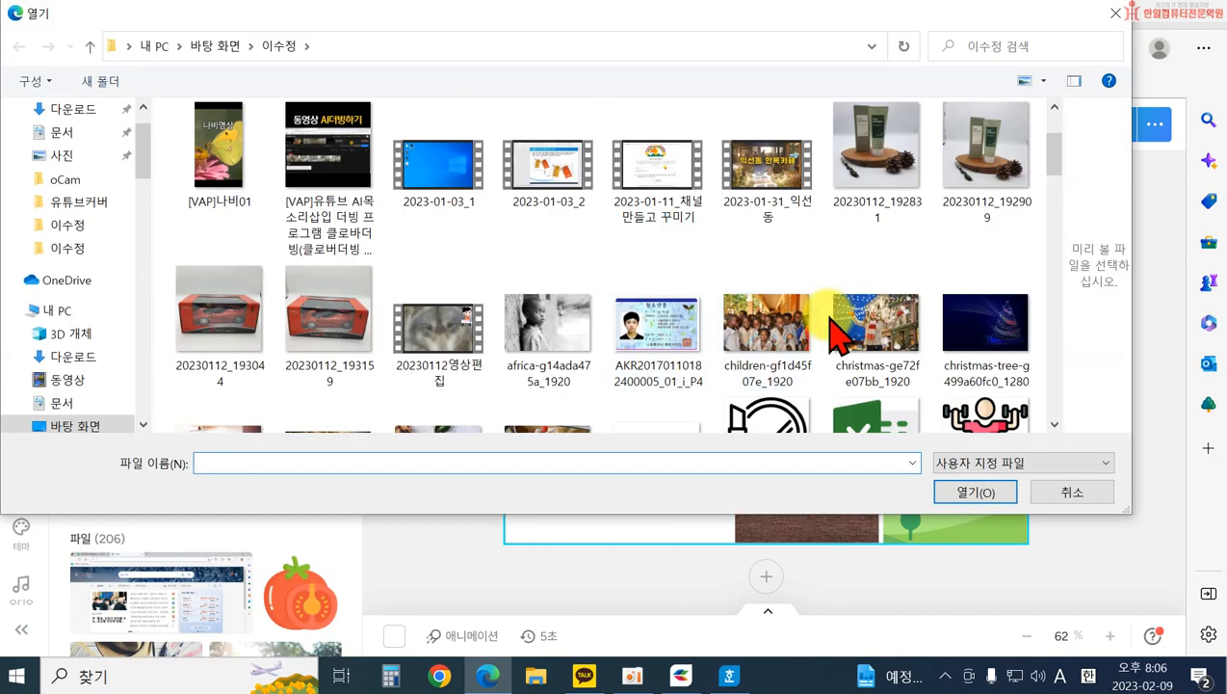
click(885, 220)
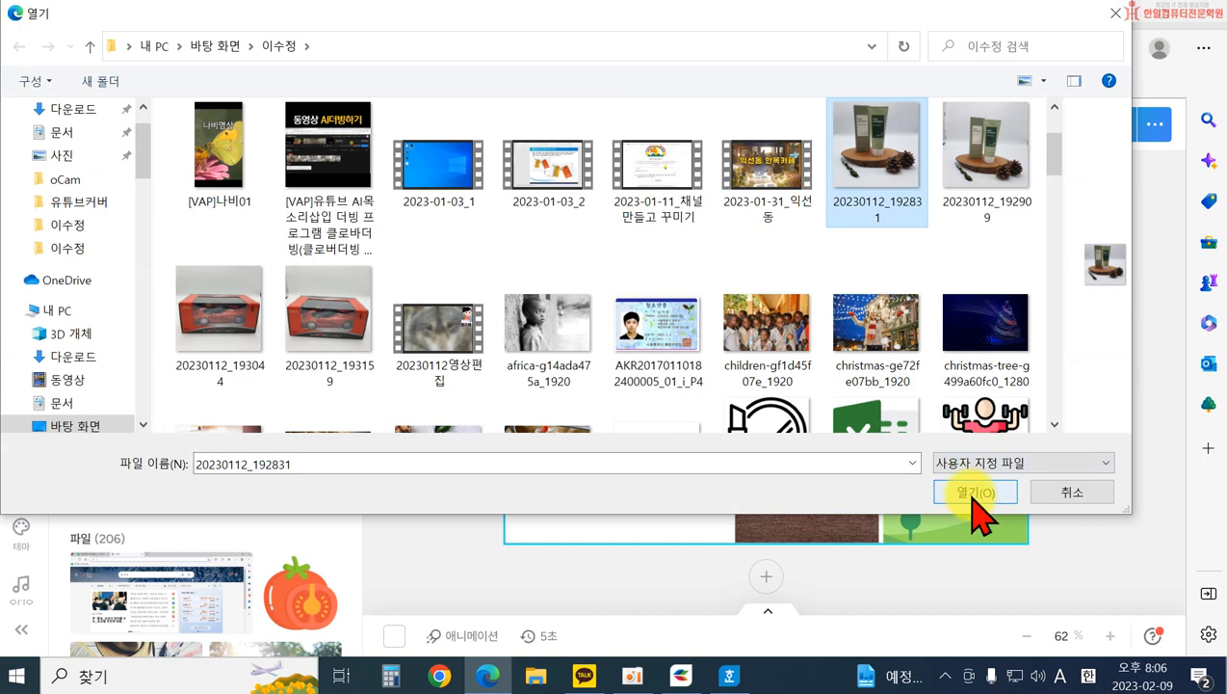
click(972, 499)
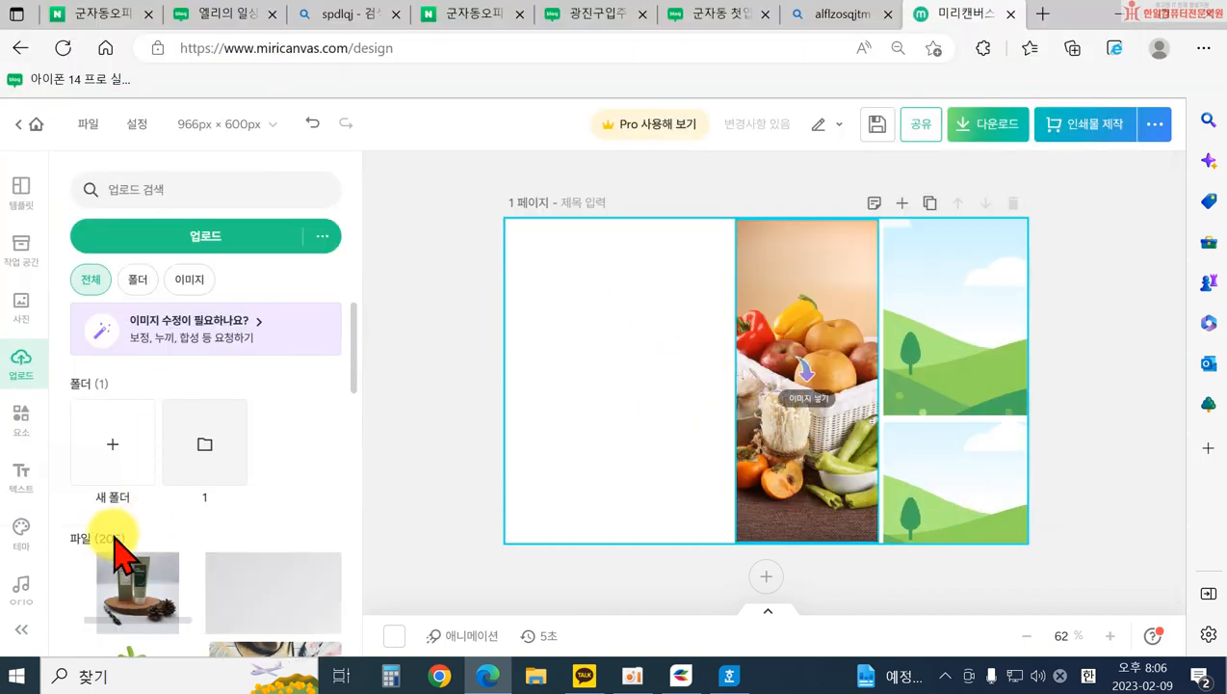
- Put the uploaded product photo into the lower right frame and adjust its position inside the frame
drag(132, 587, 973, 472)
double_click(989, 486)
drag(989, 470, 990, 485)
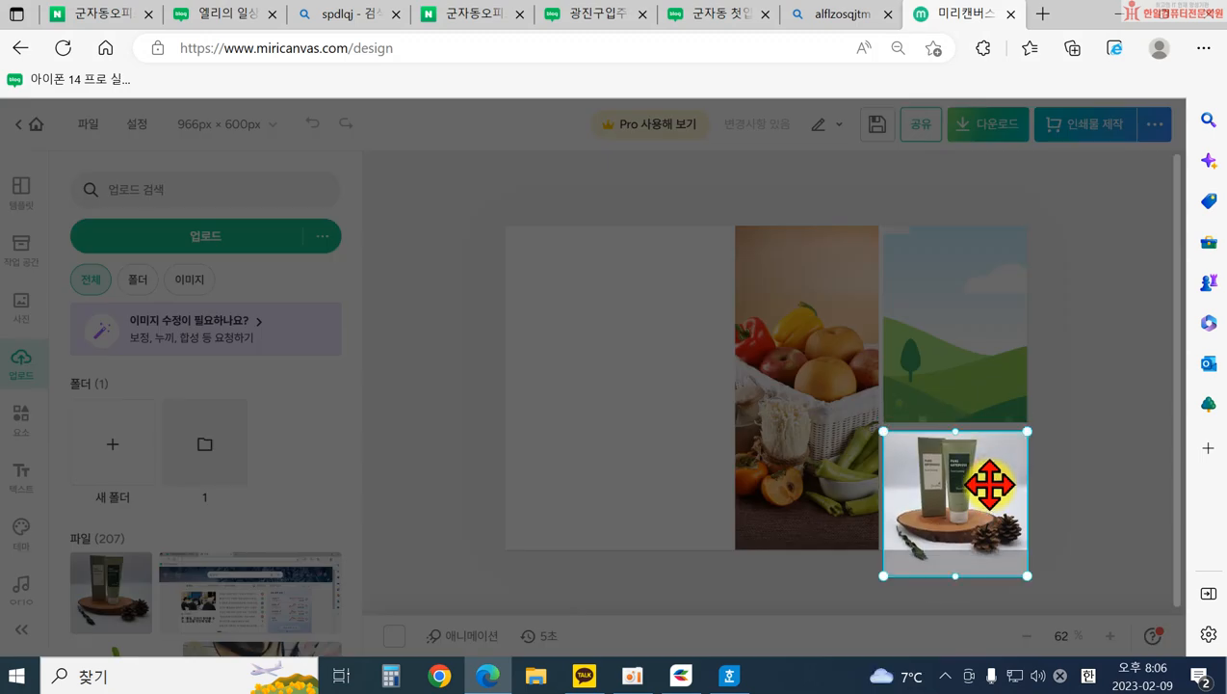
click(1111, 469)
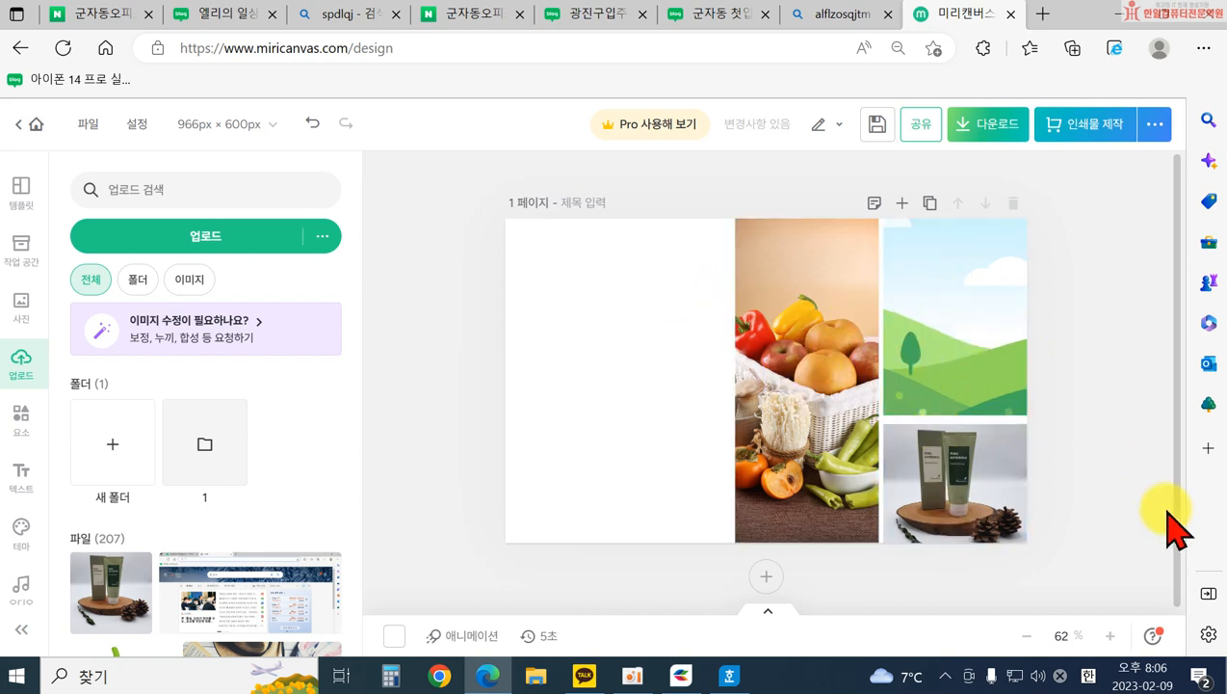
- Try removing the product photo from the lower right frame, and undo it
click(982, 474)
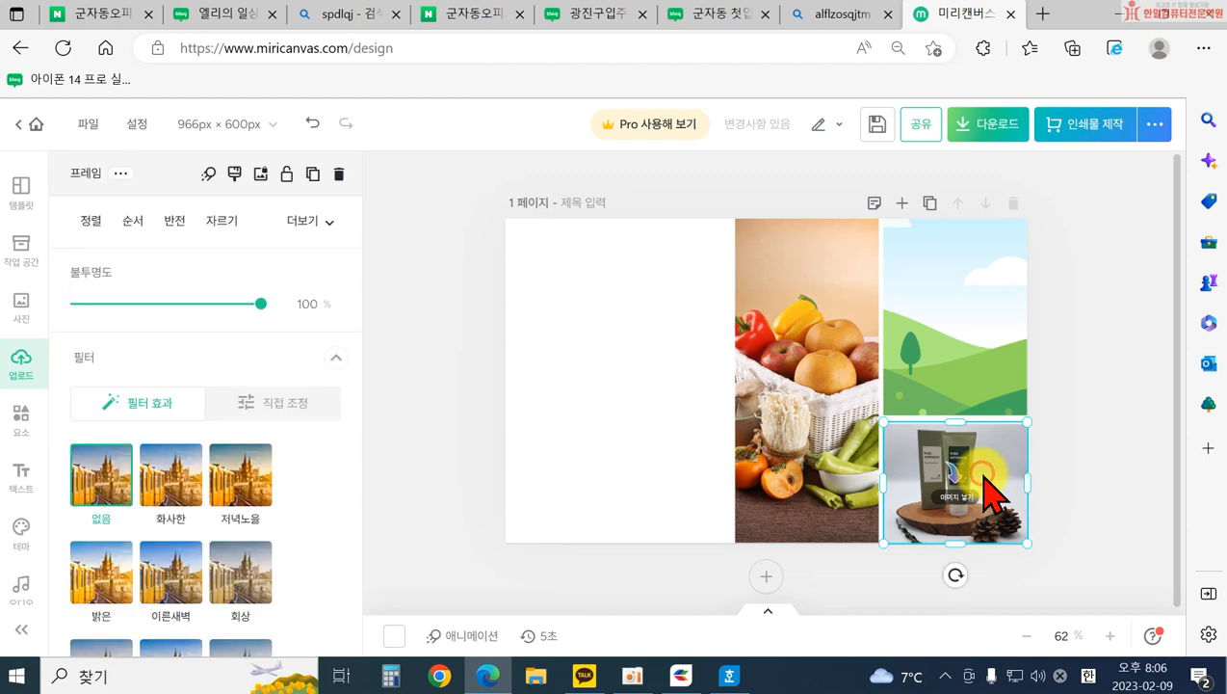
key(Delete)
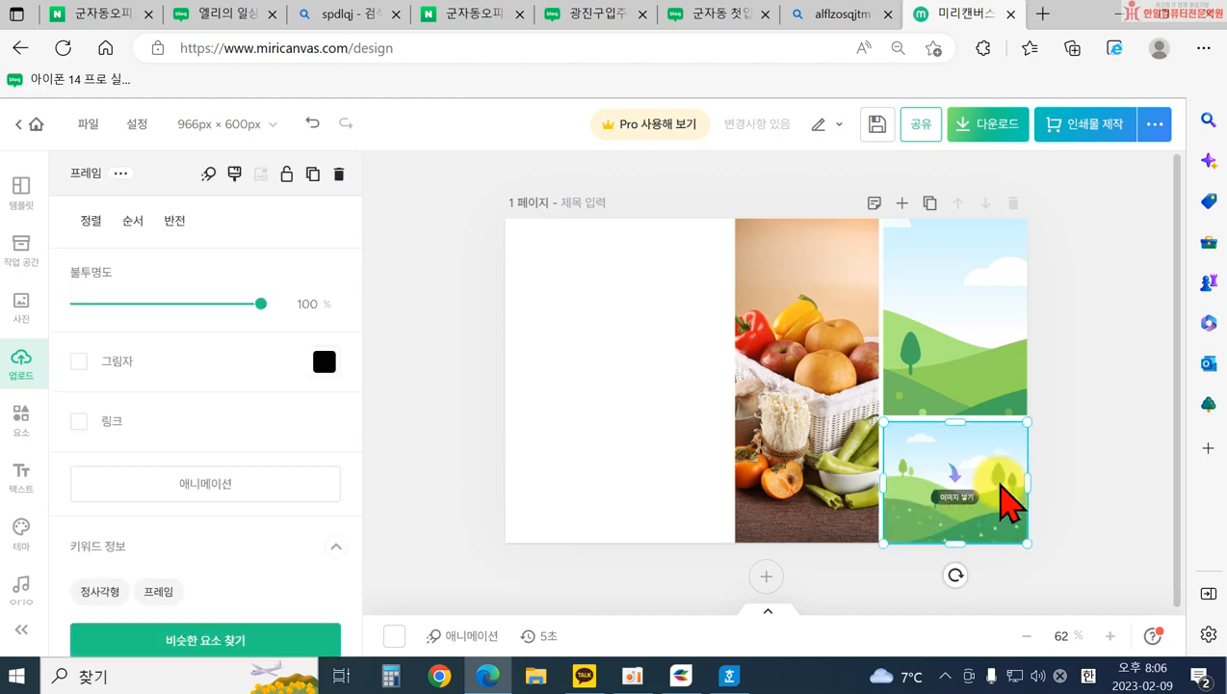
key(ctrl+z)
click(1086, 417)
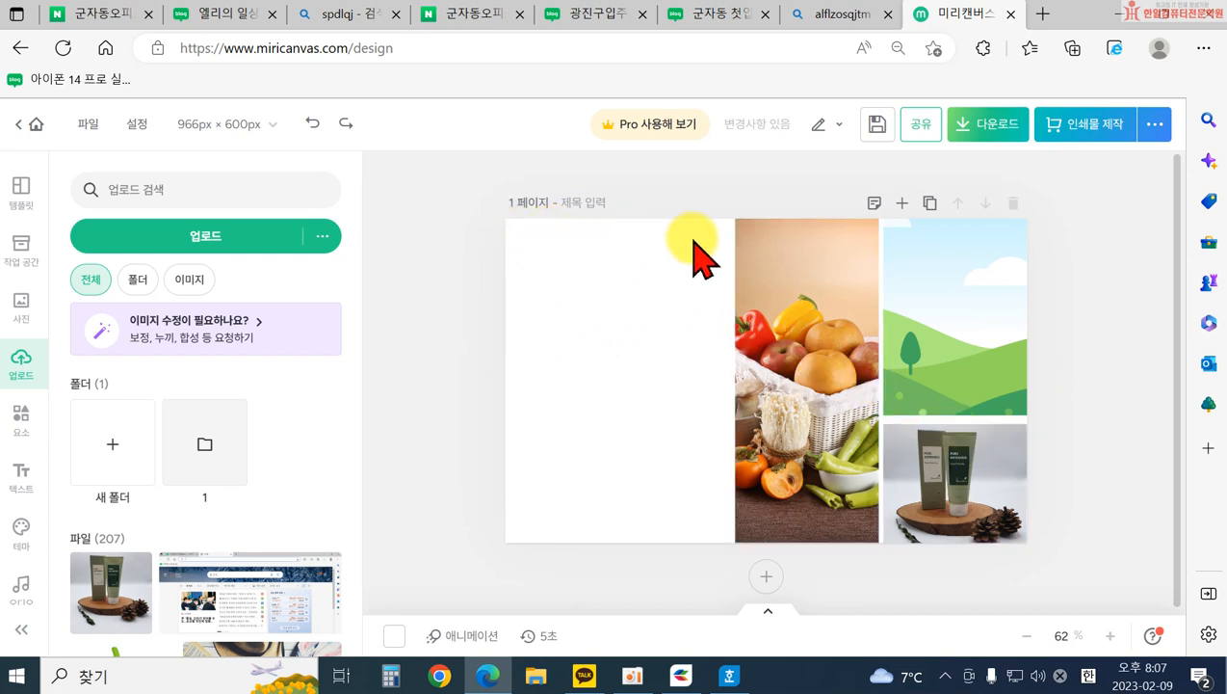
- Add the recently used red and brown awning line at the top of the blank area and enlarge it to about 425 × 48 px
click(21, 422)
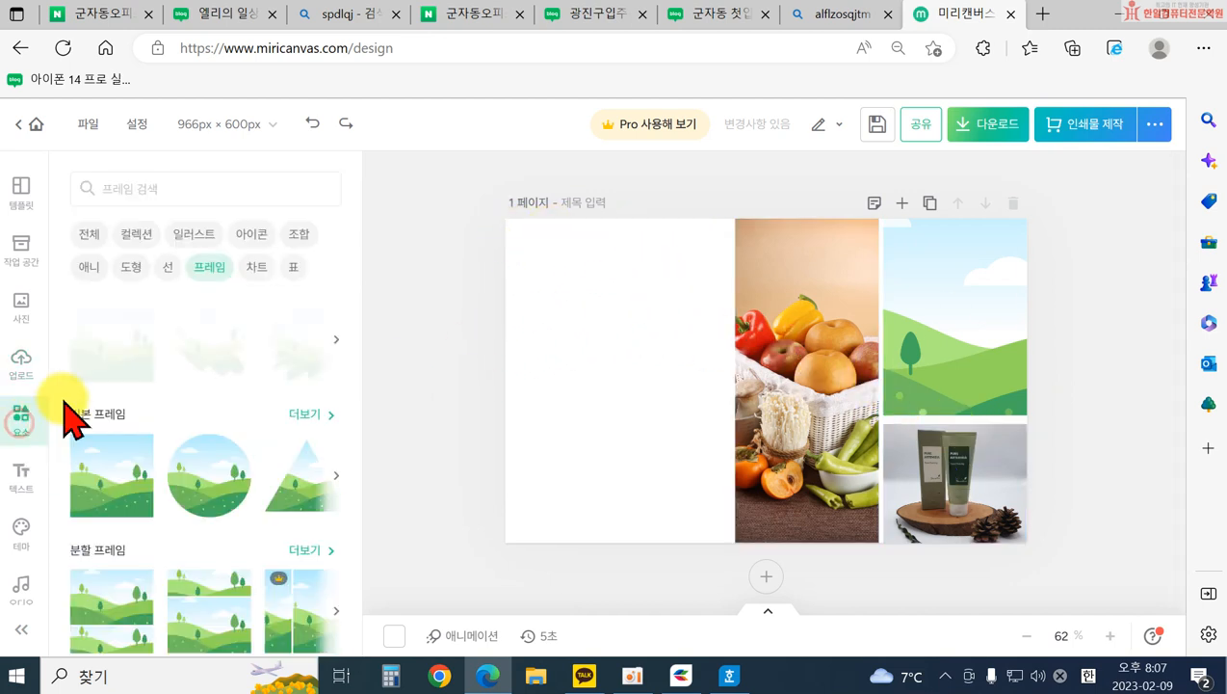
click(162, 267)
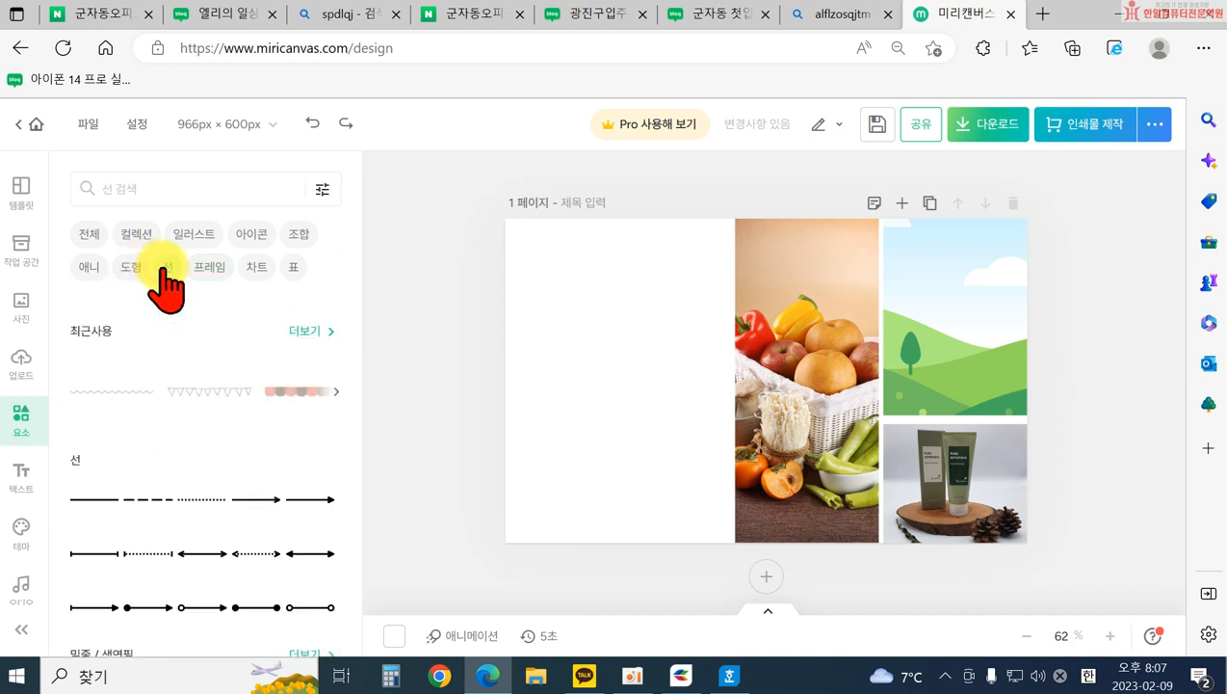
scroll(236, 443, down, 1)
scroll(299, 405, up, 1)
drag(292, 397, 603, 254)
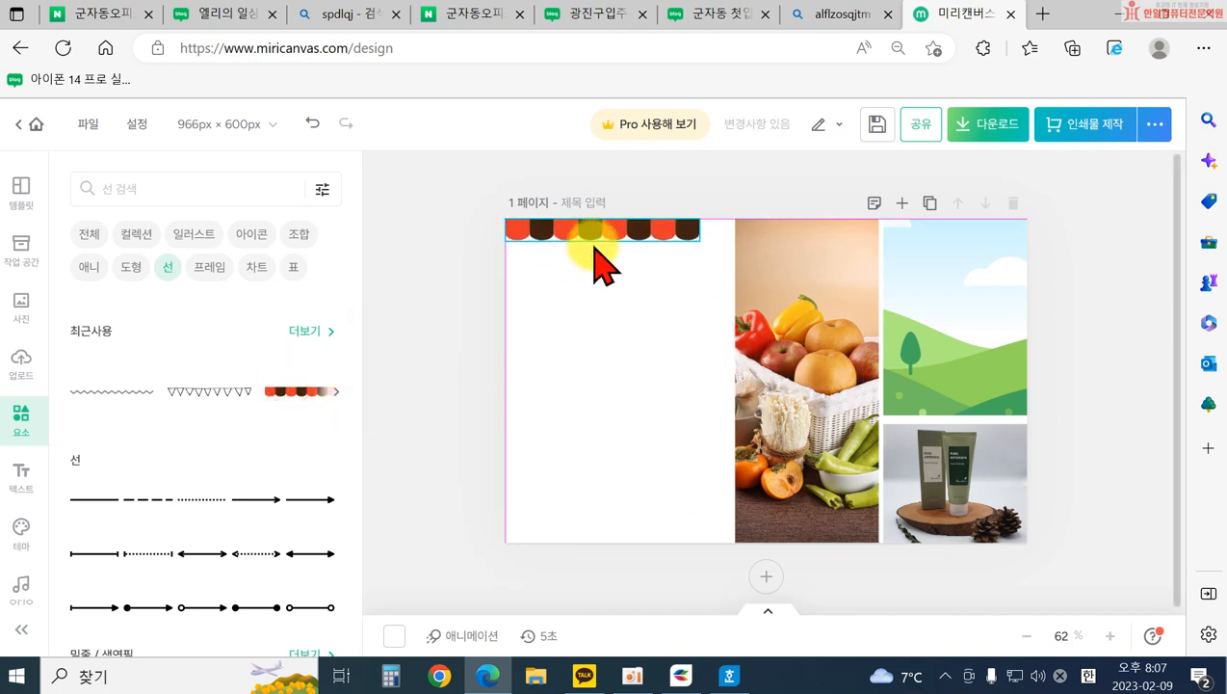
drag(701, 241, 728, 253)
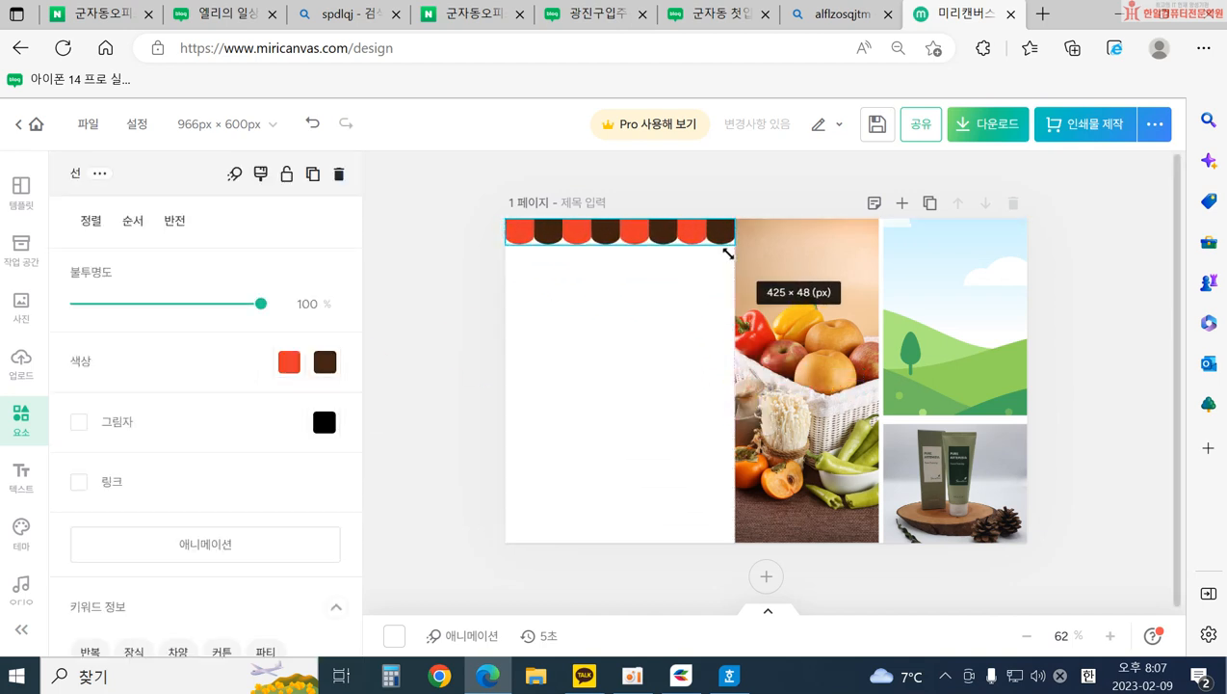
click(653, 385)
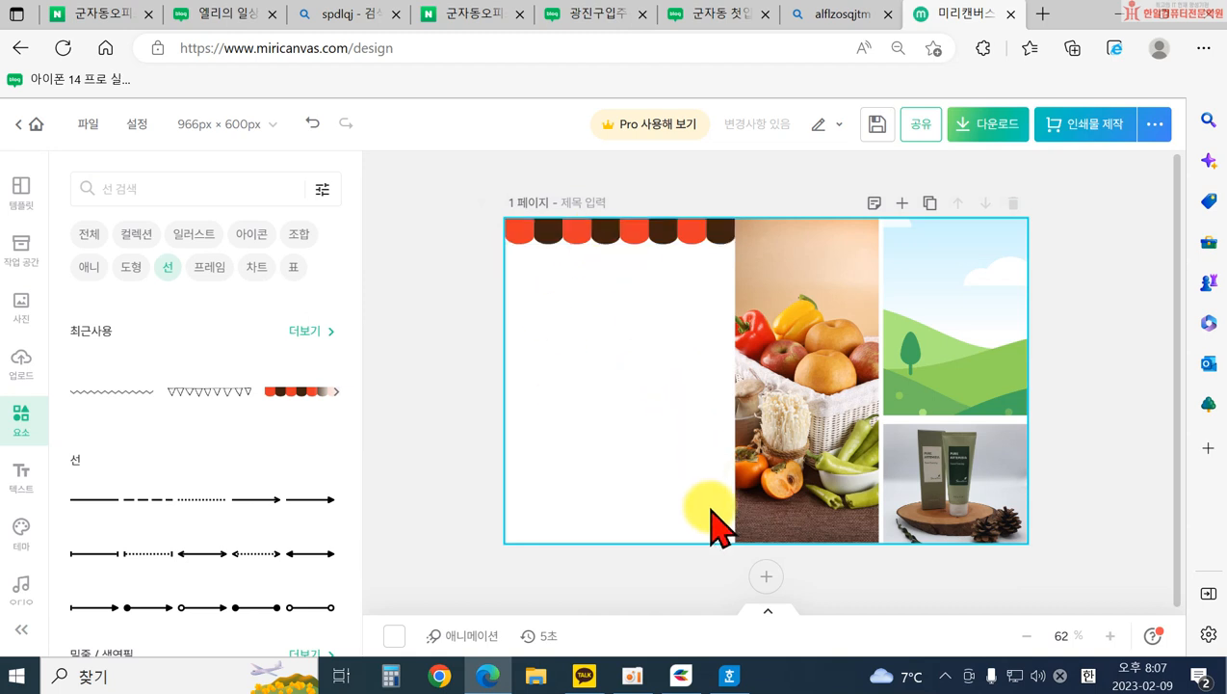
- Recolour the awning's brown stripes yellow from the basic palette
click(533, 236)
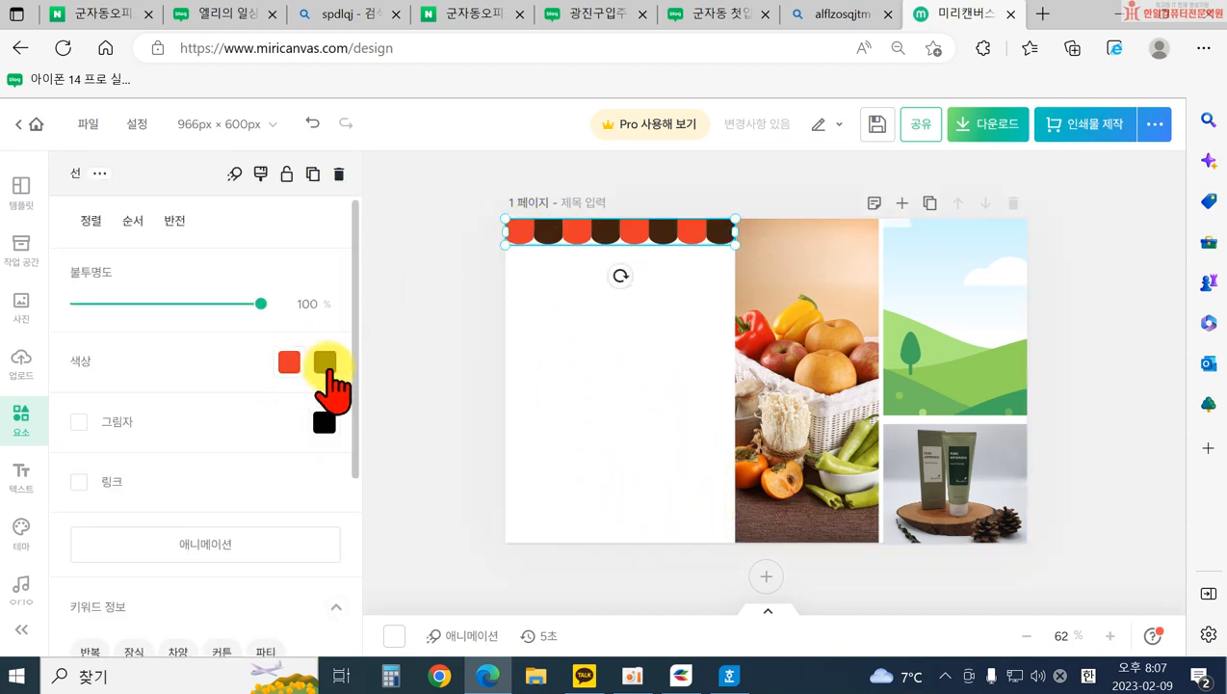
click(326, 363)
click(420, 370)
click(457, 372)
click(485, 374)
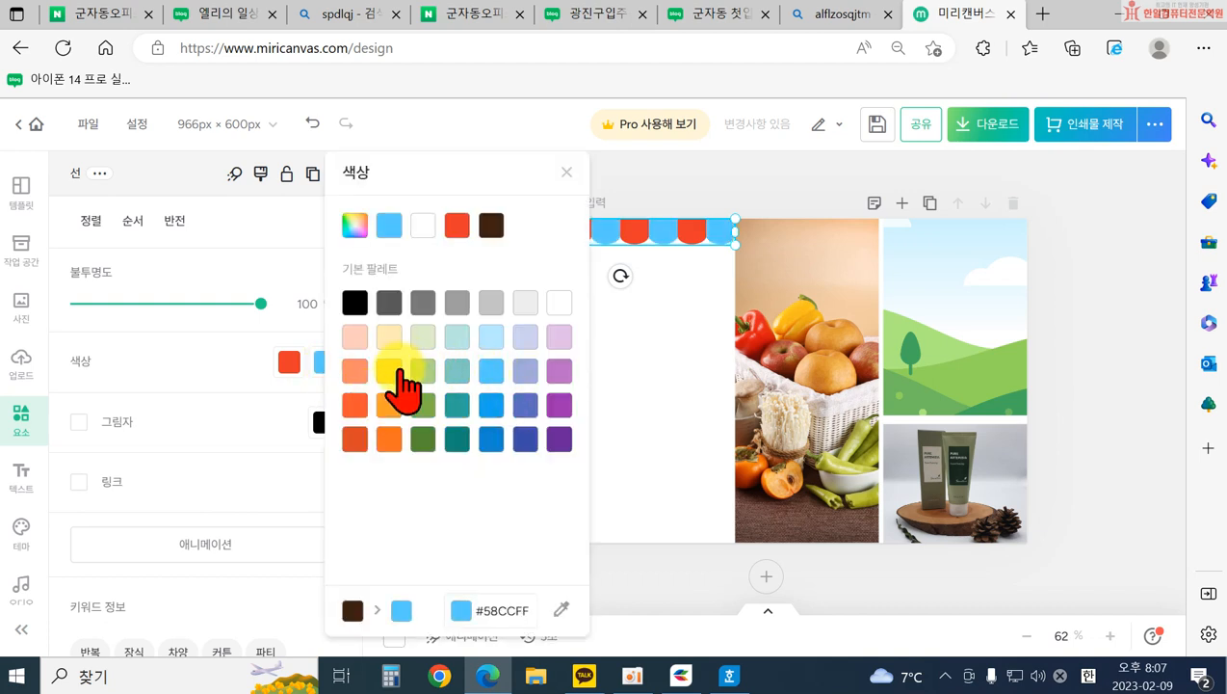
click(393, 372)
click(644, 378)
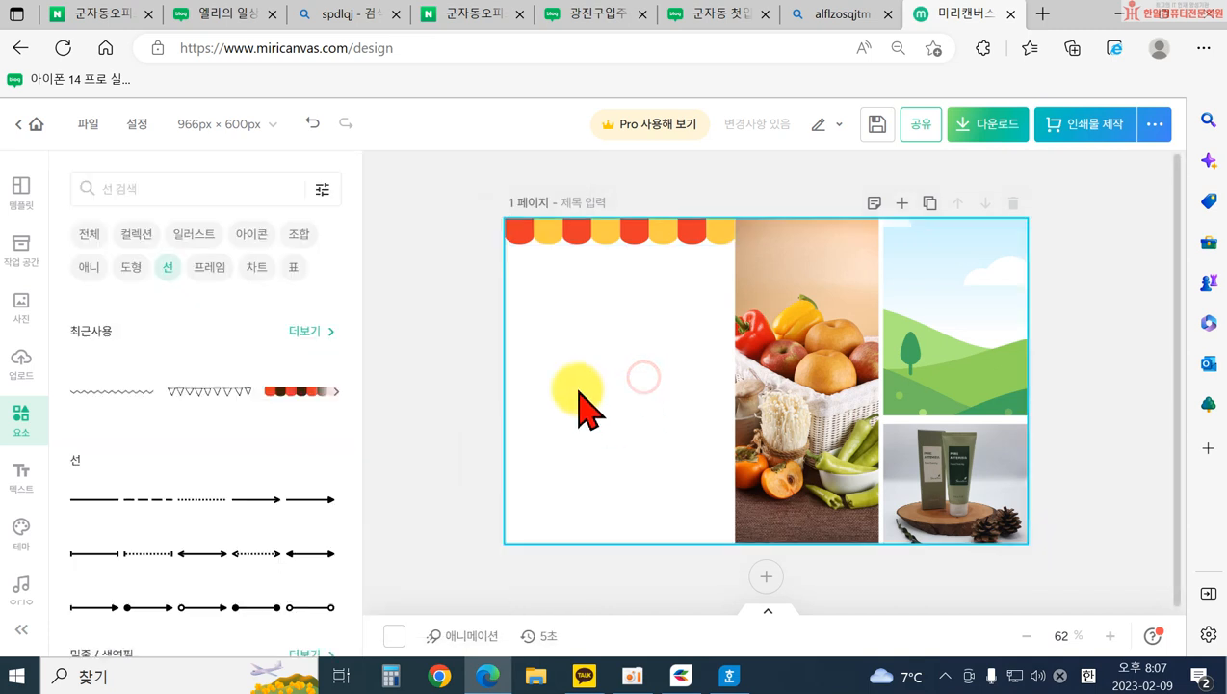
- Add a title text reading "한일마켓", move it to the blank white area and enlarge it to about size 58.7
click(21, 475)
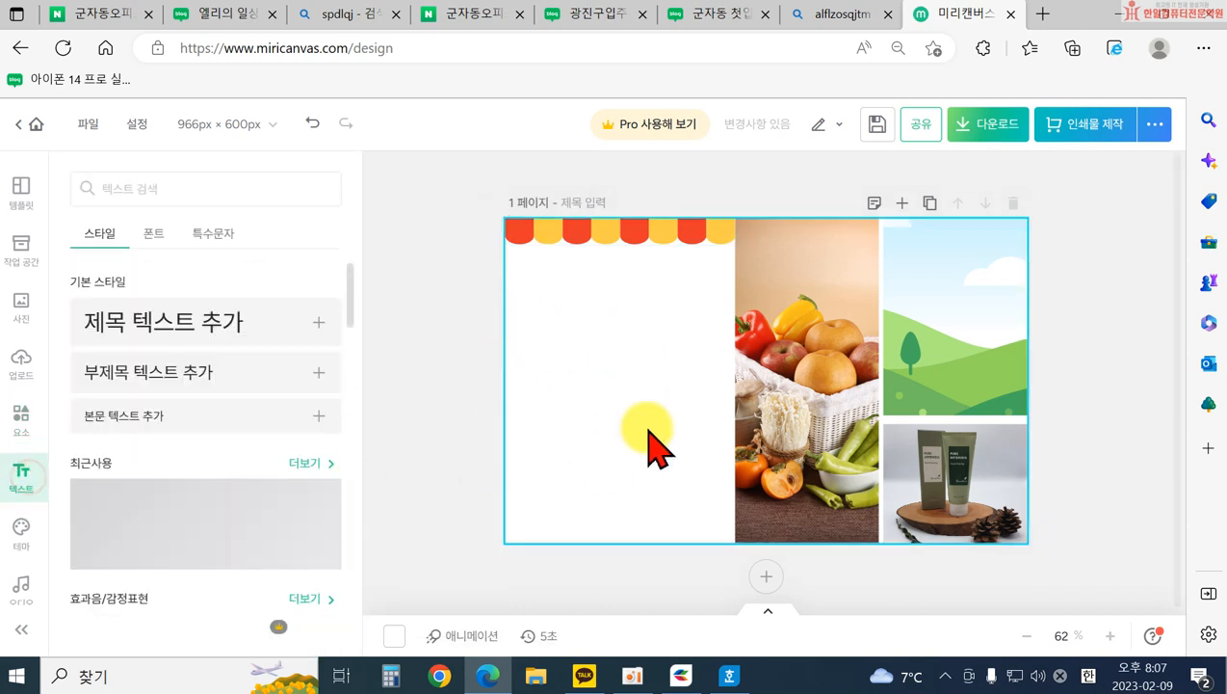
click(197, 330)
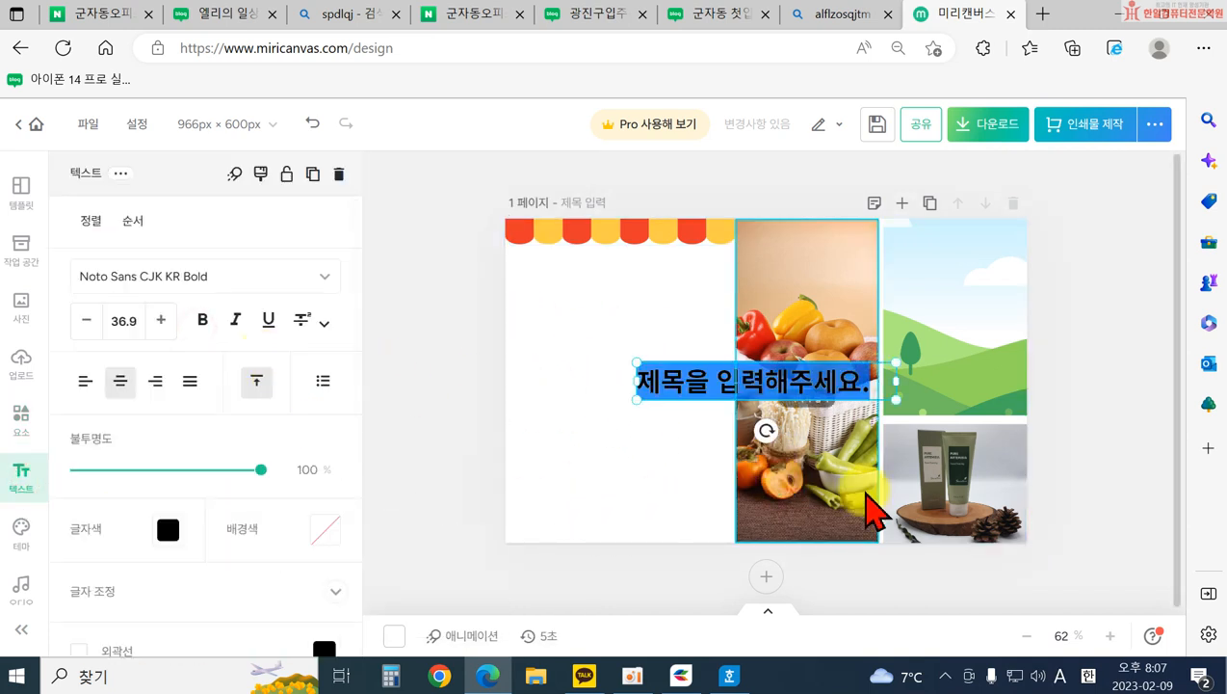
text(d)
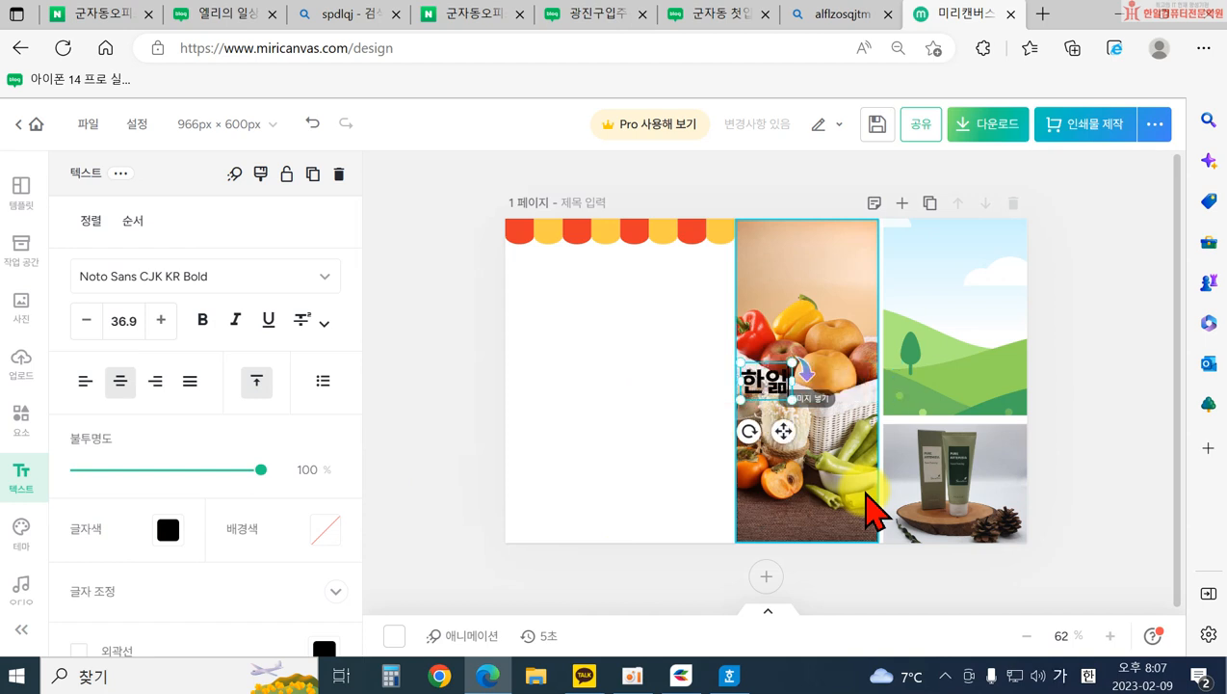
click(603, 438)
drag(804, 390, 718, 414)
drag(657, 374, 628, 360)
click(577, 440)
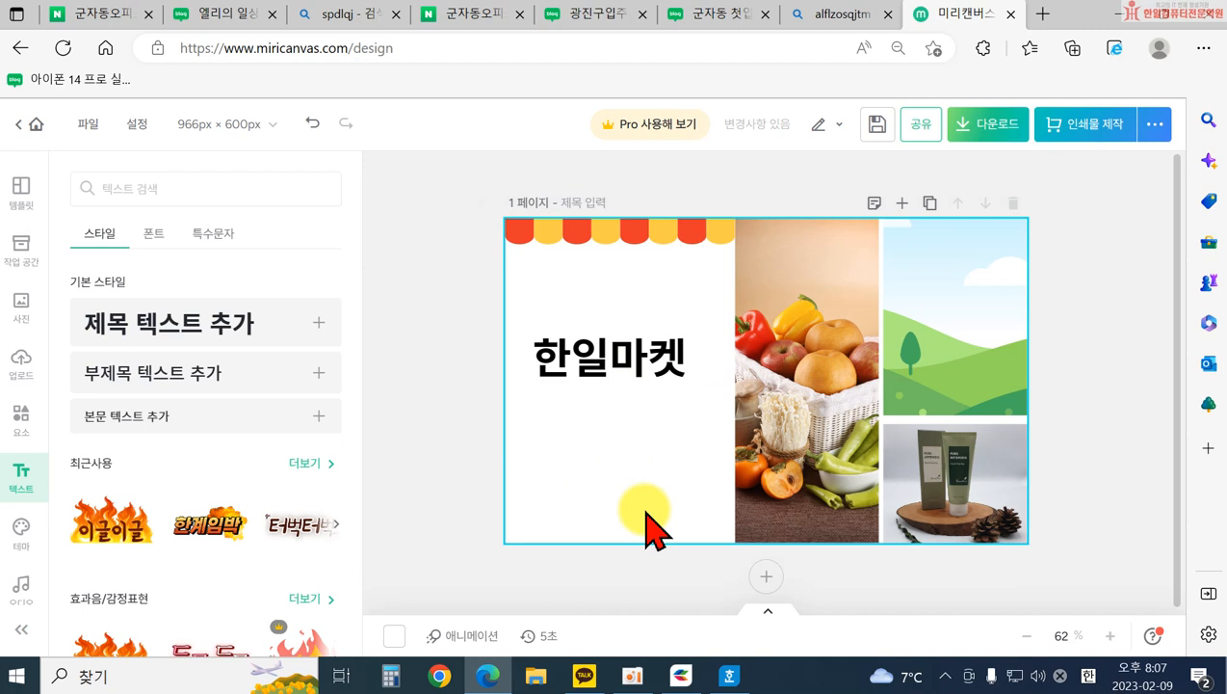
- Delete the "한일마켓" title and remove the fruit and vegetable photo from the tall middle frame
click(607, 366)
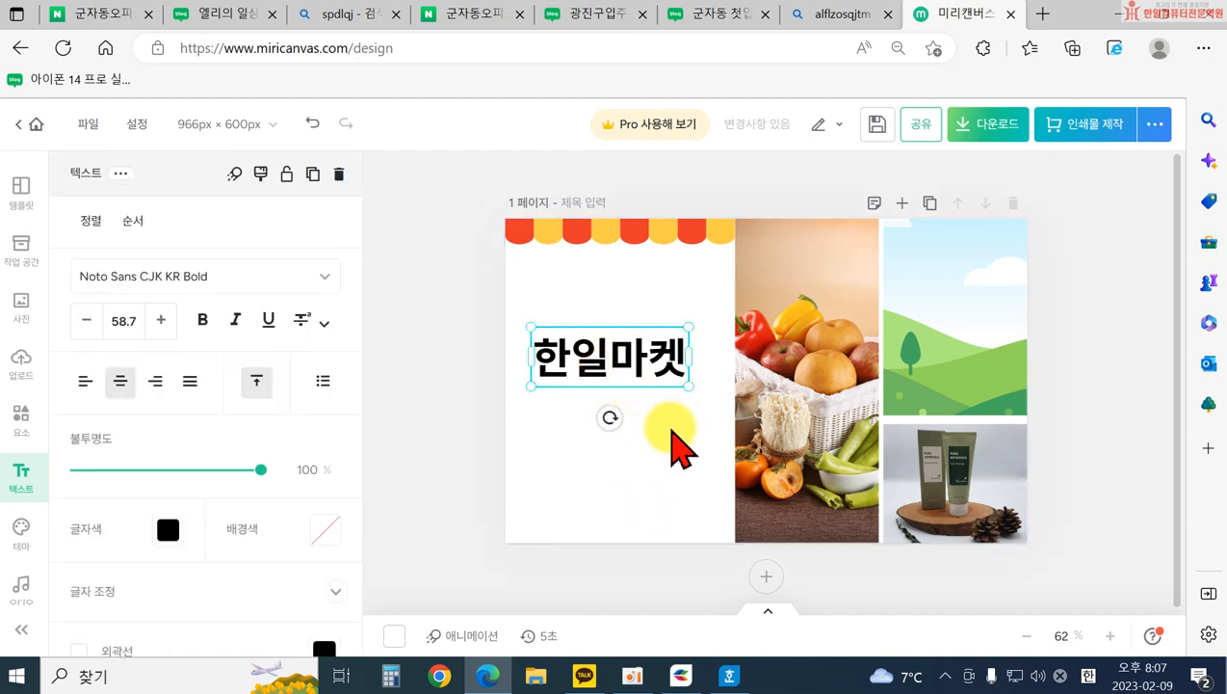
key(Delete)
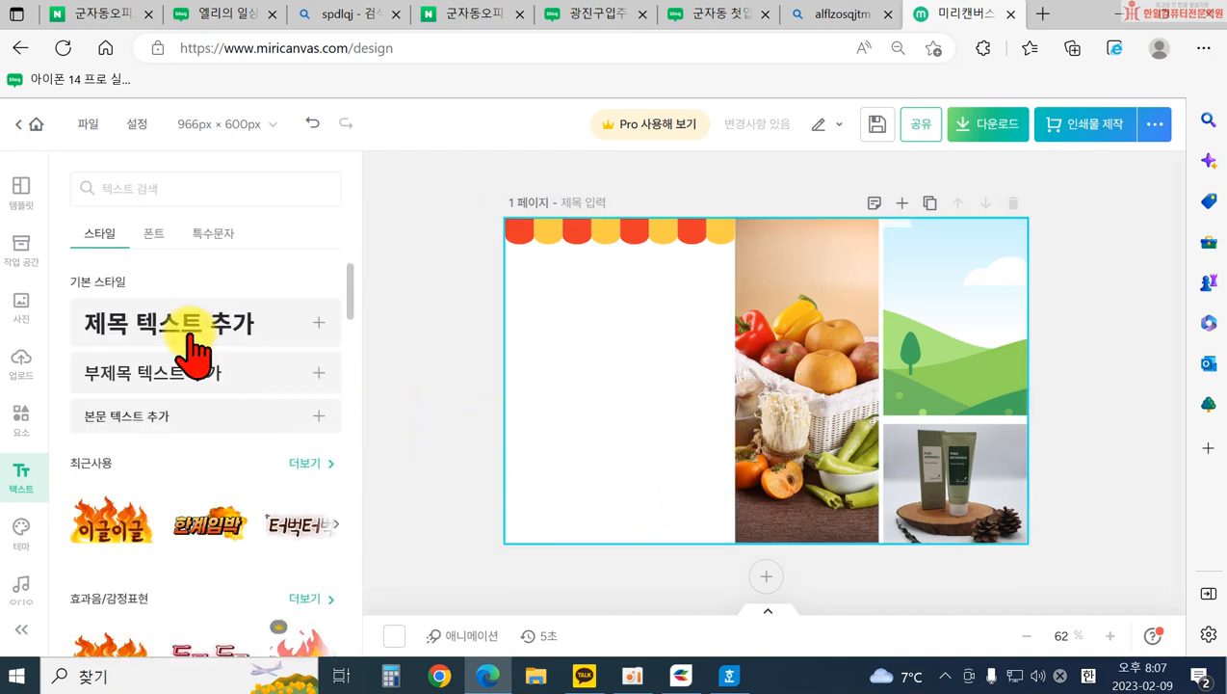
click(756, 457)
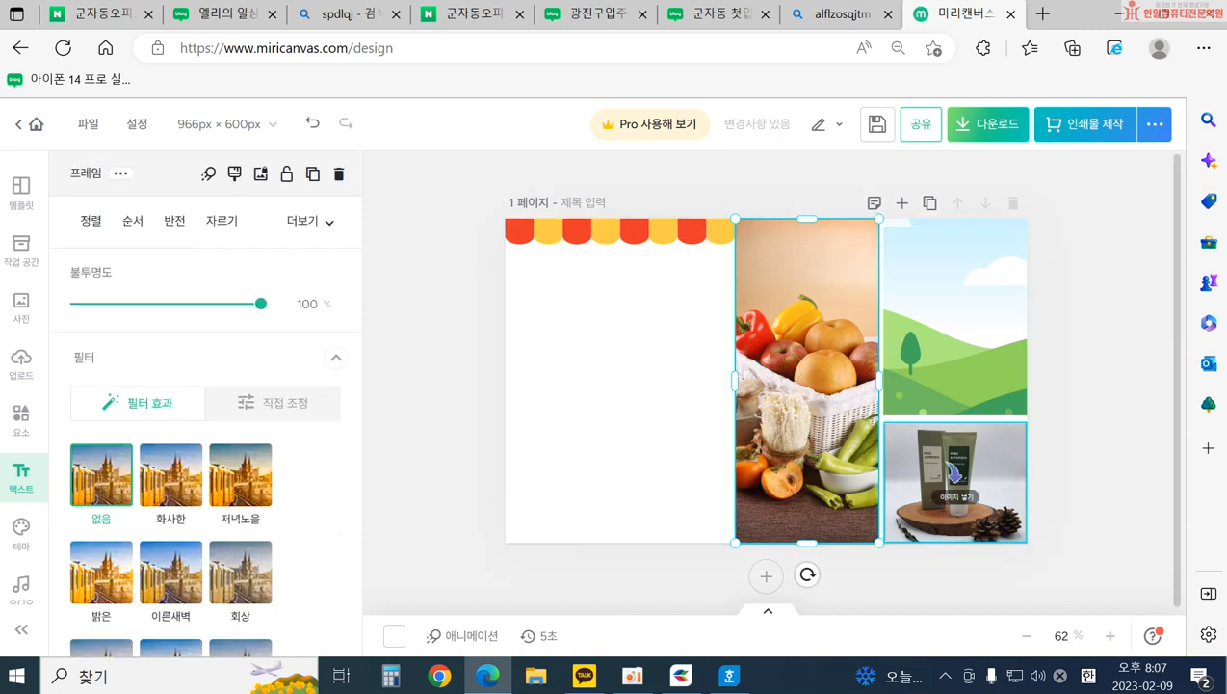
key(Delete)
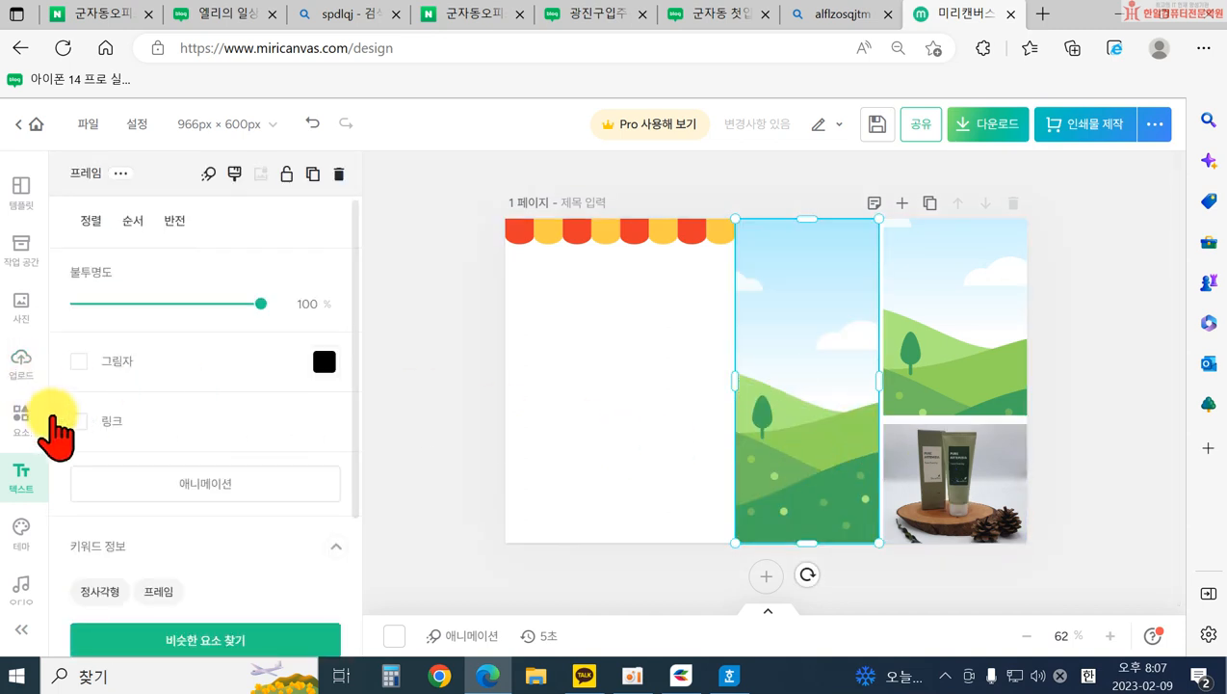
- Put the uploaded photo of the woman in a sun hat into the tall middle frame and adjust its position inside the frame
click(20, 416)
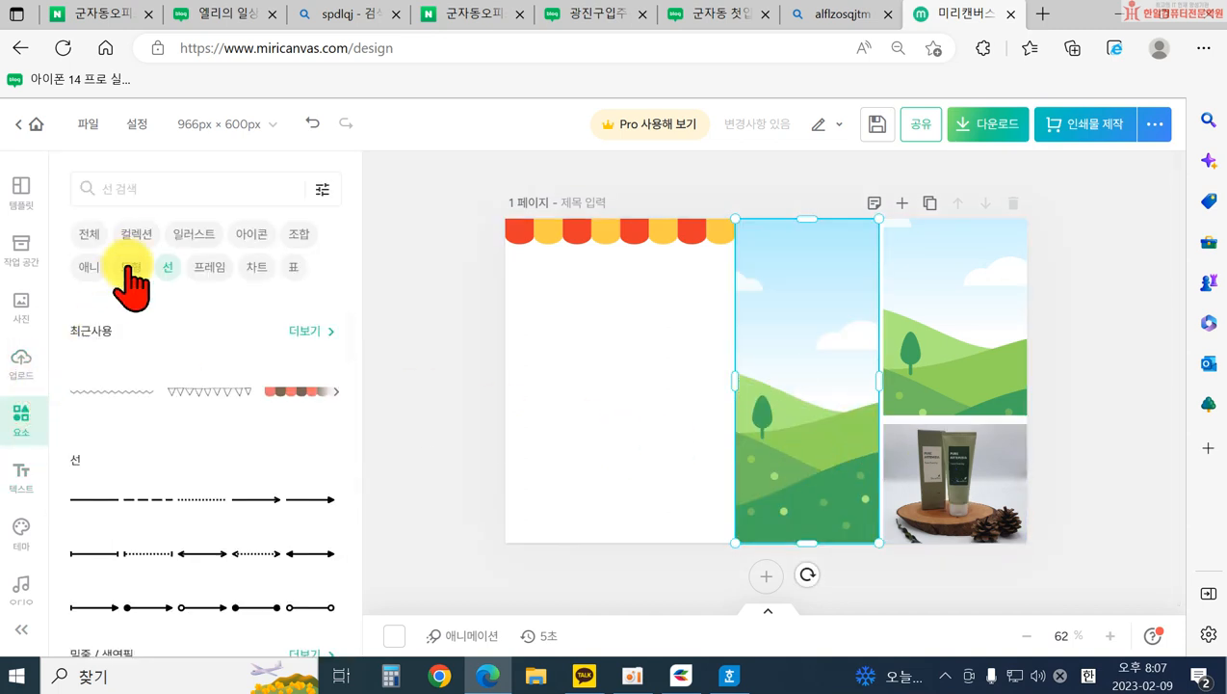
click(40, 368)
scroll(247, 466, down, 5)
drag(120, 385, 800, 486)
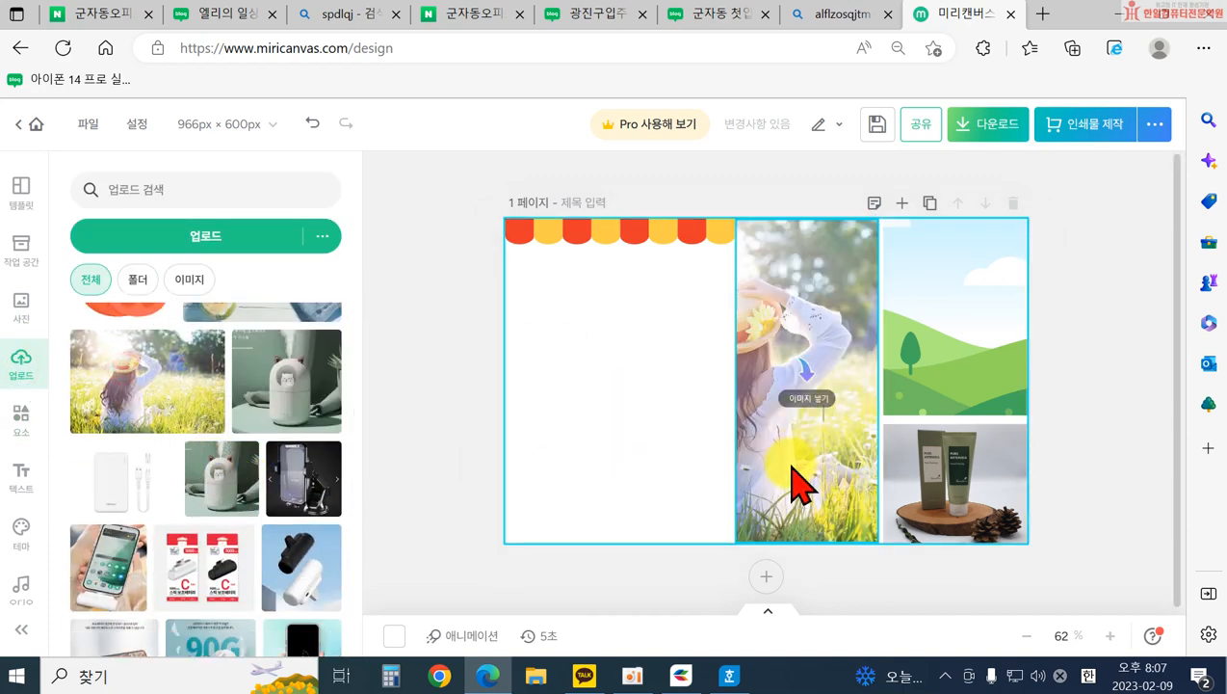
drag(746, 453, 779, 446)
double_click(794, 444)
click(416, 485)
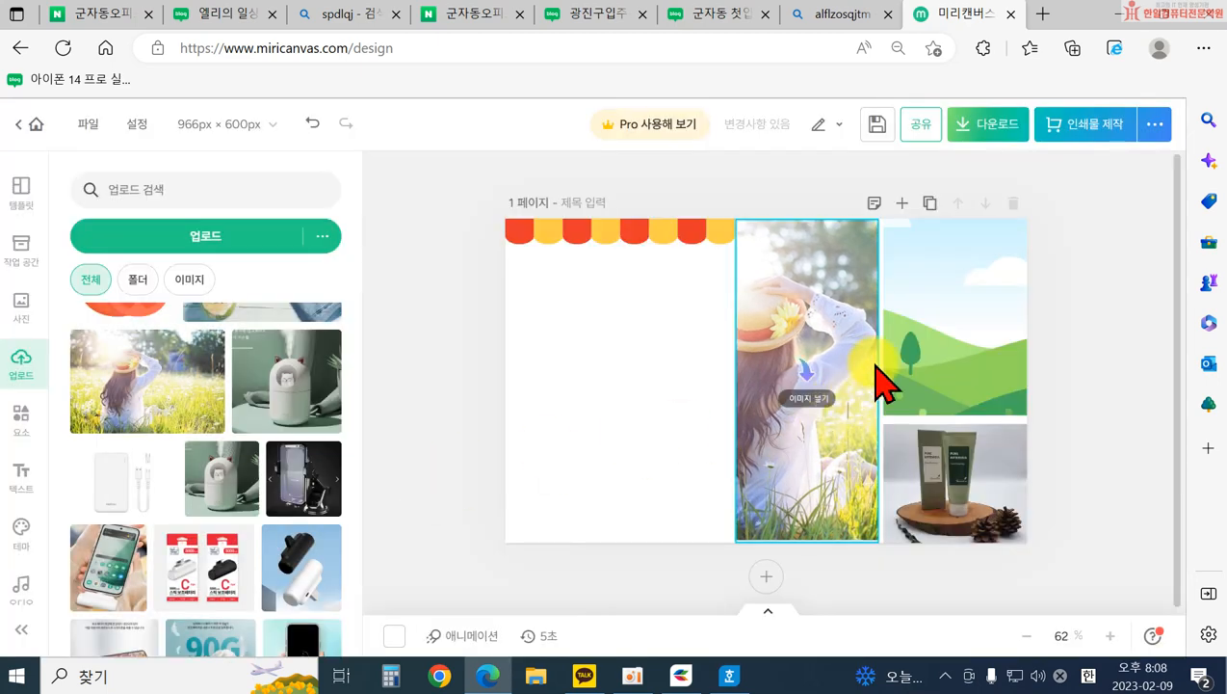
- Put the uploaded cat-eared humidifier photo into the upper right frame and extend the product frame below it upward to about 266 × 243 px
scroll(197, 508, down, 1)
drag(212, 430, 964, 414)
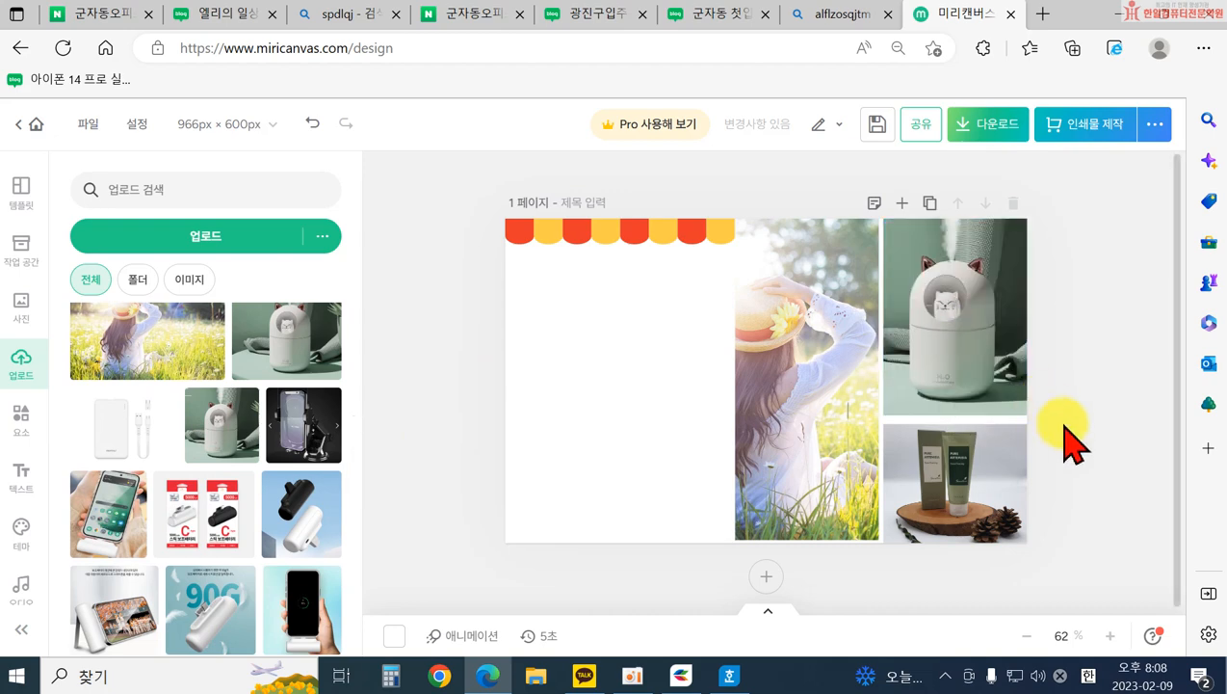
click(946, 446)
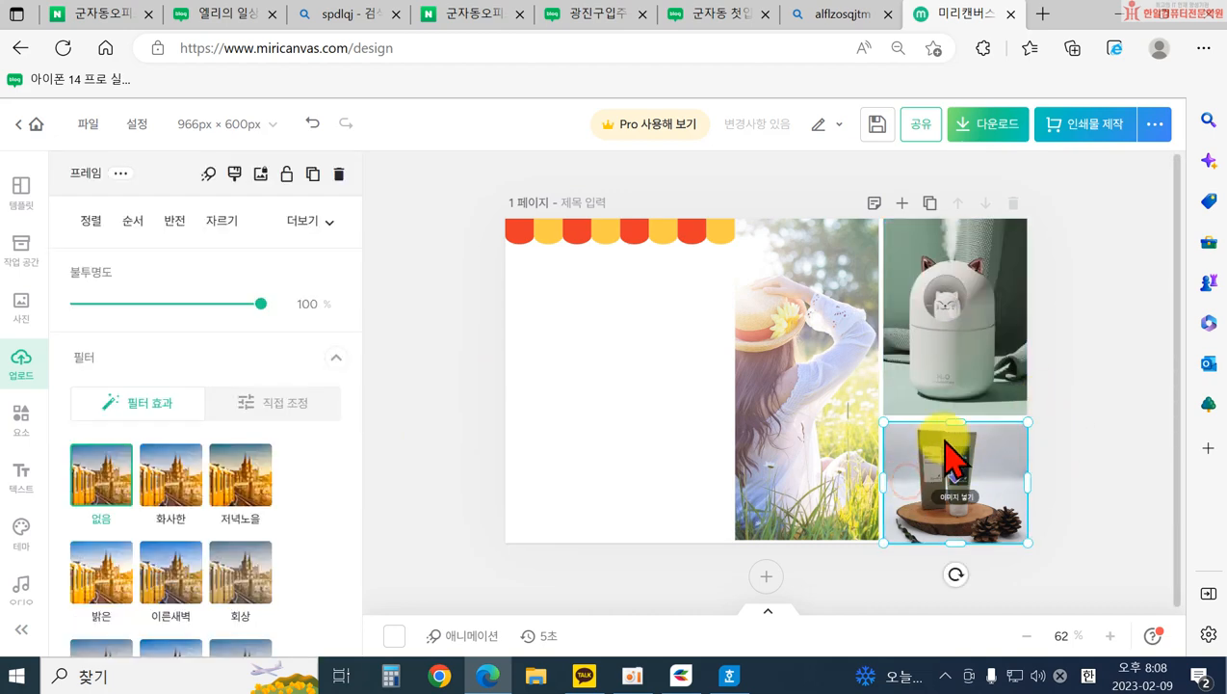
drag(953, 421, 955, 417)
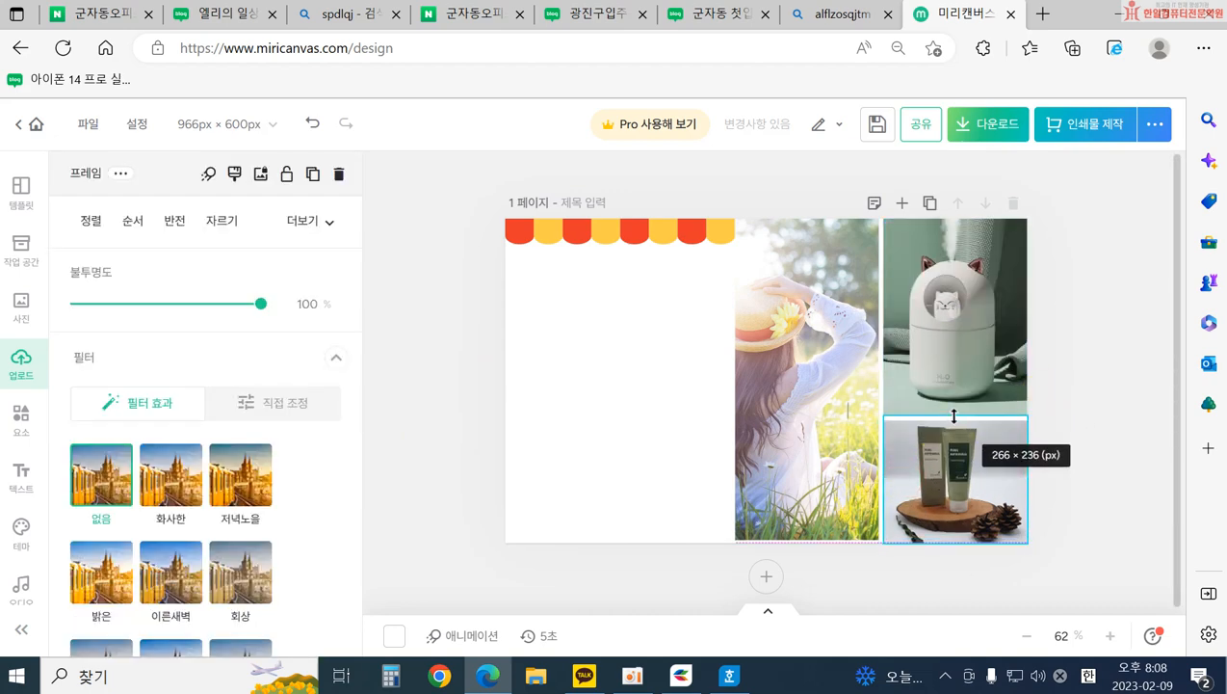
drag(953, 415, 954, 413)
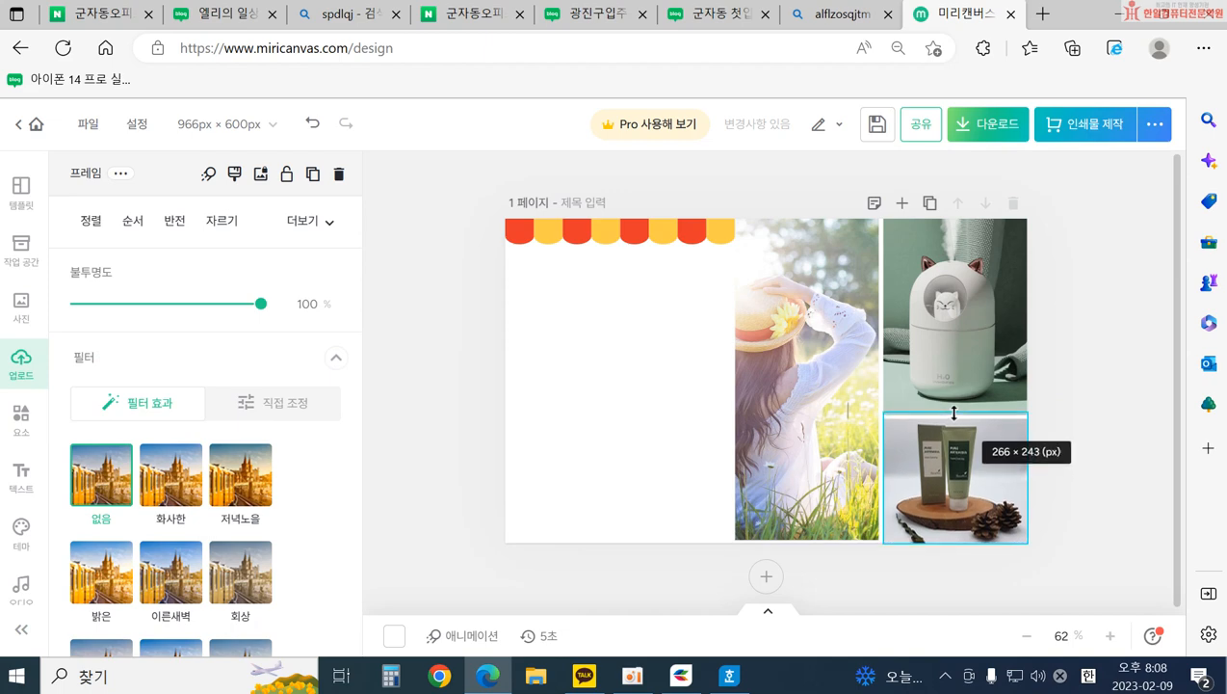
click(1092, 445)
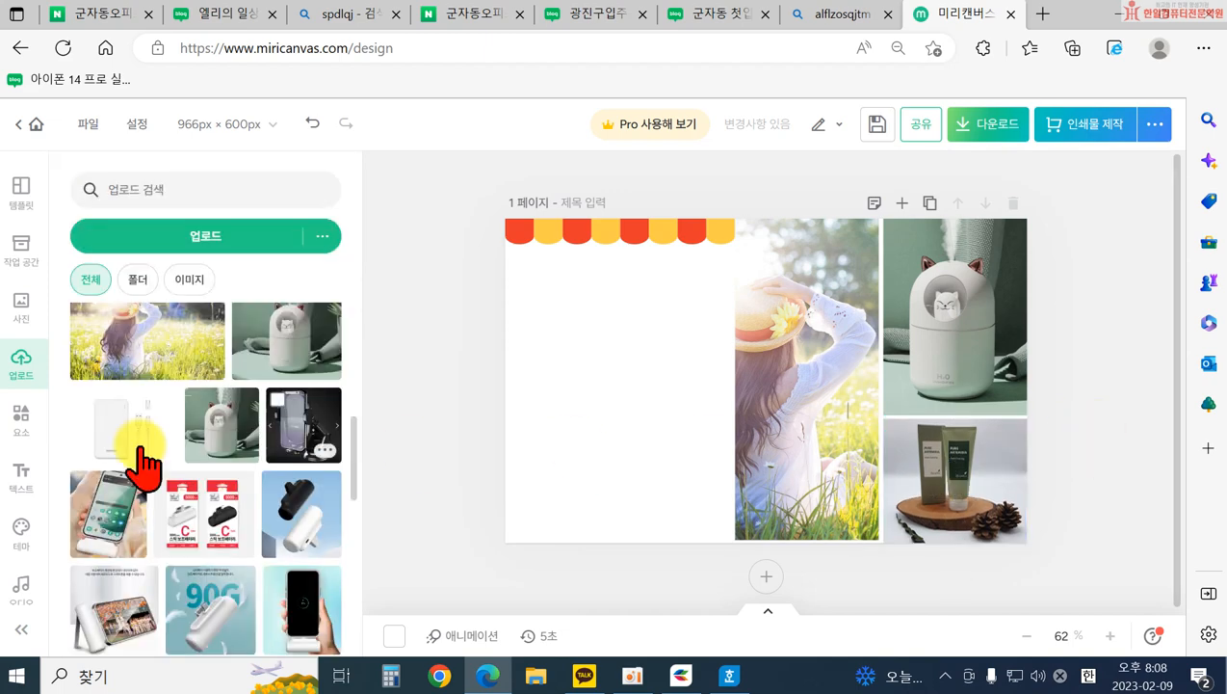
- Add a title text reading "엘리의 일상리뷰" and place it in the middle of the blank white area
click(27, 477)
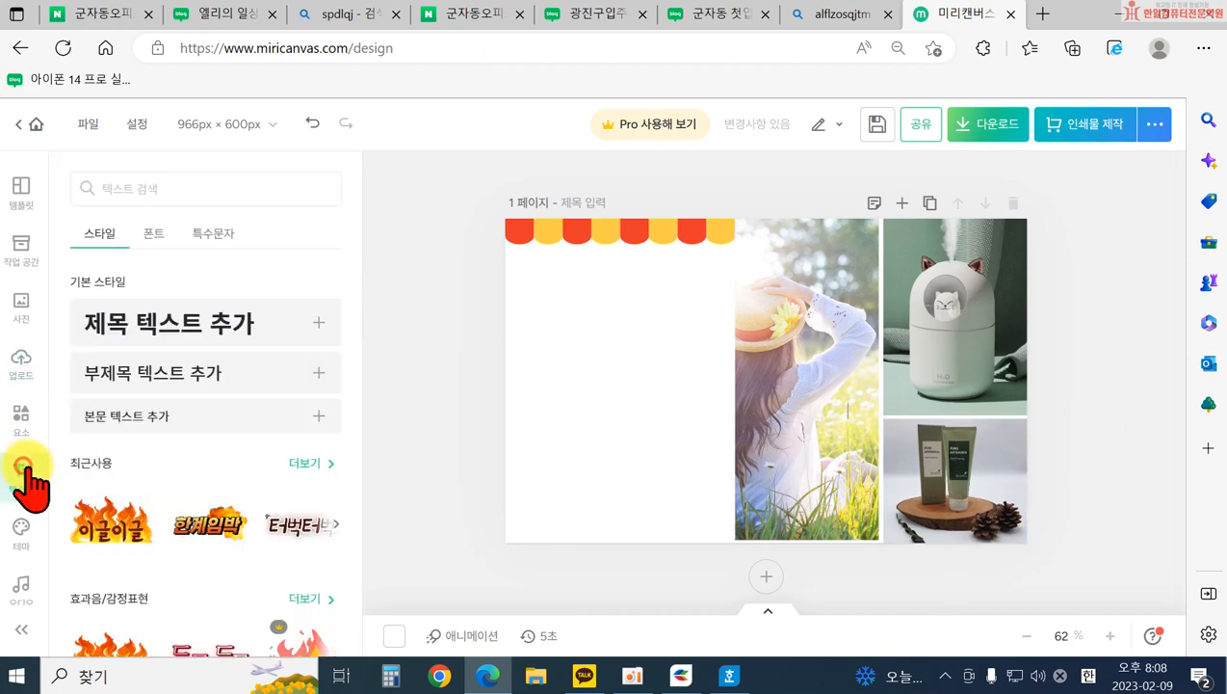
click(125, 328)
text(ㅇ)
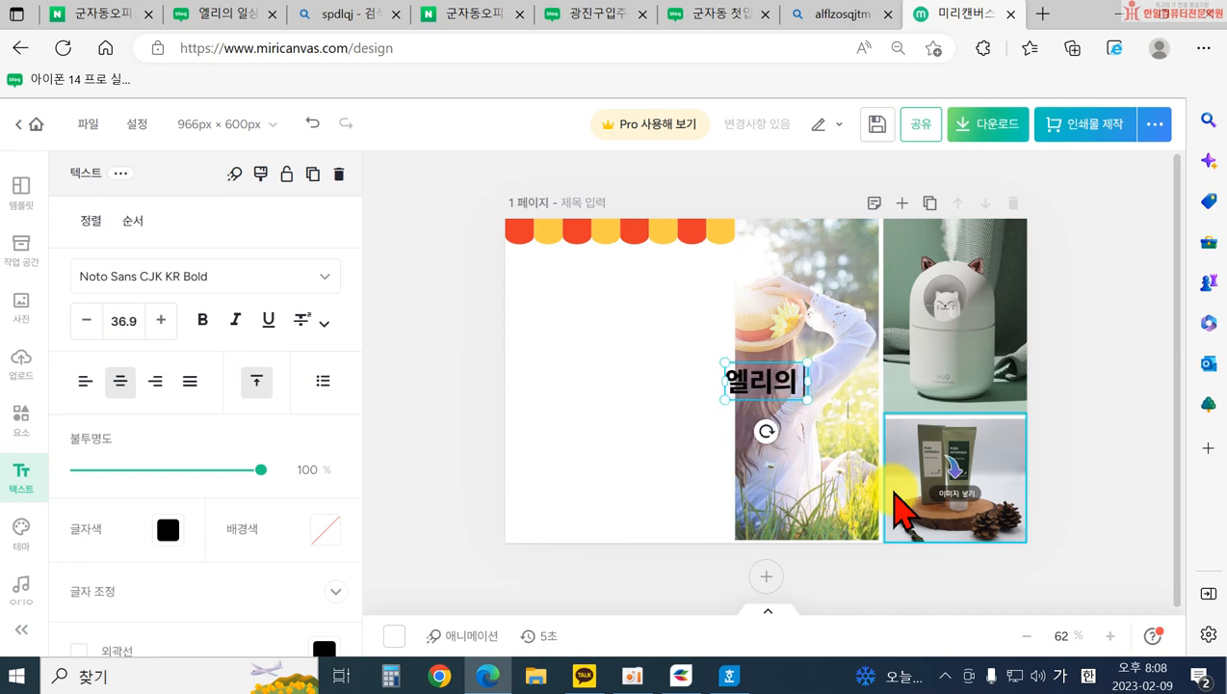
text(리의 일상리뷰)
click(493, 362)
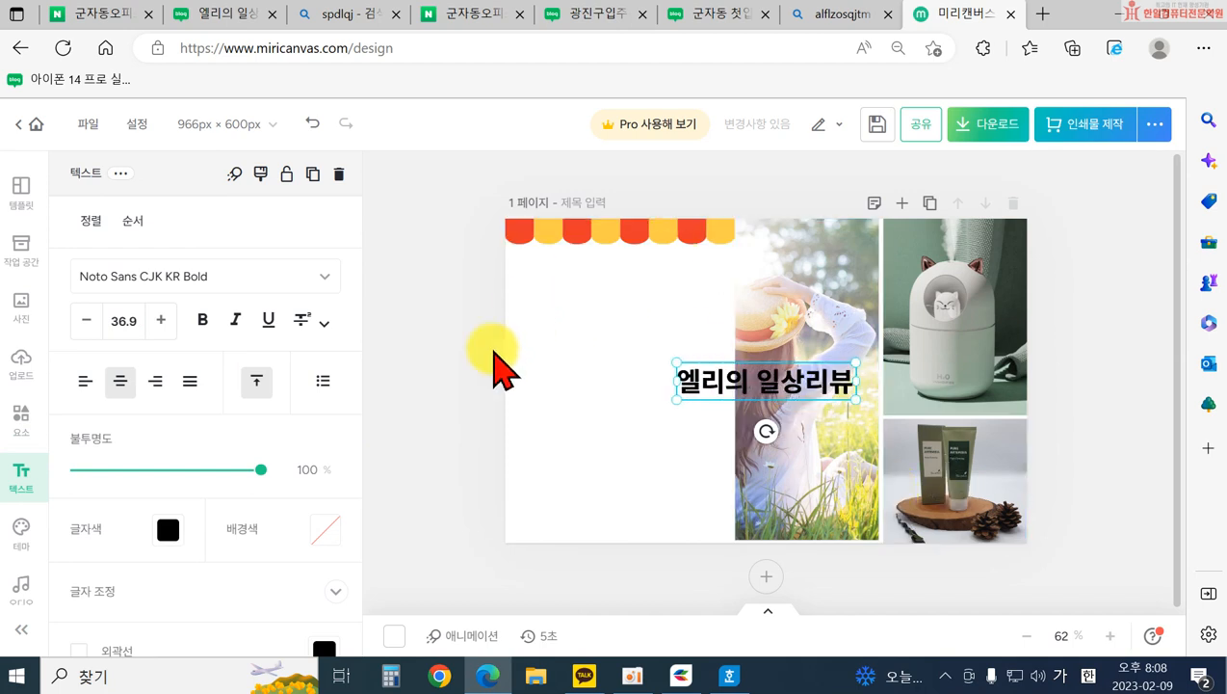
drag(697, 385, 560, 366)
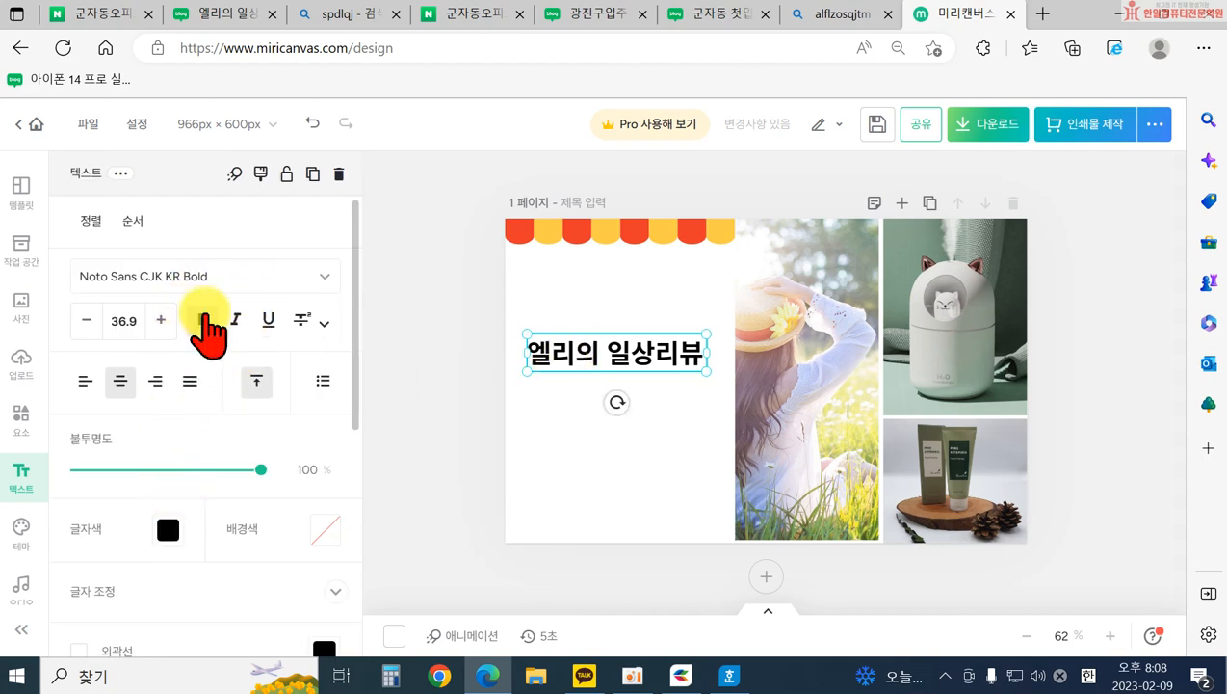
- Set the title's font to THE바닐라빈B from the favourite fonts
click(323, 279)
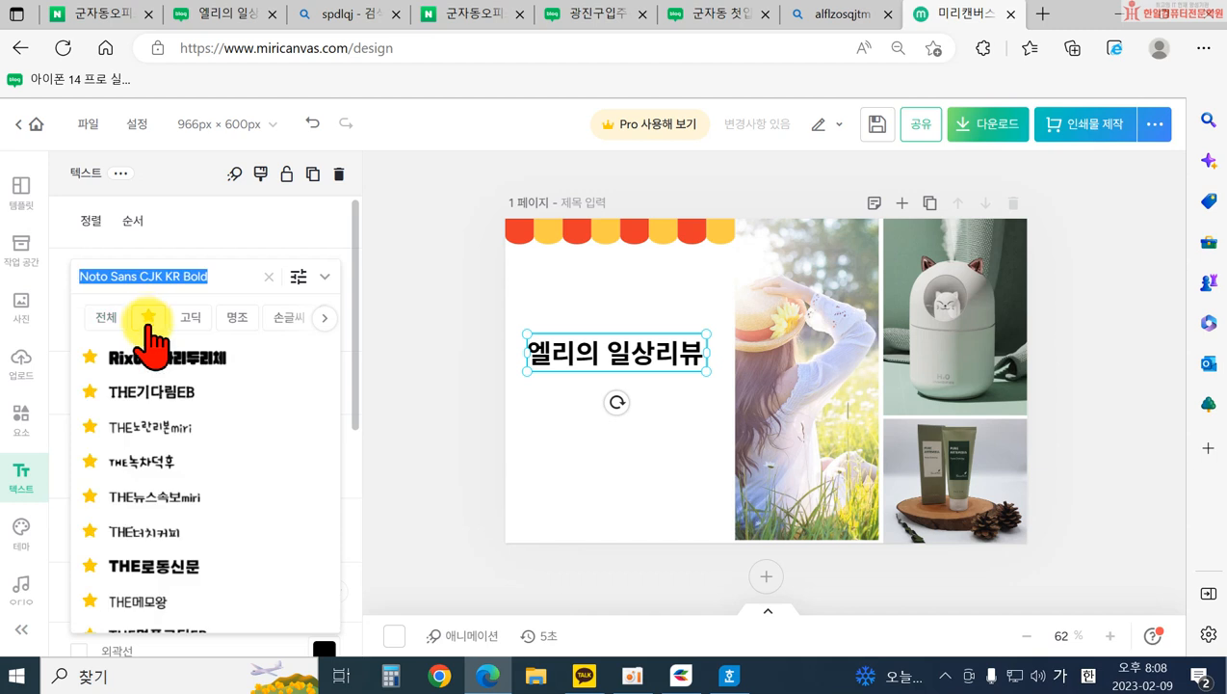
scroll(193, 617, down, 3)
click(162, 544)
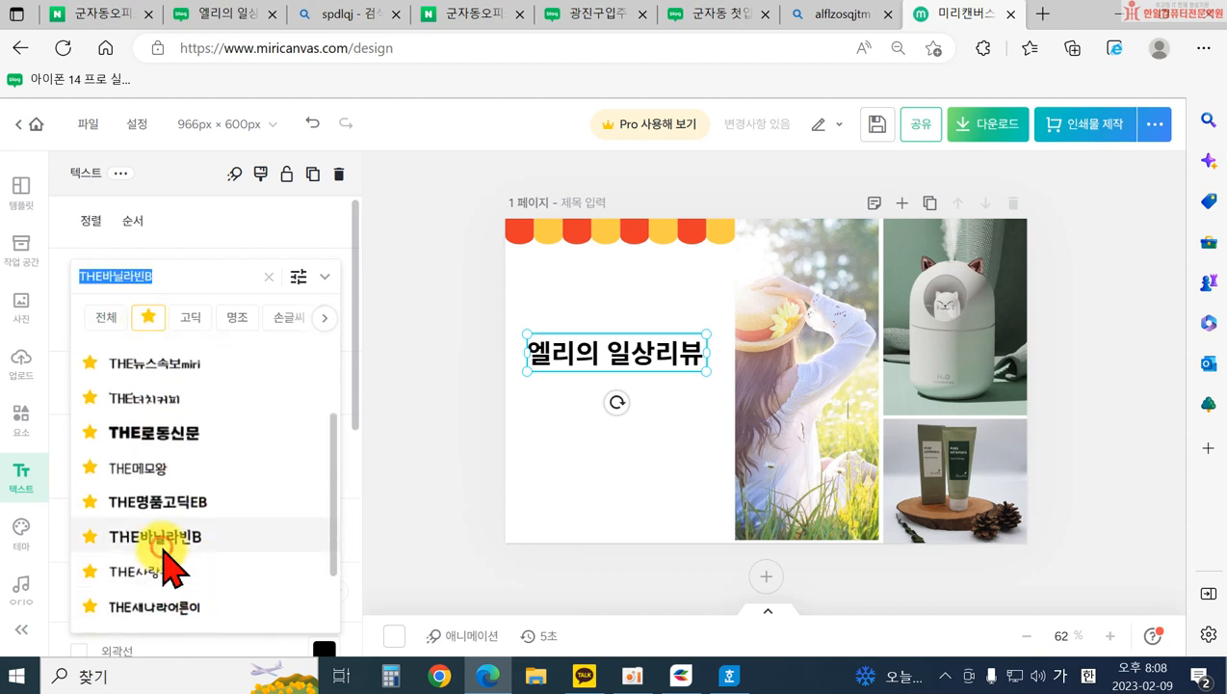
click(269, 276)
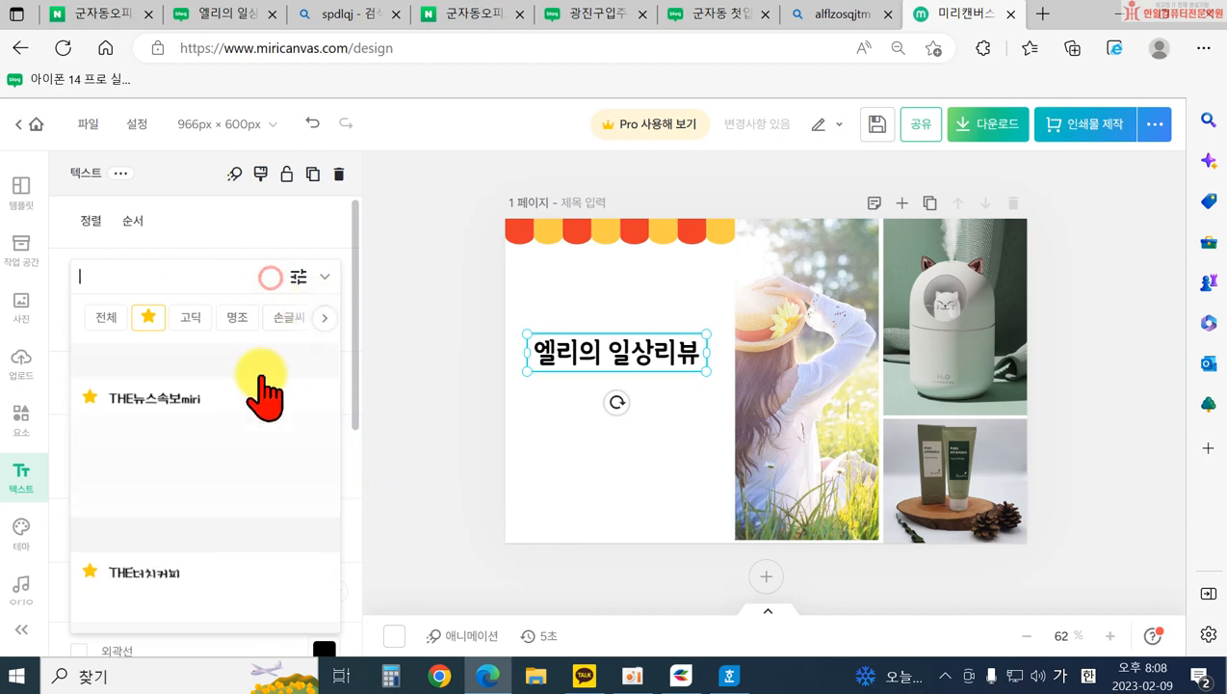
click(371, 386)
- Set the title's text colour to the medium grey of the basic palette
click(169, 530)
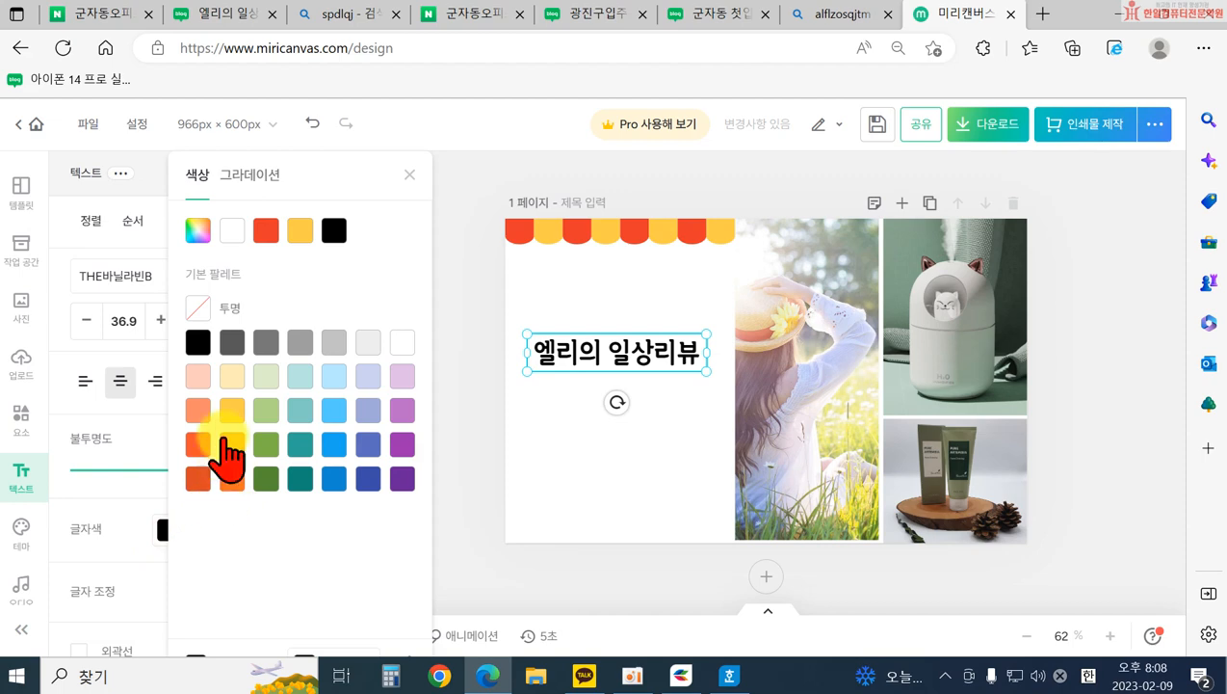
click(299, 343)
click(491, 511)
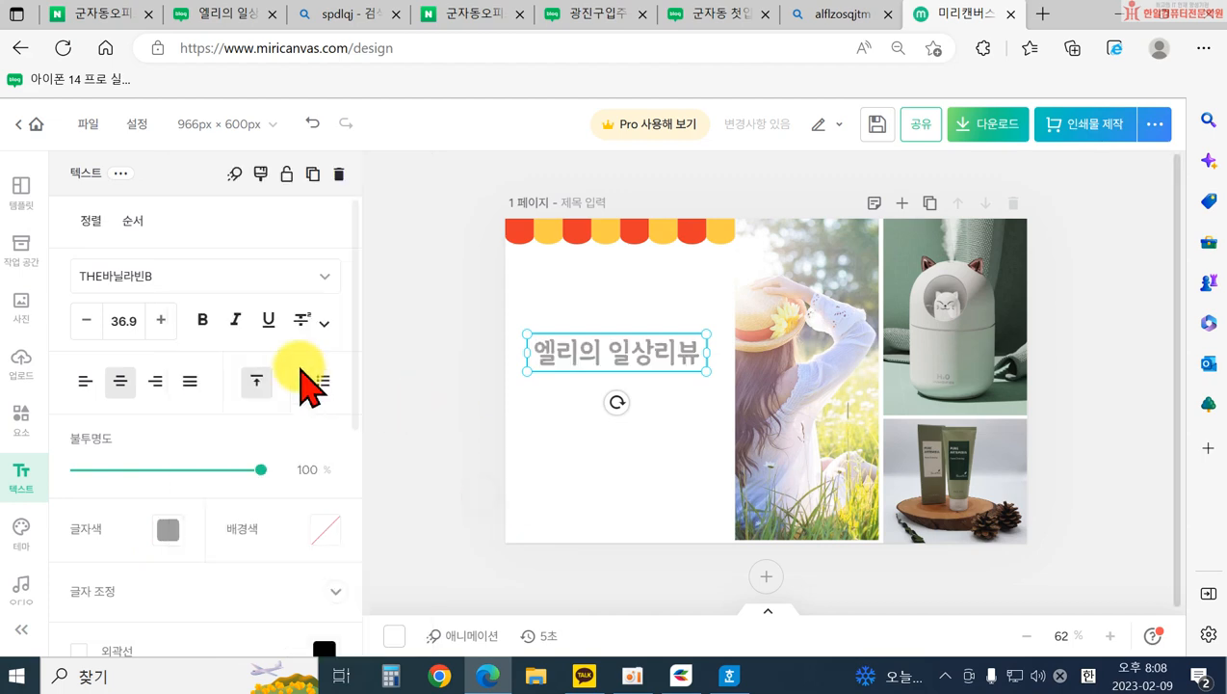
- Change the color of the title "엘리의 일상리뷰" to dark gray
click(169, 531)
click(239, 339)
click(562, 477)
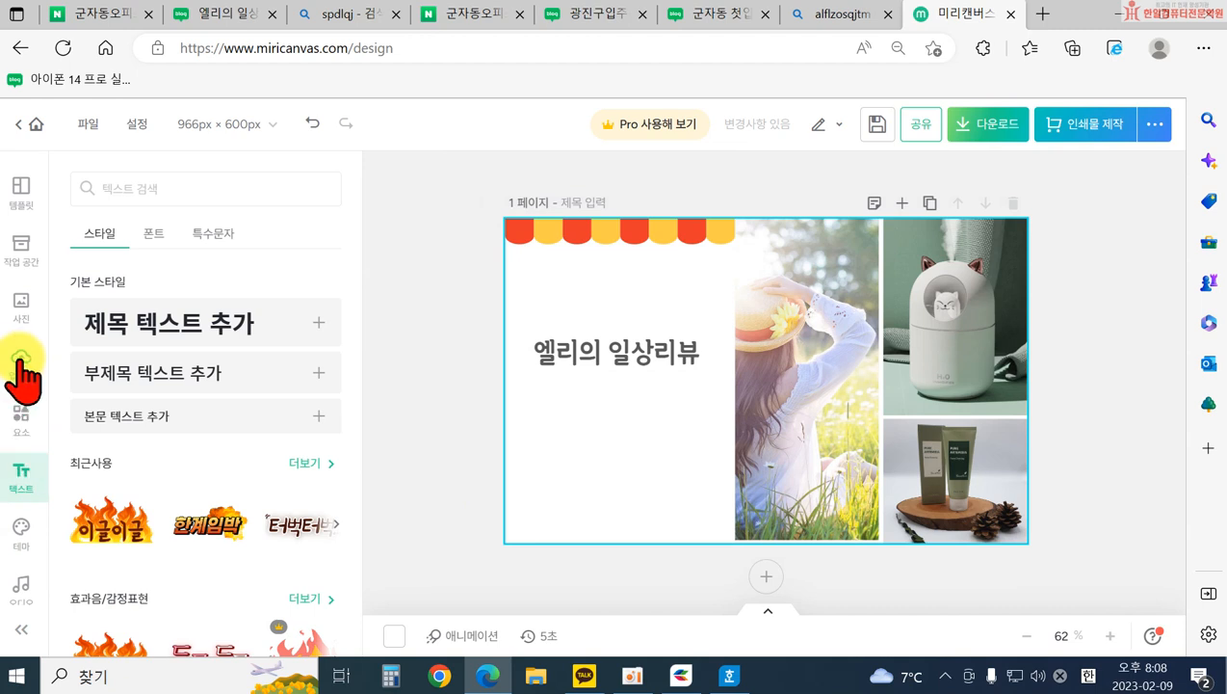
- Add the body text "# 일상리뷰" below the title and duplicate it to make four staggered hashtag lines
click(116, 416)
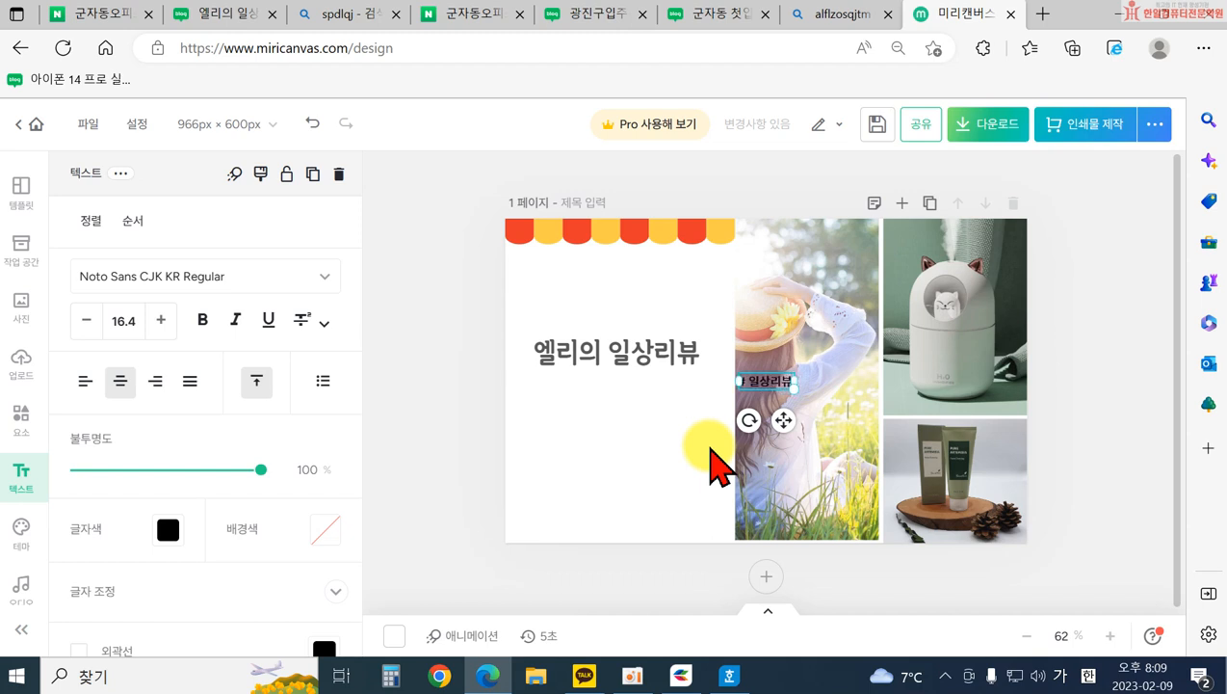
click(718, 469)
drag(773, 383, 634, 511)
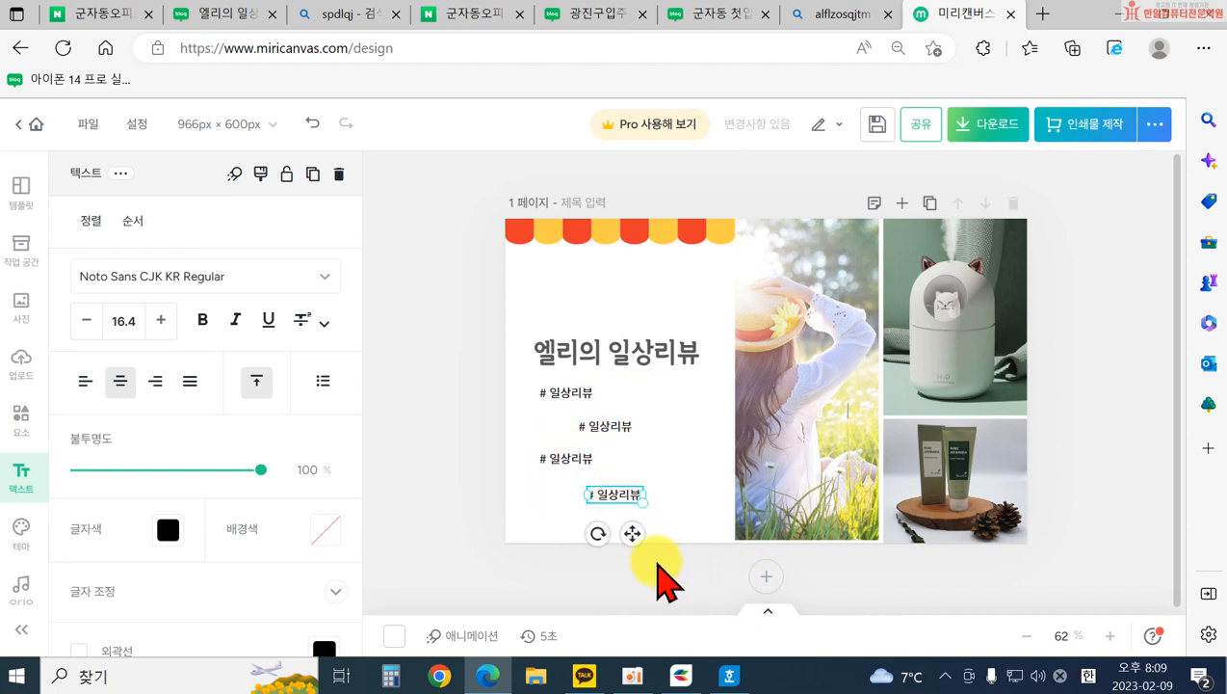
key(Delete)
drag(567, 461, 607, 497)
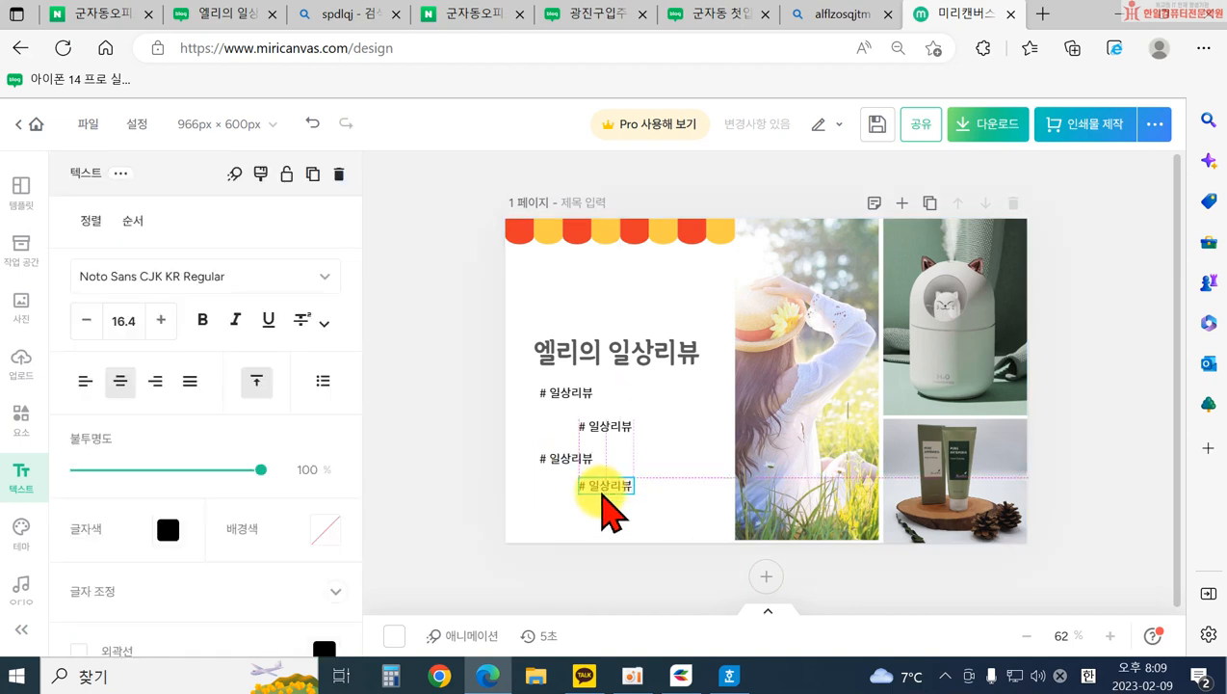
drag(602, 494, 603, 494)
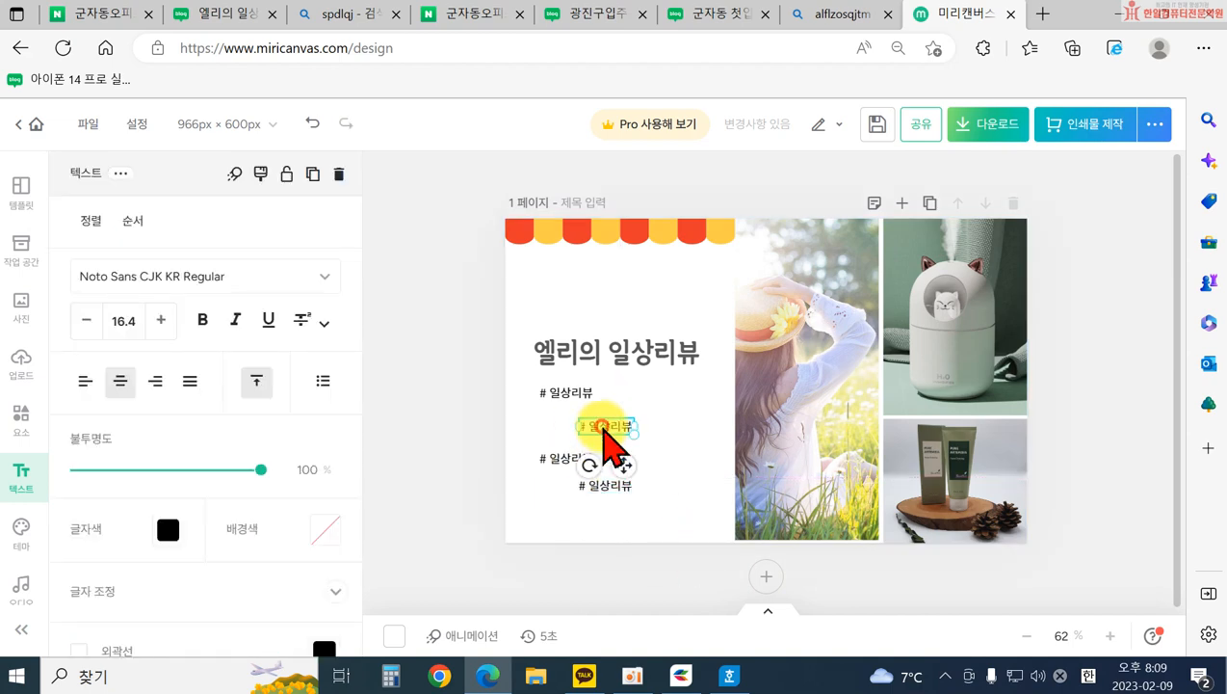
- Change the second hashtag to "# 맛집이야기" and widen its text box to about 140 px so it fits one line
drag(589, 429, 696, 468)
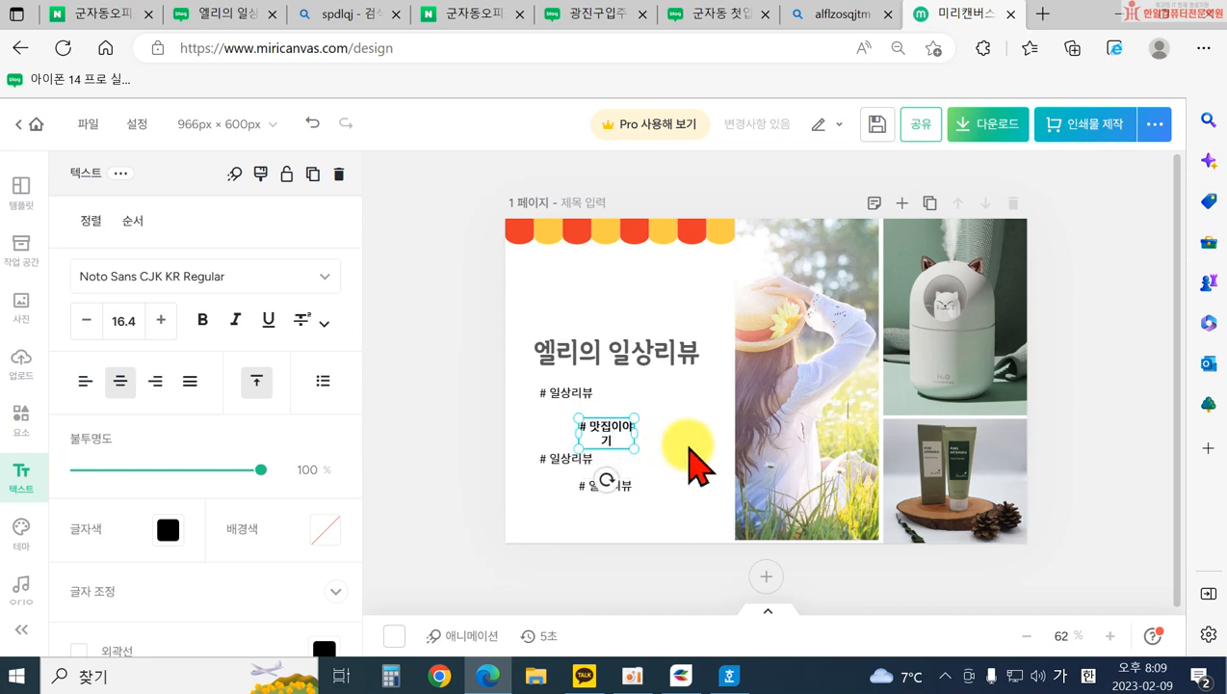
click(690, 448)
click(616, 431)
drag(636, 433, 653, 433)
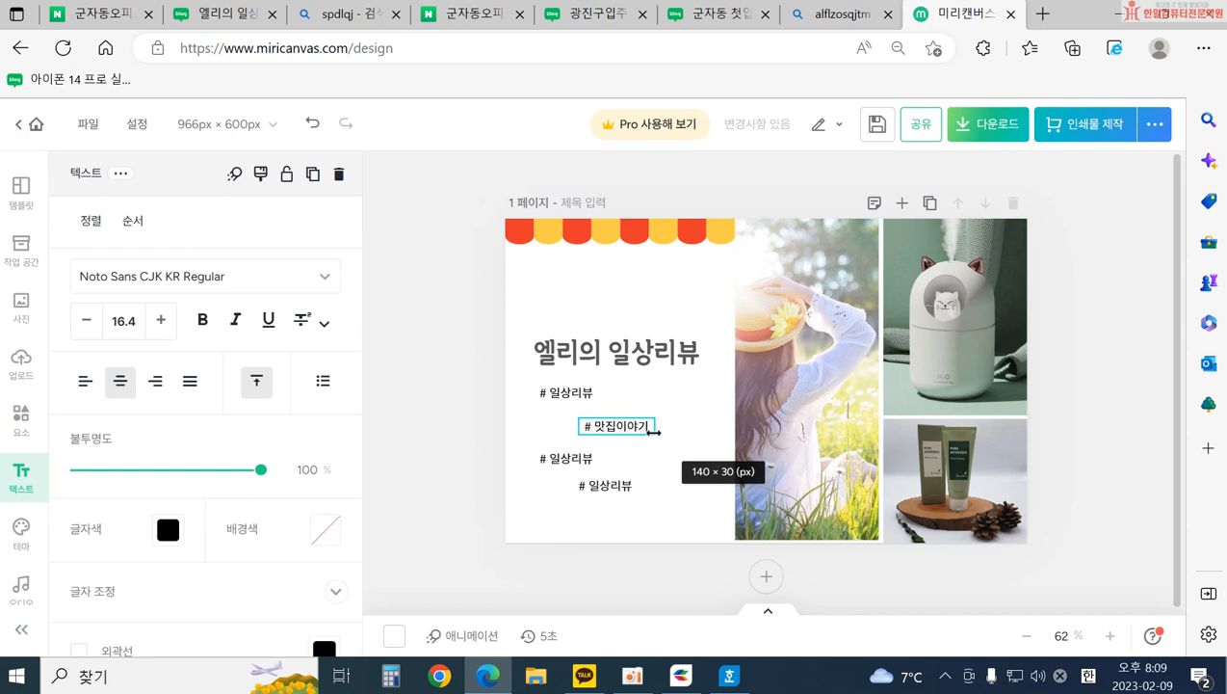
- Change the third hashtag to "# 제품리뷰" and the fourth to "# 추천도서"
click(564, 460)
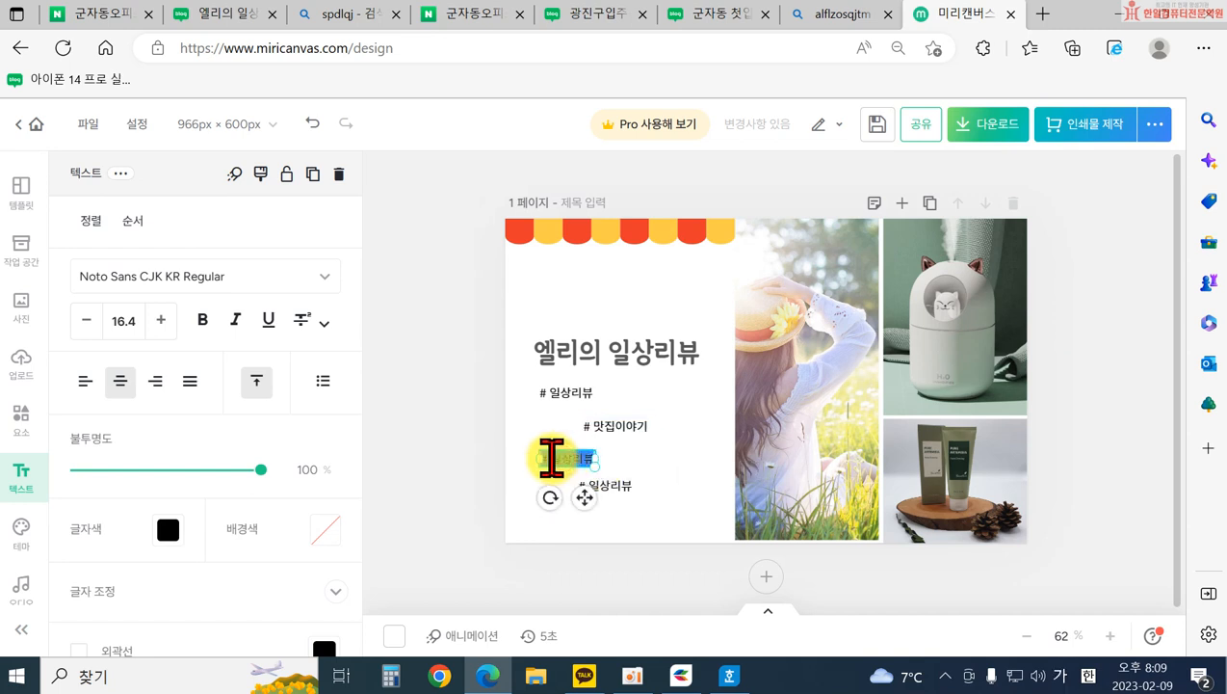
text(지)
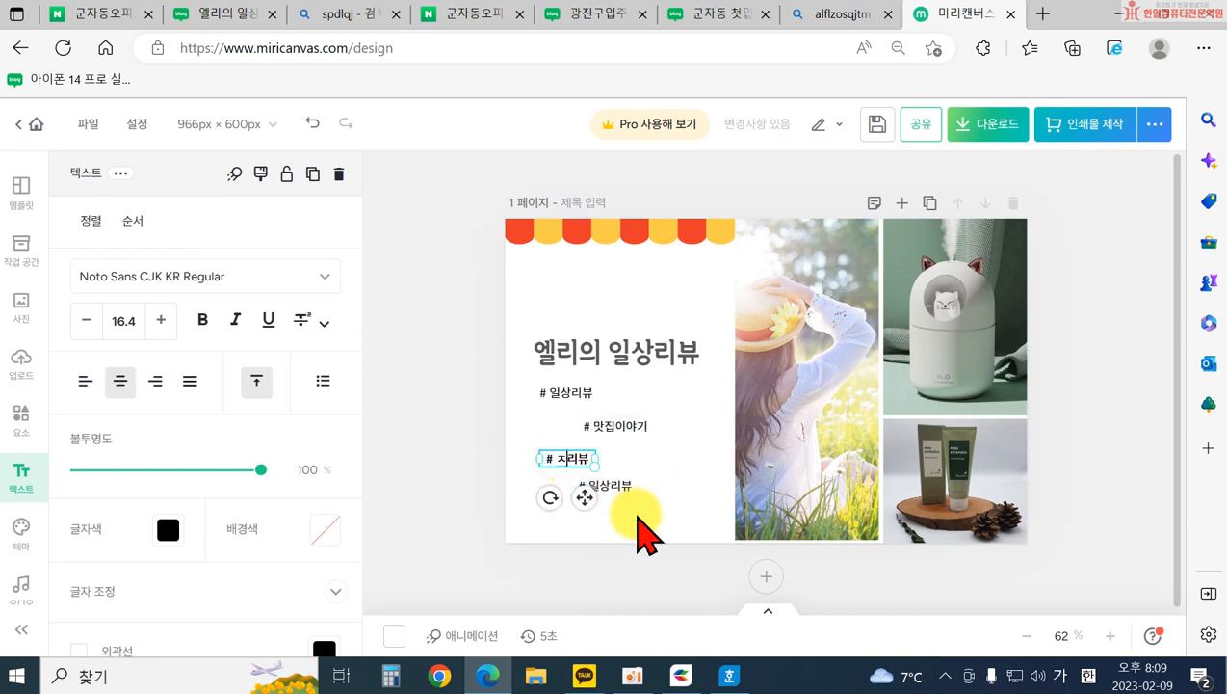
click(644, 529)
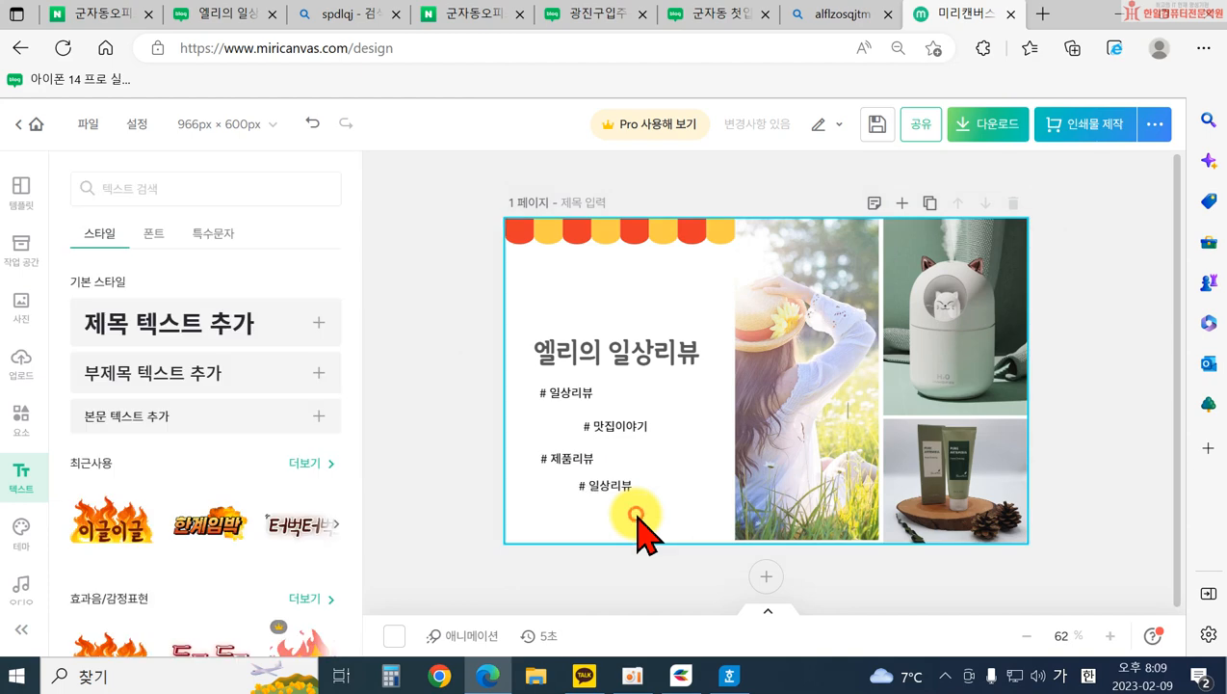
double_click(597, 486)
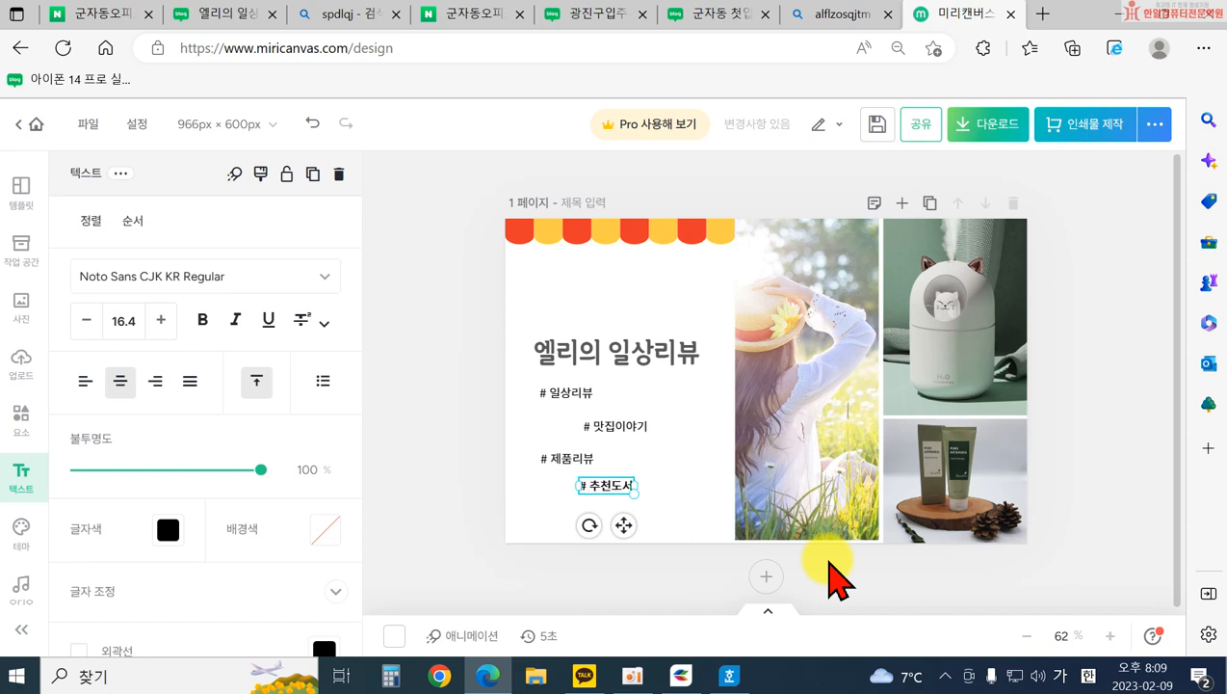
click(512, 563)
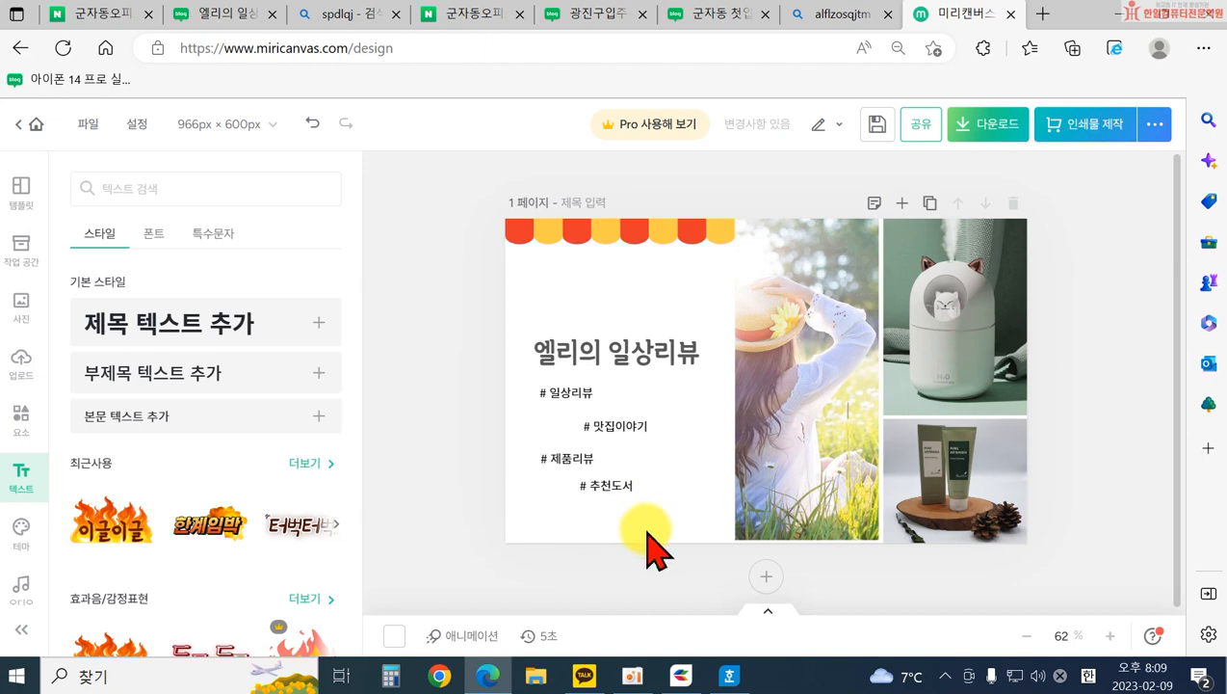
click(24, 418)
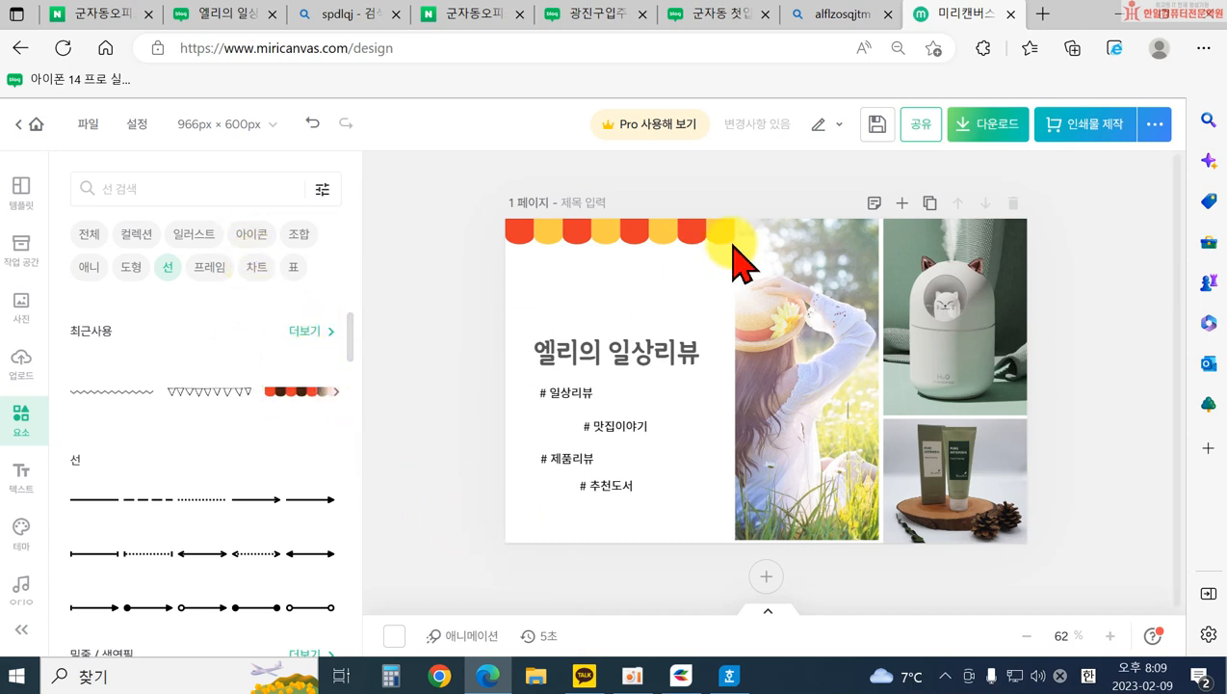
- Search the web for "네이버" in a new browser tab and open the Naver home page
click(1043, 14)
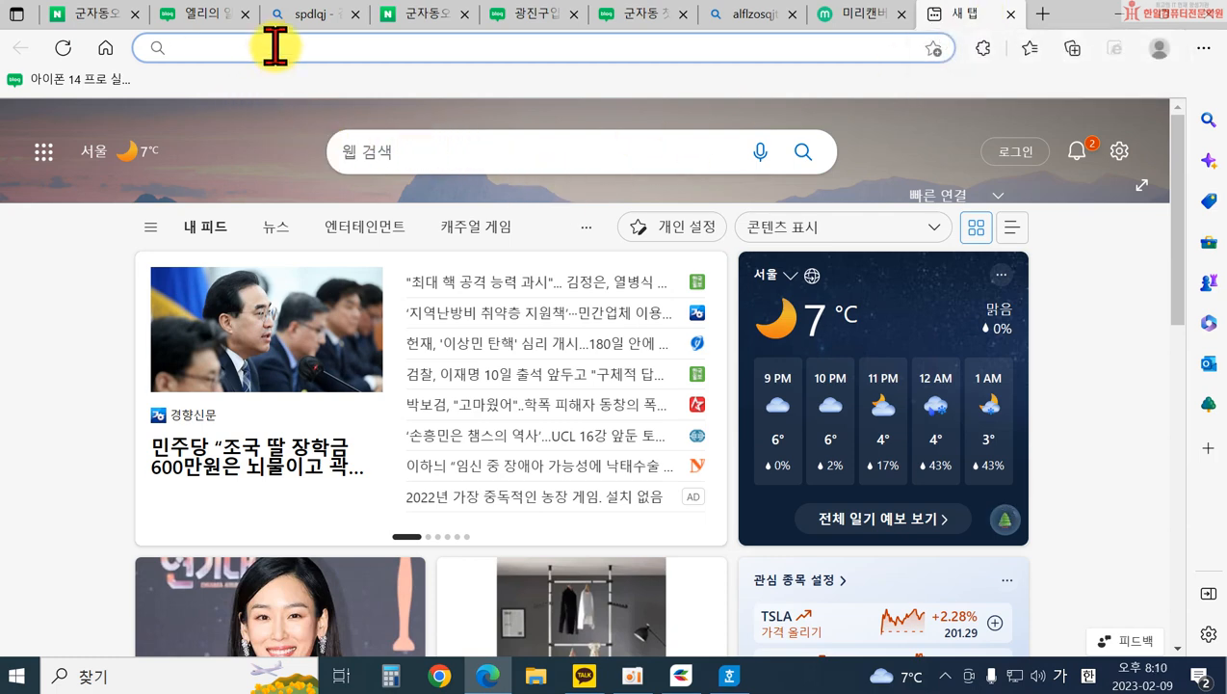
text(네이버)
key(Return)
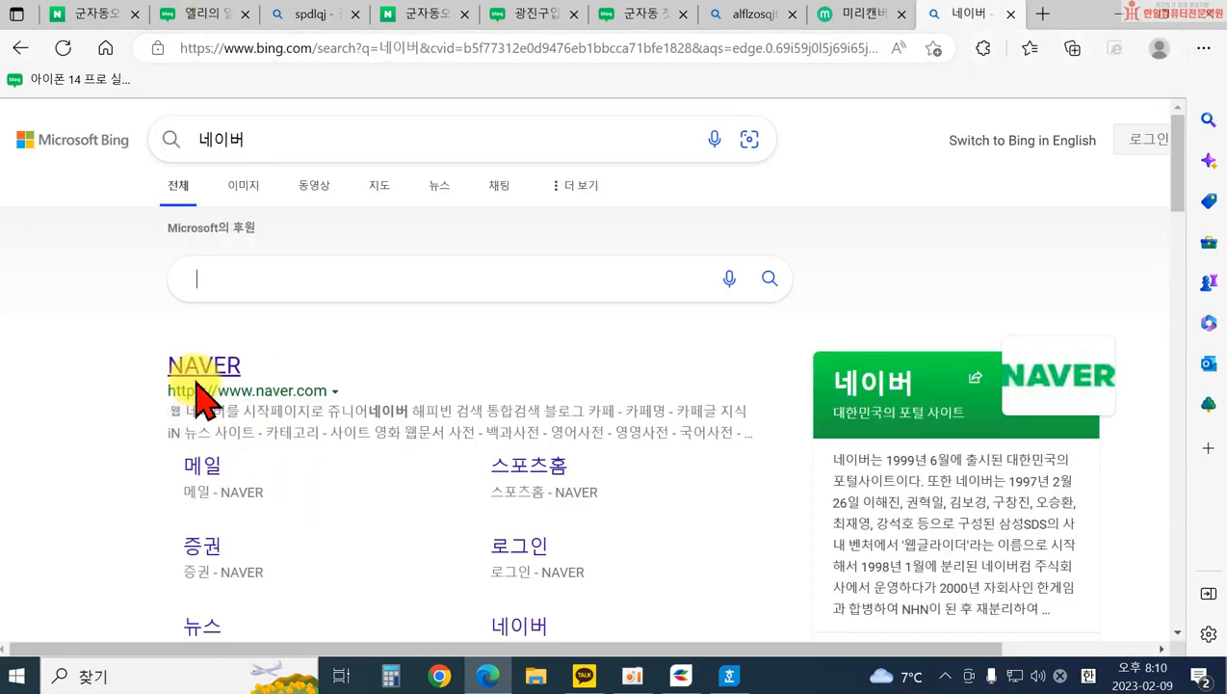
click(187, 368)
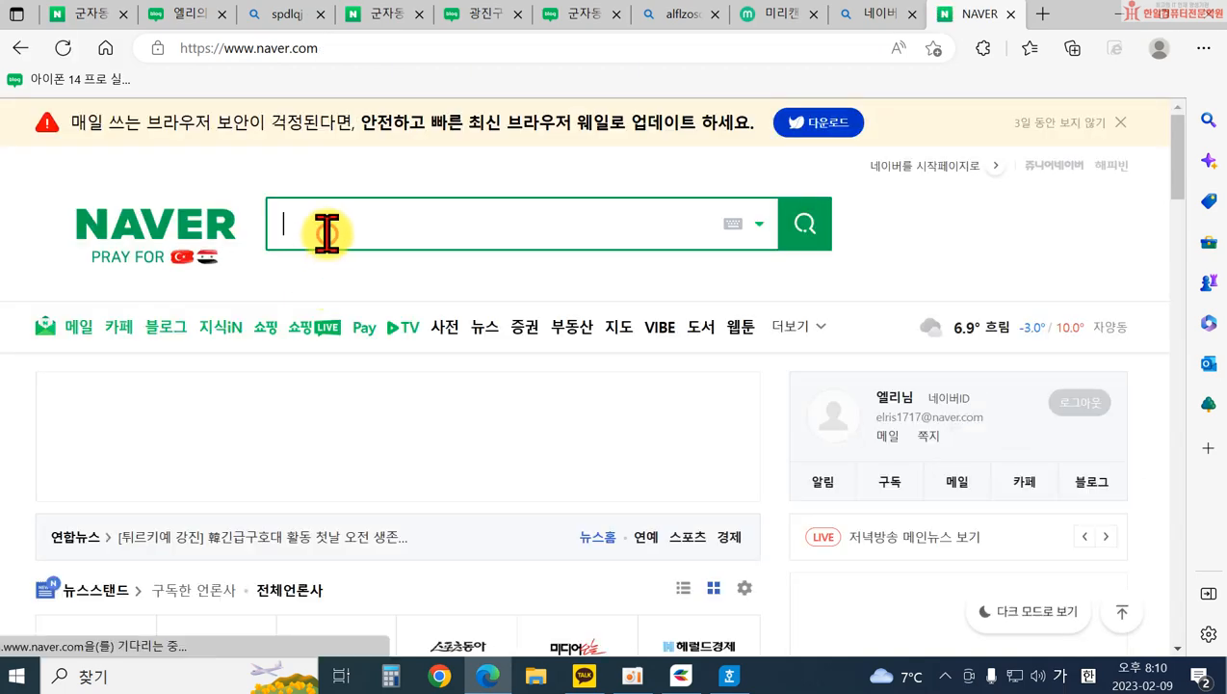
- Search Naver for "아이콘다운로드" and open the Flaticon site from the results
click(327, 232)
text(아이콘 다운)
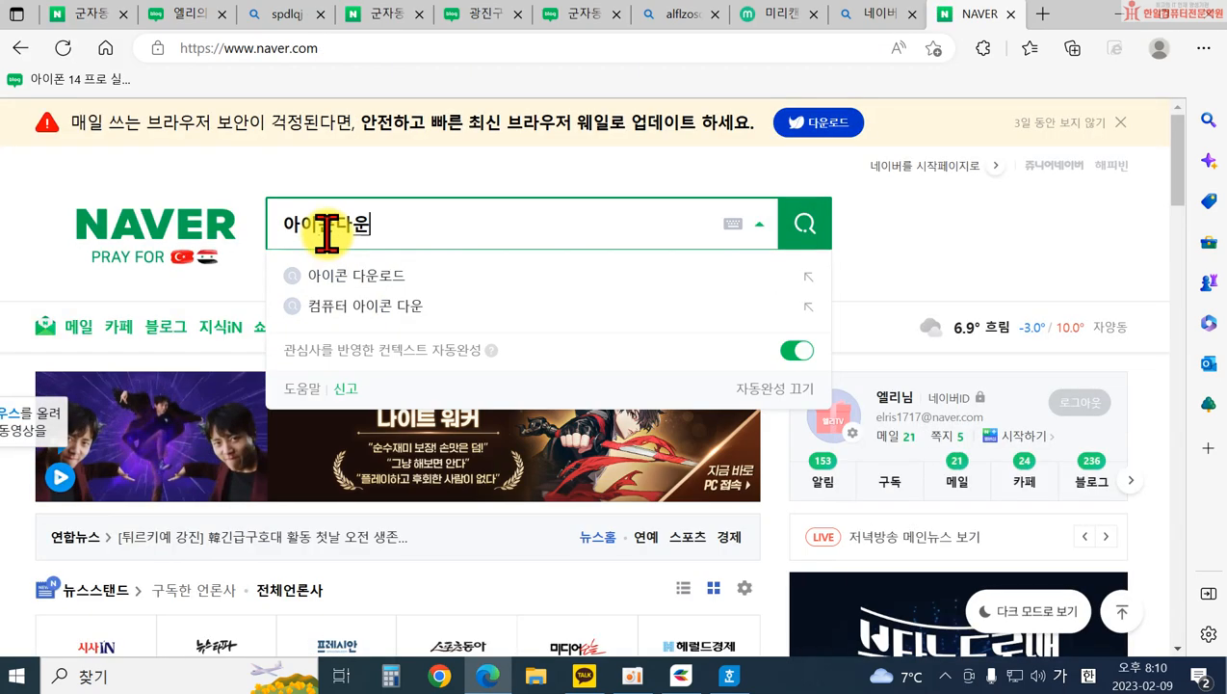
text(로드)
key(Return)
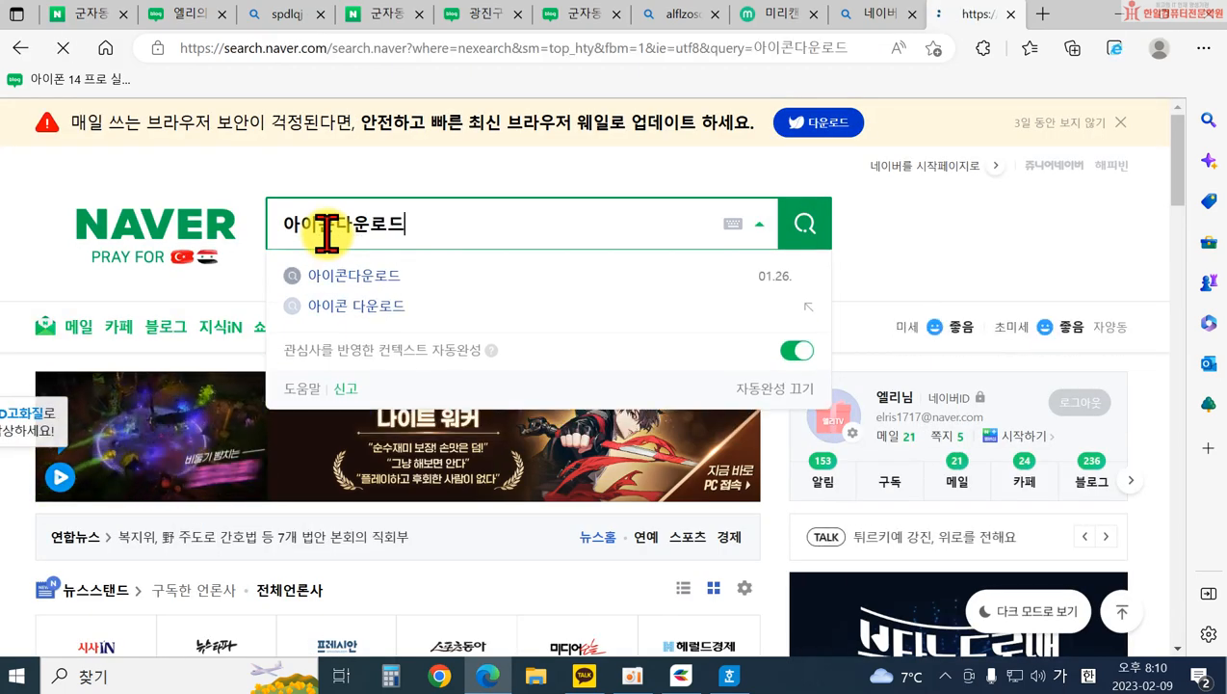
scroll(342, 450, down, 5)
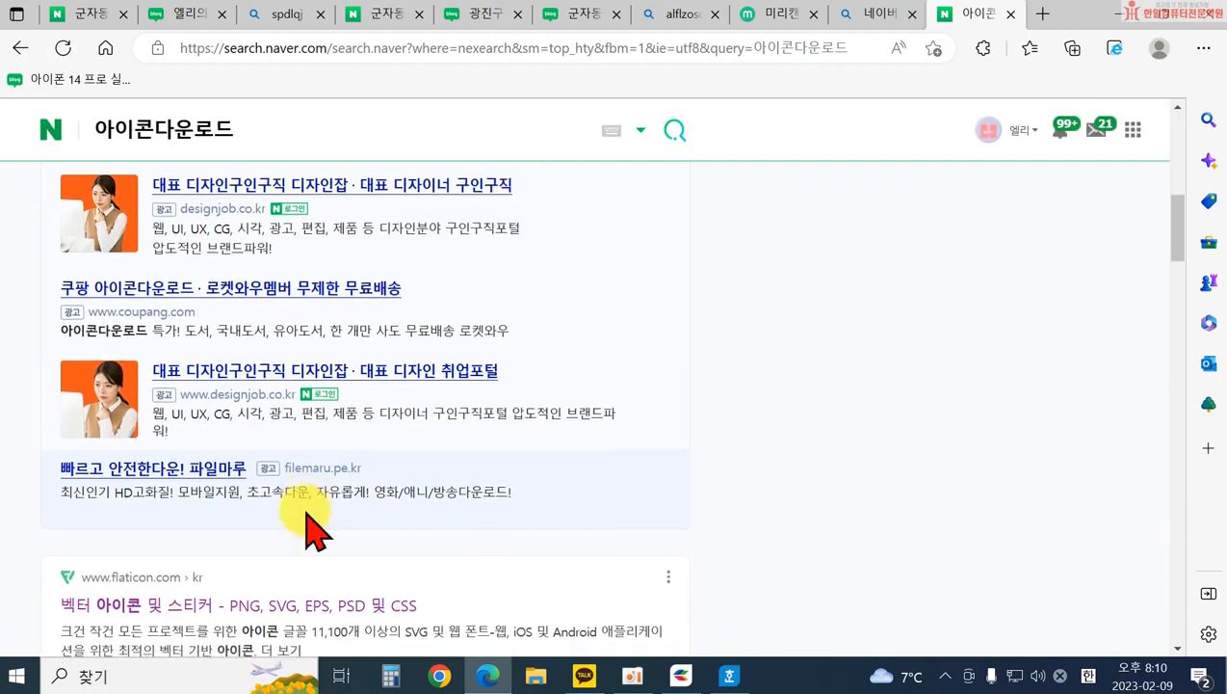
scroll(308, 523, down, 1)
click(164, 525)
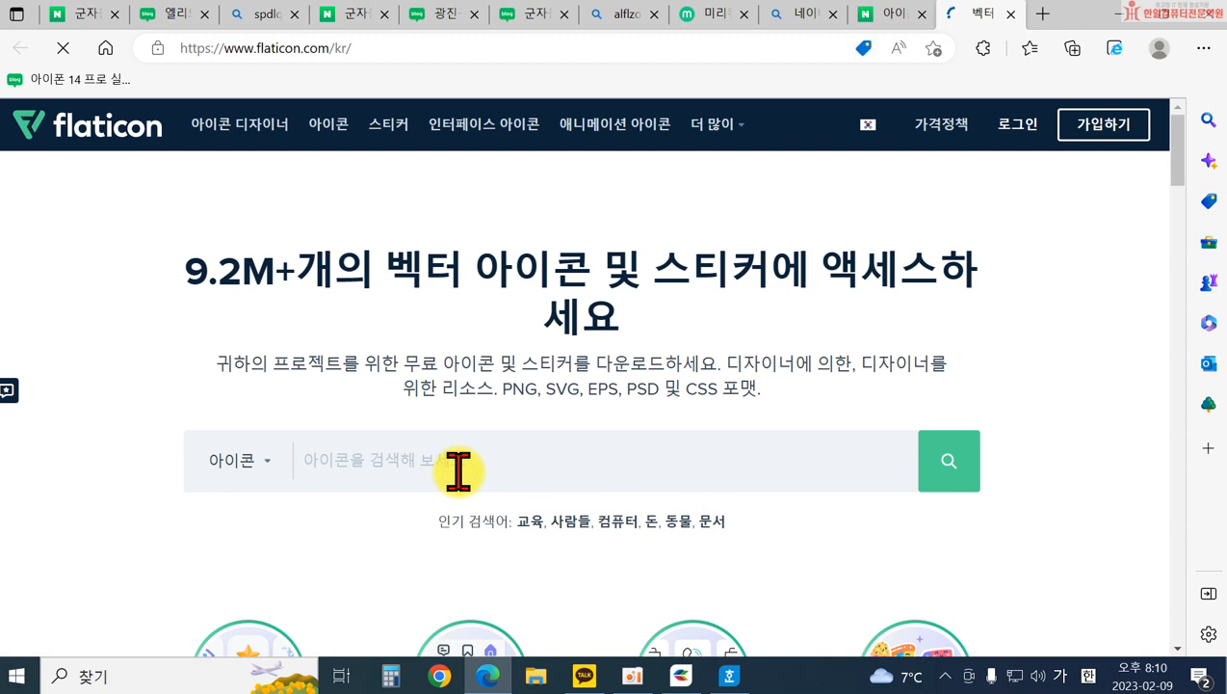
- Search Flaticon for "샵" icons
click(457, 470)
text(ㅅㅑㅂ)
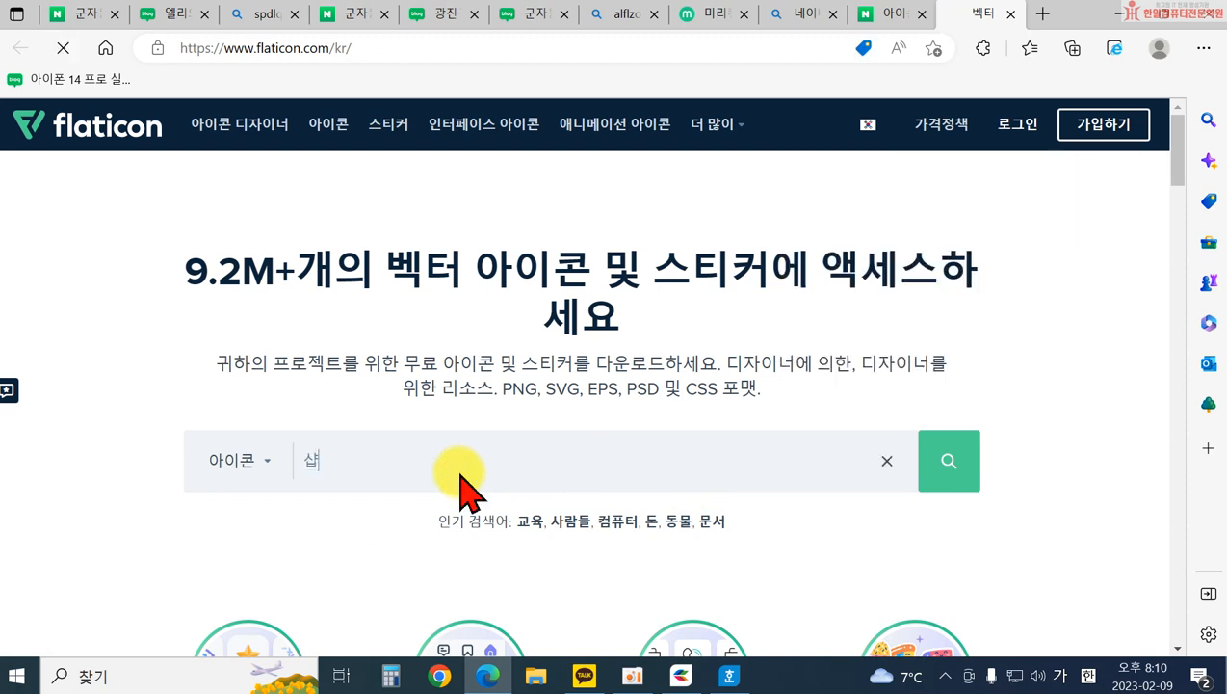
key(Return)
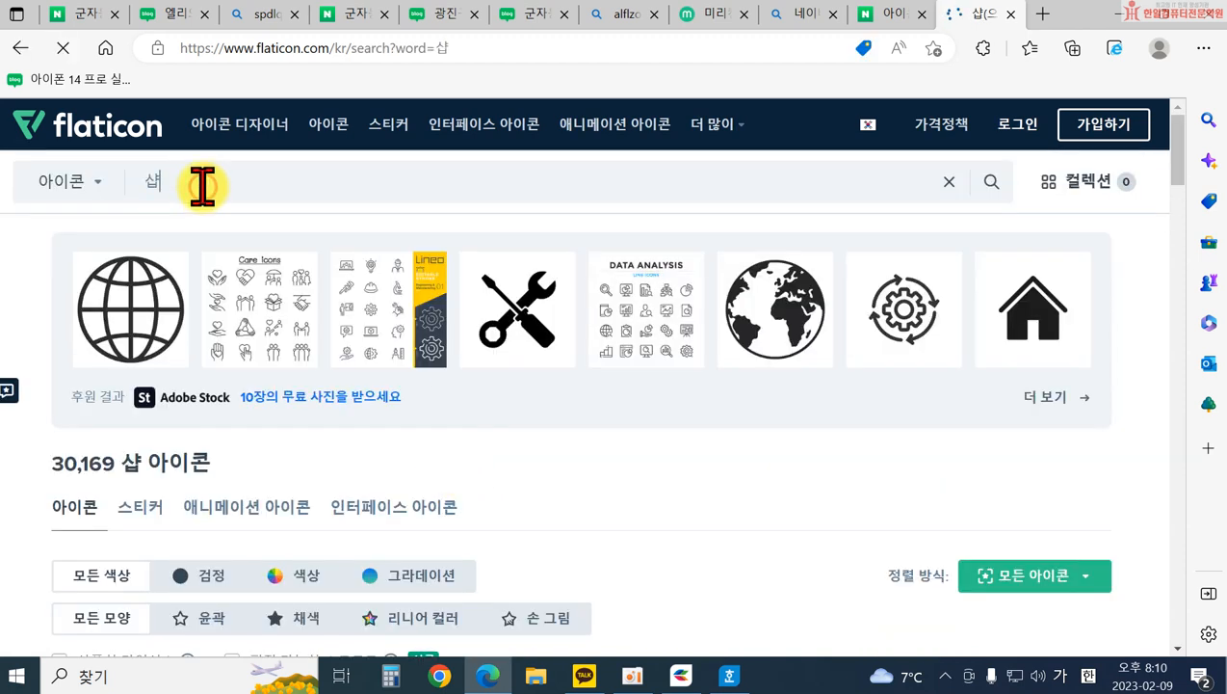
- Search Flaticon for "쇼핑몰" instead and look through the icon results
text(쇼핑몰)
key(Return)
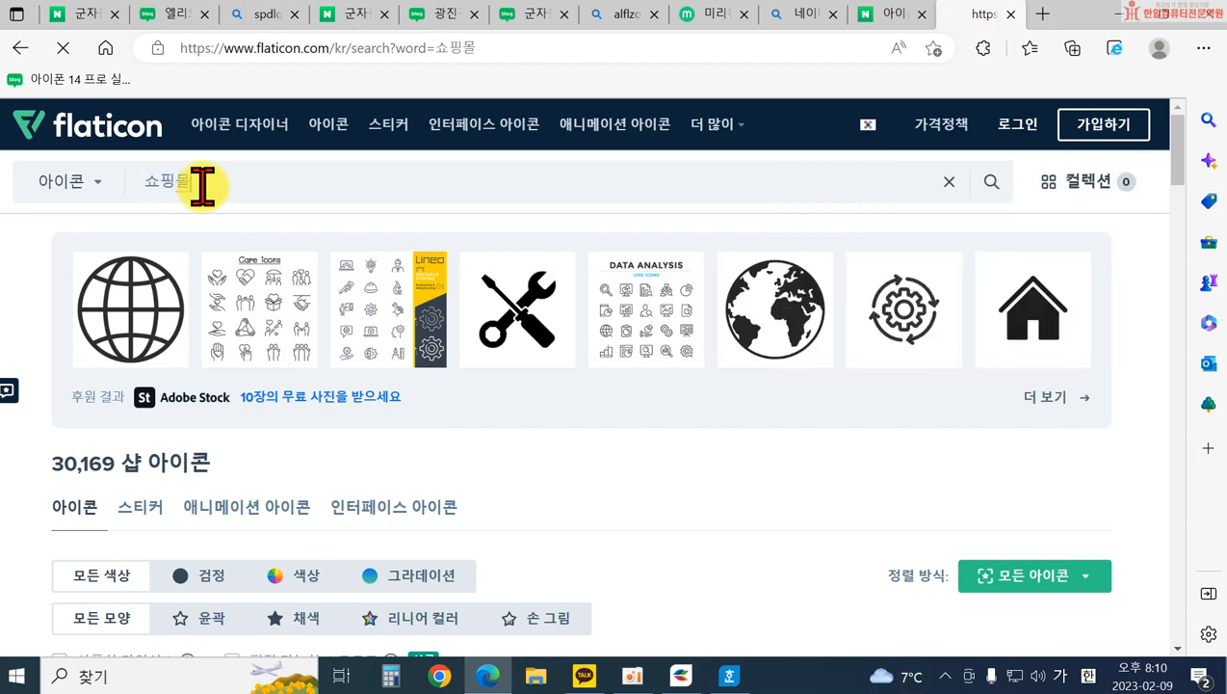
scroll(523, 472, down, 2)
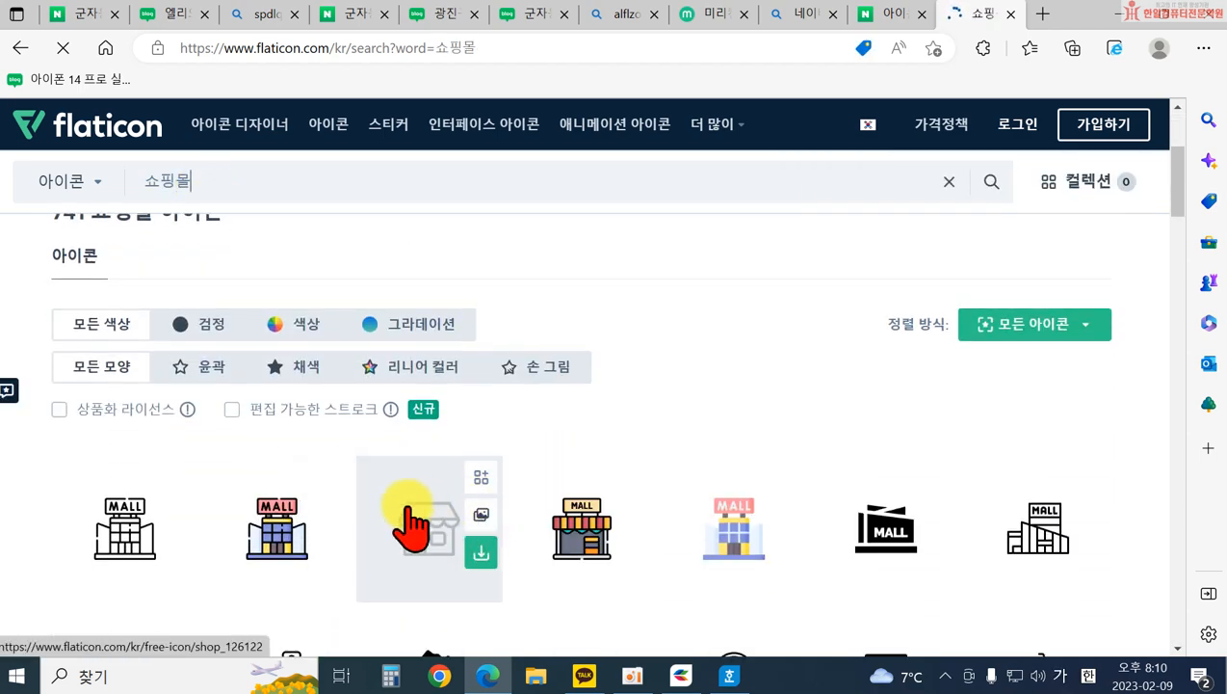
scroll(827, 525, down, 2)
scroll(776, 548, down, 5)
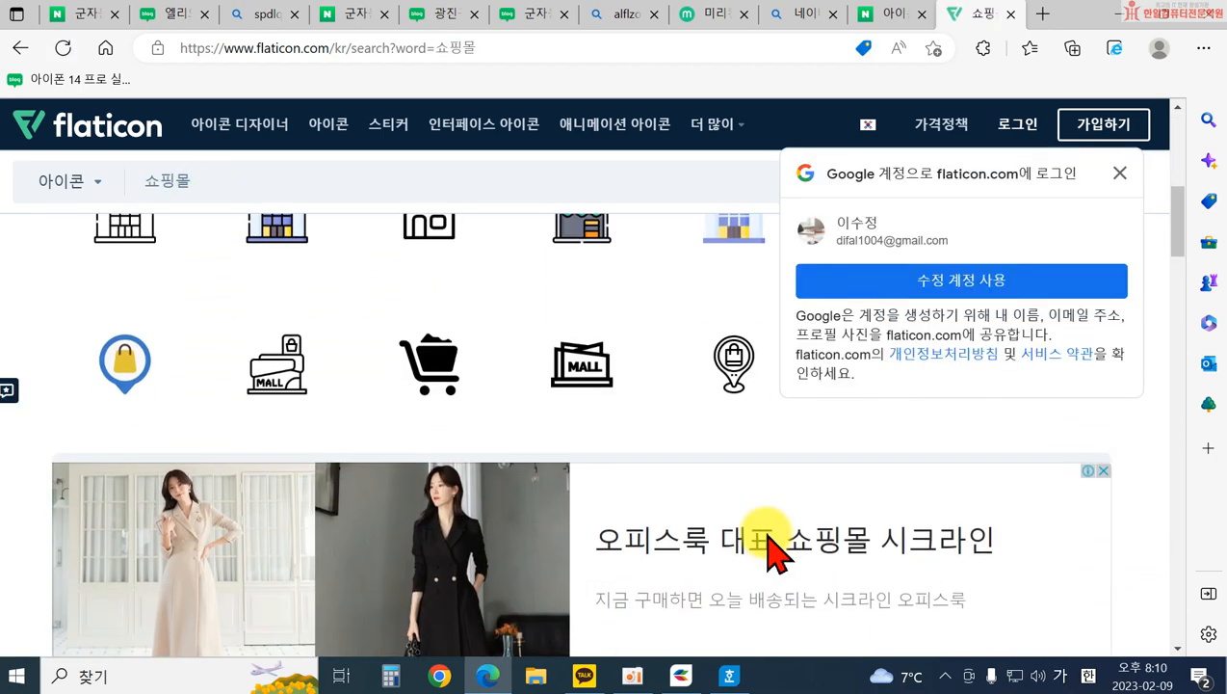
scroll(578, 462, down, 2)
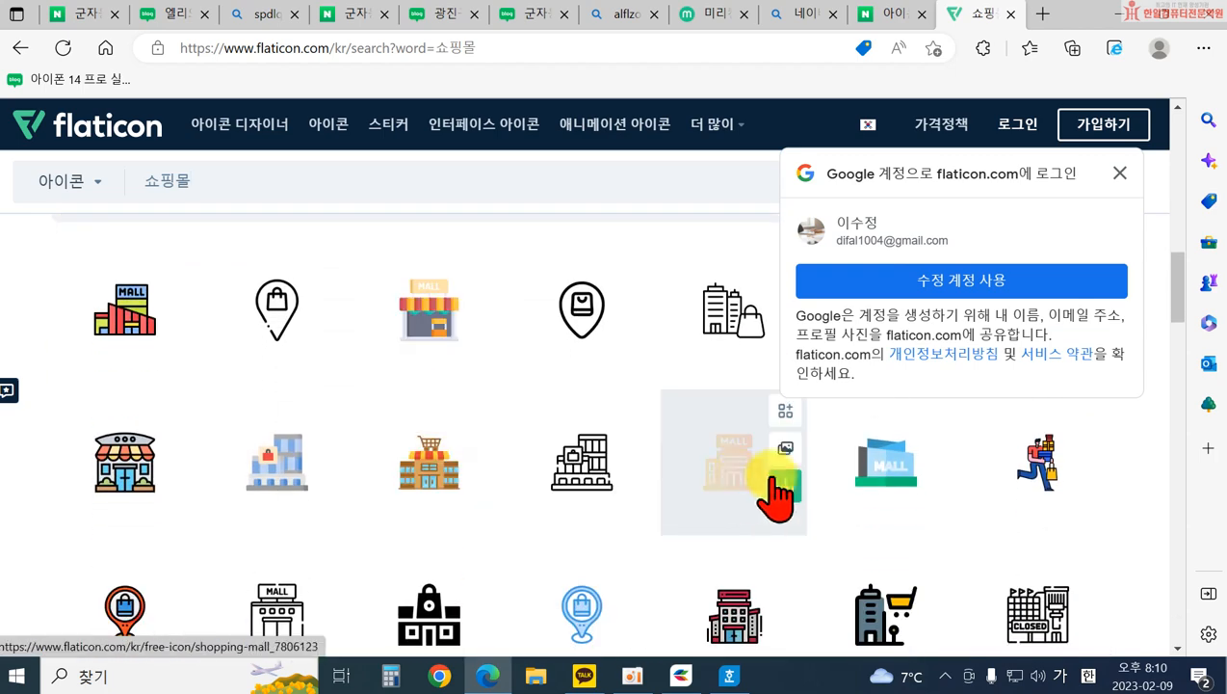
scroll(761, 462, down, 3)
scroll(568, 425, down, 4)
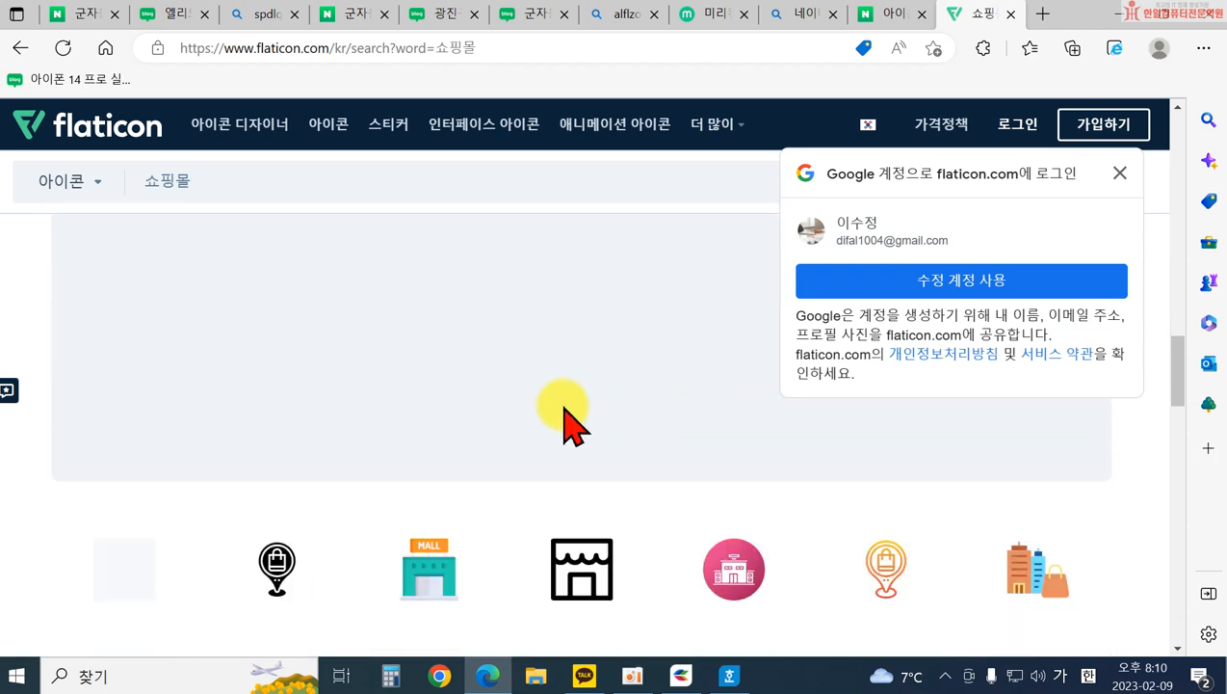
scroll(817, 539, down, 6)
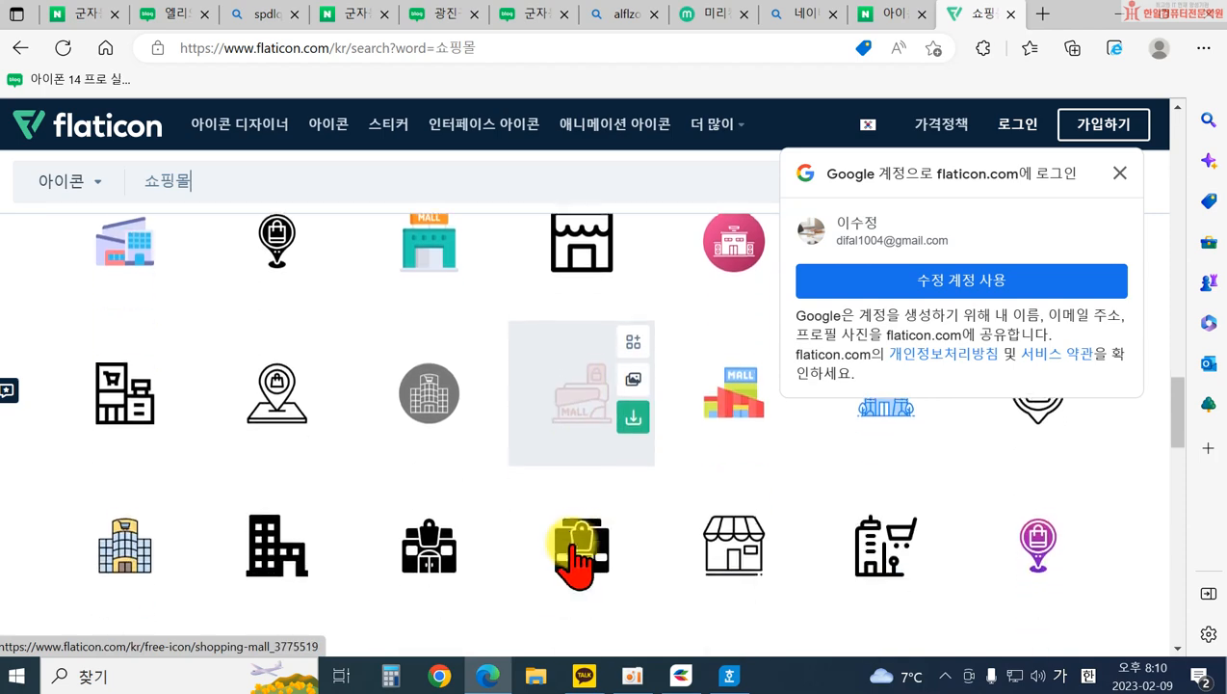
scroll(385, 308, up, 4)
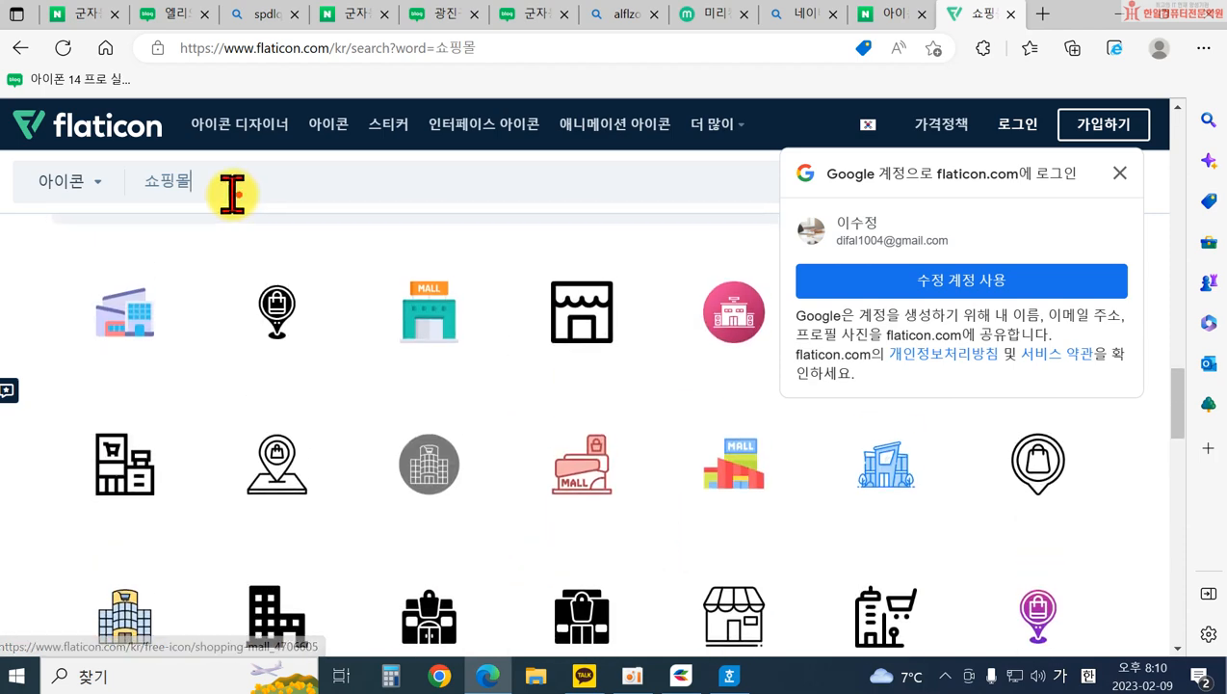
- Search Flaticon for "쇼핑" and look through the results for a suitable shopping icon
drag(238, 197, 10, 205)
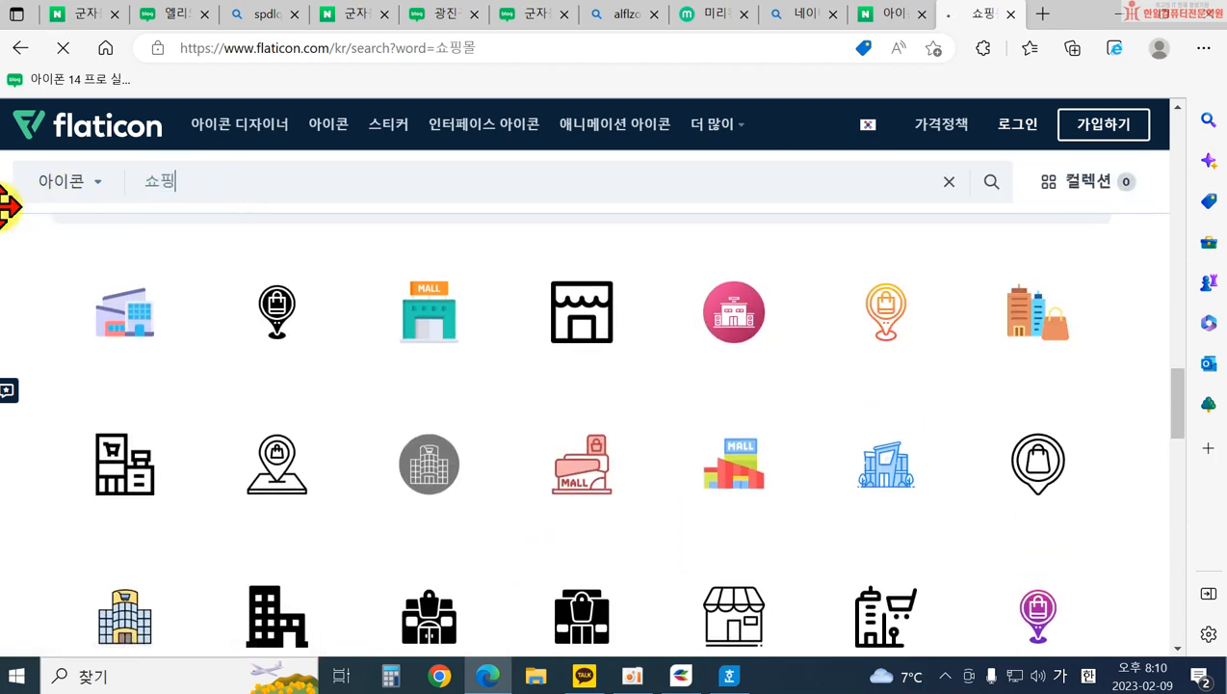
scroll(793, 488, down, 4)
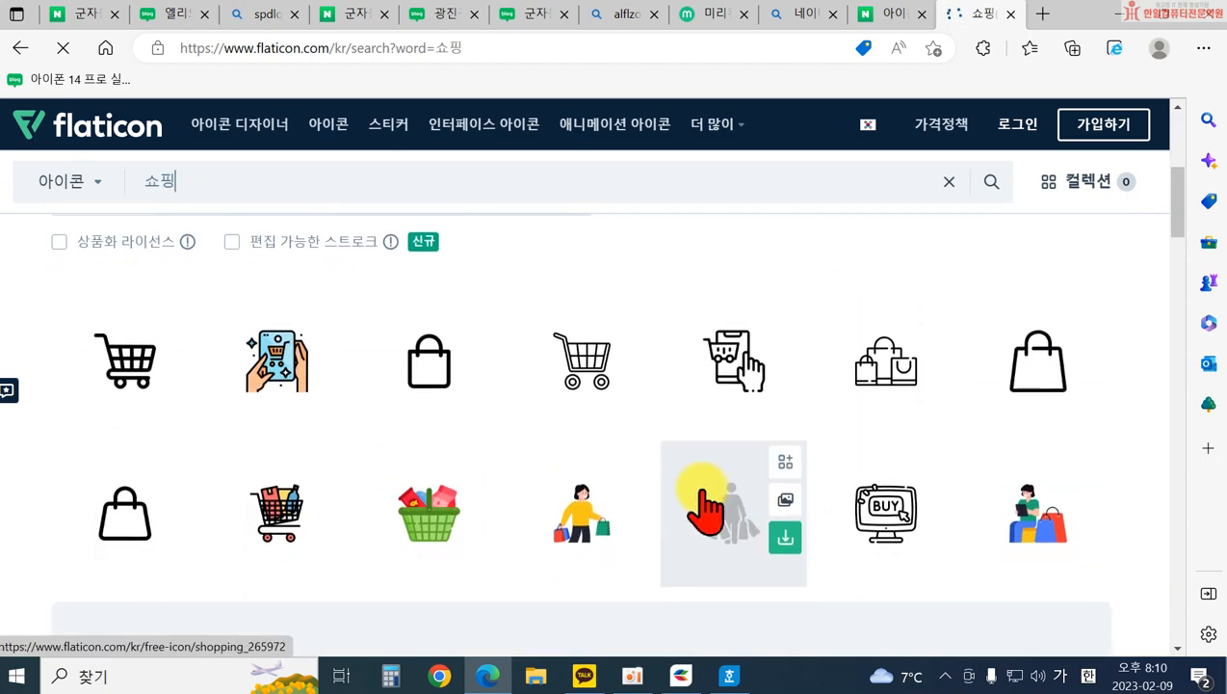
scroll(626, 438, down, 2)
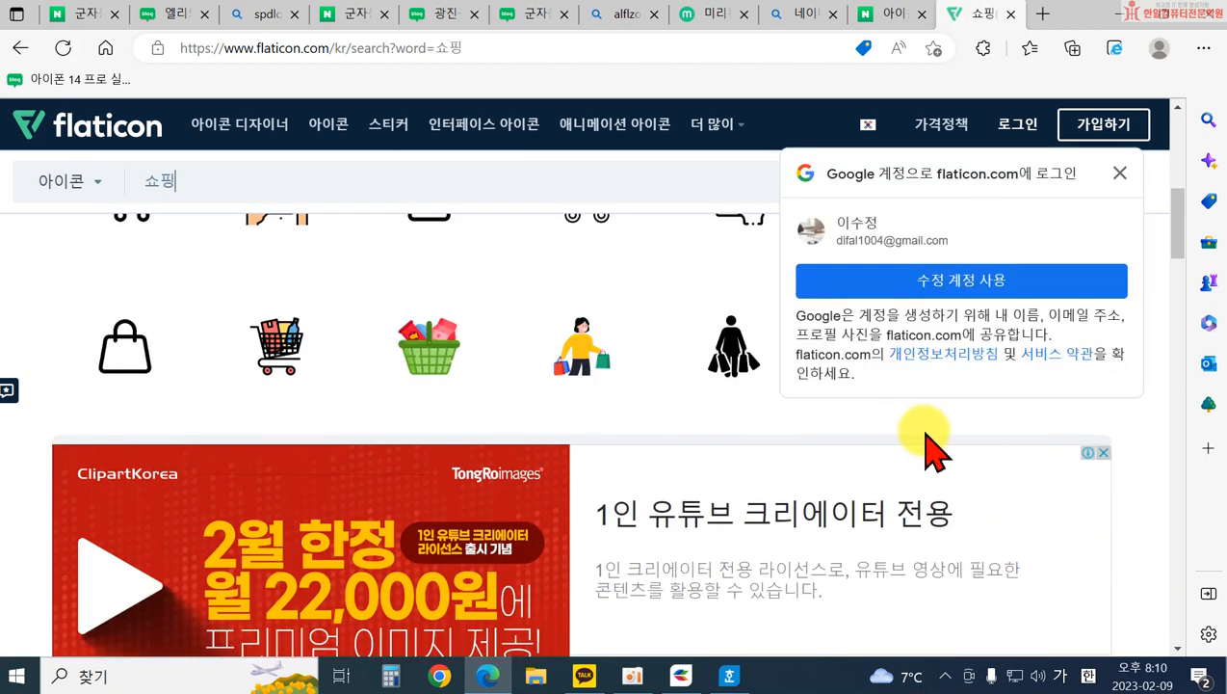
scroll(584, 501, down, 4)
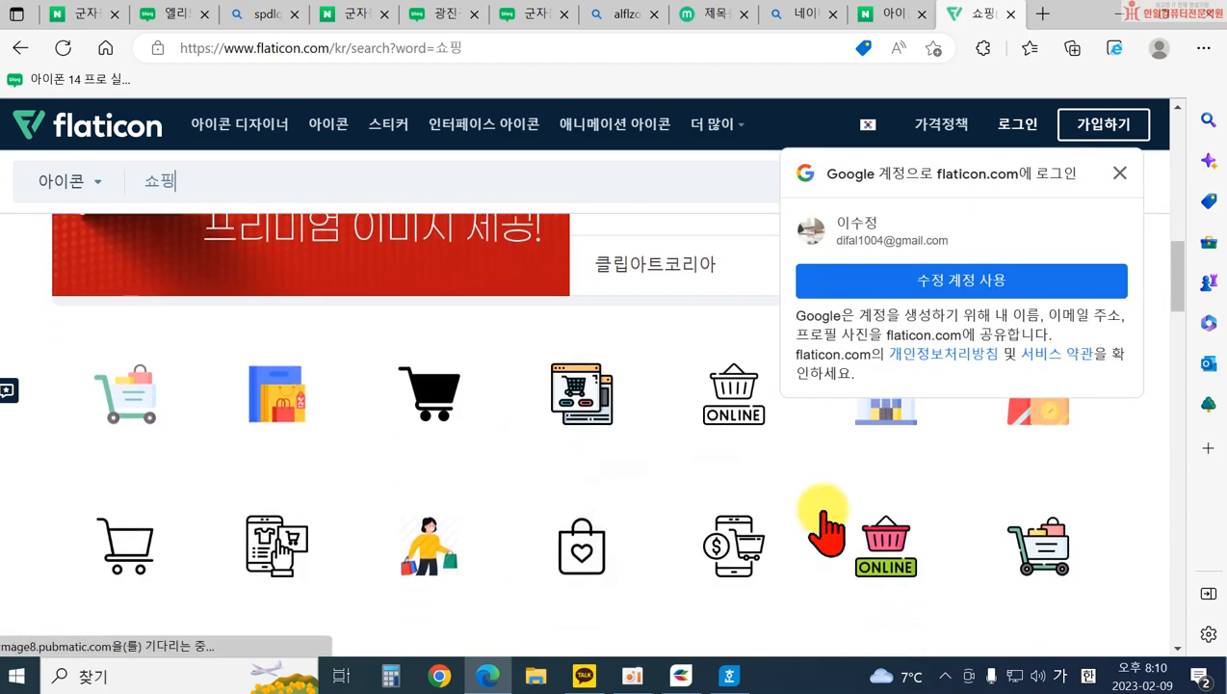
scroll(938, 578, down, 3)
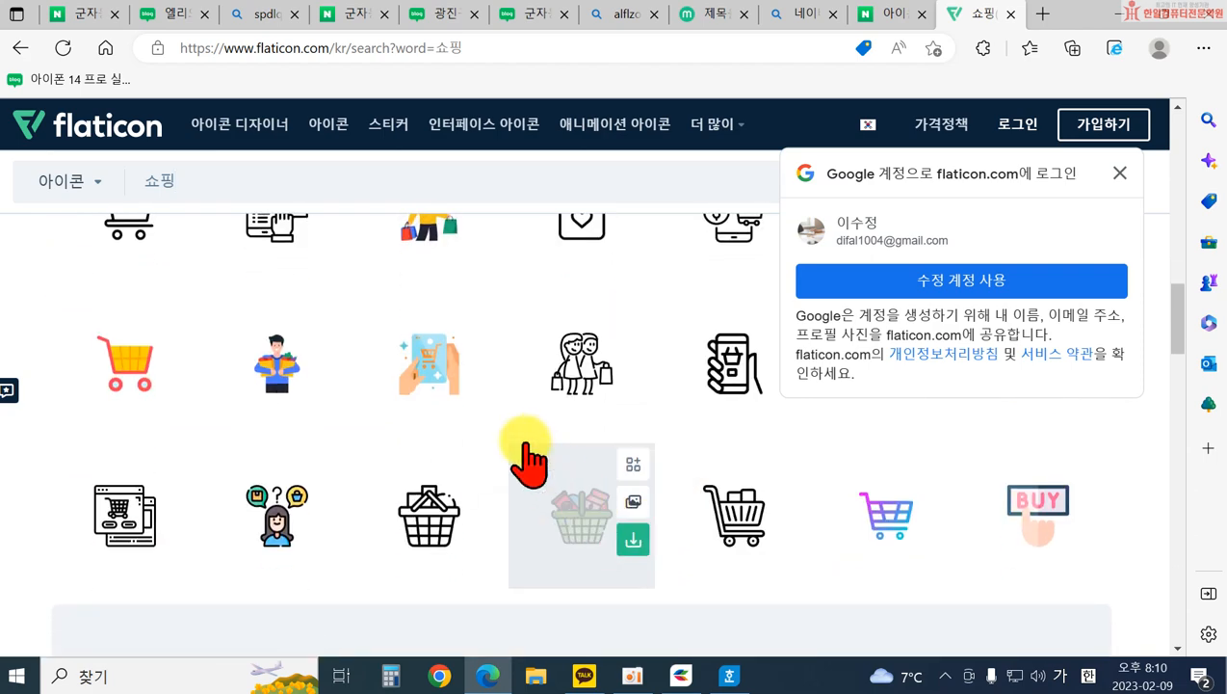
scroll(578, 516, down, 5)
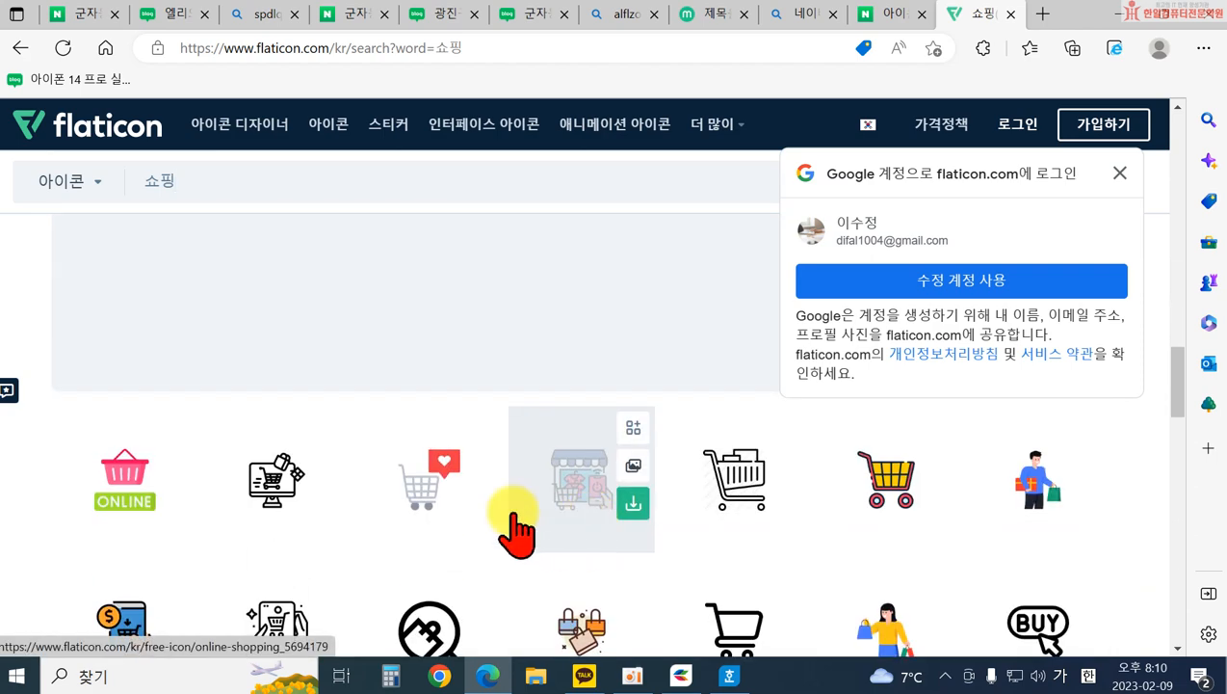
scroll(790, 549, down, 2)
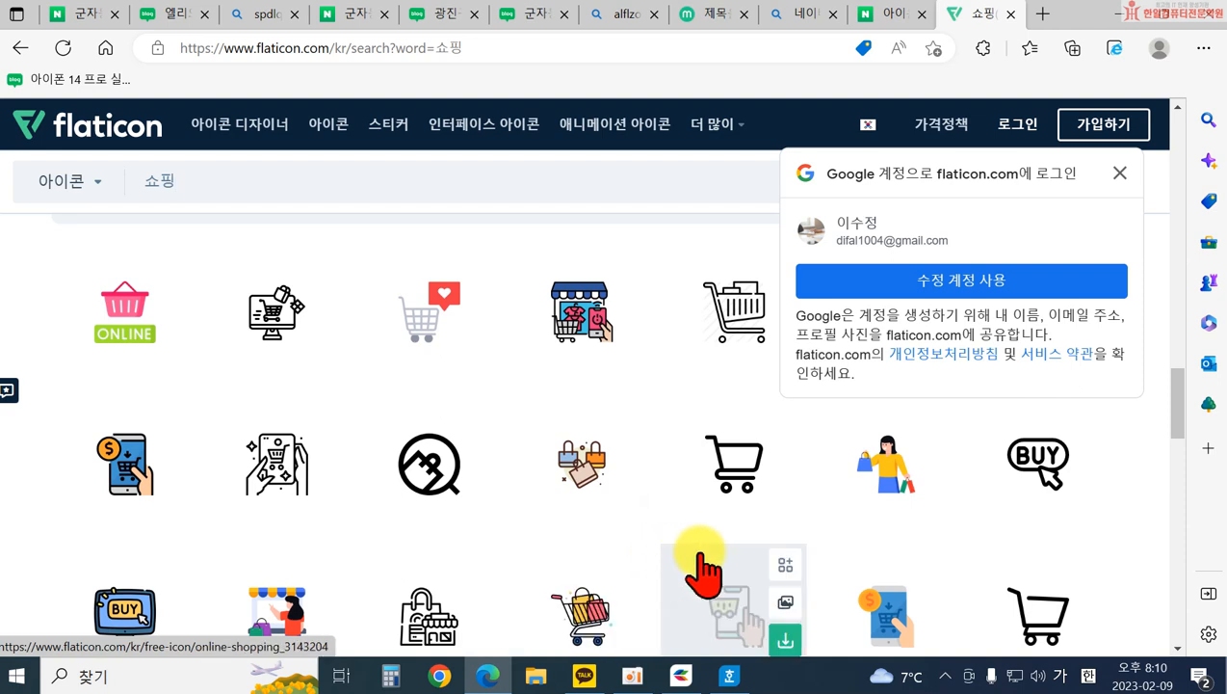
scroll(703, 574, down, 2)
scroll(718, 548, down, 2)
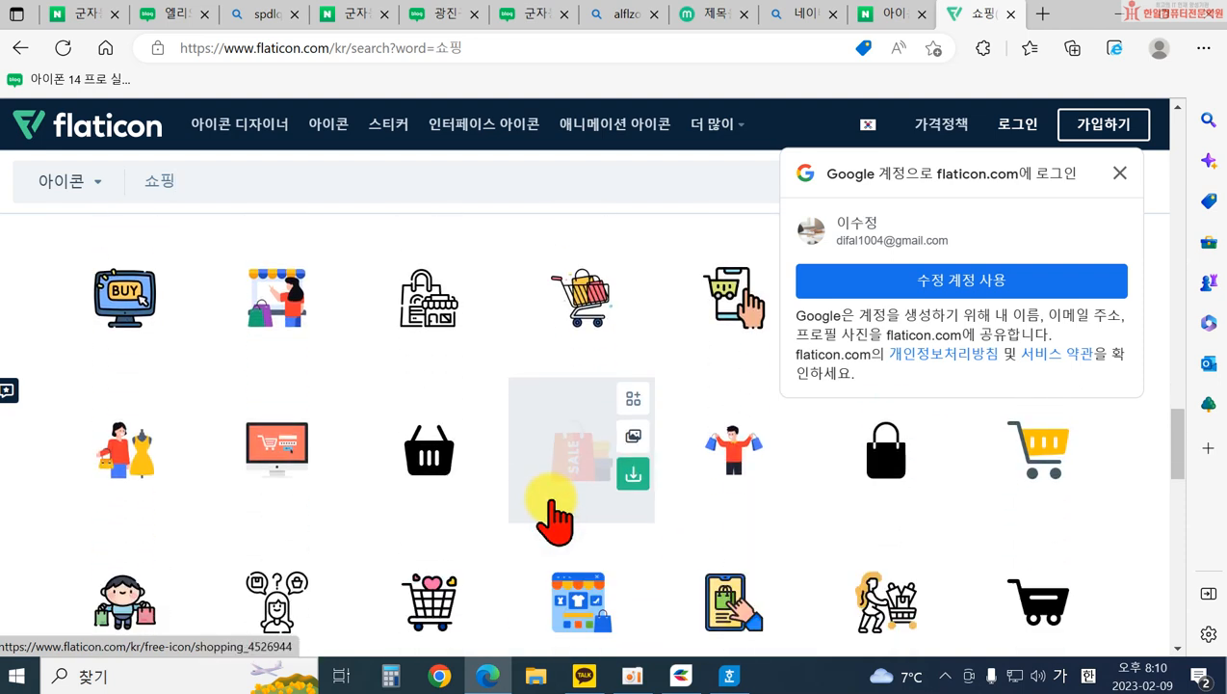
scroll(732, 551, down, 2)
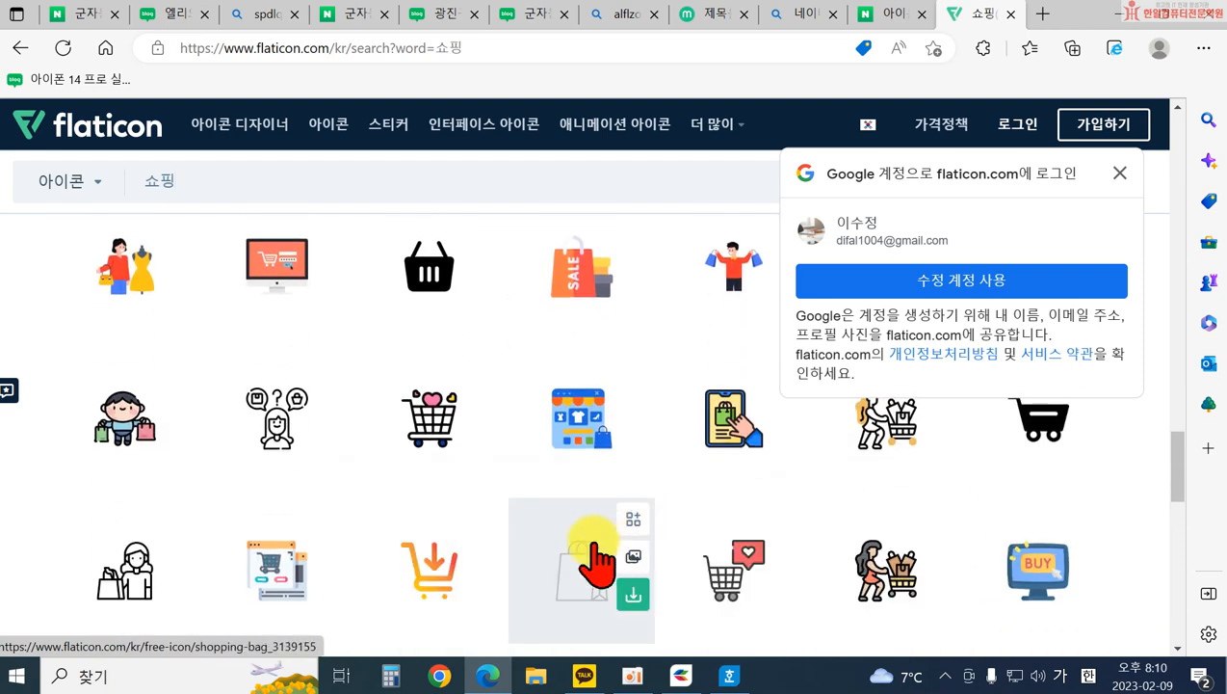
scroll(742, 535, down, 2)
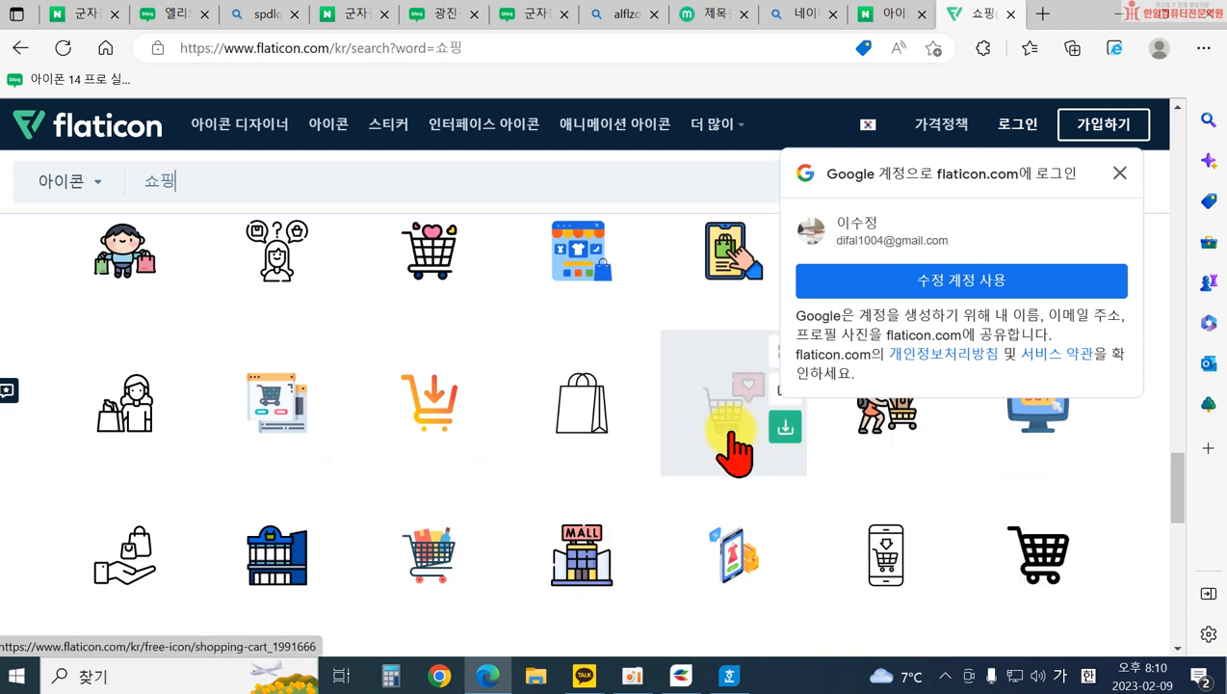
scroll(732, 433, up, 1)
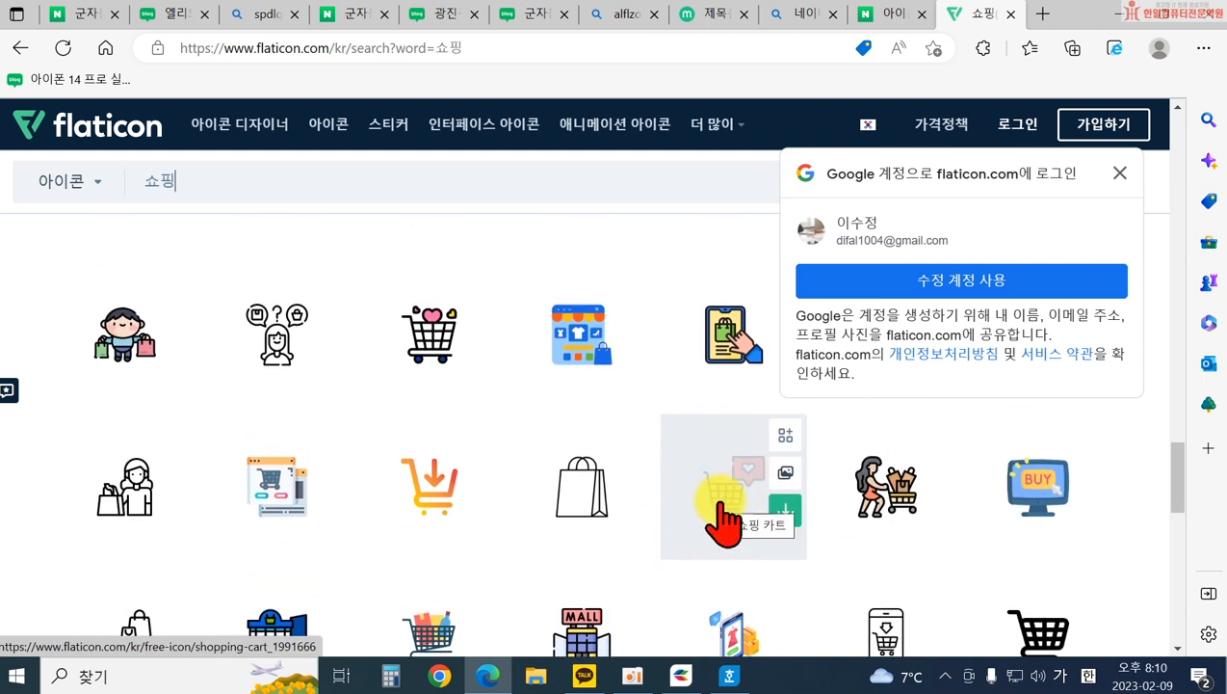
- Download the shopping cart icon with the heart bubble as a free PNG and save it in the personal folder among the favourites
click(783, 511)
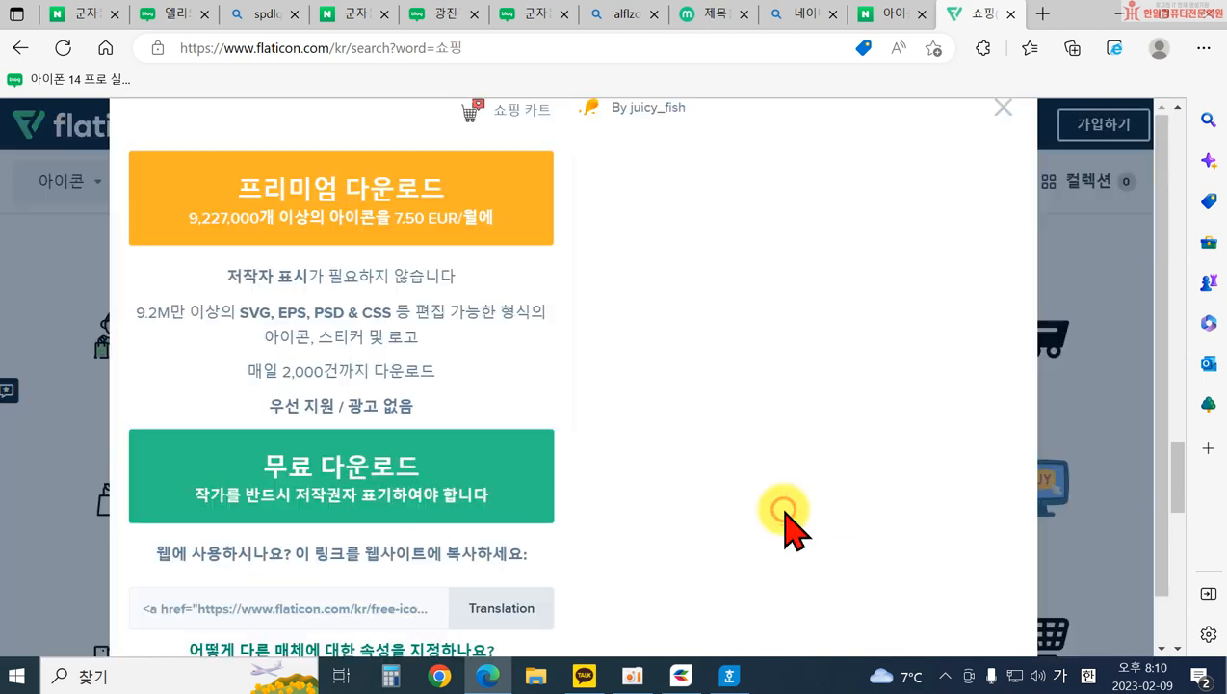
click(397, 483)
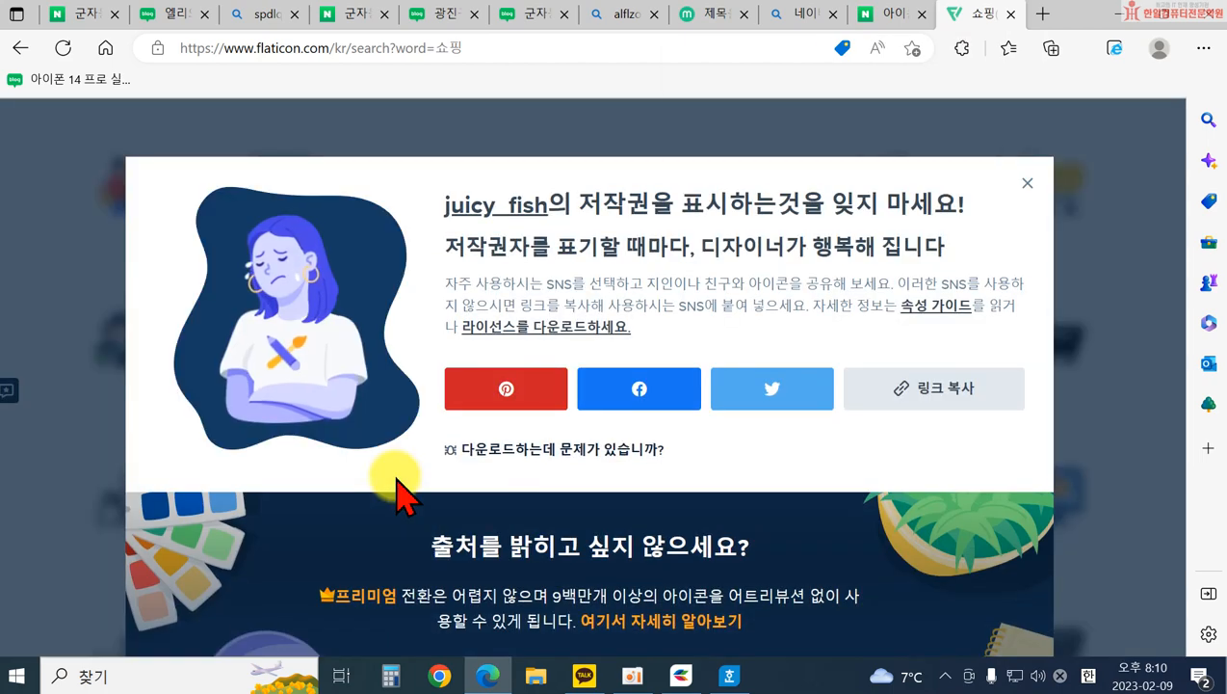
click(946, 150)
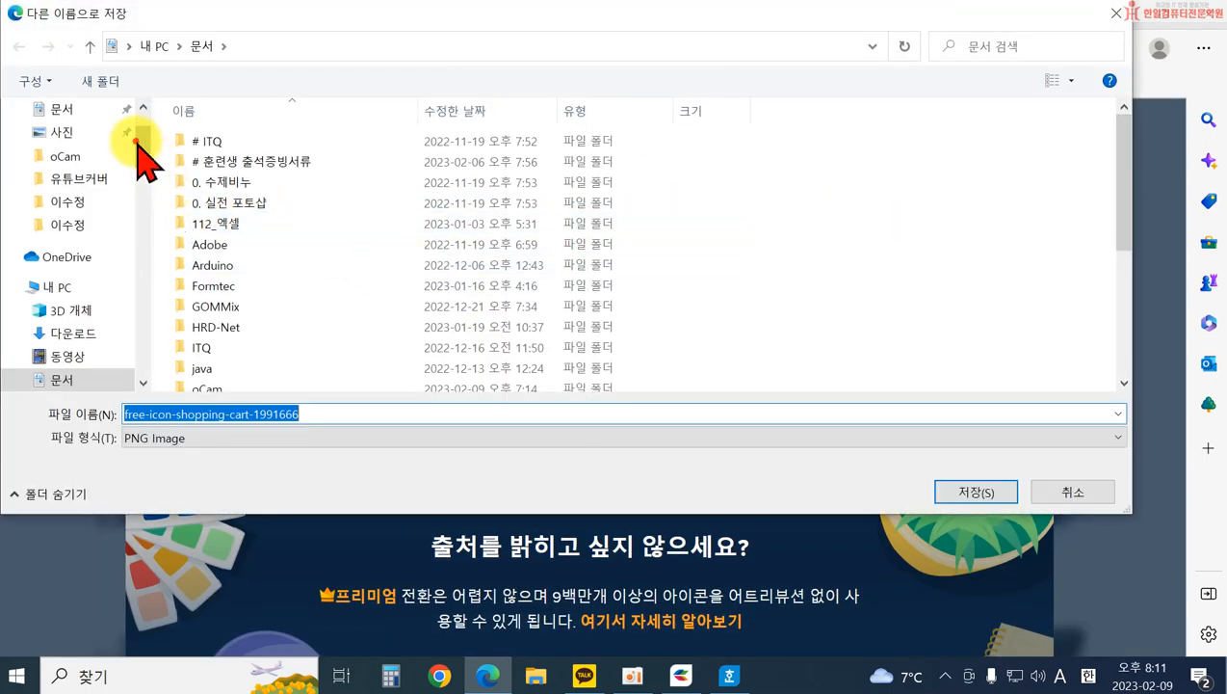
drag(137, 142, 138, 120)
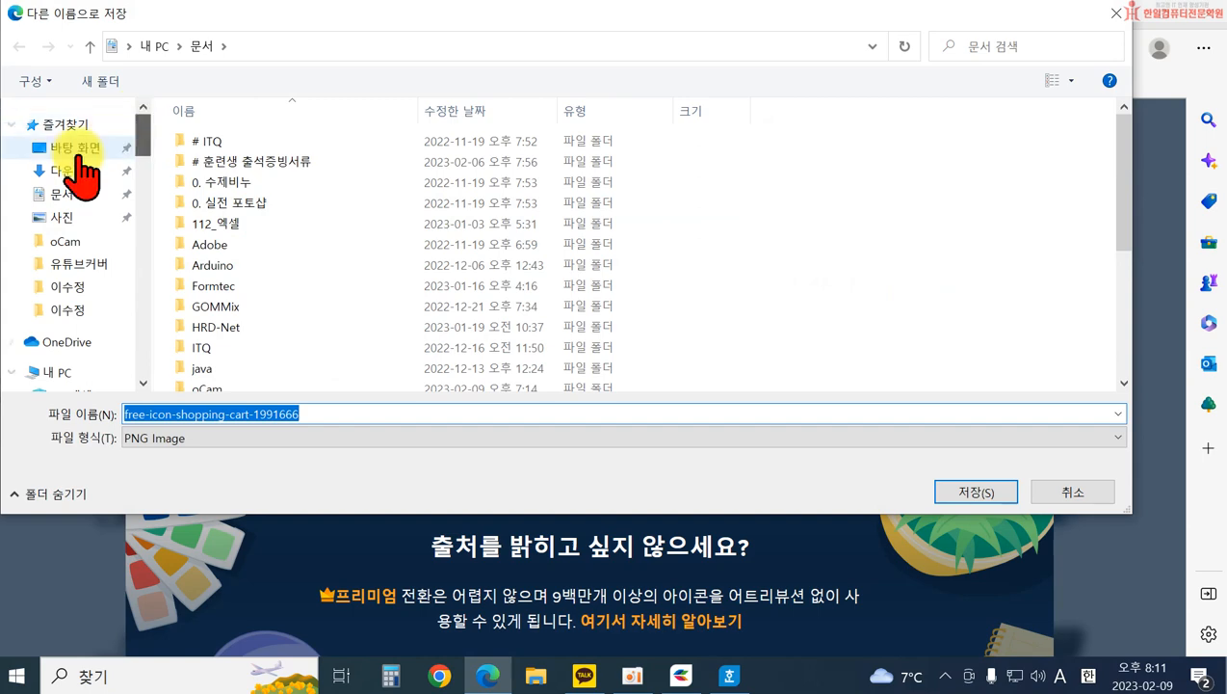
click(72, 287)
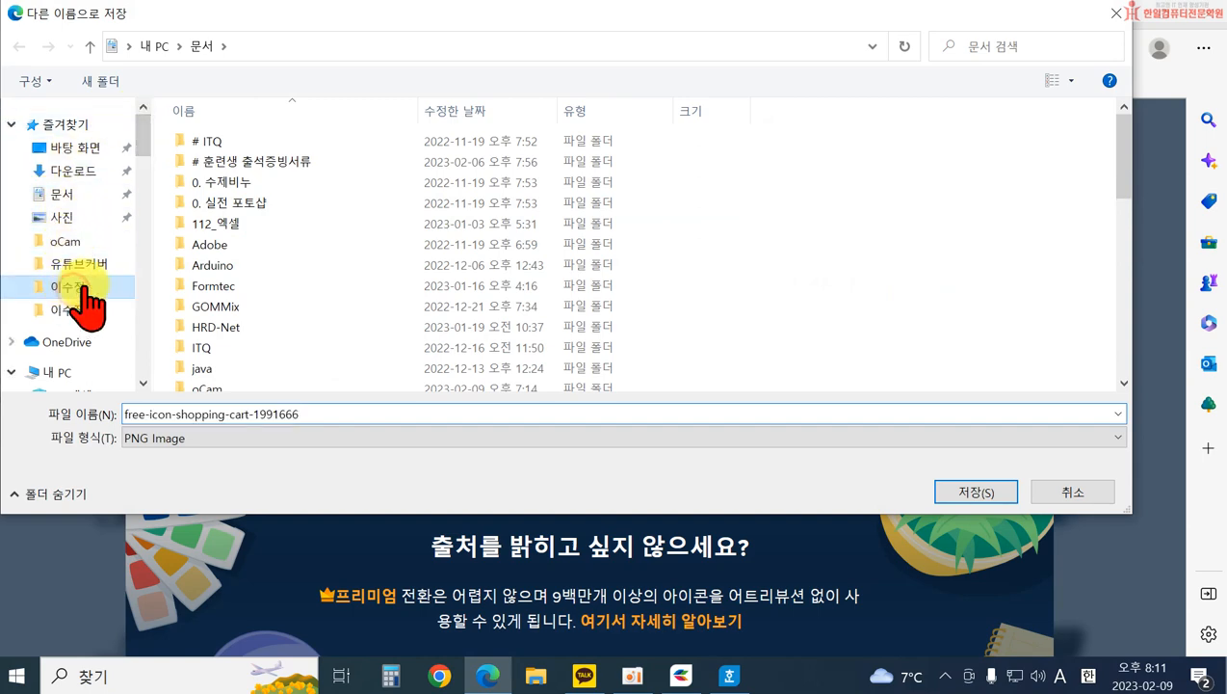
click(963, 493)
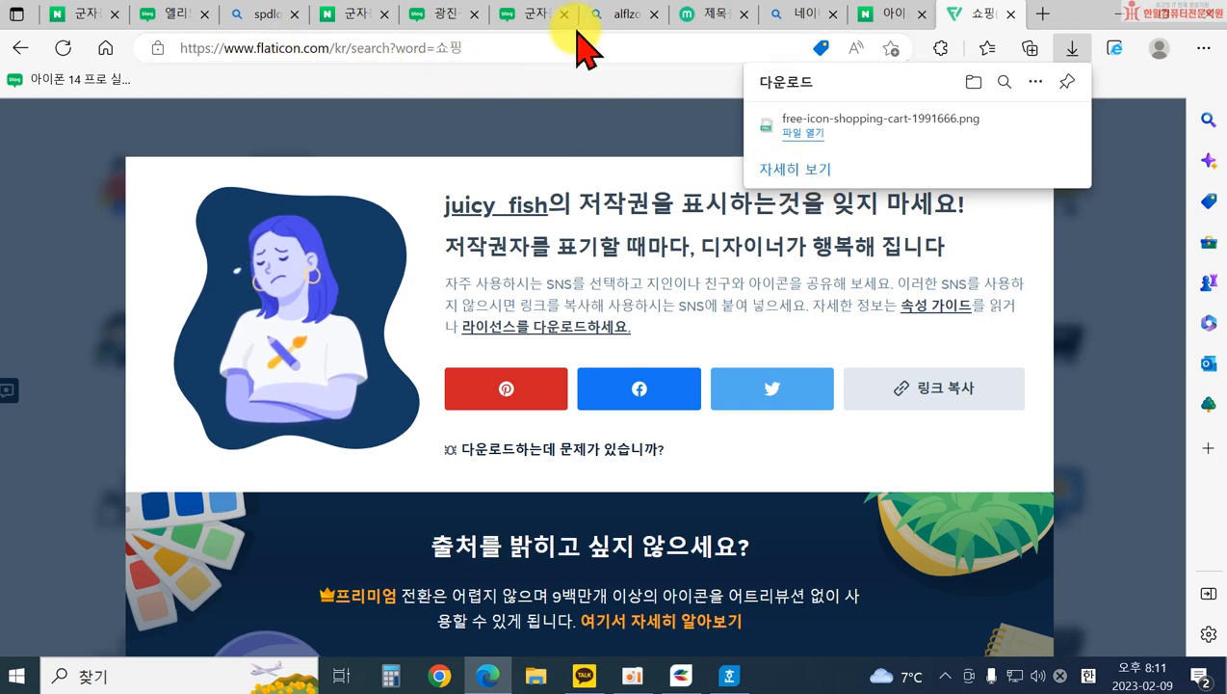
- Switch to the MiriCanvas design and upload the downloaded shopping cart icon file
click(721, 17)
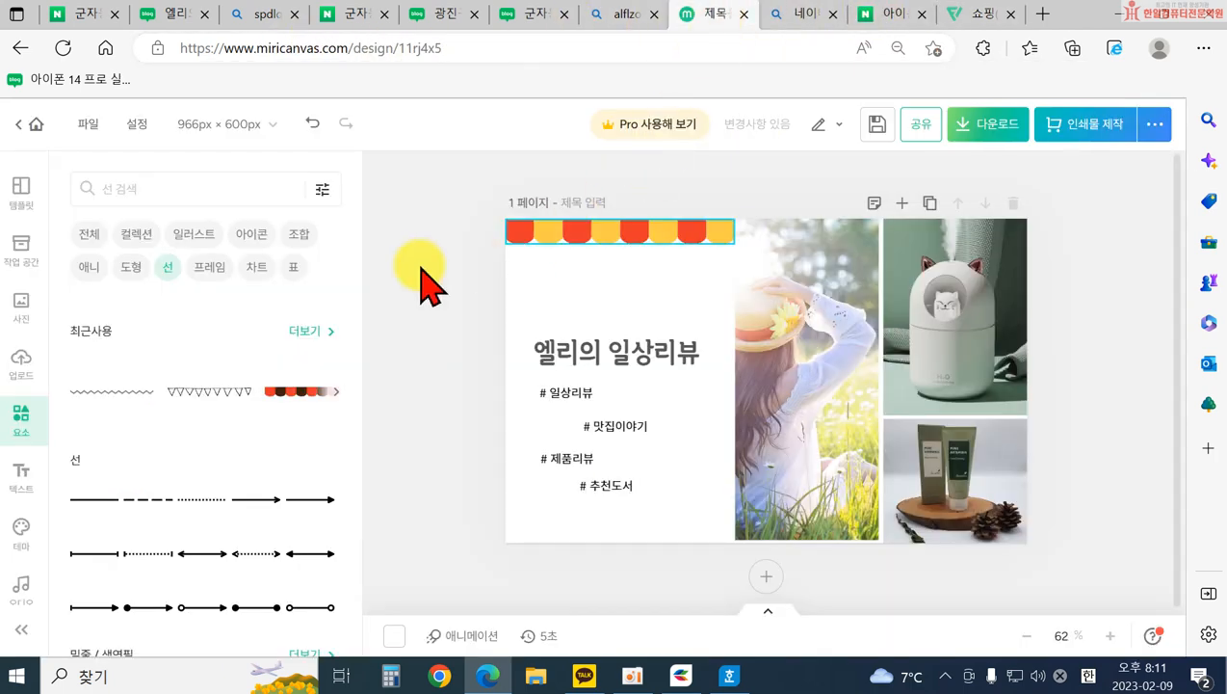
click(20, 368)
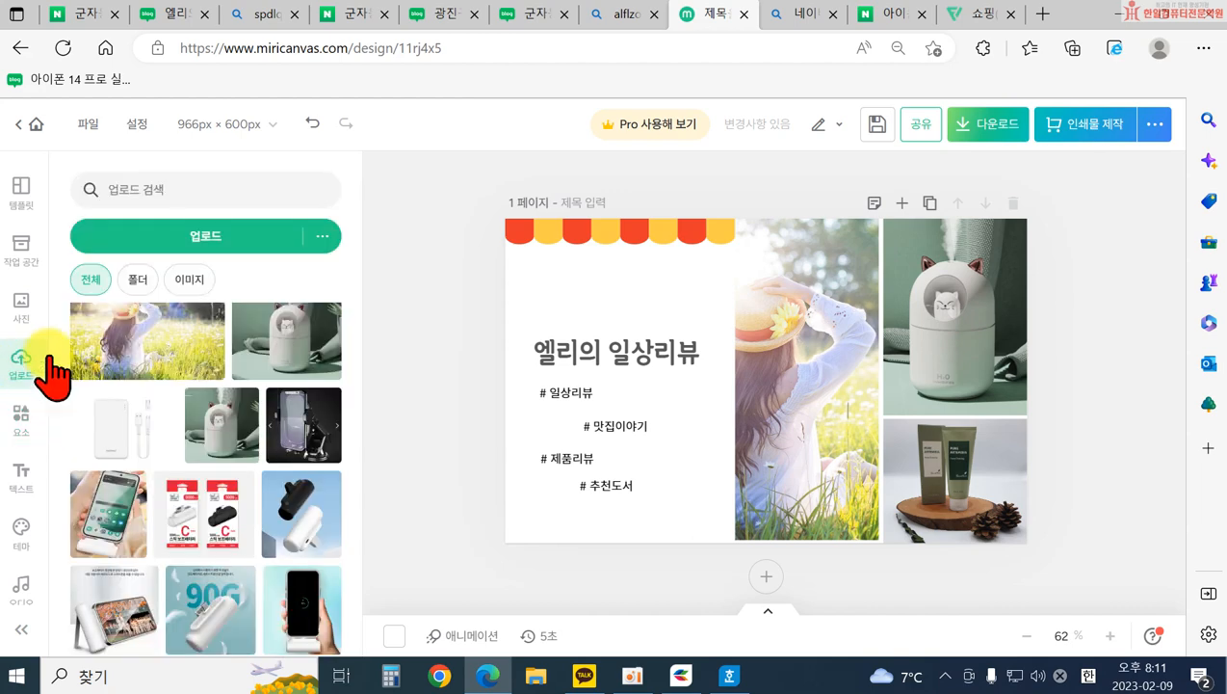
click(136, 236)
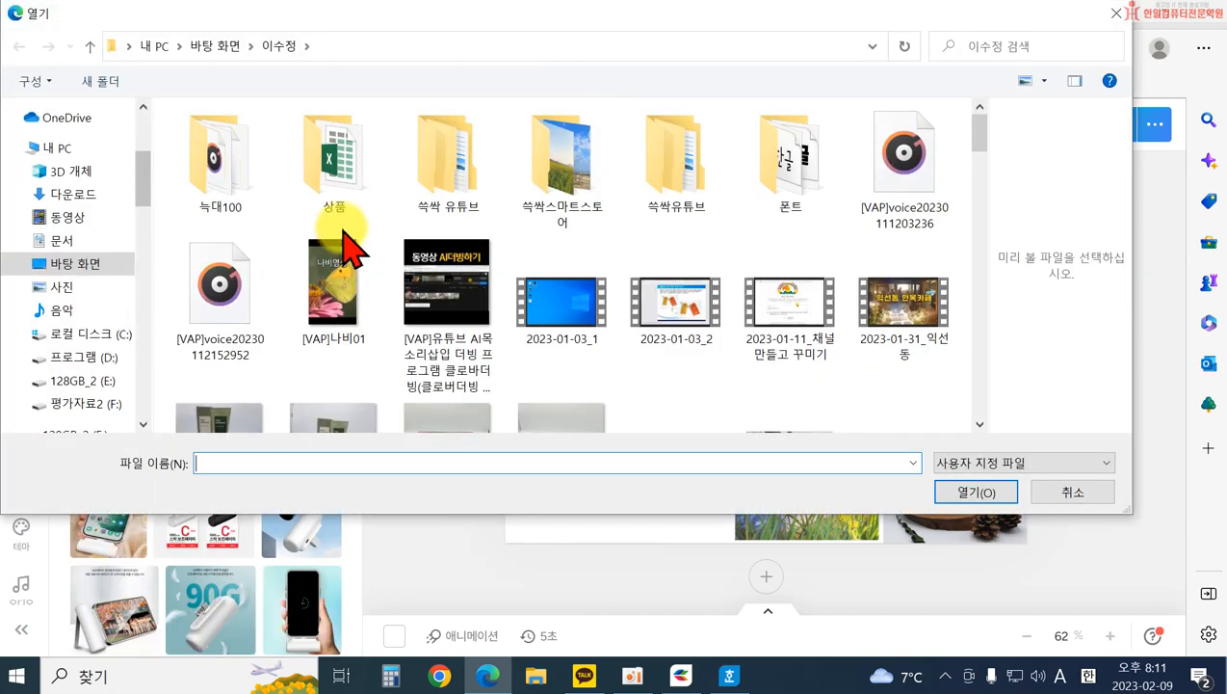
scroll(790, 390, down, 5)
double_click(793, 376)
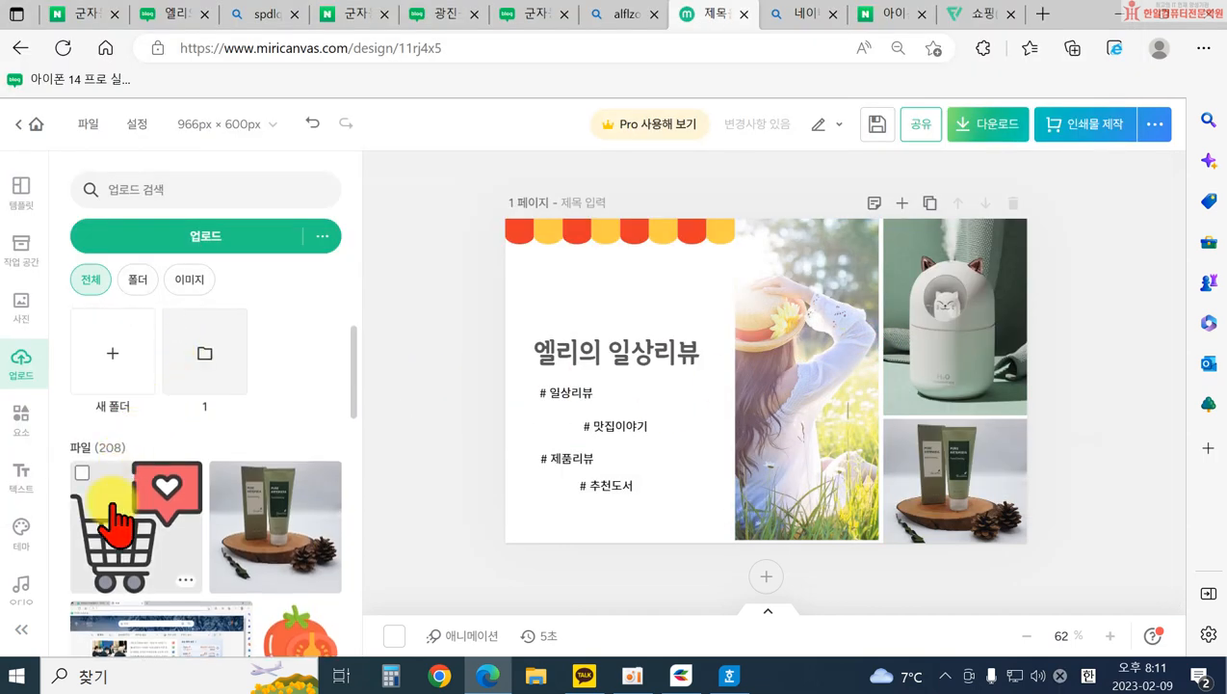
- Add the uploaded cart icon to the page and place it small in the lower-left corner below the hashtags
click(111, 499)
drag(861, 475, 569, 526)
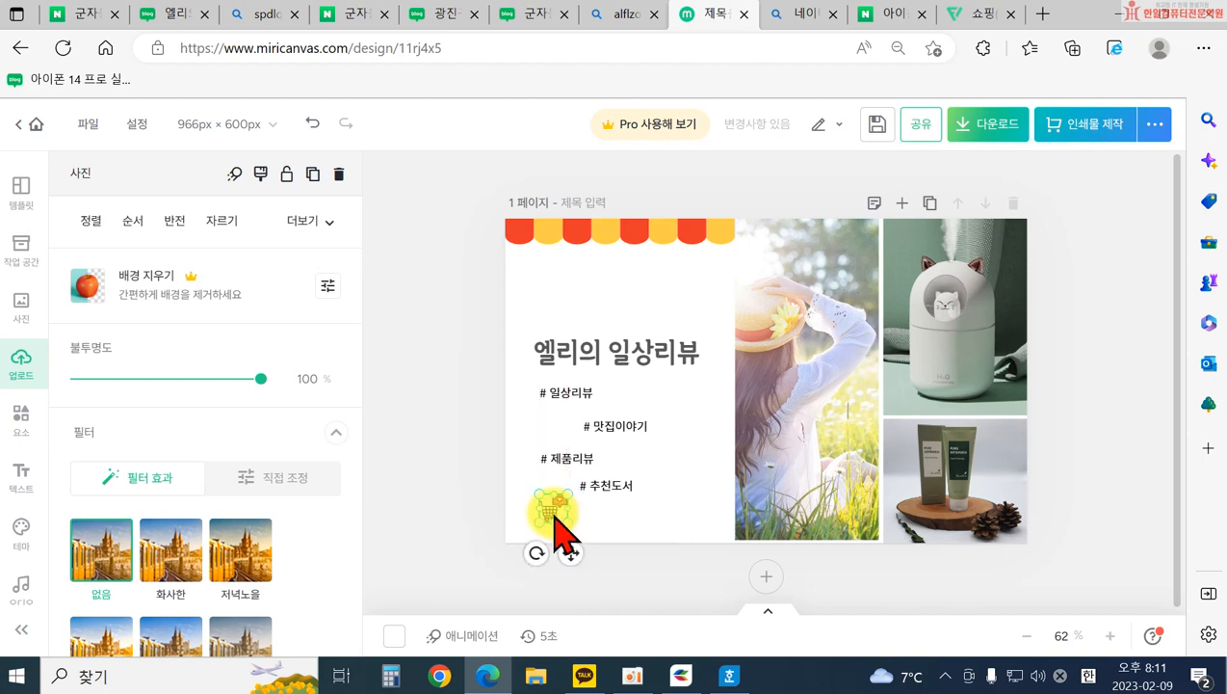
click(618, 559)
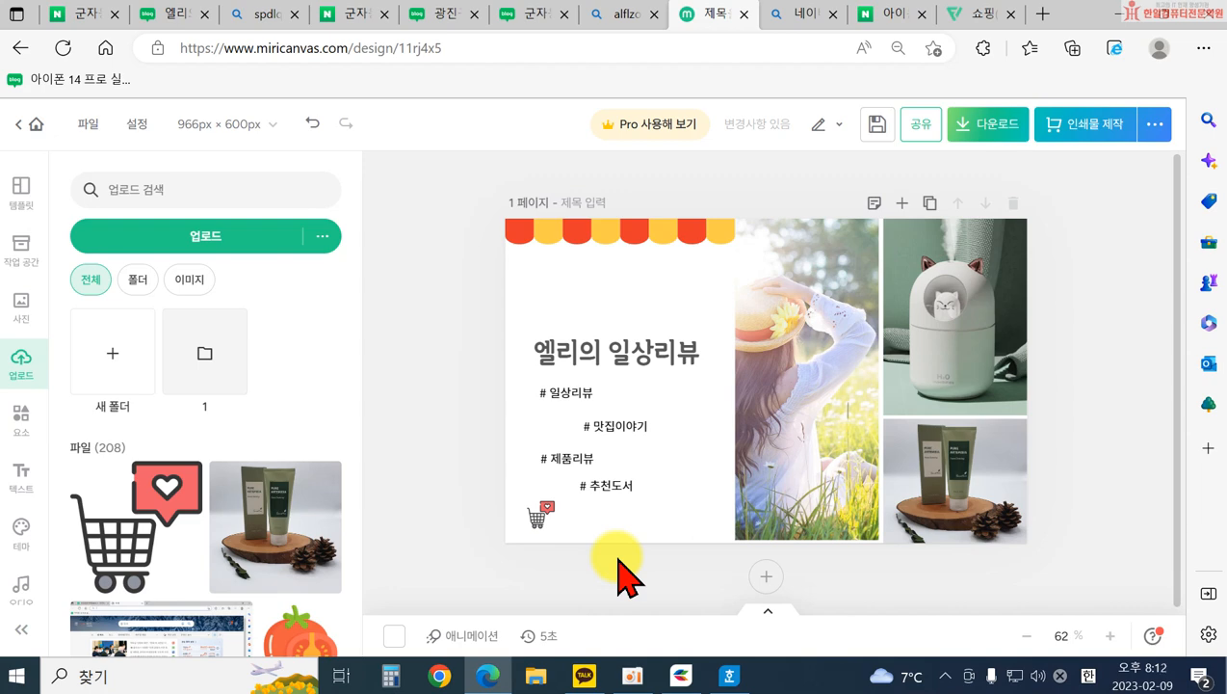
- Download the design as a high-resolution PNG and save it as 타이틀2
mouse_move(840, 435)
mouse_down()
mouse_move(884, 455)
mouse_move(843, 371)
mouse_move(834, 381)
mouse_up()
click(966, 135)
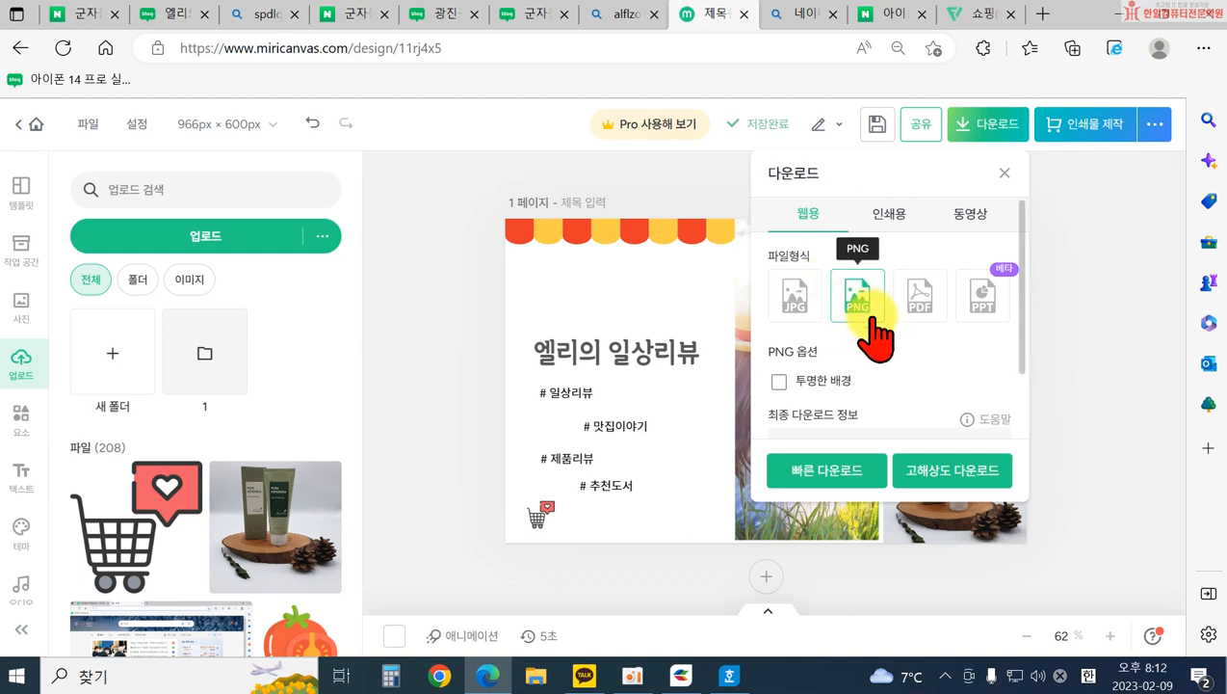
click(927, 470)
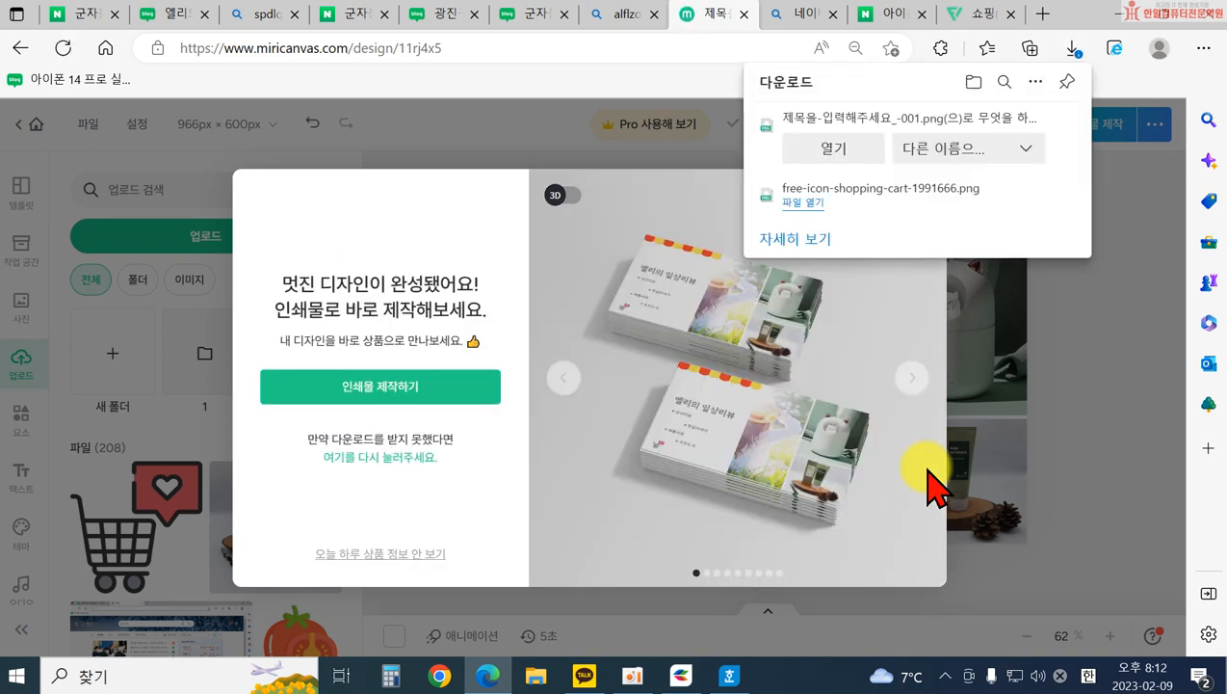
click(922, 174)
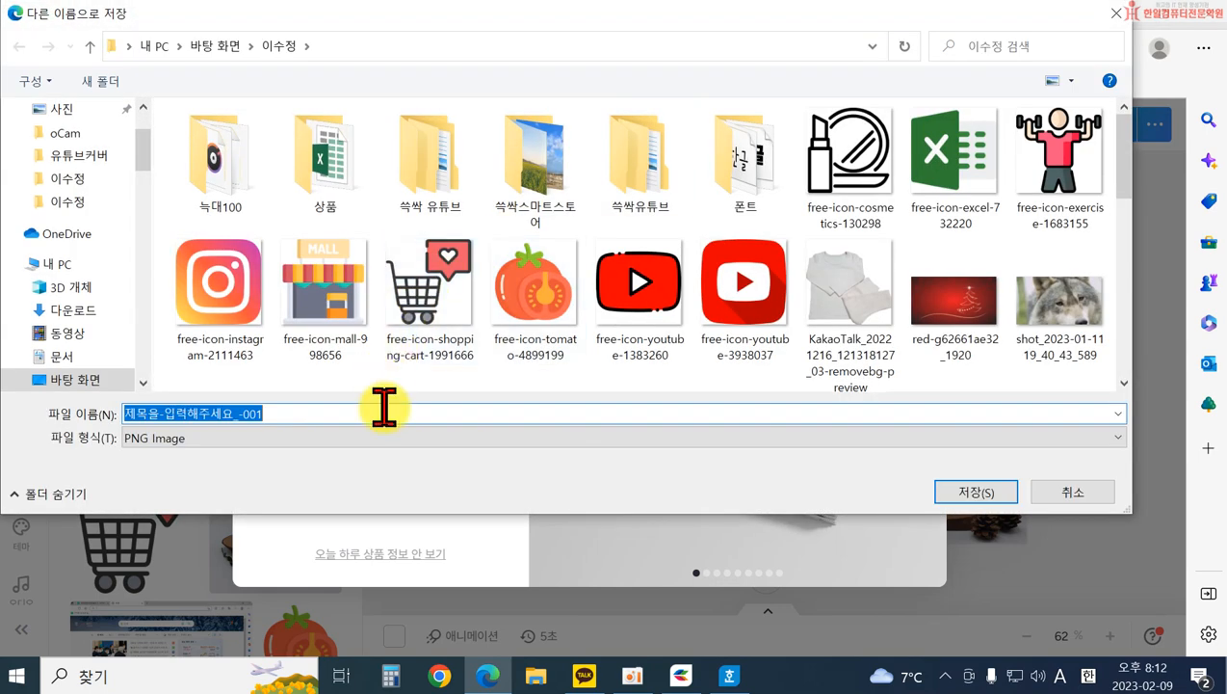
text(타잍)
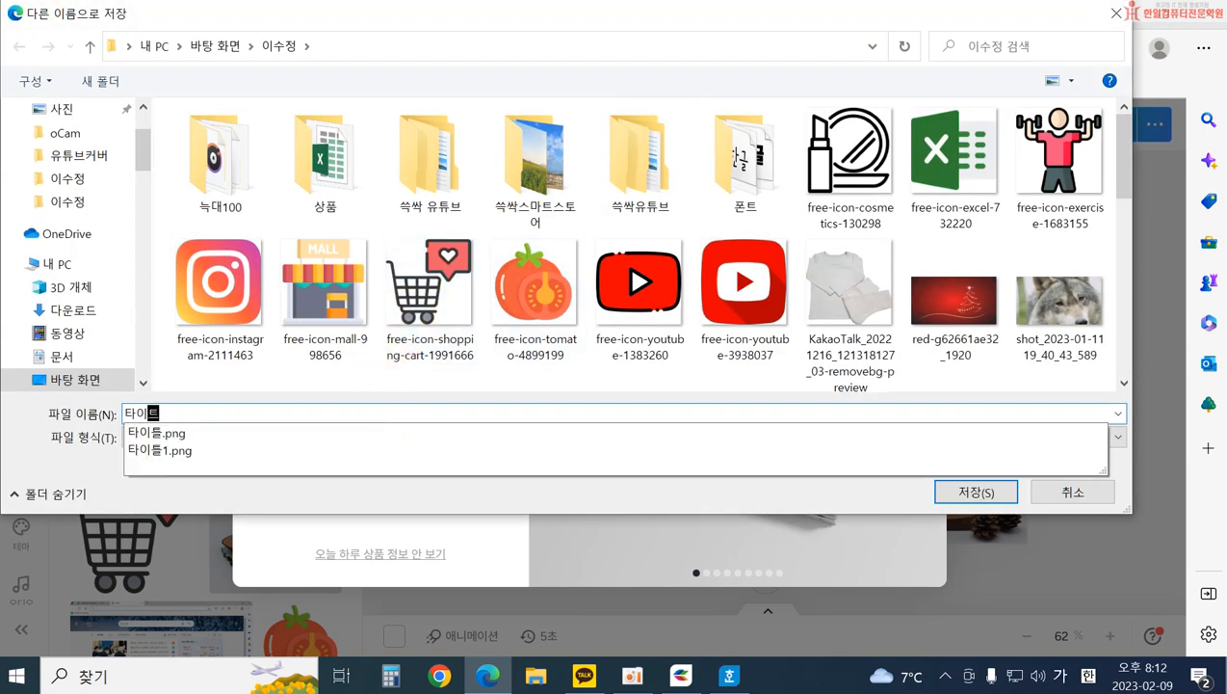
text(2)
key(Return)
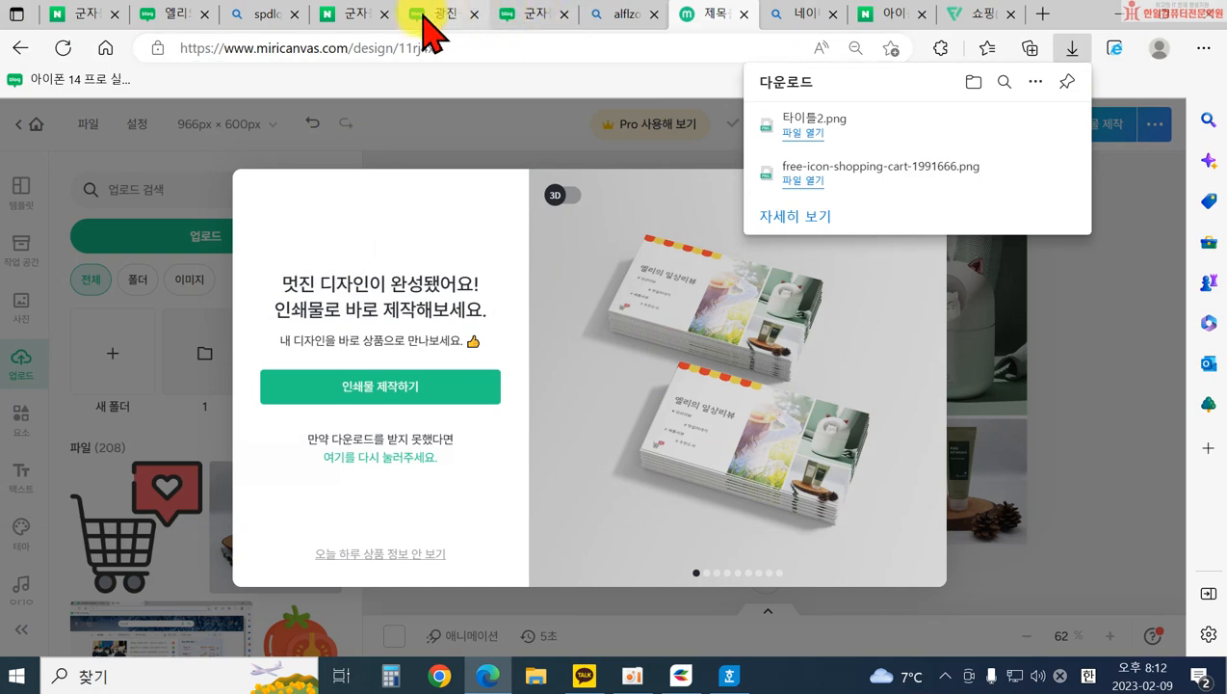
- Switch to the Naver blog admin page, cancel the open 리모콘 and reopen it at the 타이틀 settings
click(166, 19)
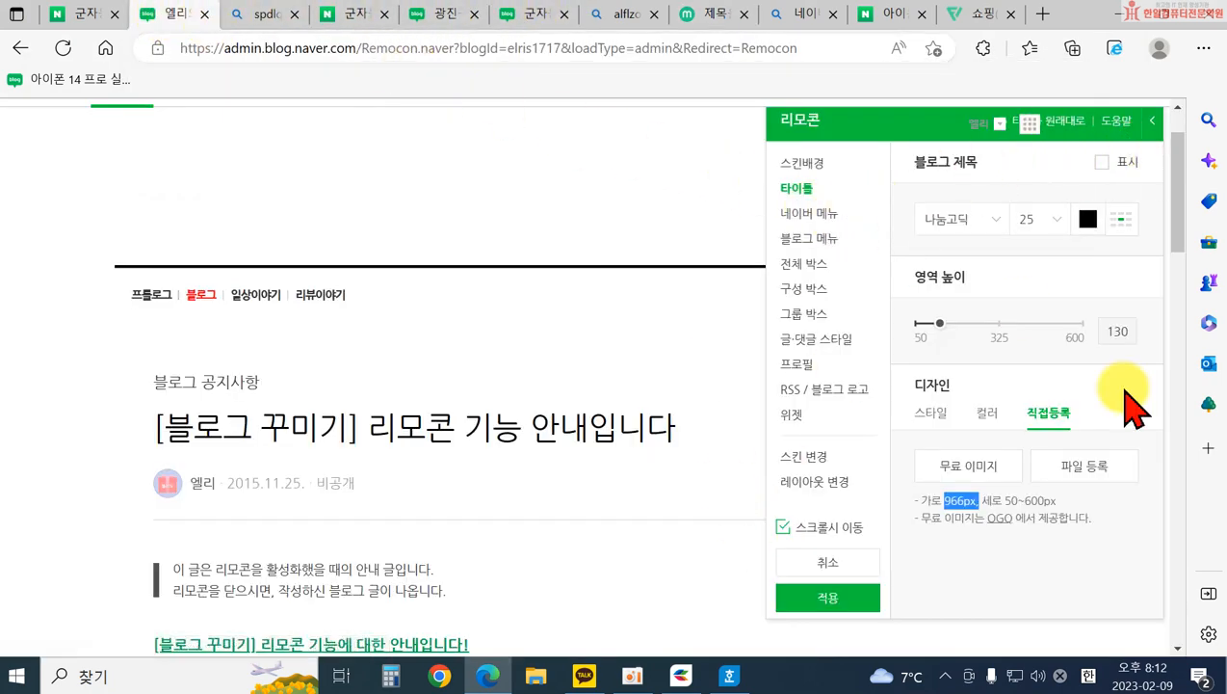
click(828, 564)
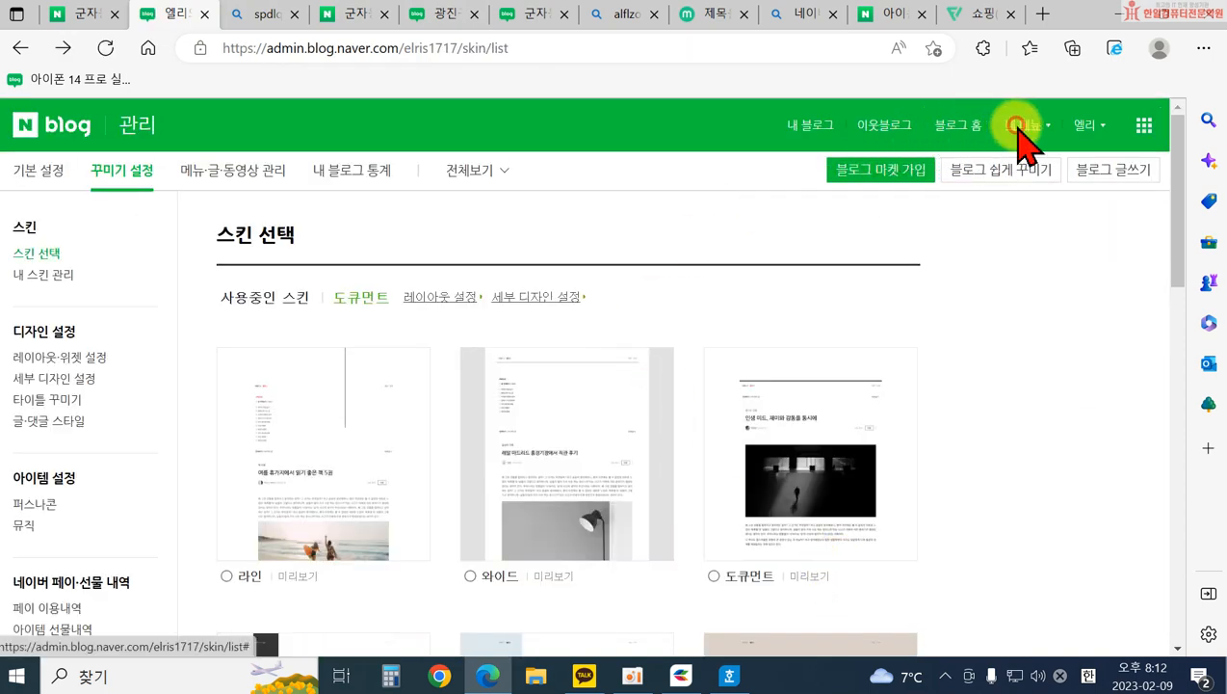
click(1019, 127)
click(1027, 271)
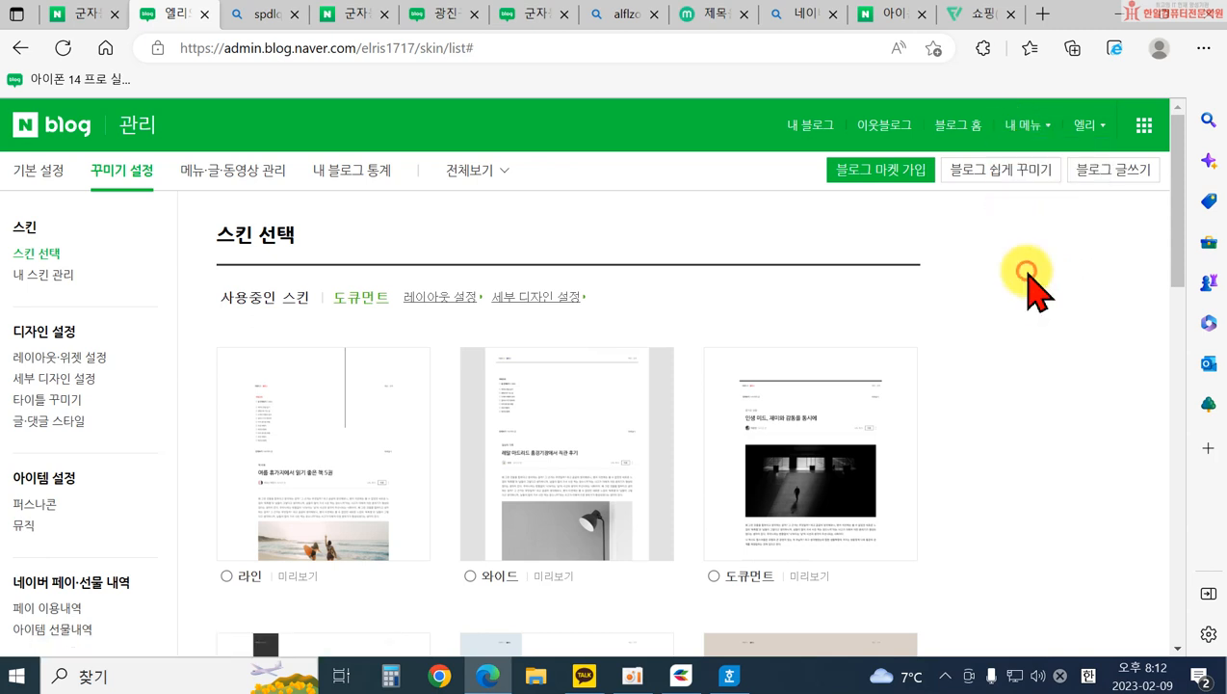
click(802, 274)
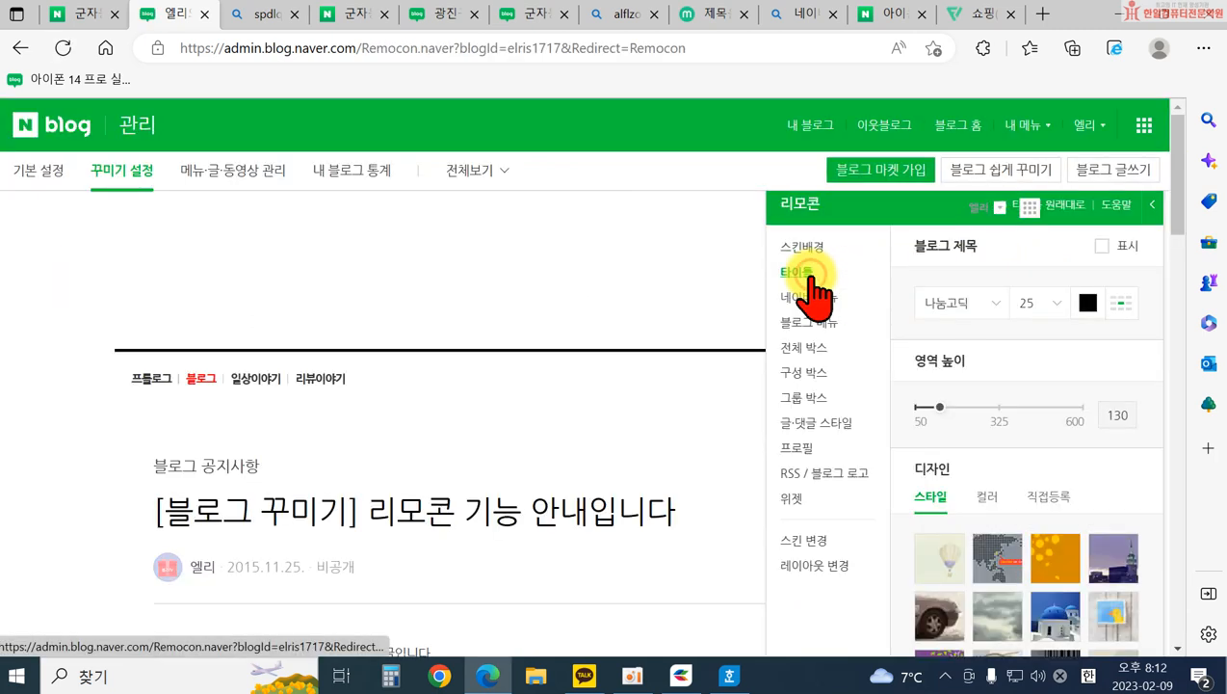
click(1049, 499)
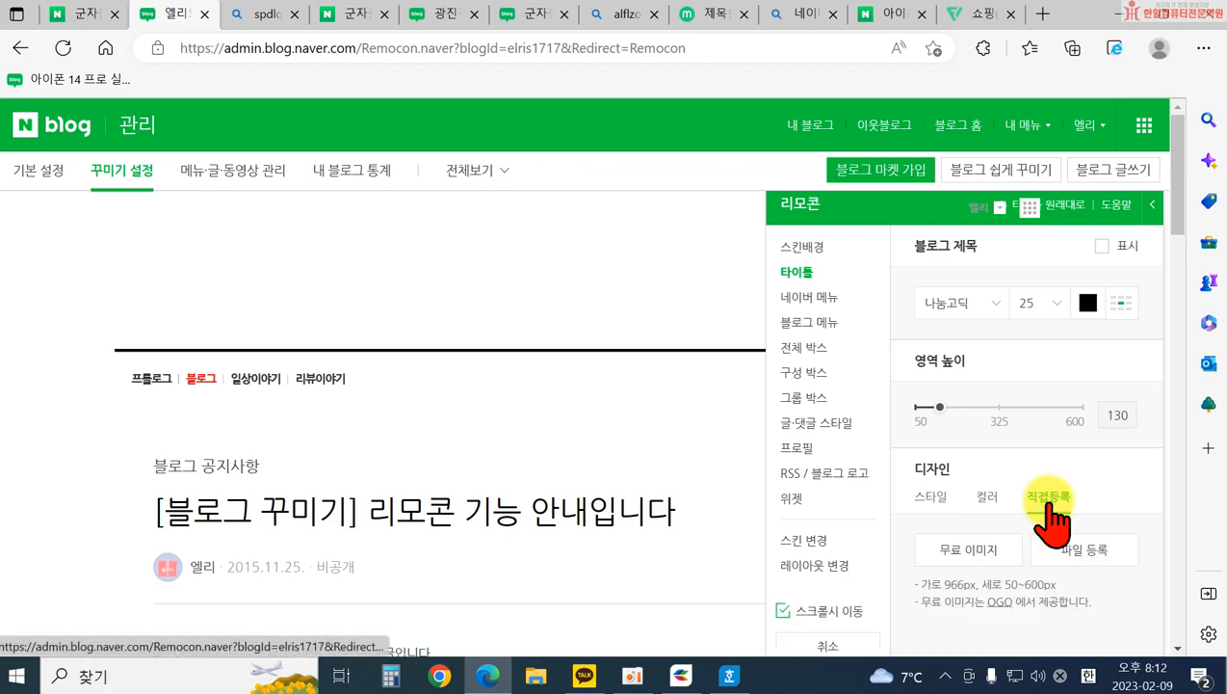
click(1091, 551)
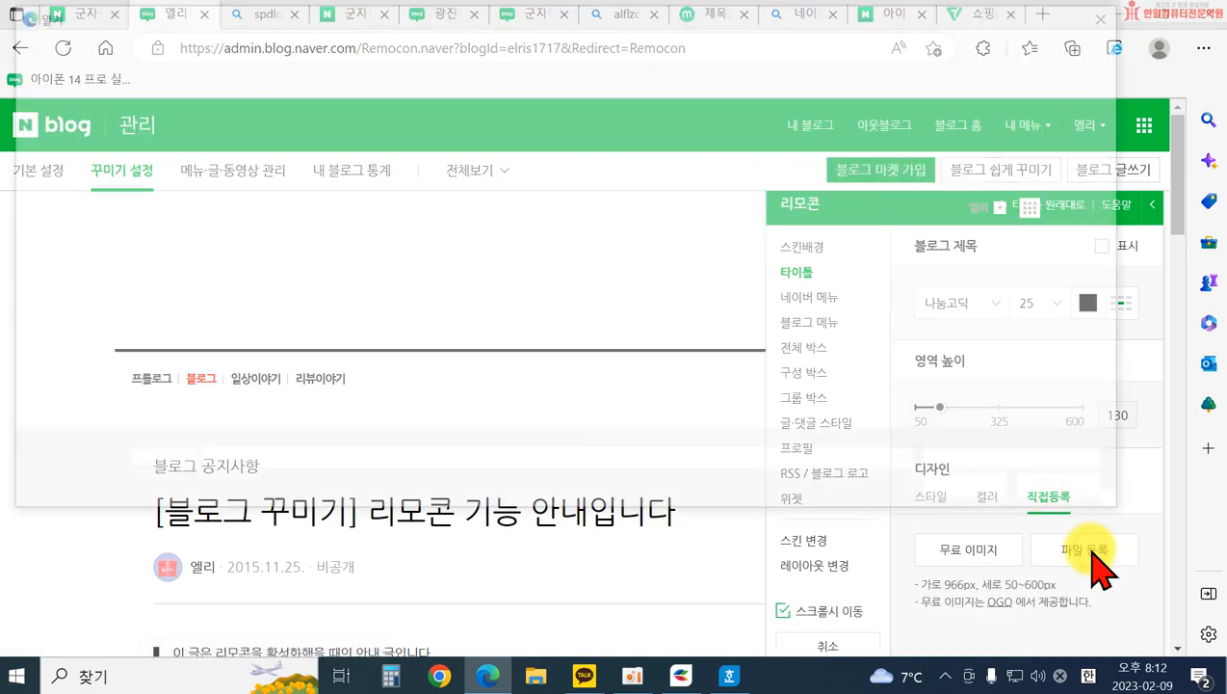
scroll(663, 321, down, 2)
scroll(669, 352, down, 15)
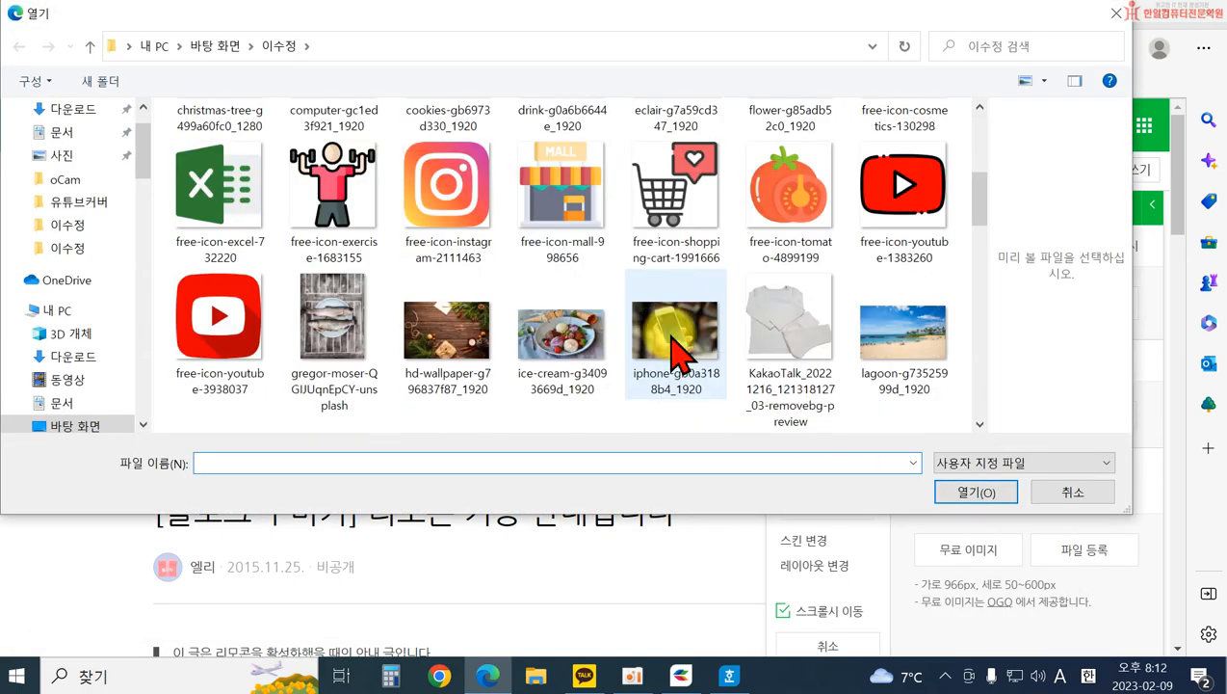
scroll(671, 356, down, 1)
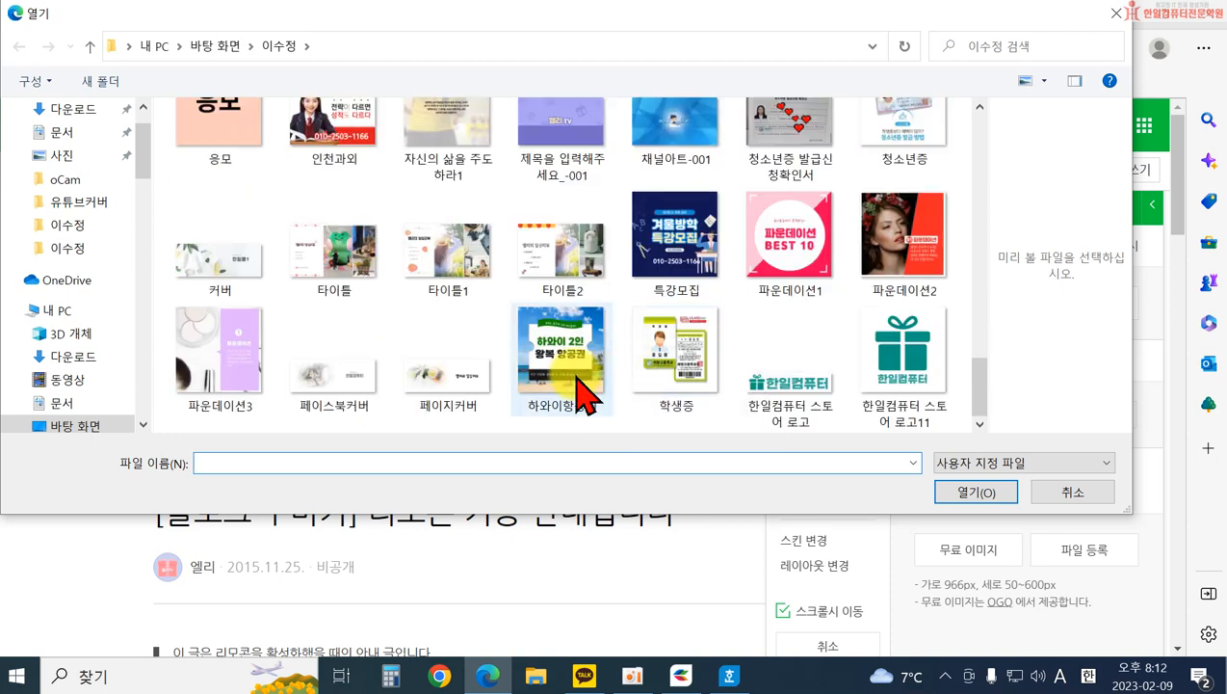
double_click(568, 279)
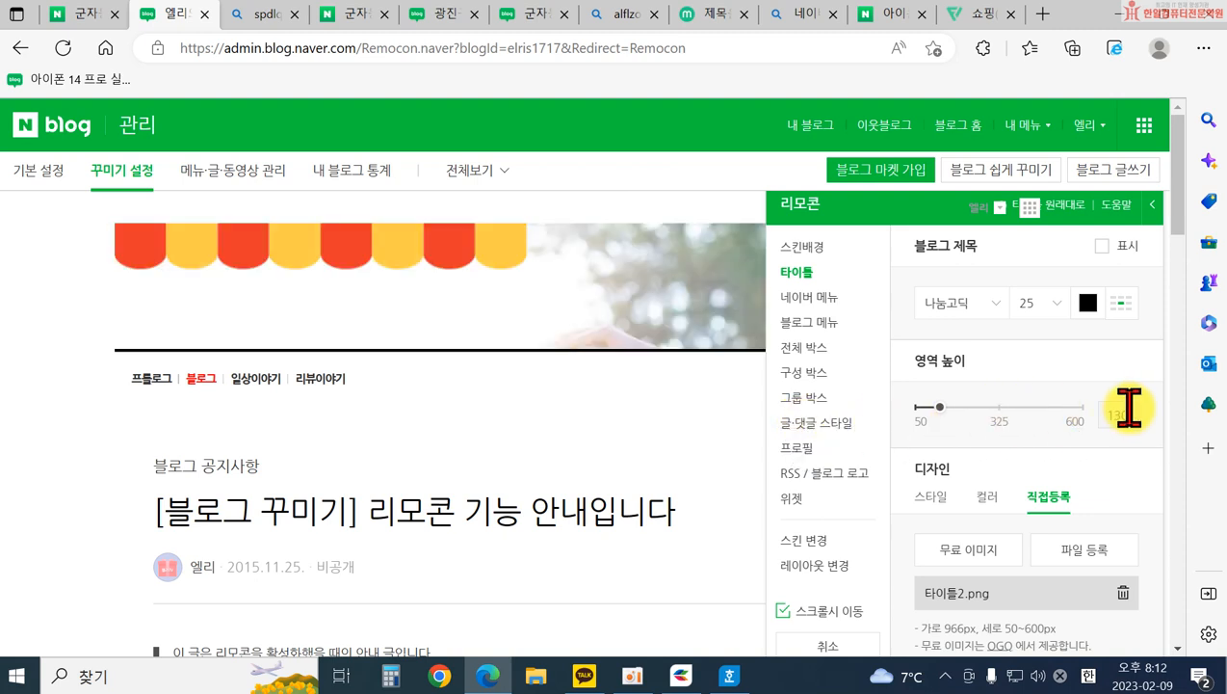
- Set the title area height to 600 and apply the current design to the blog without saving it as a custom skin
drag(1099, 414, 1149, 424)
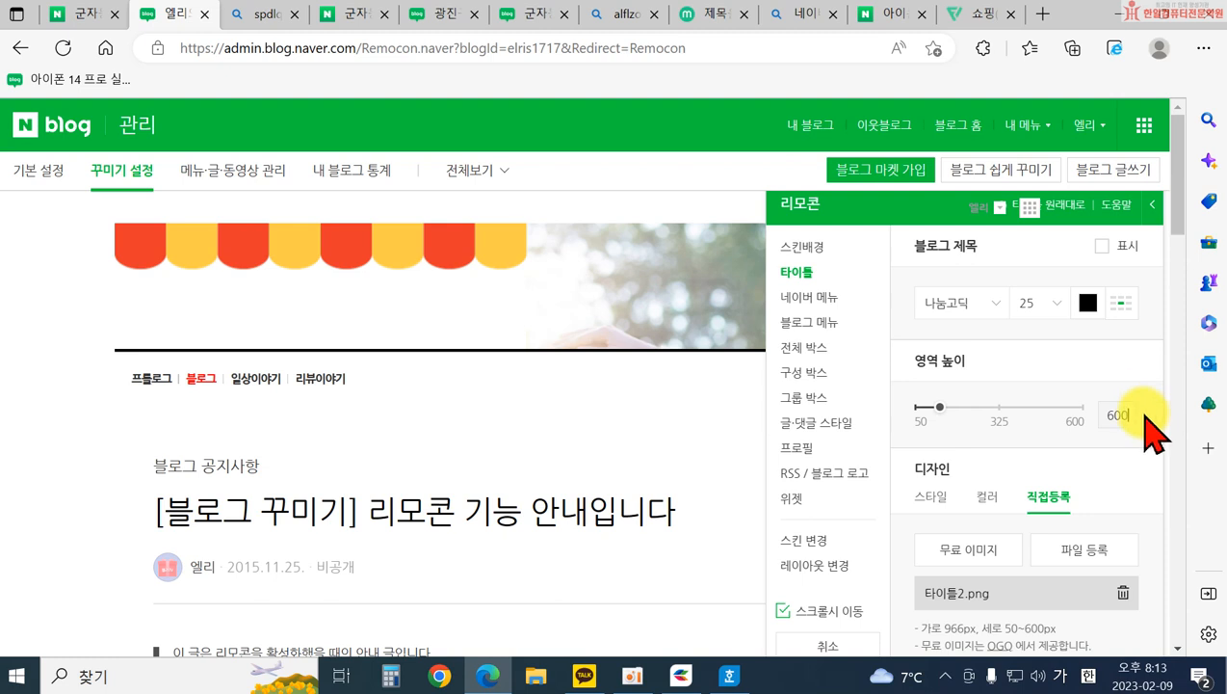
click(1041, 414)
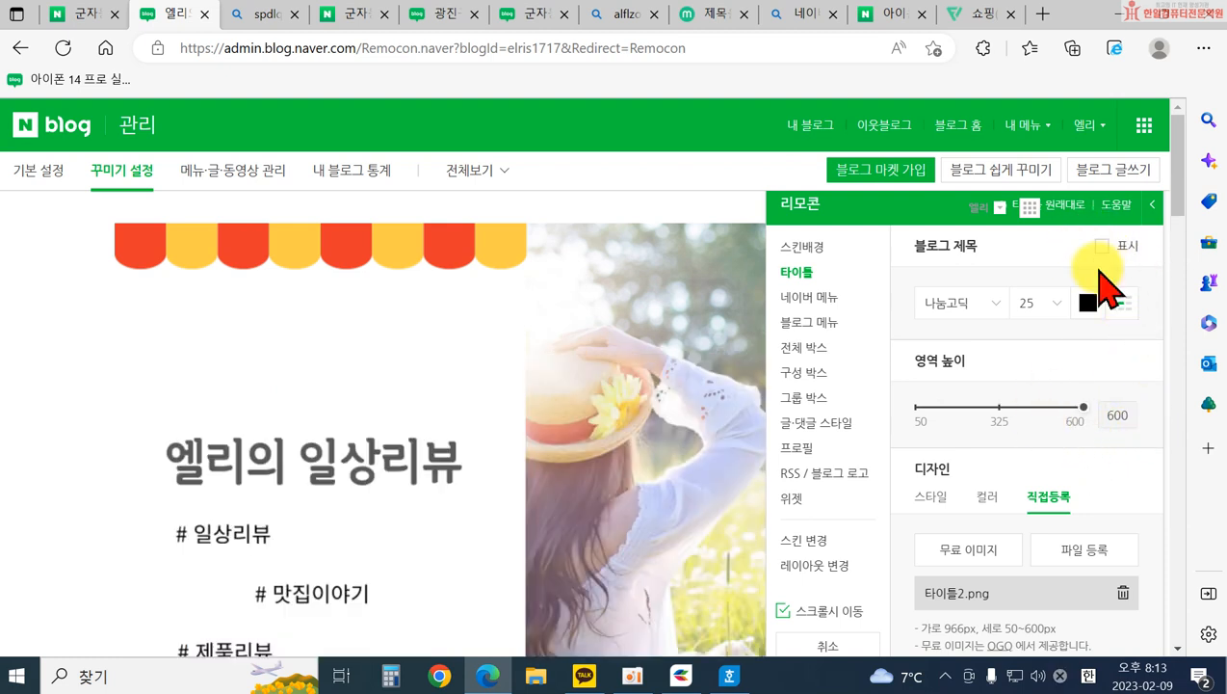
scroll(853, 631, down, 2)
click(828, 601)
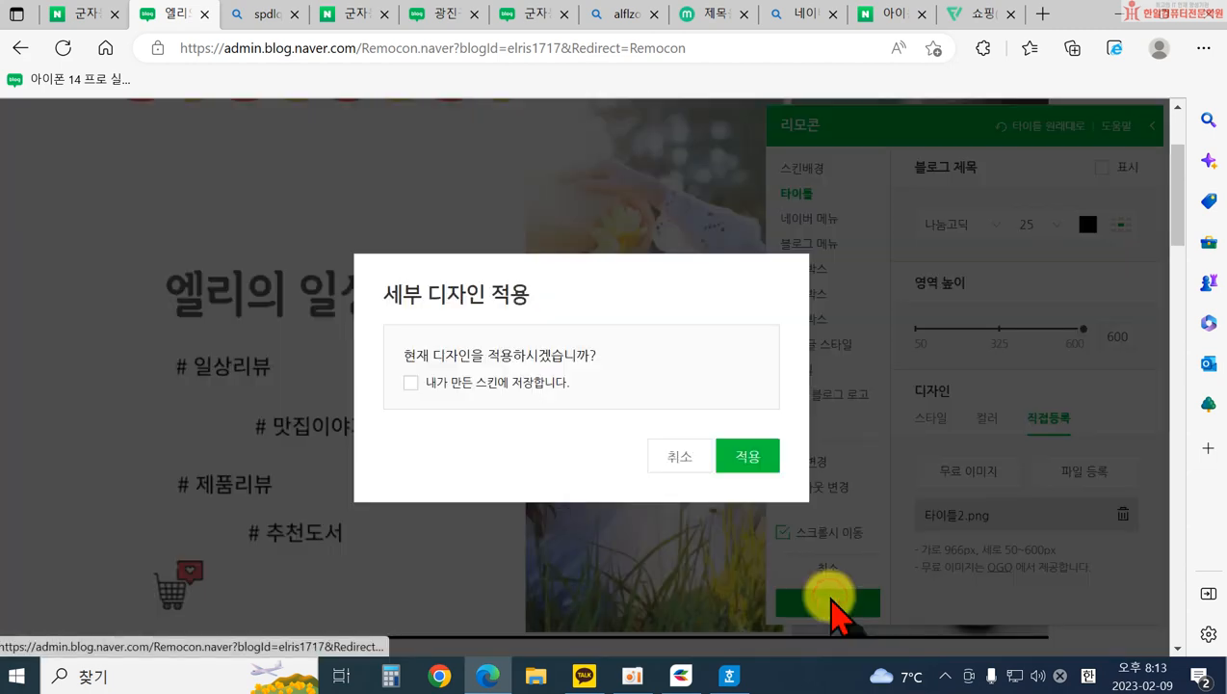
click(746, 456)
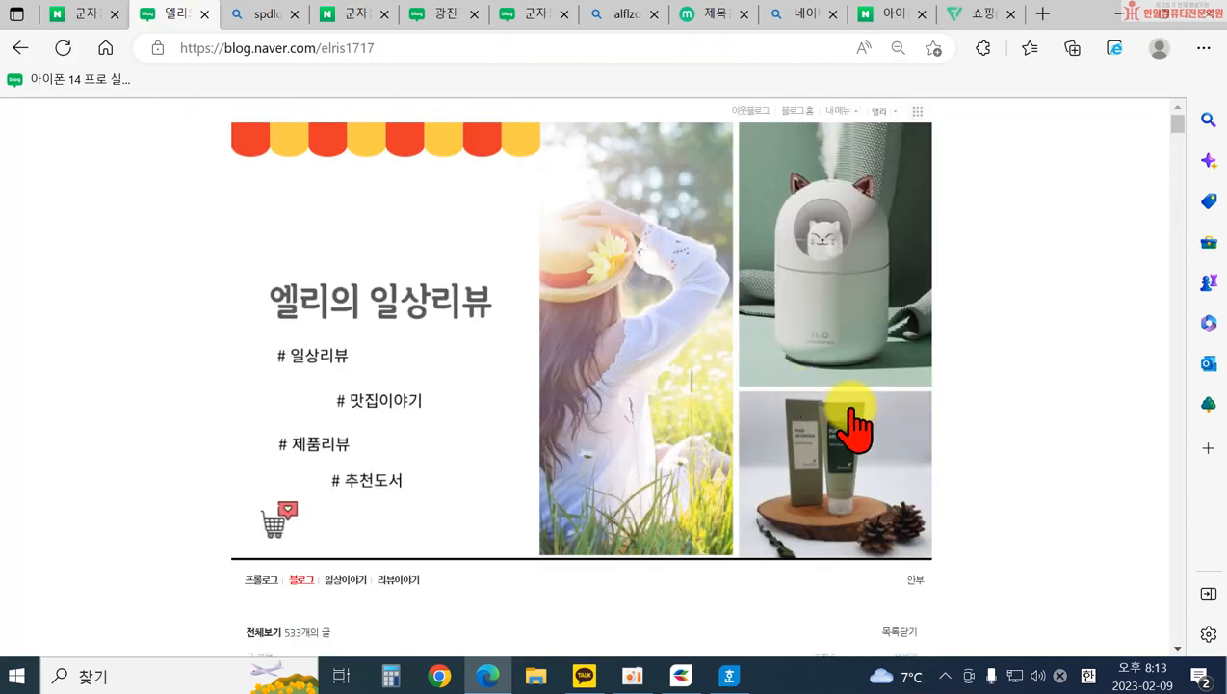
- Check the published title on the blog page and reopen the blog's 세부 디자인 설정
scroll(857, 425, down, 3)
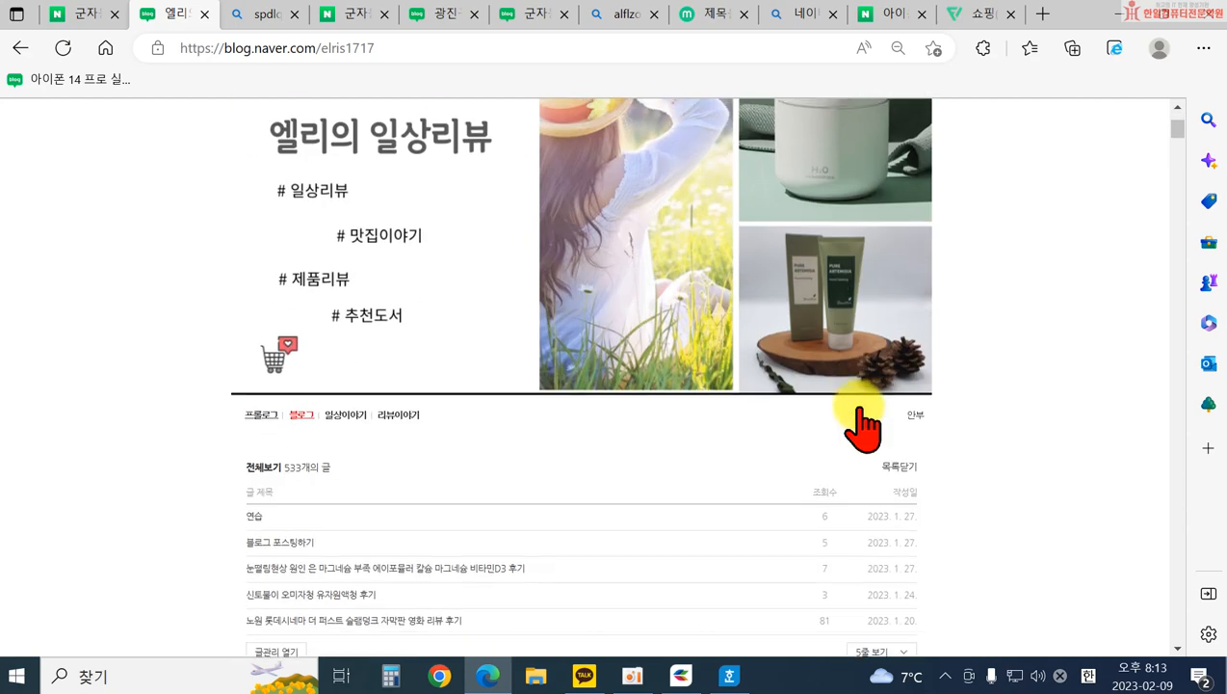
scroll(857, 425, up, 3)
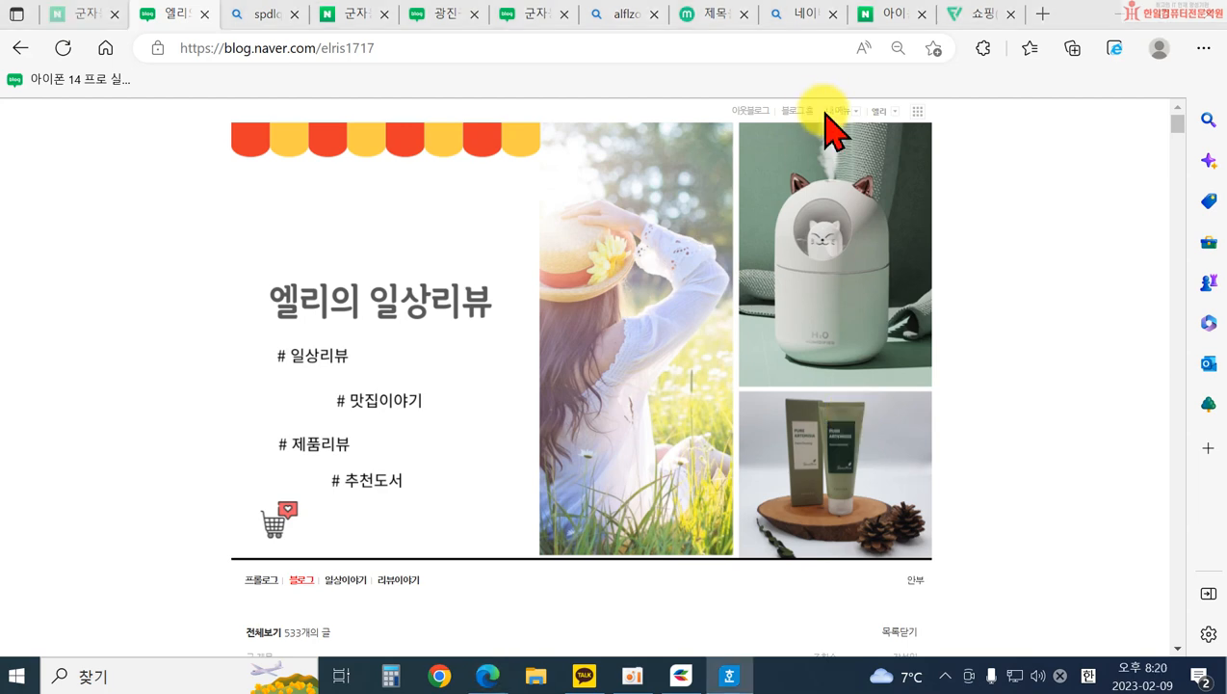
click(836, 112)
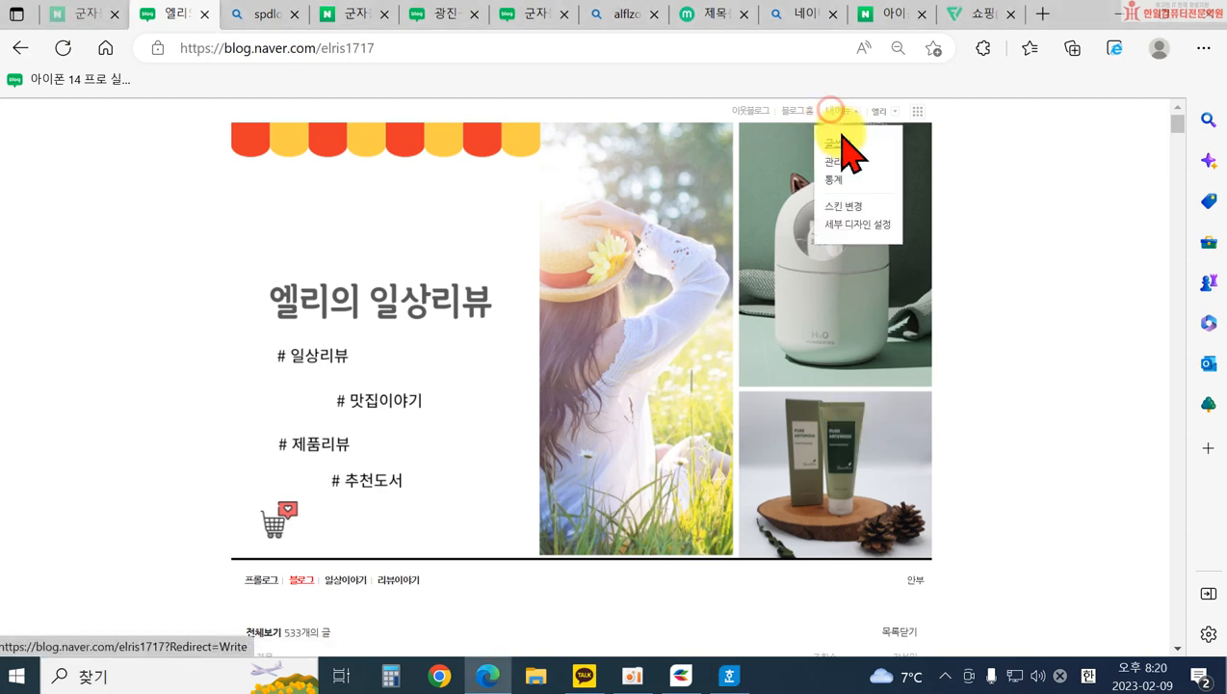
click(843, 227)
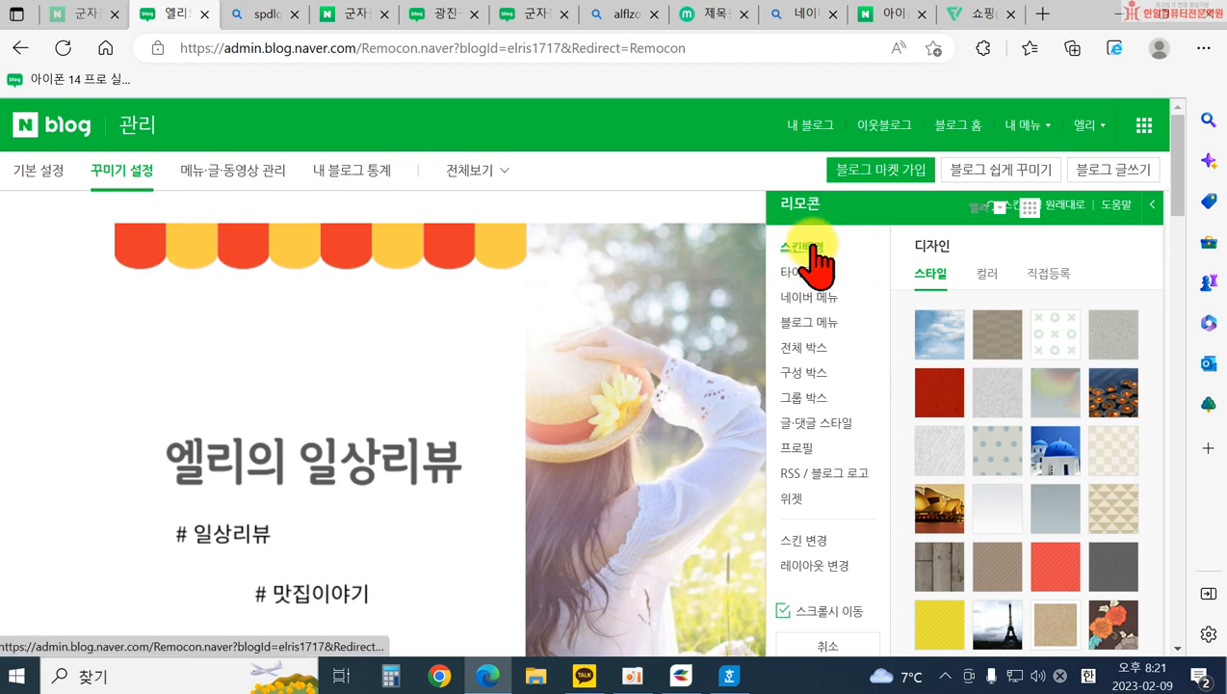
- Try the blue-dotted pattern as the skin background and replace it with the solid color #FFFFFF
scroll(41, 397, down, 3)
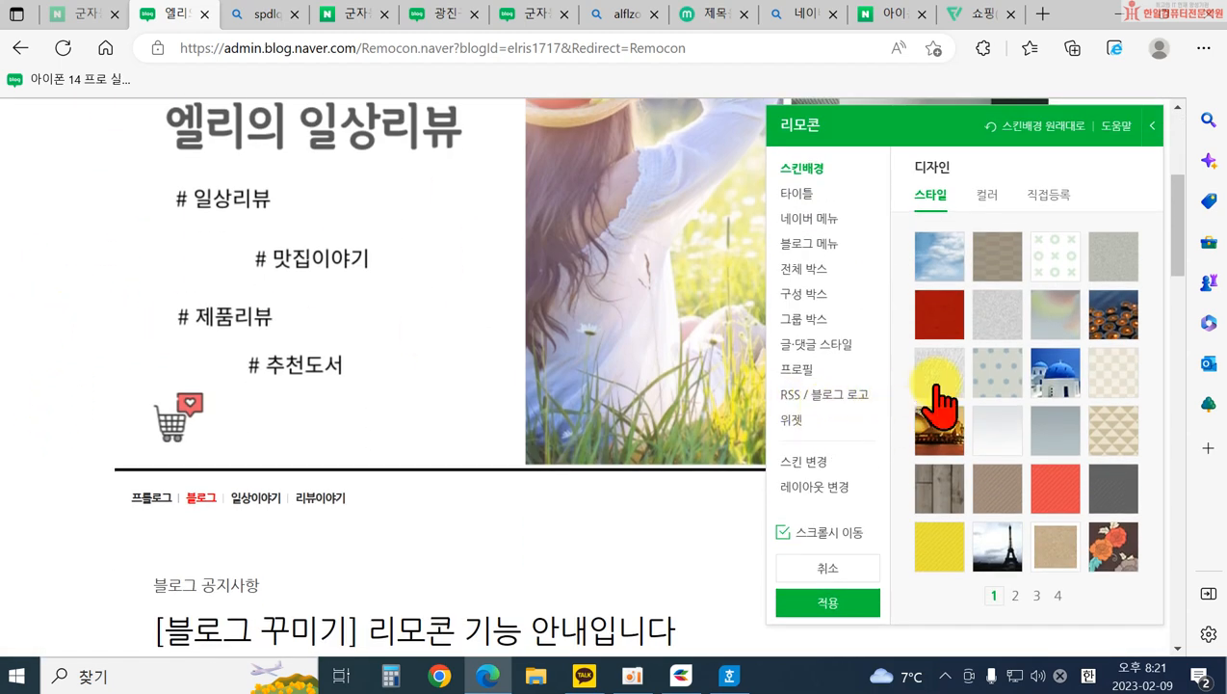
click(997, 375)
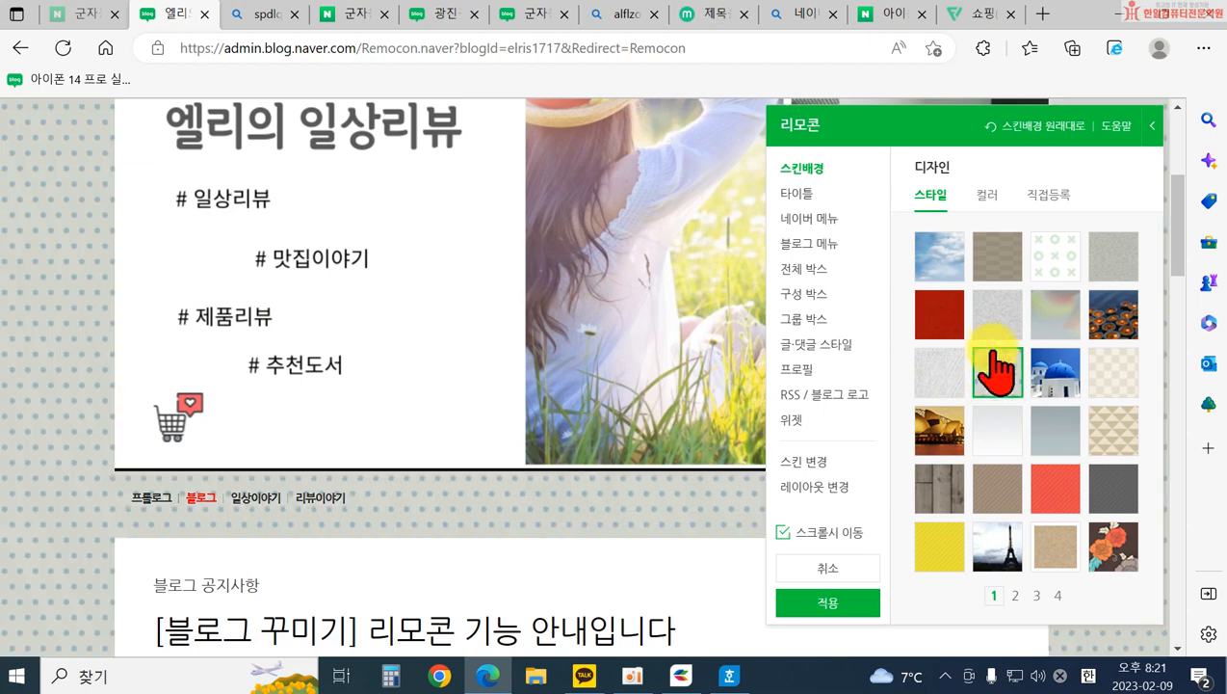
click(988, 194)
click(926, 287)
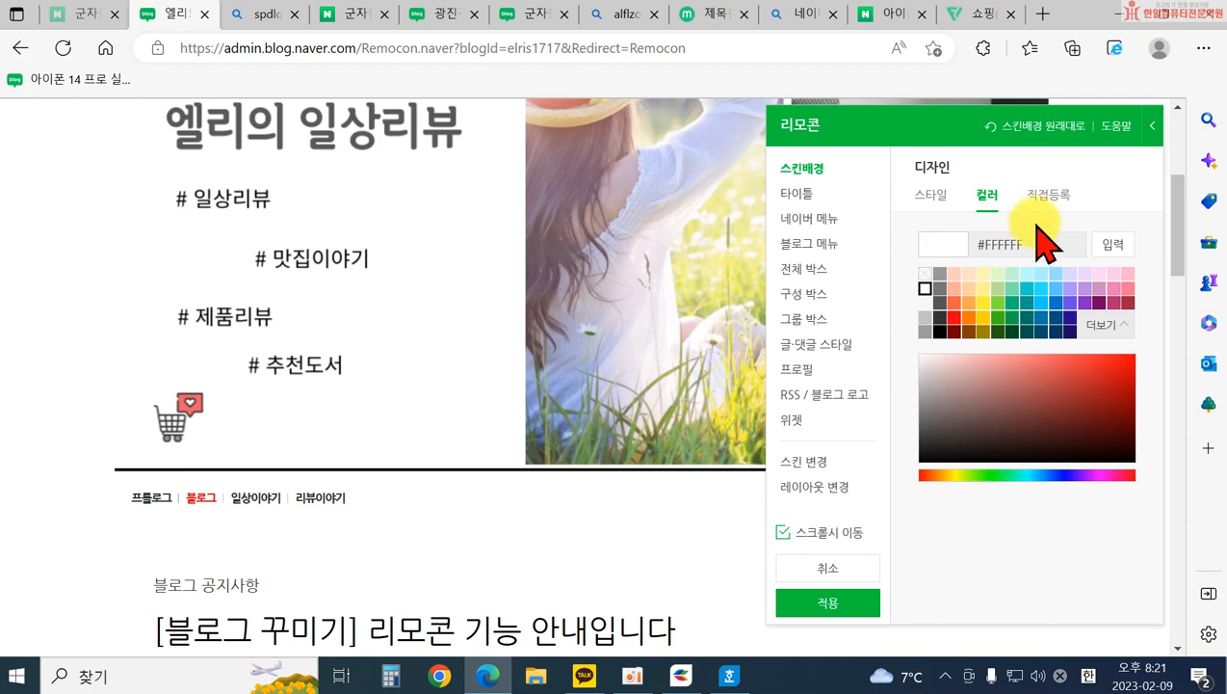
- Examine the 직접등록 options for the skin background and the 컬러 options for the title
click(798, 192)
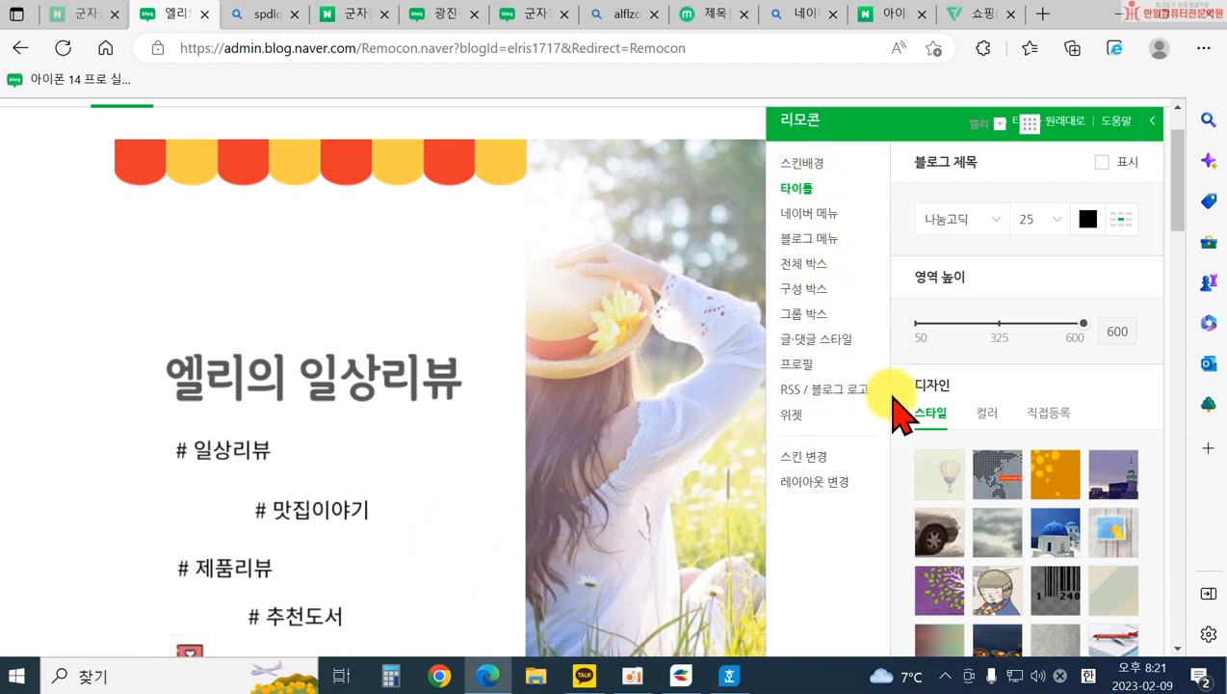
click(803, 166)
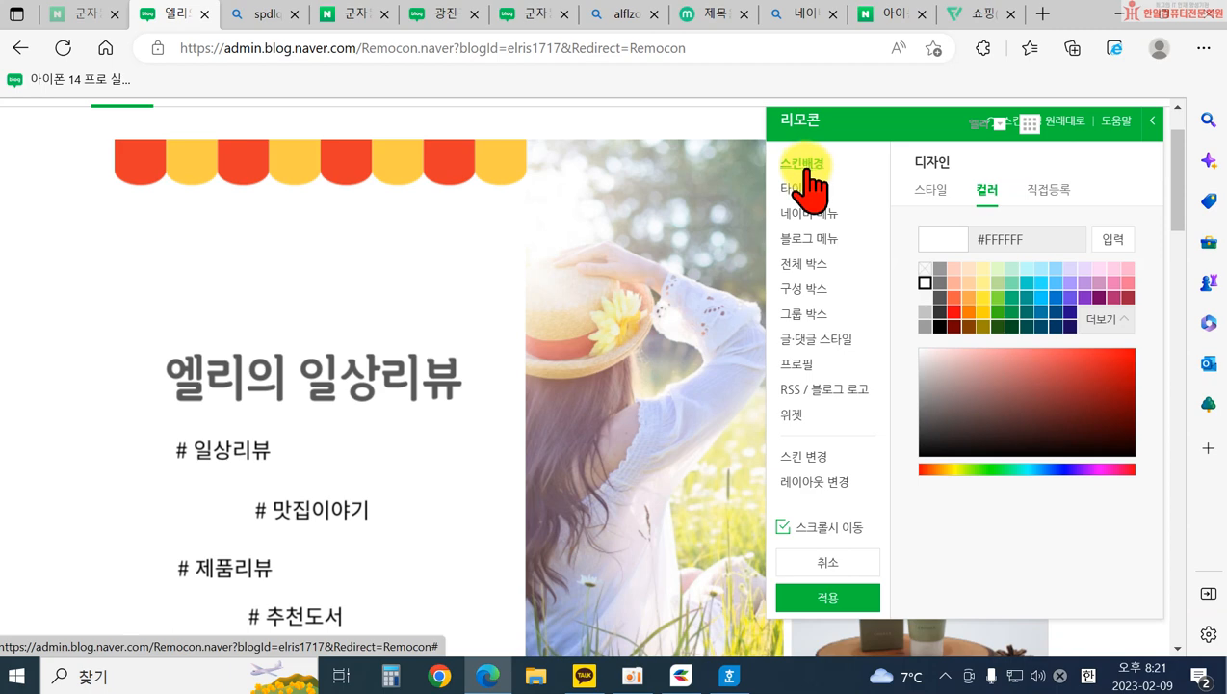
click(1038, 202)
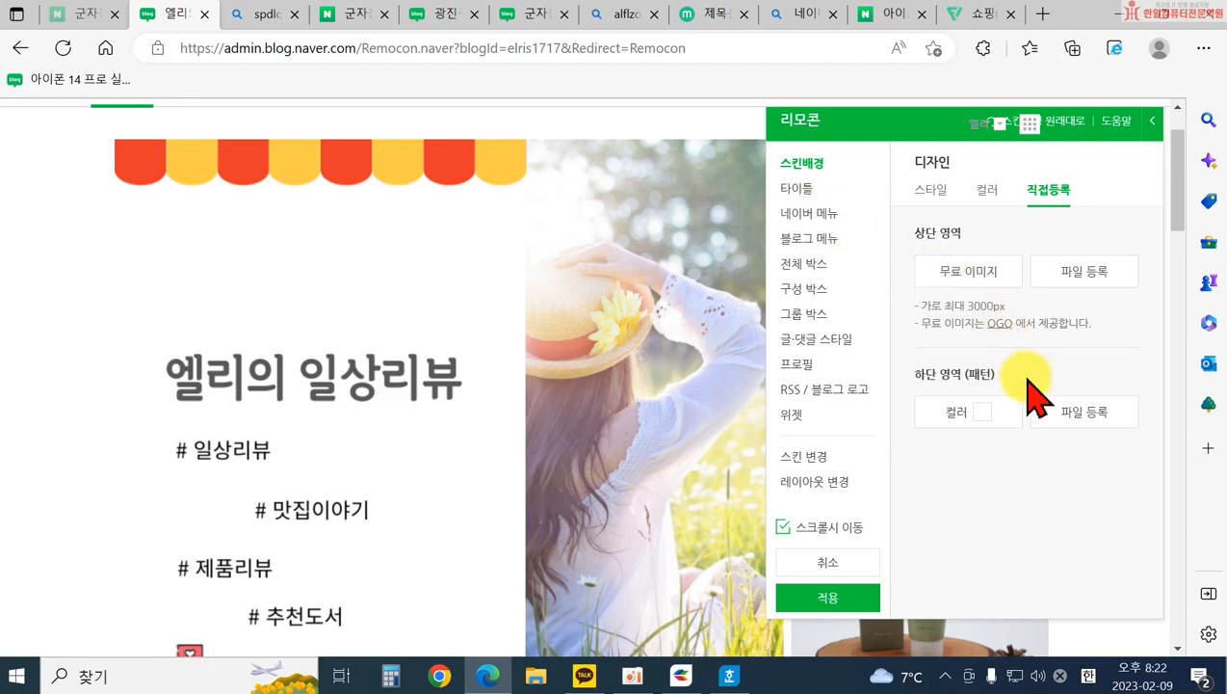
click(798, 189)
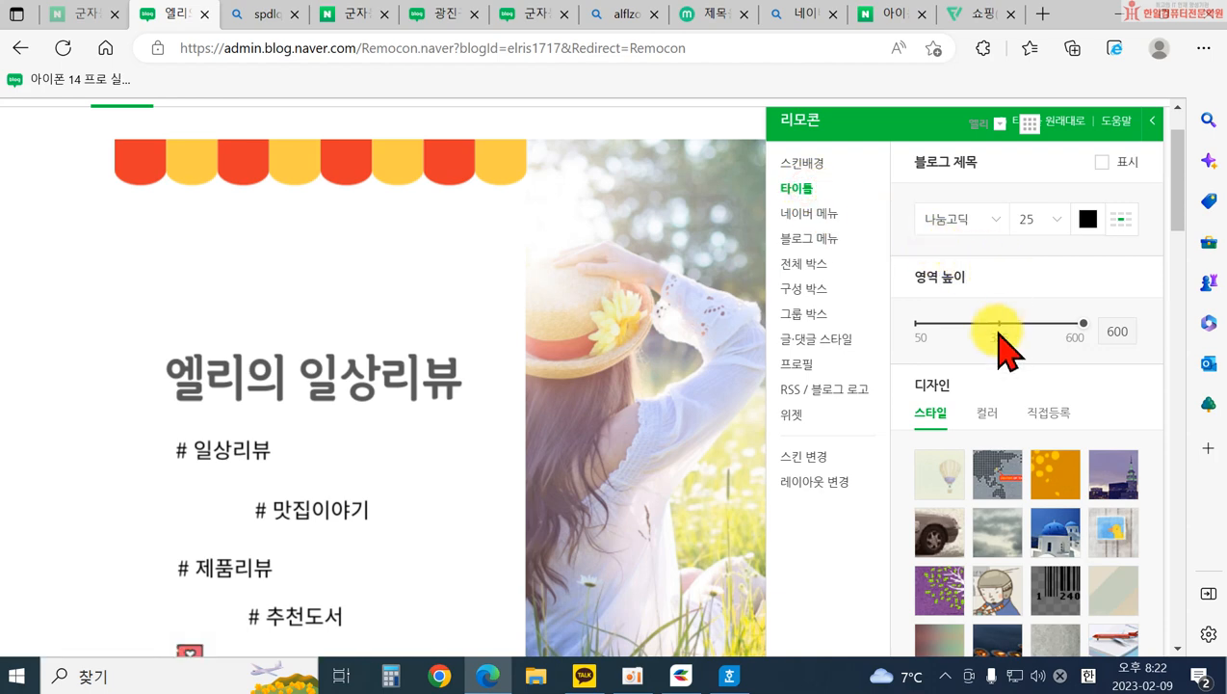
click(988, 415)
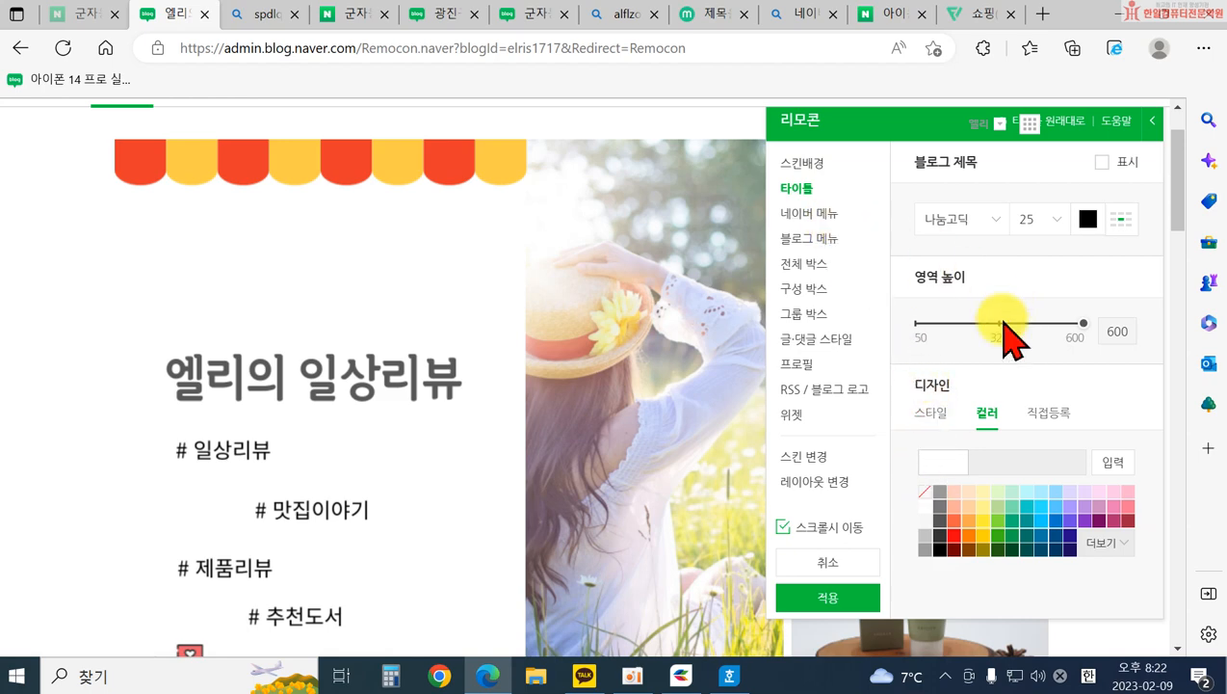
- Give the 네이버 메뉴 the design with orange-outlined arrow and grid icons
click(810, 213)
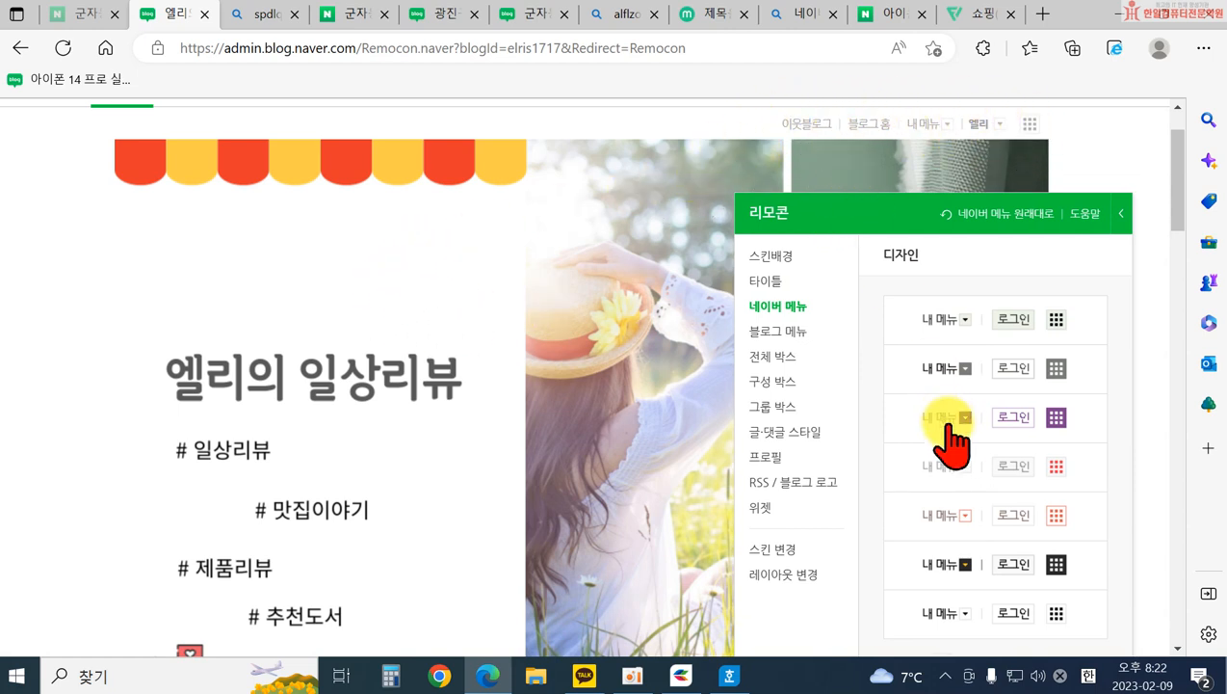
click(1013, 472)
click(1006, 527)
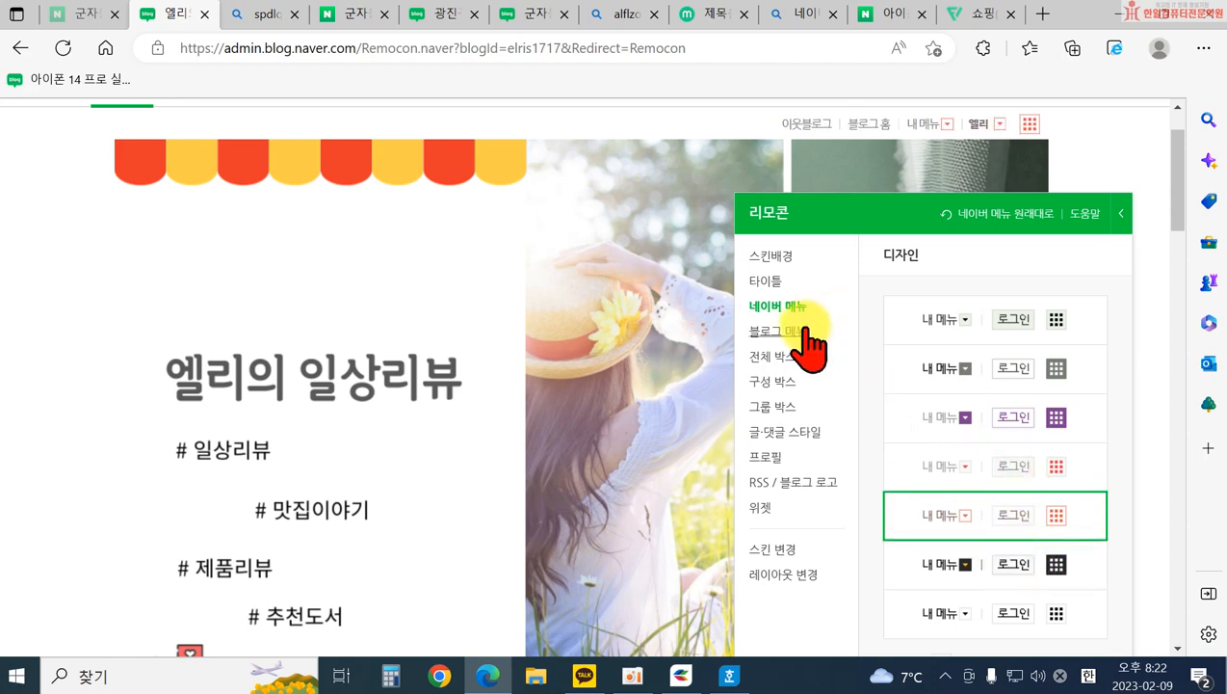
- Set the 네이버 메뉴 font's 내용색 to #333333 and move the 리모콘 clear of the menu on the blog preview
scroll(1063, 584, down, 2)
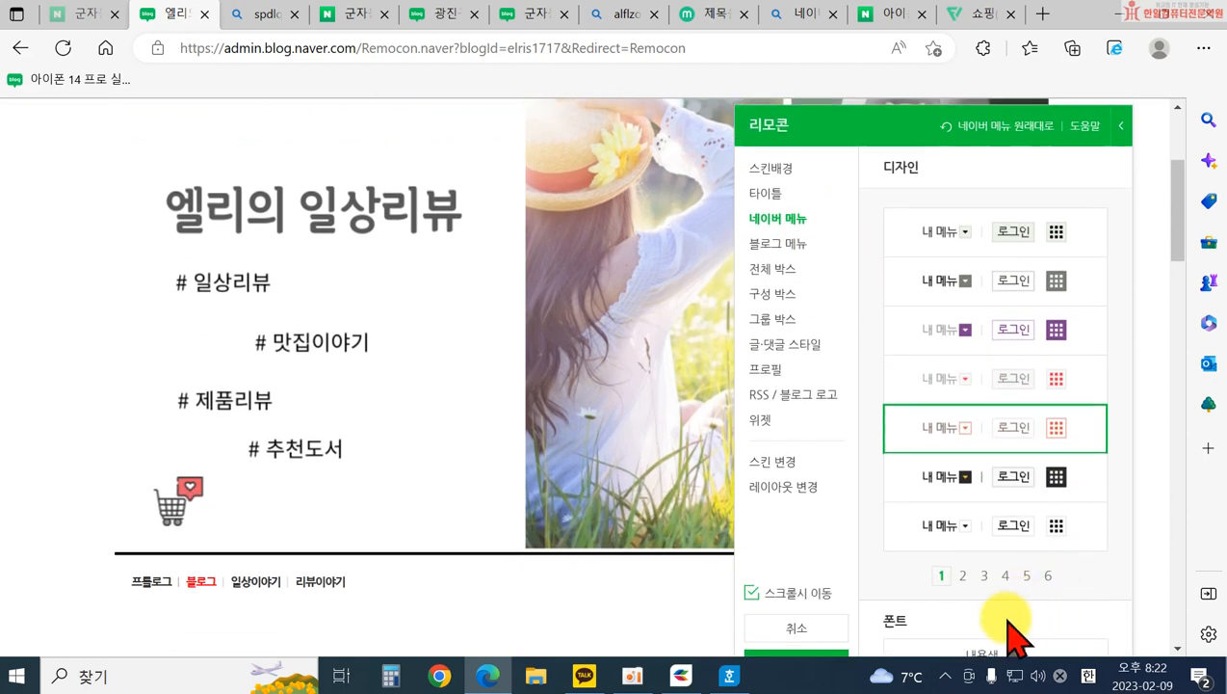
drag(854, 120, 861, 122)
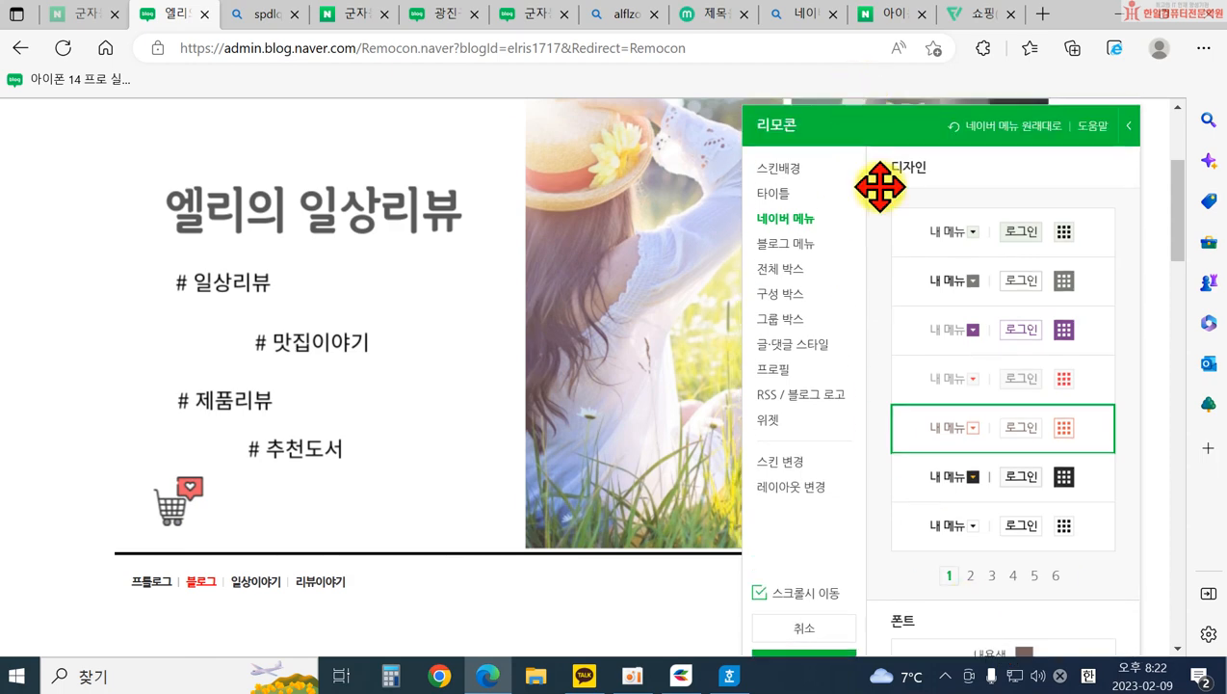
click(1024, 653)
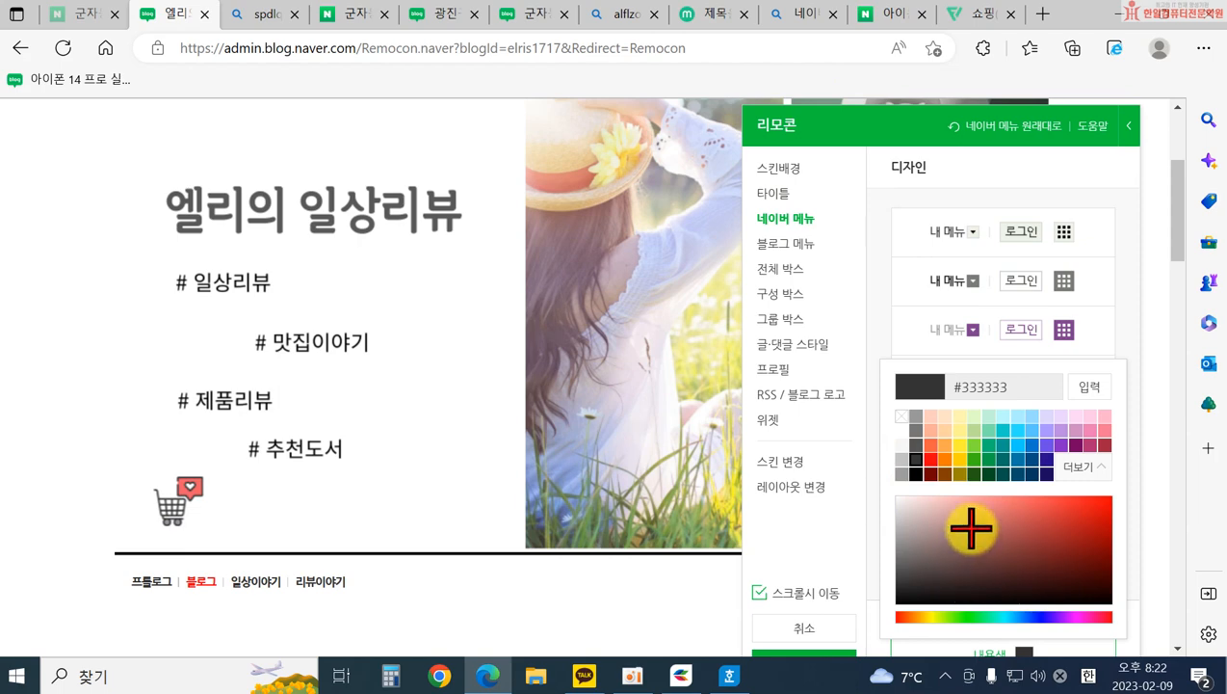
click(822, 545)
scroll(904, 348, up, 3)
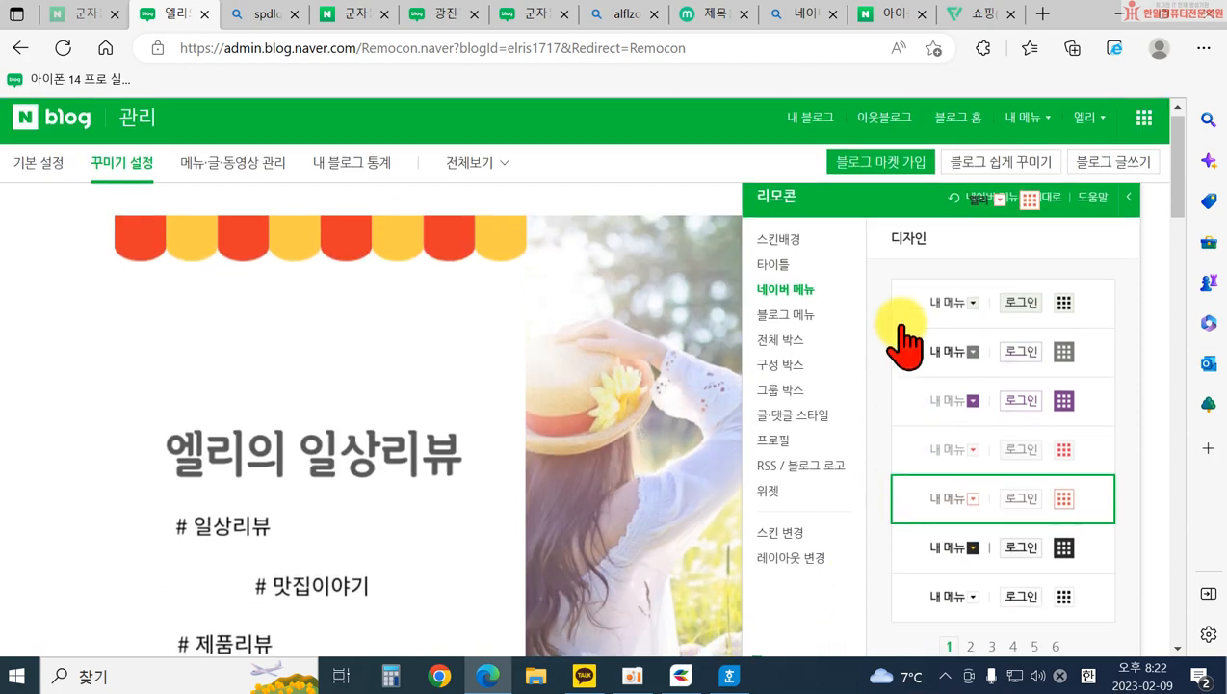
drag(899, 216, 886, 271)
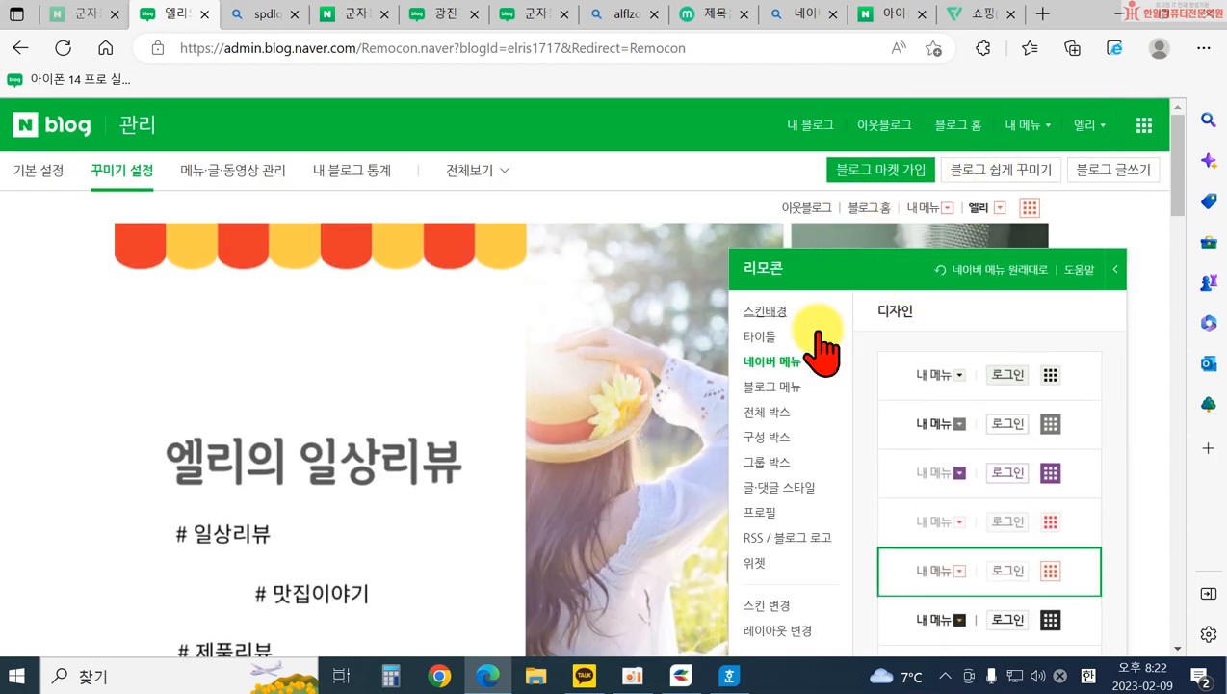
- Try several 블로그 메뉴 styles and settle on the transparent page 3 style with a pink active item and dashed underline
click(753, 395)
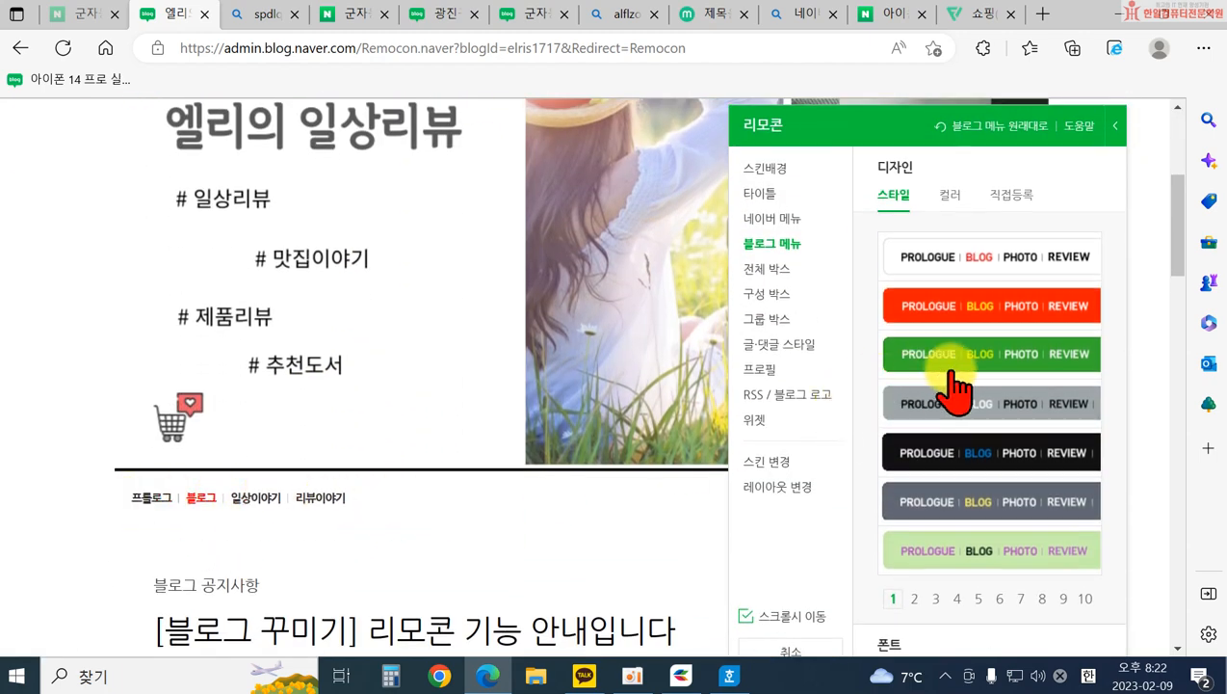
click(916, 598)
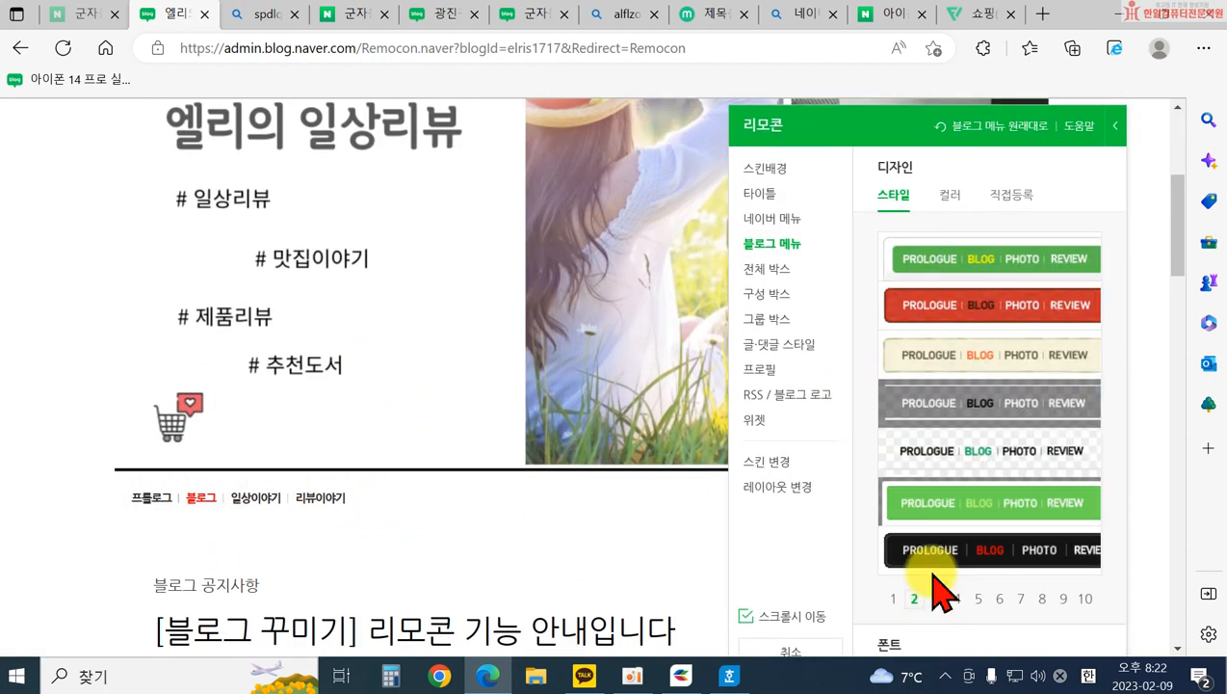
click(923, 463)
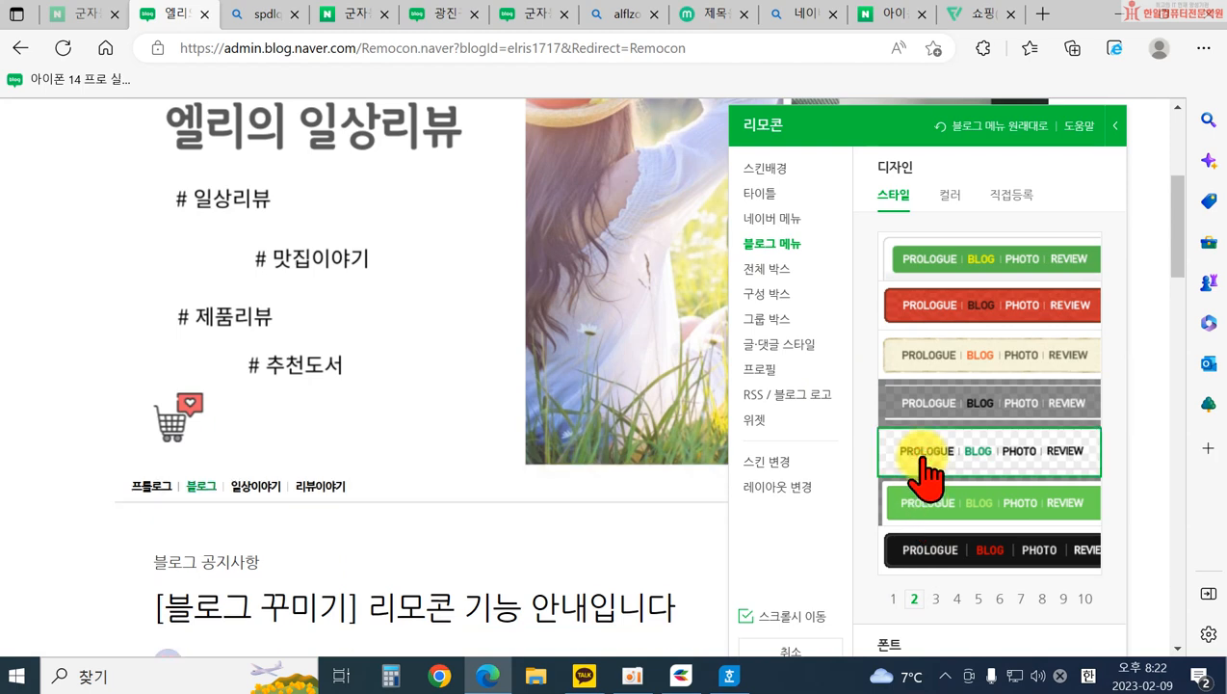
click(936, 598)
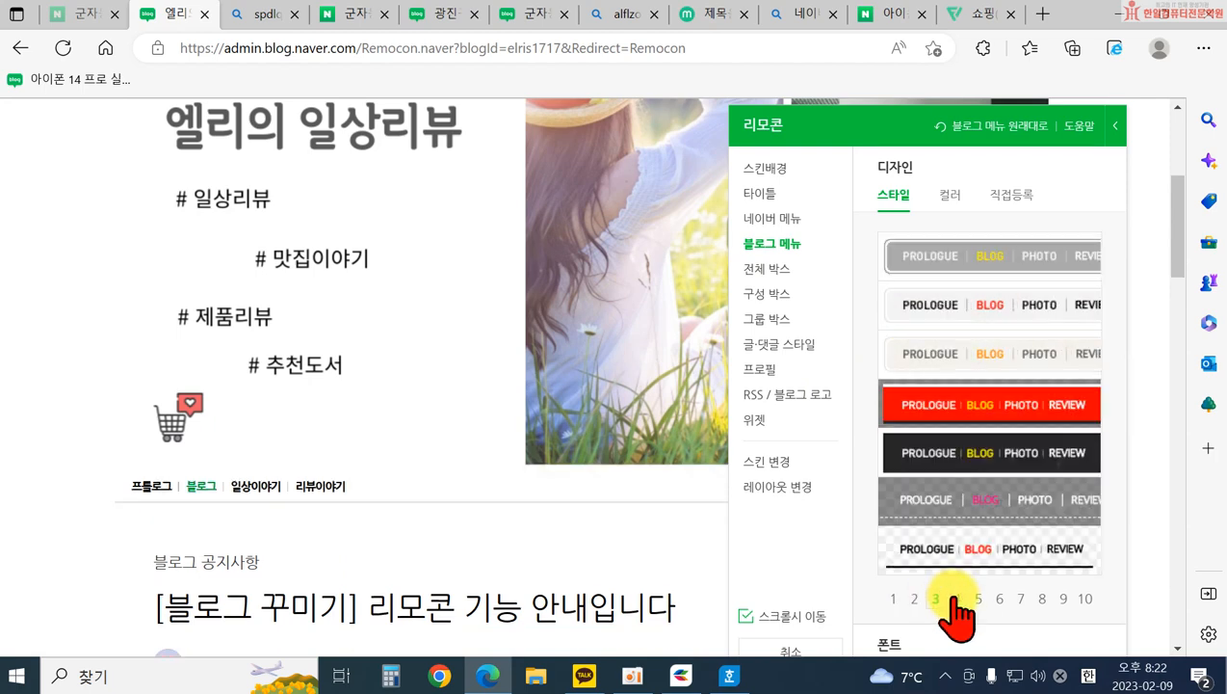
click(951, 507)
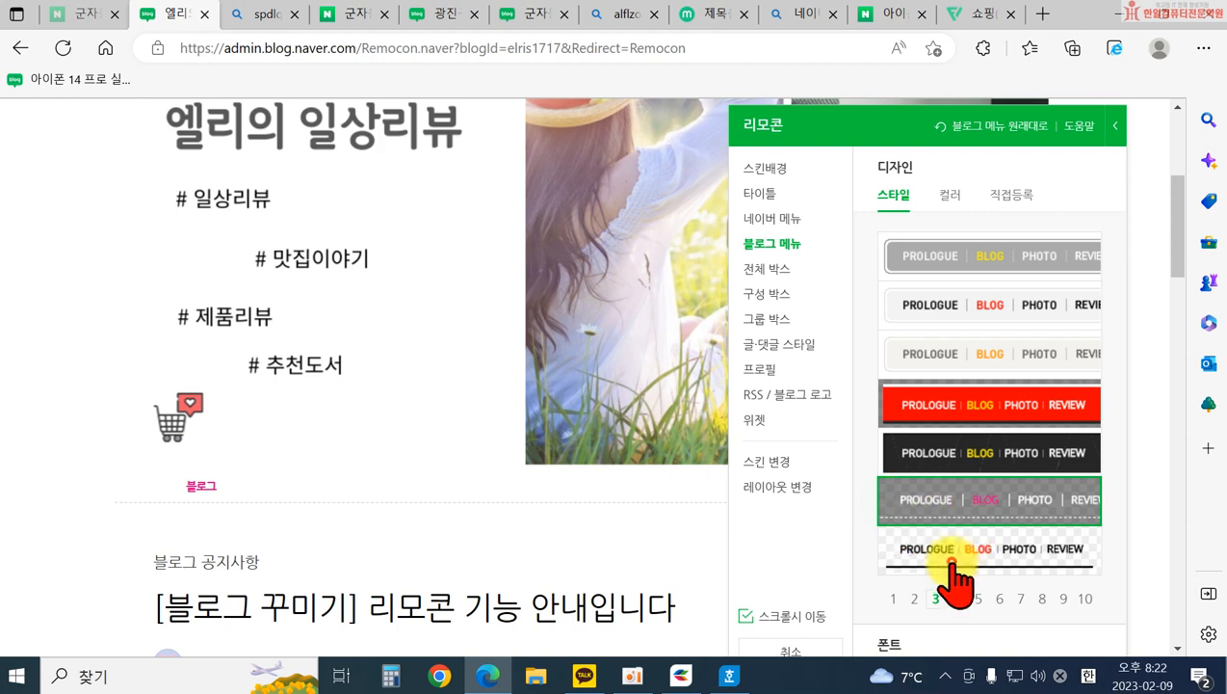
click(956, 547)
click(954, 520)
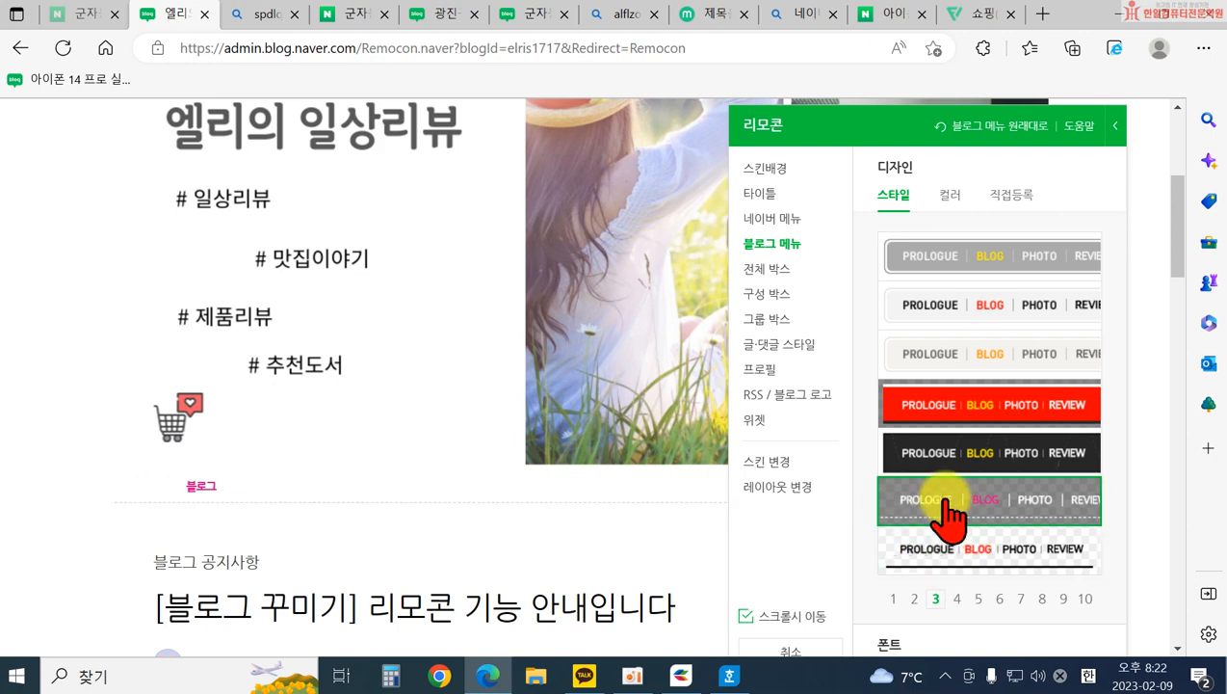
drag(853, 111, 856, 111)
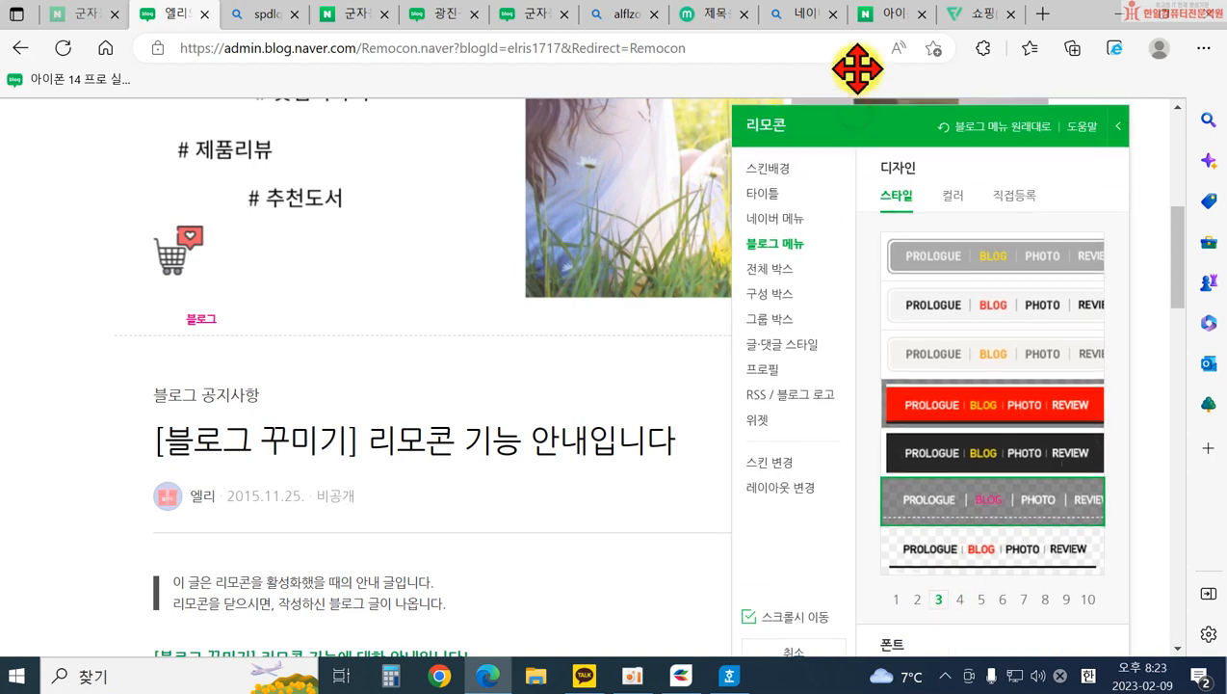
- Zoom the blog page out to 90% and move the 리모콘 clear of the post so its 폰트 options fit
scroll(964, 452, down, 2)
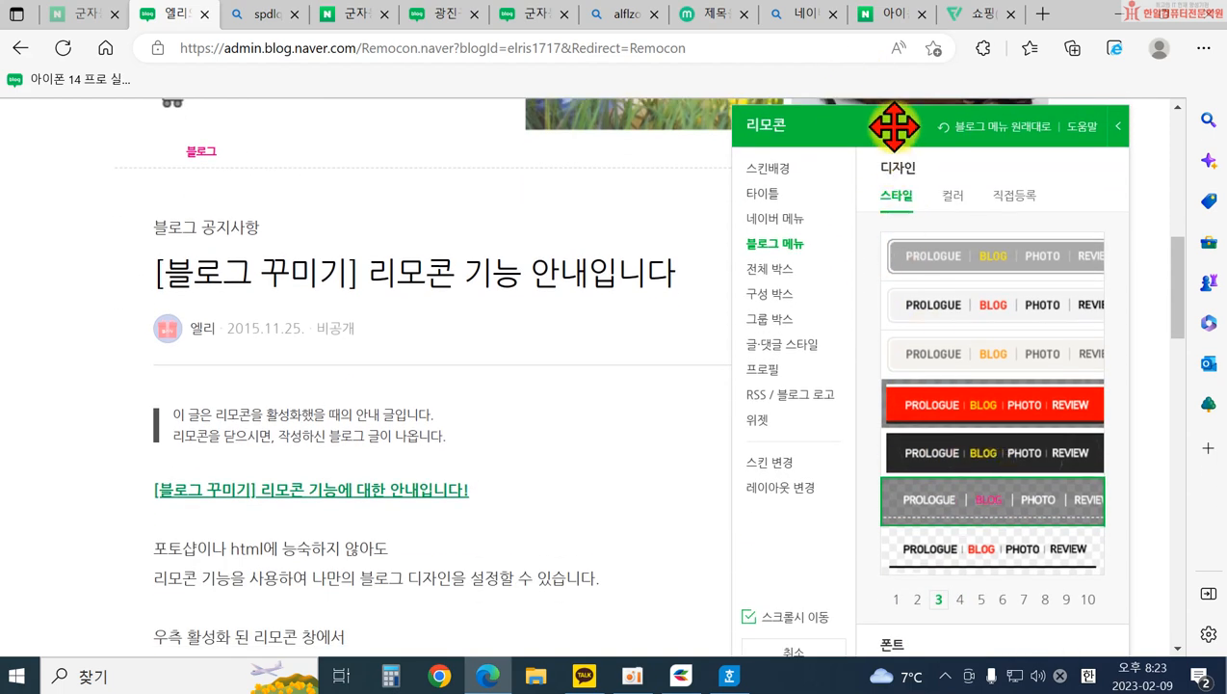
mouse_move(894, 125)
mouse_down()
mouse_move(885, 22)
mouse_move(890, 109)
mouse_up()
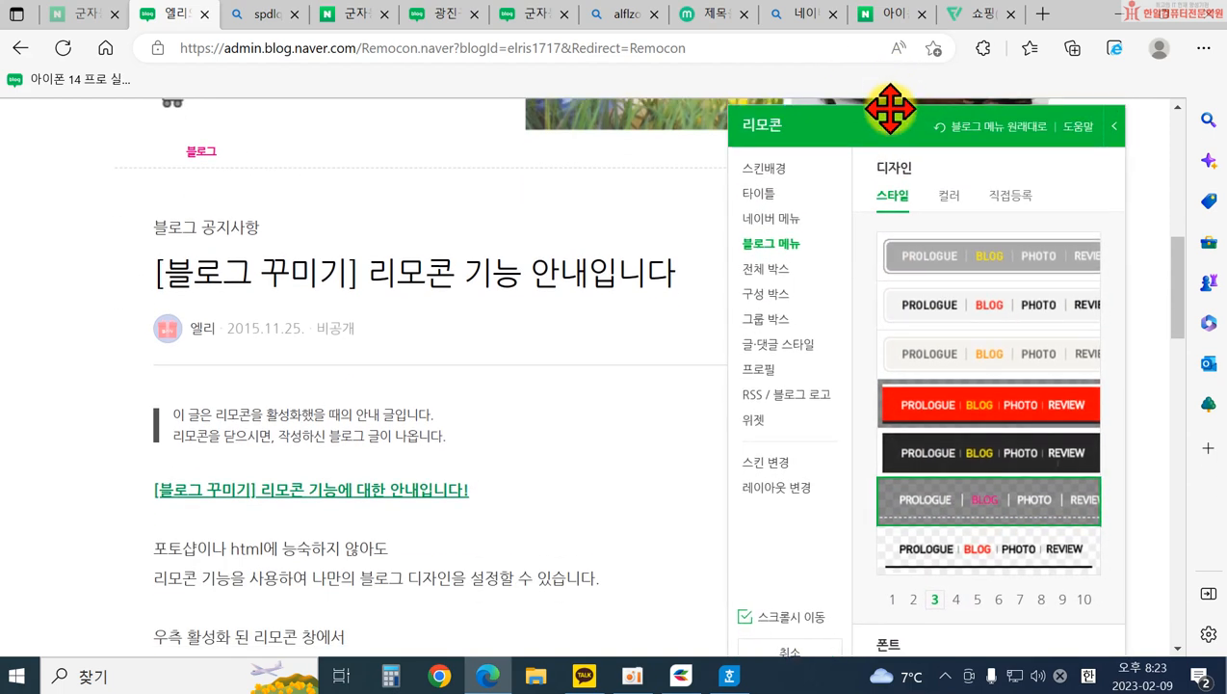
key(ctrl+minus)
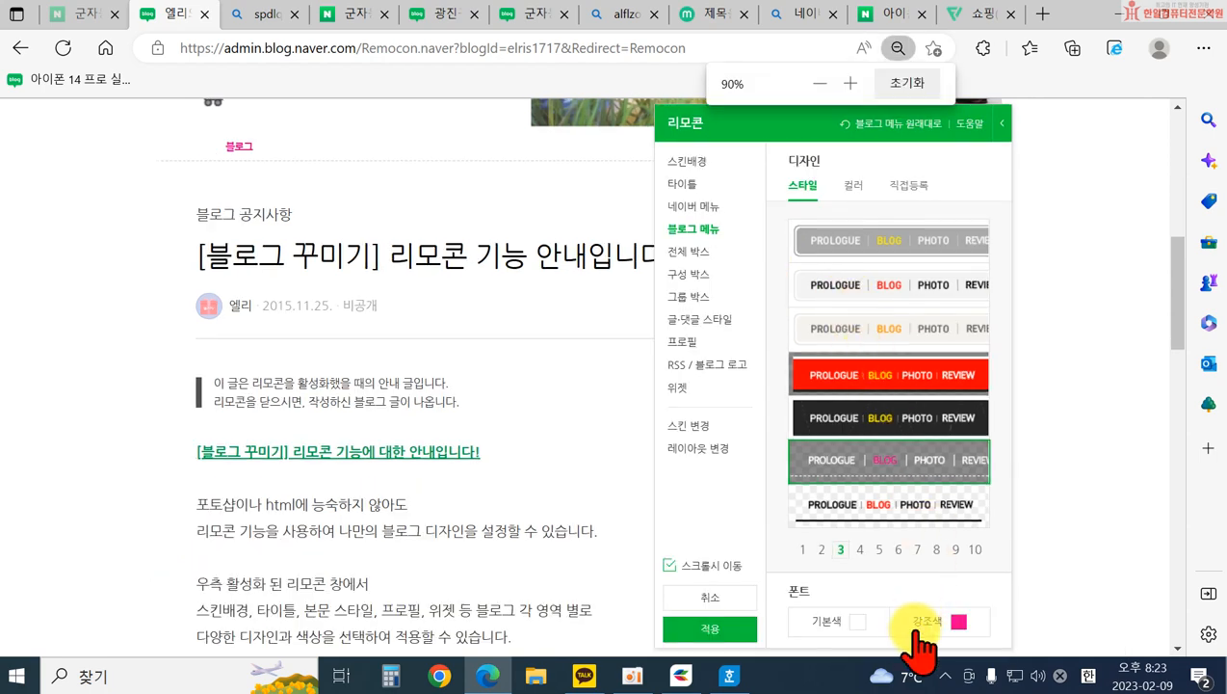
drag(822, 129, 924, 112)
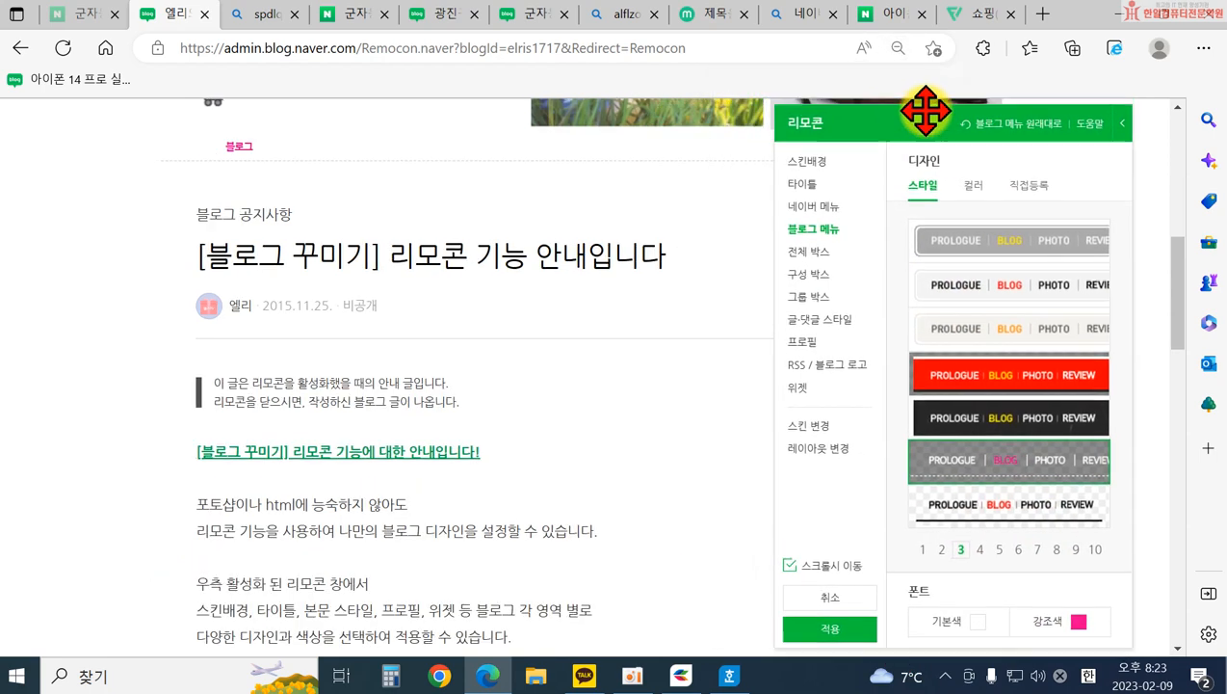
scroll(253, 405, up, 3)
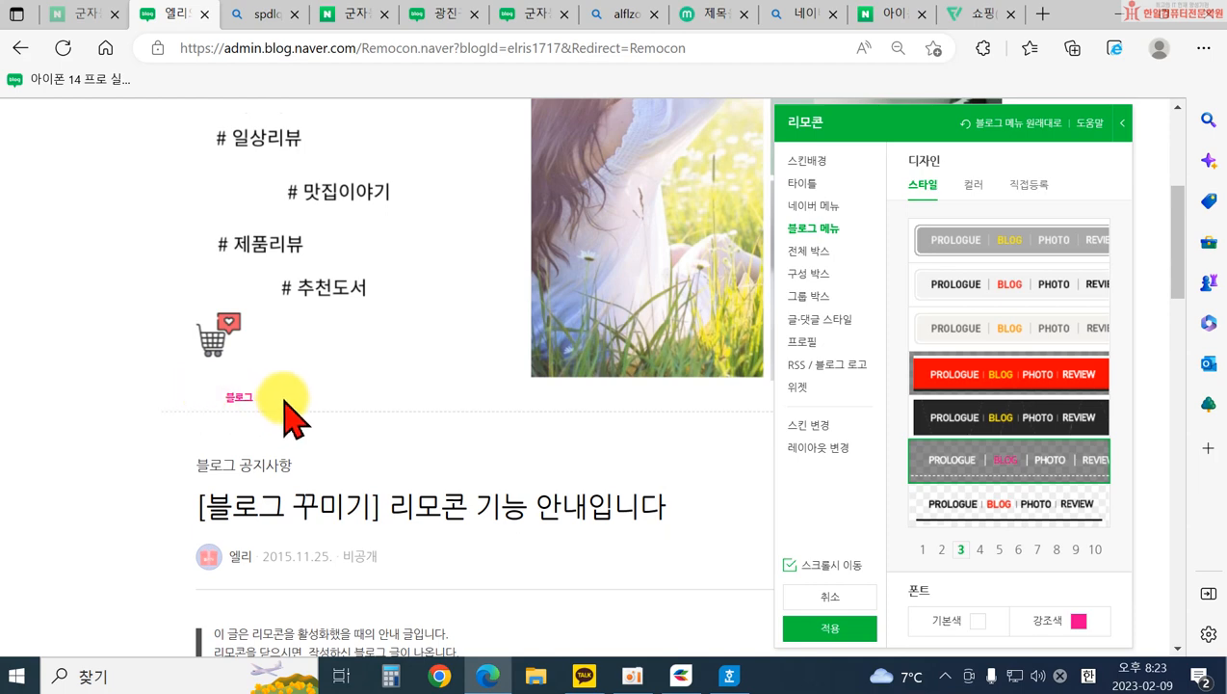
- Set the 블로그 메뉴 font's 기본색 to #484848
click(982, 625)
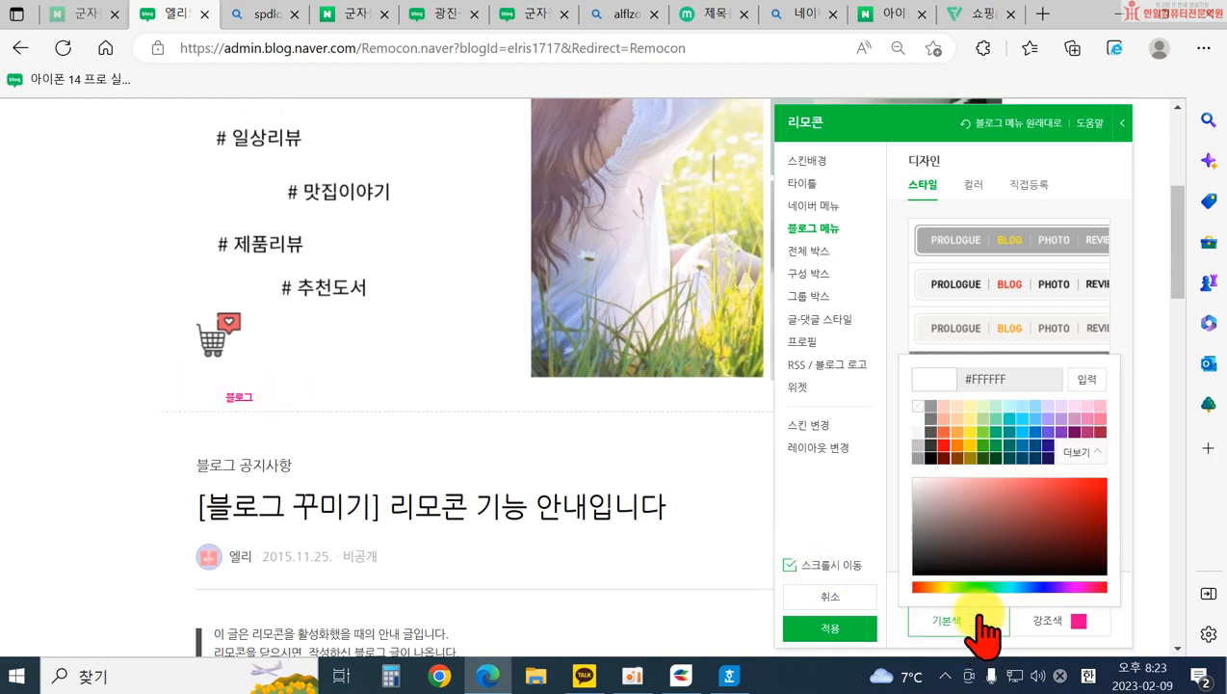
drag(957, 520, 901, 564)
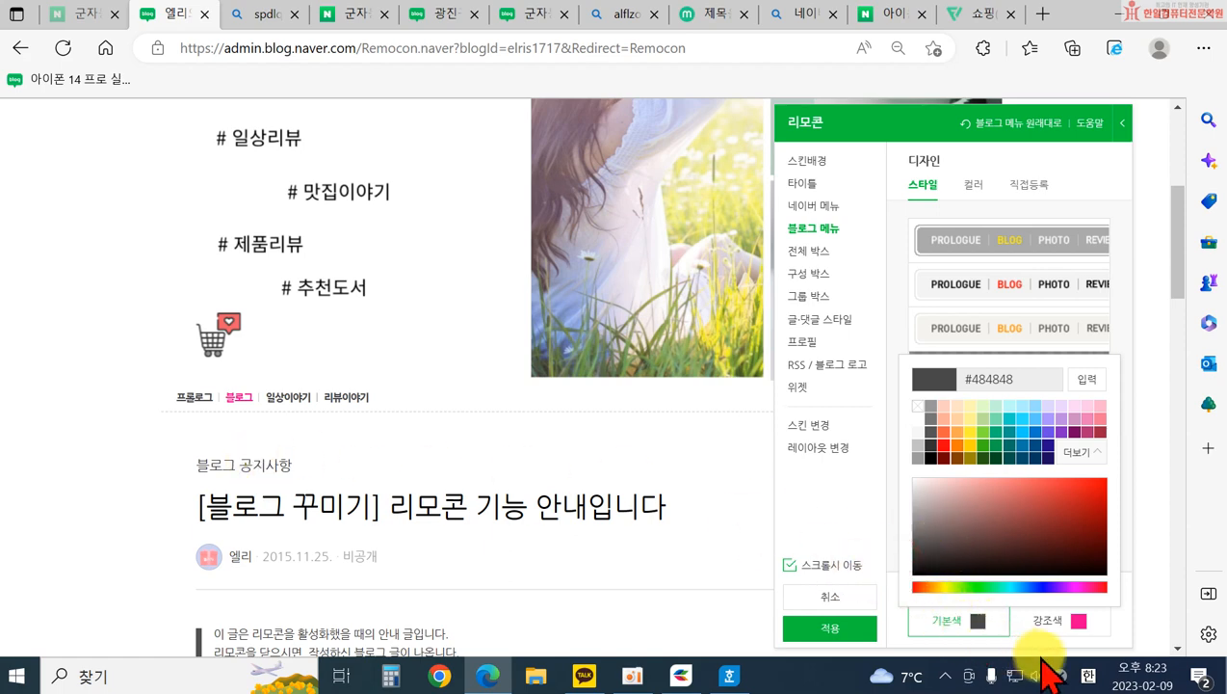
click(848, 487)
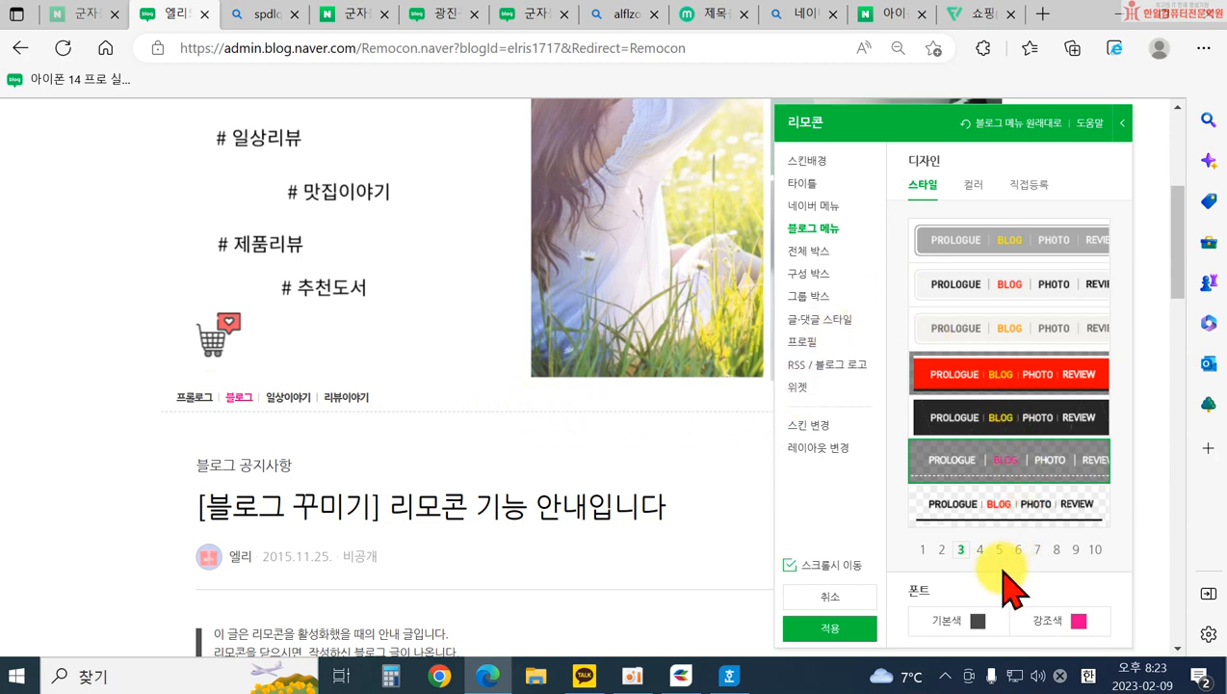
- Look through the 블로그 메뉴 style designs on pages 4 to 6
click(980, 549)
click(999, 549)
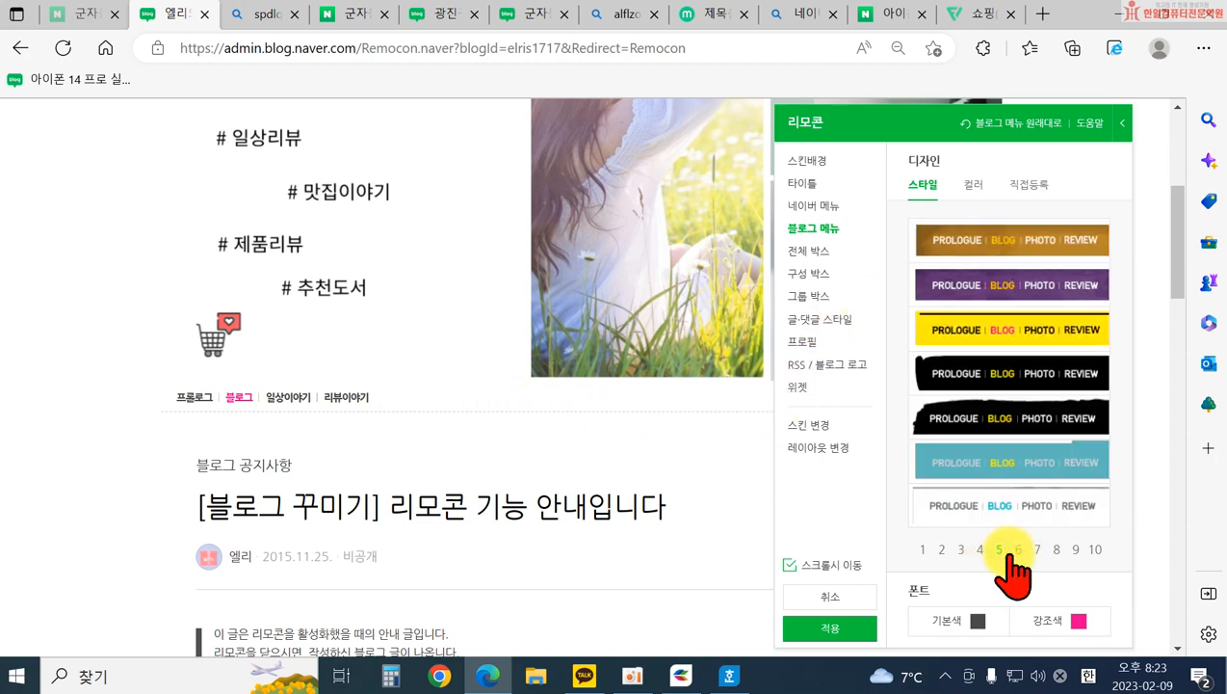
click(1017, 550)
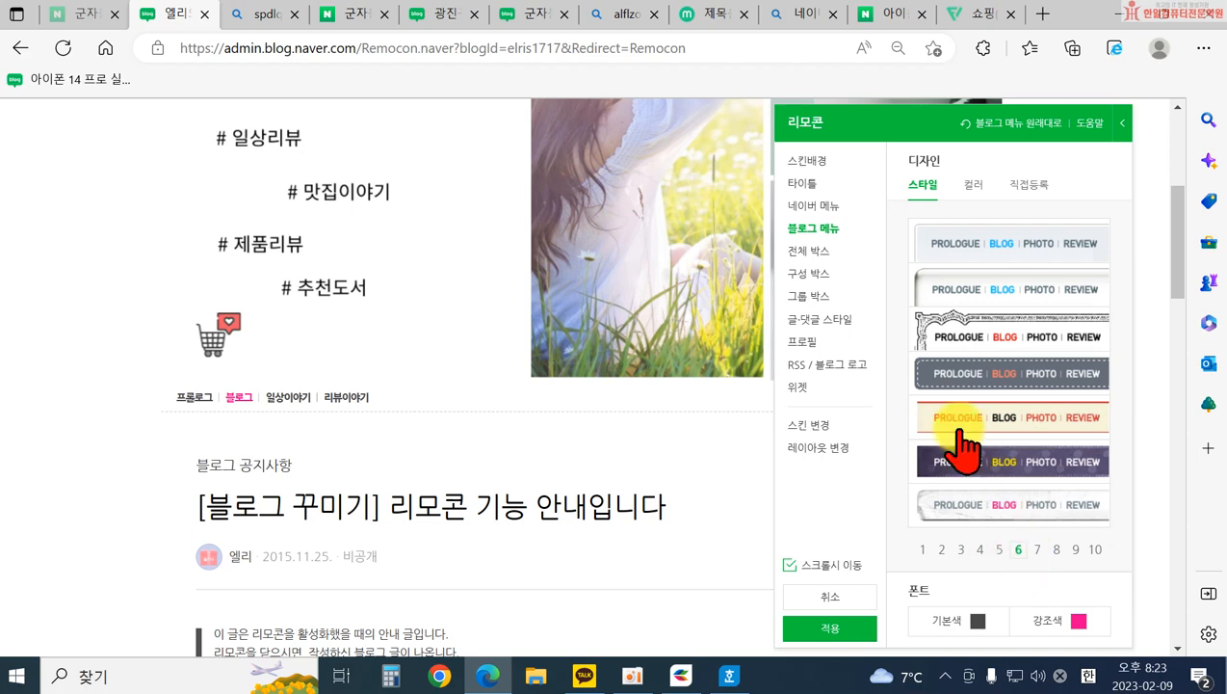
- Try the cream rounded frame on the 전체 박스, and turn 전체 박스 사용하지 않음 back on
click(814, 253)
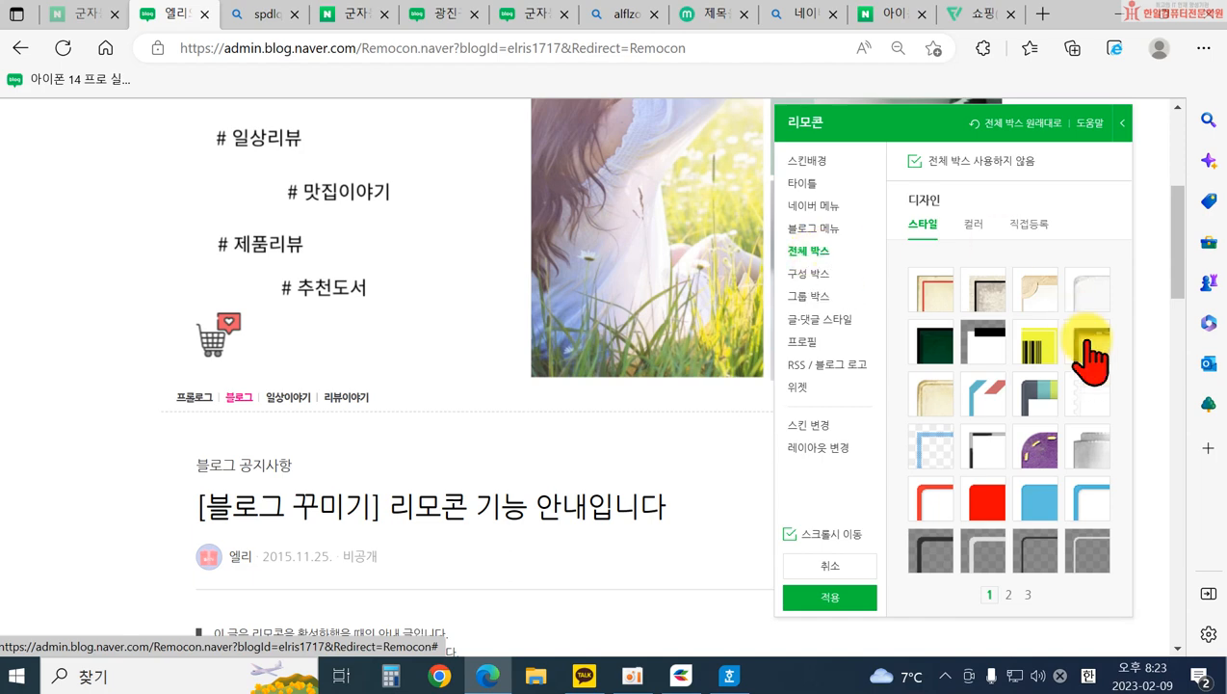
click(929, 397)
scroll(383, 411, up, 3)
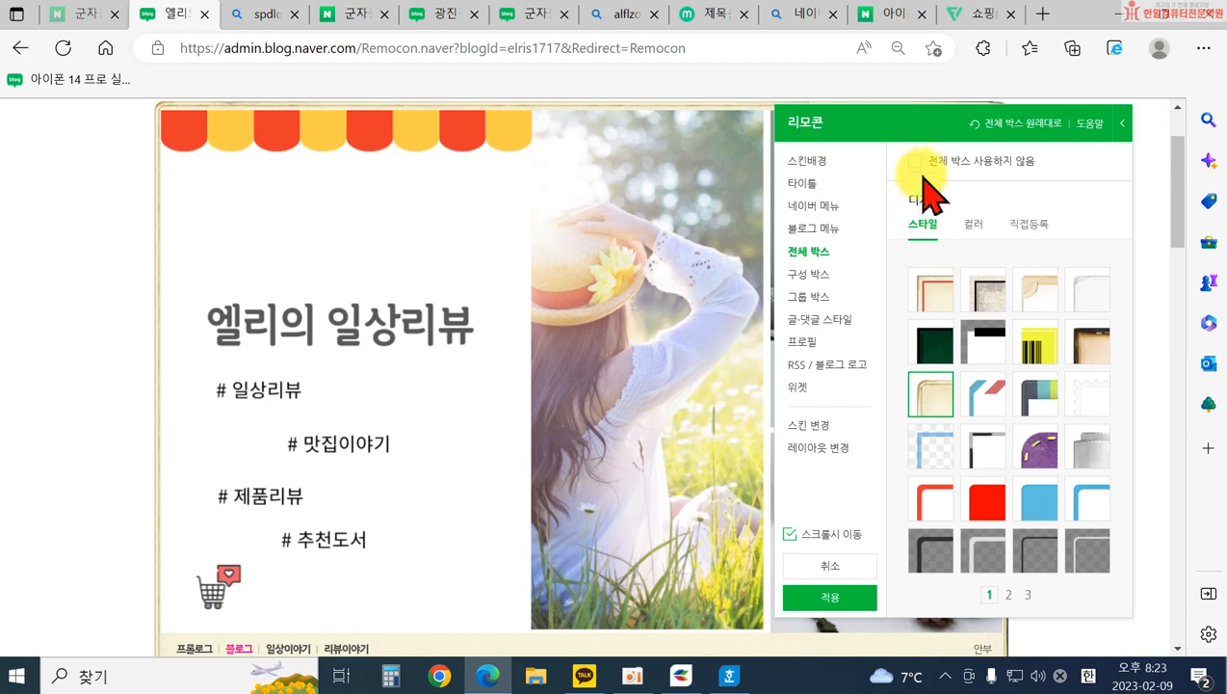
click(915, 163)
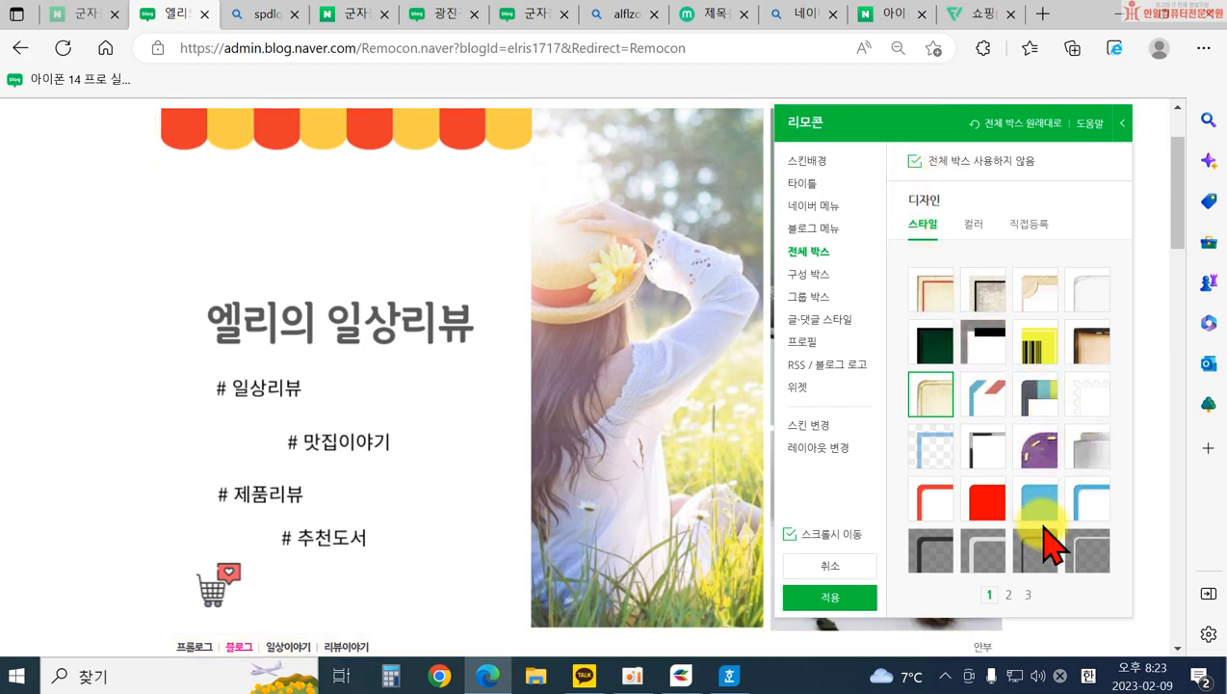
click(1008, 594)
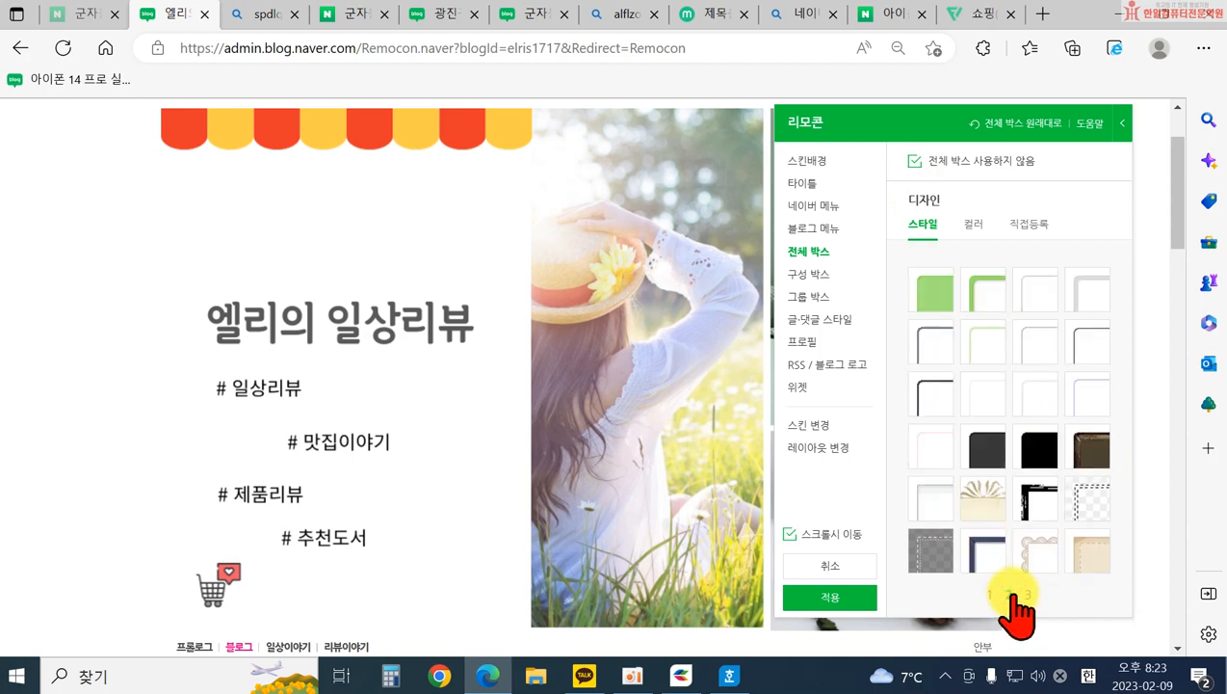
- Try several 구성 박스 styles on the category list and settle on the transparent page 1 style with olive text and no underline
click(802, 274)
scroll(247, 452, down, 10)
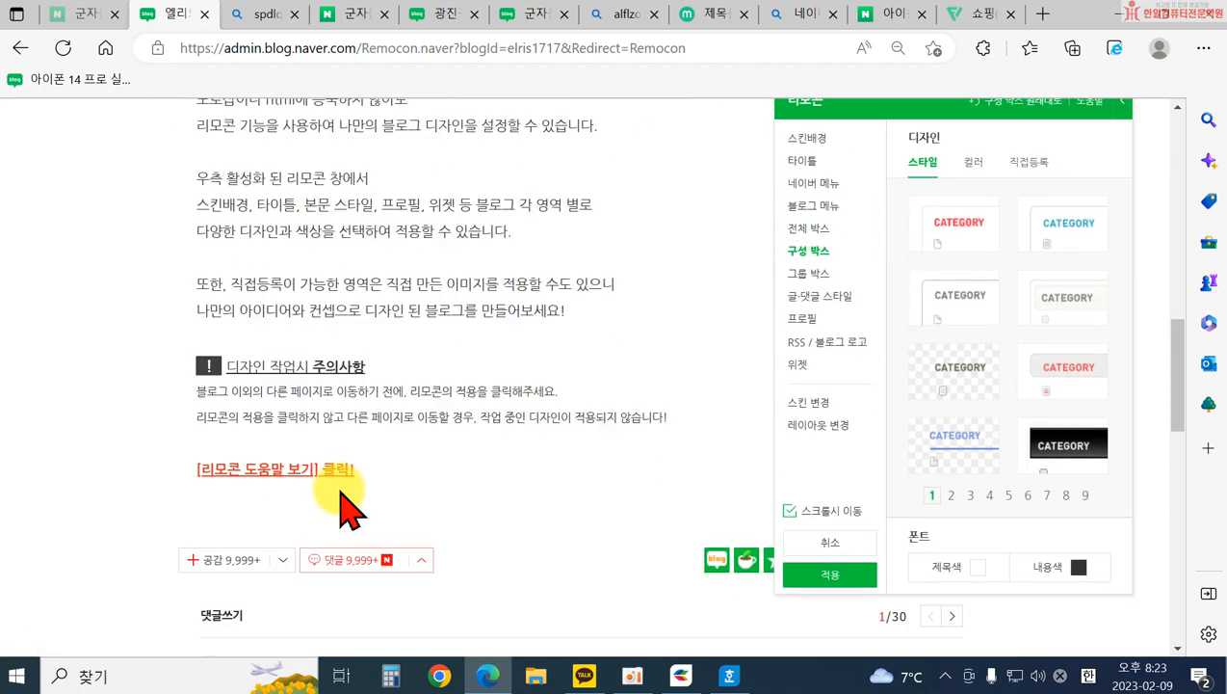
scroll(345, 503, down, 3)
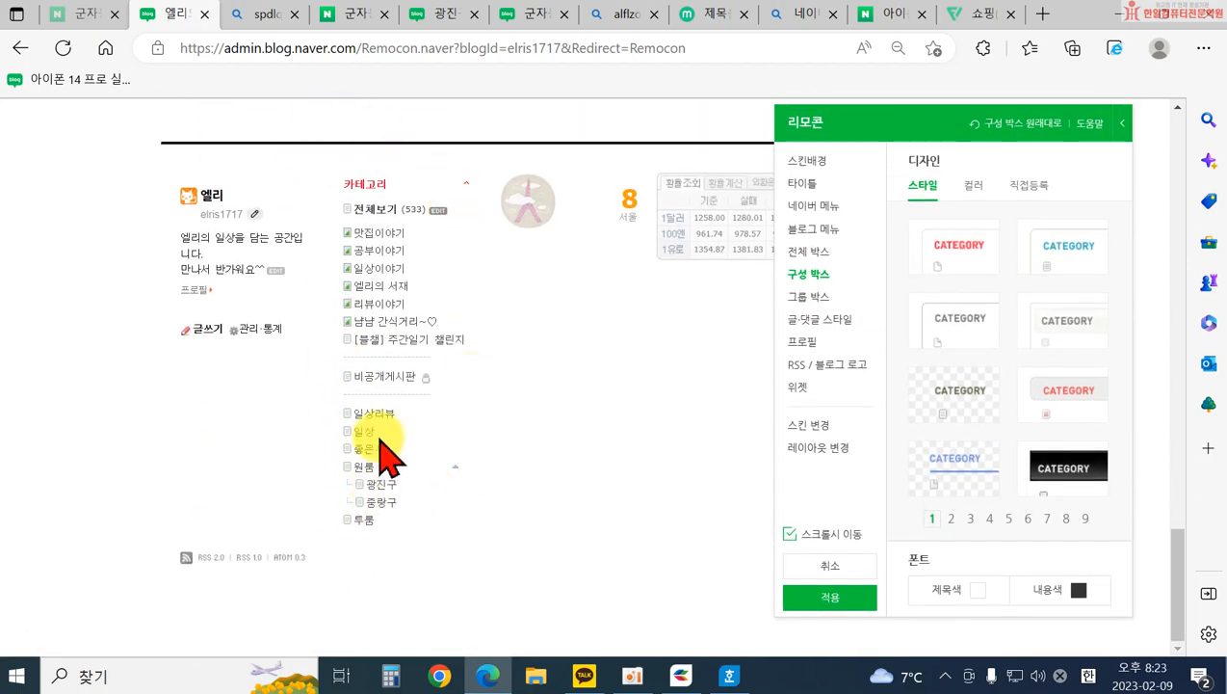
click(956, 265)
click(971, 320)
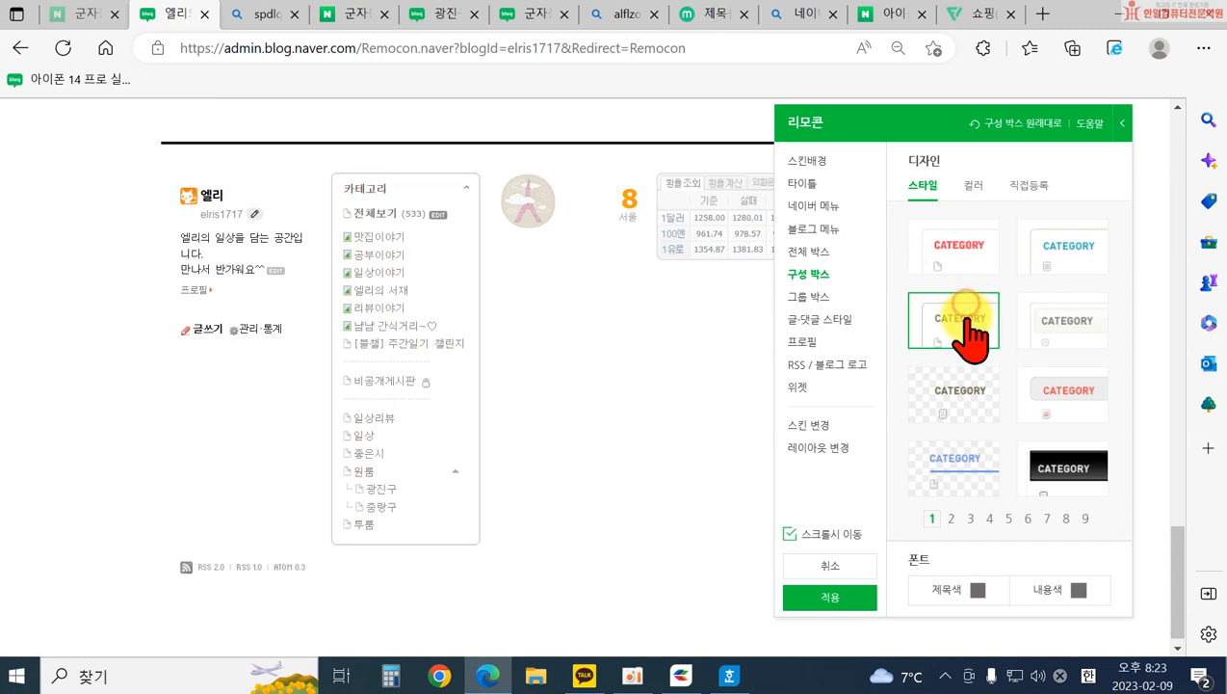
click(968, 393)
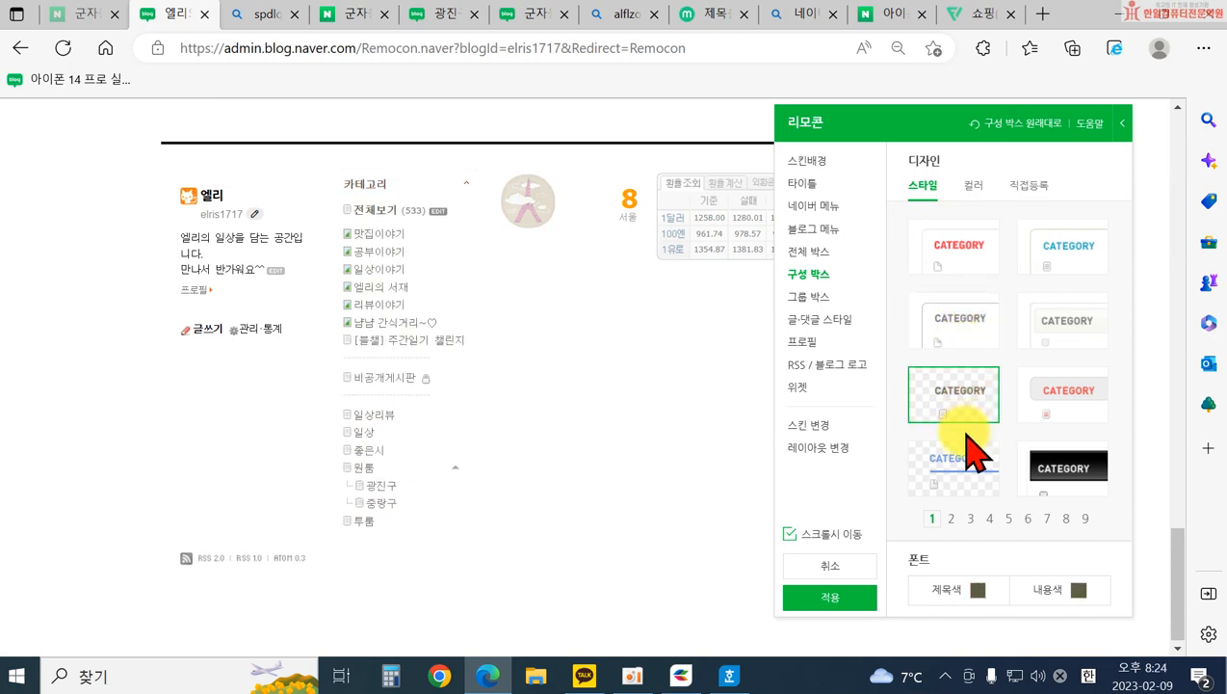
- Set the 구성 박스 font's 제목색 to #FF5F45 and its 내용색 to #000000
click(975, 590)
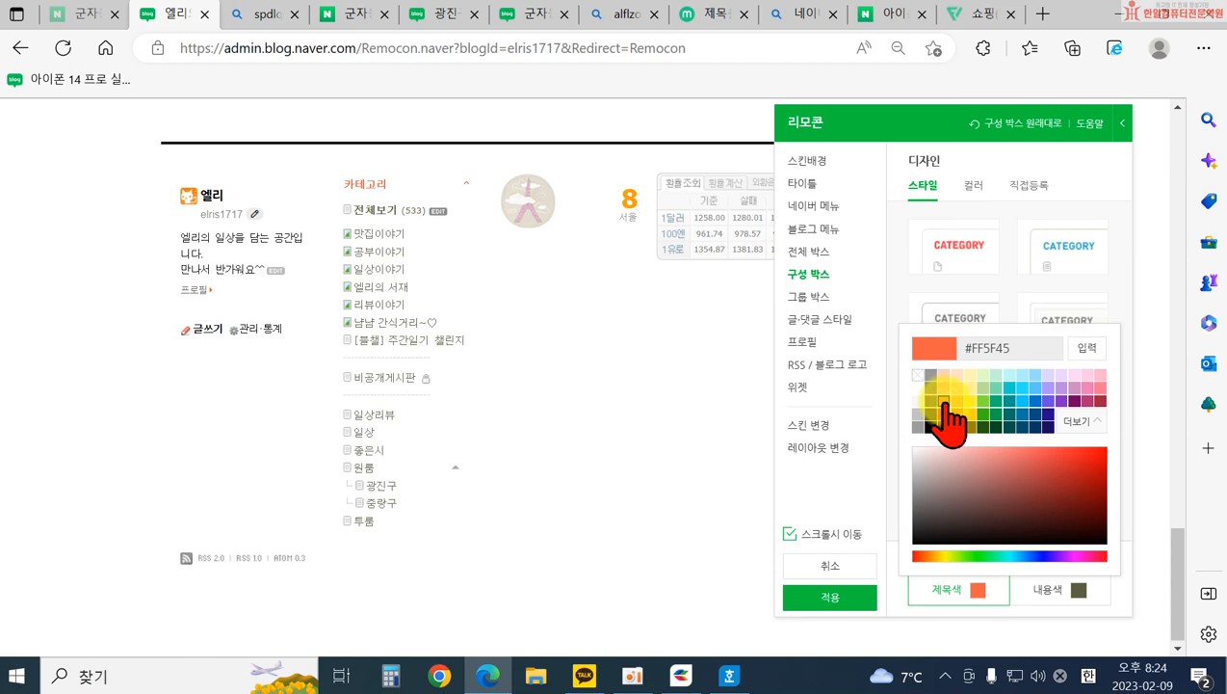
click(1067, 590)
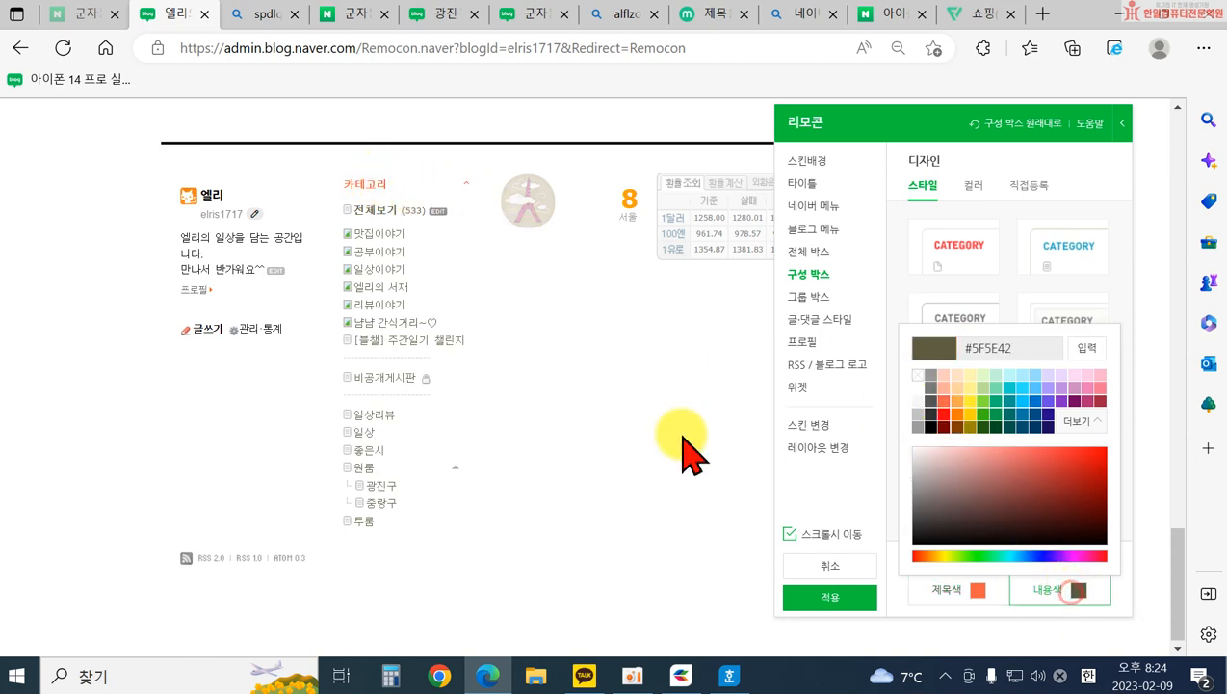
click(930, 427)
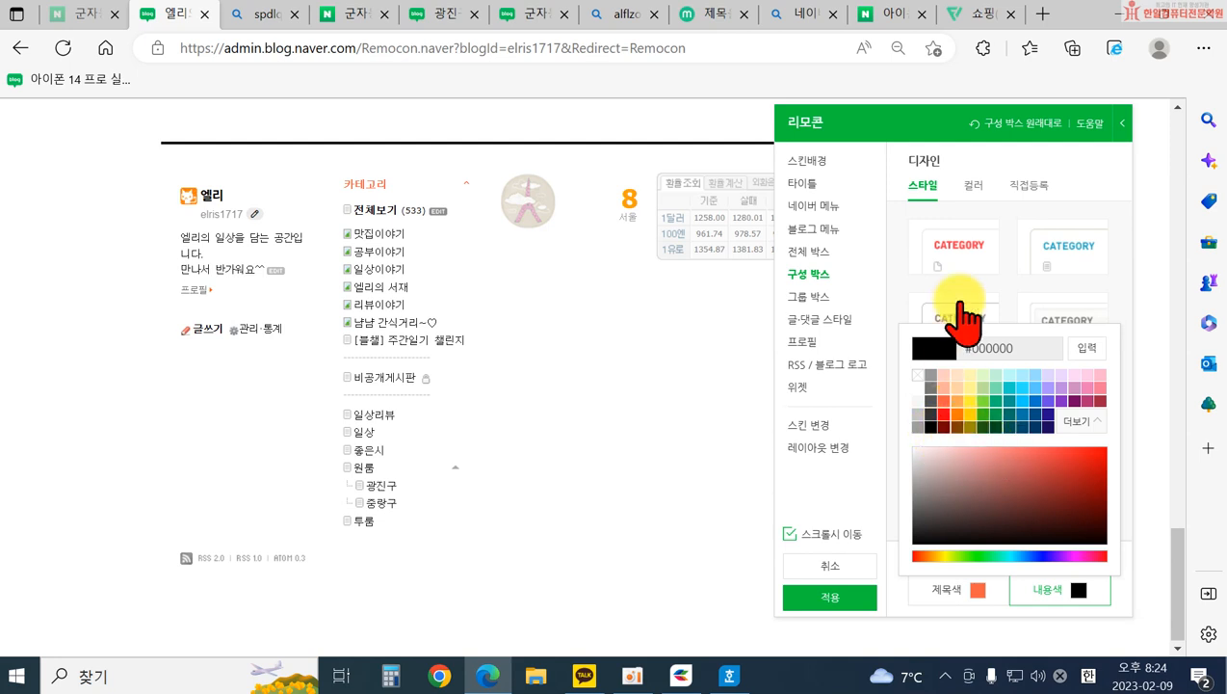
click(914, 284)
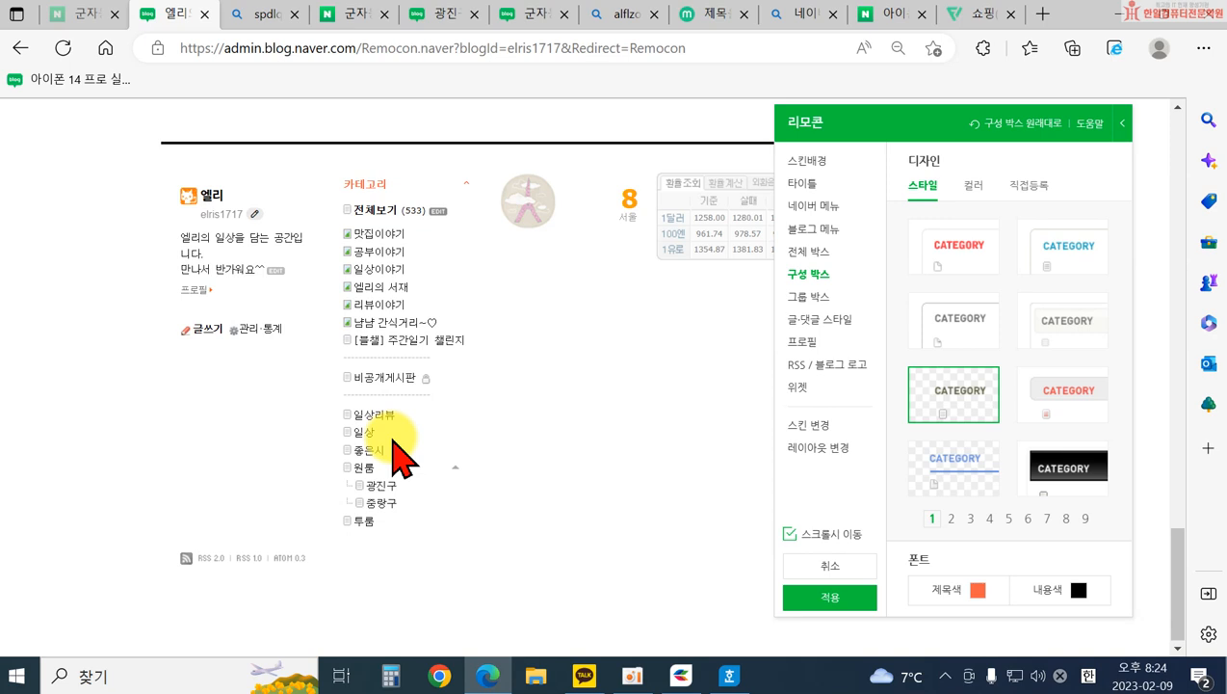
- Try several pastel background colours on the 그룹 박스, including #FFCDC0, #FFE3C7 and #C2F4DB, and settle on the no-colour option
click(808, 297)
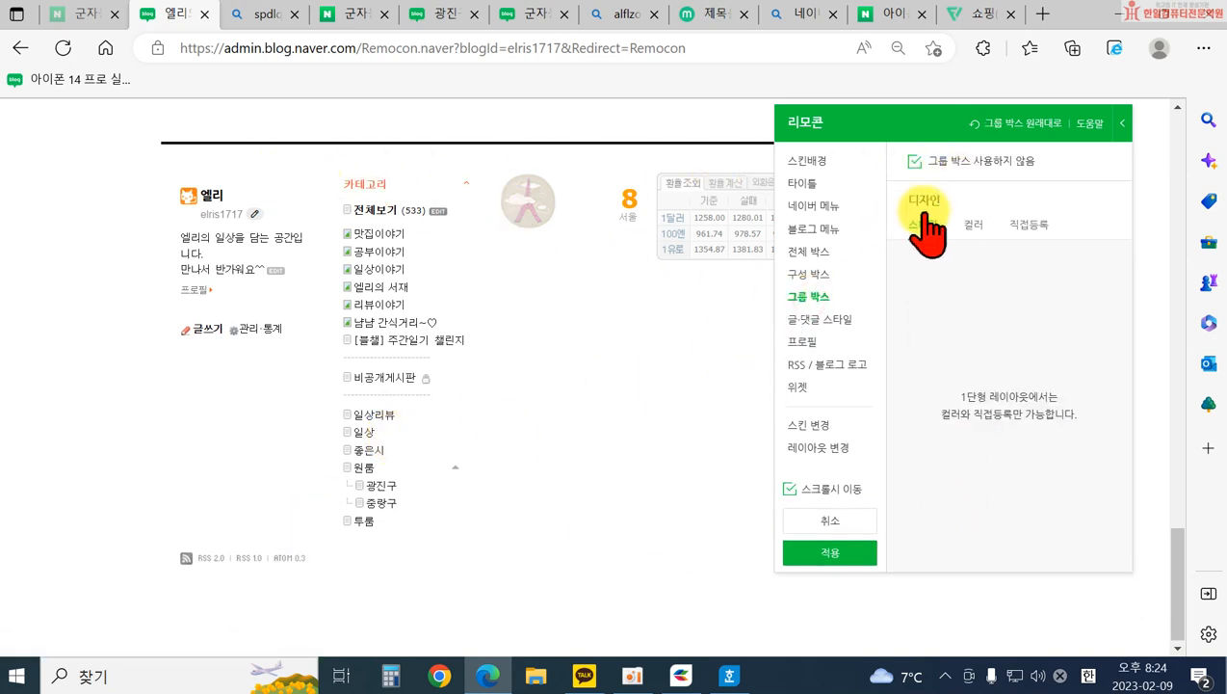
click(970, 227)
click(945, 296)
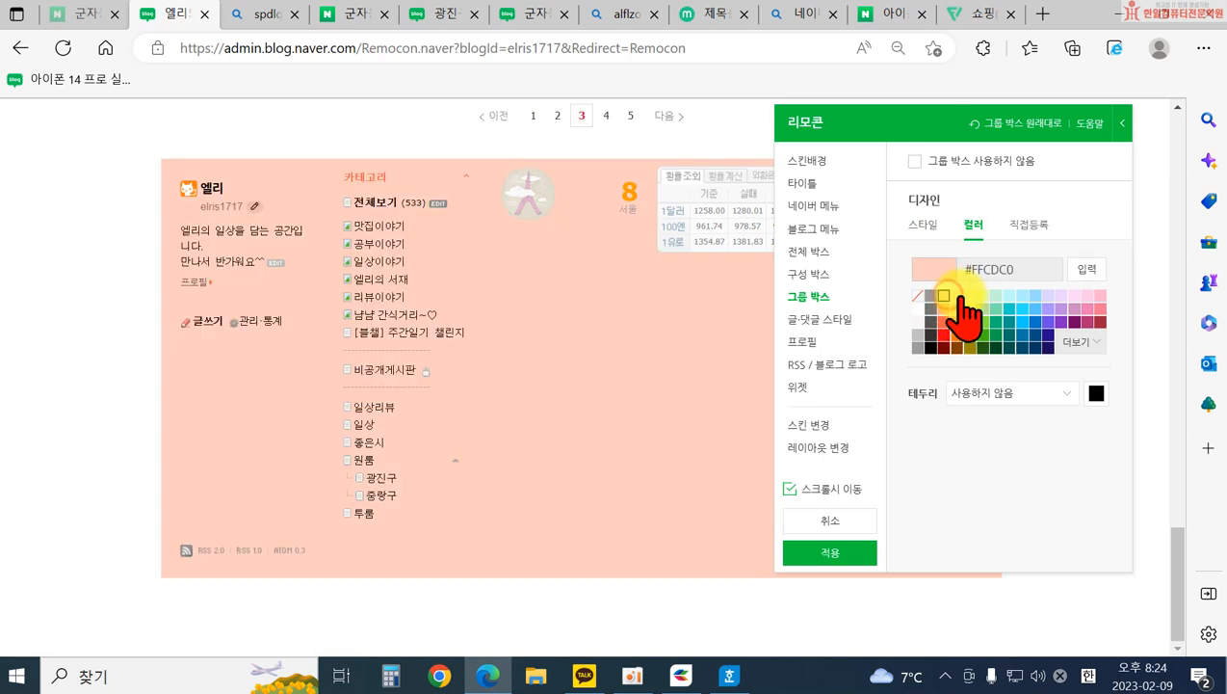
click(959, 296)
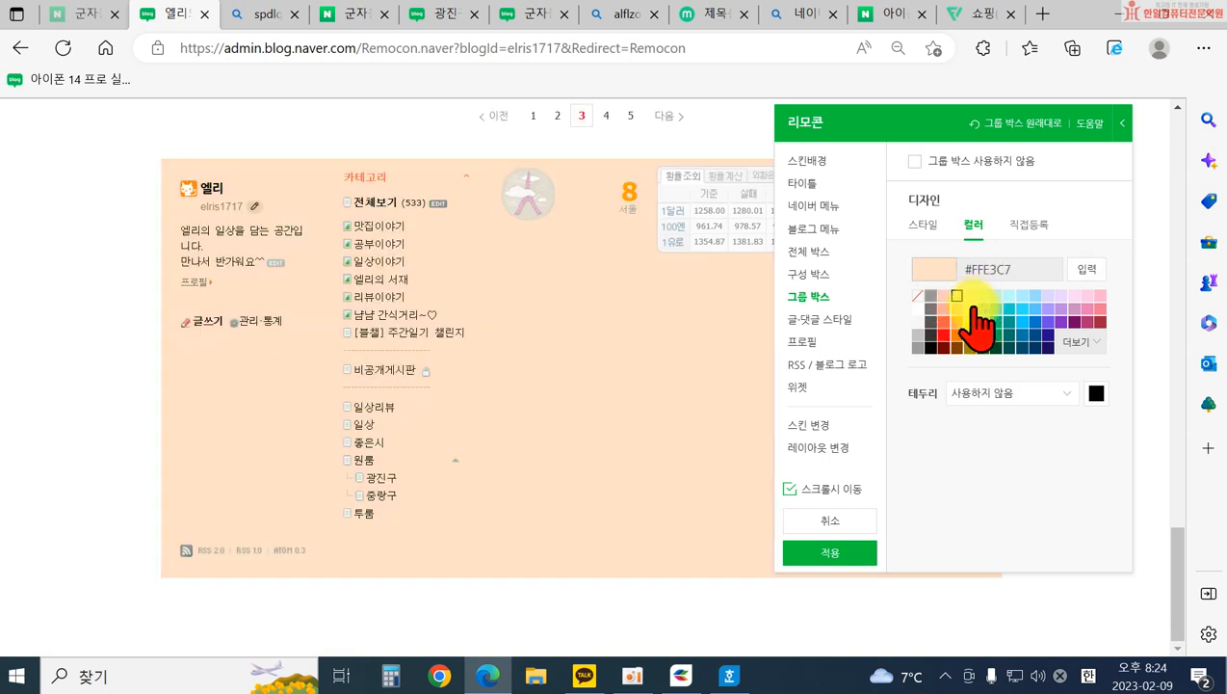
click(956, 310)
click(974, 296)
click(994, 296)
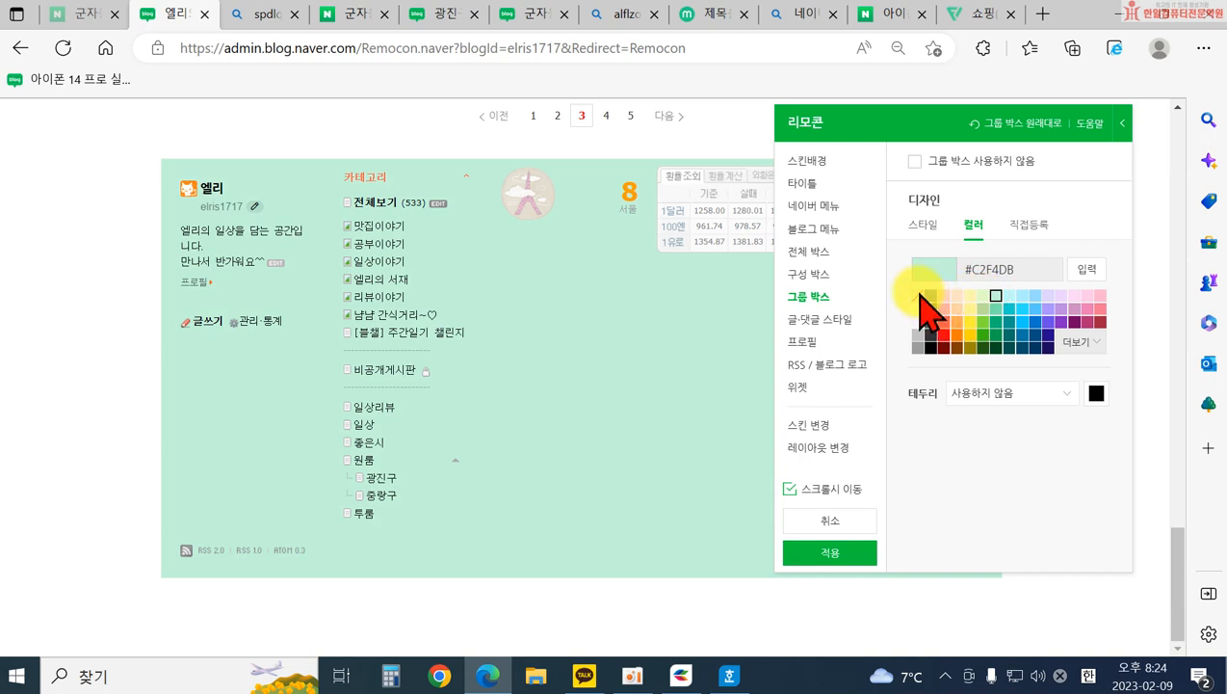
click(918, 296)
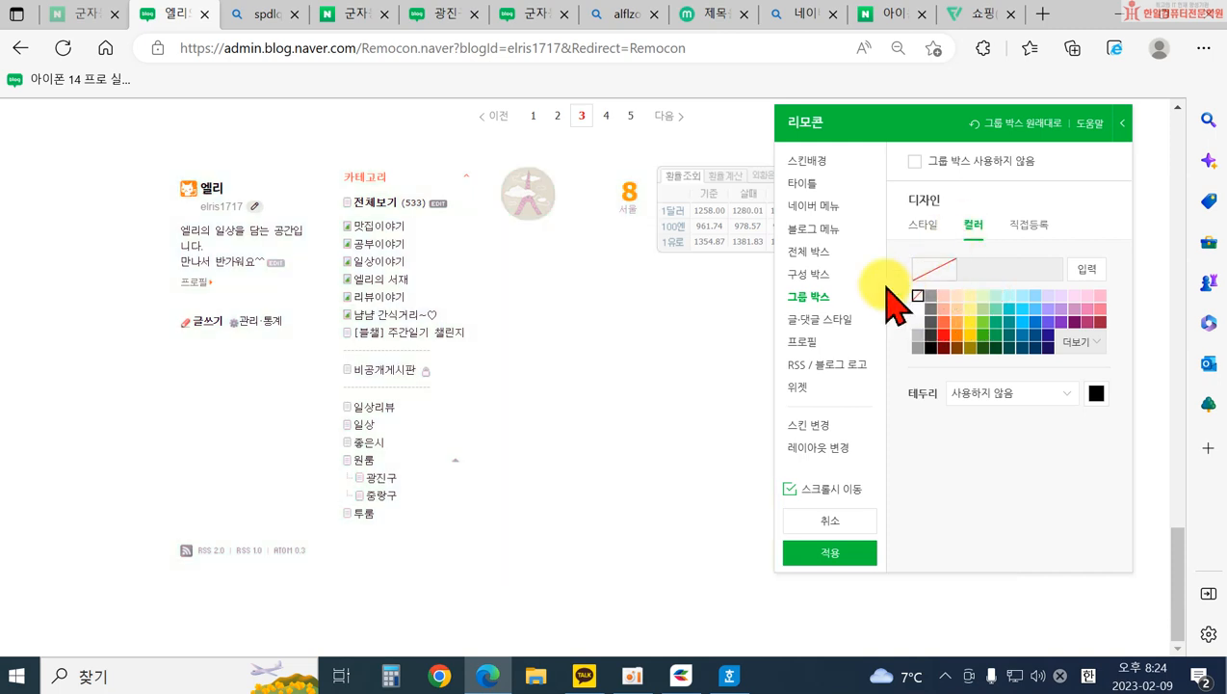
- Examine the 글·댓글 스타일 designs, font colours and 댓글 스타일 choices against the comment area of the preview
click(814, 319)
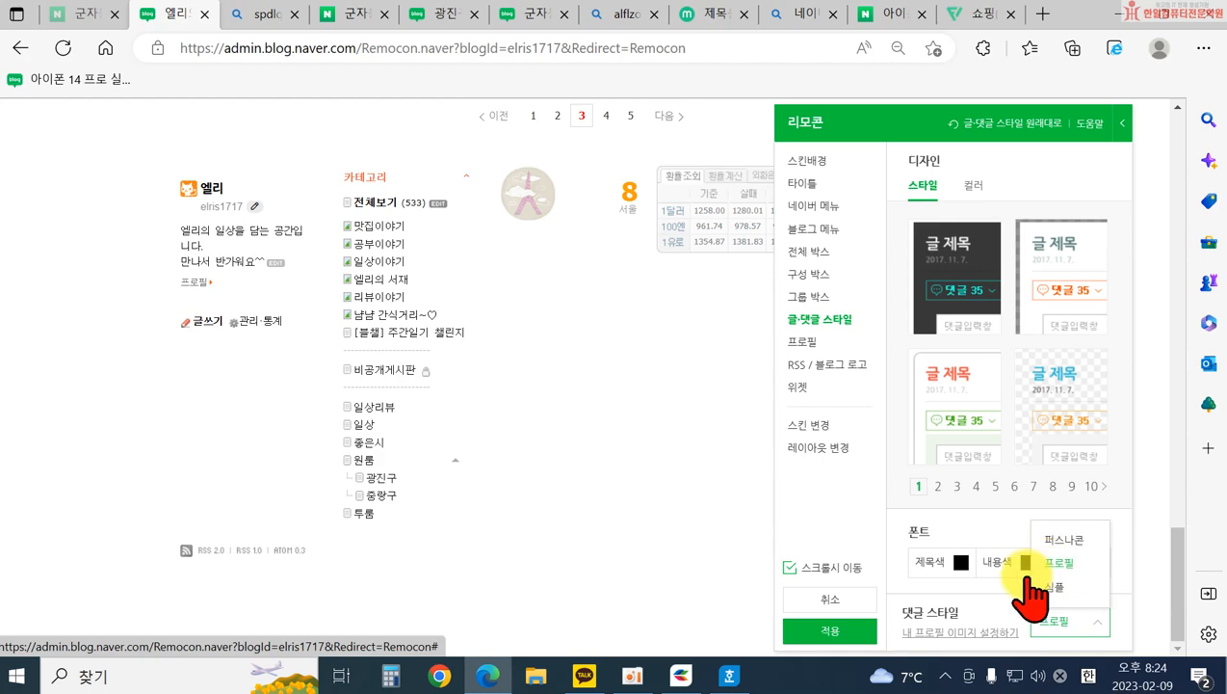
scroll(350, 383, up, 3)
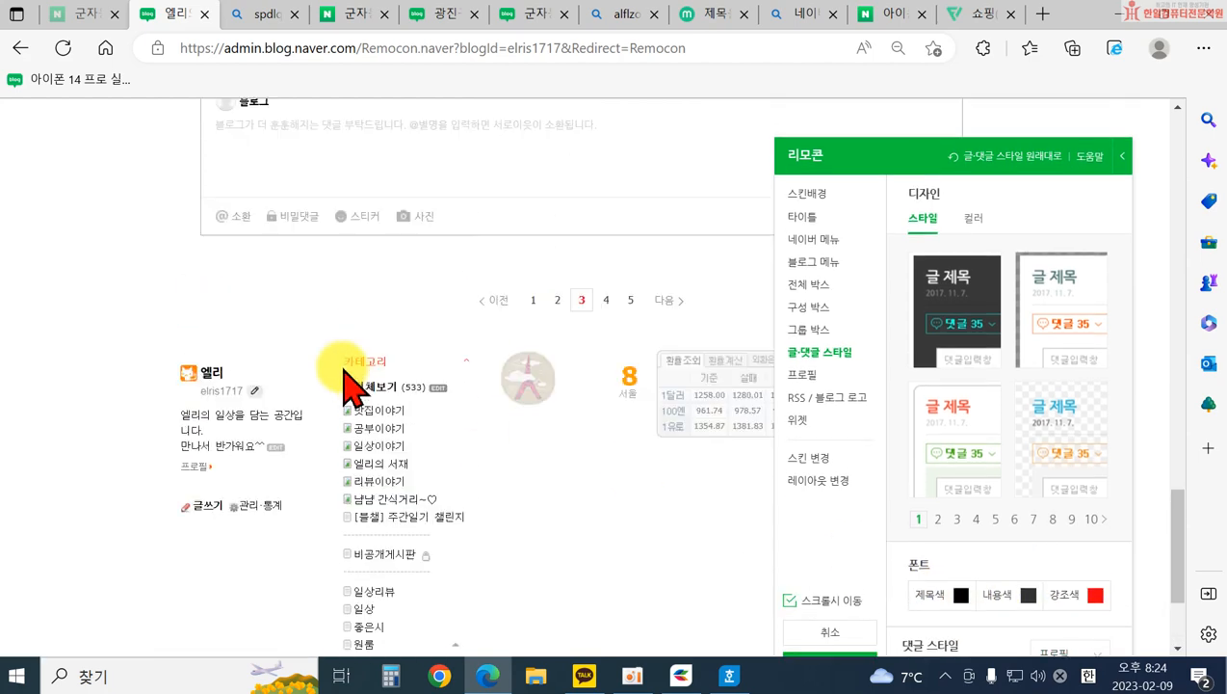
scroll(575, 451, up, 3)
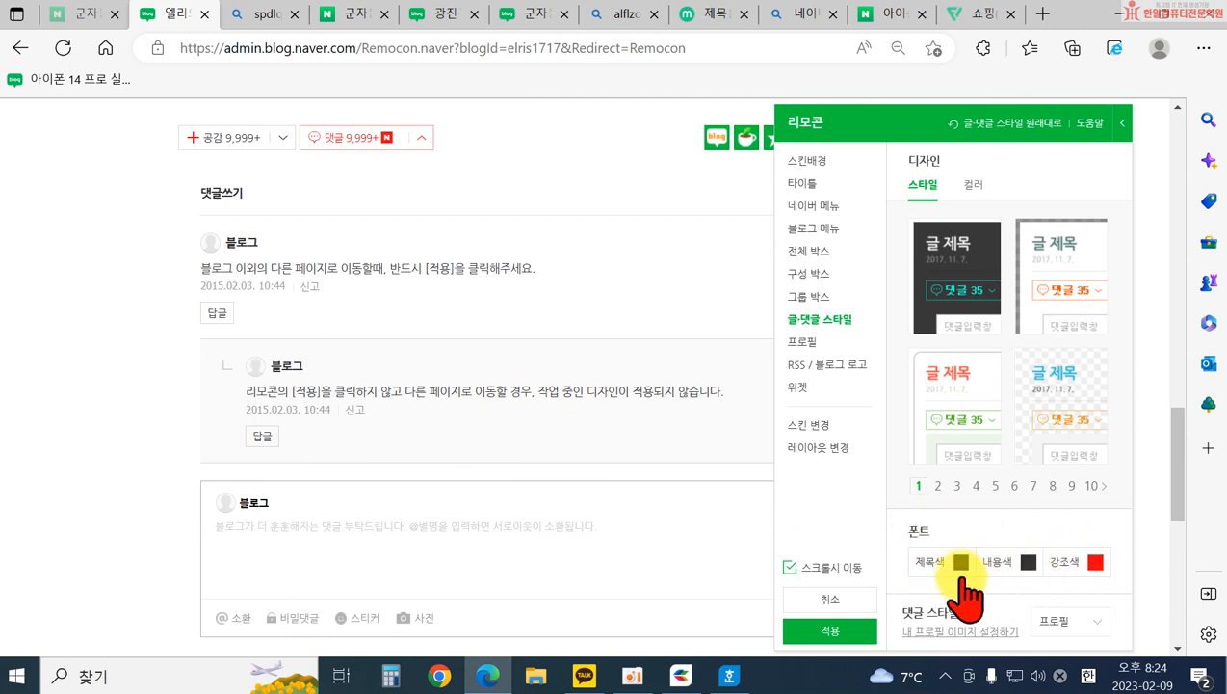
- Examine the 프로필 style designs on pages 1 to 4 and its 컬러 options
click(802, 341)
scroll(236, 371, up, 4)
scroll(315, 507, down, 10)
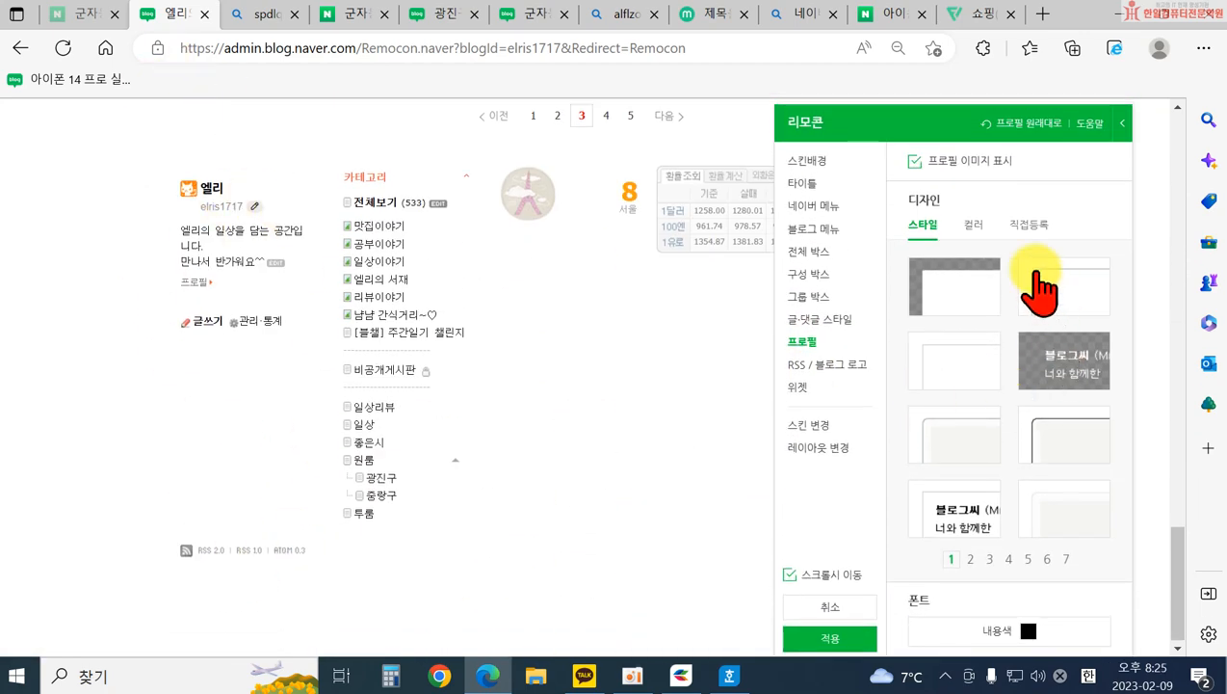
click(974, 223)
click(923, 224)
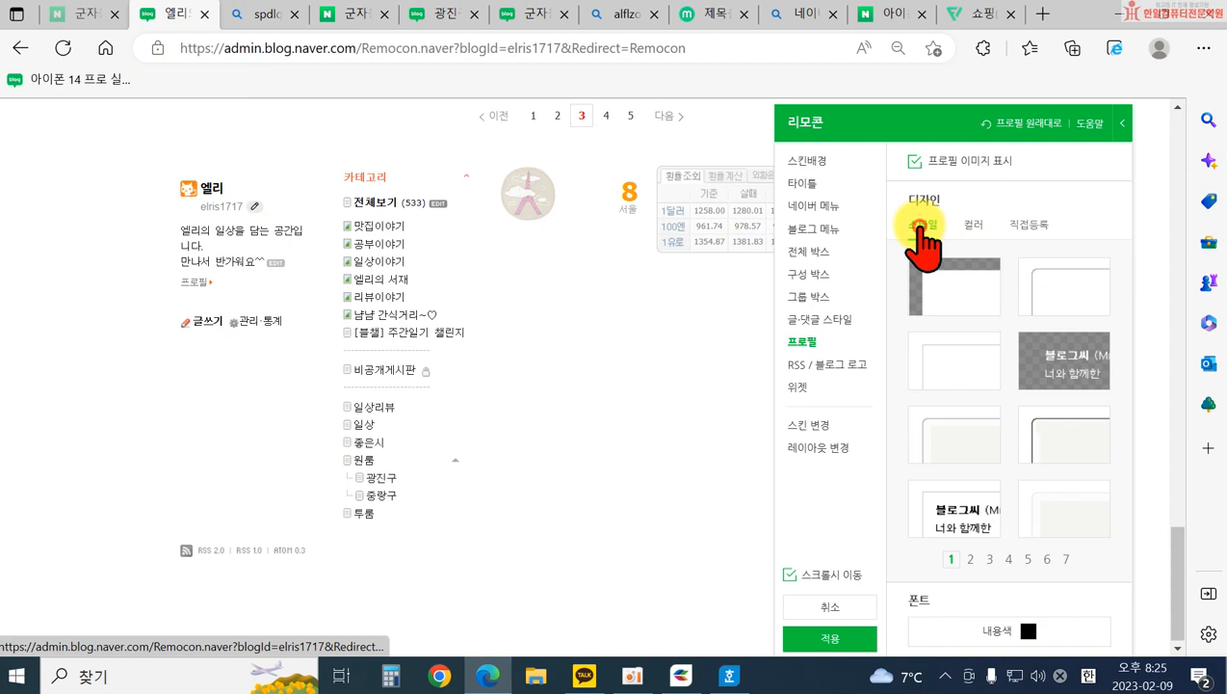
click(981, 559)
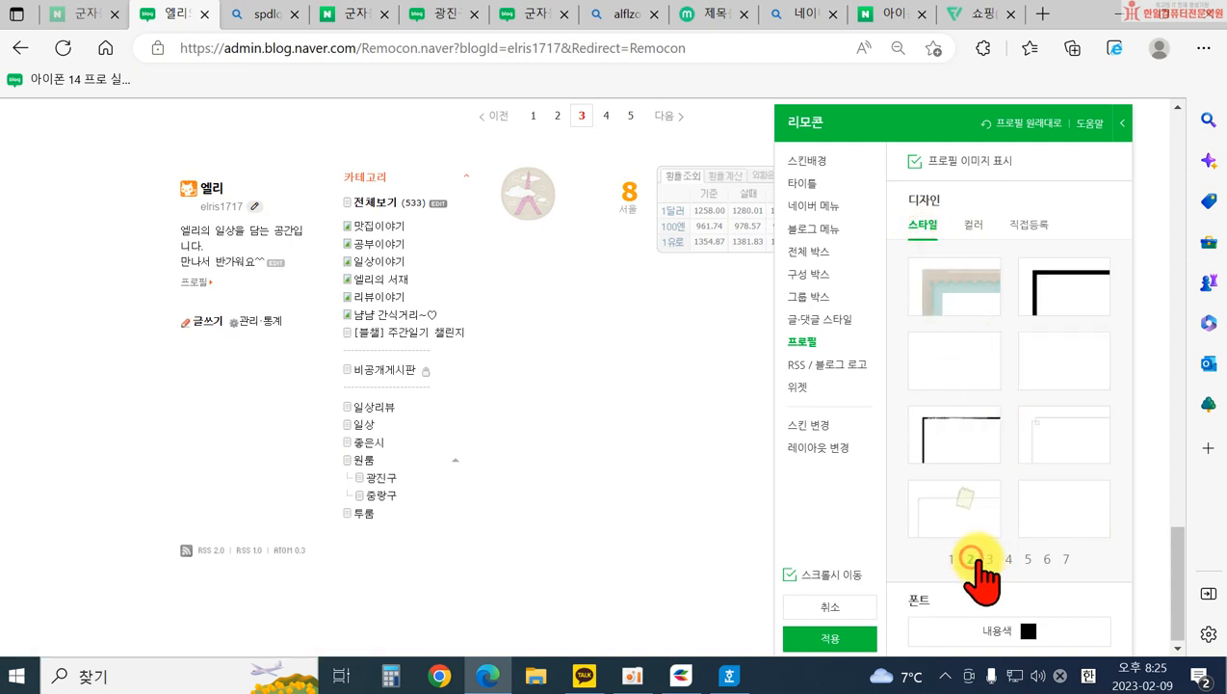
click(990, 559)
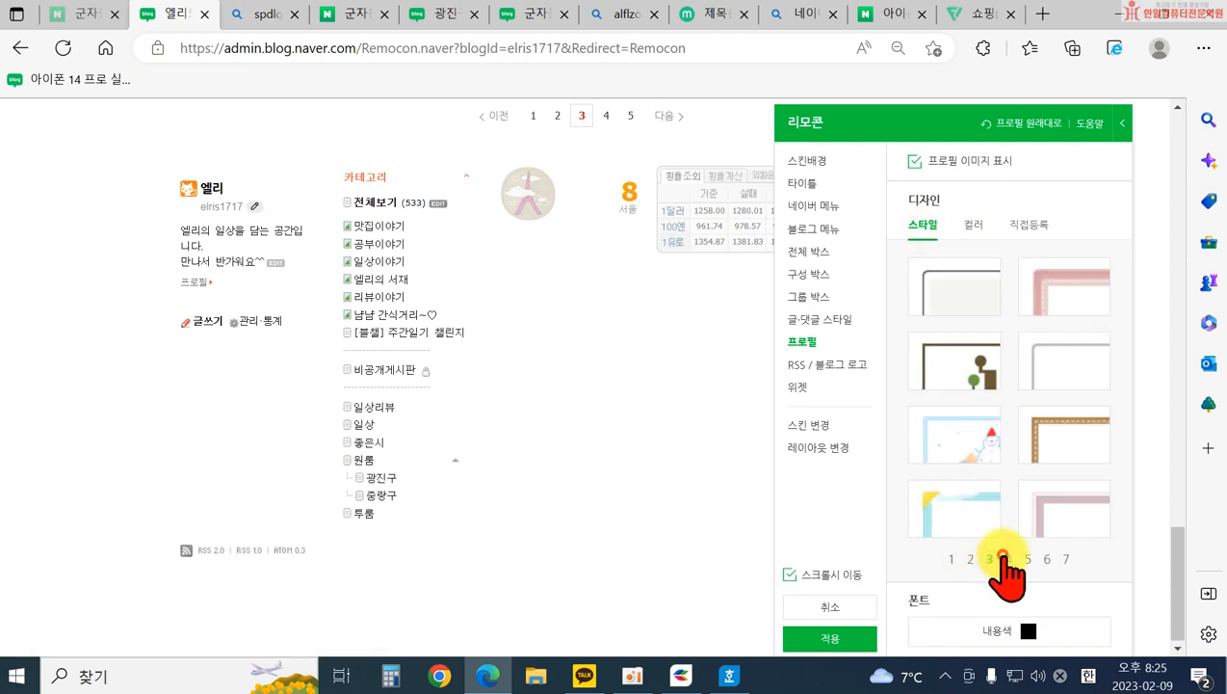
click(1008, 559)
click(951, 559)
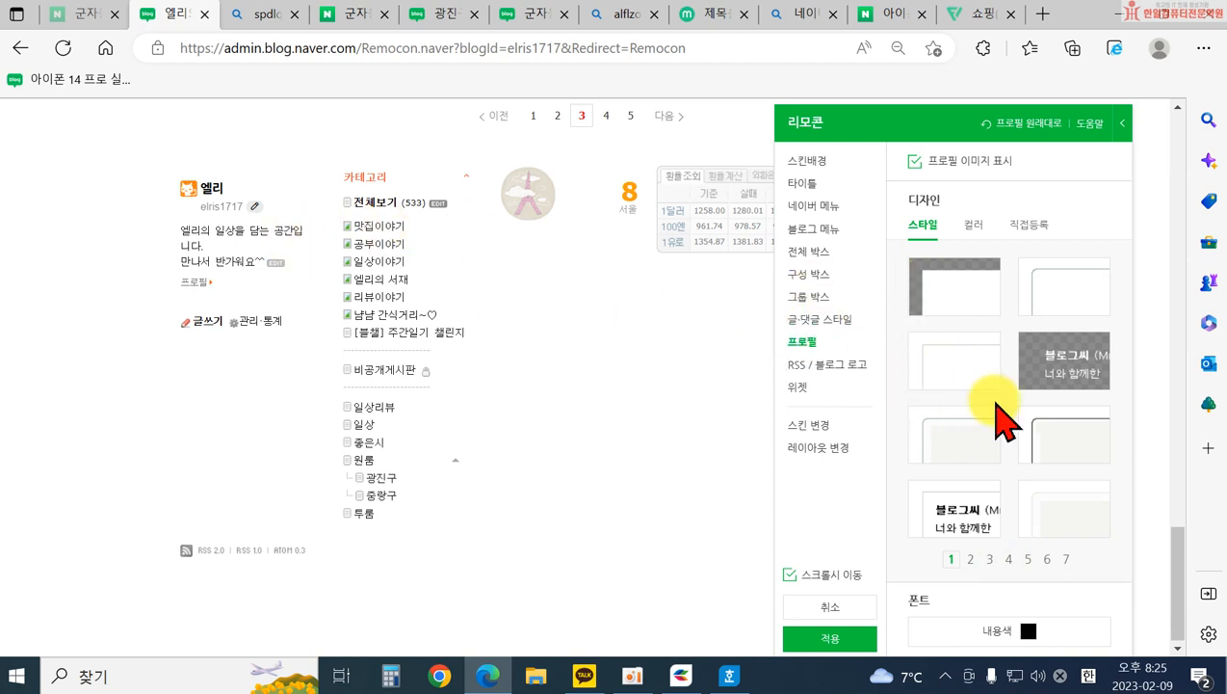
- Try several RSS 디자인 options from pages 1 and 2 and settle on page 1's first design with orange icons
click(837, 364)
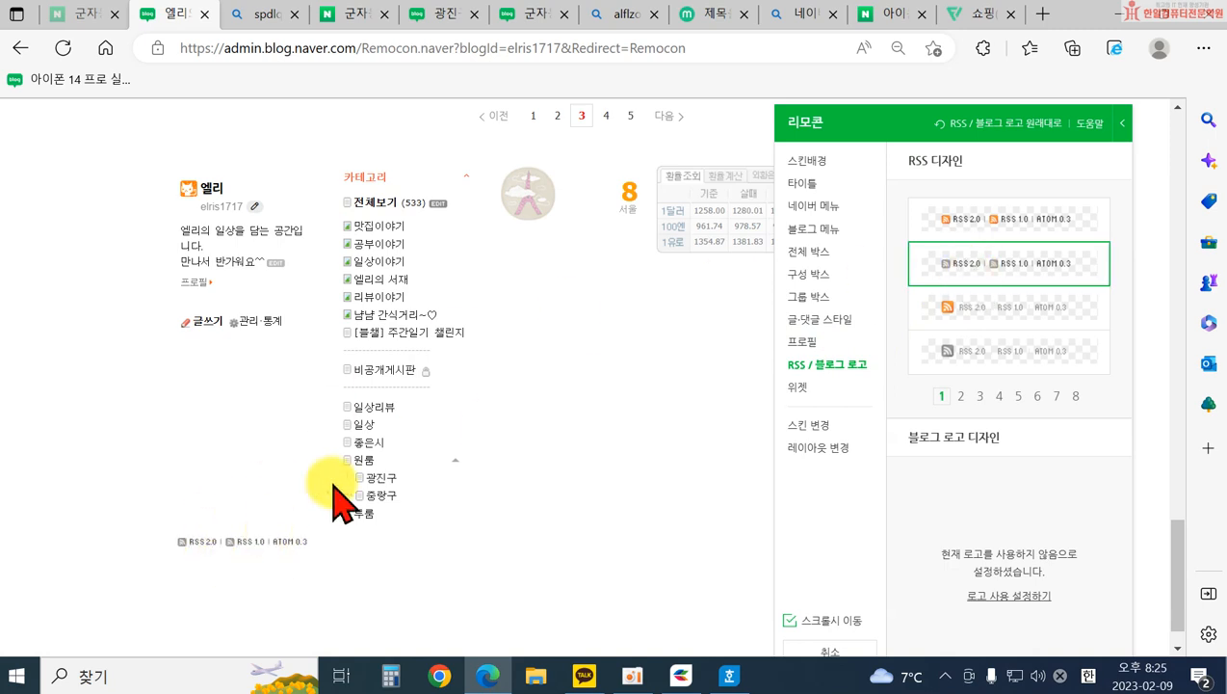
click(1043, 318)
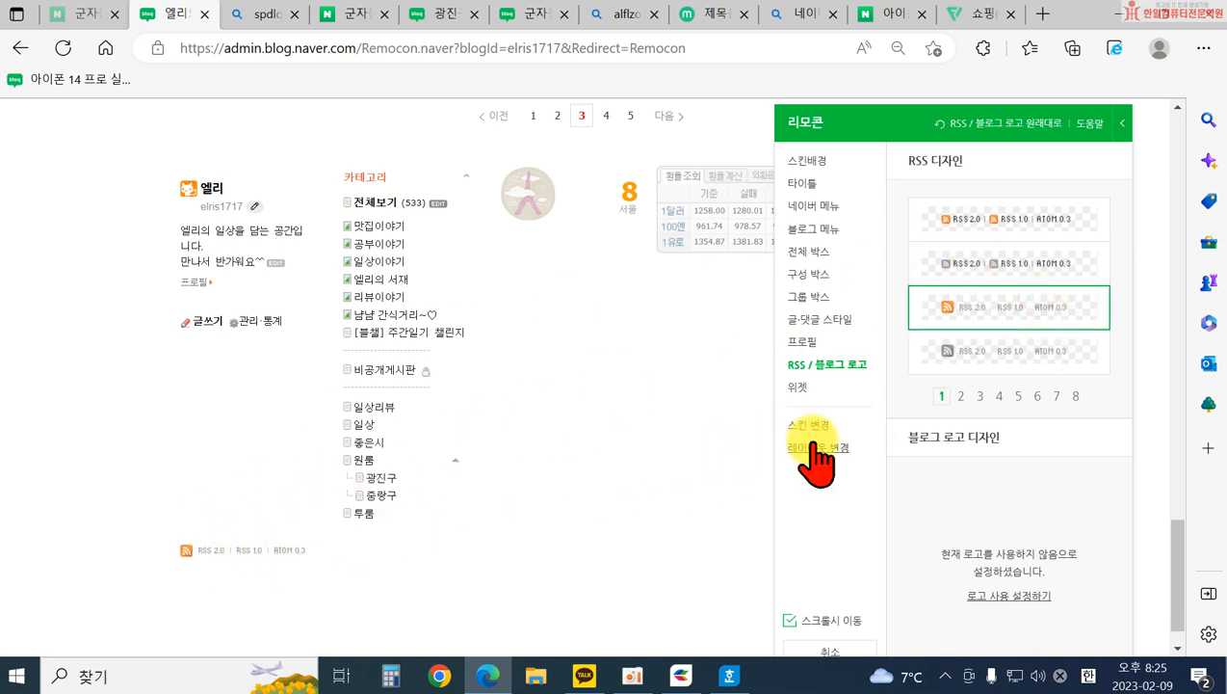
click(975, 359)
click(961, 395)
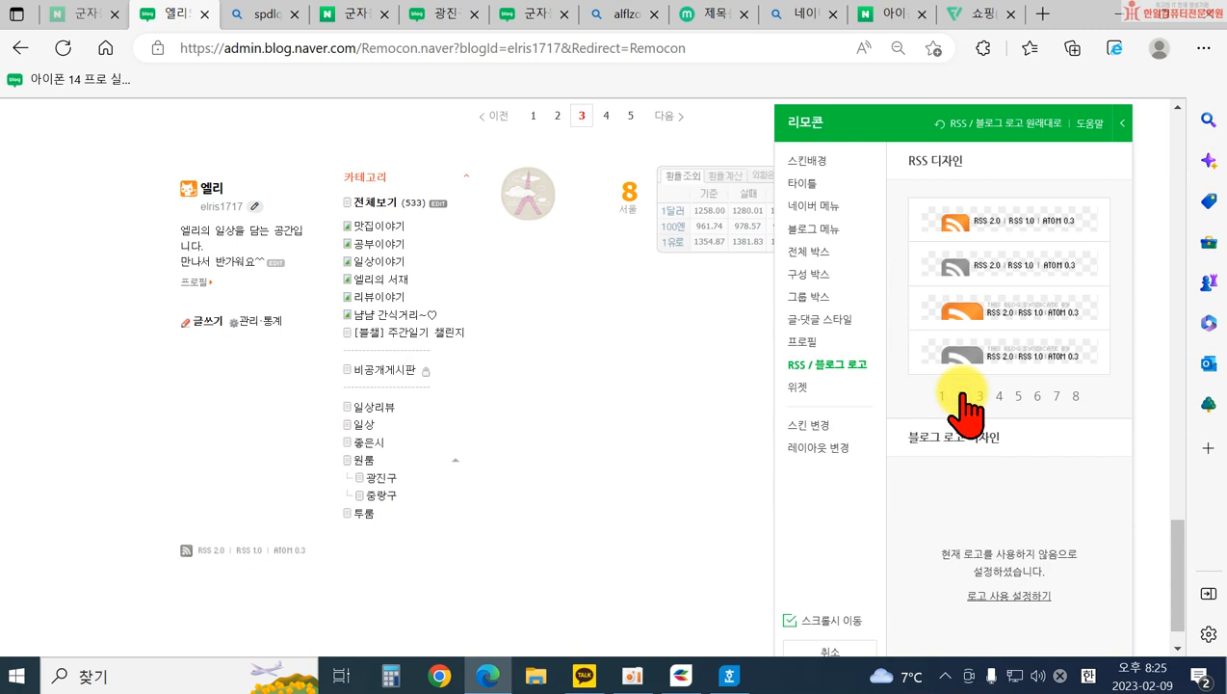
click(989, 241)
click(988, 314)
click(991, 353)
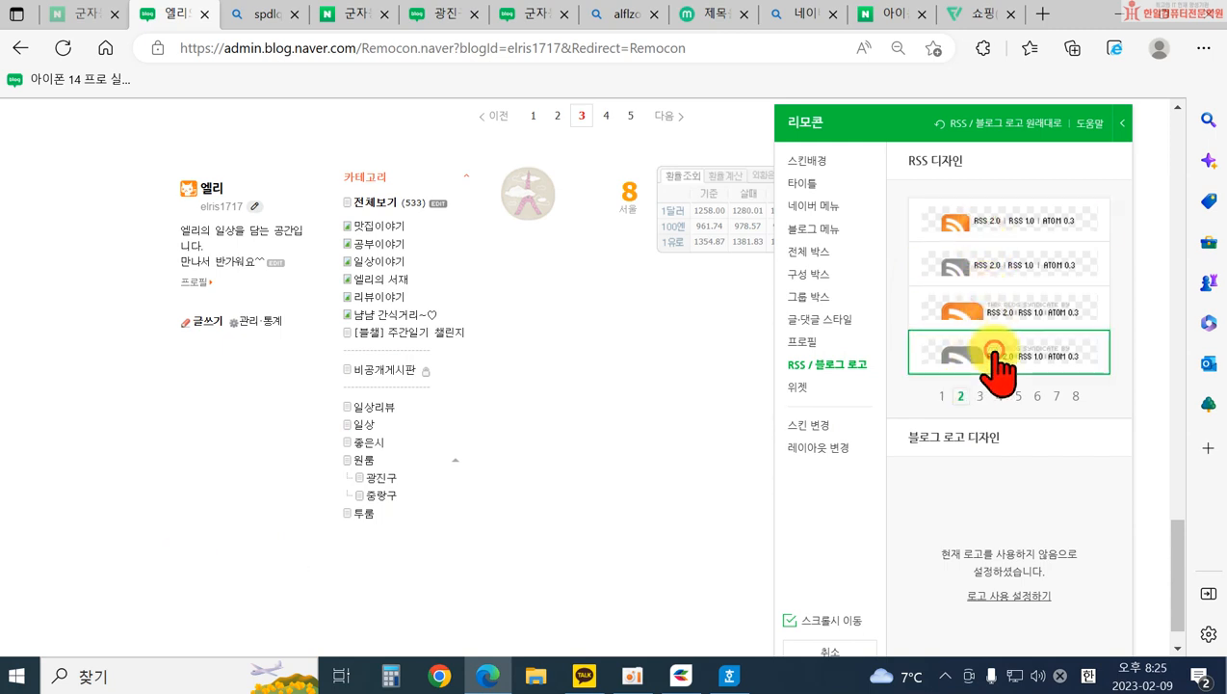
click(944, 396)
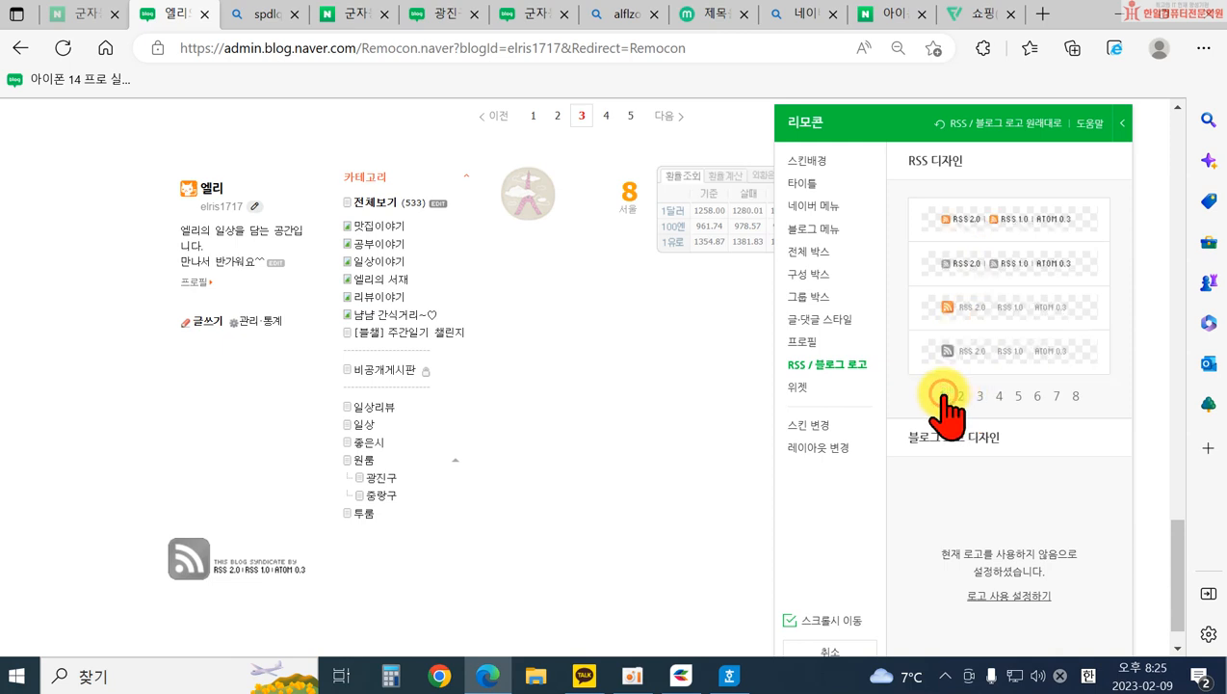
click(983, 228)
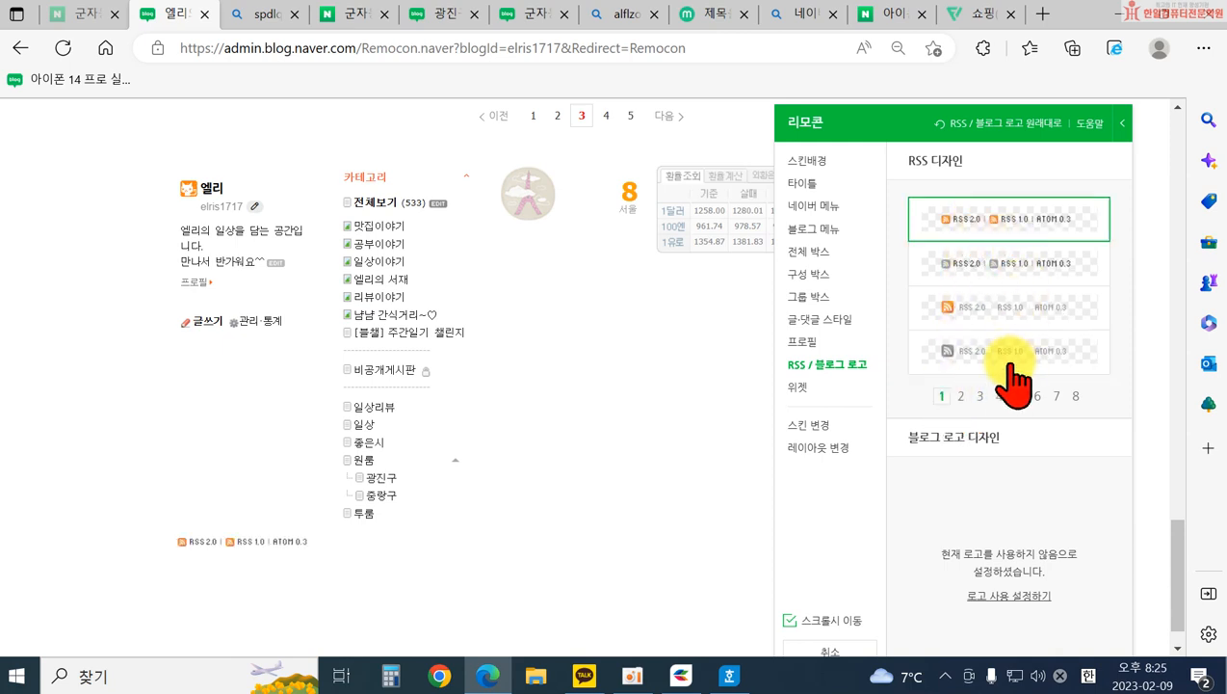
- Try several 날씨 widget designs across pages 1 to 5 and settle on page 3's white box with the black sun outline
click(795, 387)
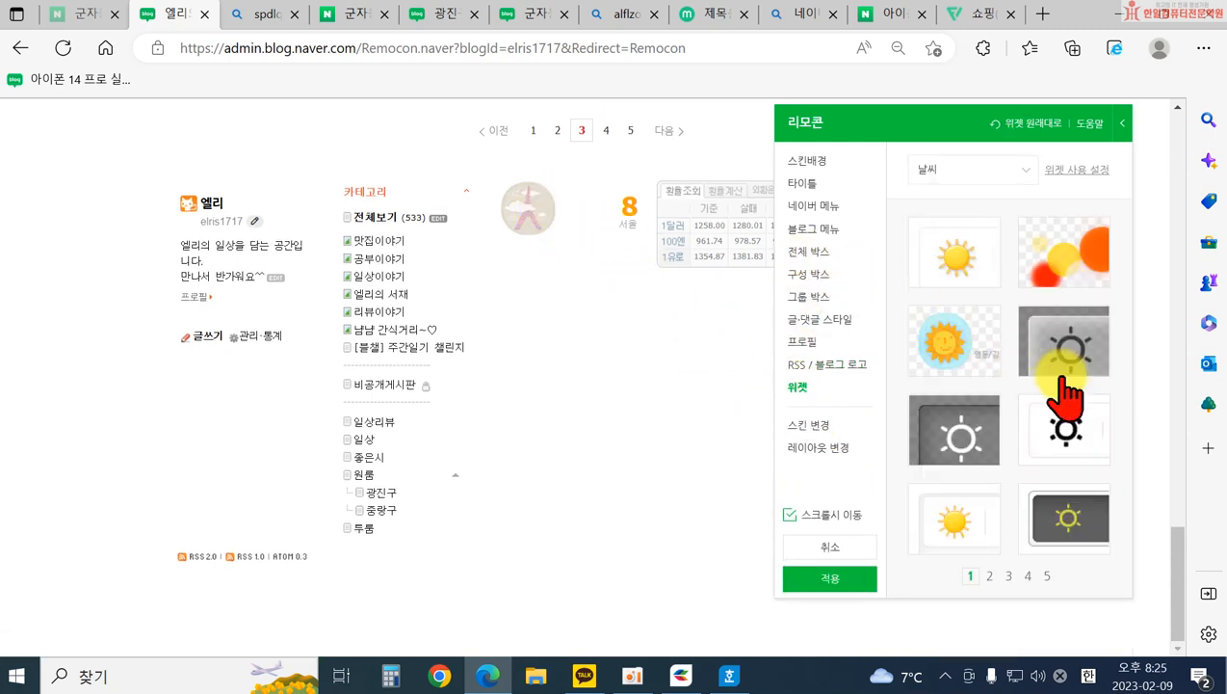
click(1055, 272)
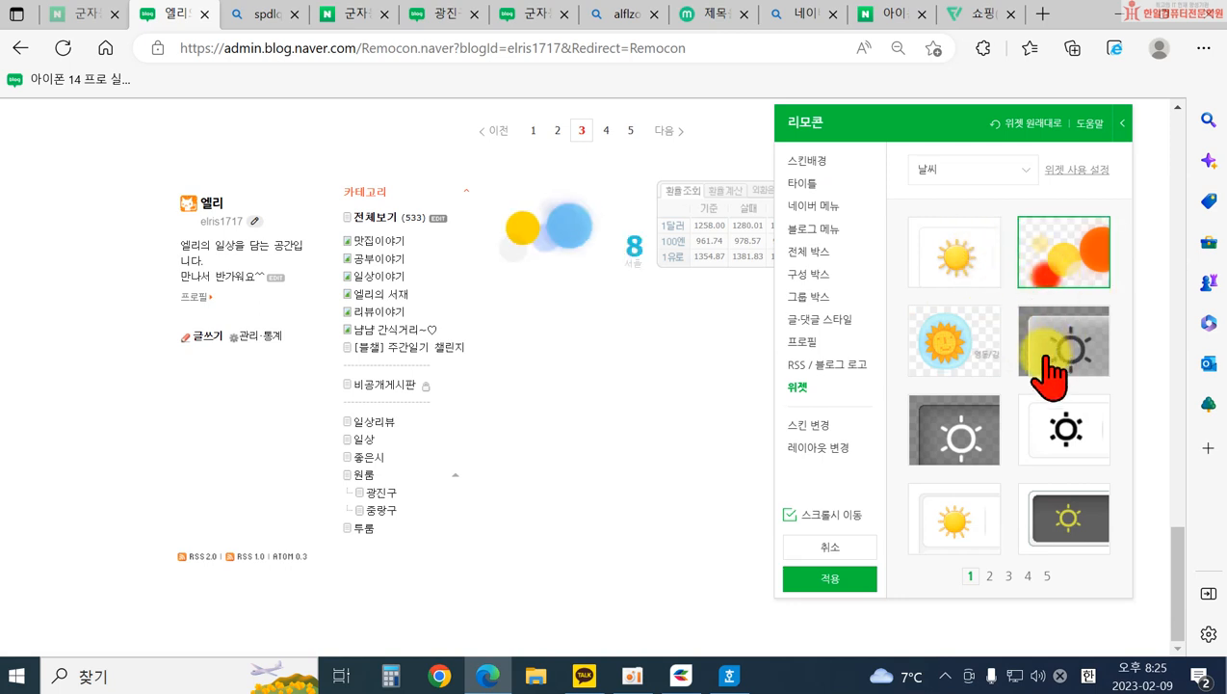
click(989, 576)
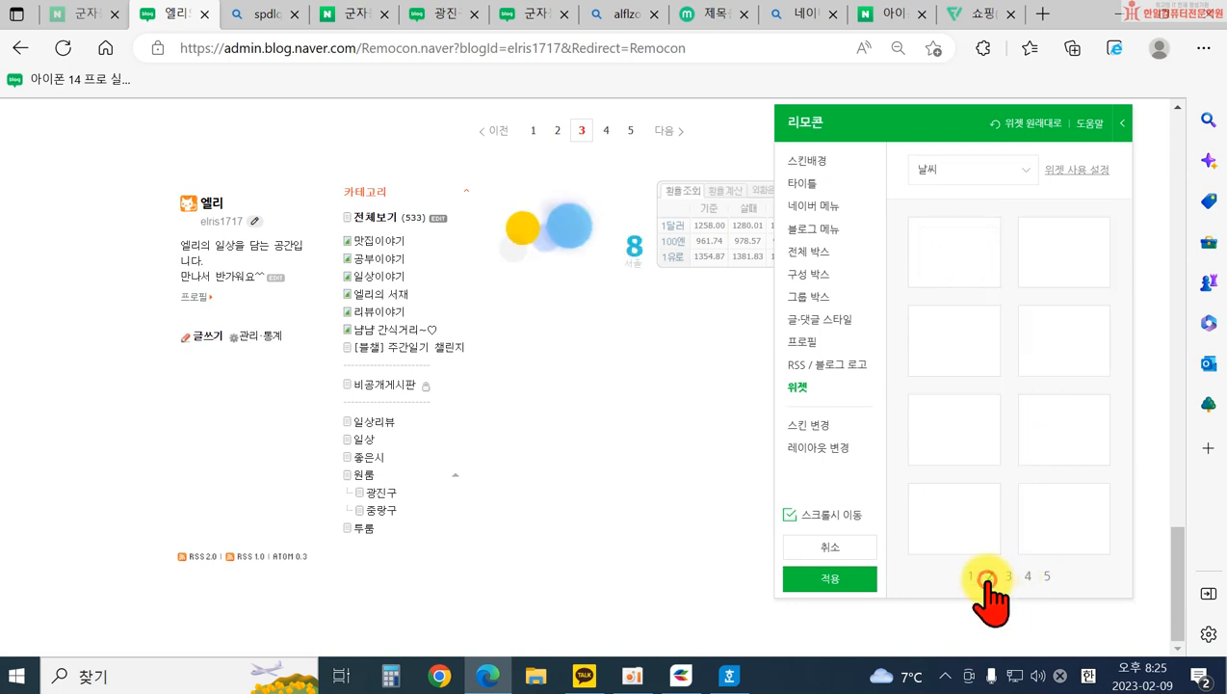
click(1009, 576)
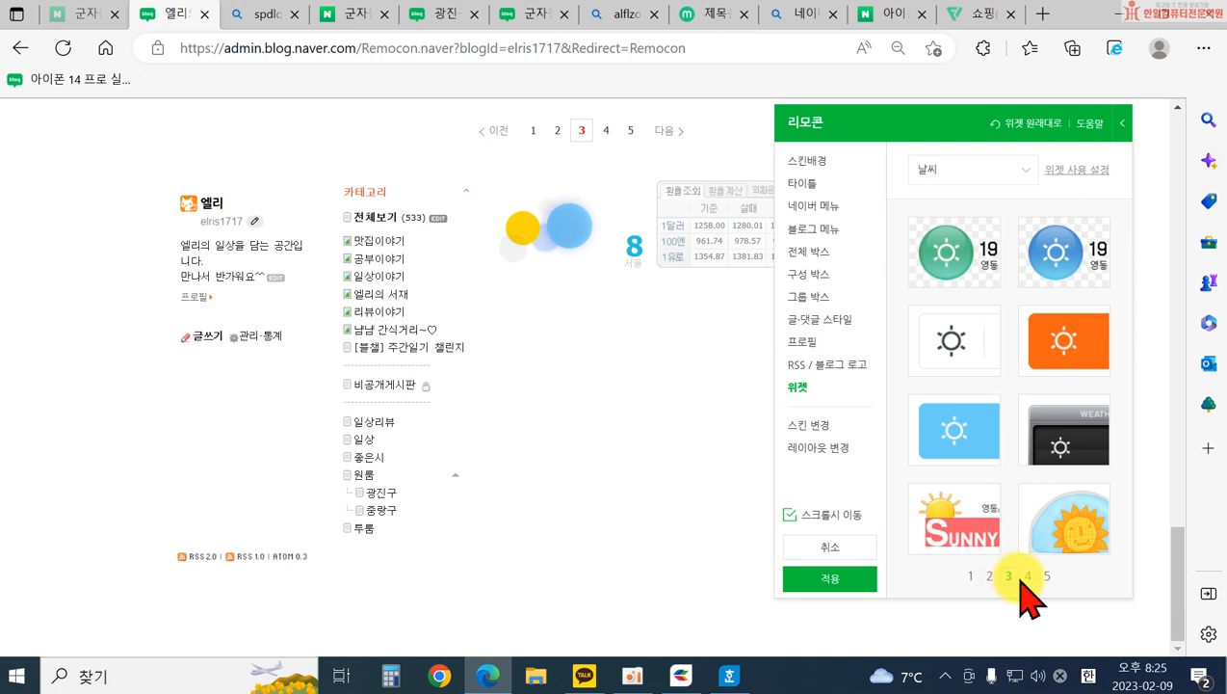
click(1023, 576)
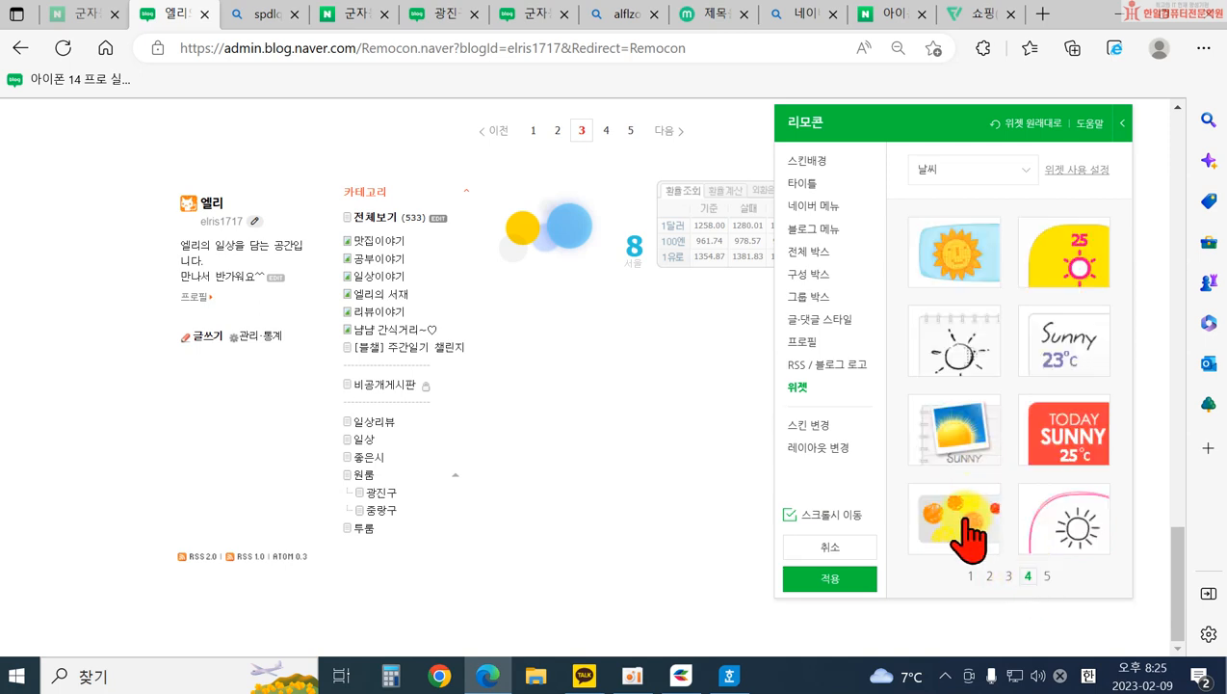
click(1066, 532)
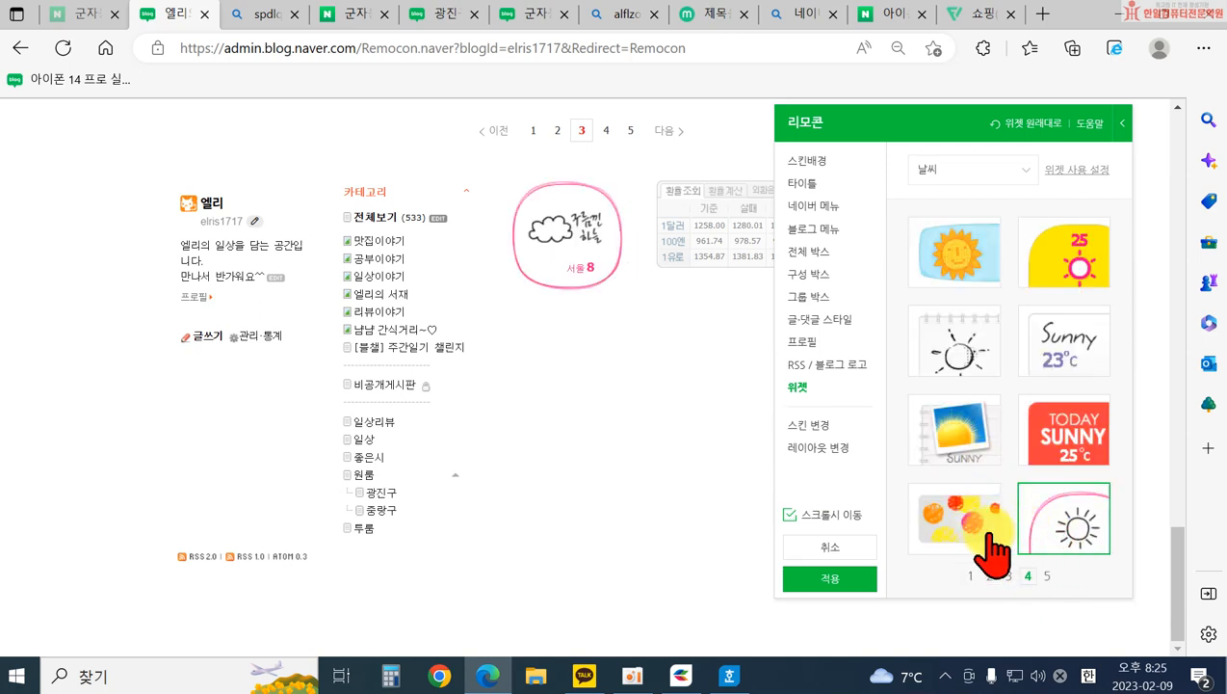
click(1041, 575)
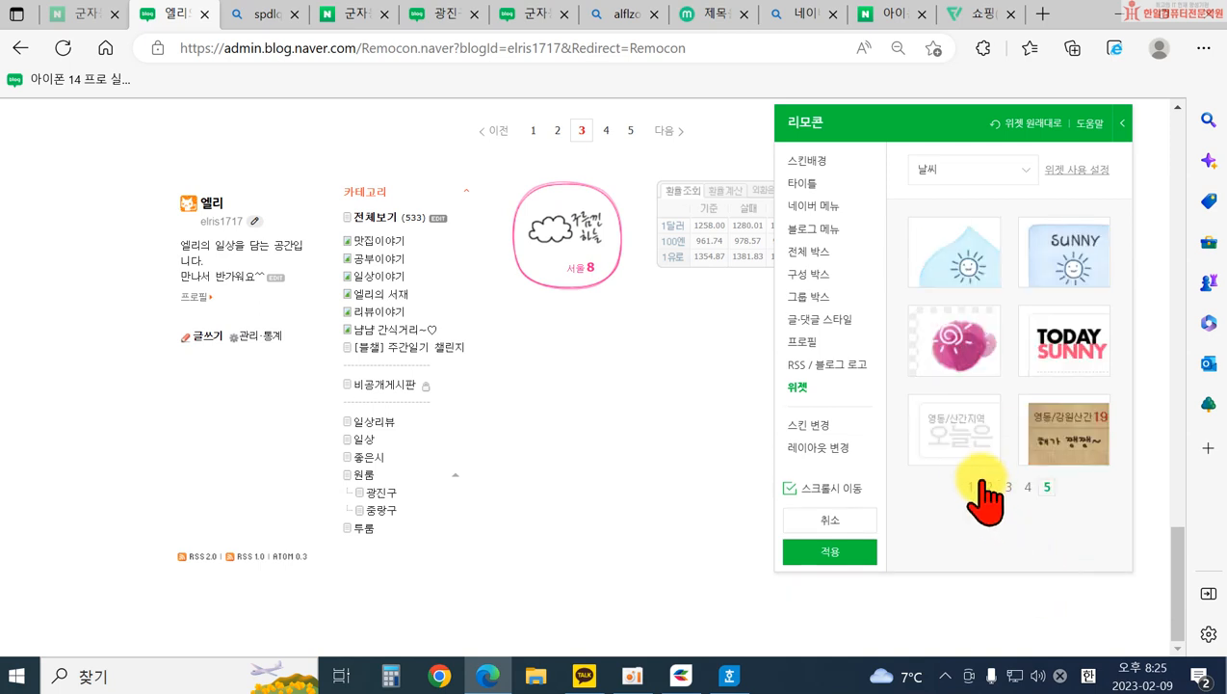
click(960, 445)
click(954, 357)
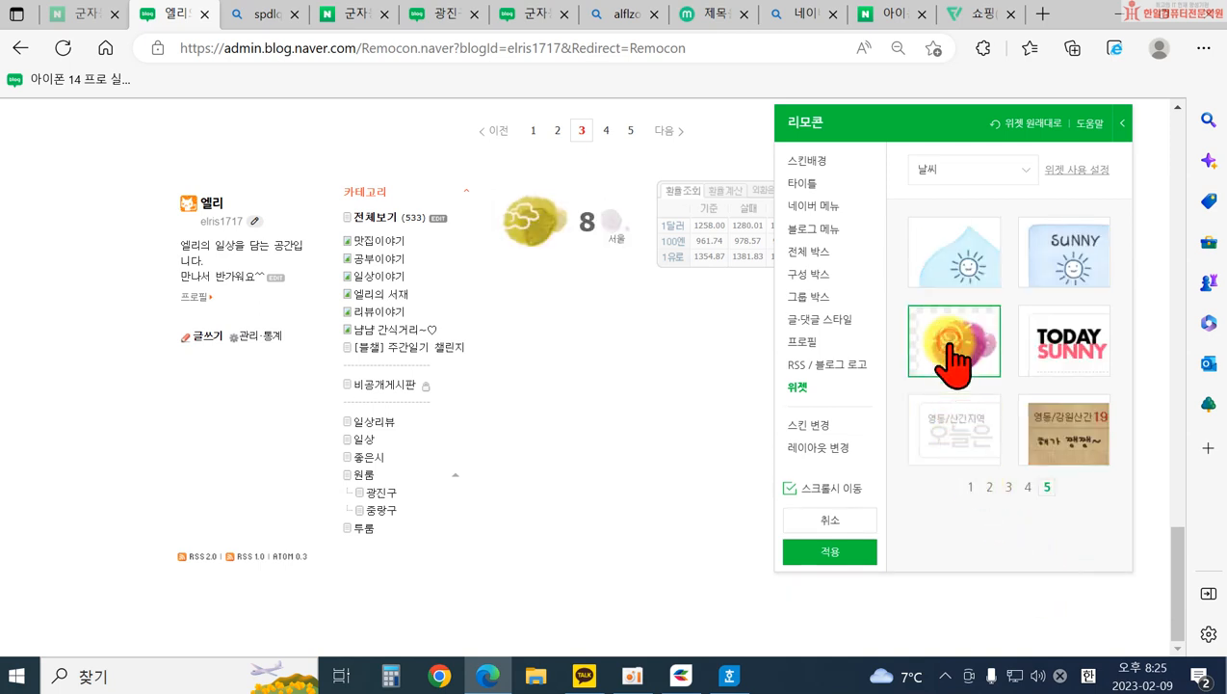
click(1060, 342)
click(982, 438)
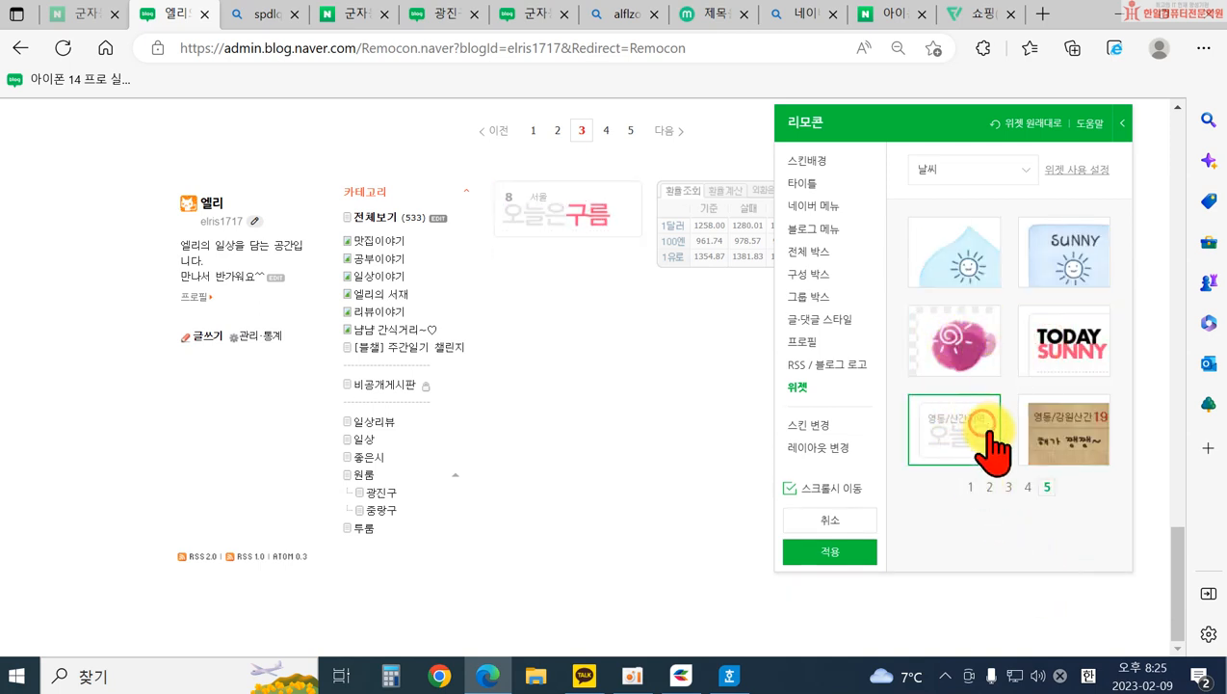
click(1009, 487)
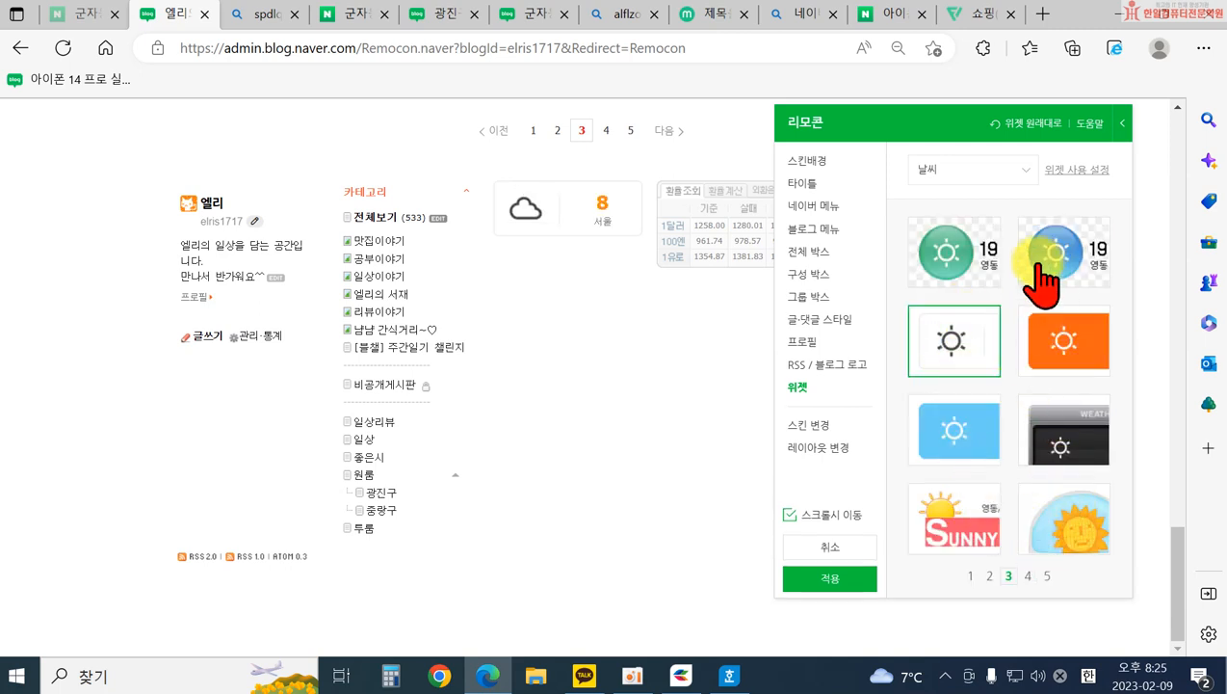
click(991, 578)
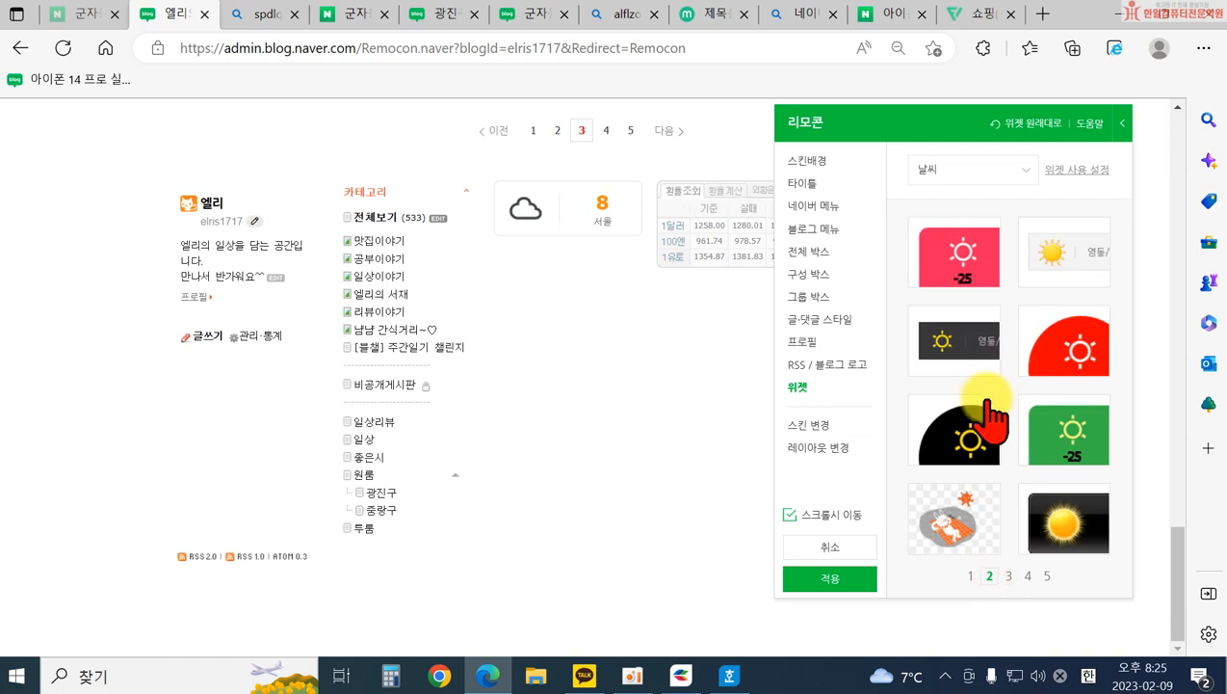
- Try several 환율 widget designs on page 1 and settle on the second one, with the pale green 환율계산 tab
click(981, 164)
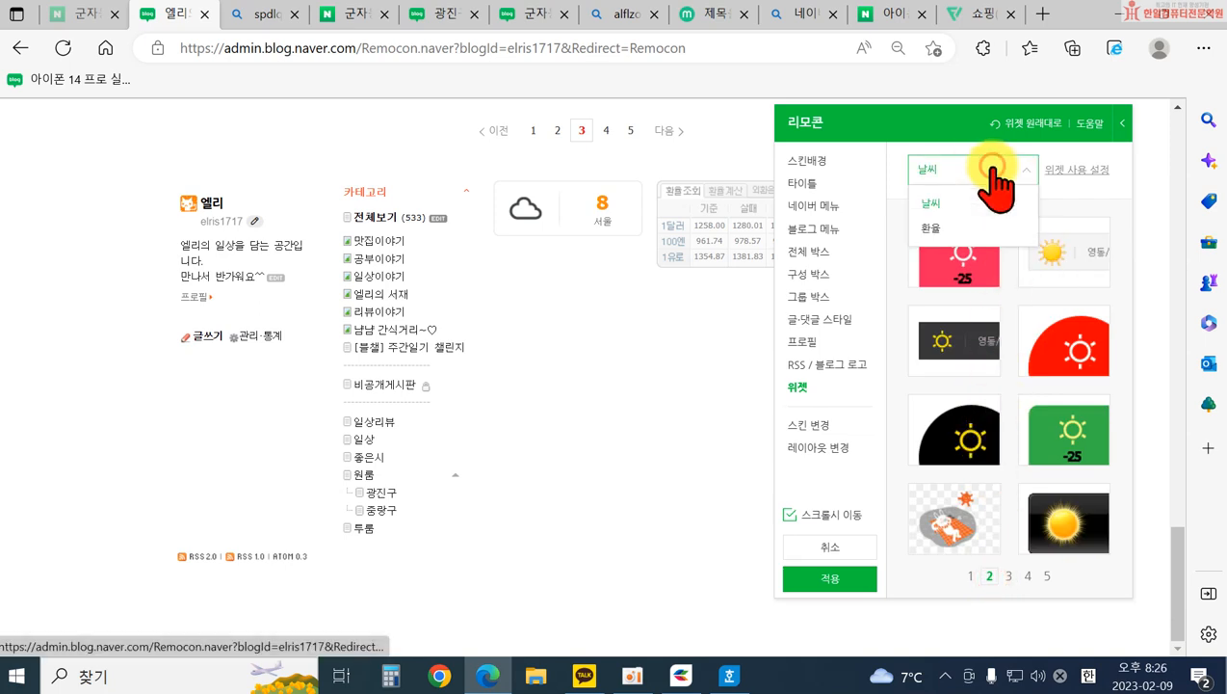
click(966, 231)
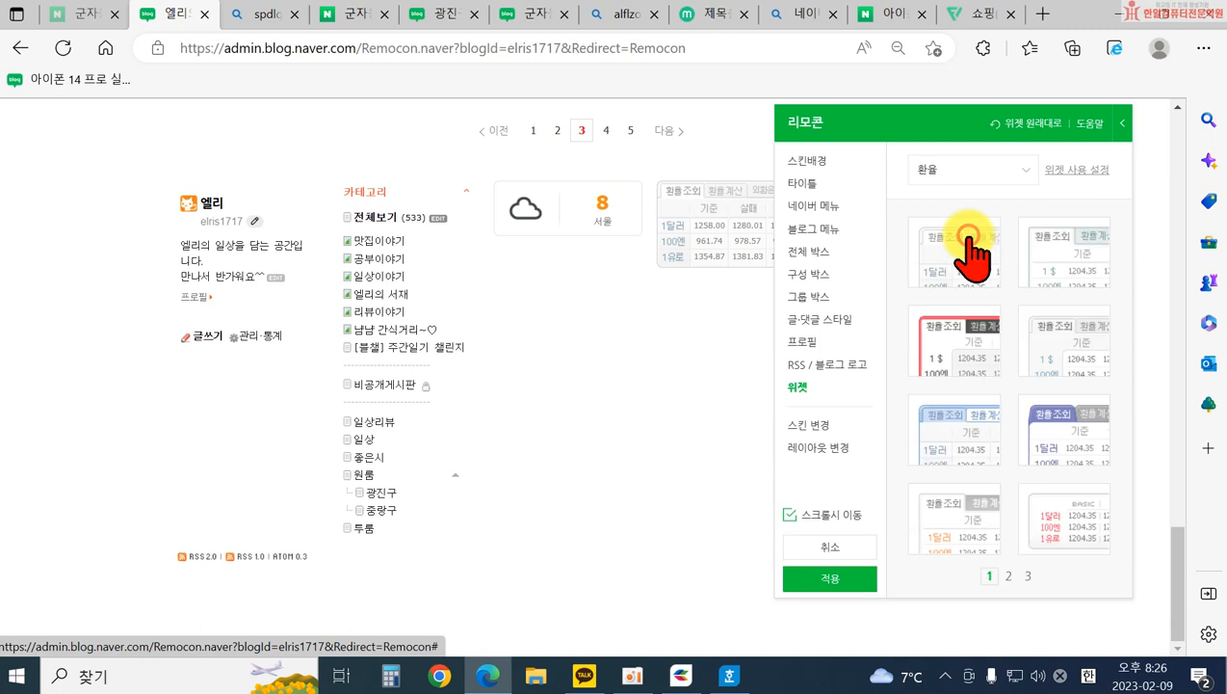
click(975, 445)
click(1039, 505)
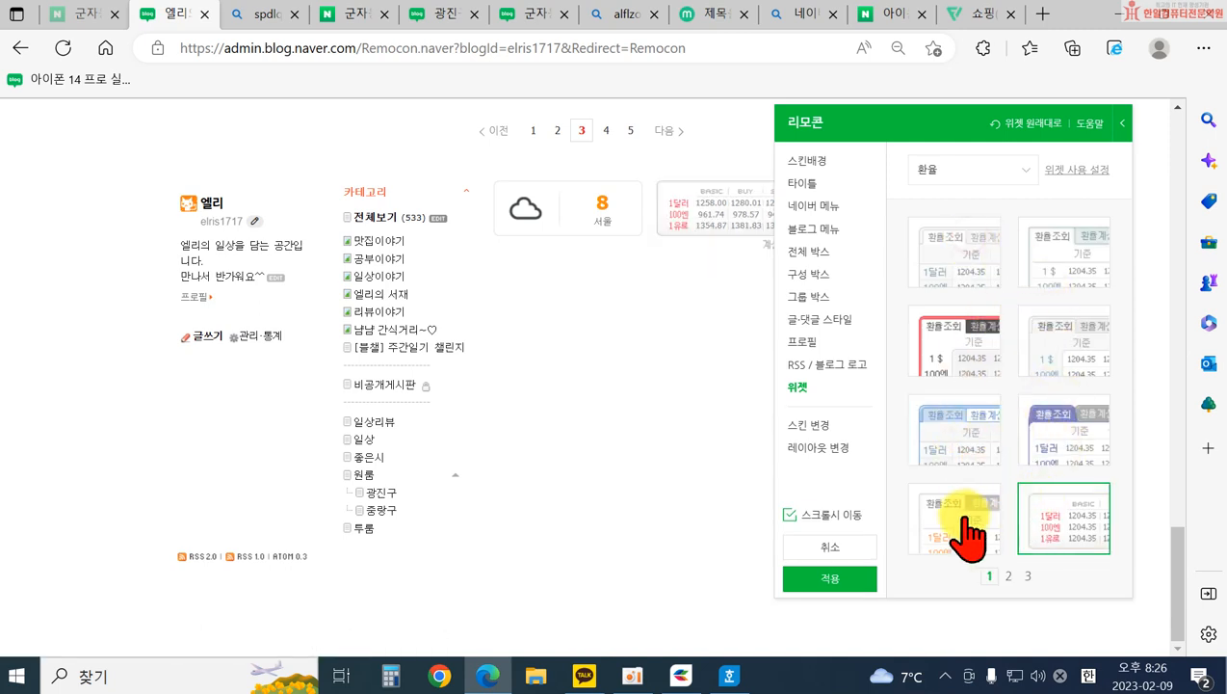
click(964, 520)
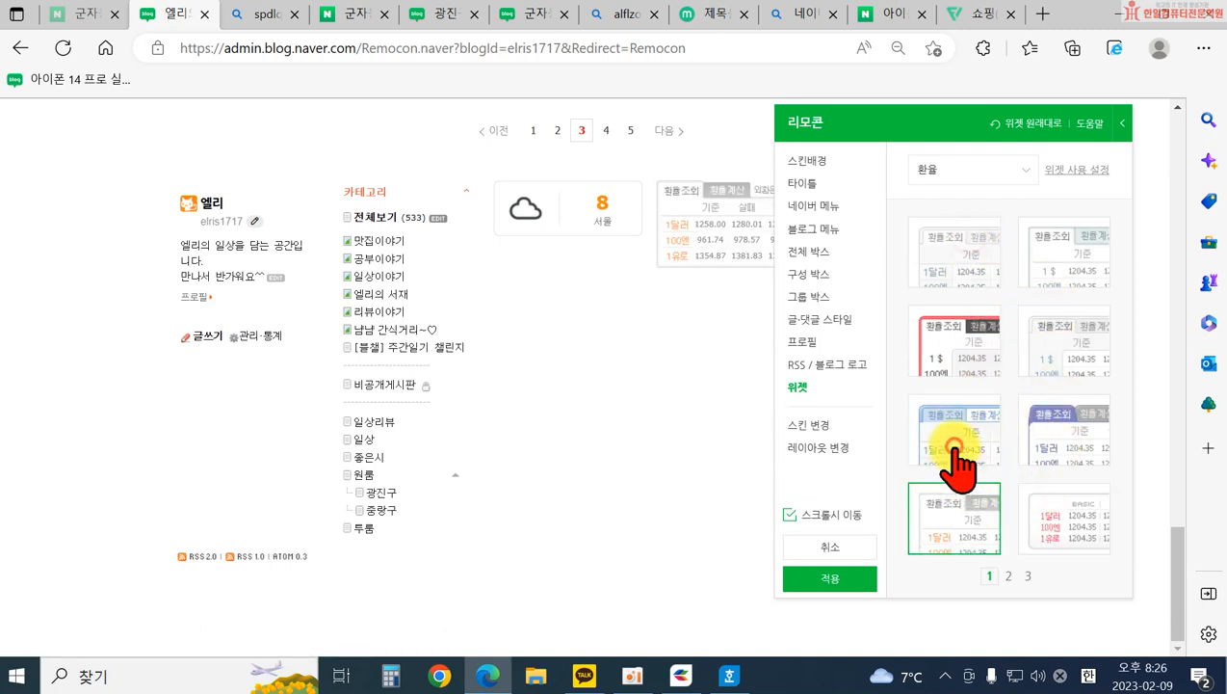
click(955, 445)
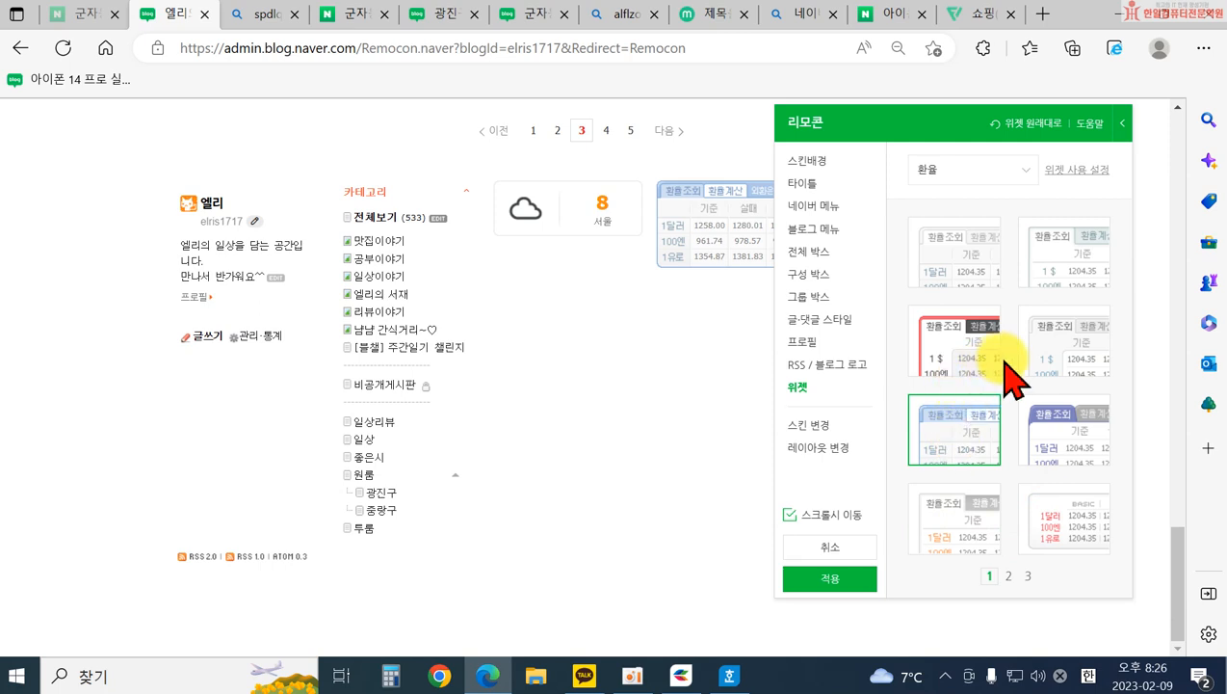
click(1050, 348)
click(1047, 265)
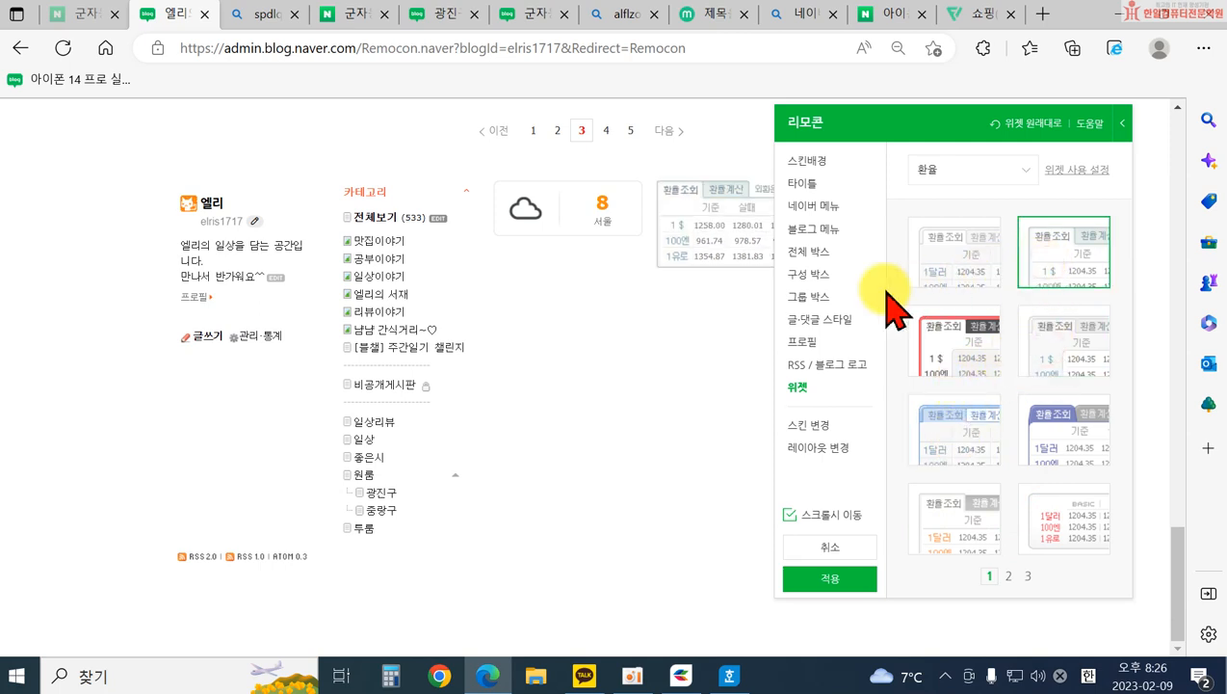
- Apply the current detailed design to the blog without saving it to 내가 만든 스킨, and return to the blog's front page
click(1007, 173)
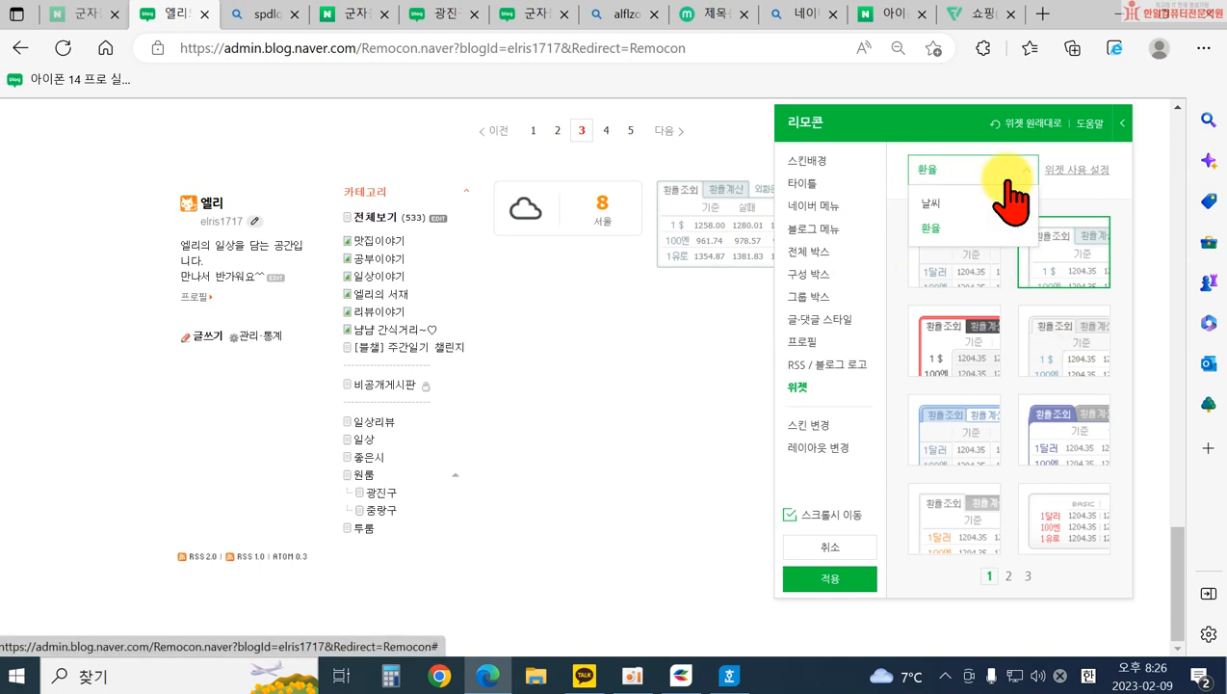
click(848, 578)
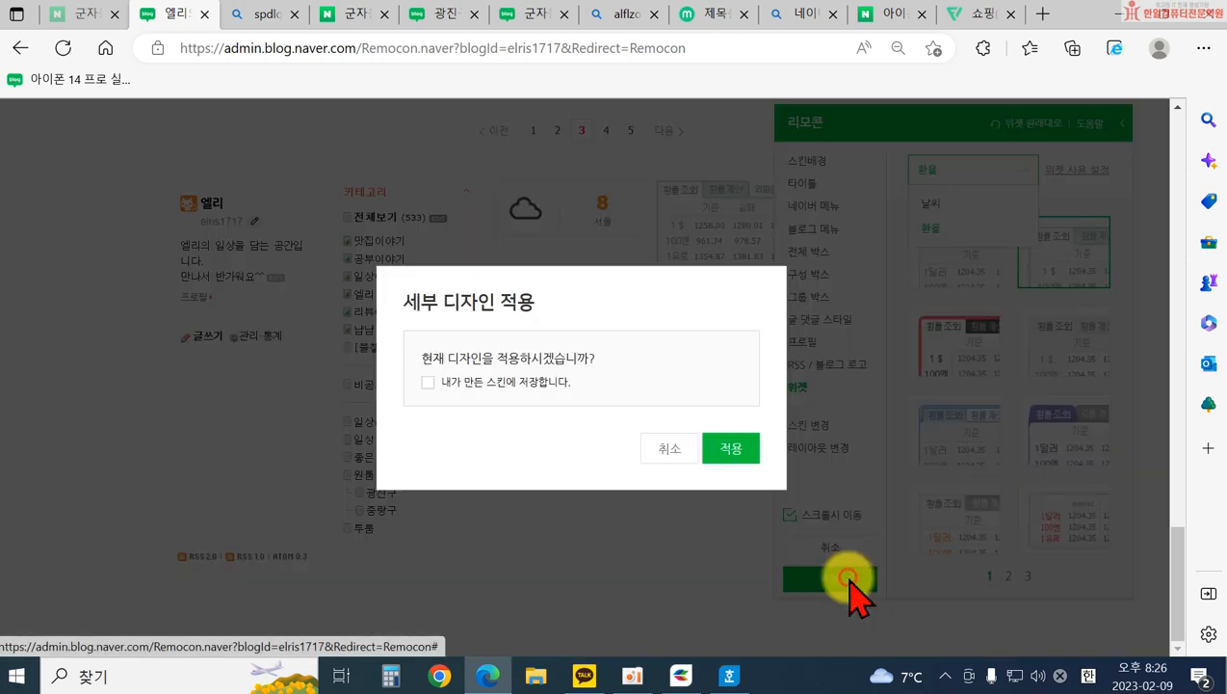
click(729, 444)
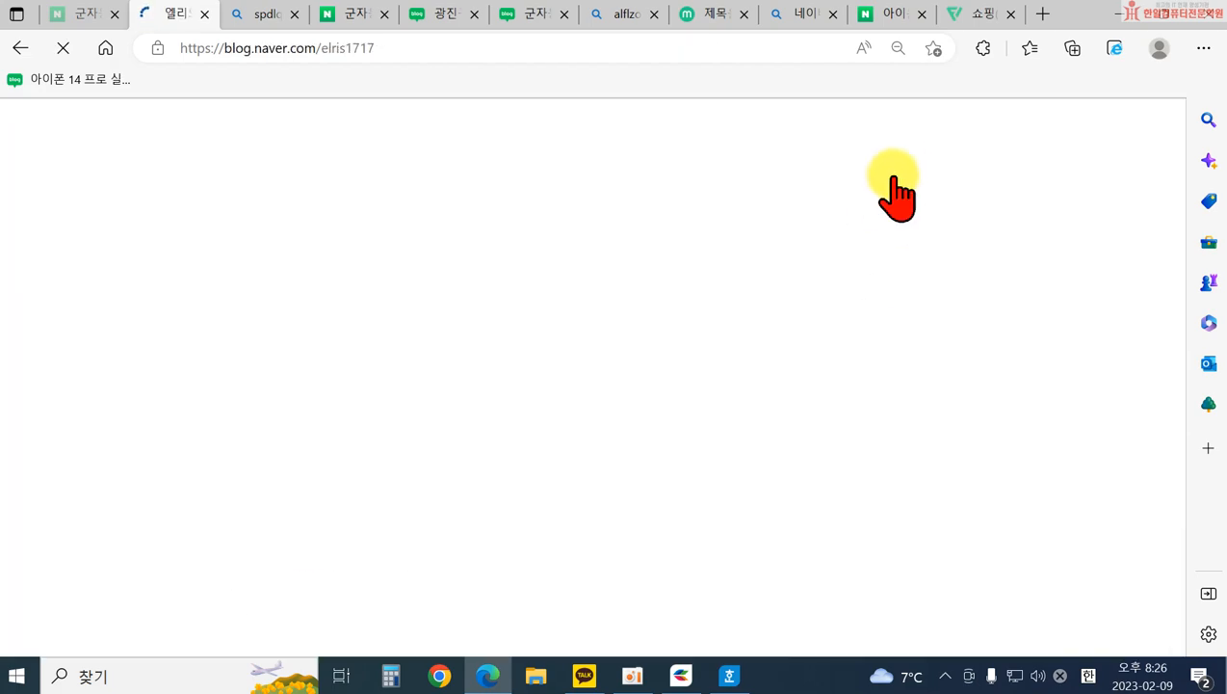
click(860, 111)
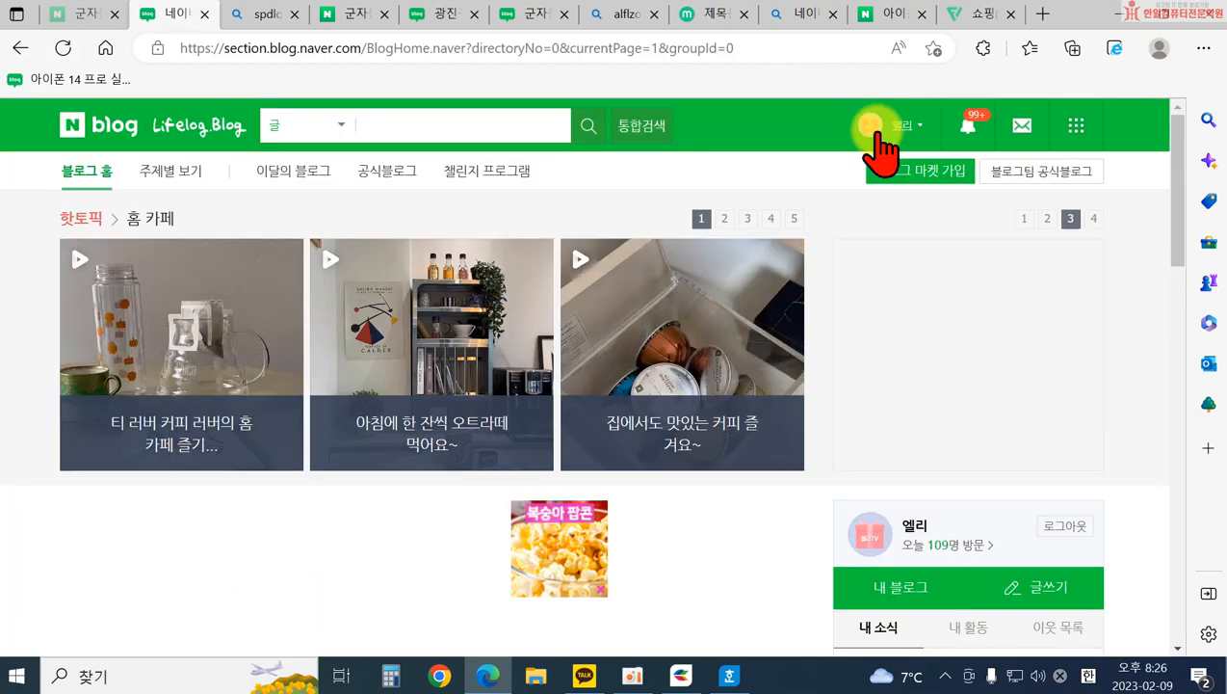
click(18, 51)
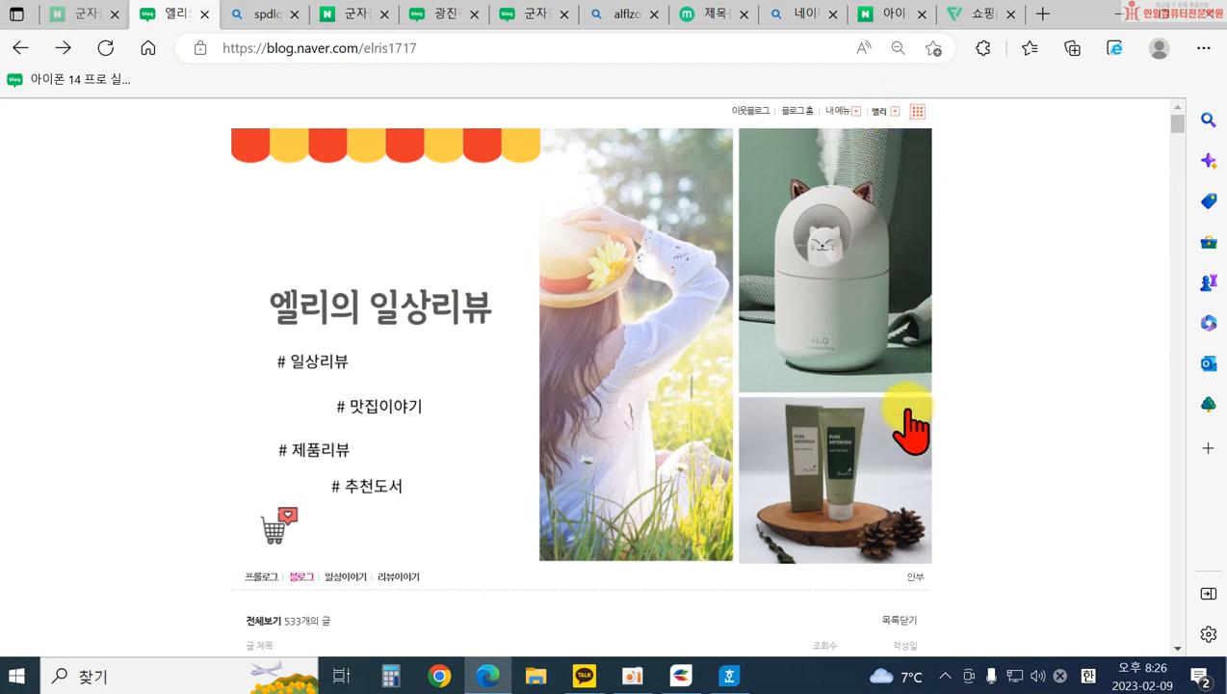
- Open the 레이아웃·위젯 설정 page in the blog's 관리 area
click(828, 110)
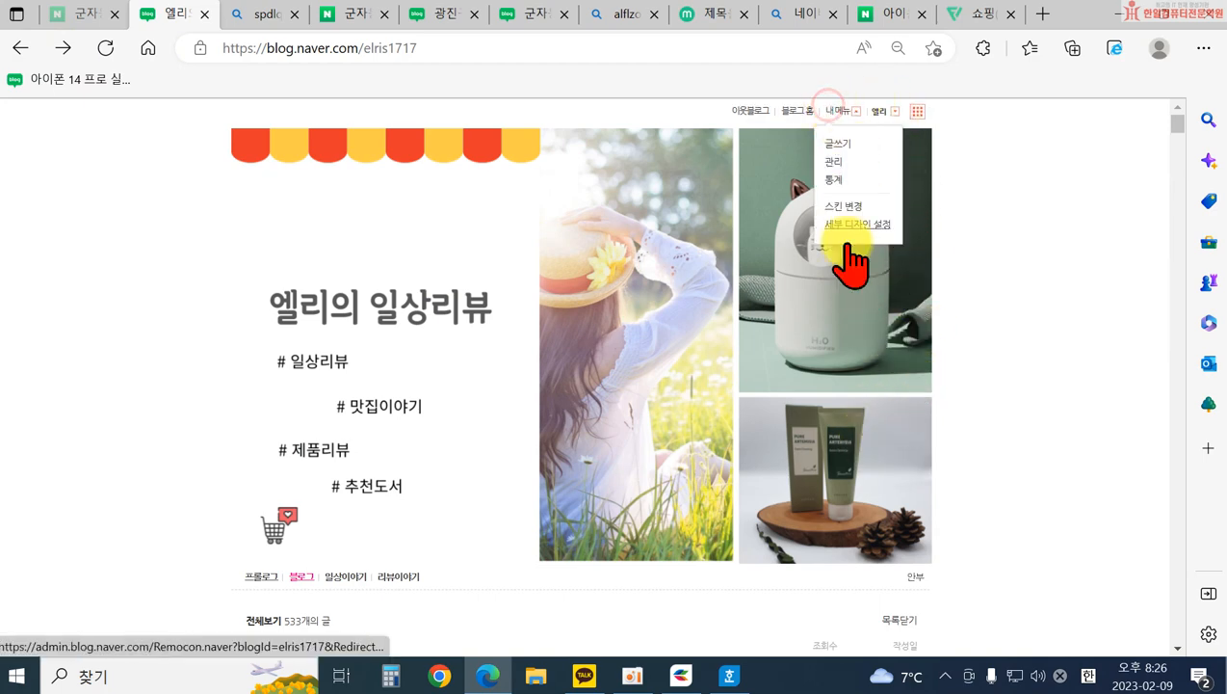
click(831, 161)
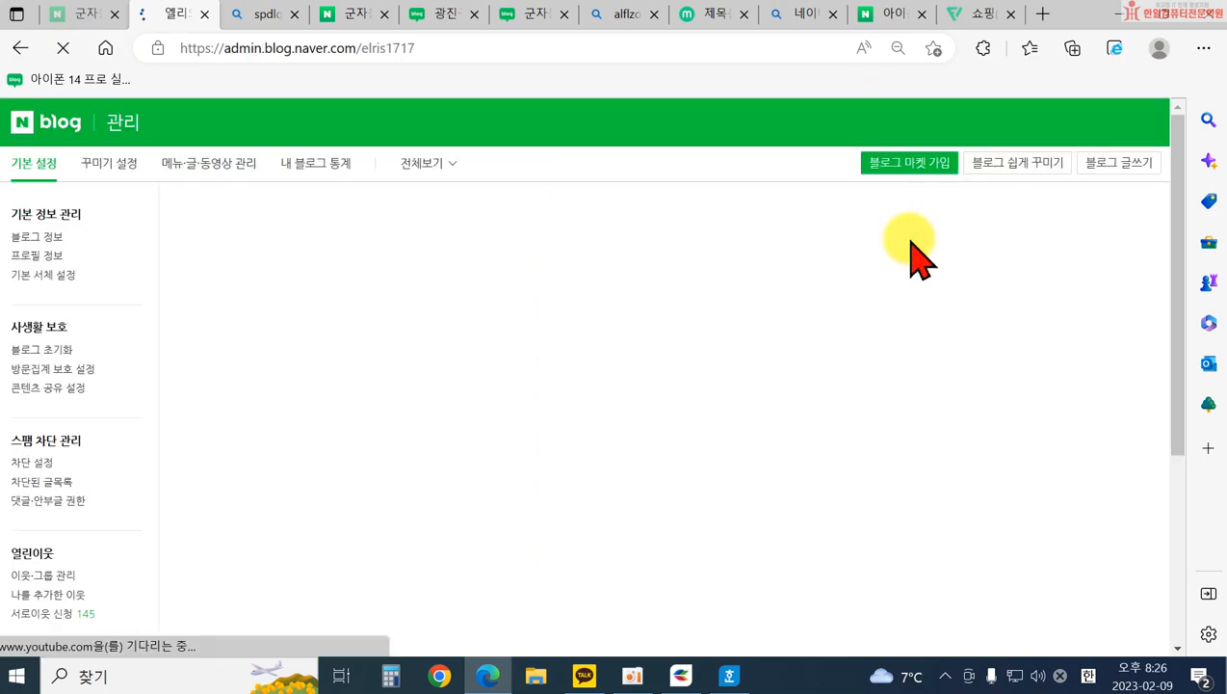
click(109, 164)
click(79, 330)
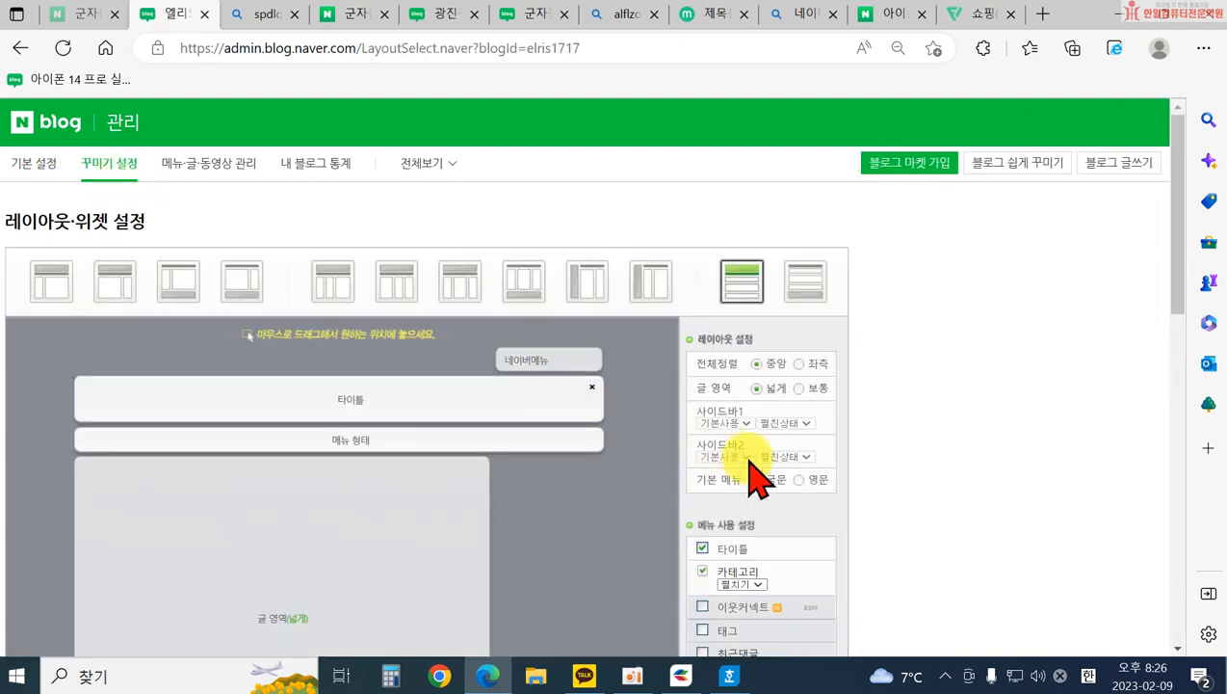
- Dismiss the 사업자정보 notice and examine the widgets offered under 위젯 사용 설정, down to 네이버 포스트
scroll(717, 444, down, 10)
scroll(669, 366, up, 3)
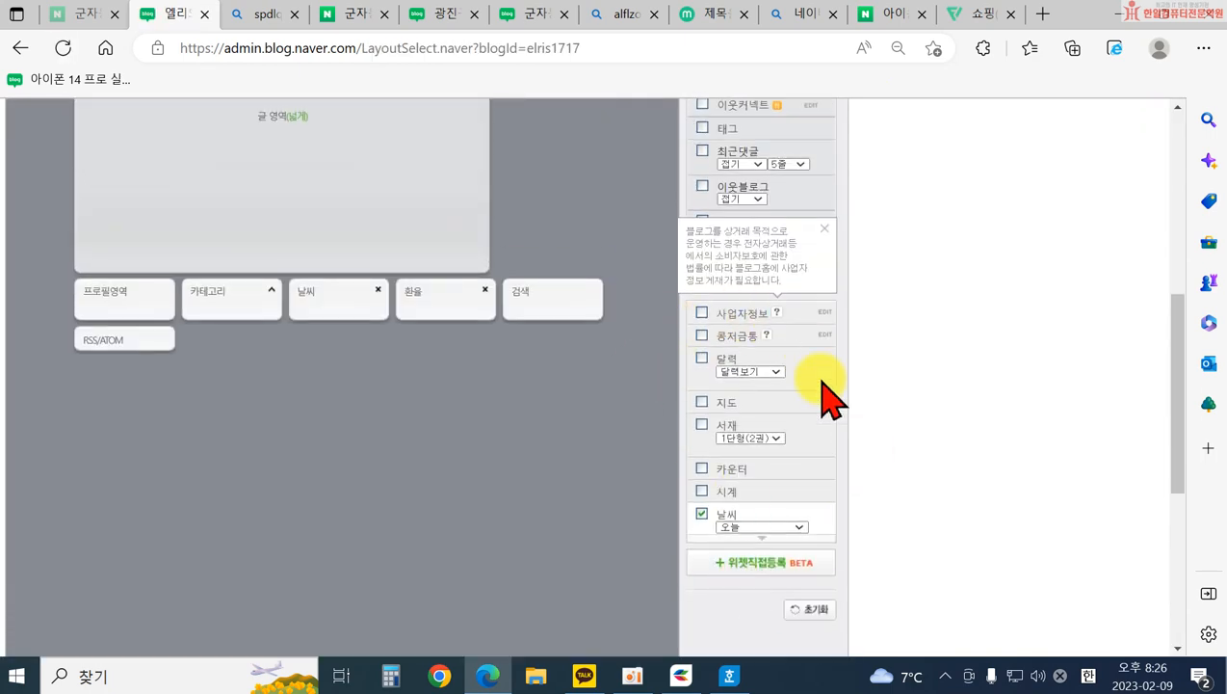
click(824, 228)
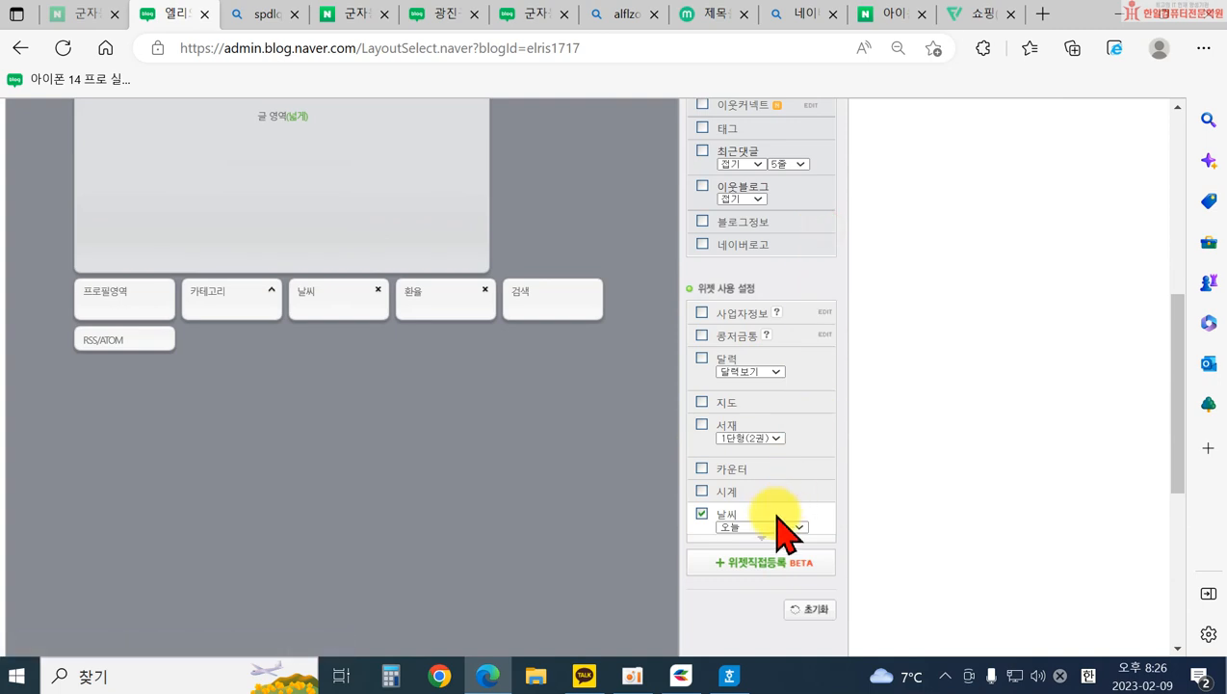
scroll(738, 525, down, 2)
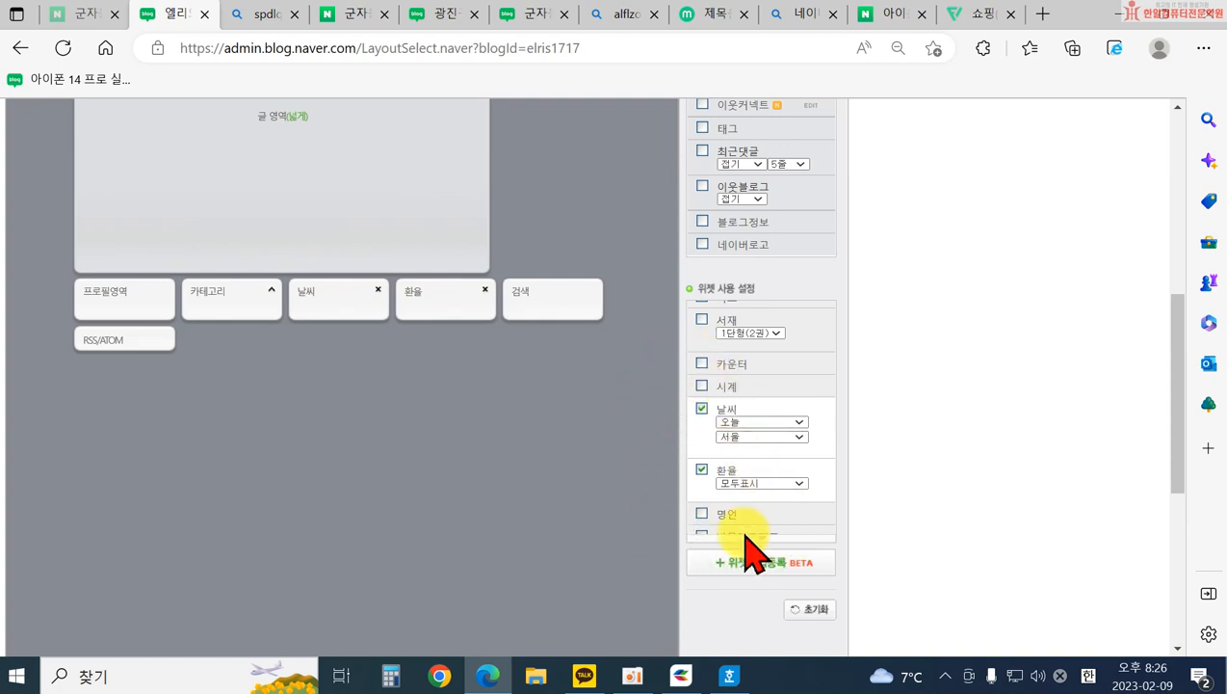
scroll(736, 422, down, 3)
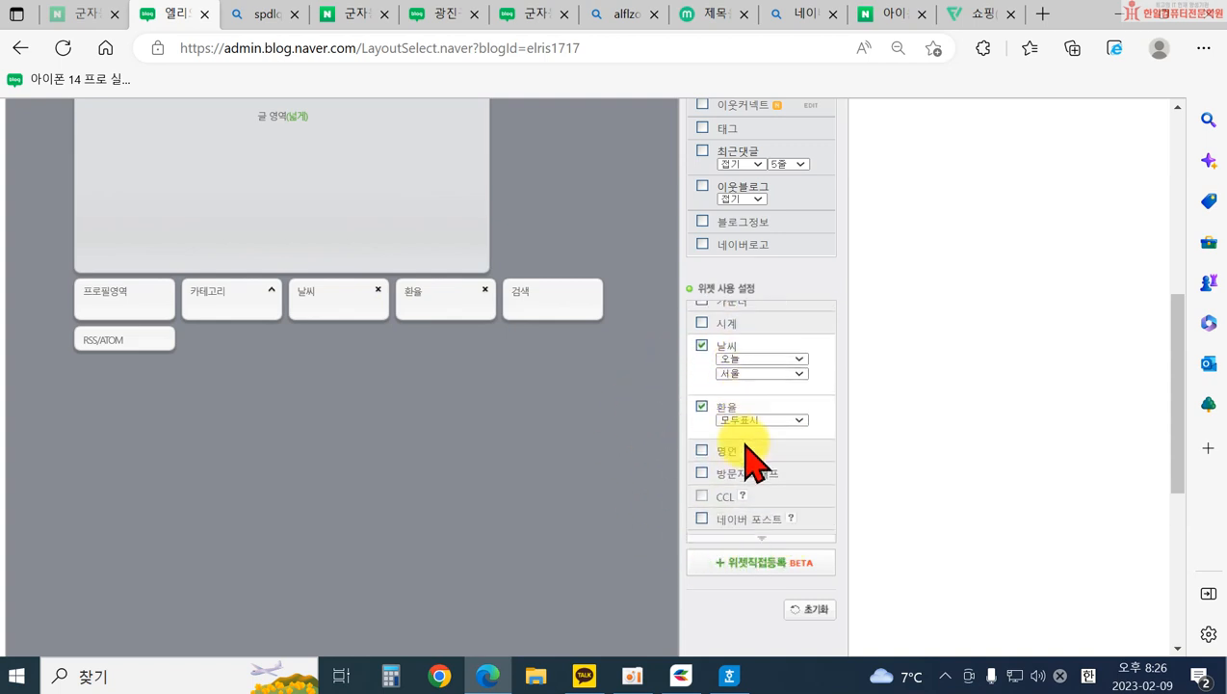
- Apply the current layout and widget settings to the blog and check the resulting front page and post list
scroll(736, 453, down, 2)
scroll(438, 471, down, 5)
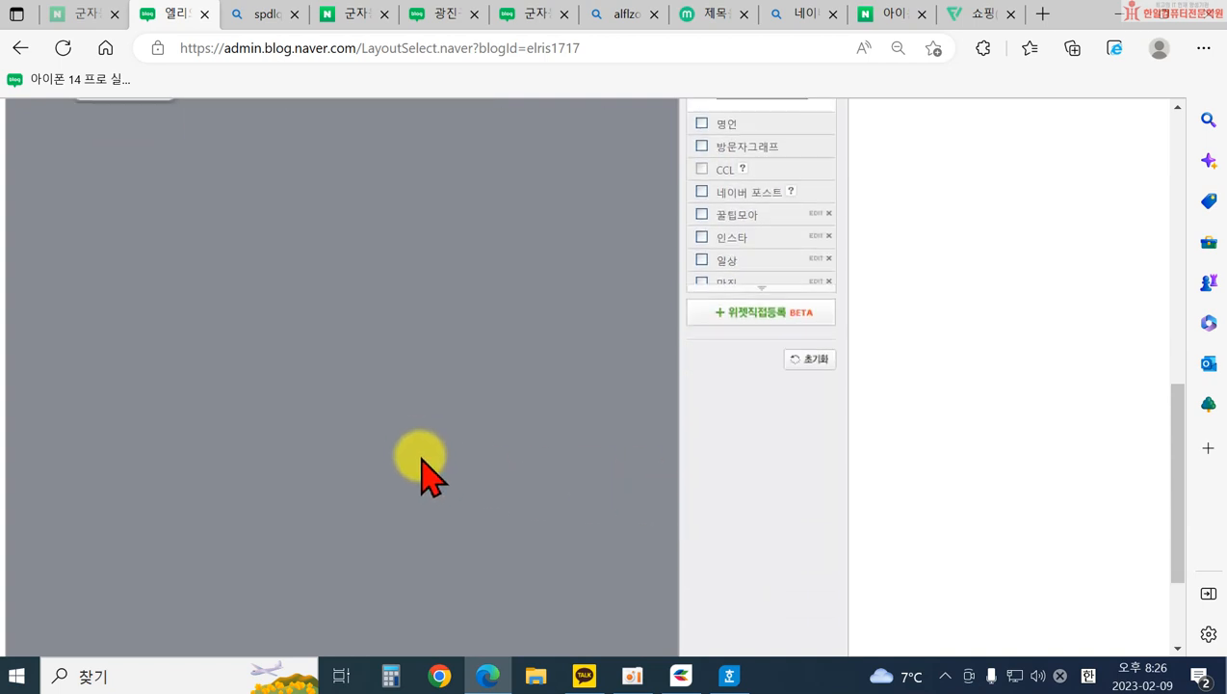
click(396, 609)
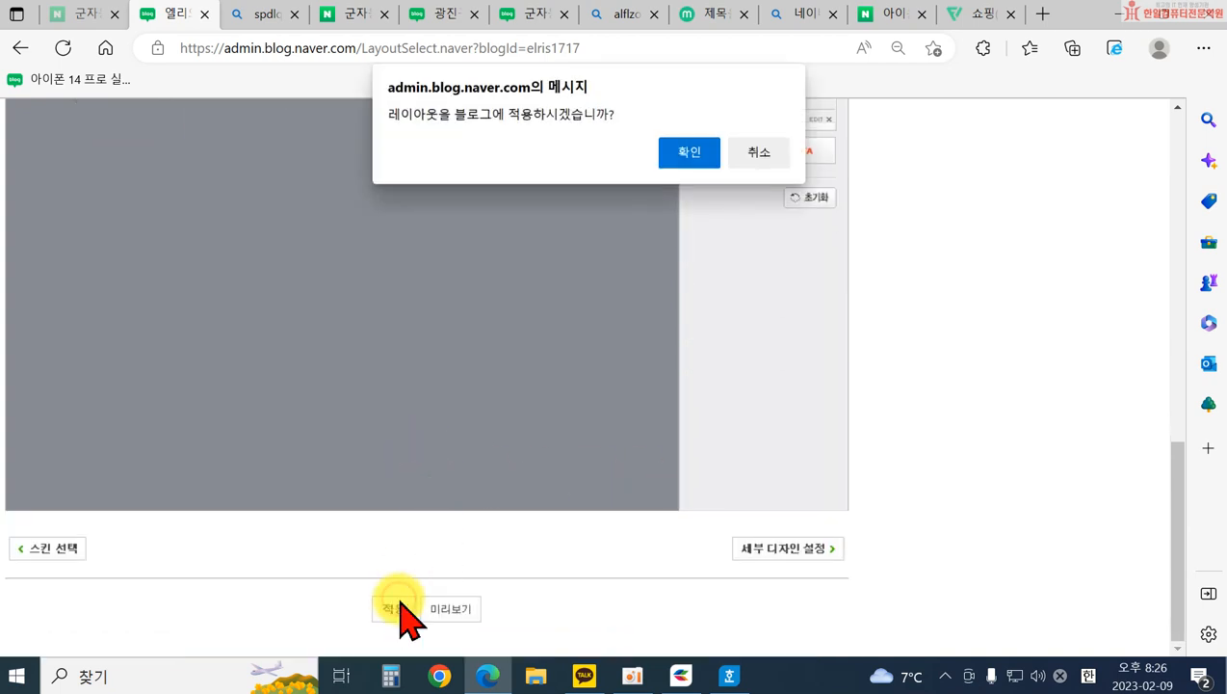
click(684, 156)
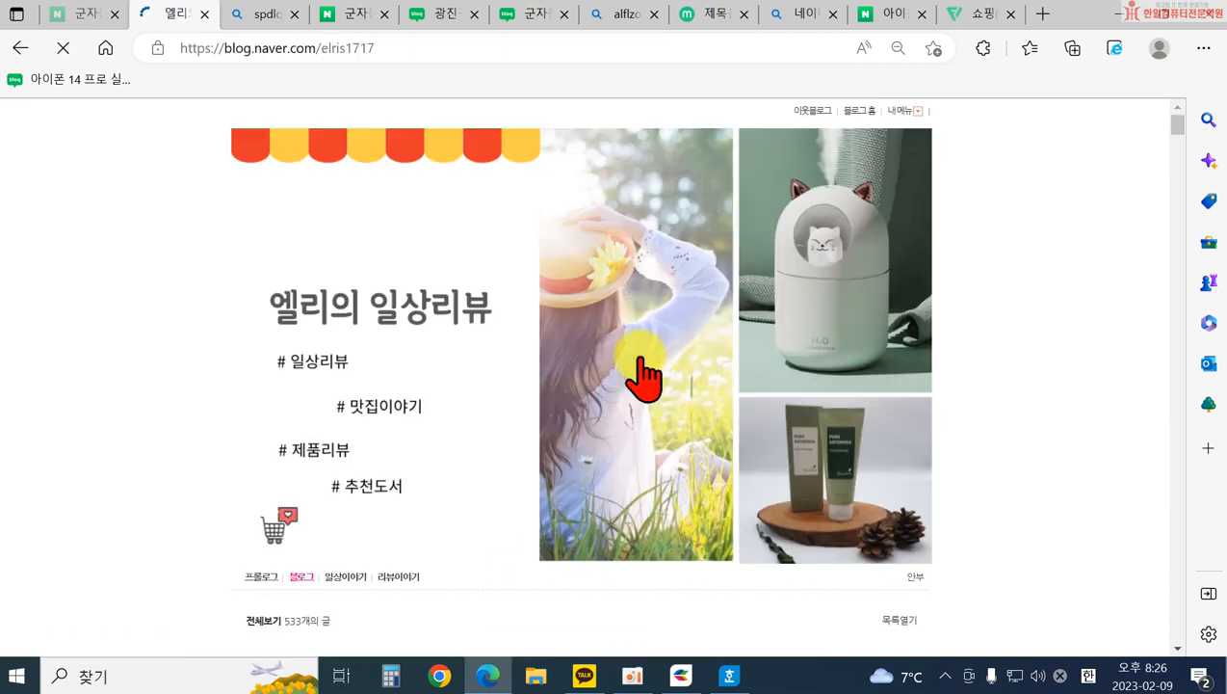
scroll(658, 384, down, 6)
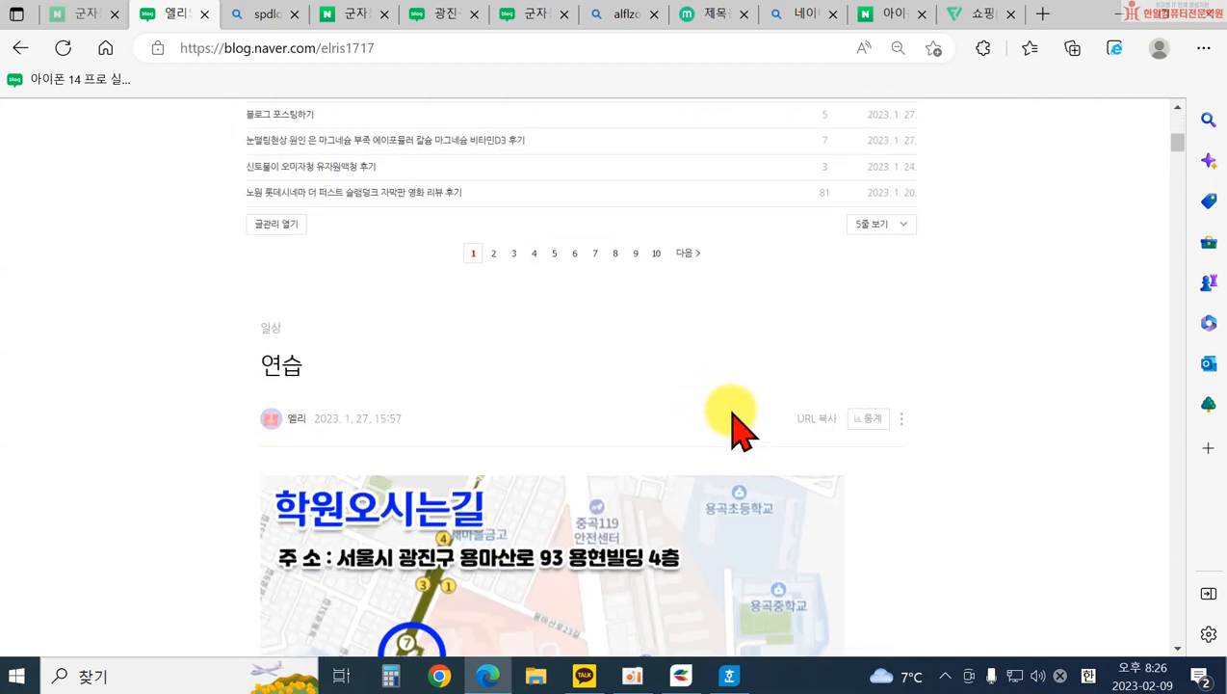
scroll(734, 425, up, 5)
scroll(734, 416, up, 1)
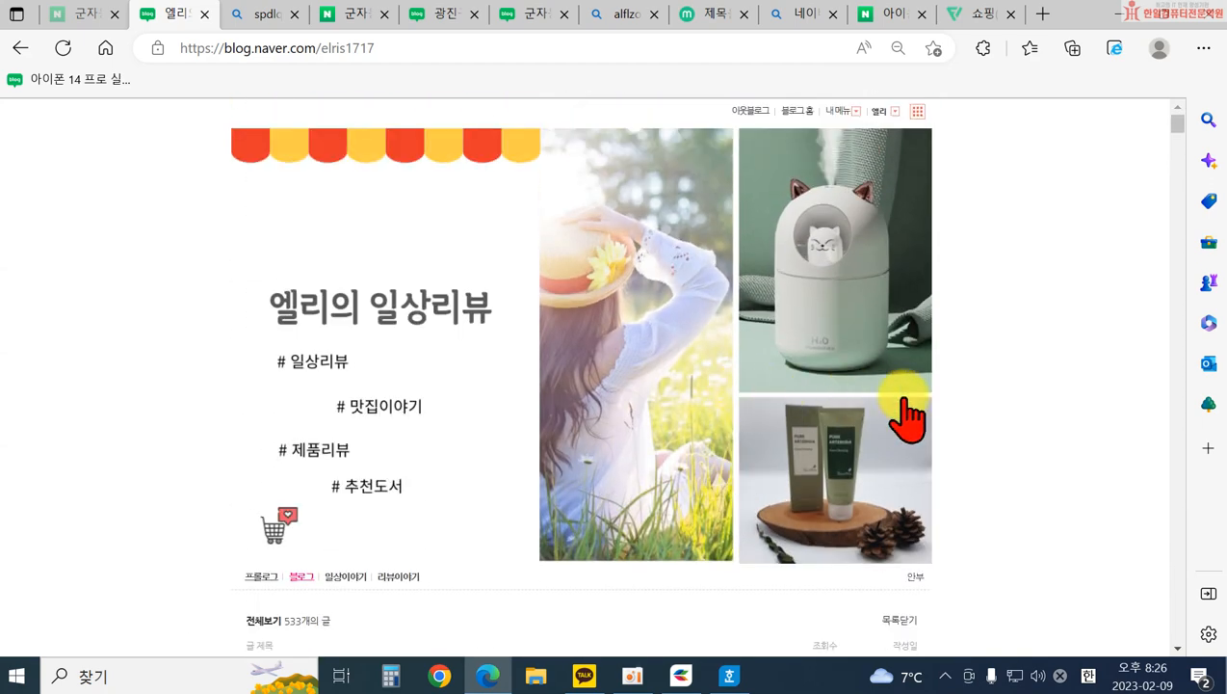
- Open the 퍼스나콘 page under 꾸미기 설정 in the blog's 관리 area and bring up the full collection of free 퍼스나콘
click(834, 112)
click(834, 164)
click(111, 174)
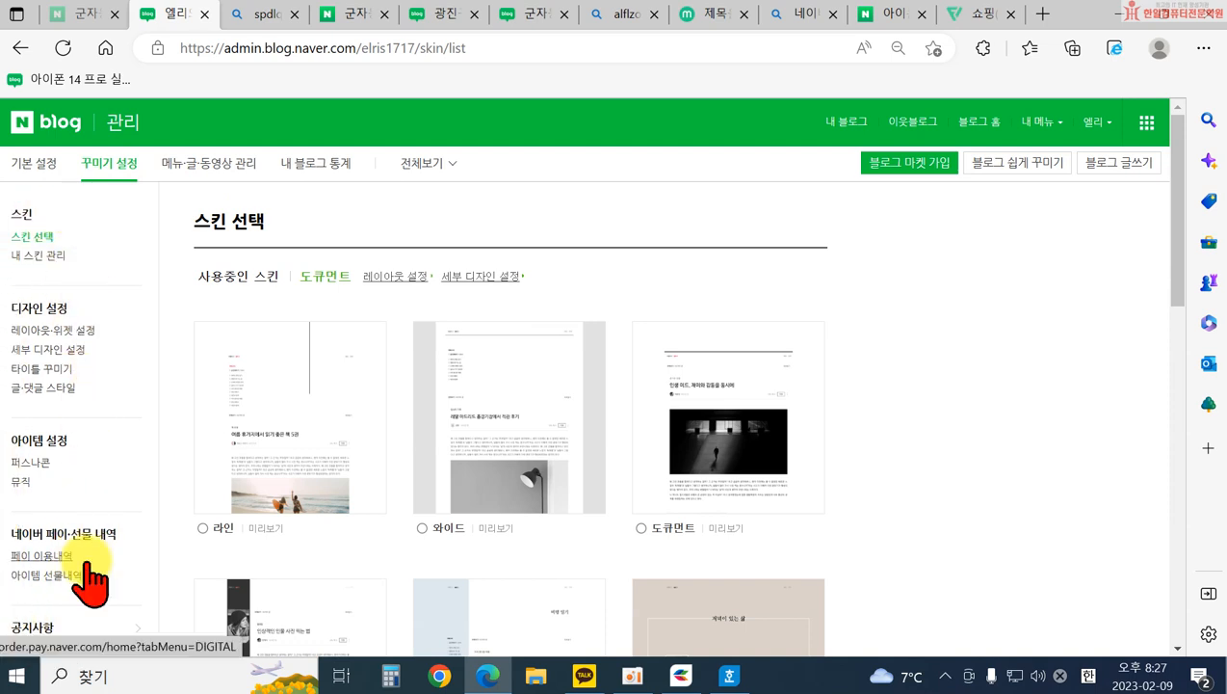
click(31, 464)
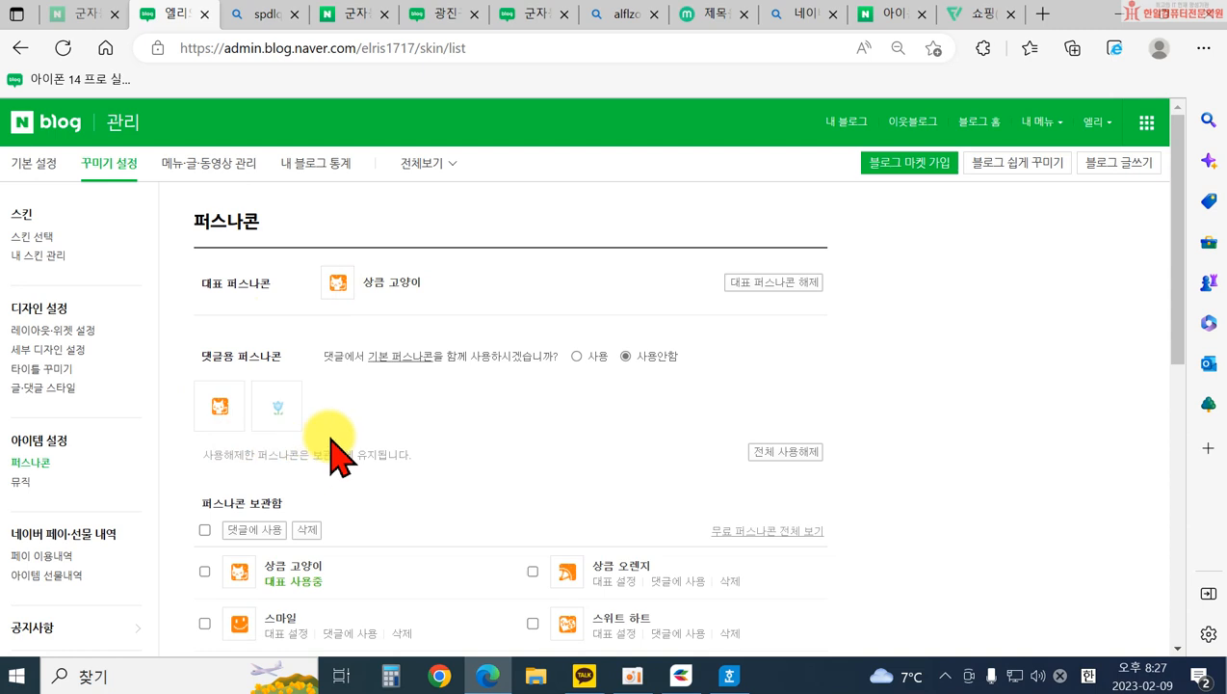
click(810, 532)
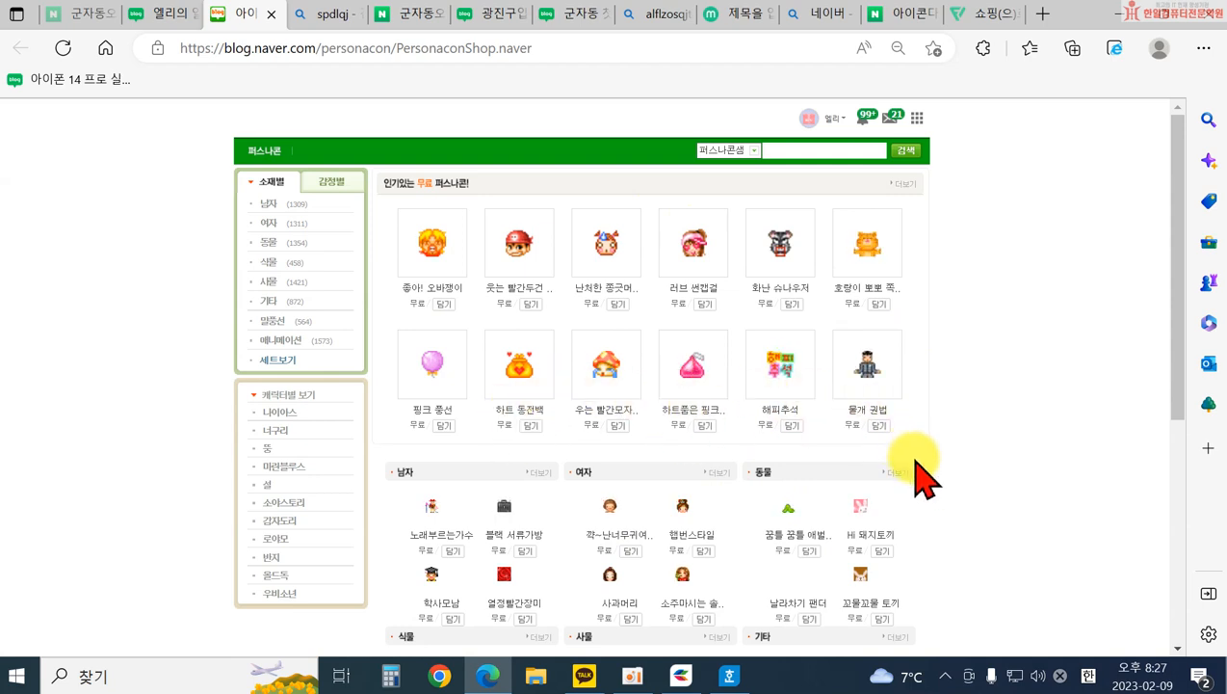
- Add the free 하트품은 핑크키세스 퍼스나콘 and its companion items to the blog, set it as 대표 퍼스나콘, and close the shop
click(709, 432)
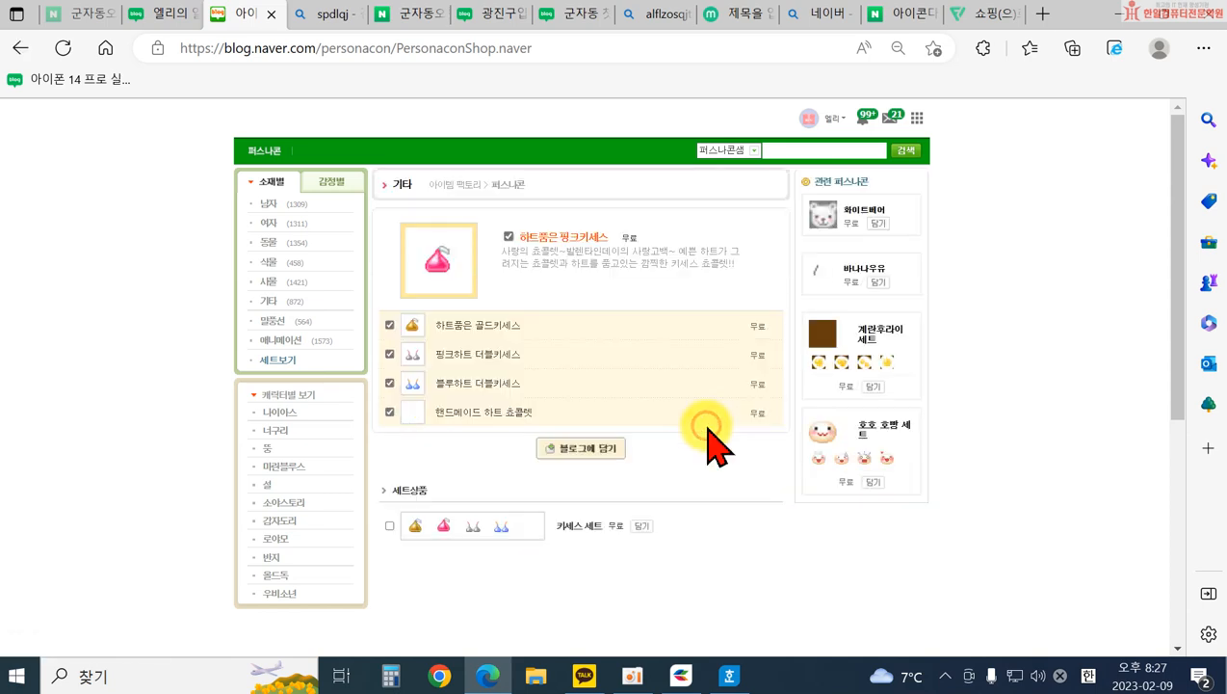
click(598, 451)
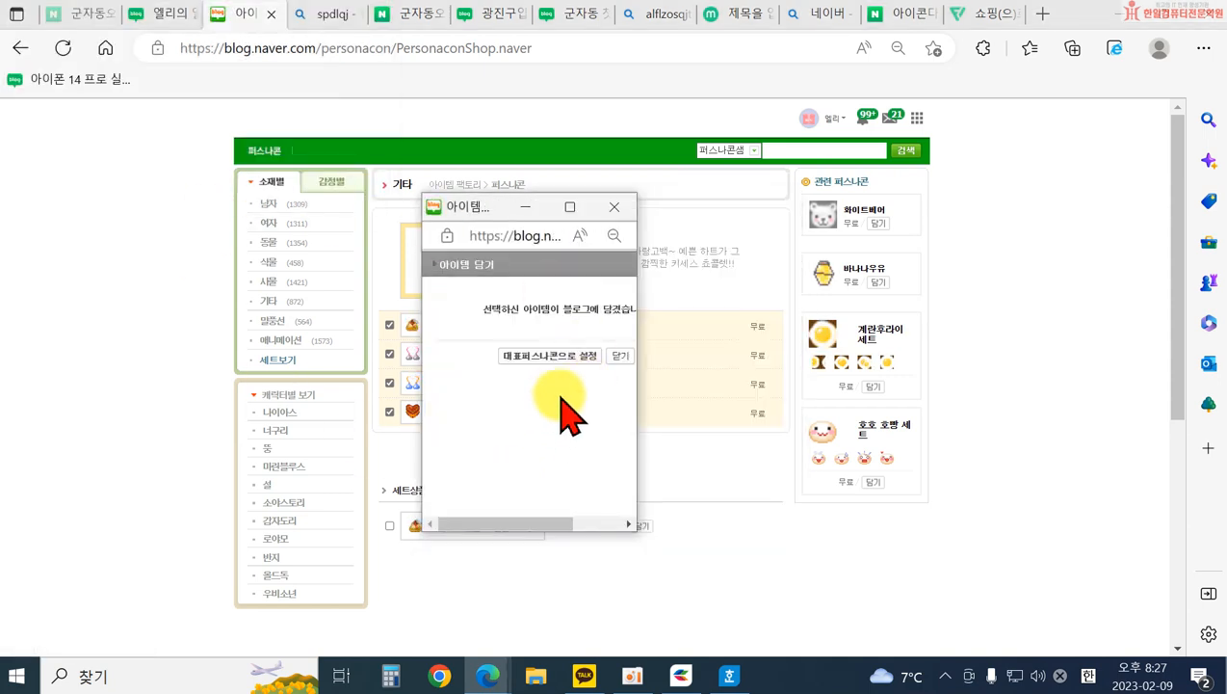
click(558, 360)
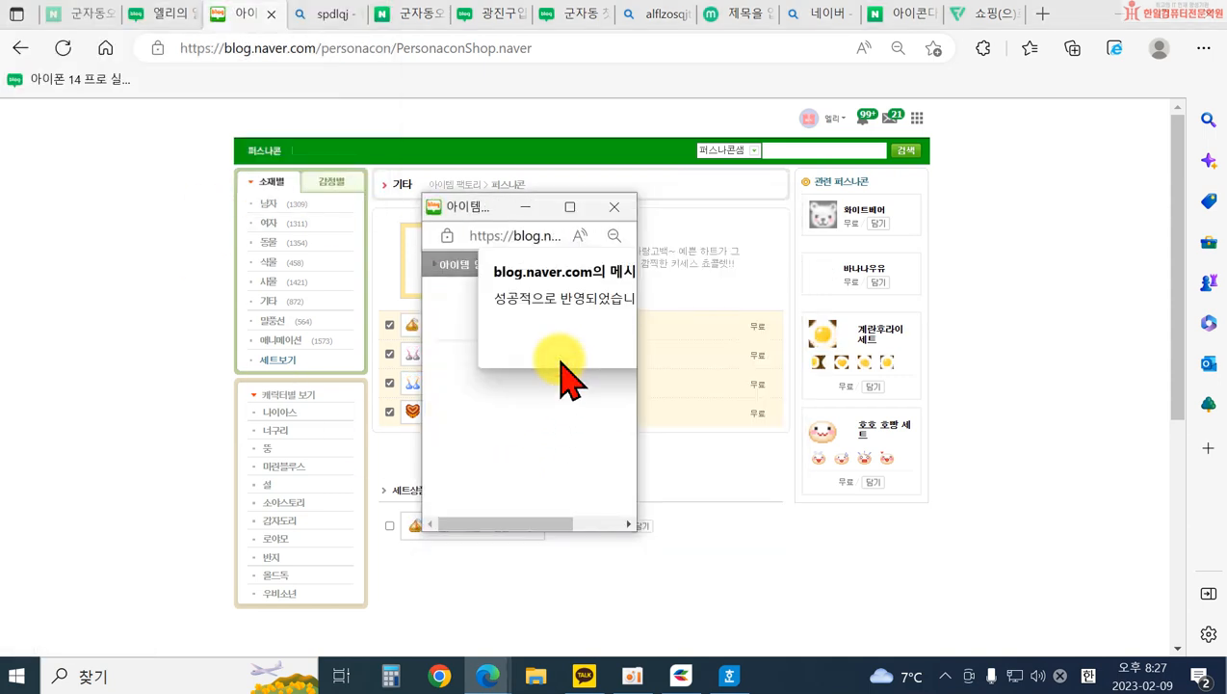
click(611, 207)
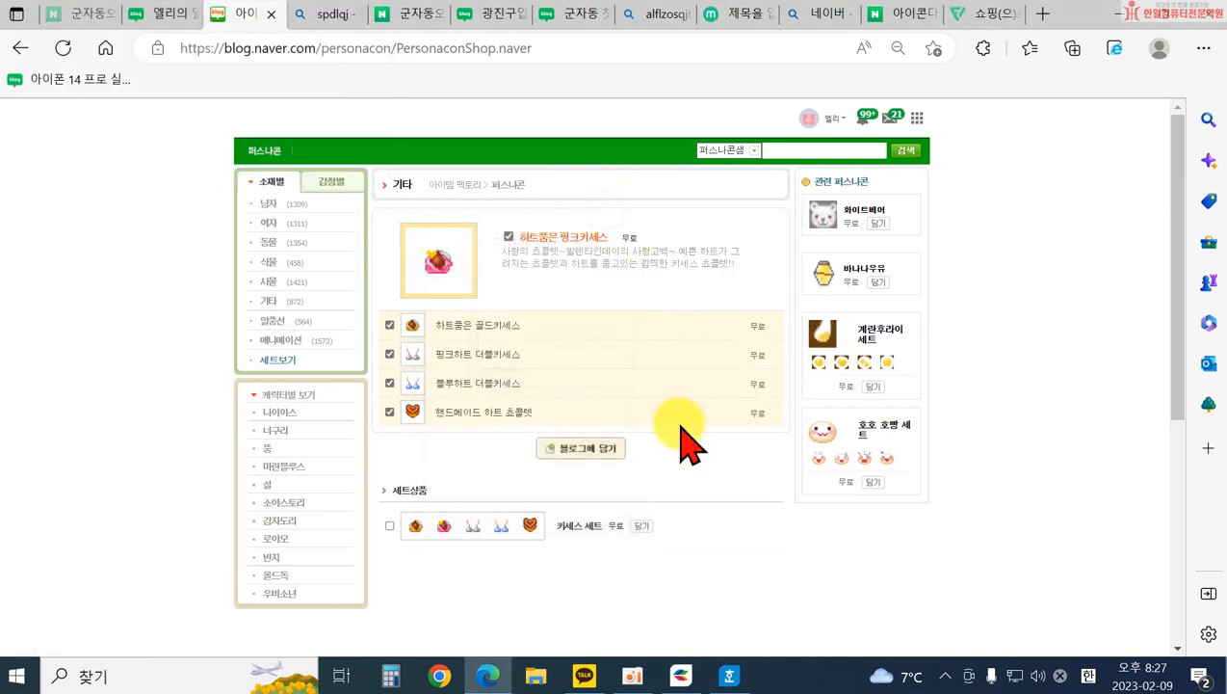
click(273, 13)
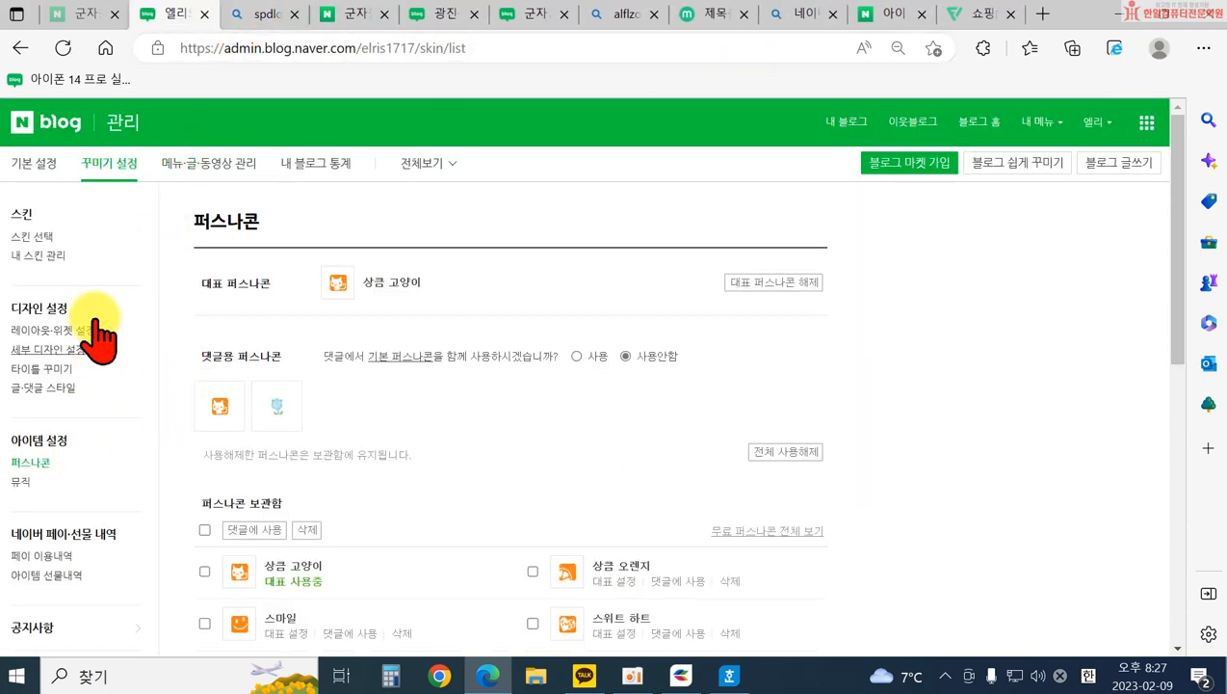
- Open 상단메뉴 설정 under 메뉴·글·동영상 관리 and review the 메뉴사용 관리 and 상단 메뉴 지정 options
scroll(202, 168, down, 2)
scroll(186, 219, up, 2)
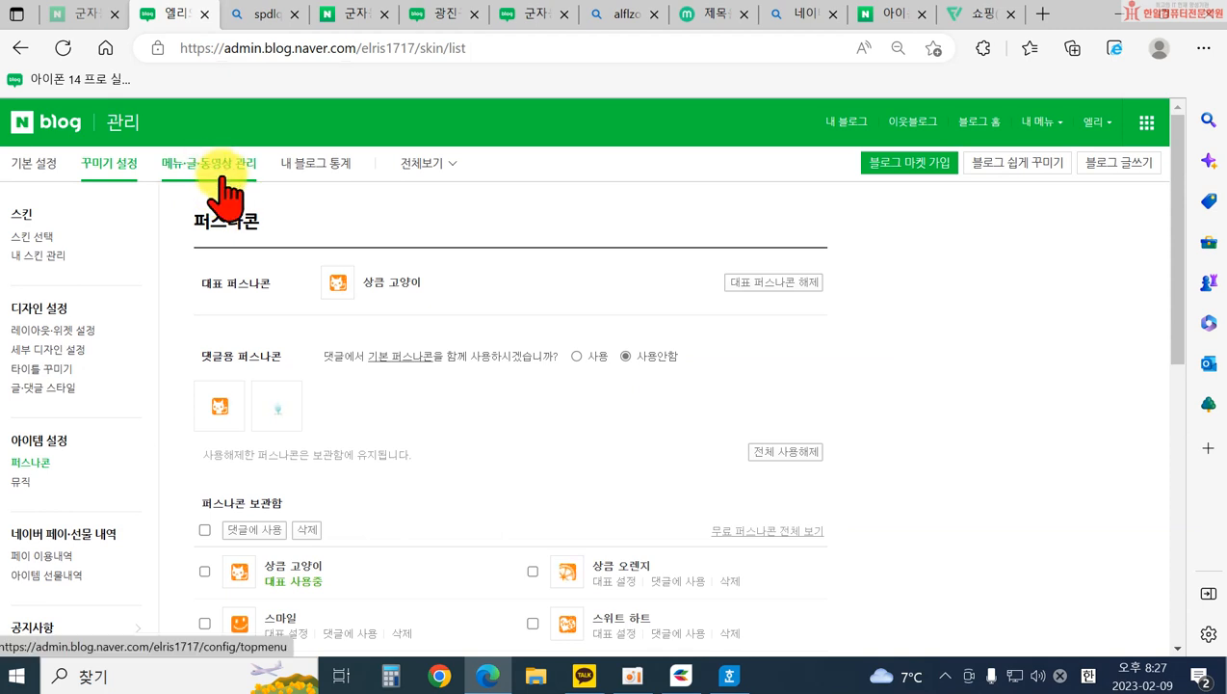
click(214, 170)
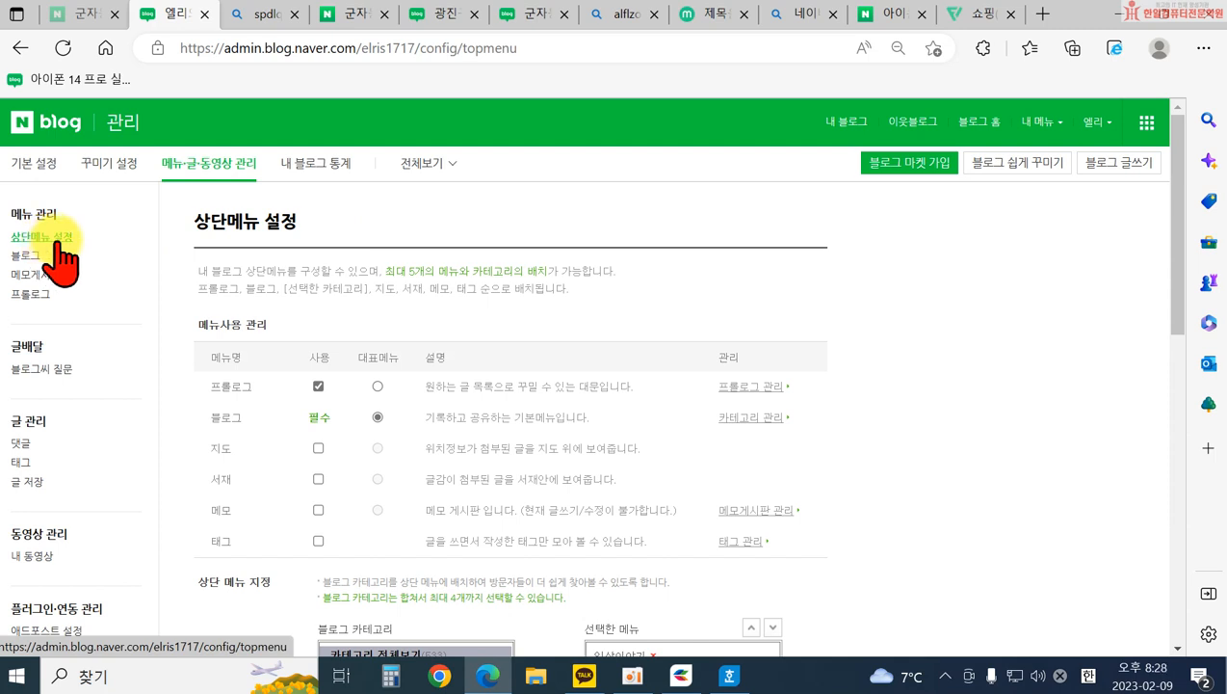
scroll(547, 345, down, 1)
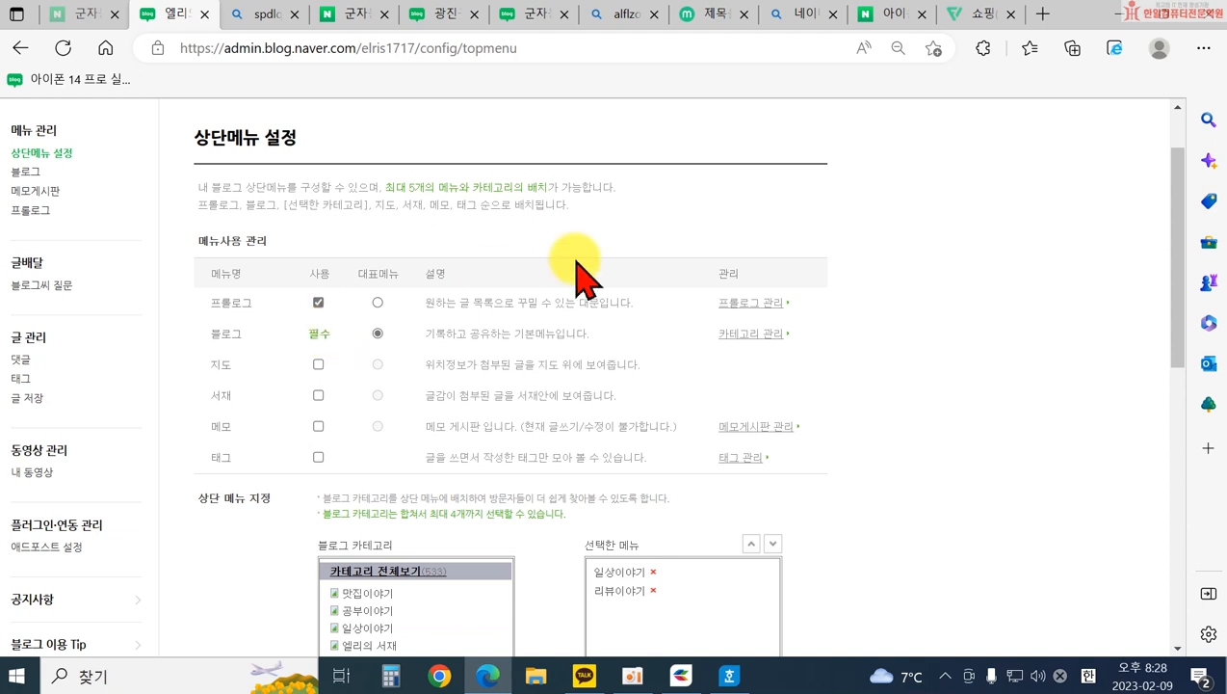
scroll(561, 206, up, 2)
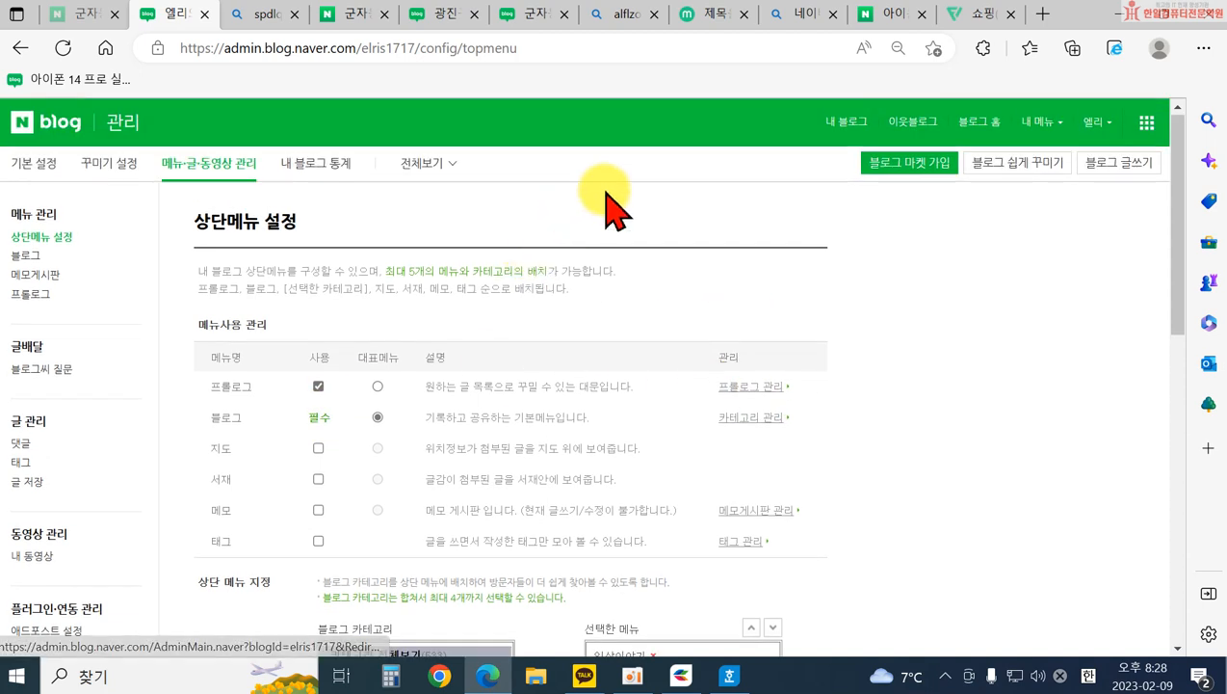
- Open the blog's 프롤로그 and examine its image grid, the 일상이야기 list and the 최신 글 list
click(838, 122)
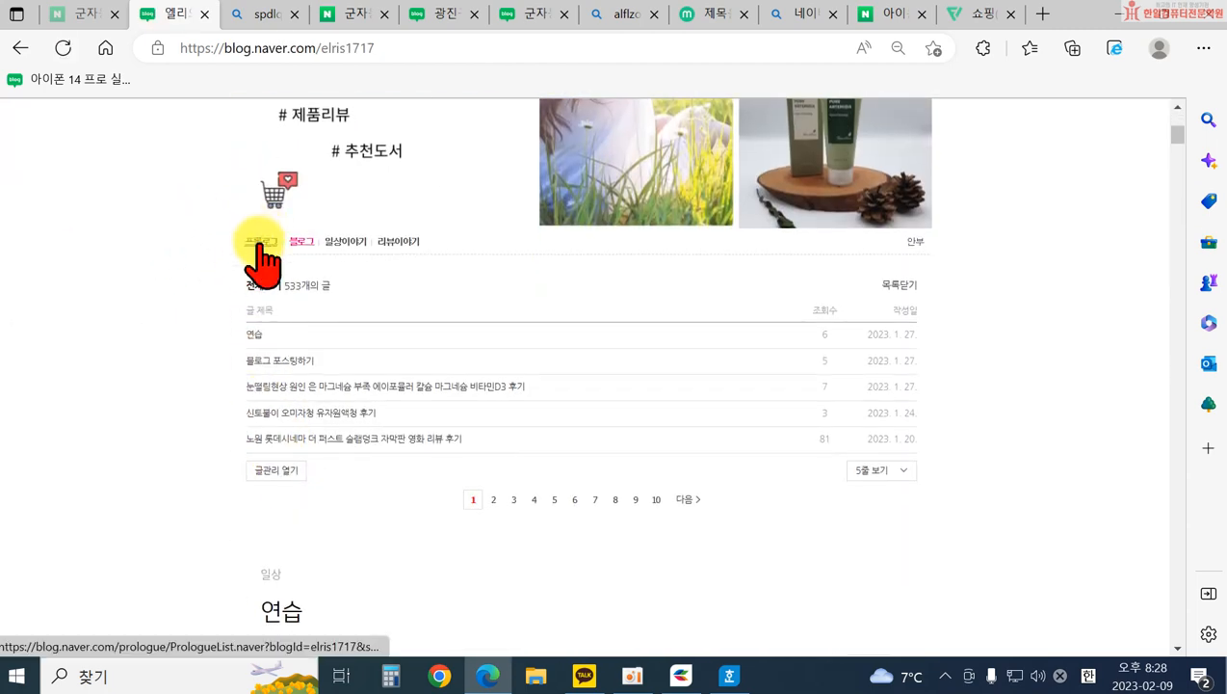
click(260, 241)
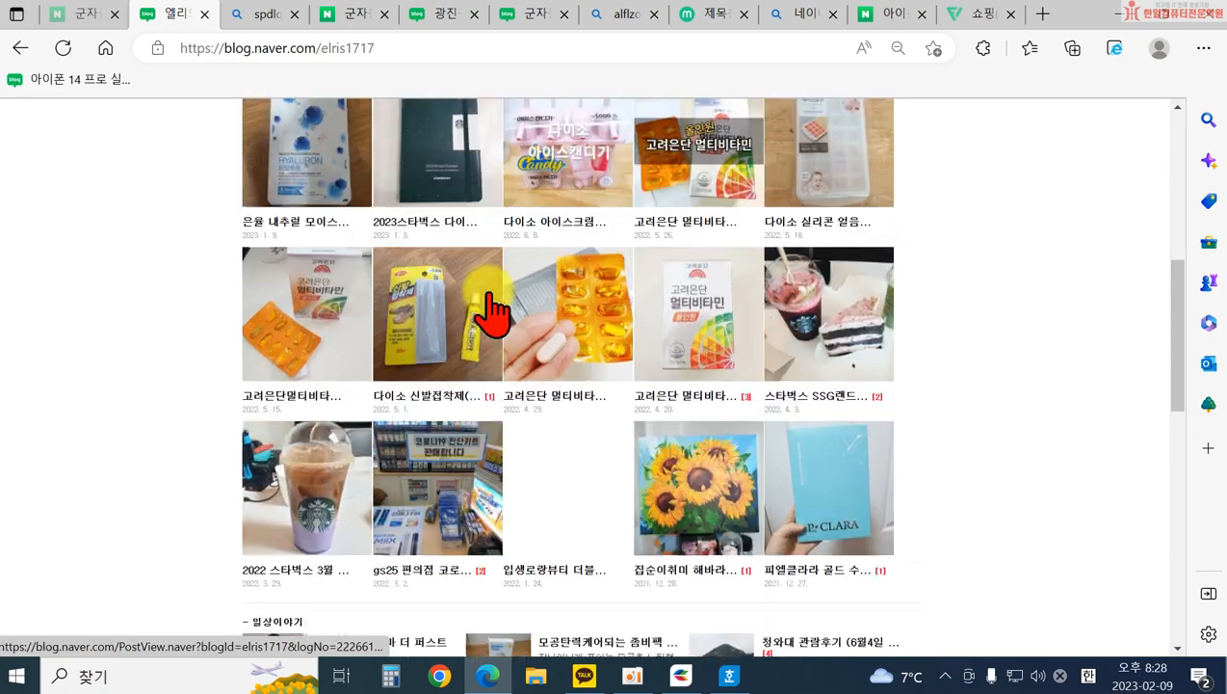
scroll(951, 398, down, 6)
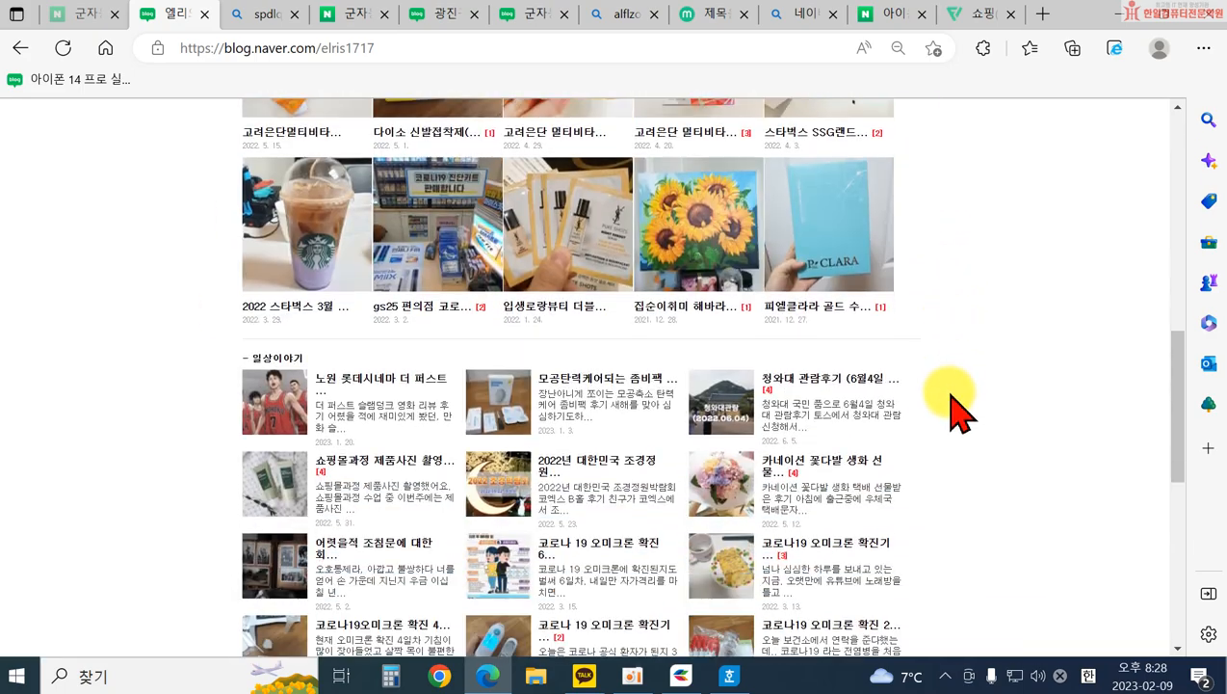
scroll(951, 445, down, 6)
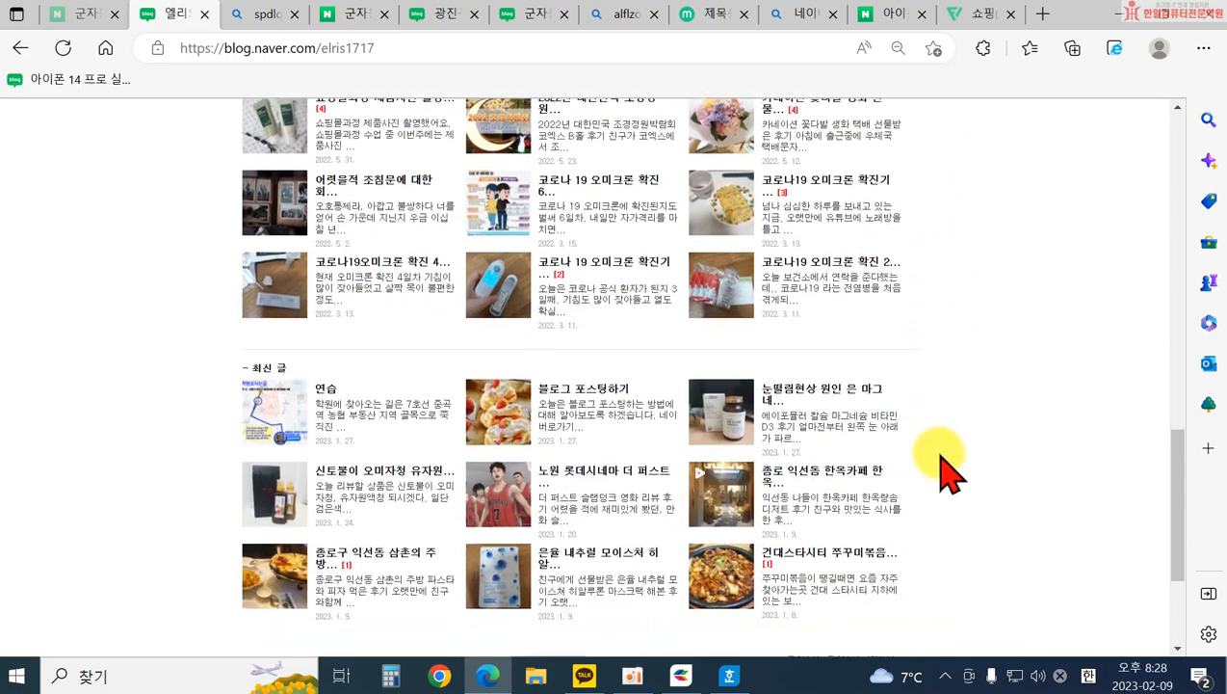
scroll(951, 462, up, 10)
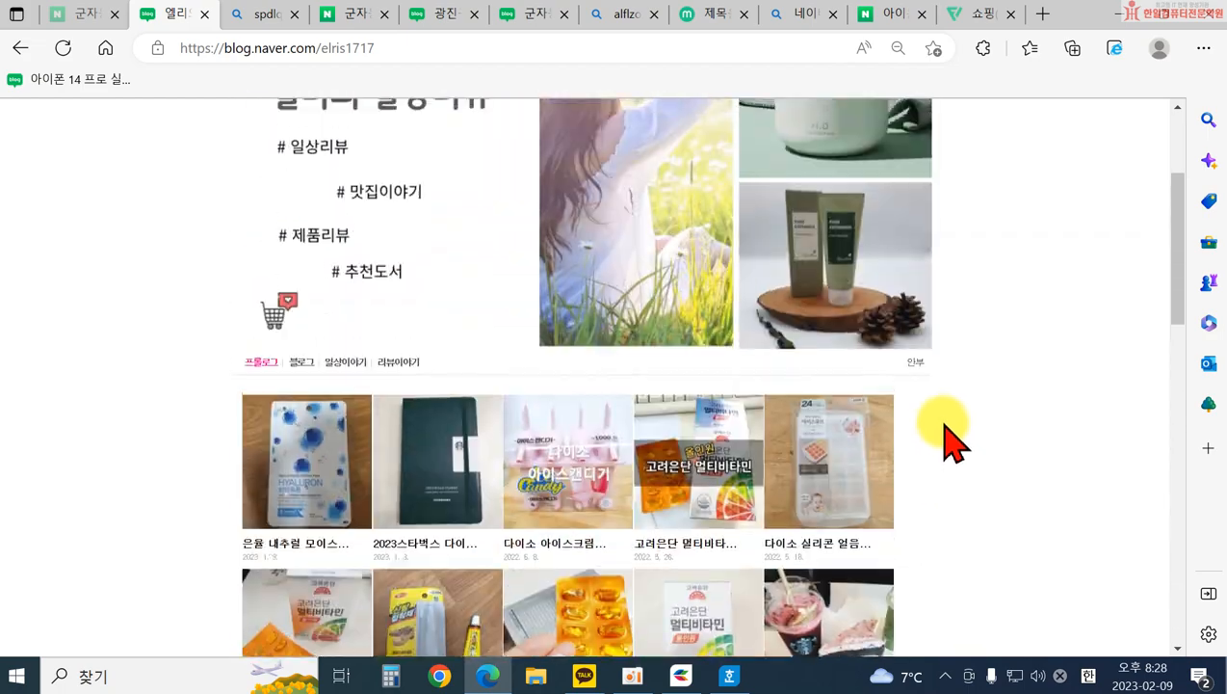
scroll(864, 493, down, 3)
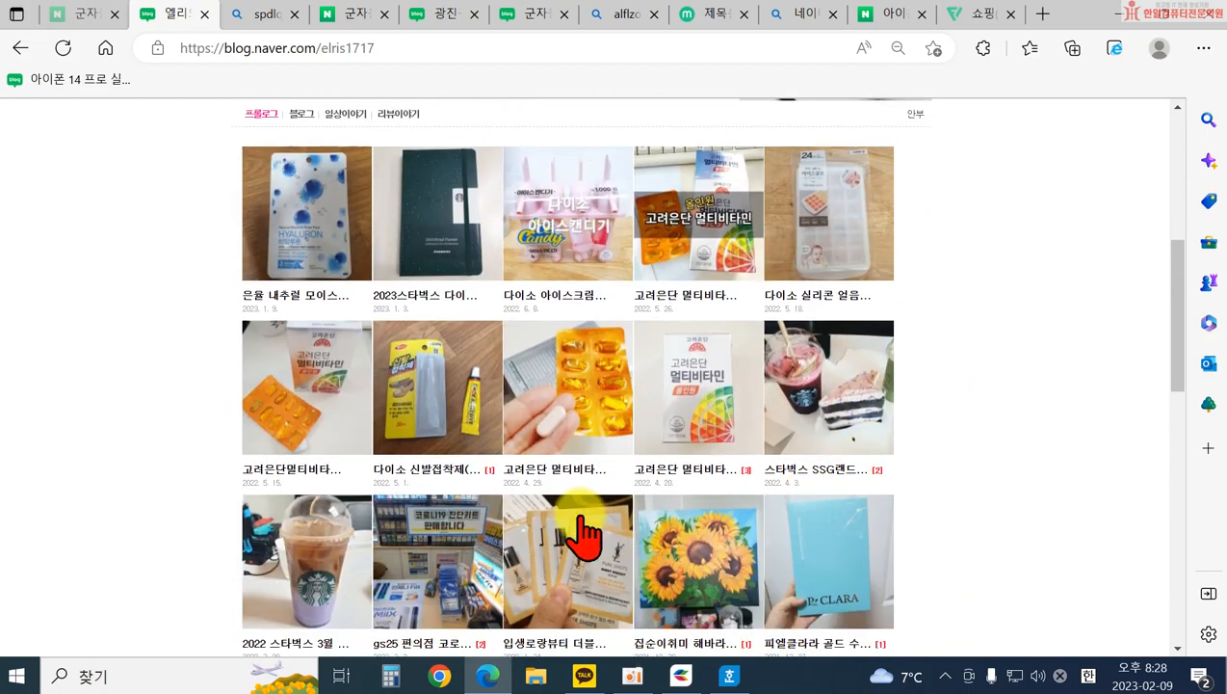
scroll(781, 513, down, 2)
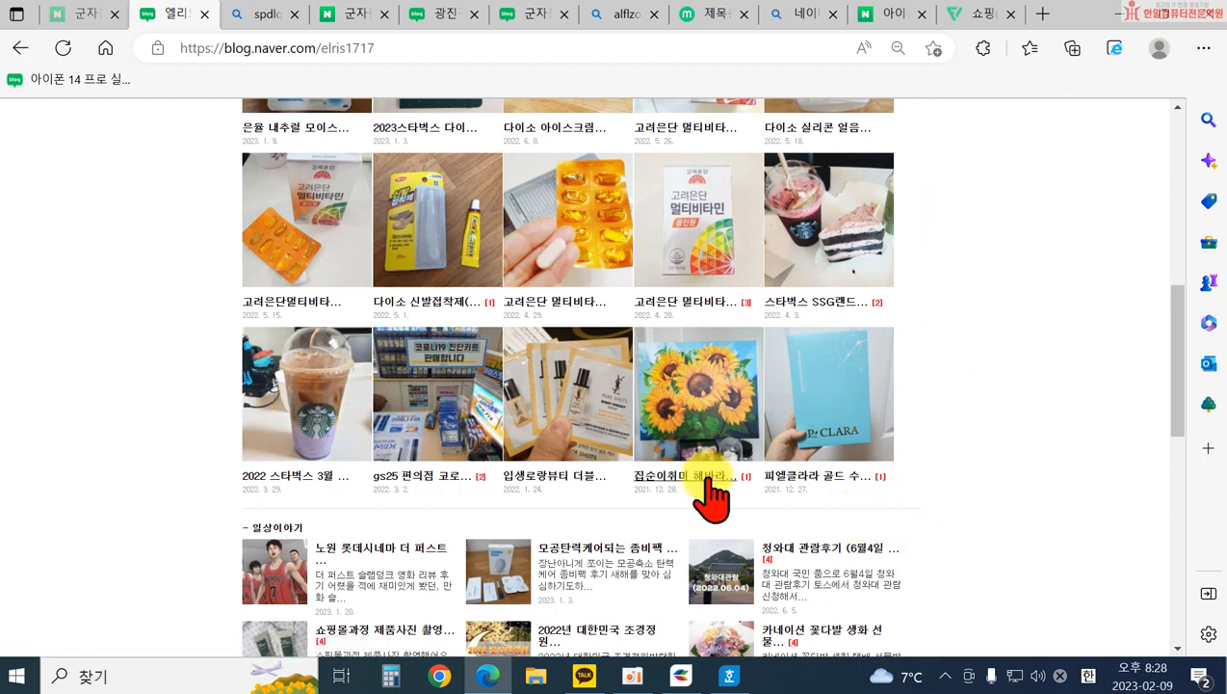
scroll(729, 464, up, 2)
scroll(729, 464, up, 2)
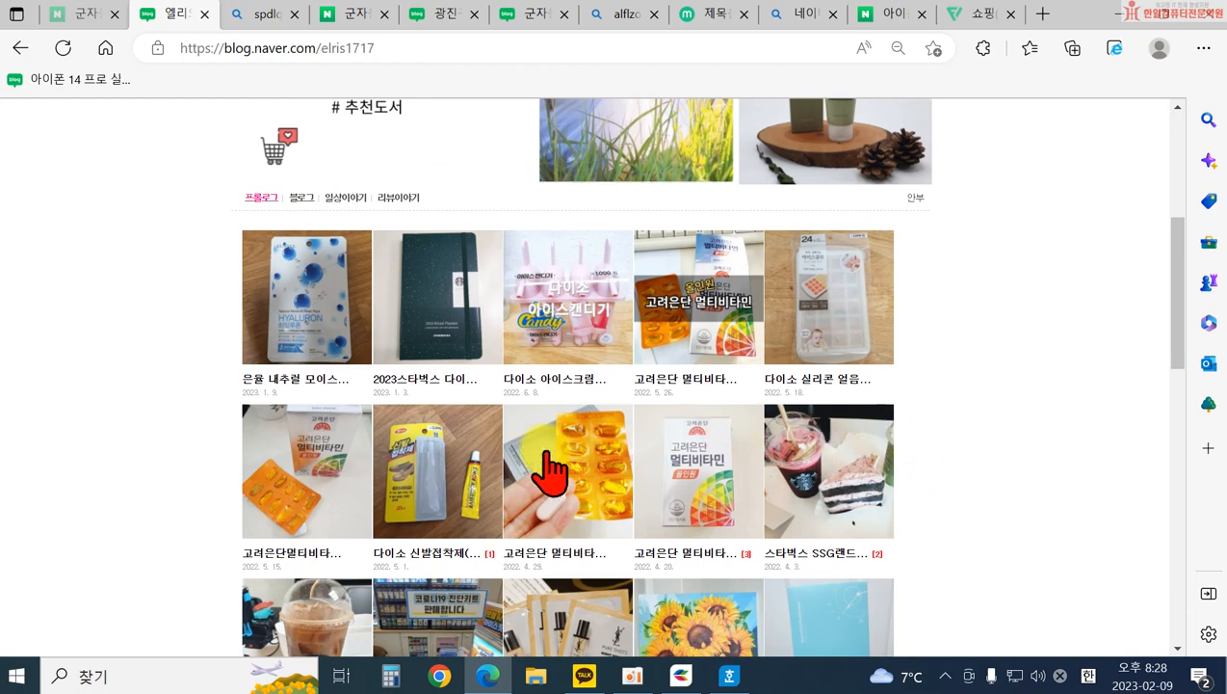
scroll(327, 520, down, 3)
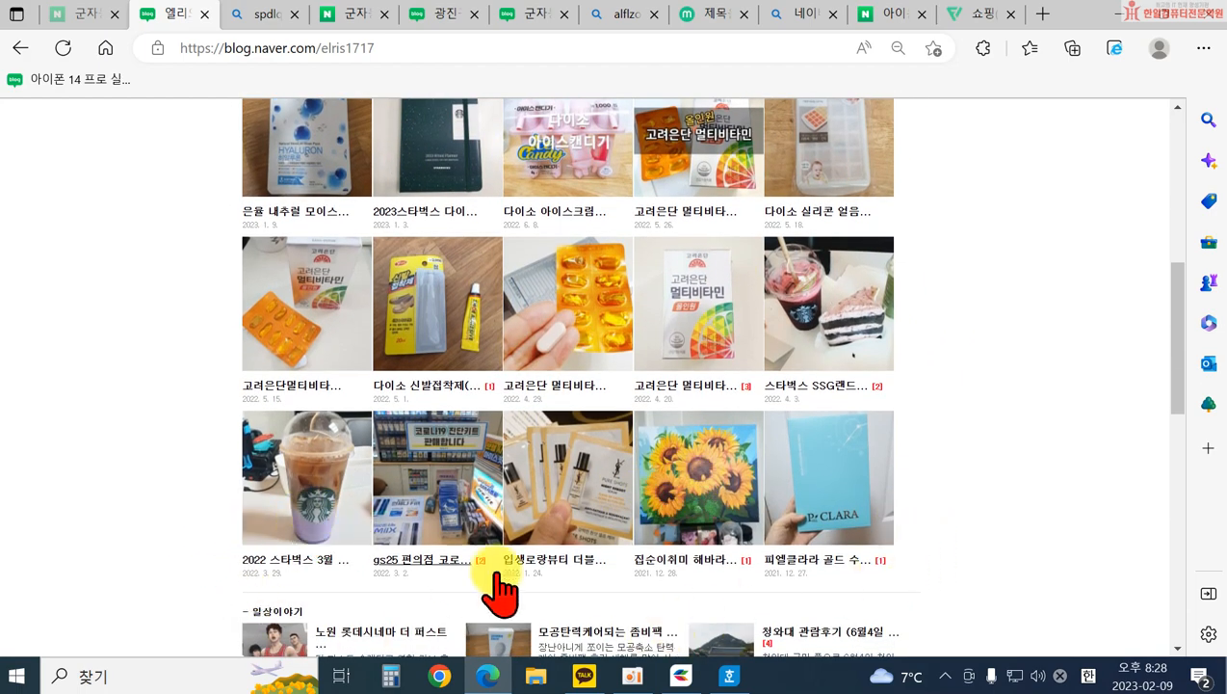
scroll(392, 521, down, 4)
scroll(762, 549, down, 2)
scroll(771, 520, up, 8)
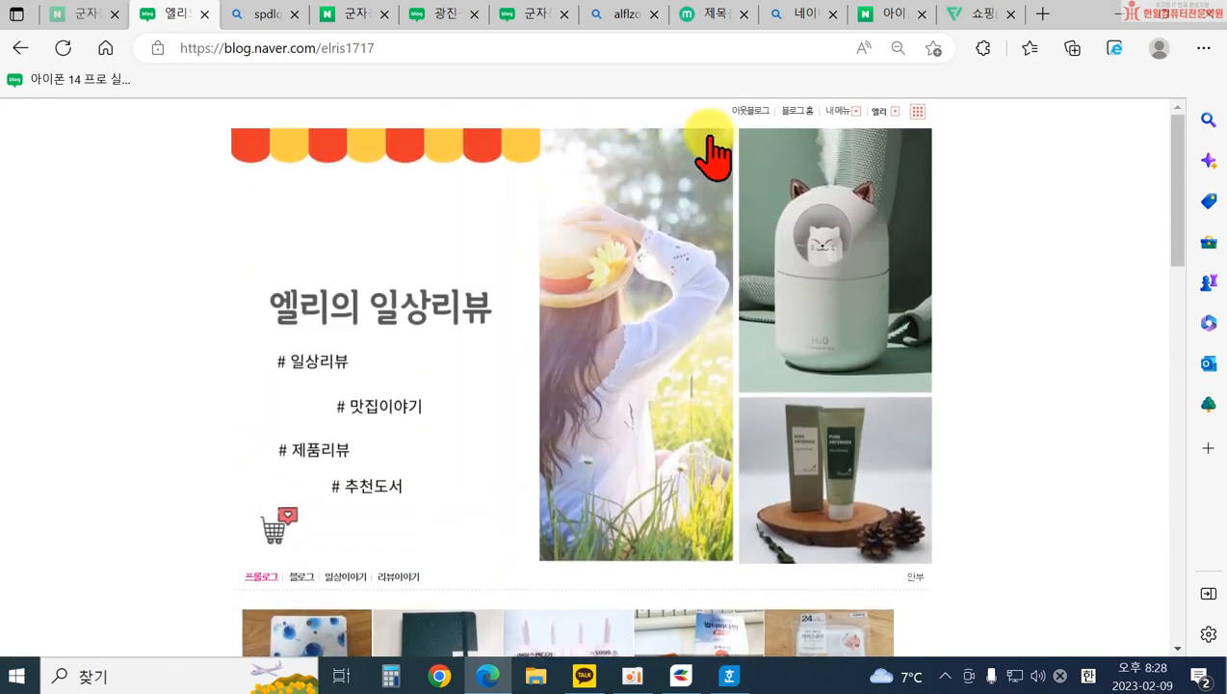
- Return to 상단메뉴 설정 in the blog's 관리 area and open the 프롤로그 management page from there
click(841, 111)
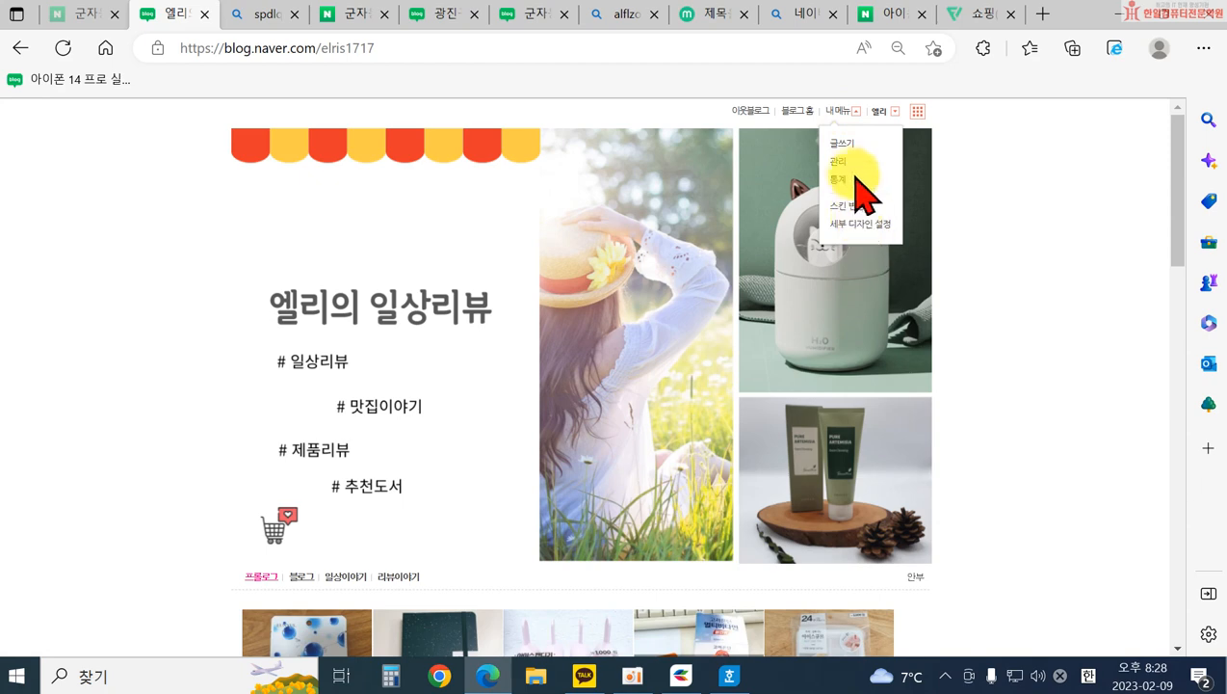
click(837, 162)
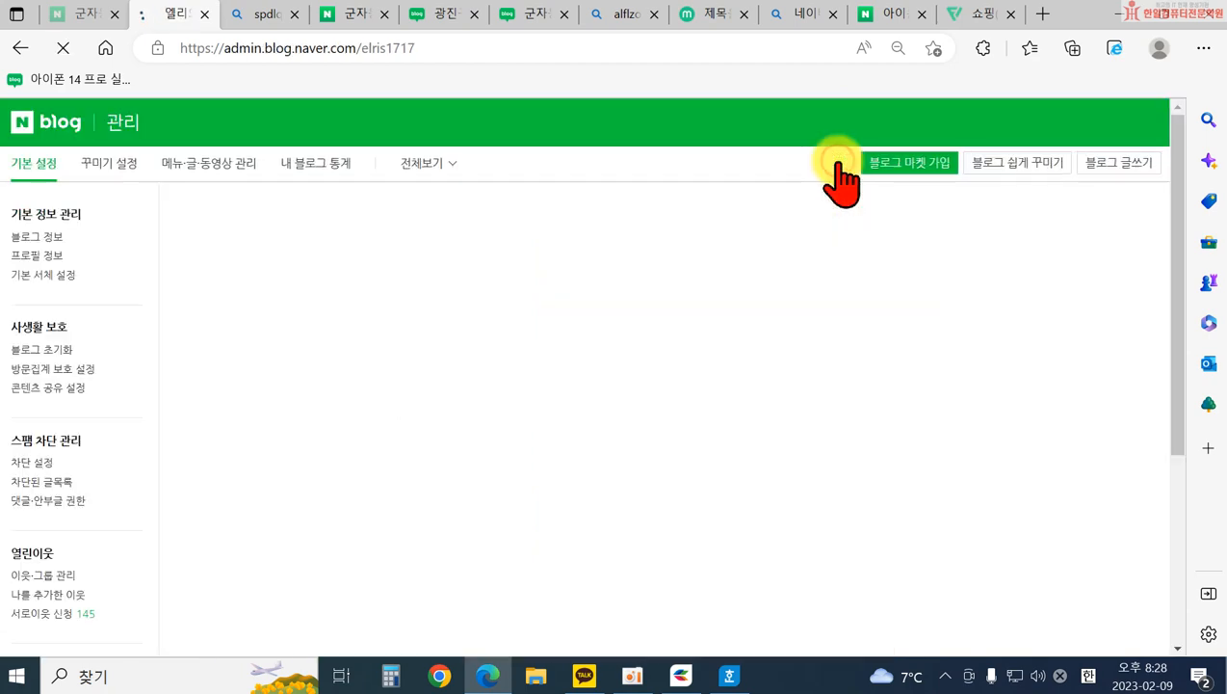
click(197, 167)
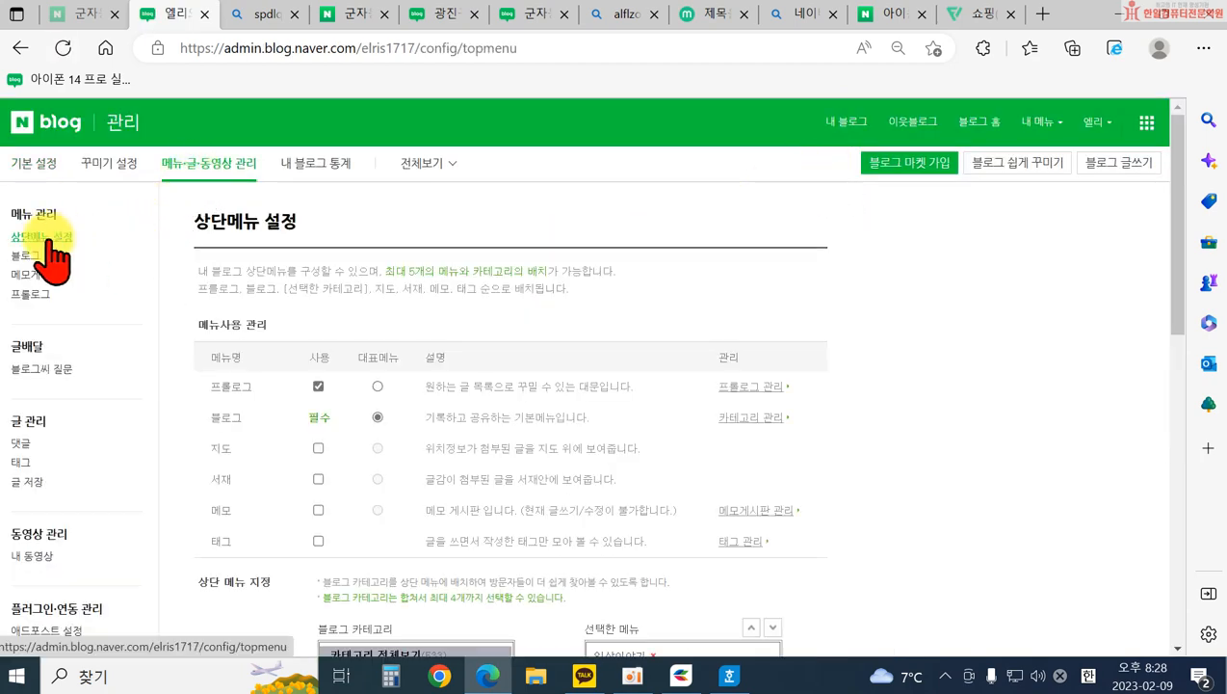
scroll(121, 256, down, 3)
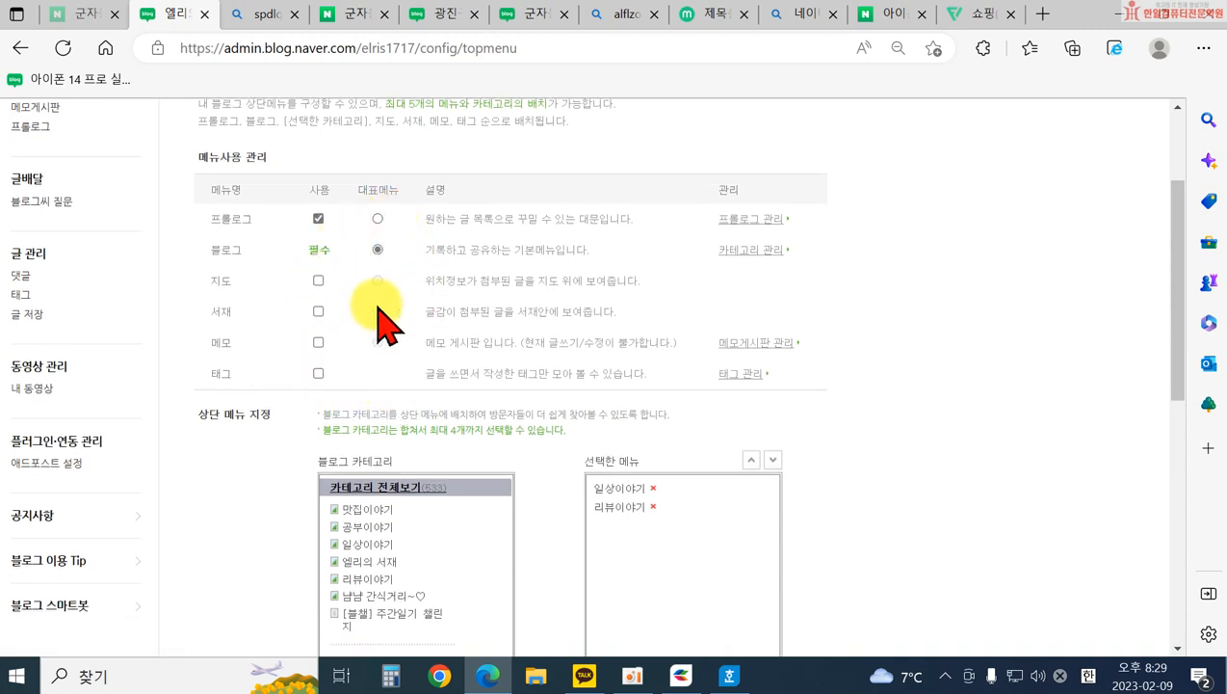
click(743, 229)
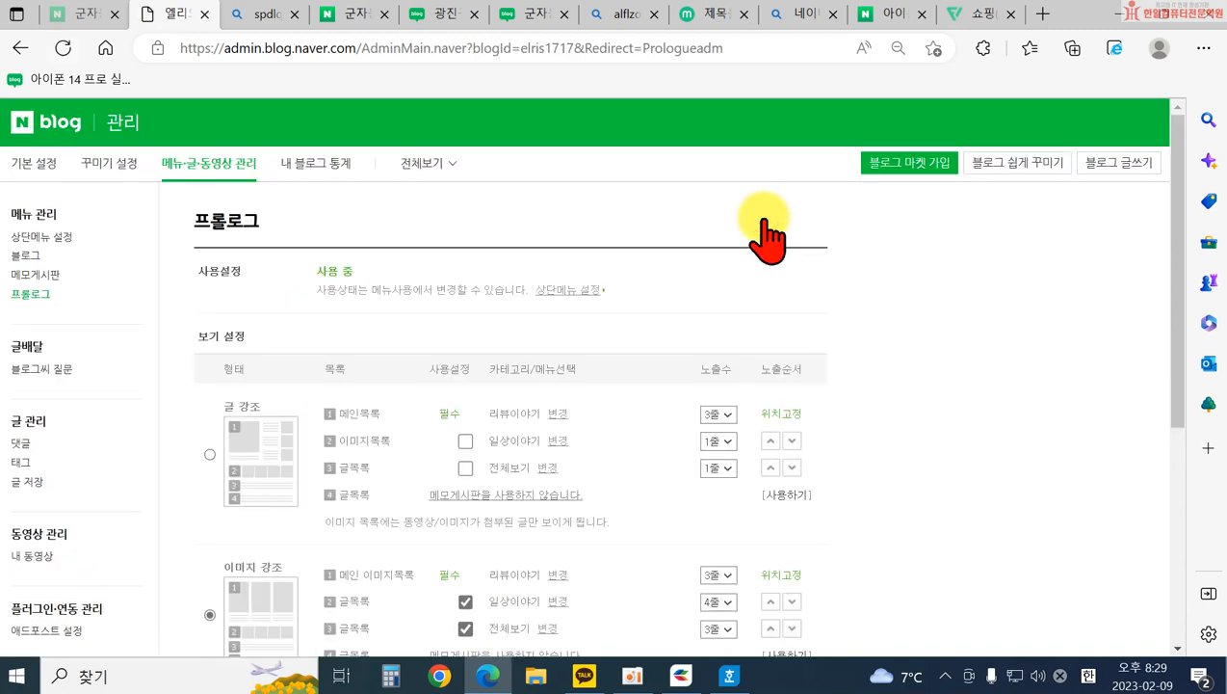
- Review the 프롤로그 보기 설정 and the selectable categories for the 이미지 강조 main image list, leaving the selection as is
scroll(675, 337, down, 3)
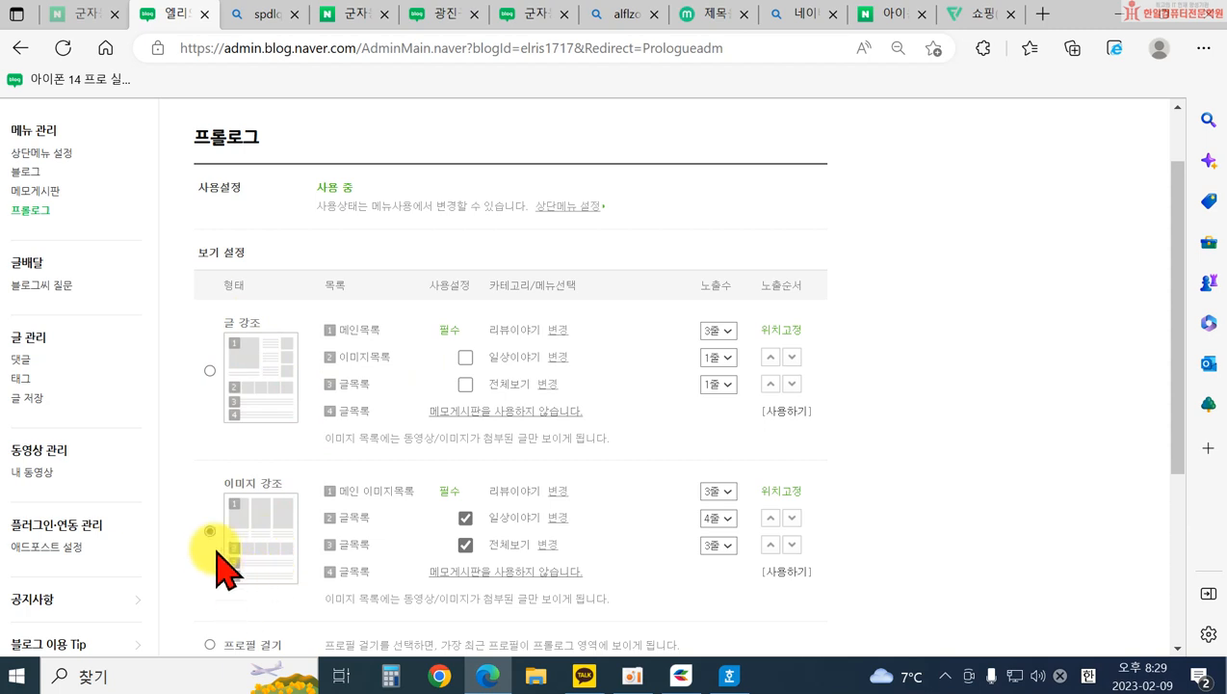
click(557, 492)
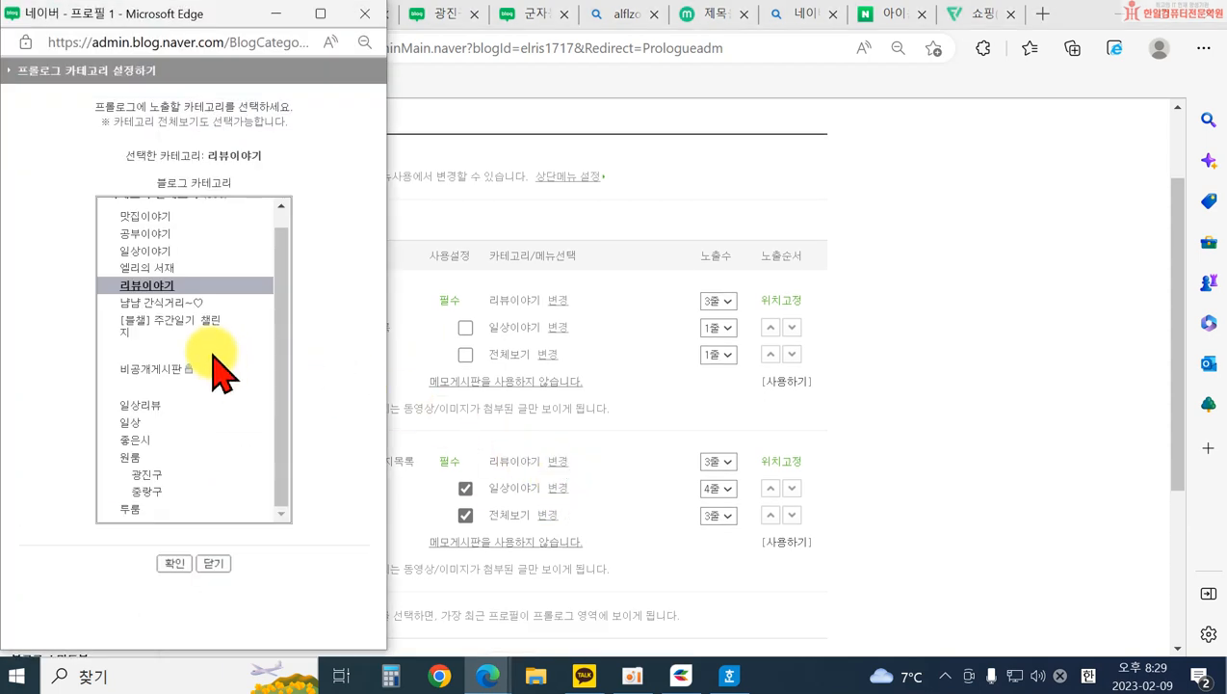
scroll(198, 279, up, 1)
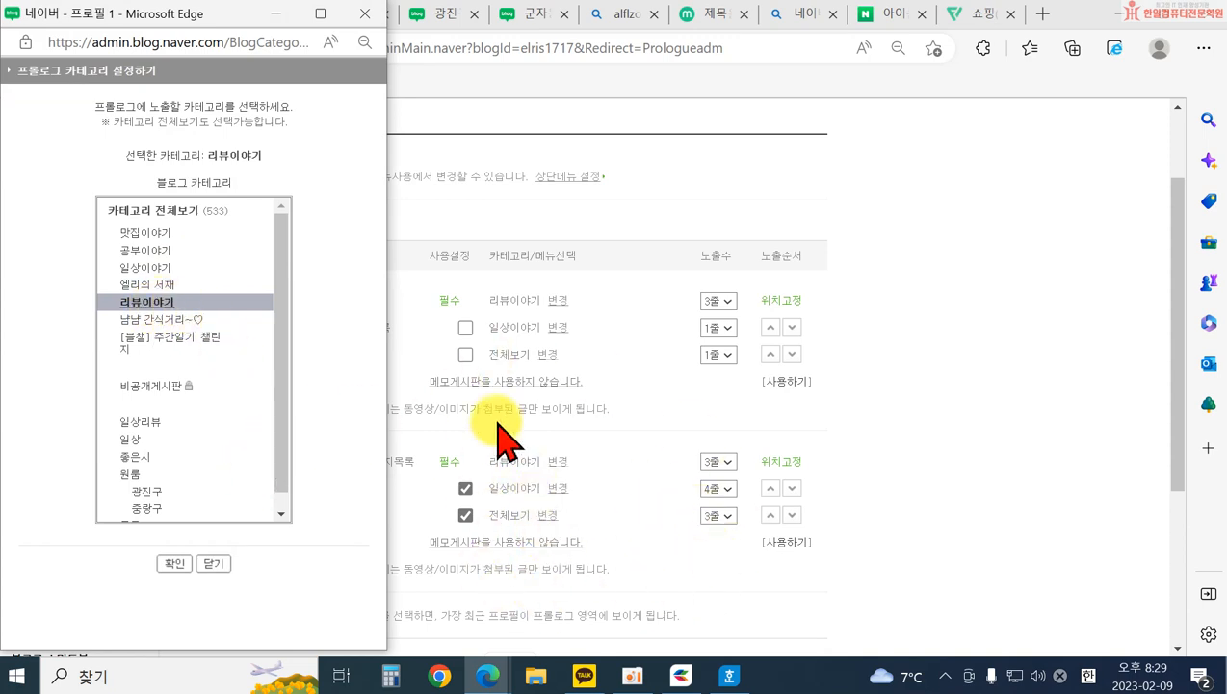
click(366, 20)
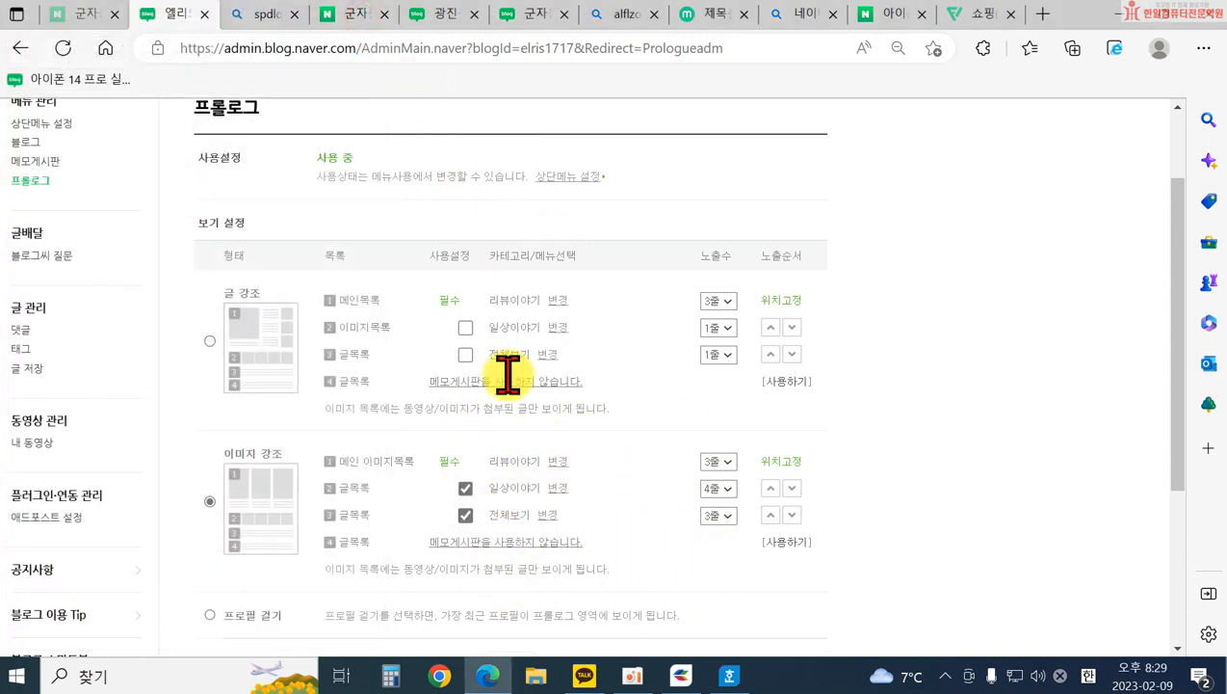
scroll(520, 356, up, 1)
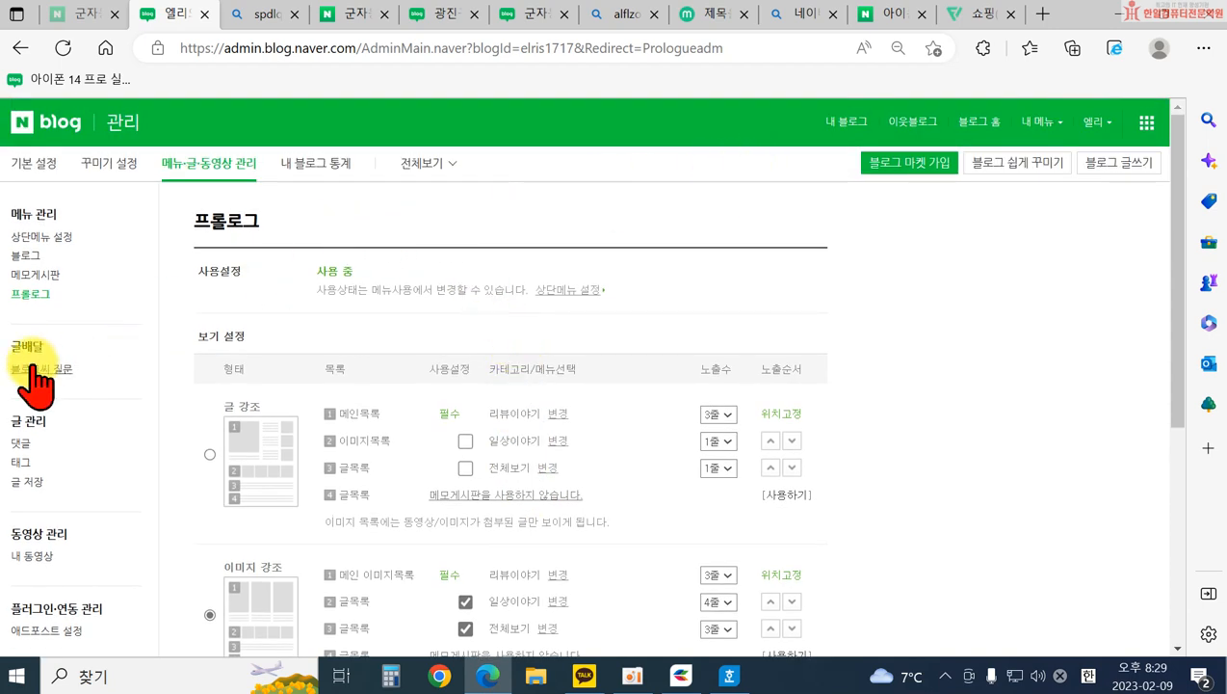
- Go to the 블로그 category management page and delete the 투룸 category
click(27, 260)
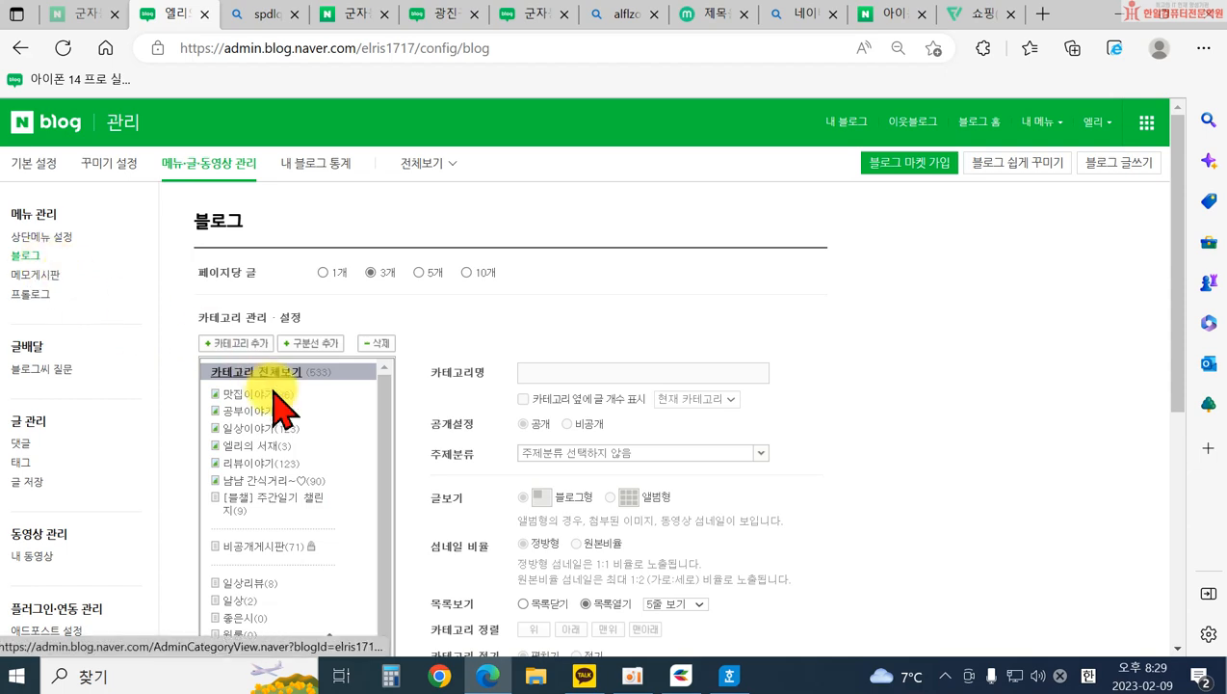
scroll(289, 482, down, 3)
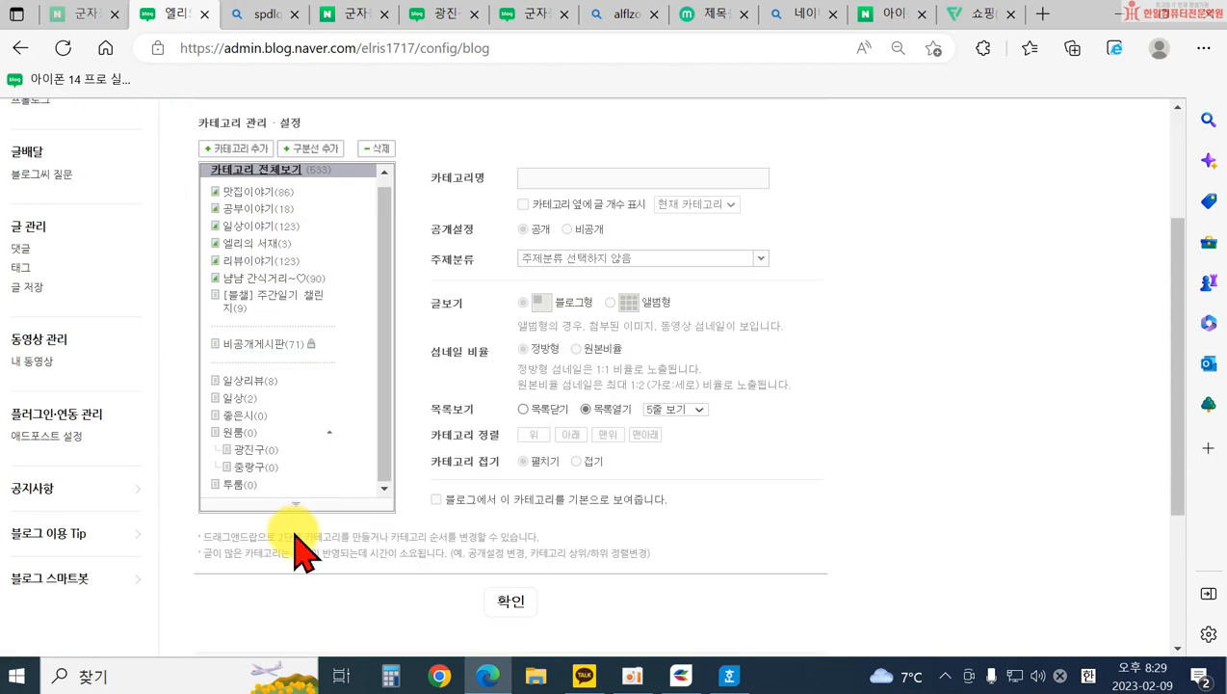
click(236, 427)
scroll(385, 260, up, 1)
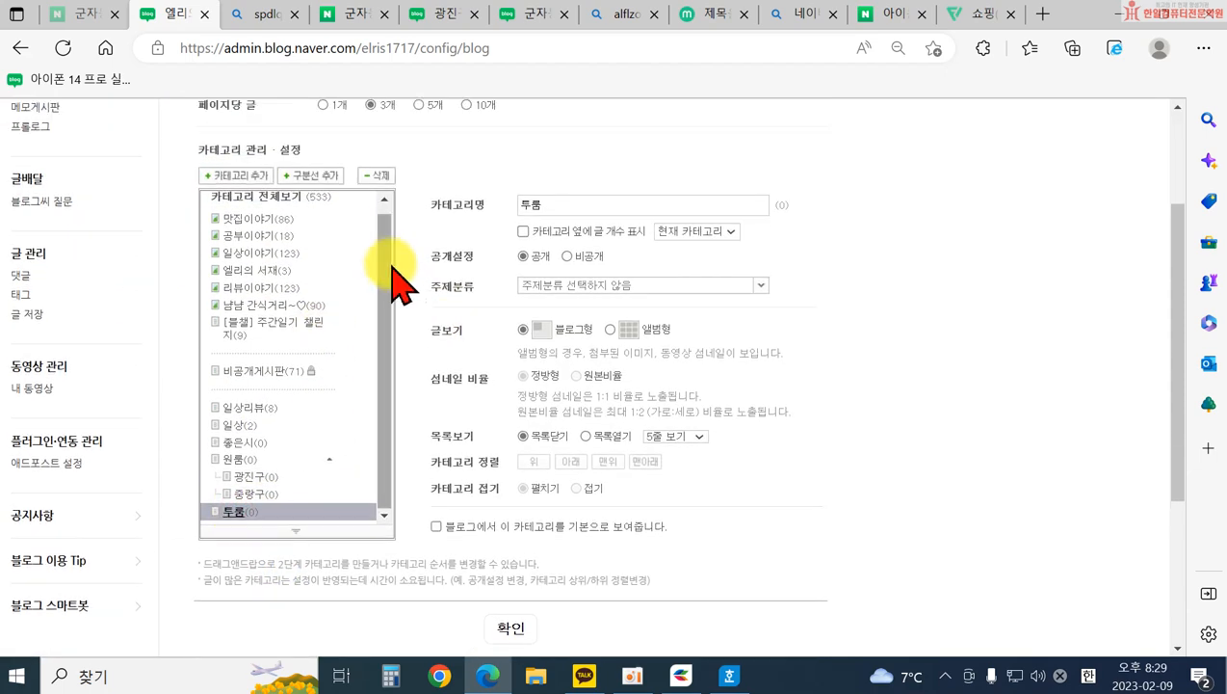
click(366, 178)
click(472, 372)
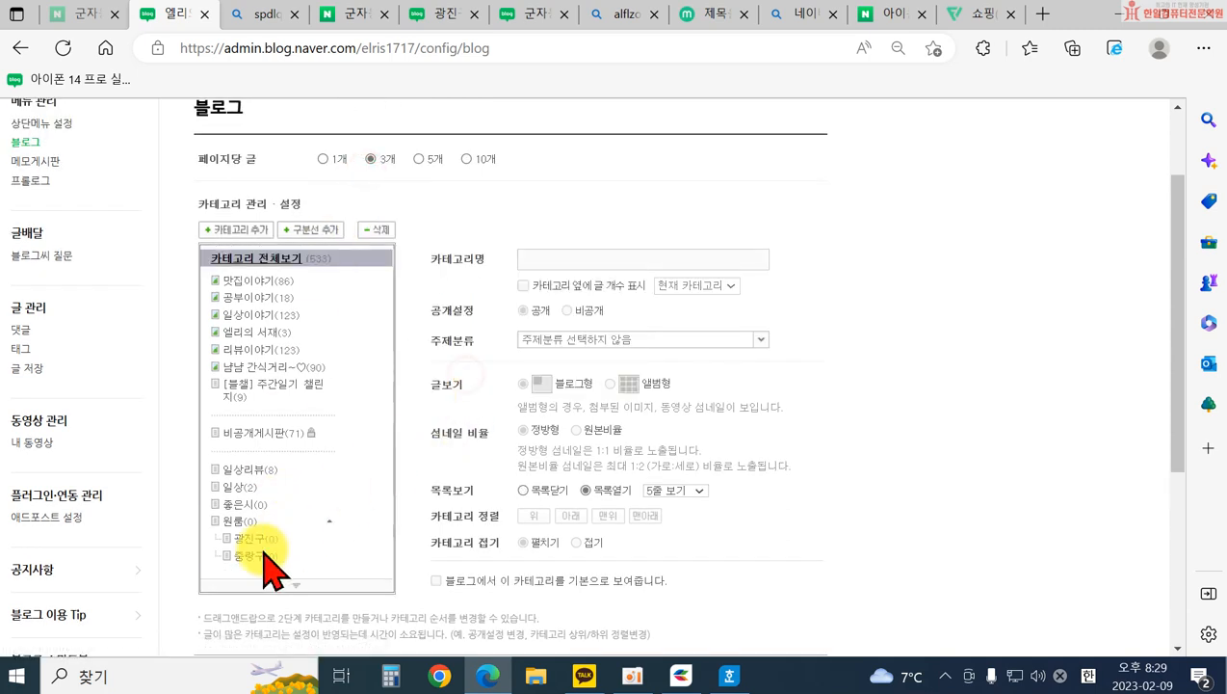
- Delete the 중랑구 and 광진구 subcategories under 원룸
click(378, 231)
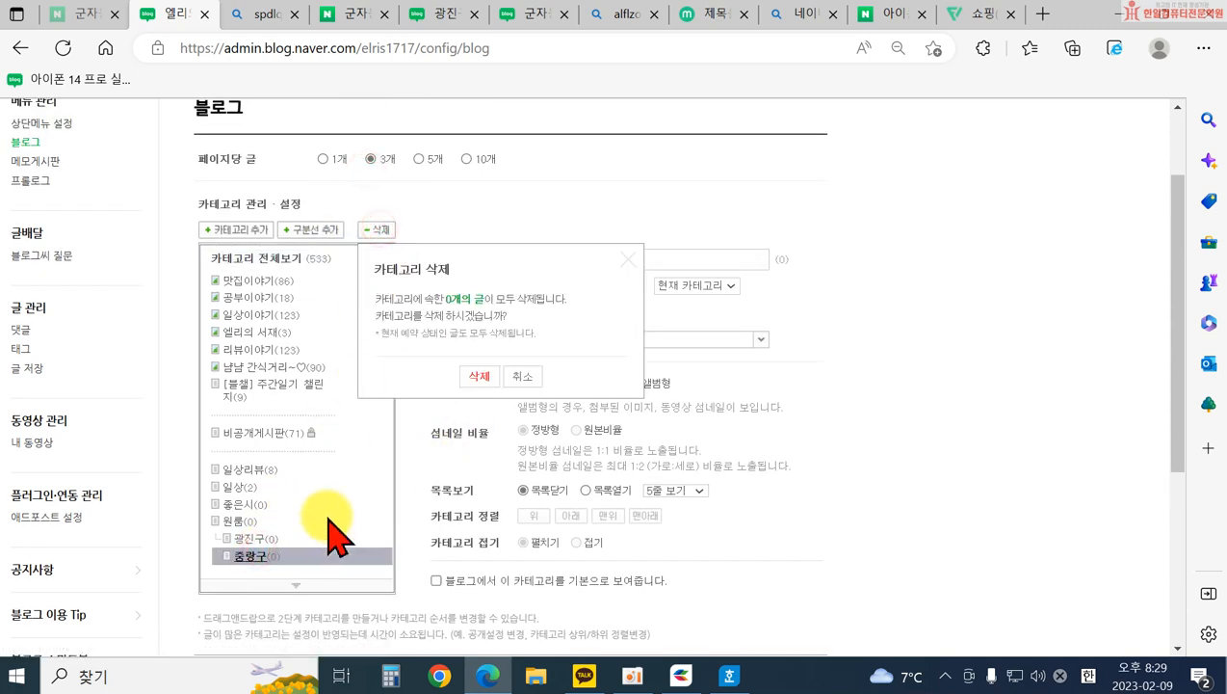
click(471, 375)
click(271, 541)
click(375, 230)
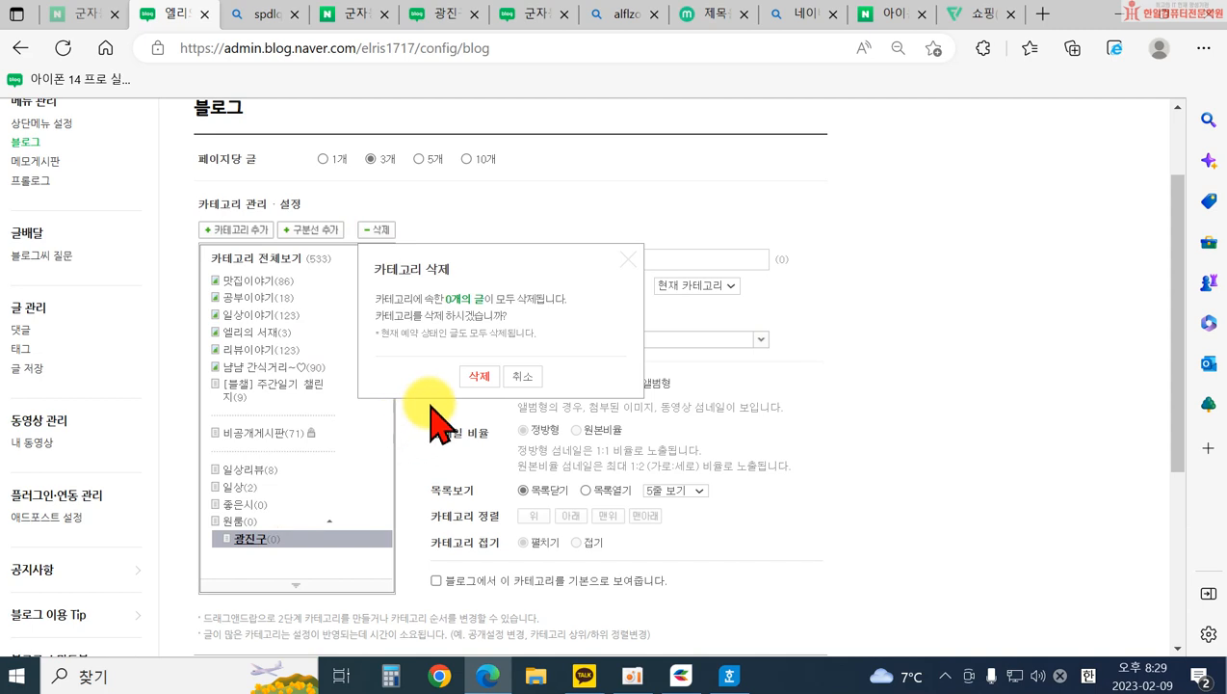
click(472, 380)
- Delete the 원룸 and 좋은시 categories from the blog's category list
click(236, 521)
click(377, 231)
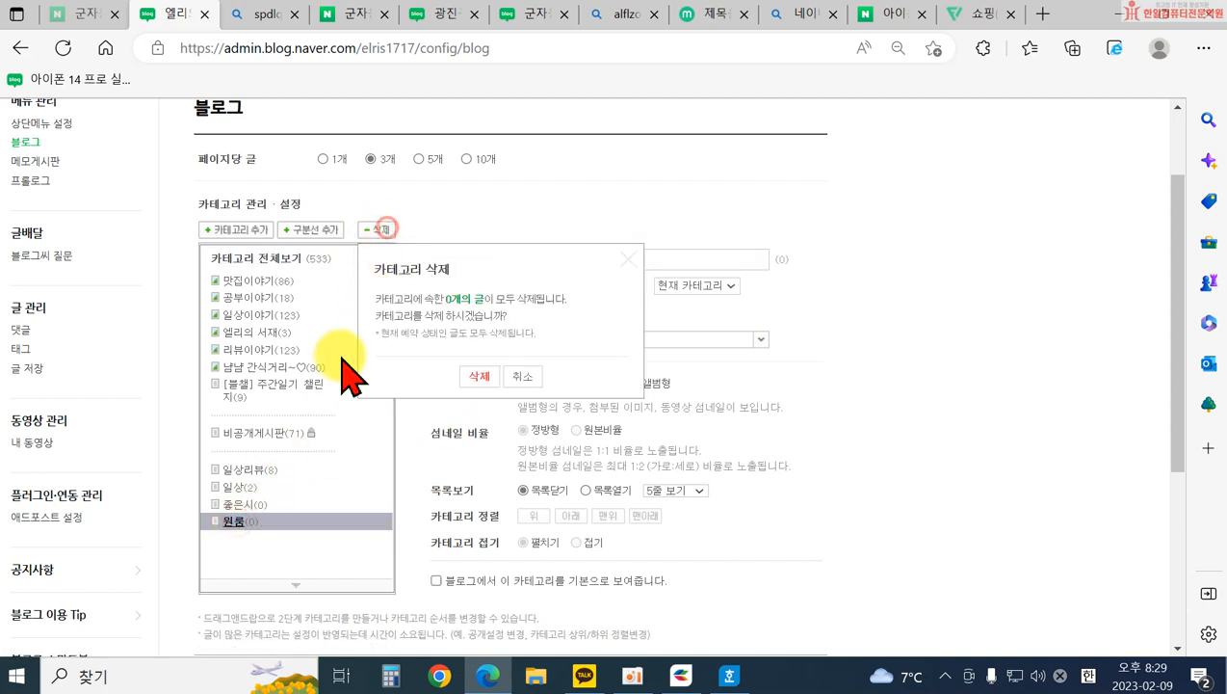
click(475, 383)
click(246, 504)
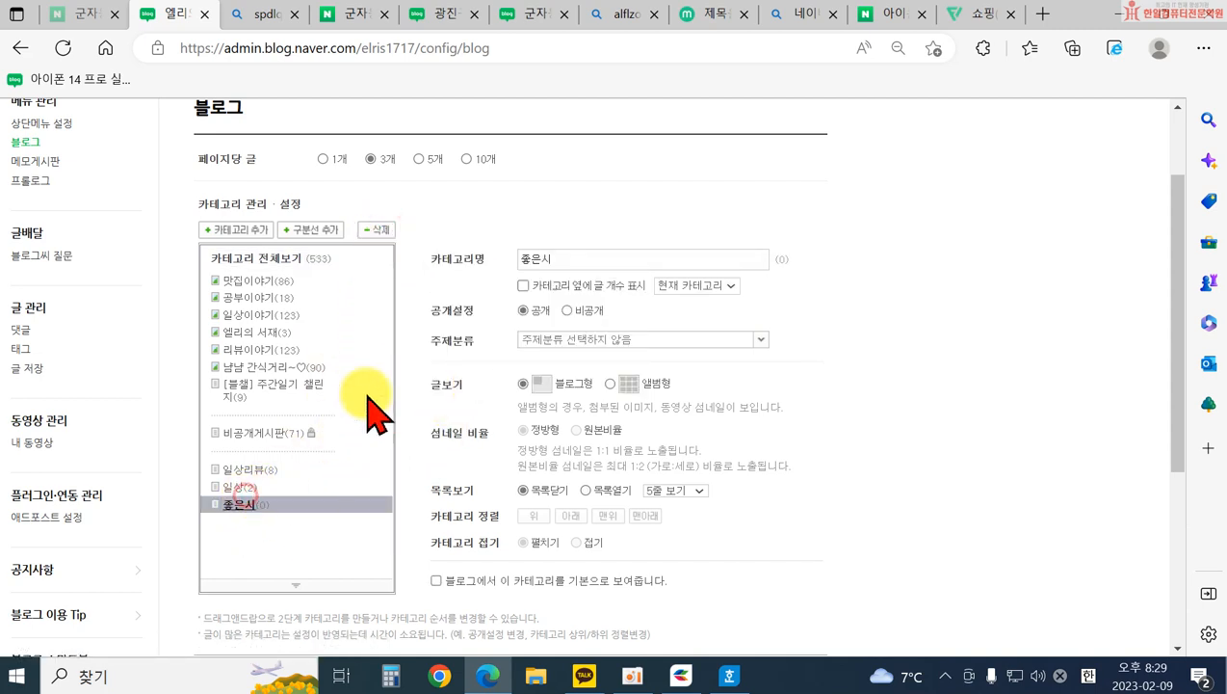
click(376, 230)
click(479, 376)
- Delete the 일상 and 일상리뷰 categories together with their posts
click(236, 489)
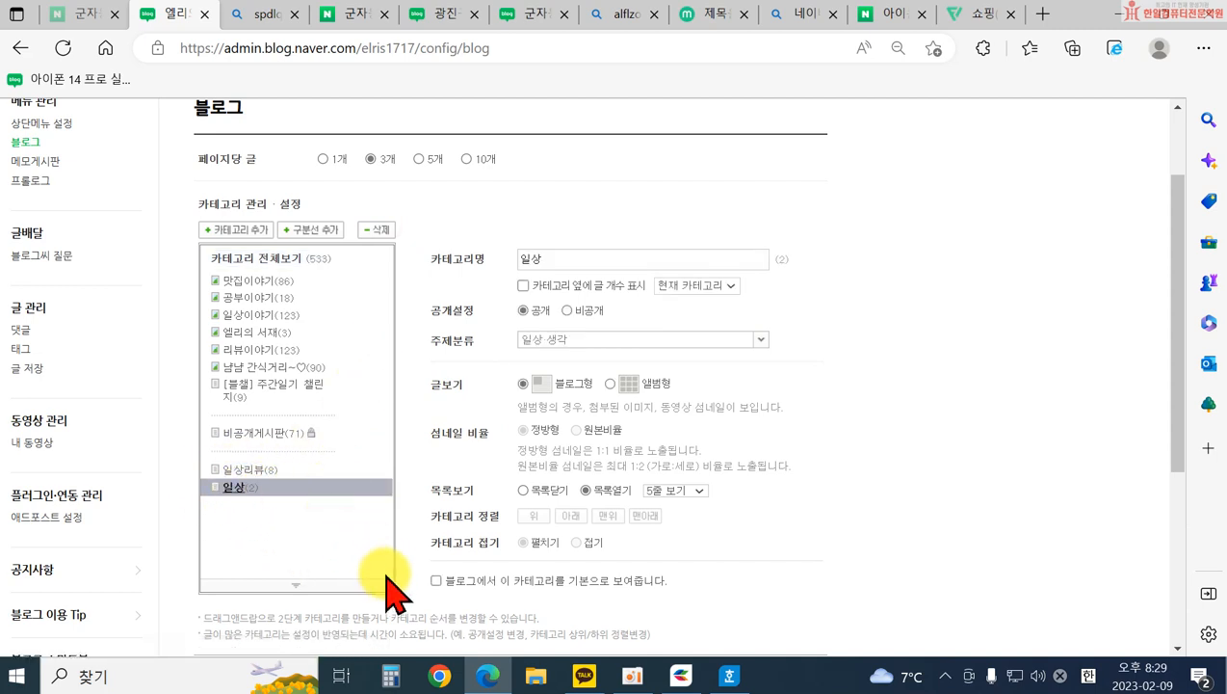
click(379, 231)
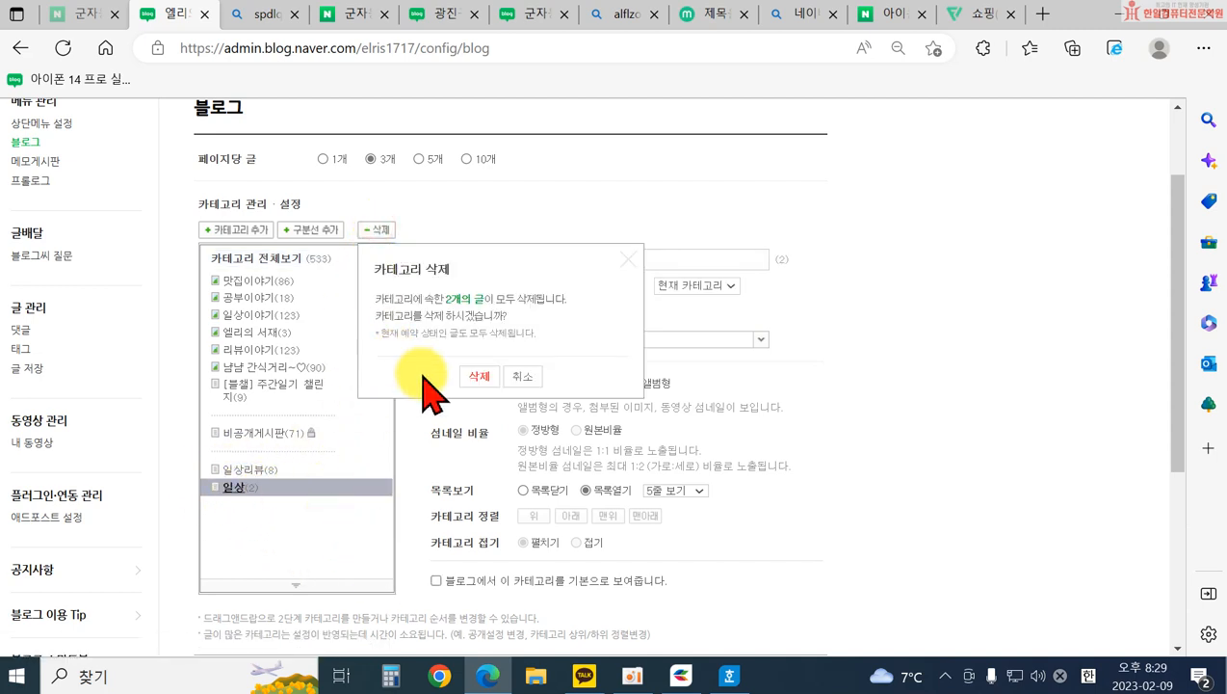
click(479, 377)
click(249, 470)
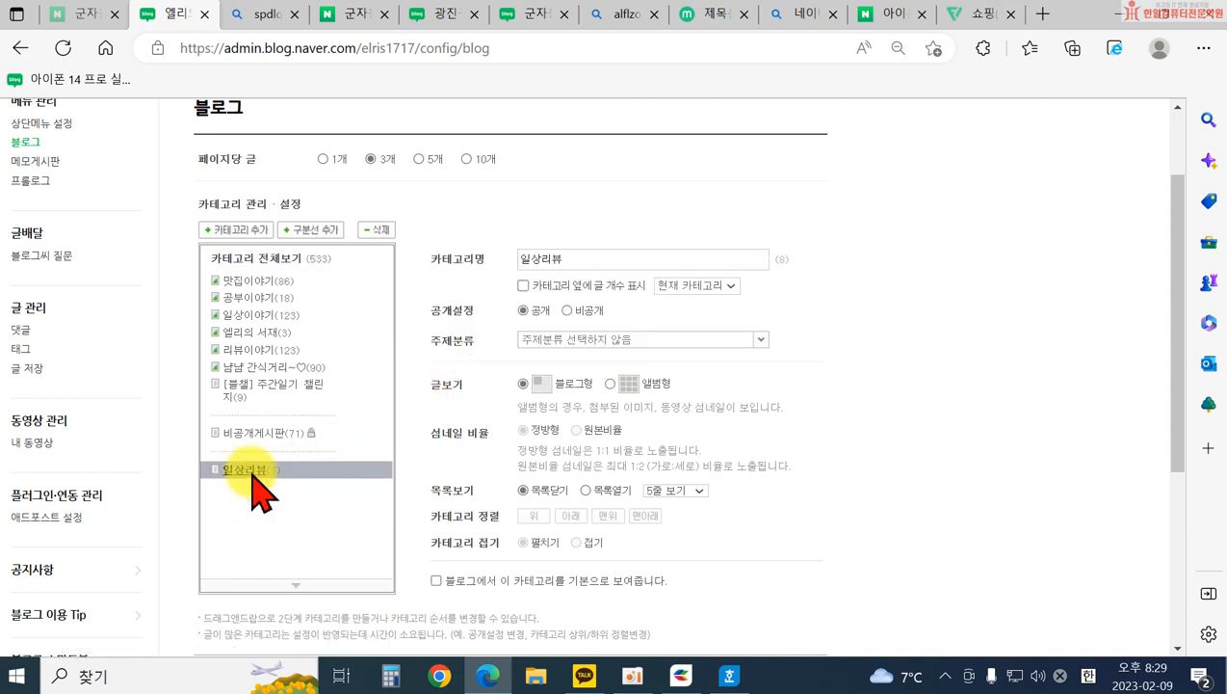
click(378, 231)
click(479, 378)
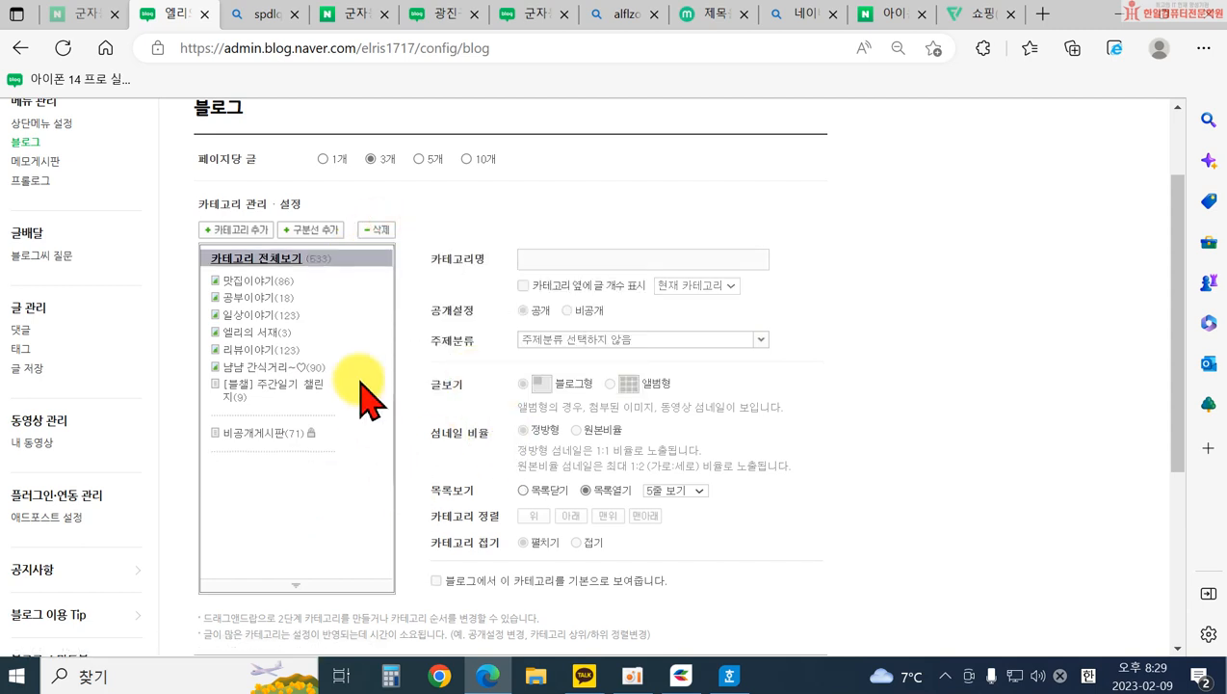
- Add a new category named 일상리뷰 at the end of the category list
click(234, 249)
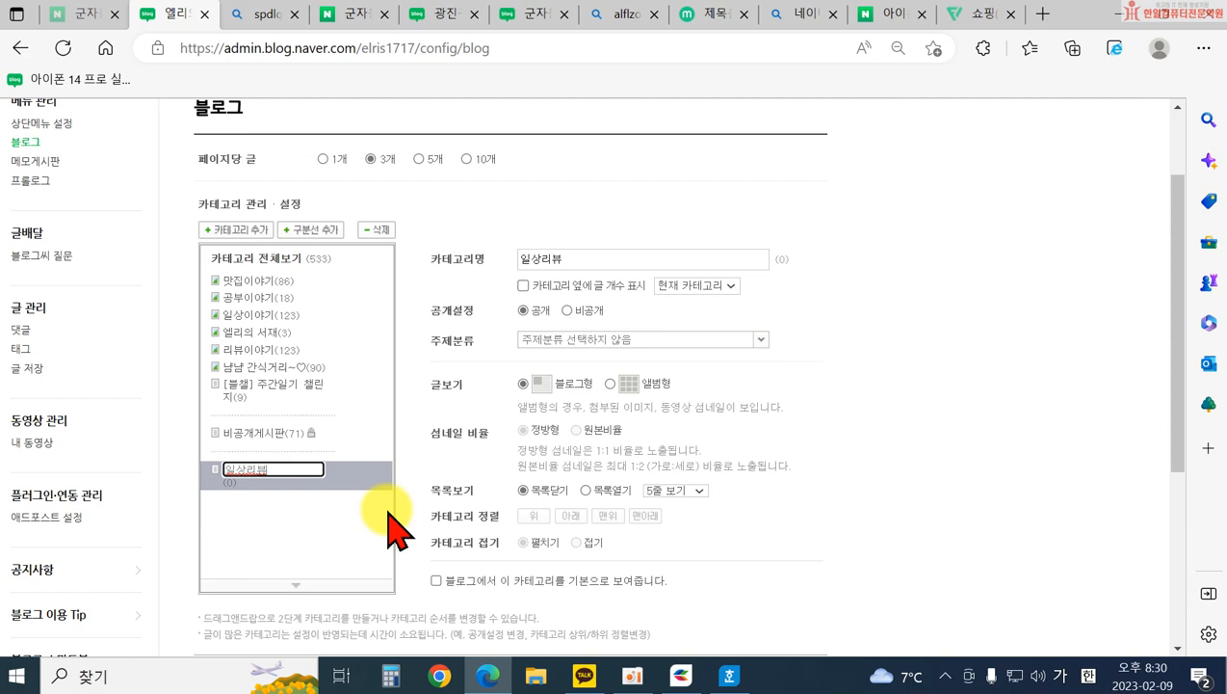
key(Return)
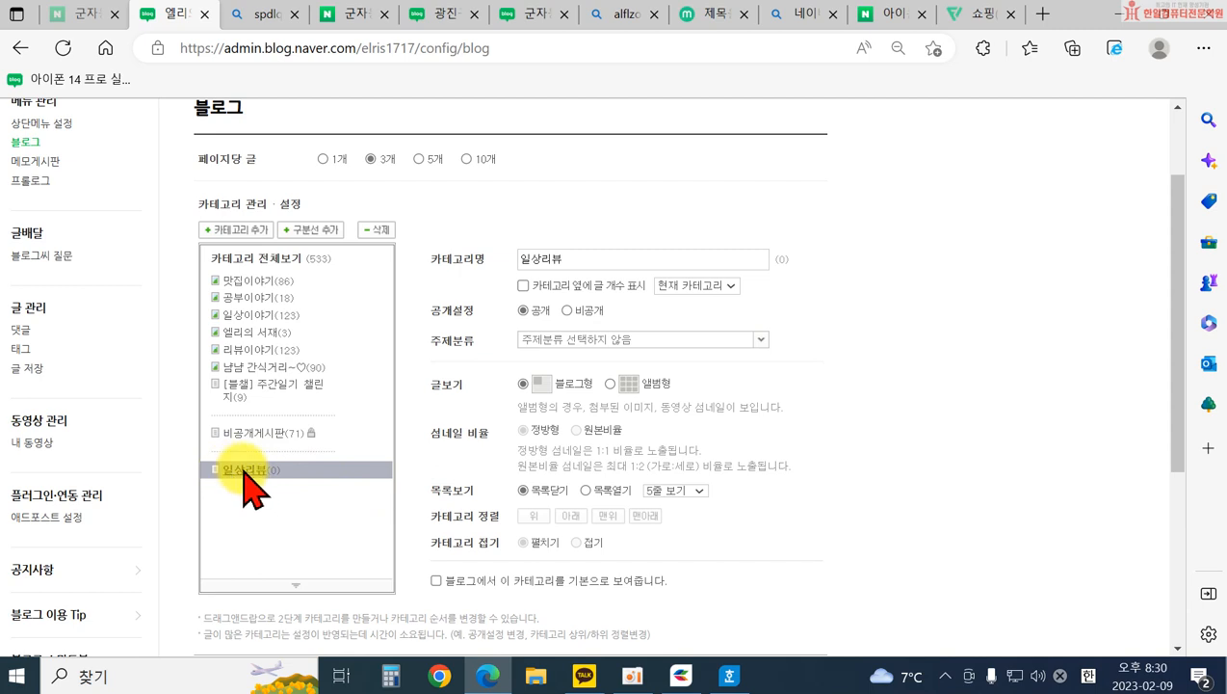
- Try adding a 게시판 subcategory under 일상리뷰 and delete it again
click(236, 229)
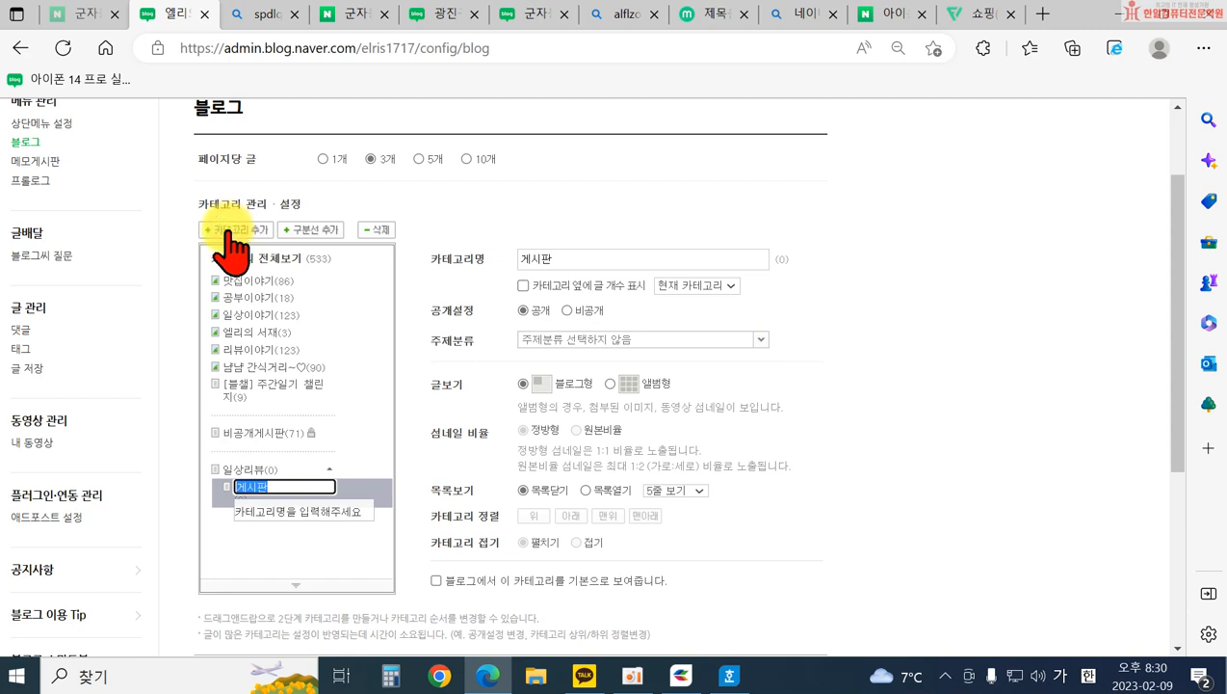
click(263, 509)
click(255, 488)
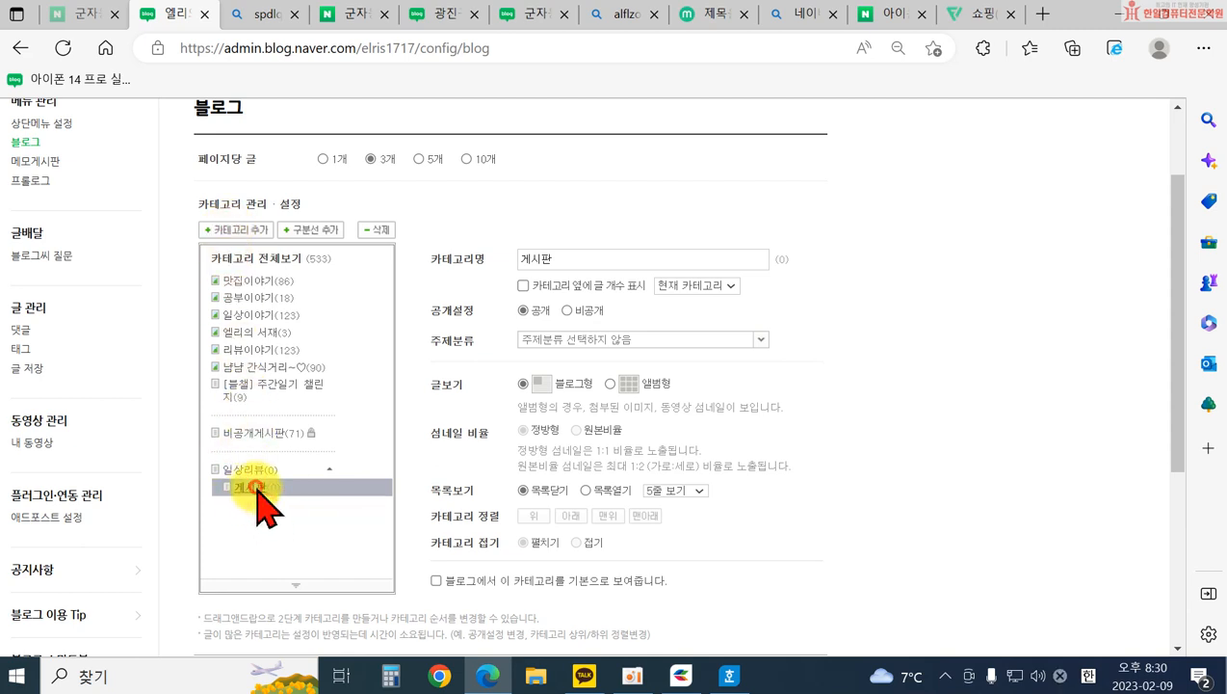
click(221, 491)
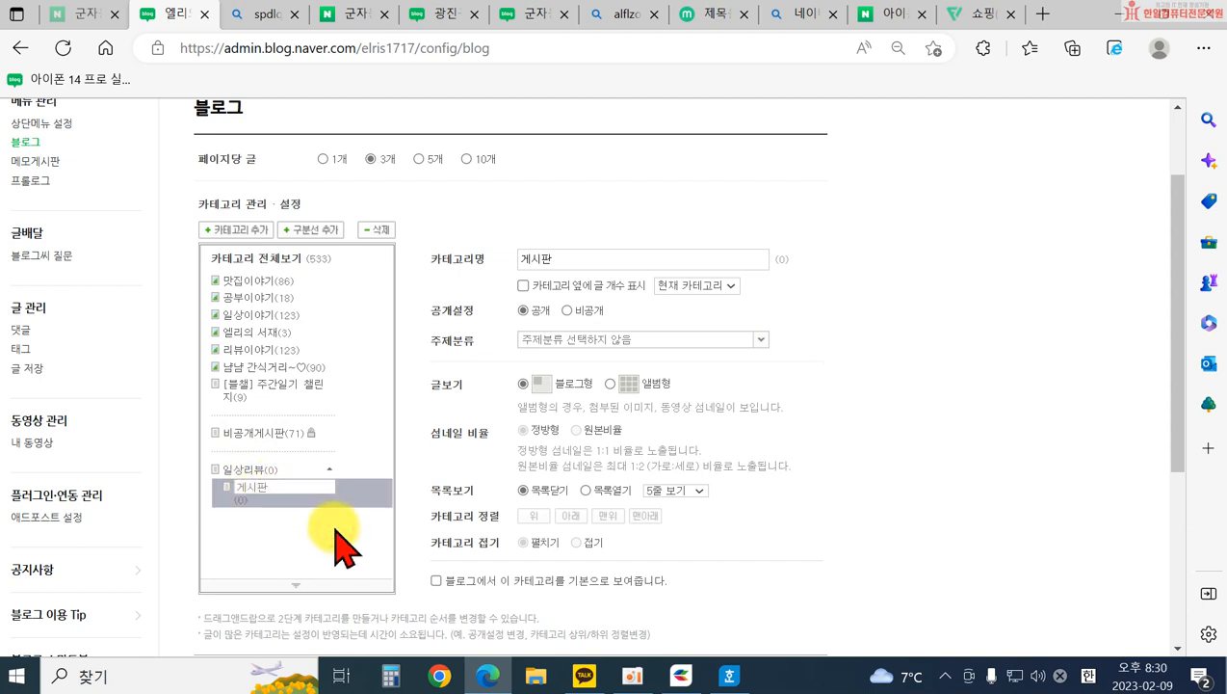
click(384, 231)
click(479, 376)
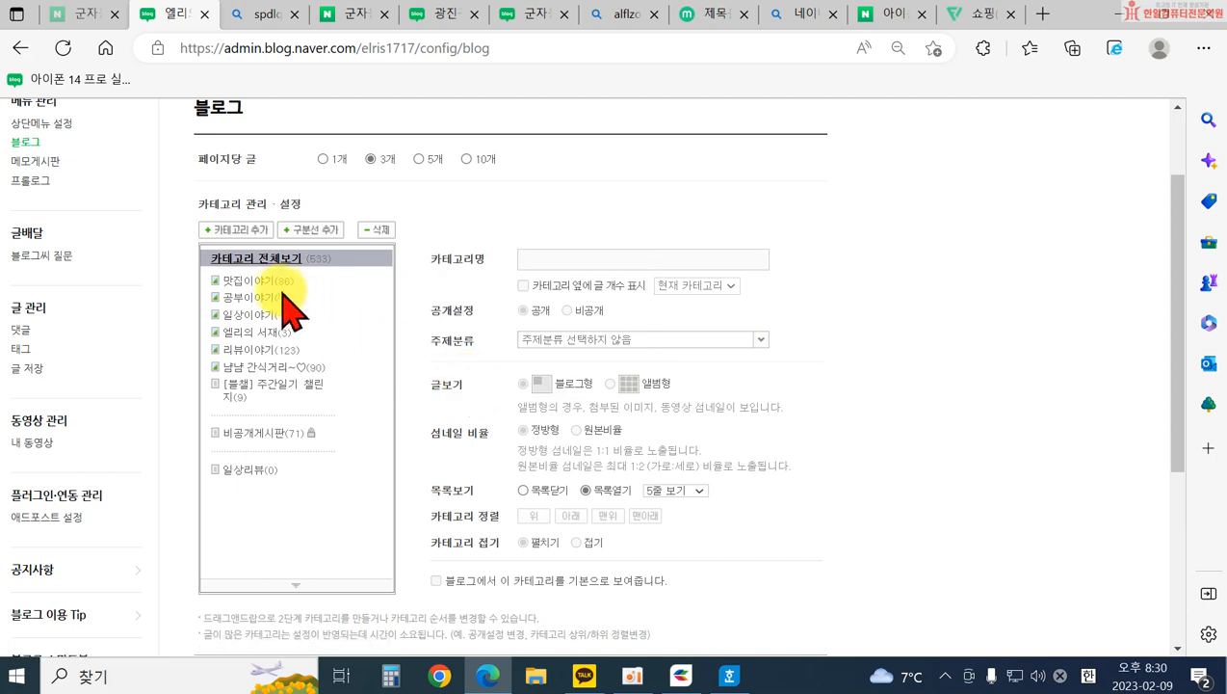
- Add a top-level category named 건강이야기 below 일상리뷰
click(243, 234)
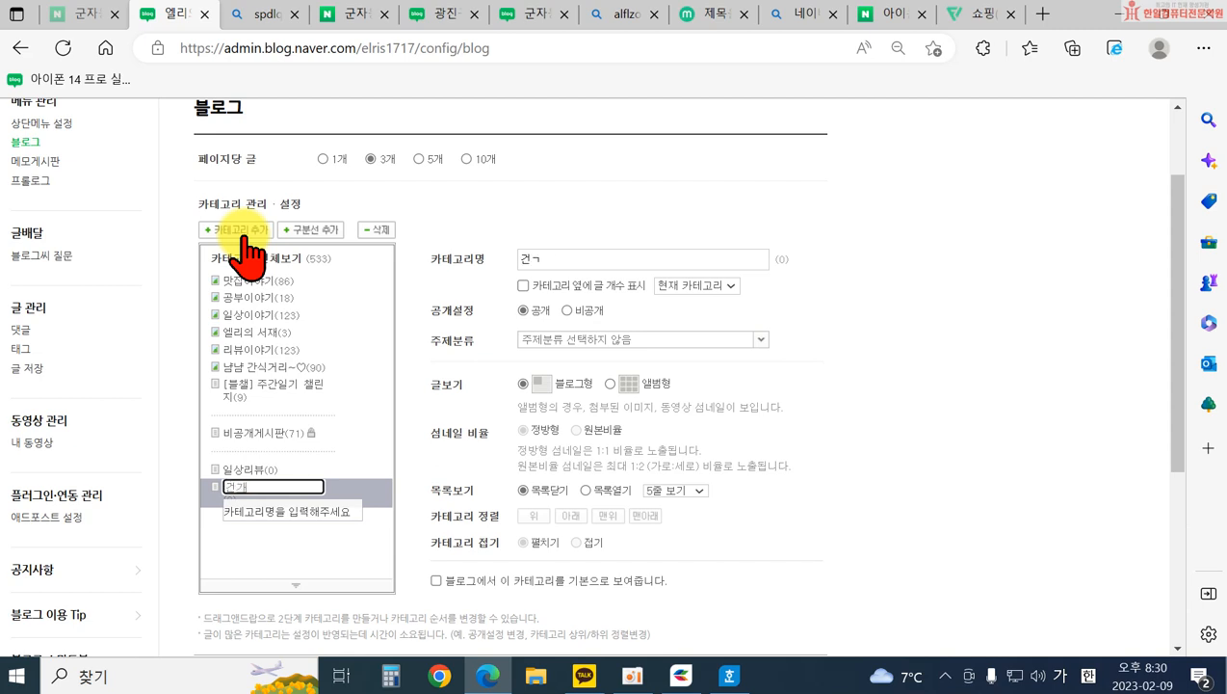
key(Return)
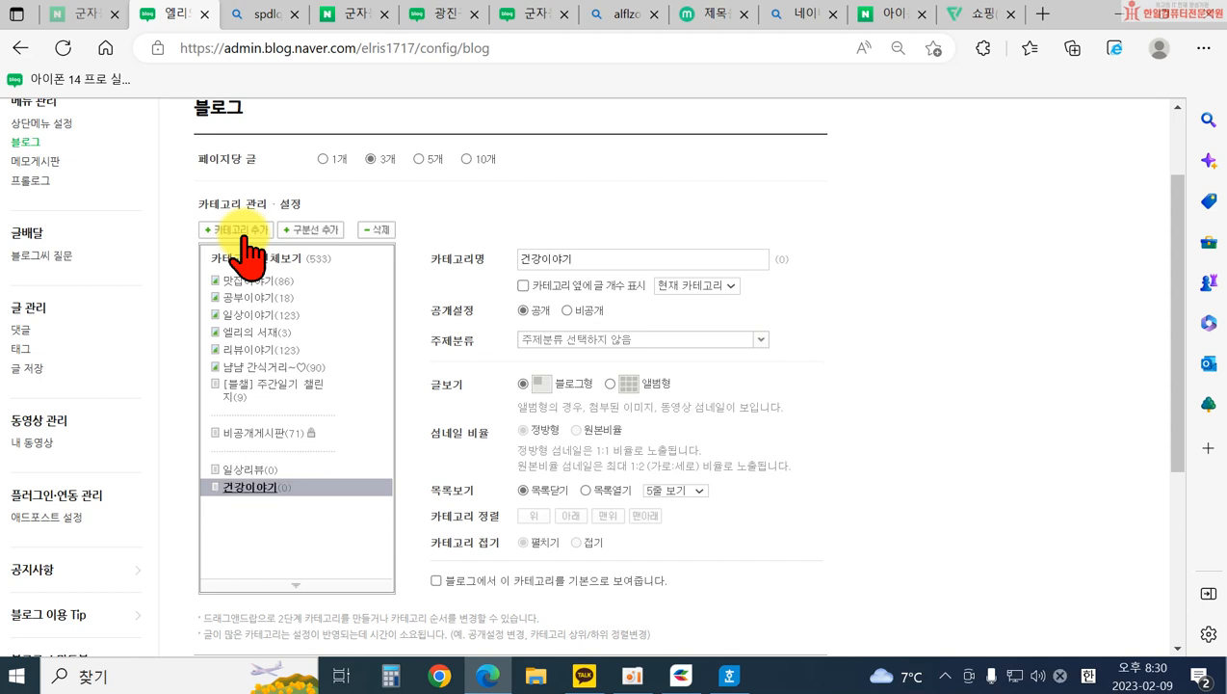
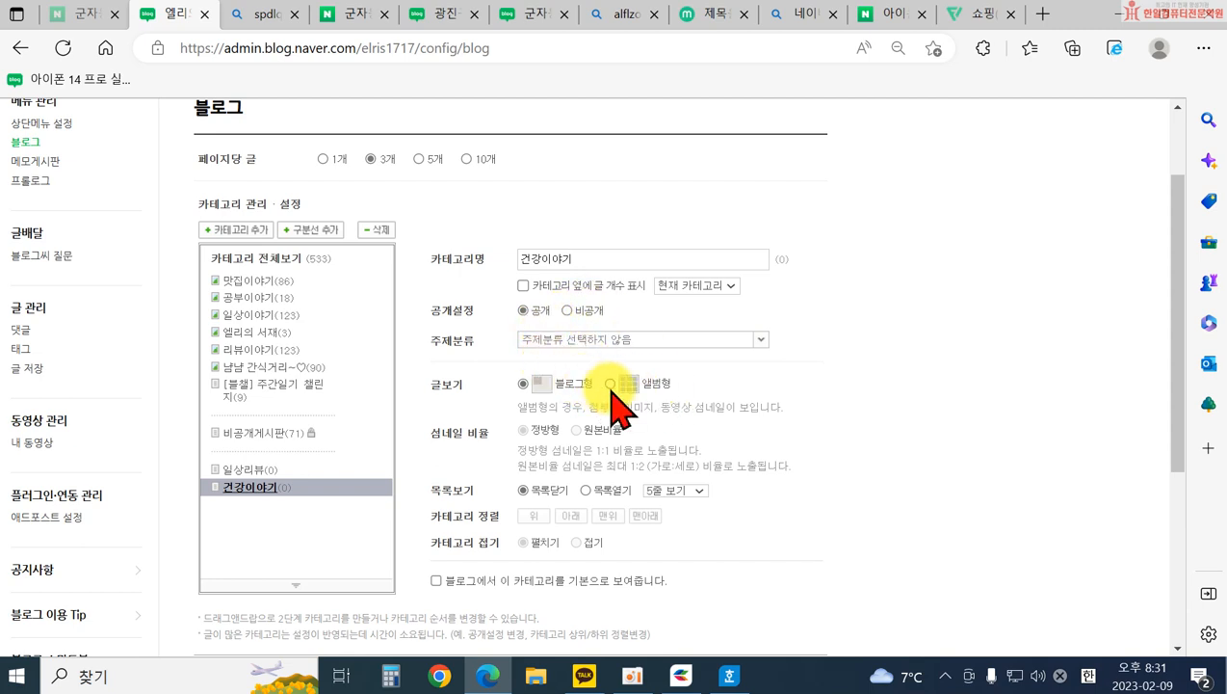
- Check the 주제분류 setting of the 일상리뷰 category and save the category changes
click(268, 469)
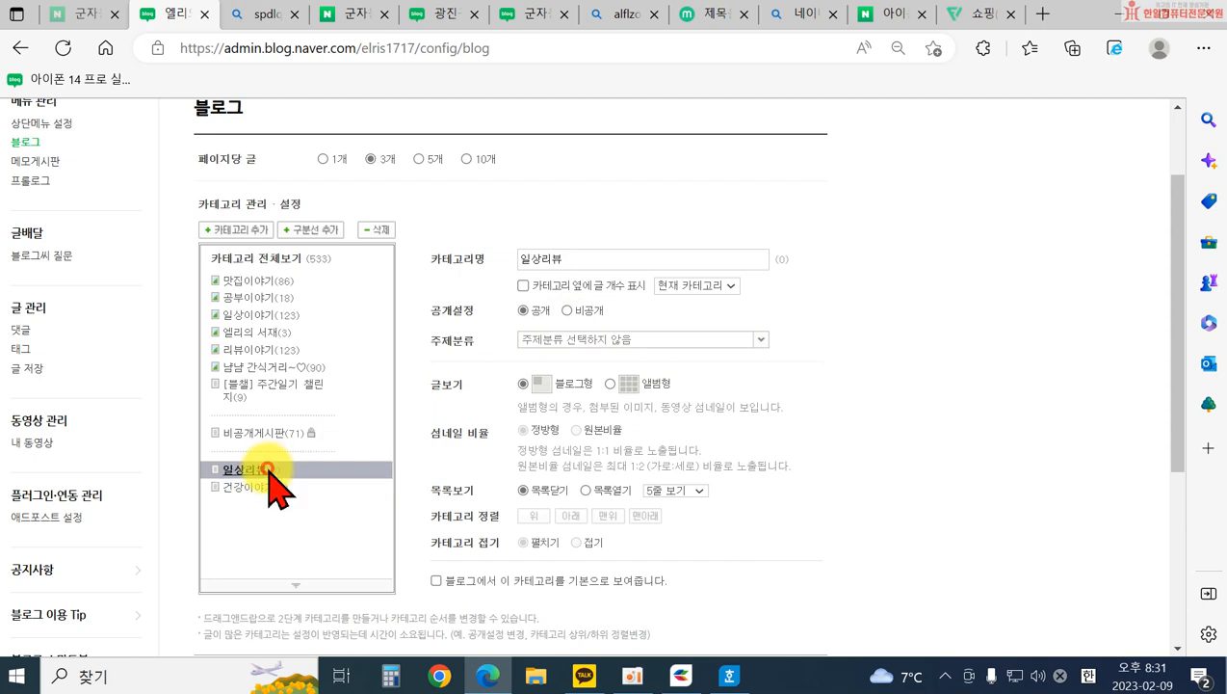
click(557, 343)
click(557, 345)
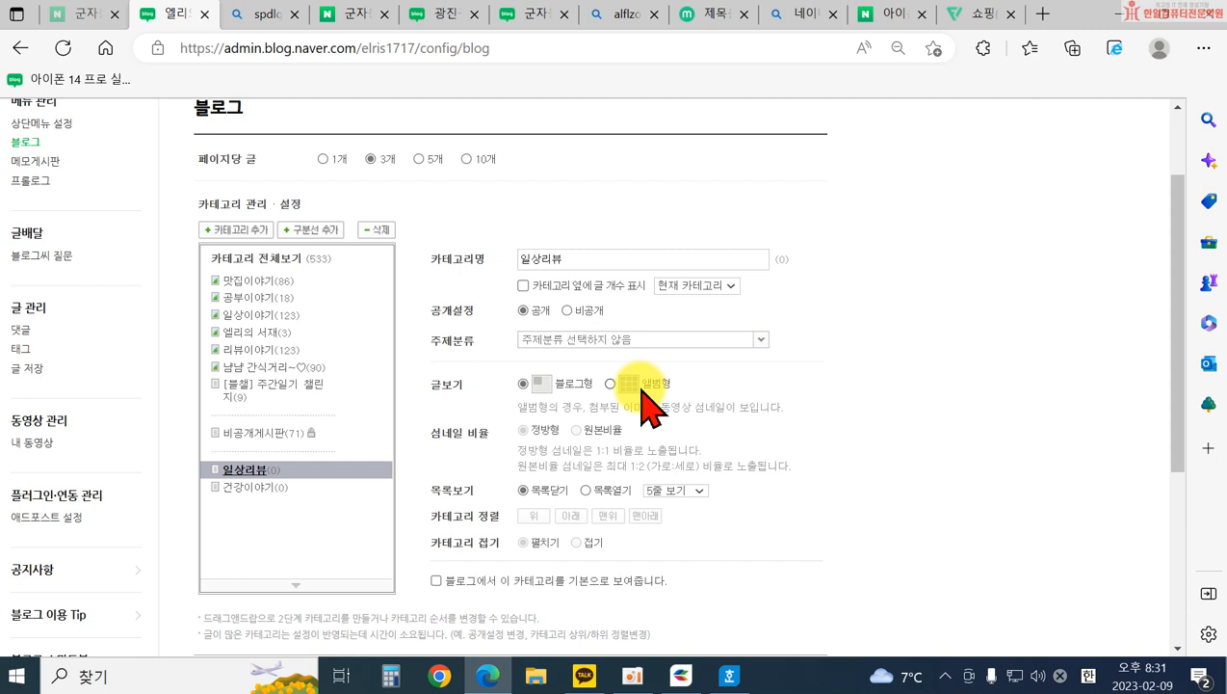
scroll(563, 461, down, 1)
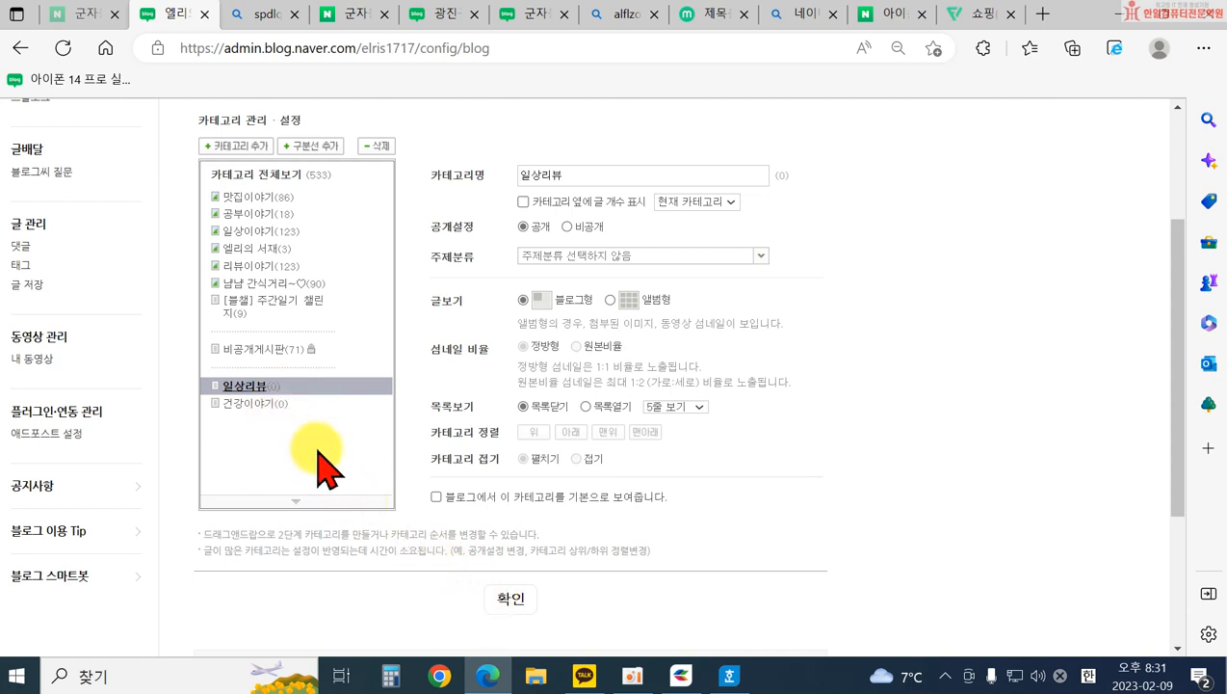
click(514, 600)
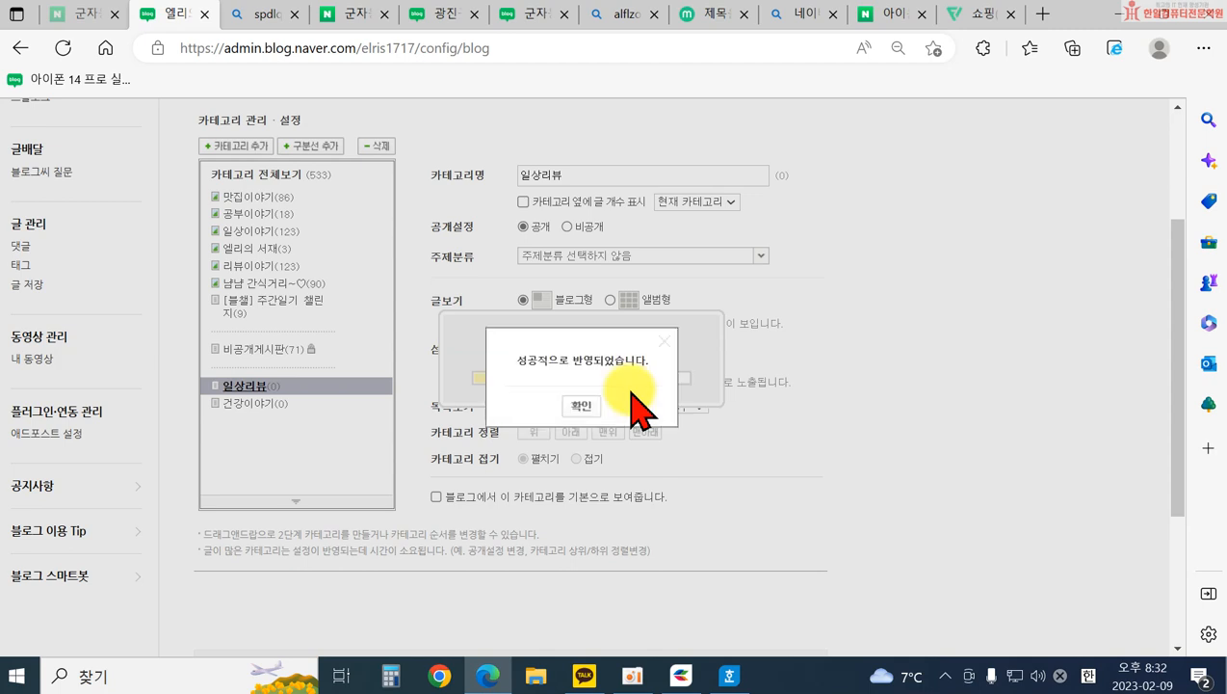
click(583, 404)
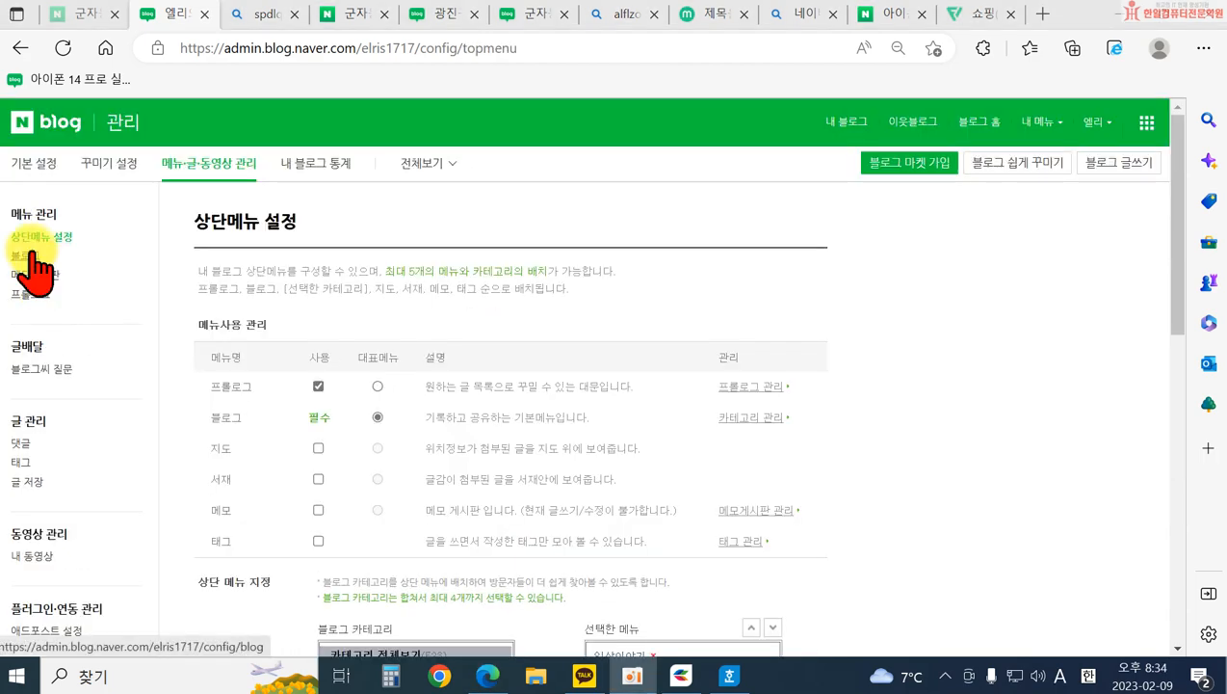
- Remove 리뷰이야기 and 일상이야기 from the 선택한 메뉴 list in the 상단 메뉴 지정 settings
scroll(342, 414, down, 3)
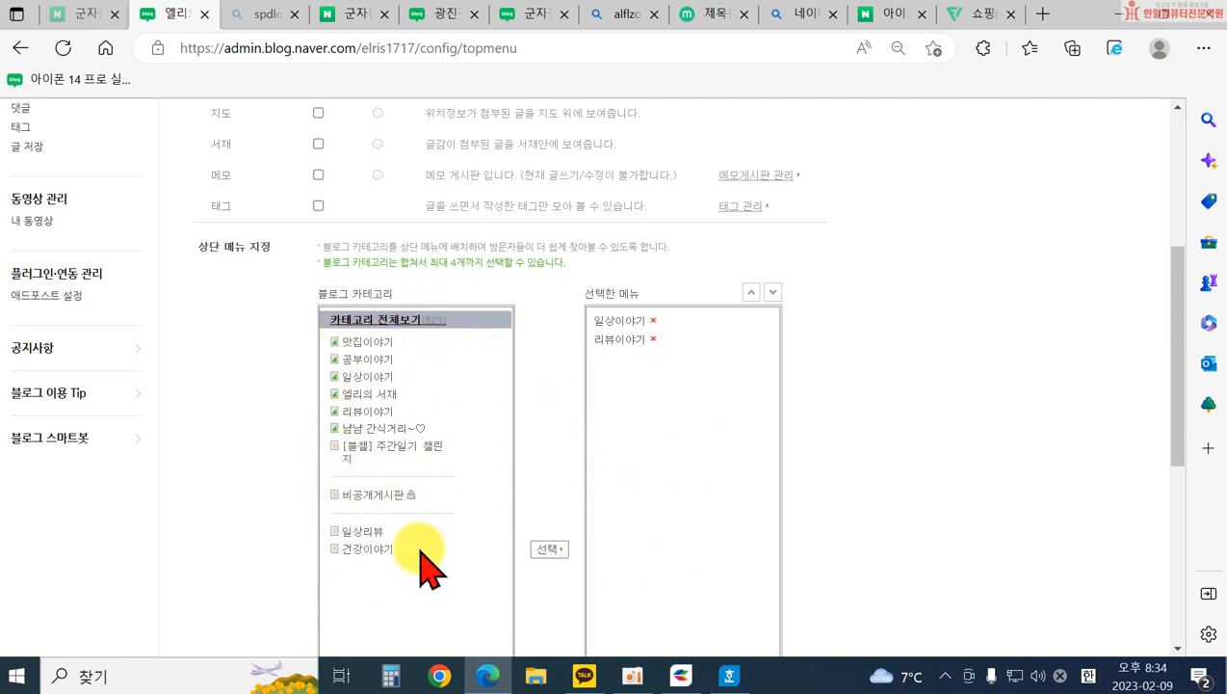
click(653, 338)
click(653, 320)
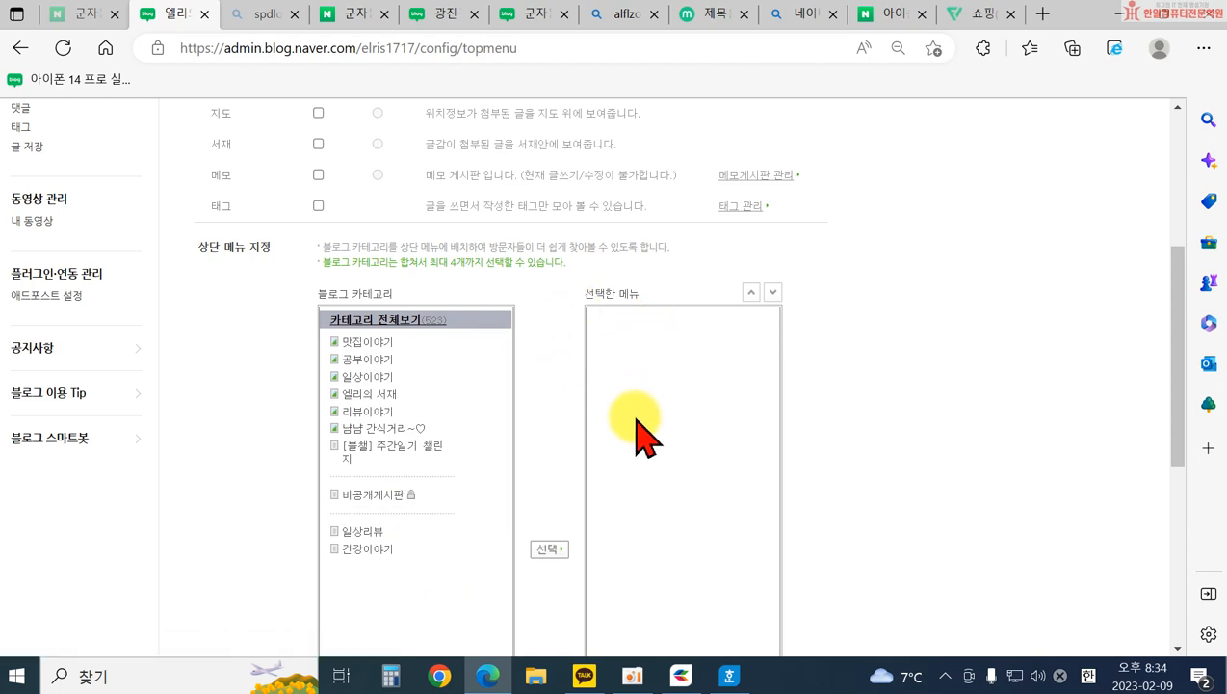
scroll(636, 425, up, 3)
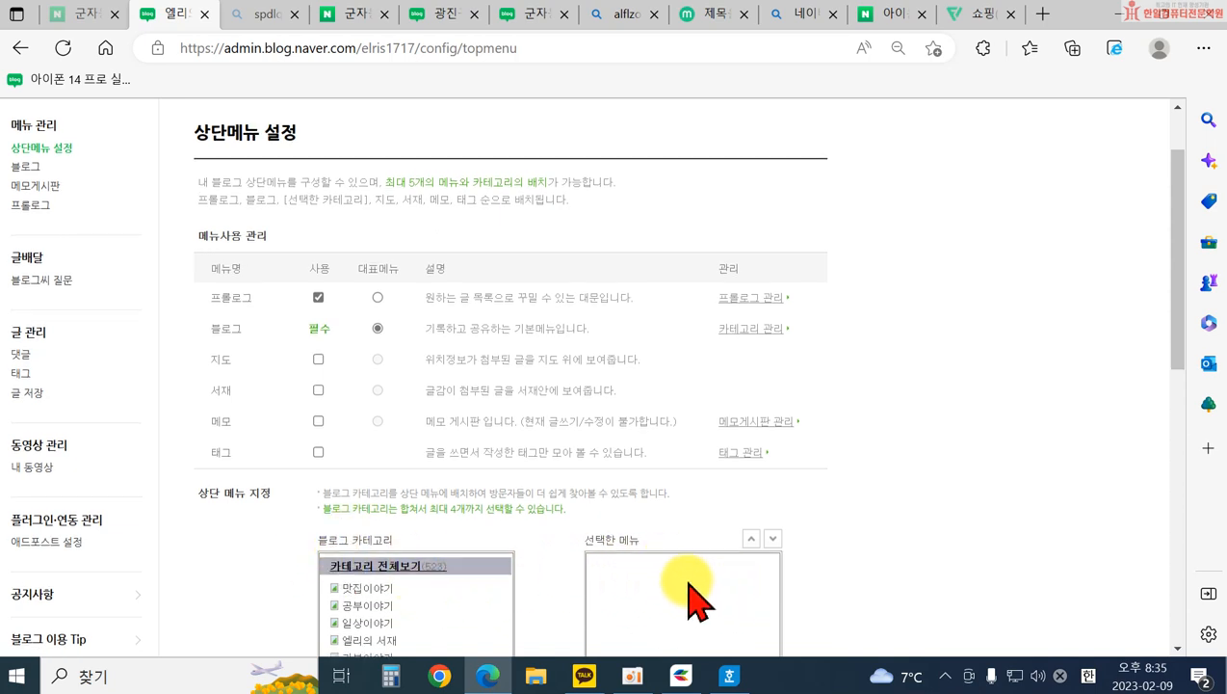
scroll(578, 587, down, 1)
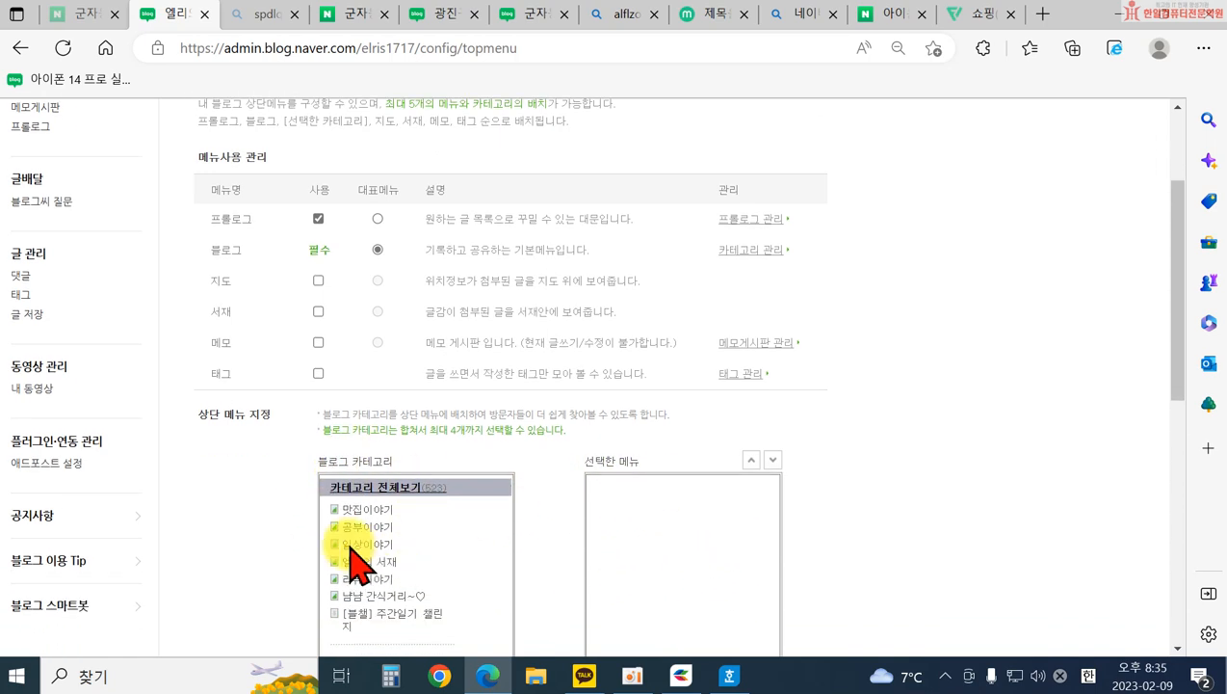
- Add the 맛집이야기, 공부이야기 and 일상이야기 categories to the 선택한 메뉴 list in the 상단 메뉴 지정 settings
click(357, 509)
scroll(575, 561, down, 2)
click(535, 551)
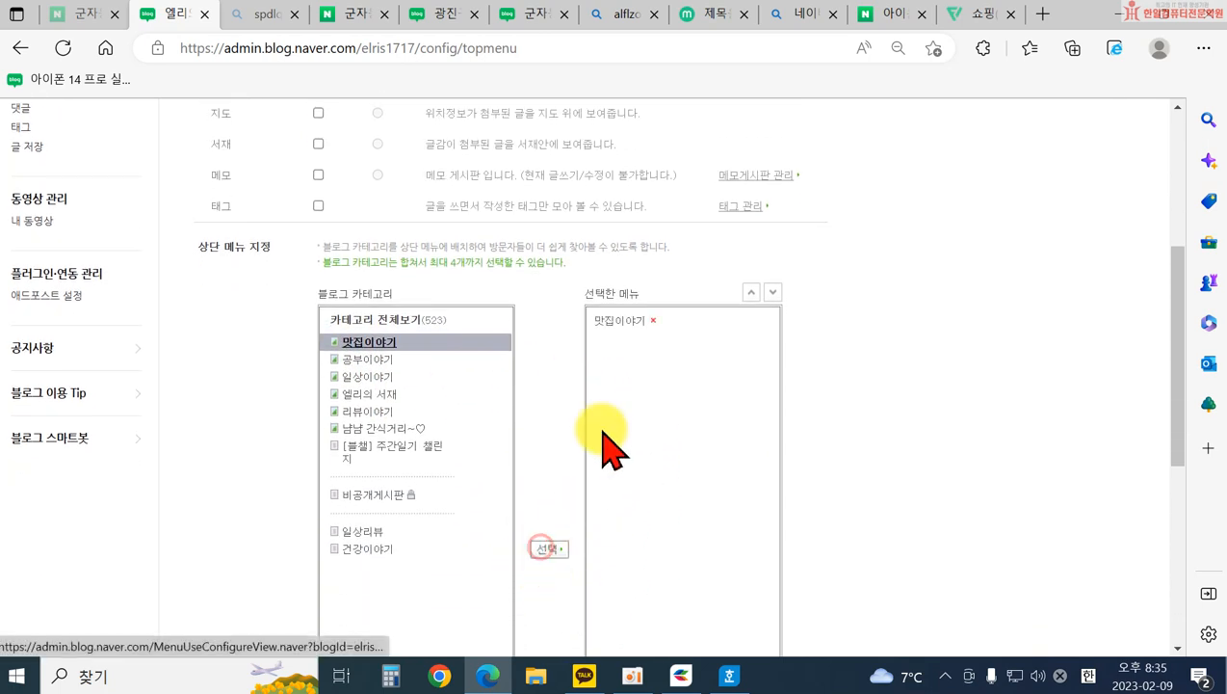
click(368, 358)
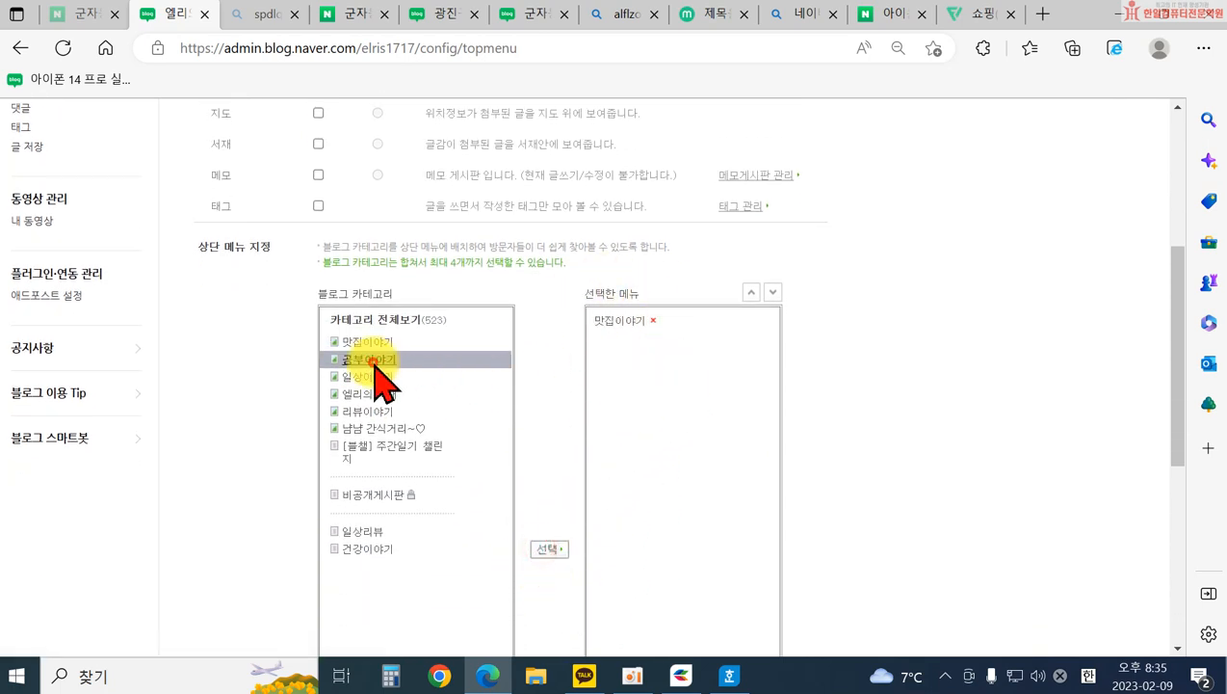
click(549, 545)
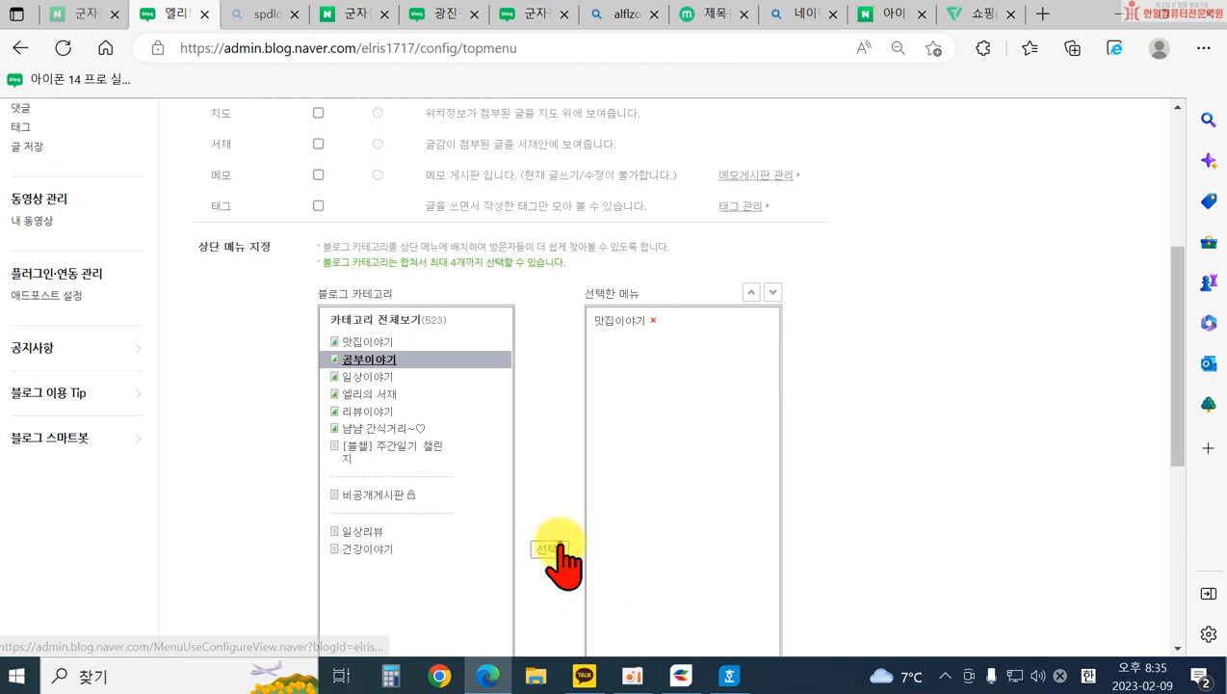
click(369, 376)
click(551, 549)
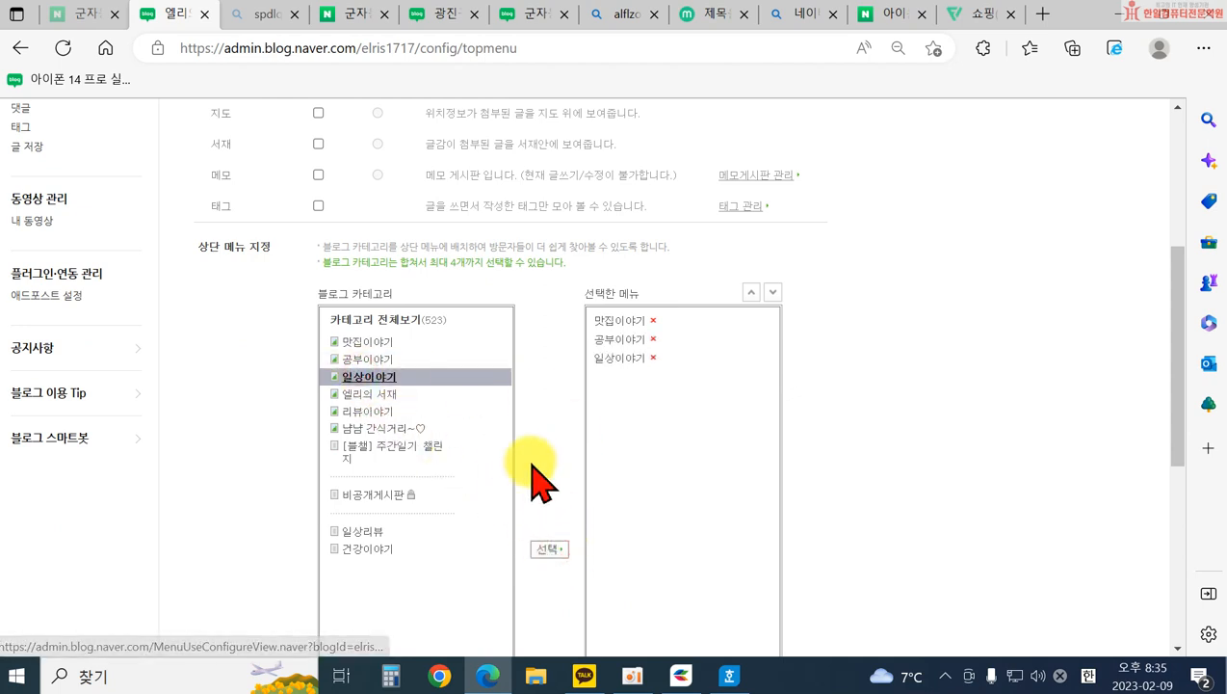
- Add 리뷰이야기 as the fourth category in the 선택한 메뉴 list and save the top menu settings
click(373, 394)
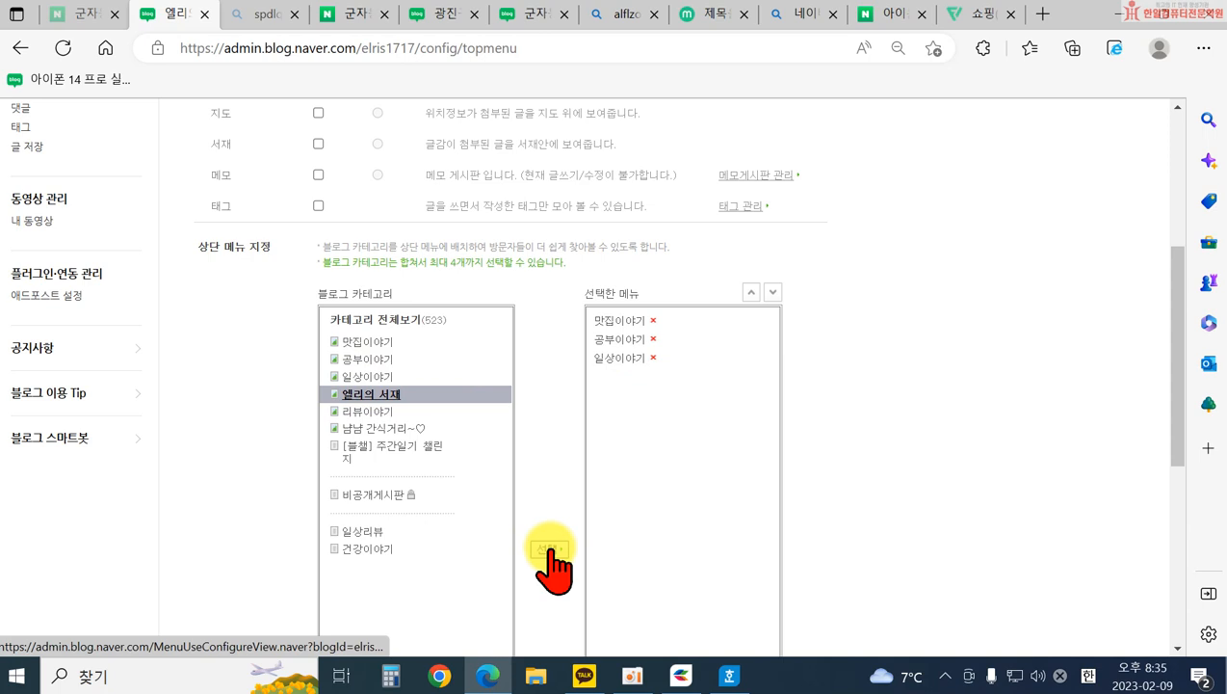
click(371, 411)
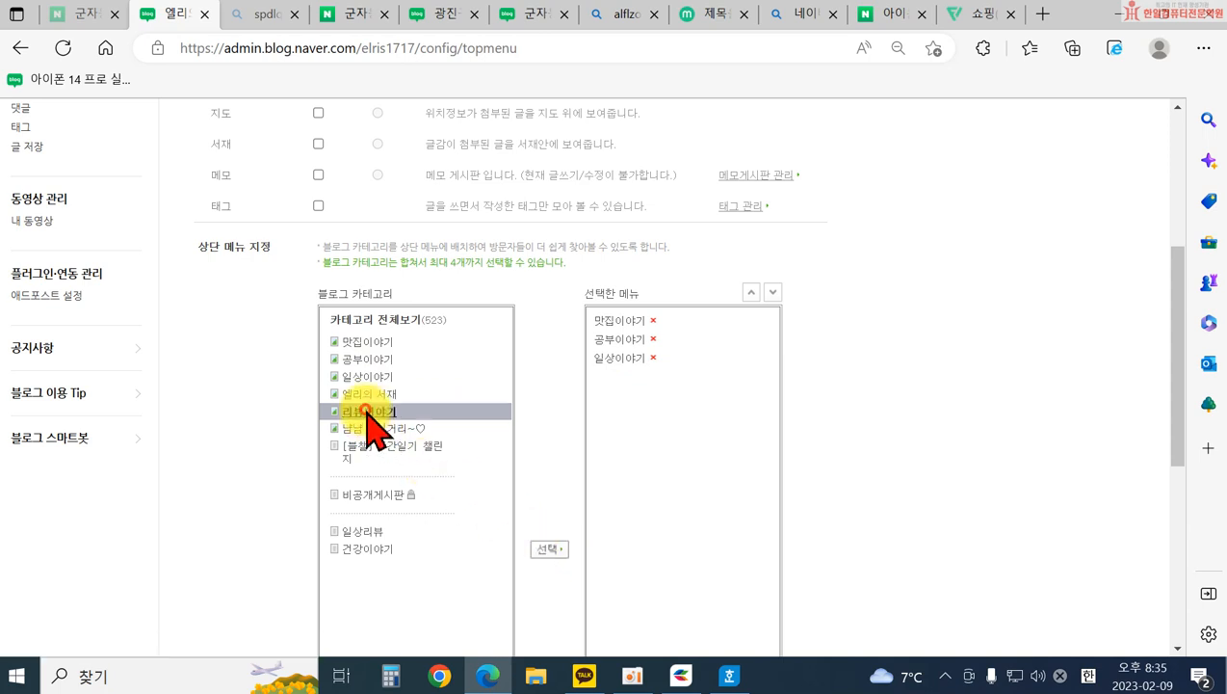
click(548, 549)
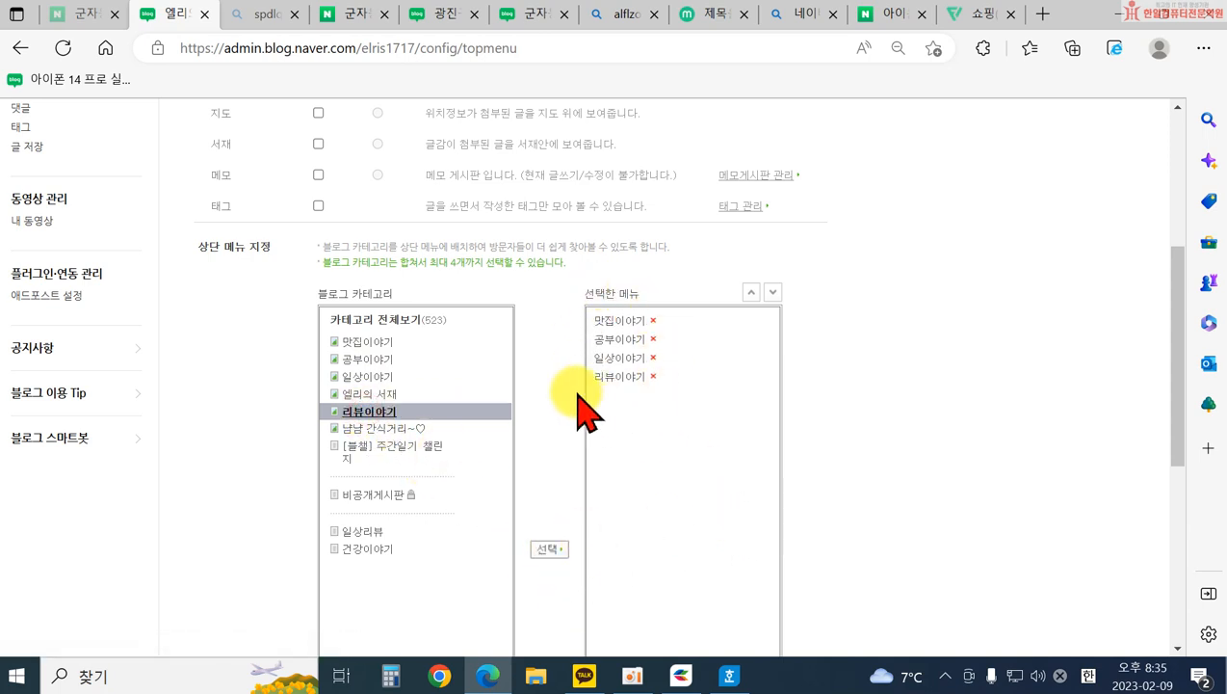
scroll(814, 545, down, 3)
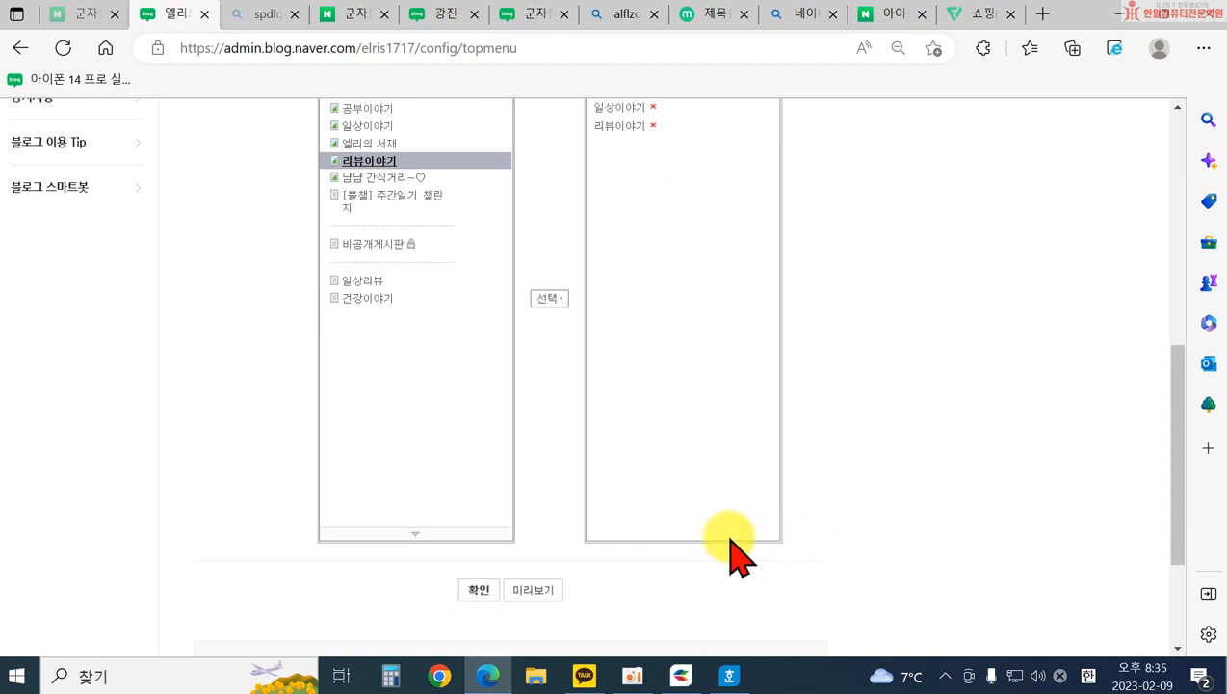
click(474, 589)
click(582, 405)
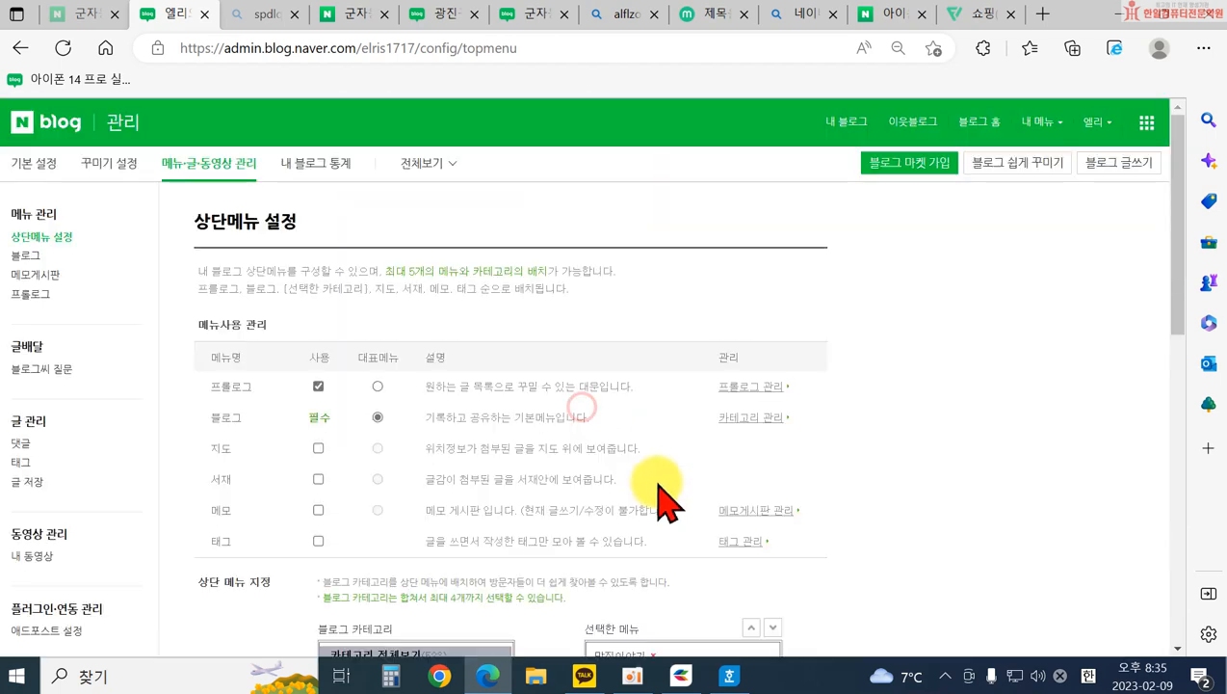
- Open the blog's front page and check the categories in the menu bar below the title image
click(841, 125)
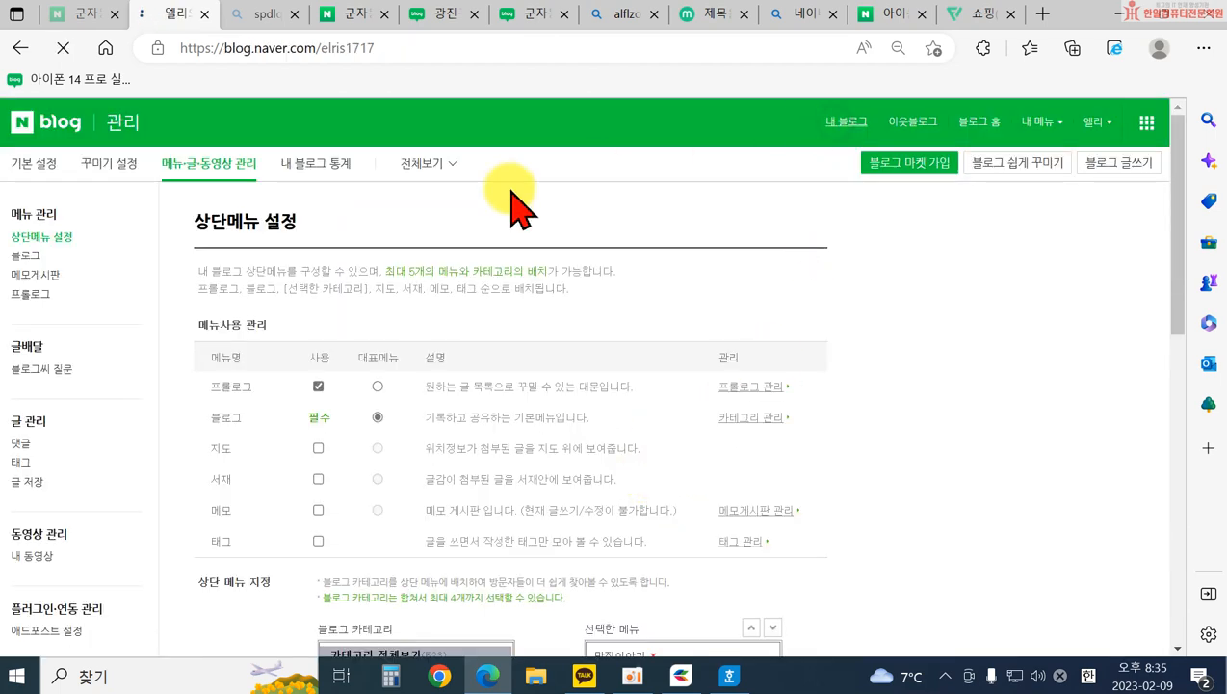
scroll(332, 545, down, 1)
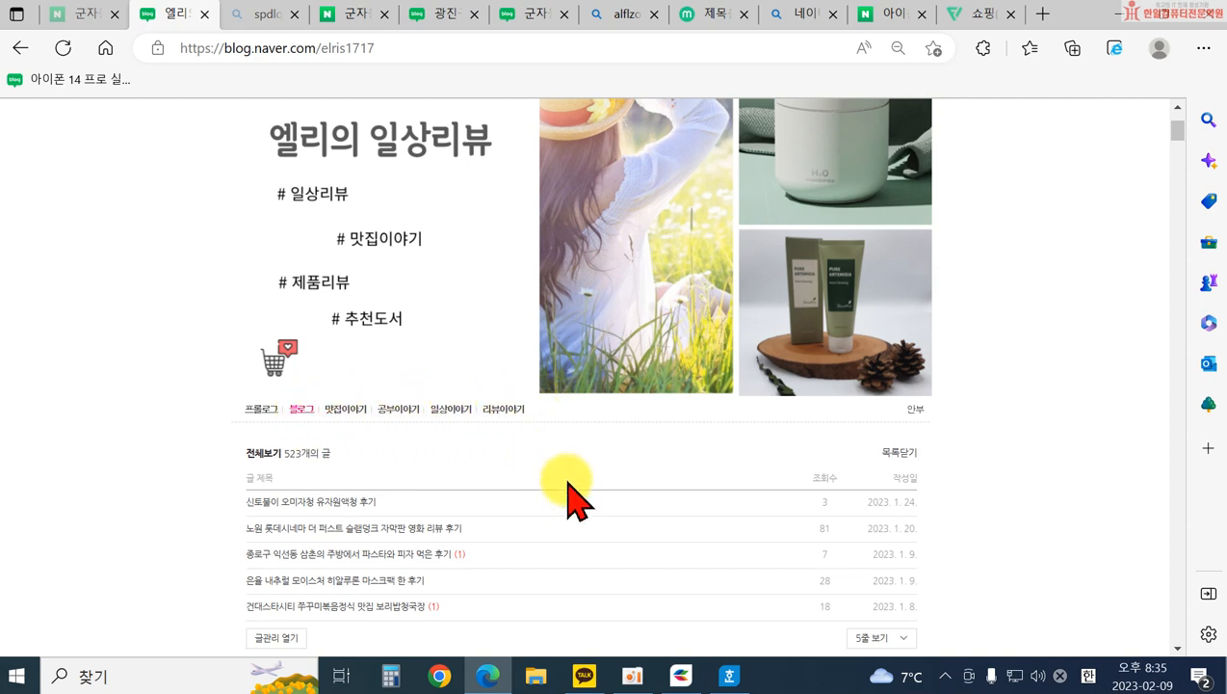
click(730, 675)
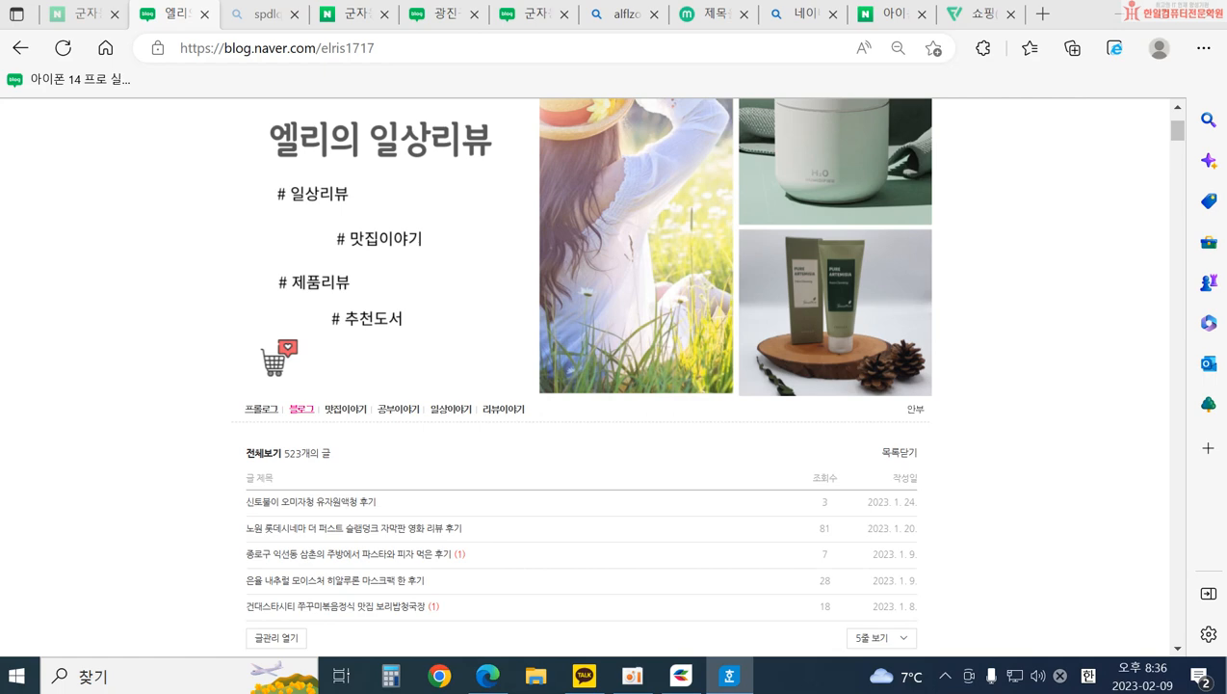
scroll(694, 385, up, 3)
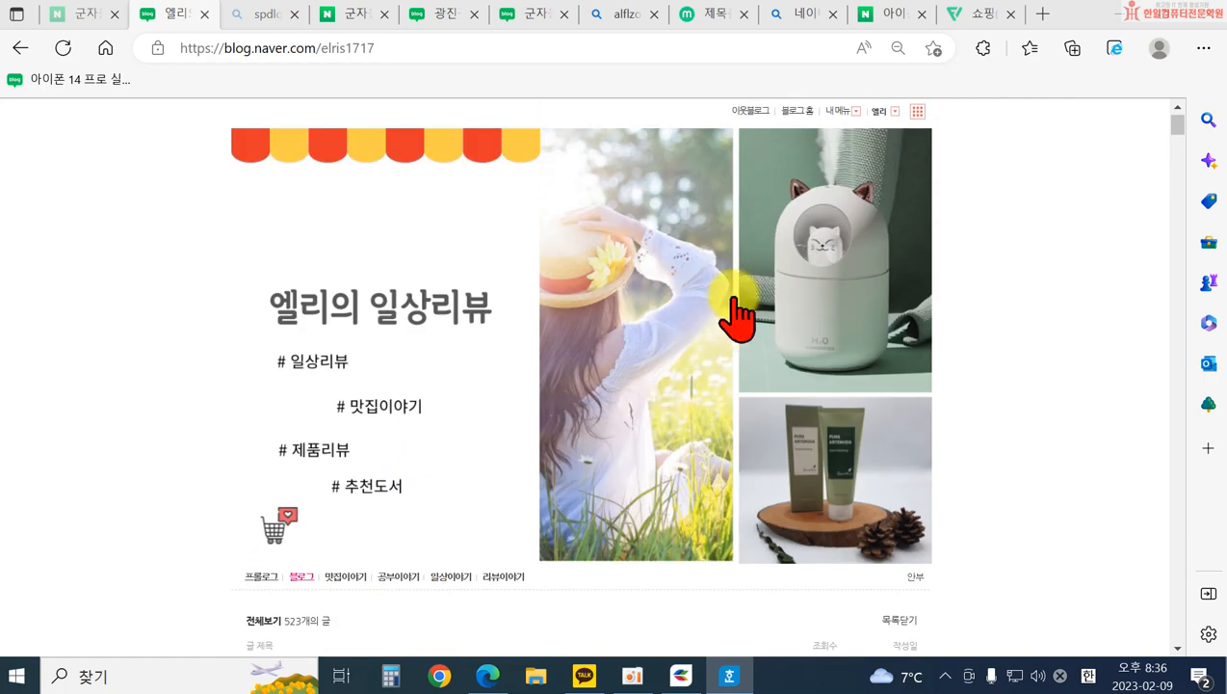
- Return to the blog's 메뉴·글·동영상 관리 settings and review the 블로그씨 질문 and 댓글 pages
click(841, 112)
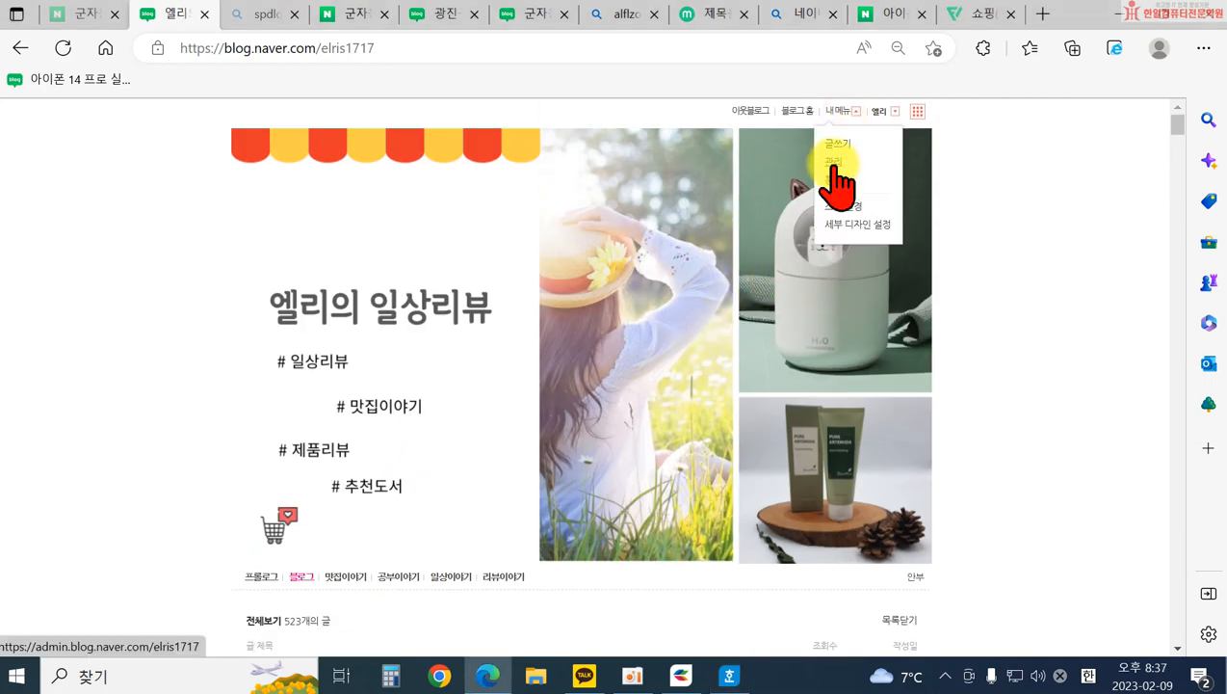
click(834, 164)
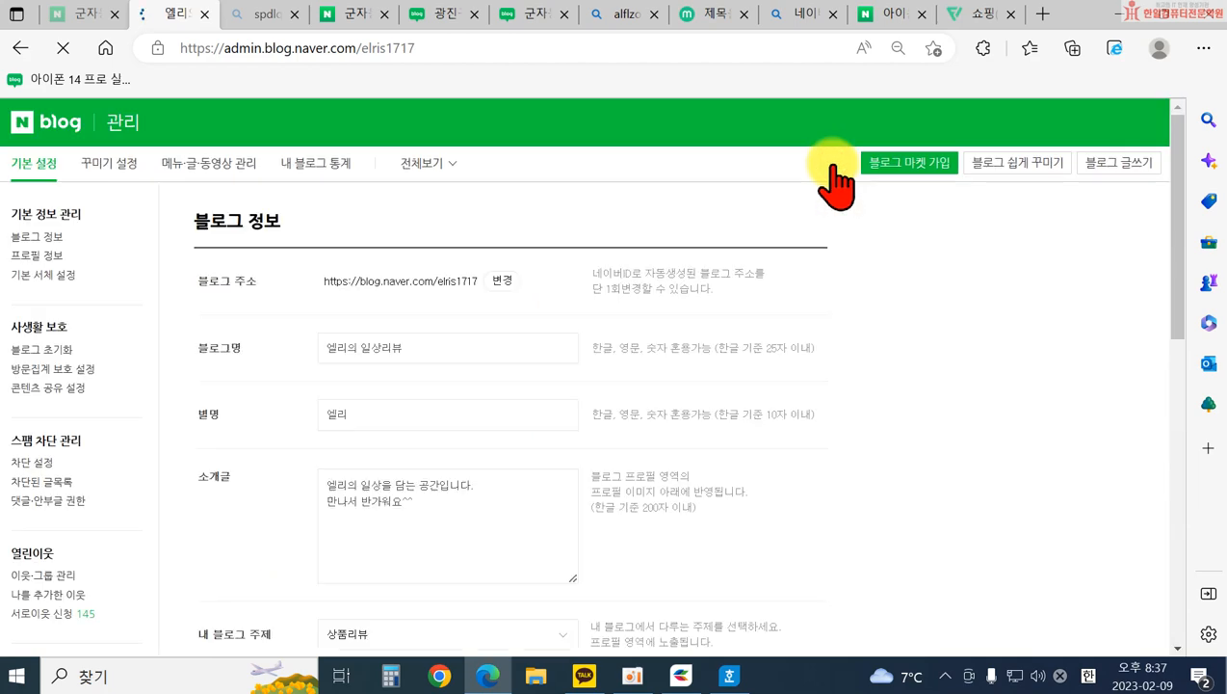
click(205, 163)
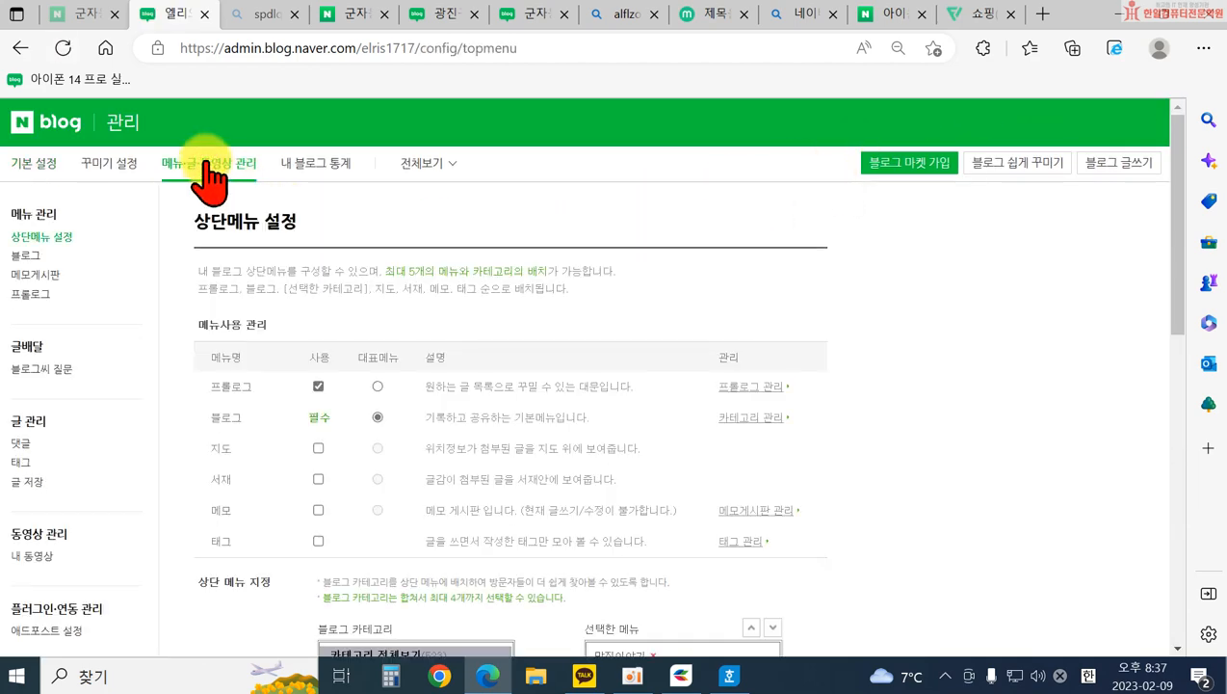
click(44, 369)
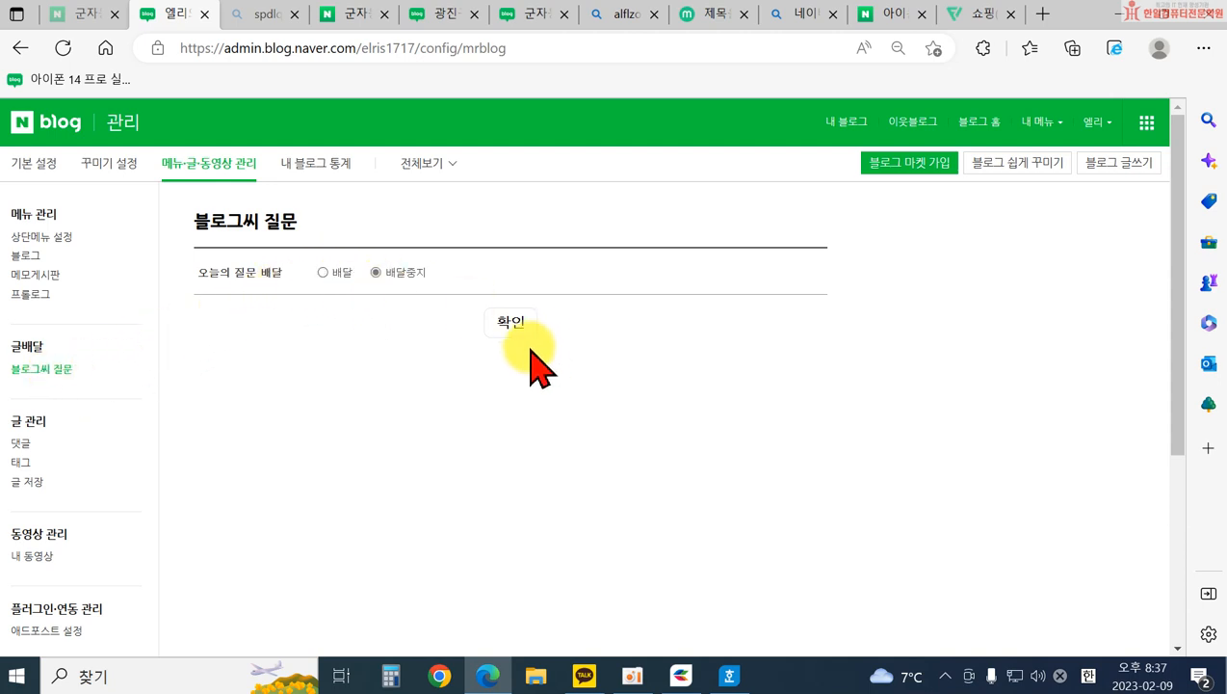
click(29, 443)
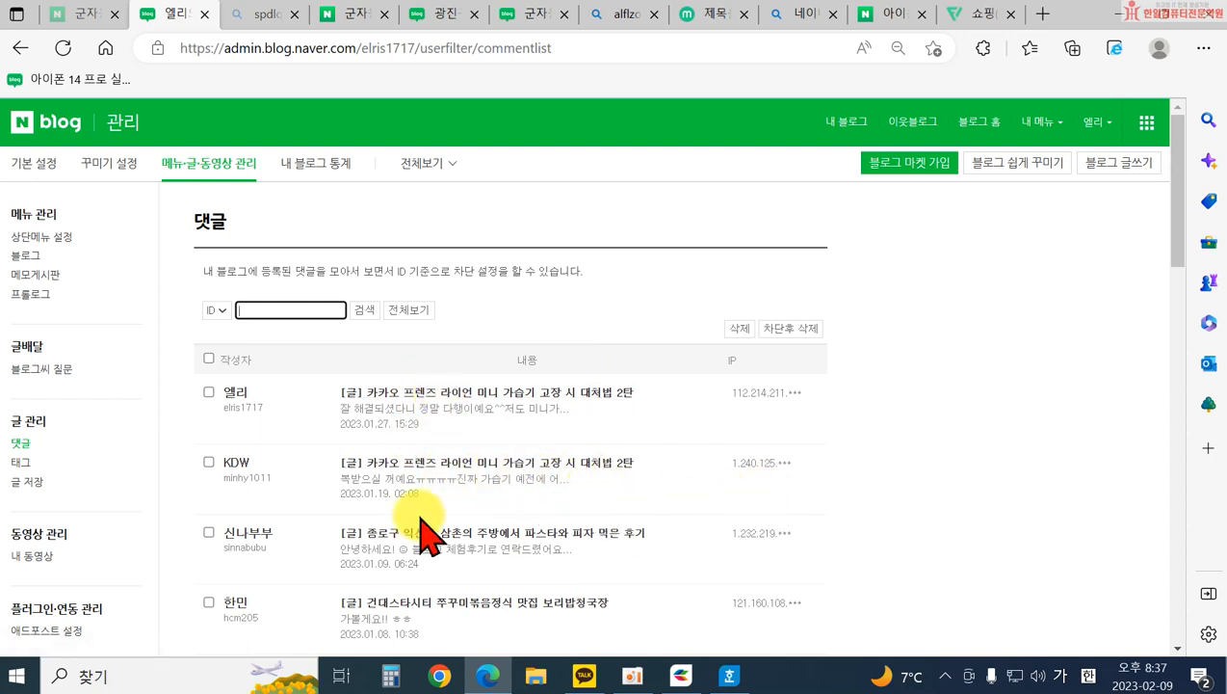
- Review the 태그 management page, looking through the first four pages of blog tags and returning to page 1
click(21, 463)
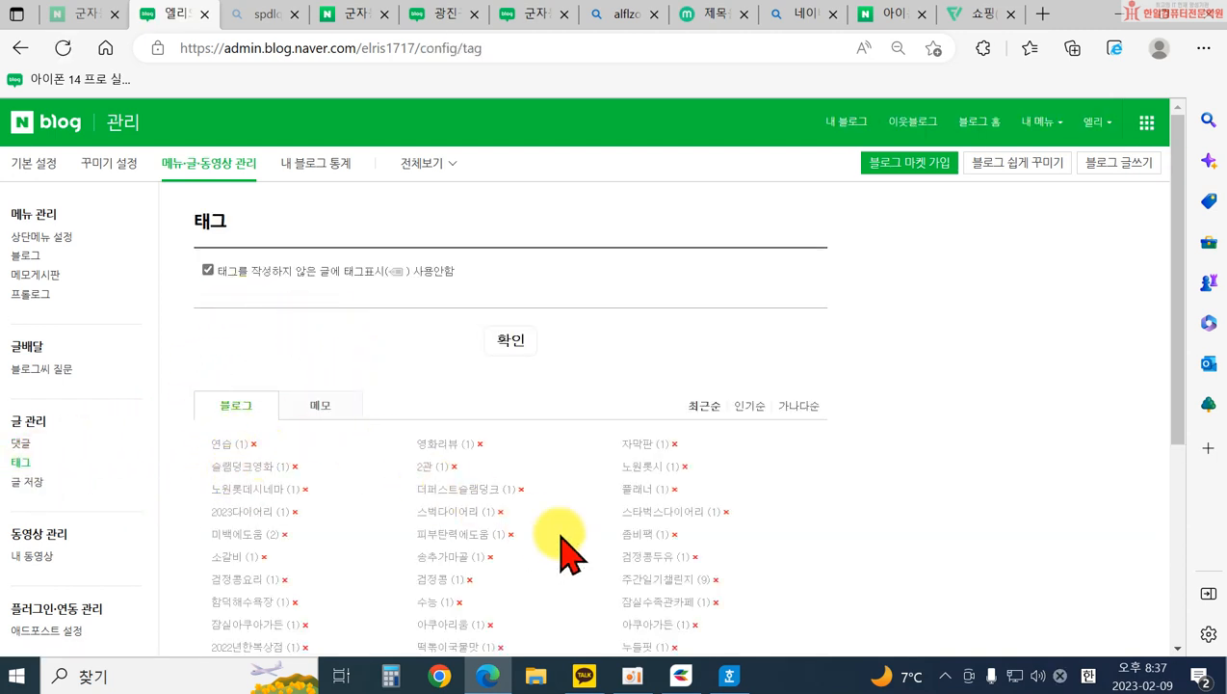
scroll(583, 554, down, 2)
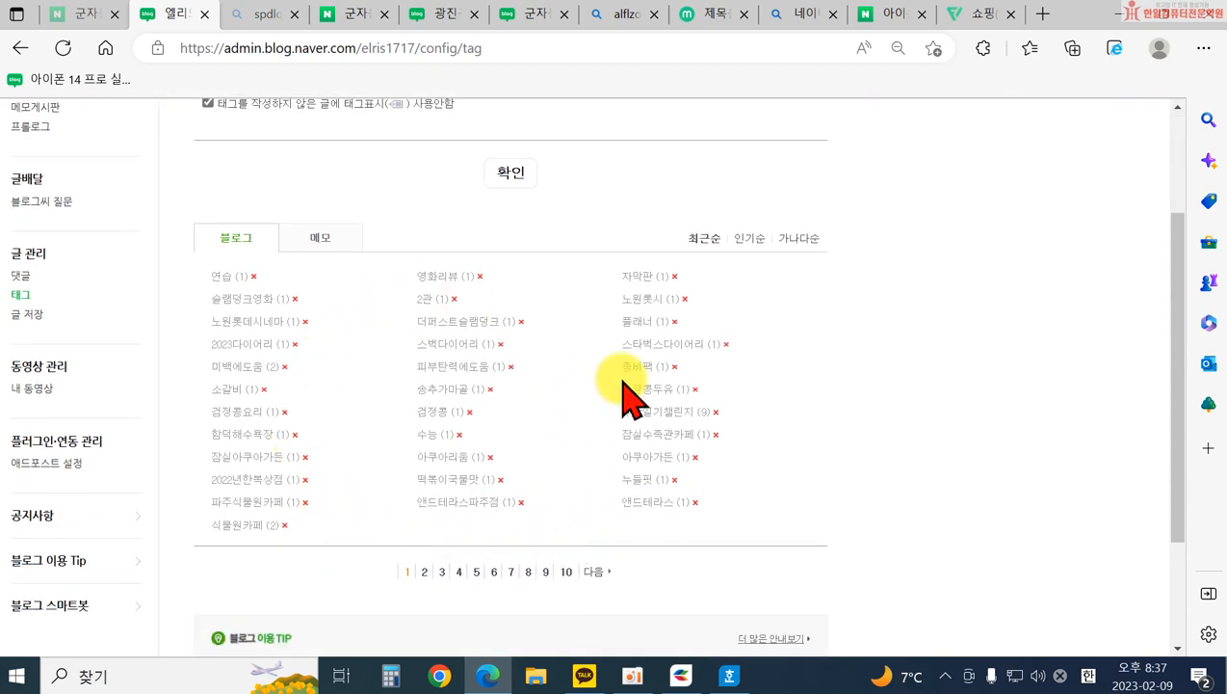
click(425, 572)
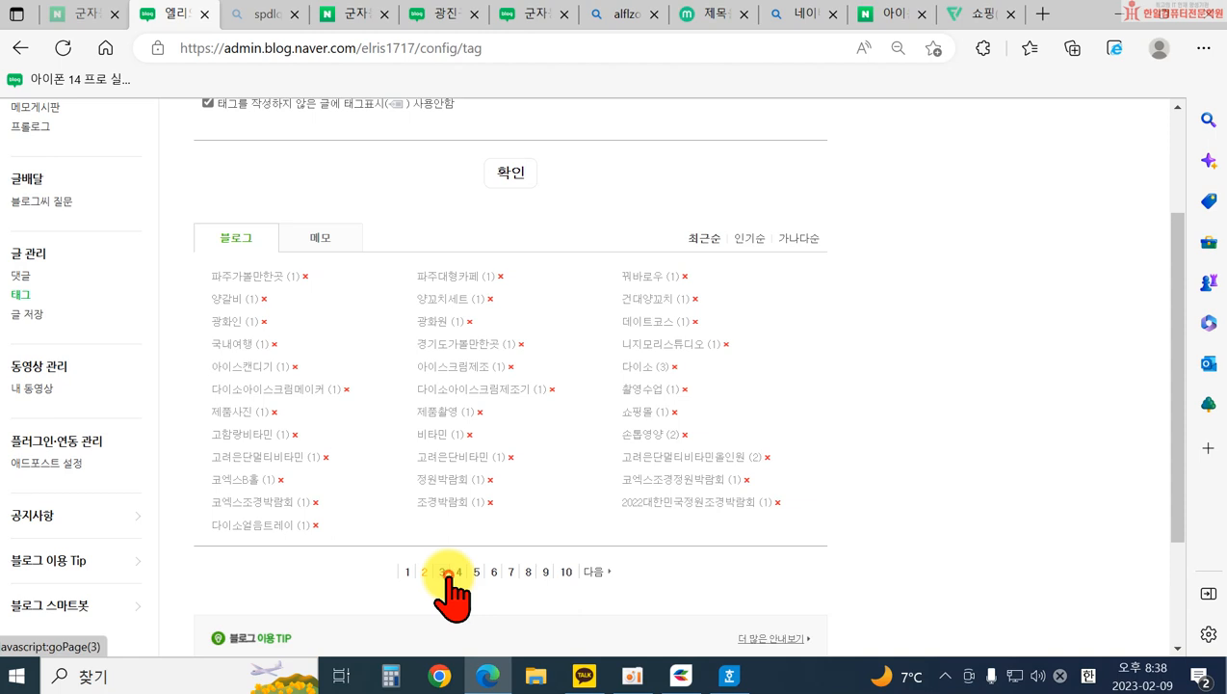
click(445, 572)
click(460, 572)
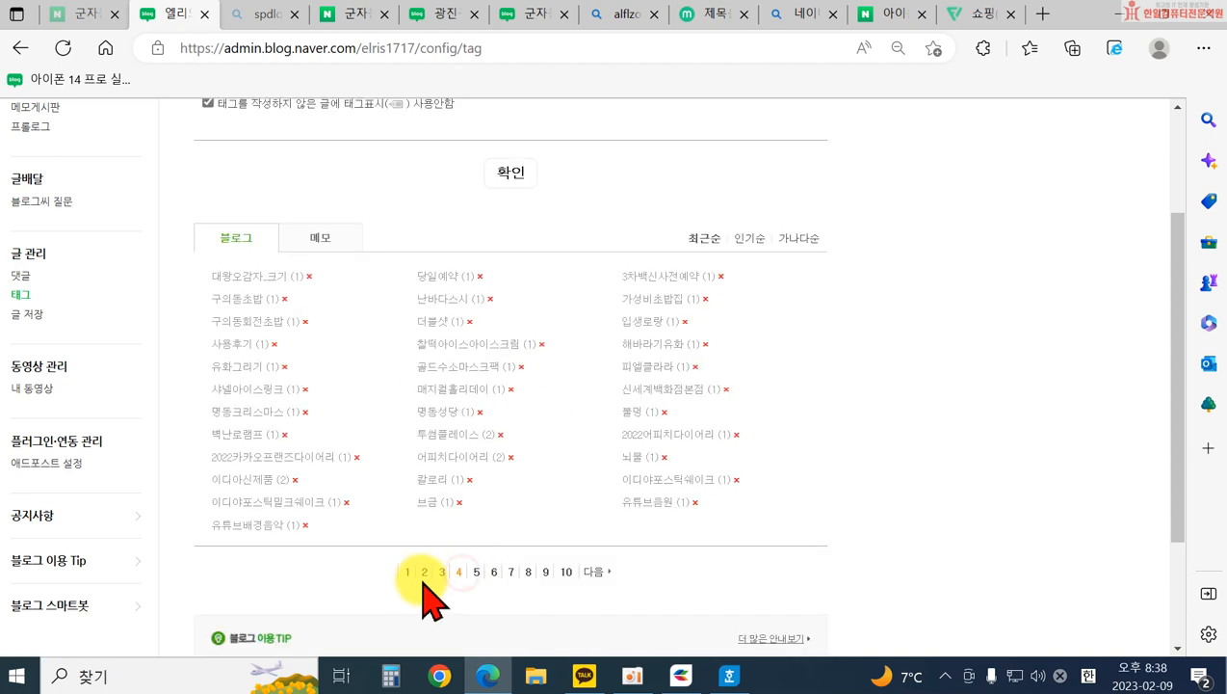
click(401, 572)
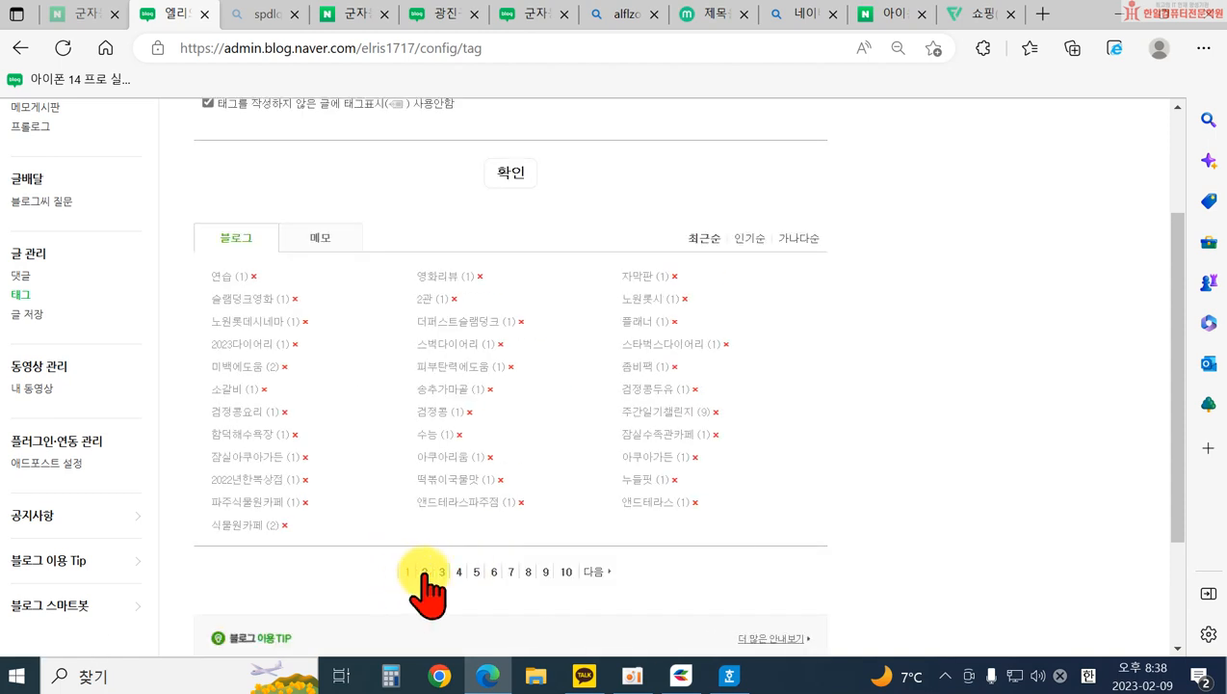
scroll(281, 539, up, 2)
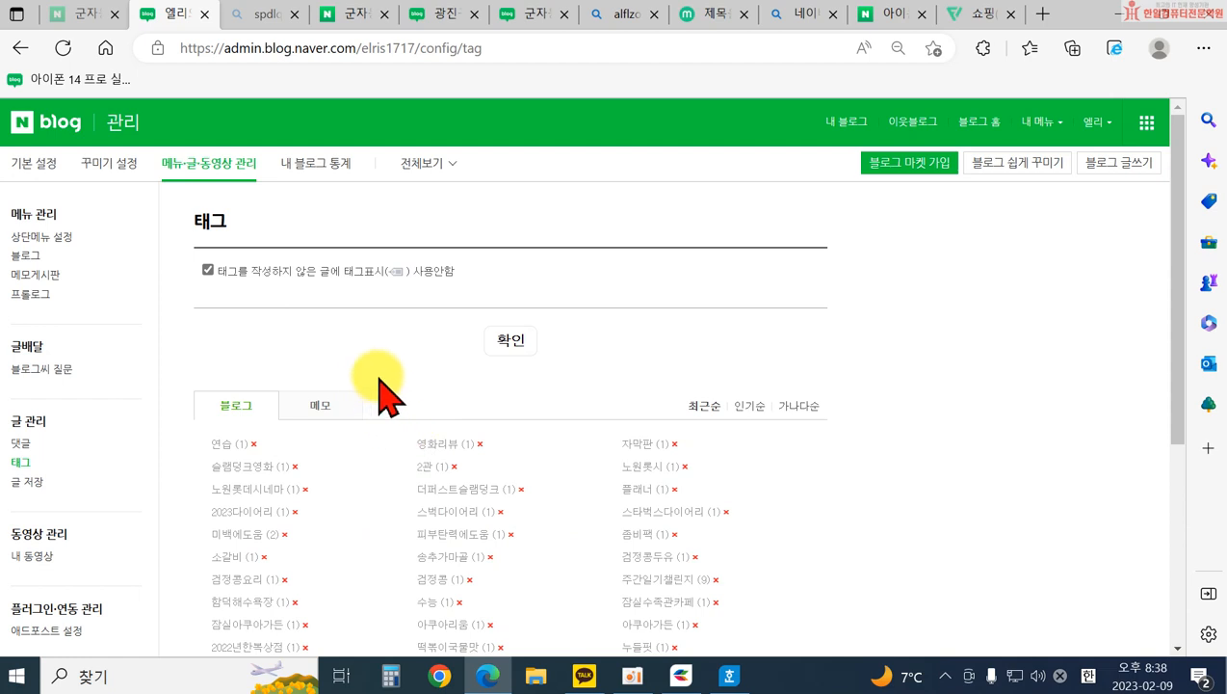
scroll(352, 415, down, 1)
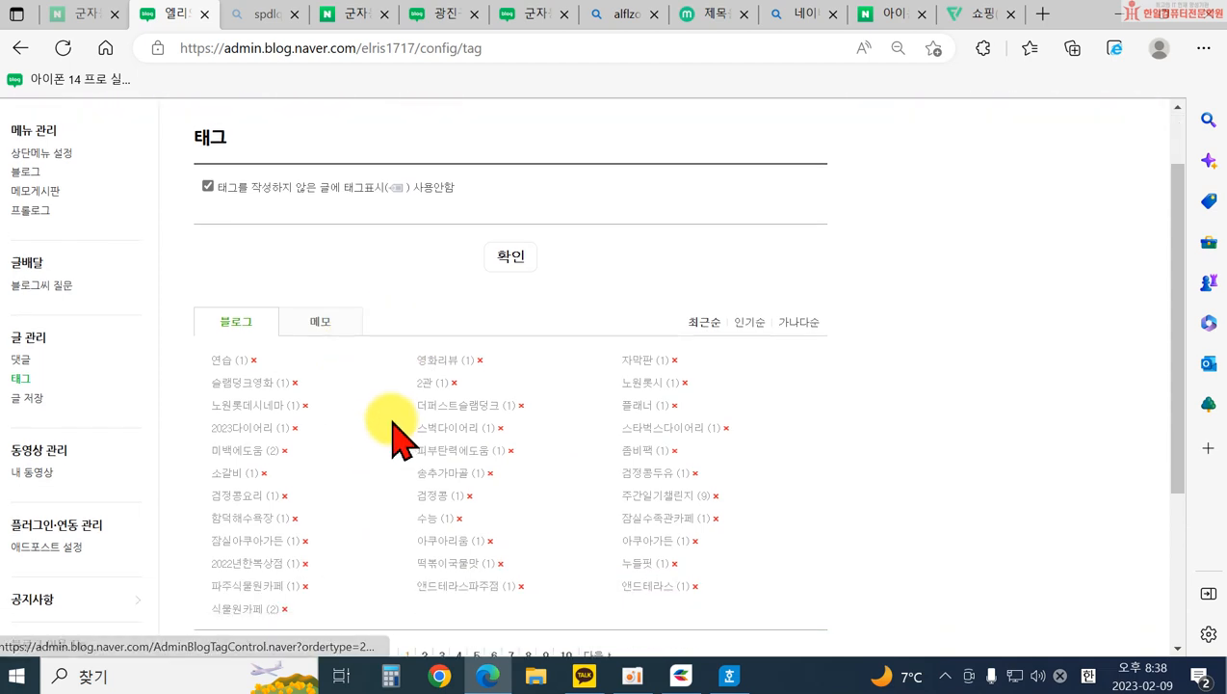
- Review the 글 저장 page's PDF 만들기 conditions, post list and area for selected posts
click(19, 400)
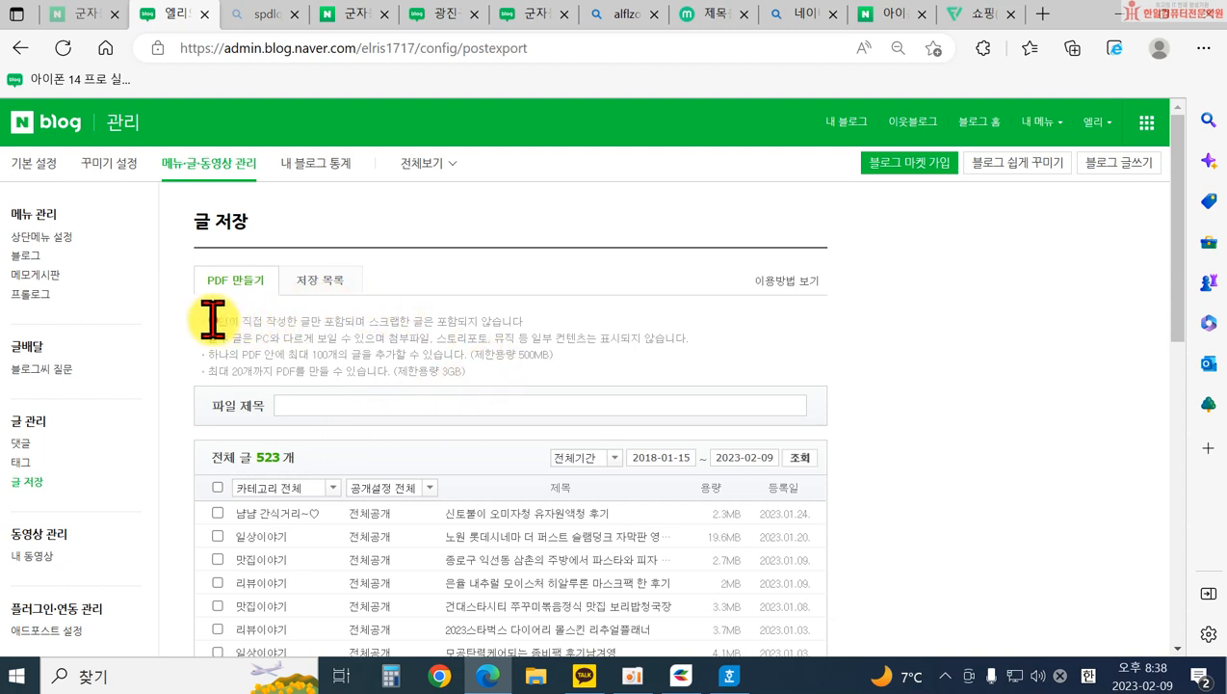
drag(307, 318, 308, 319)
click(424, 353)
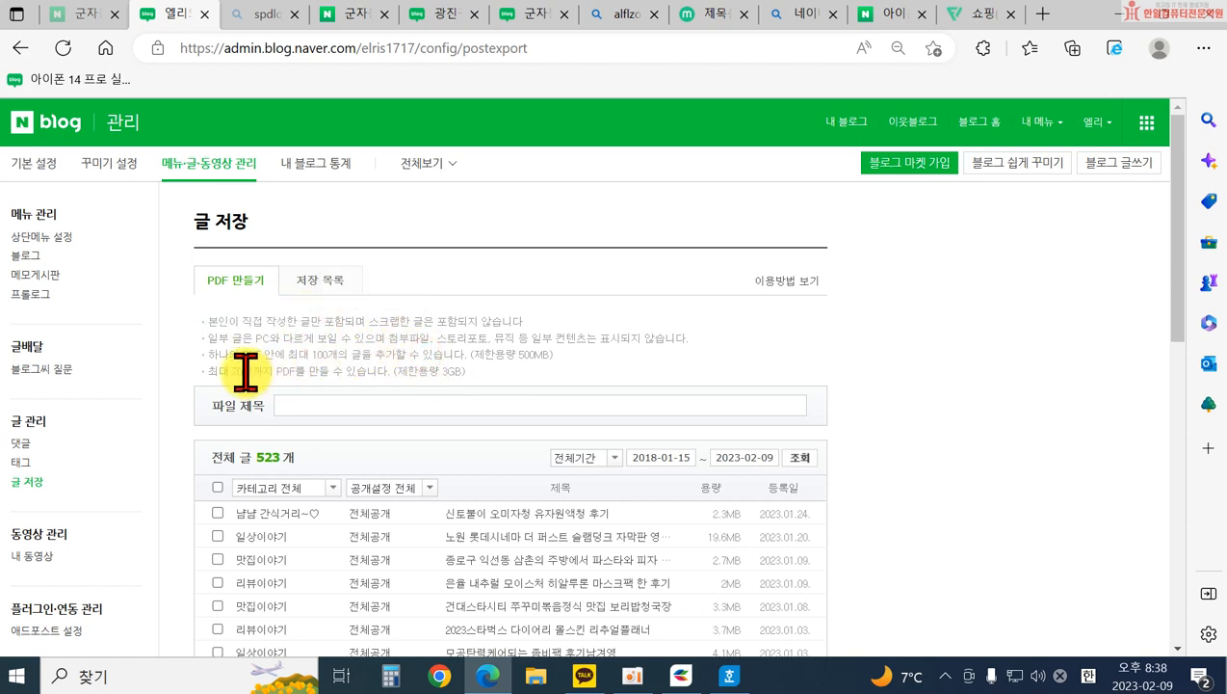
scroll(510, 386, down, 3)
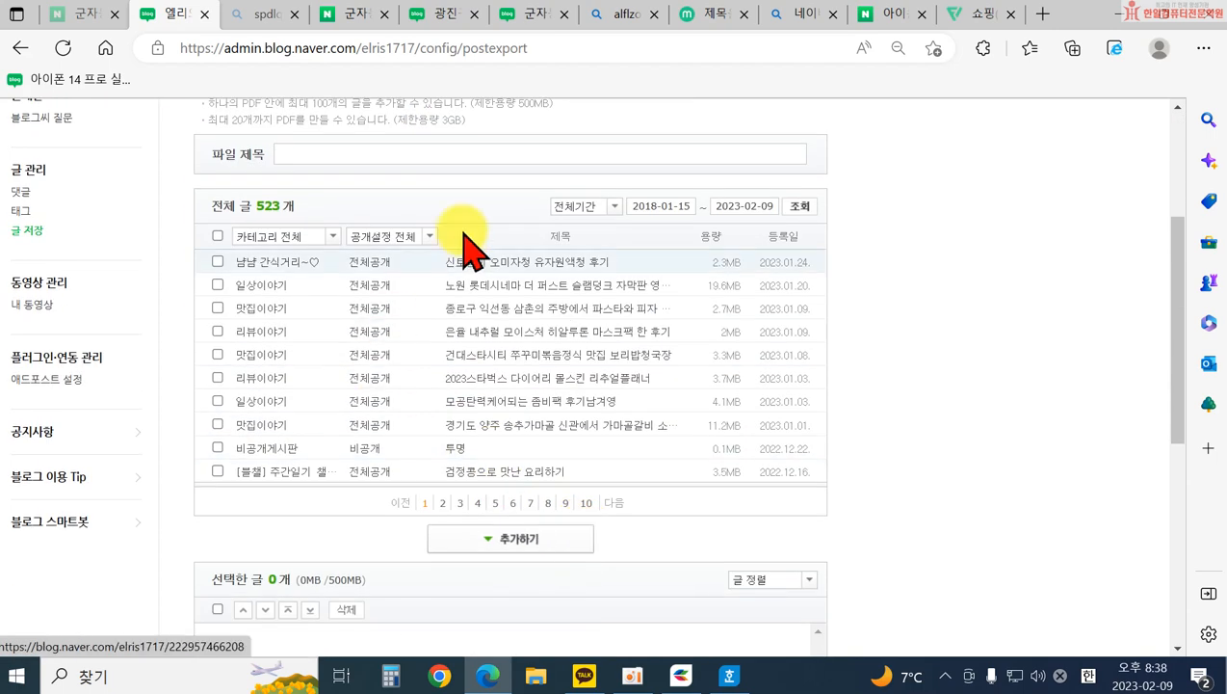
scroll(562, 439, down, 2)
scroll(559, 501, down, 2)
scroll(556, 507, up, 7)
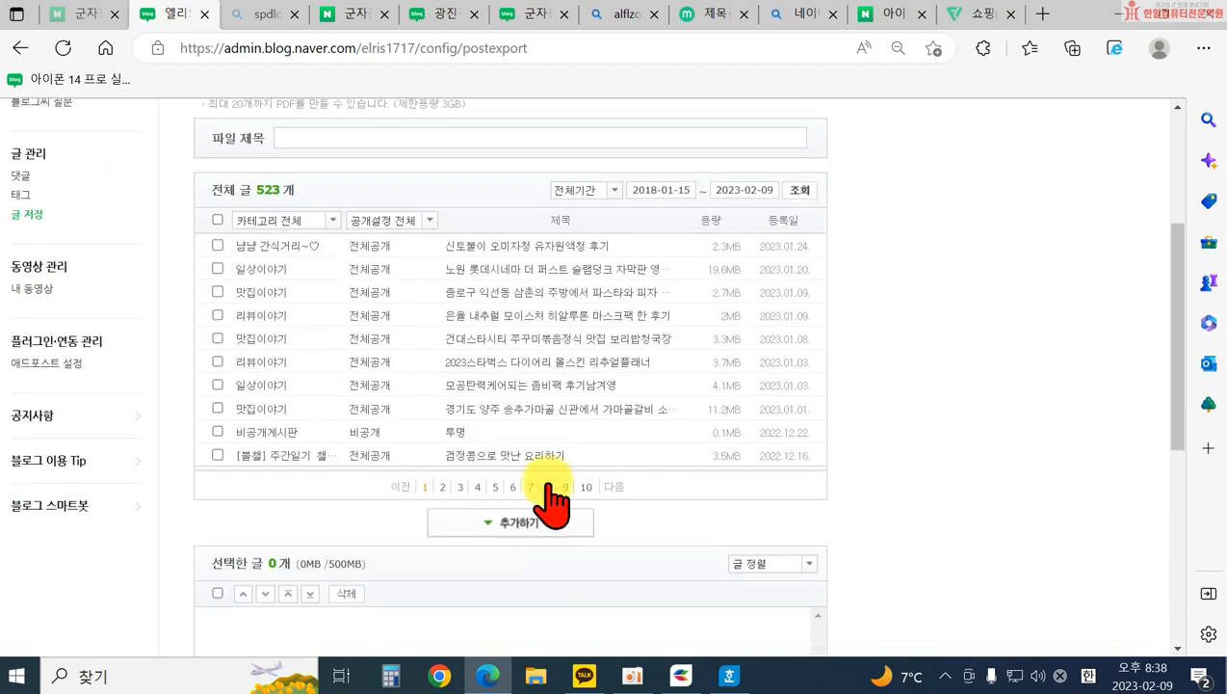
scroll(145, 510, down, 2)
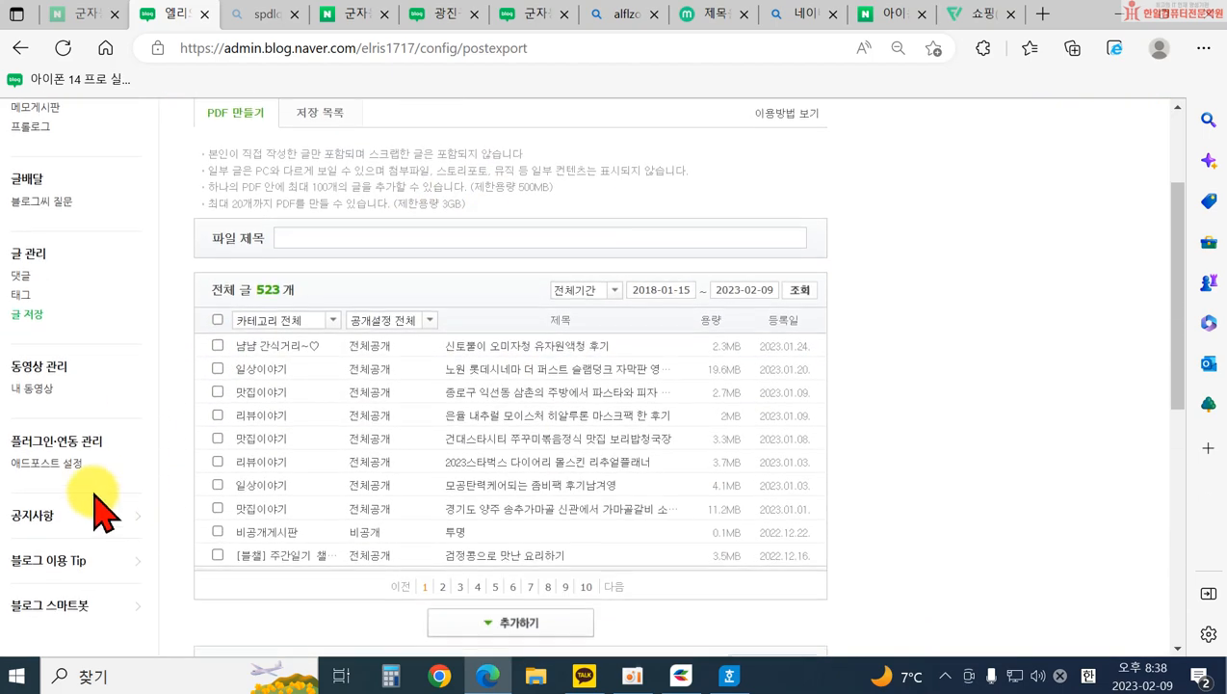
- Look through the uploaded videos on the 내 동영상 page and go to page 2 of the list
click(33, 388)
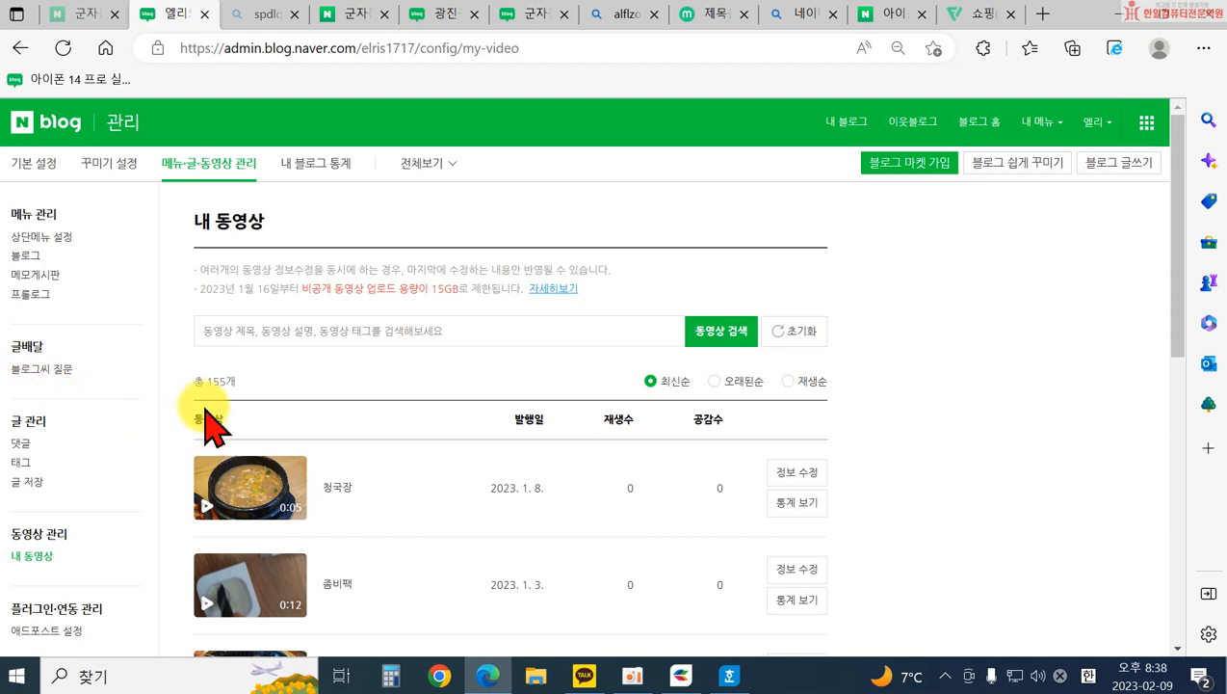
scroll(266, 493, down, 1)
scroll(674, 472, down, 1)
scroll(674, 491, down, 2)
scroll(674, 570, down, 3)
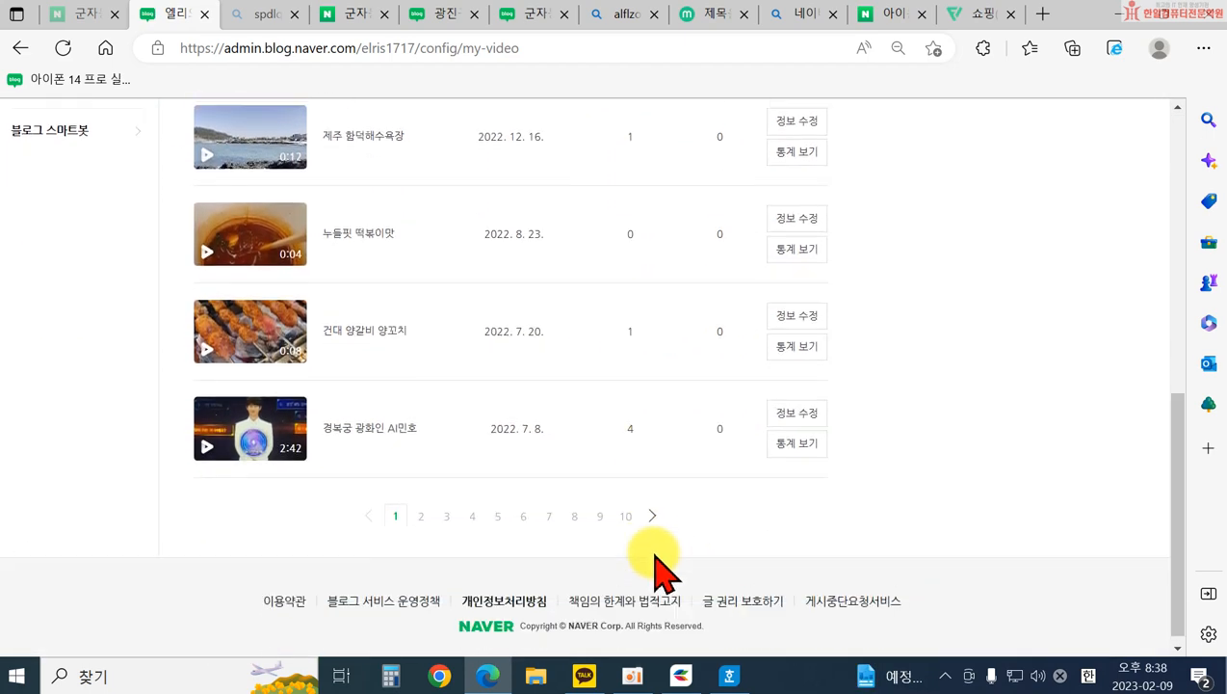
click(421, 506)
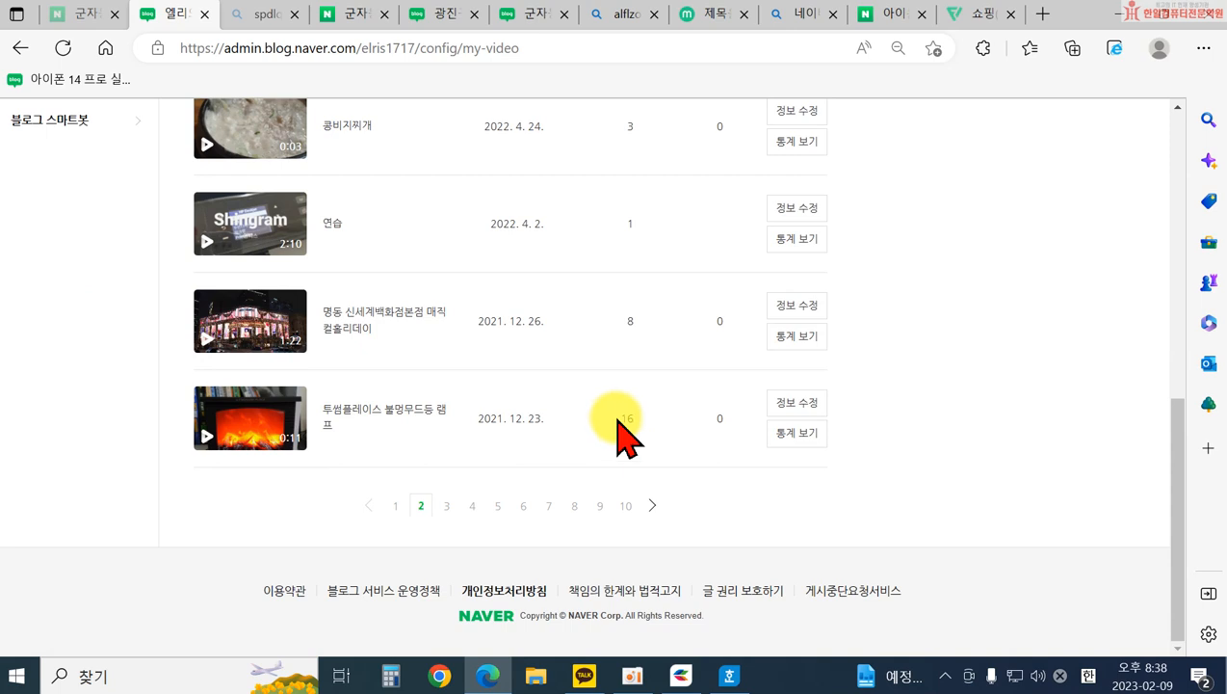
- Open the statistics of the video "2022 대한민국 조경정원박람회 방문 스케치" and review its play counts and daily trend
scroll(665, 453, up, 4)
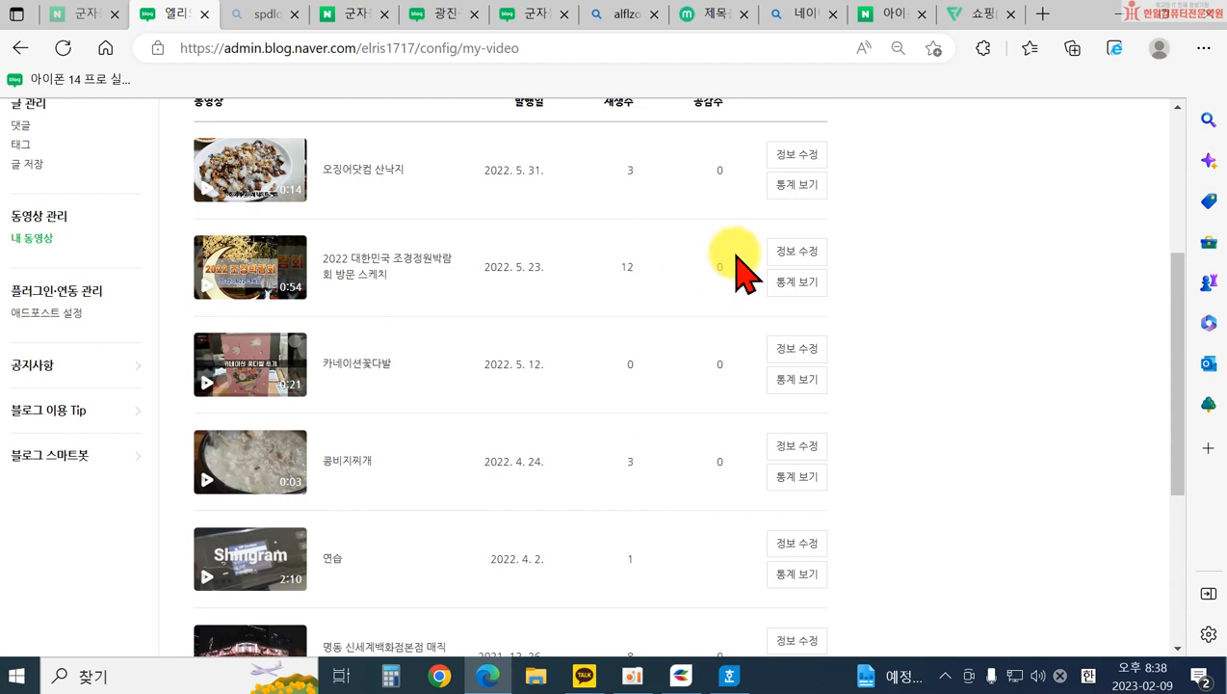
click(790, 283)
scroll(639, 356, down, 3)
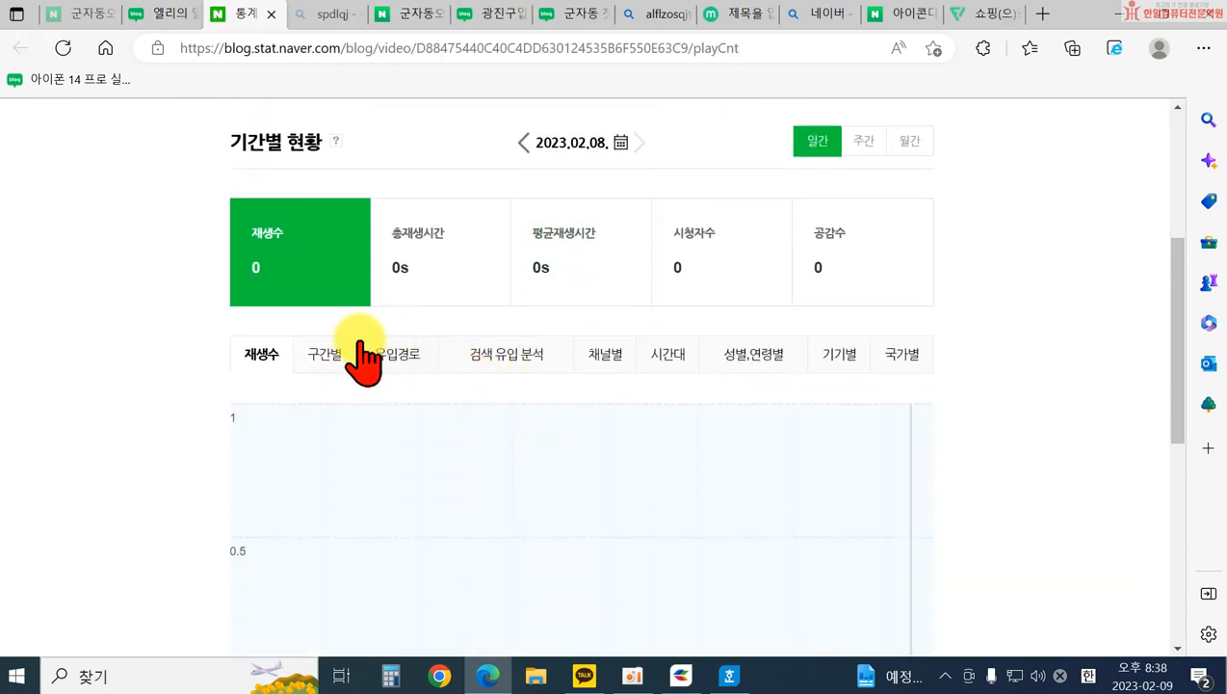
scroll(590, 289, down, 5)
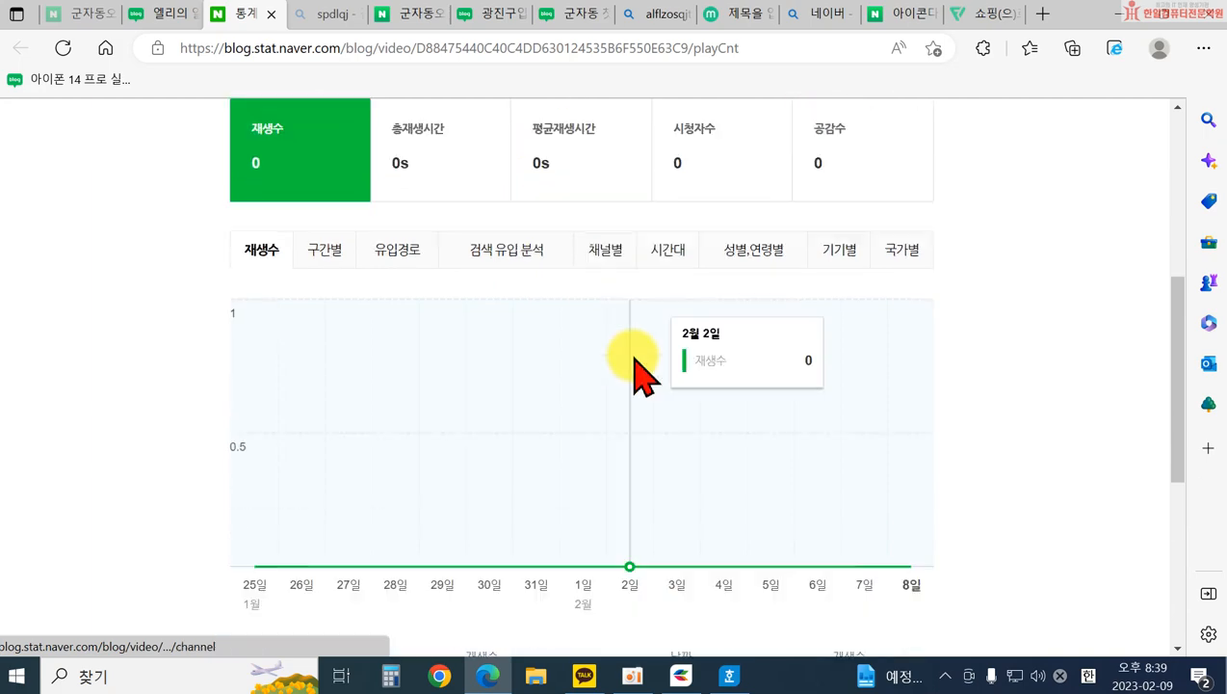
scroll(578, 501, up, 10)
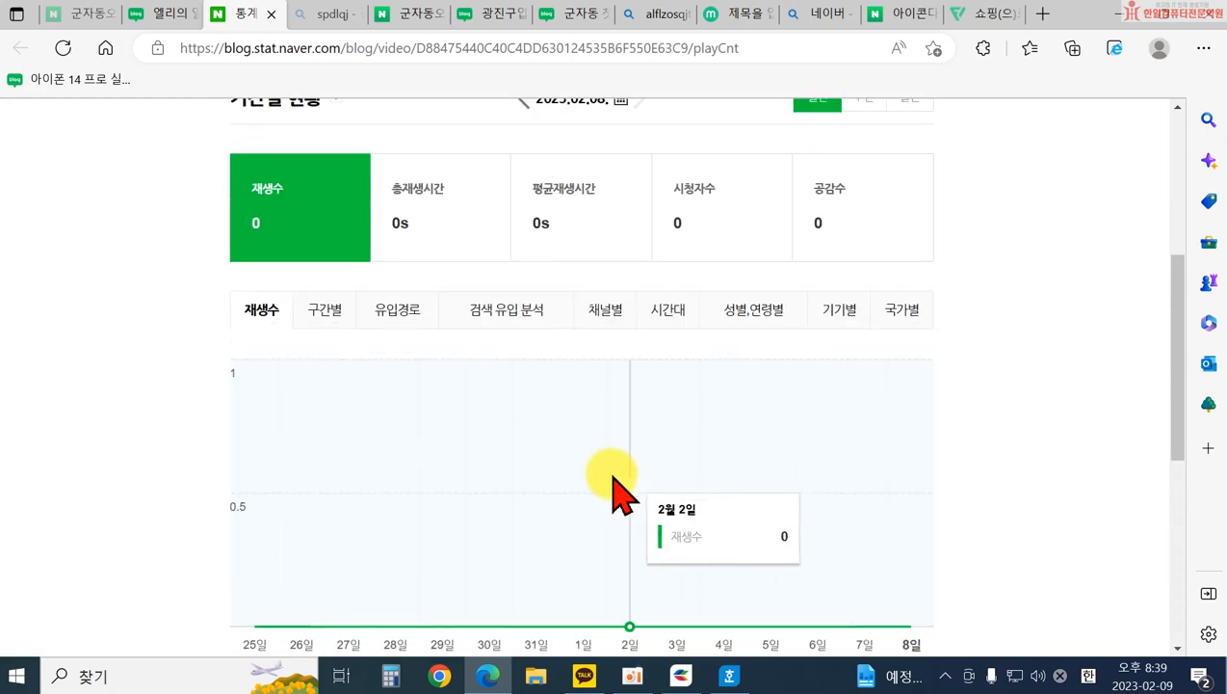
scroll(501, 453, up, 1)
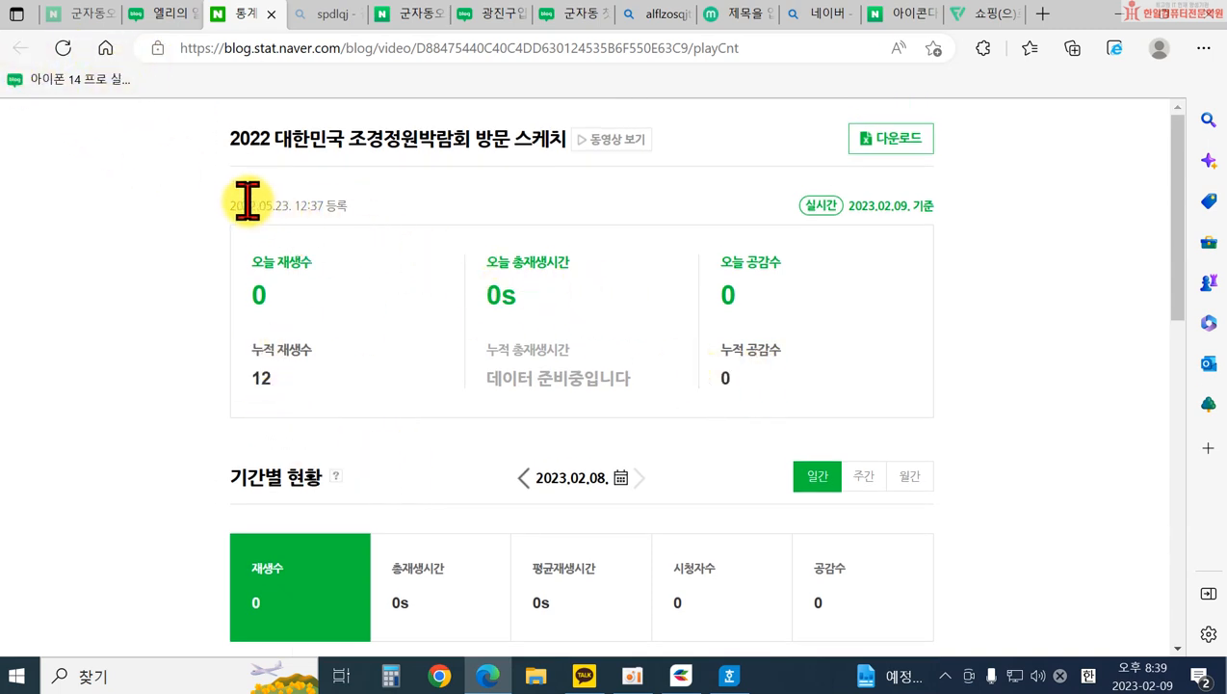
drag(280, 202, 287, 203)
click(389, 203)
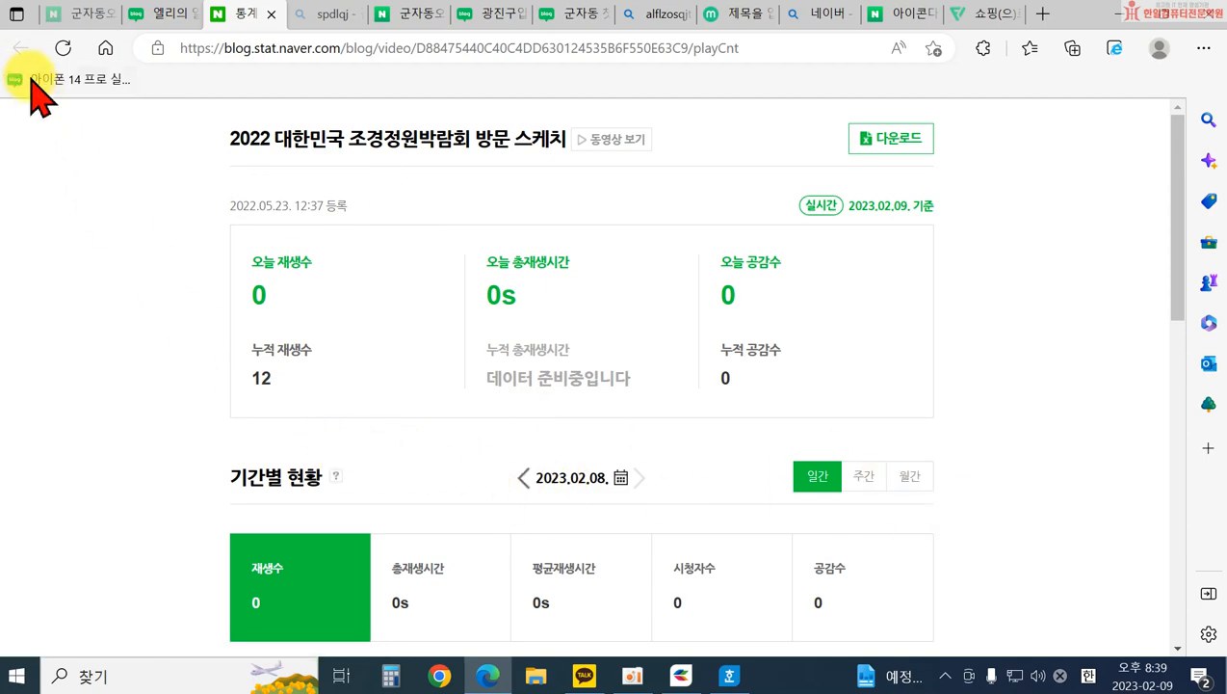
- Return to the blog's 내 동영상 list, look over it, and open 애드포스트 설정
click(166, 14)
scroll(250, 376, up, 5)
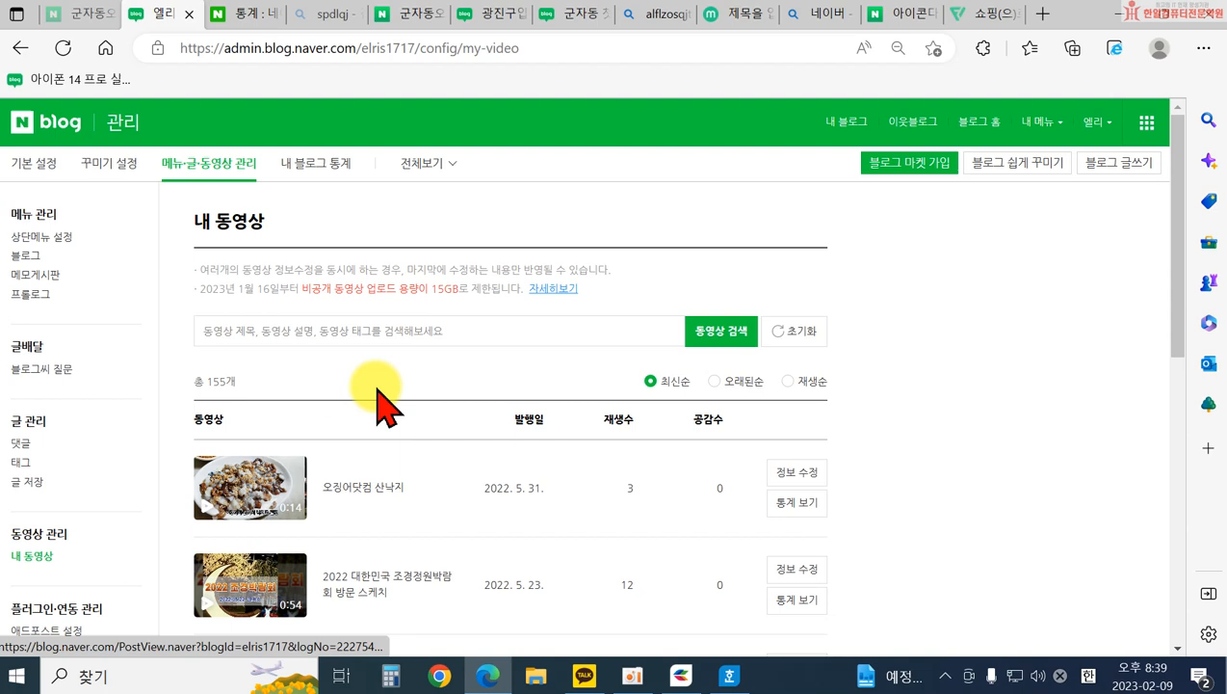
scroll(559, 496, down, 1)
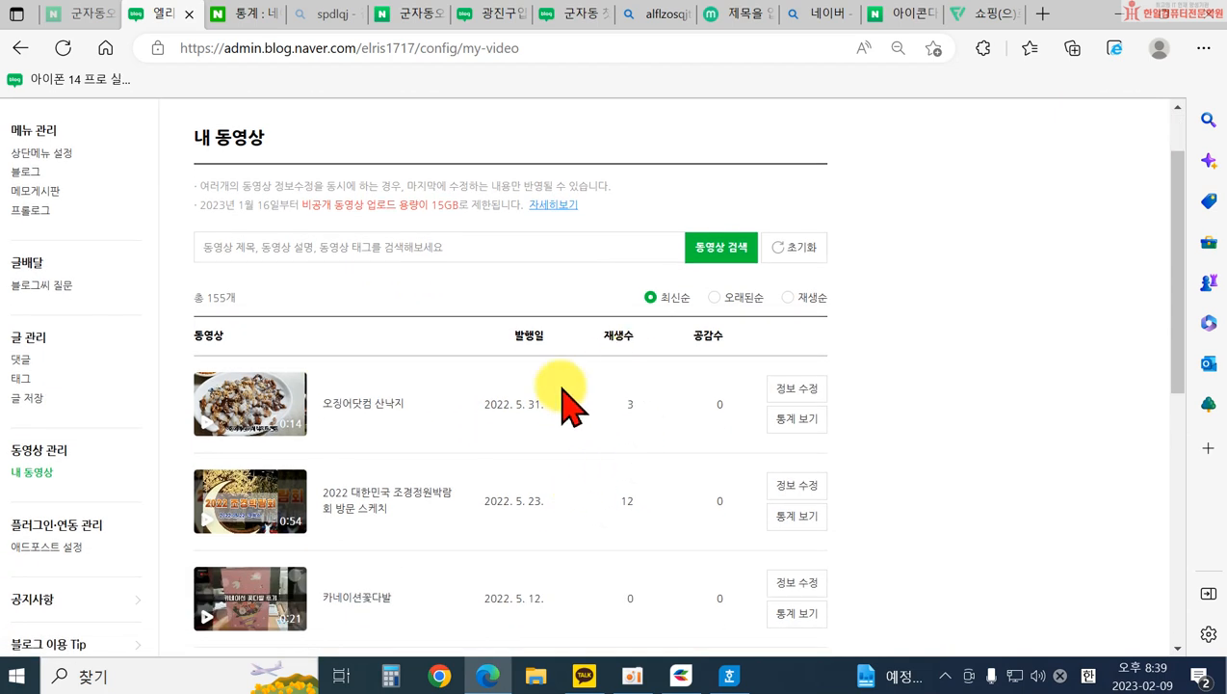
click(38, 546)
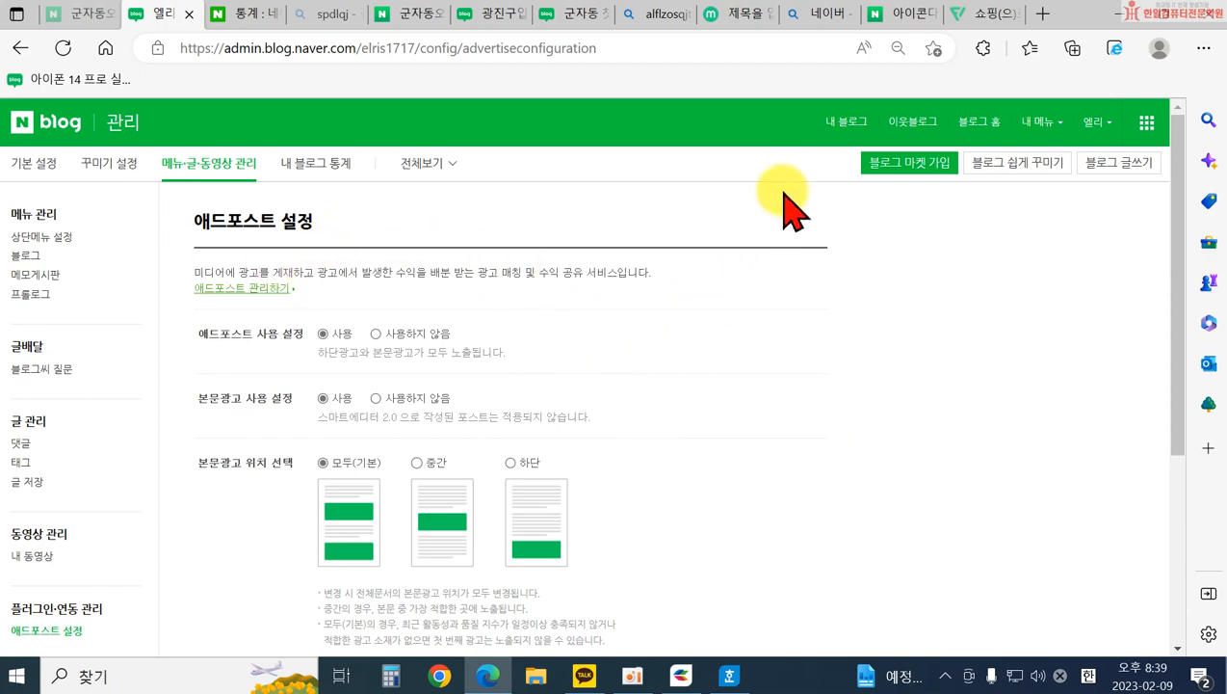
- Open the blog's home page and look through its posts for the ads placed in and below them
click(844, 123)
scroll(631, 453, down, 6)
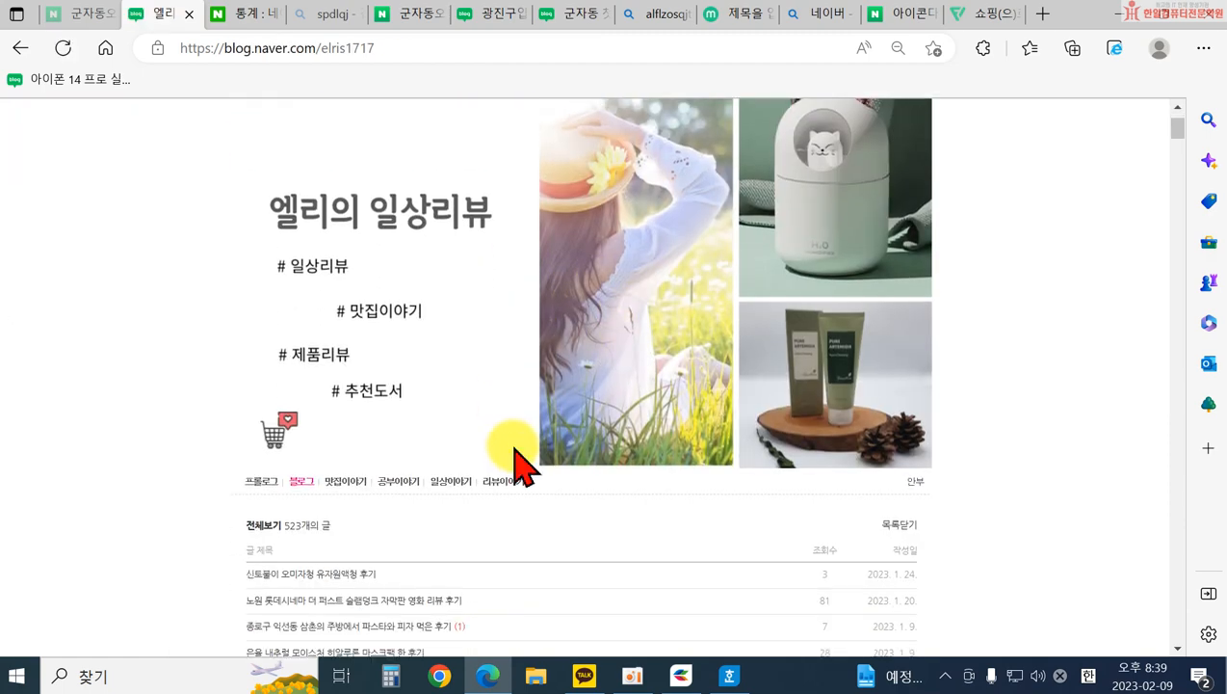
scroll(619, 409, down, 15)
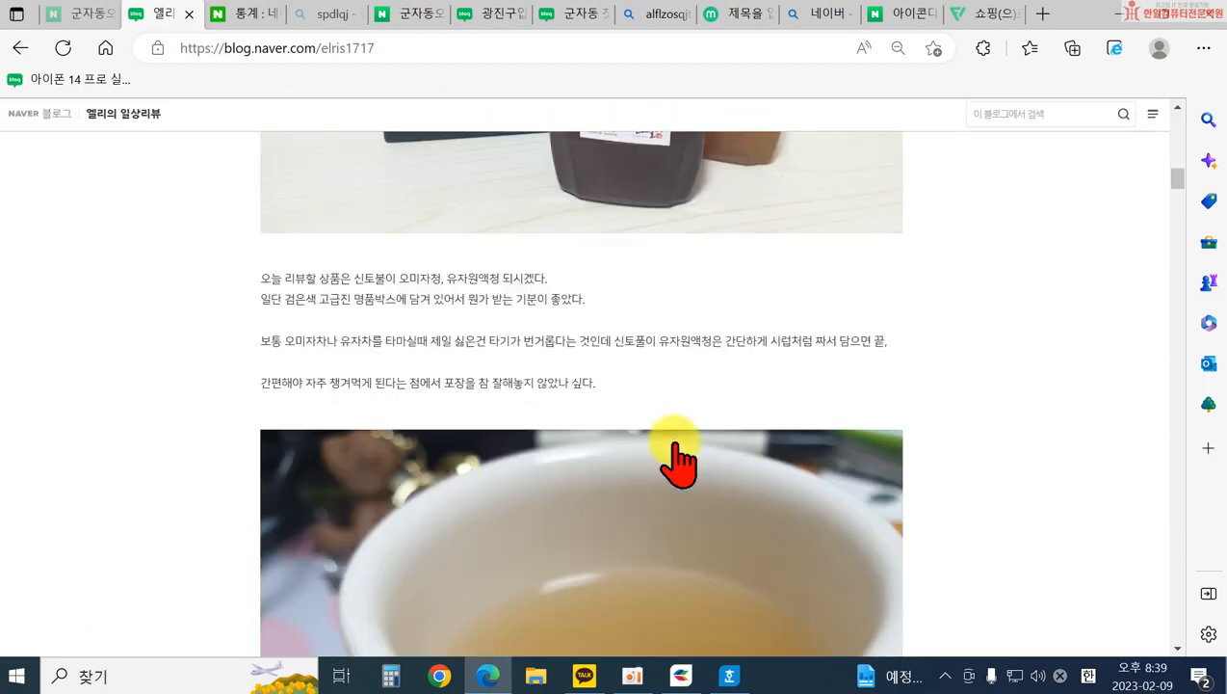
scroll(686, 453, down, 15)
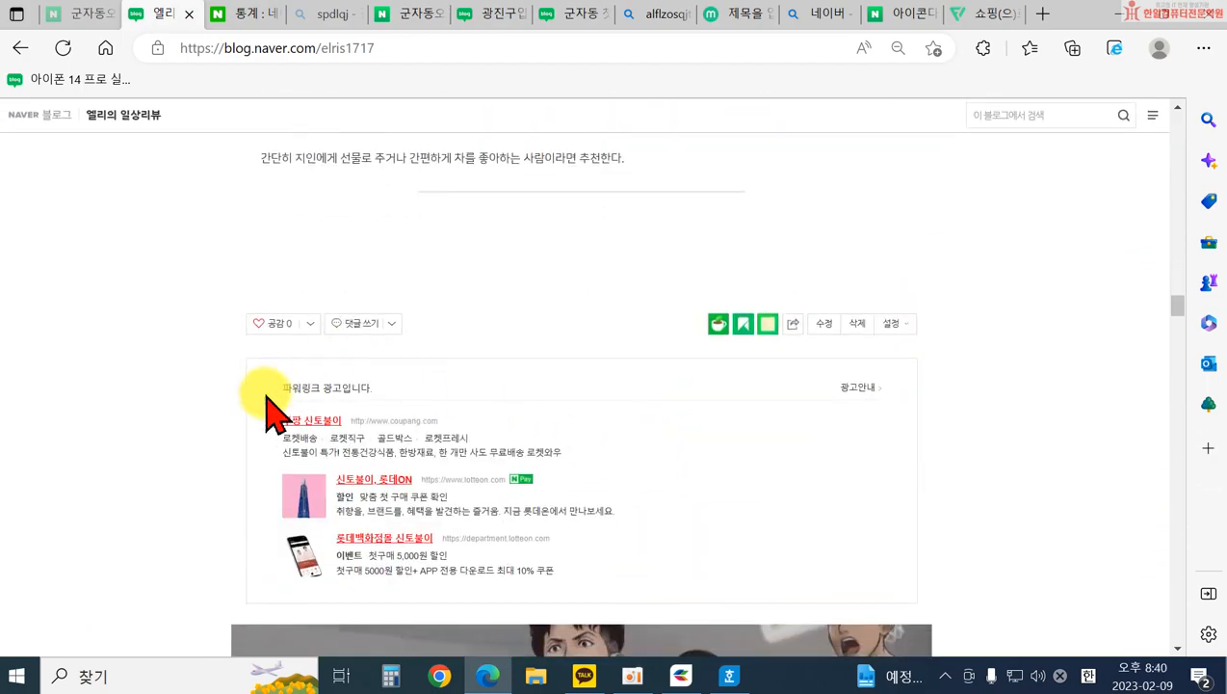
scroll(266, 403, down, 2)
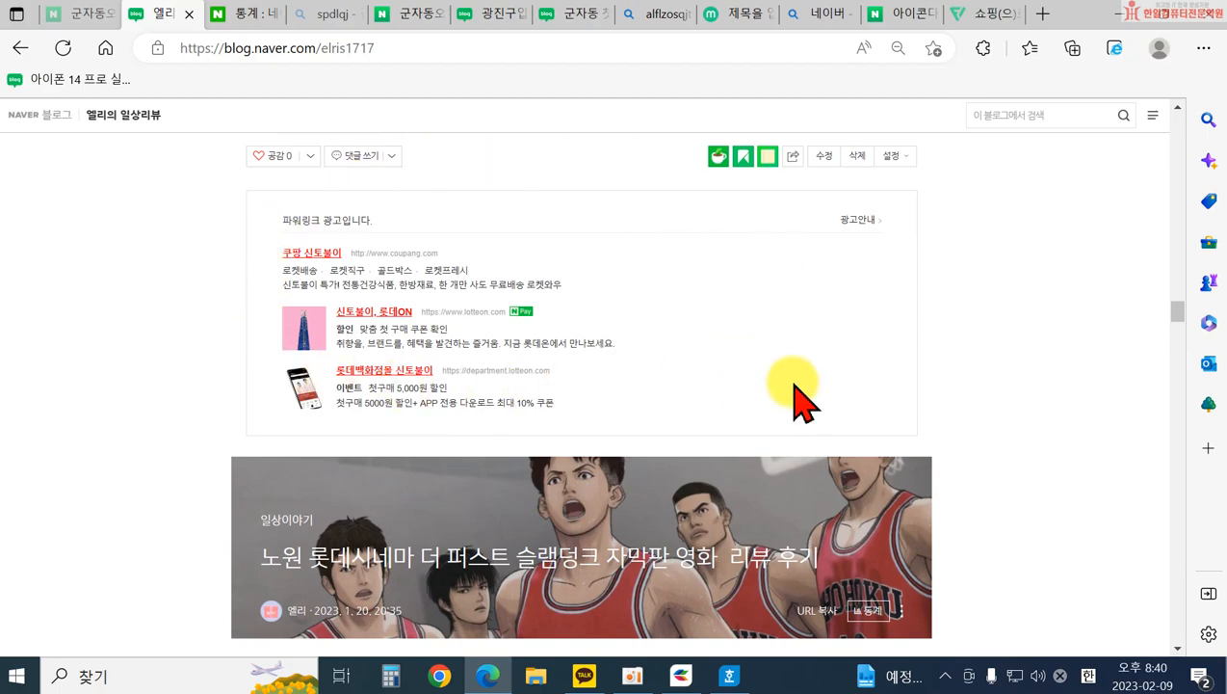
scroll(419, 384, down, 10)
scroll(712, 438, up, 3)
scroll(578, 501, down, 12)
scroll(590, 505, down, 15)
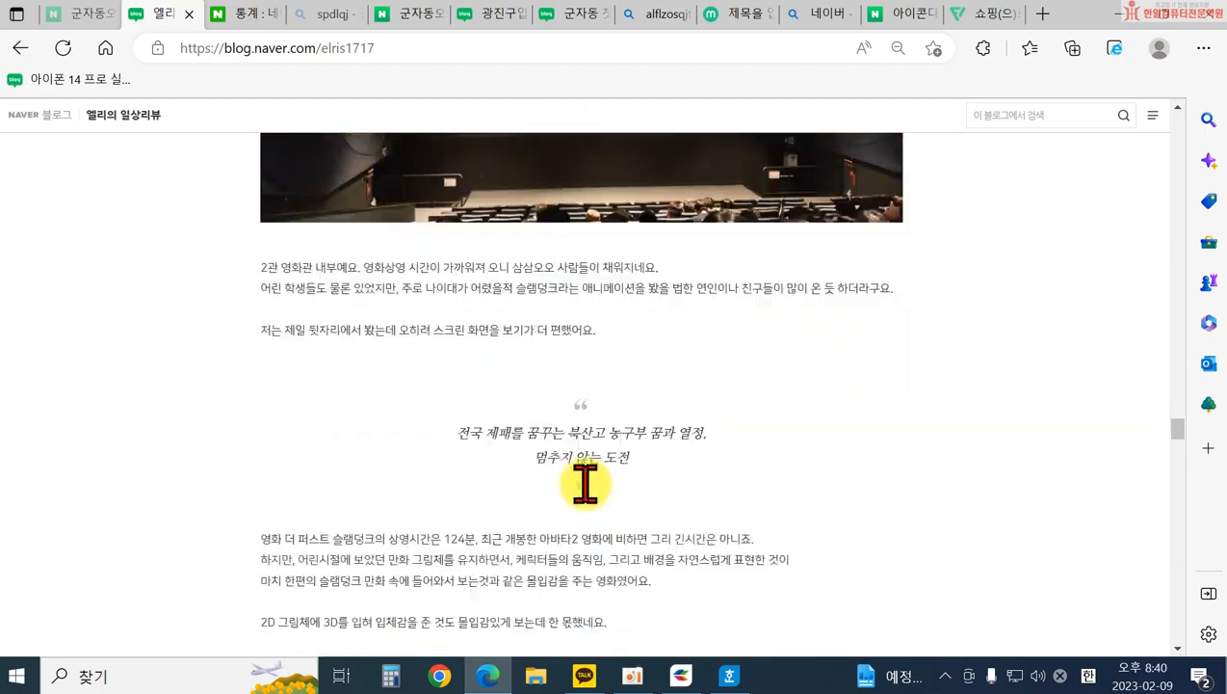
scroll(597, 511, down, 20)
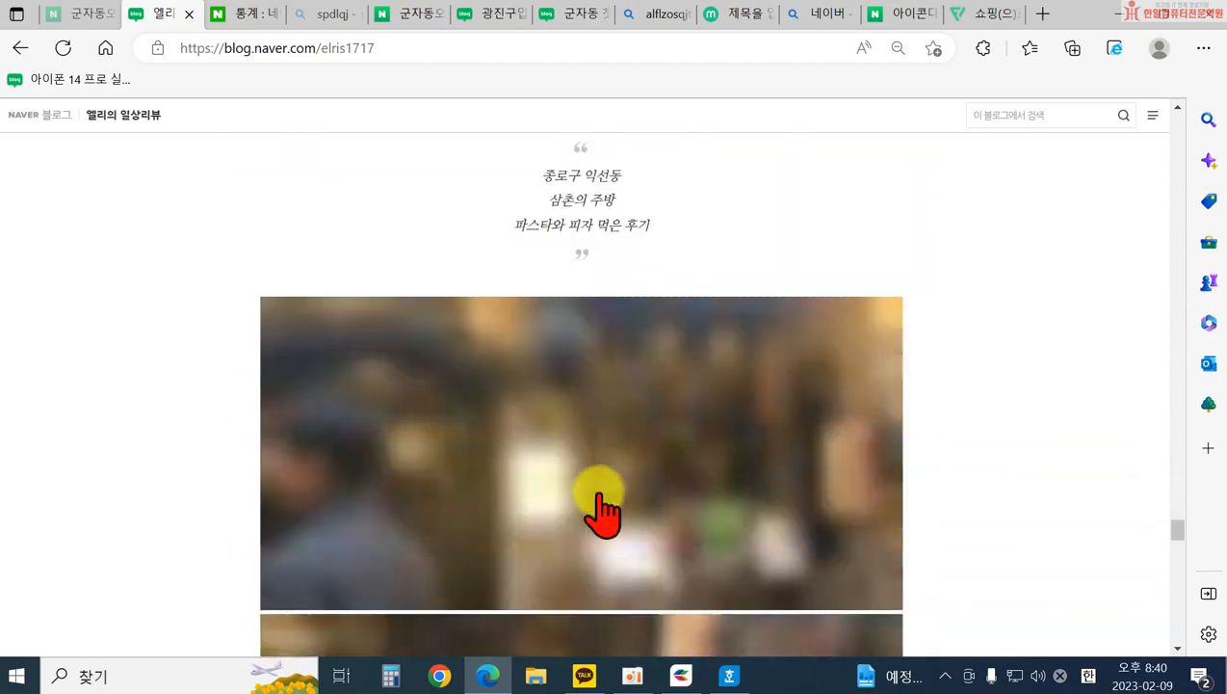
scroll(597, 501, down, 15)
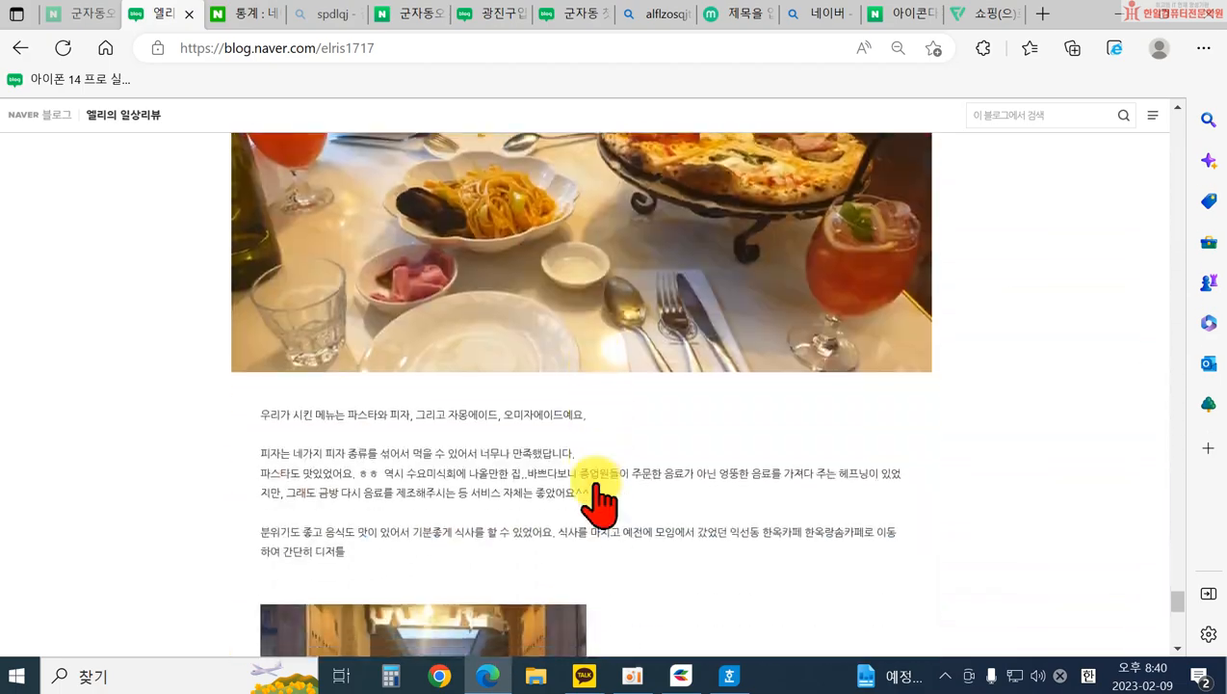
scroll(573, 474, down, 3)
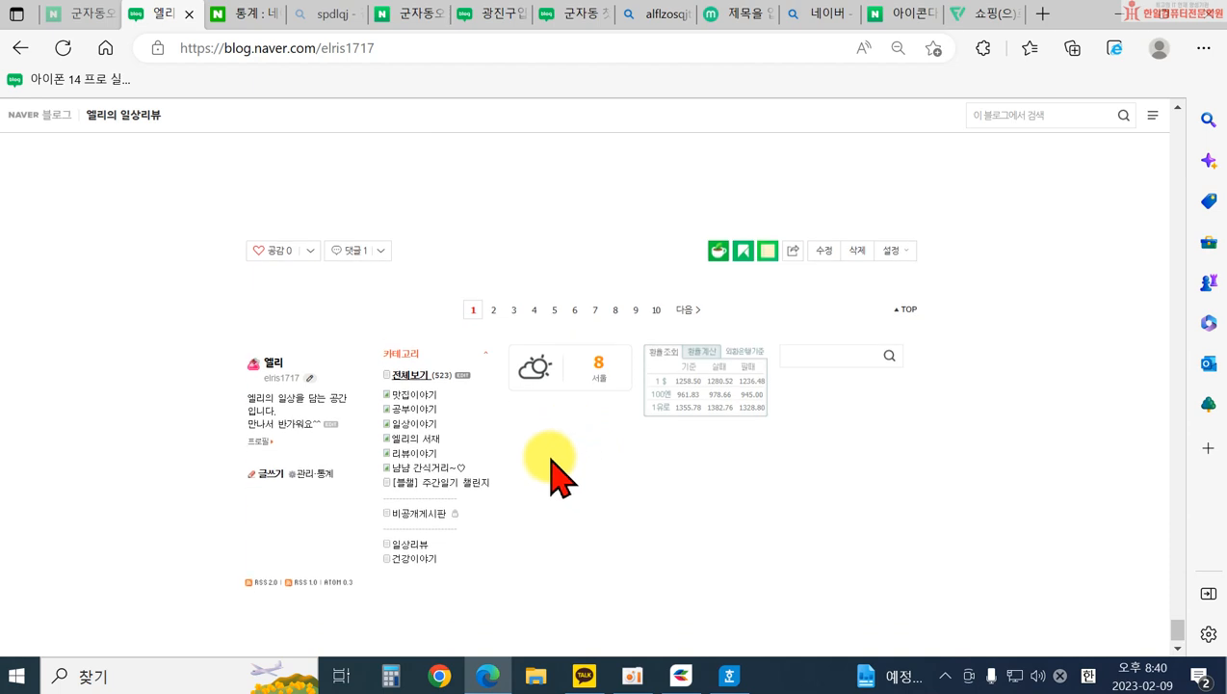
- Go back to 애드포스트 설정 and review the ad usage and in-post ad placement options
click(19, 49)
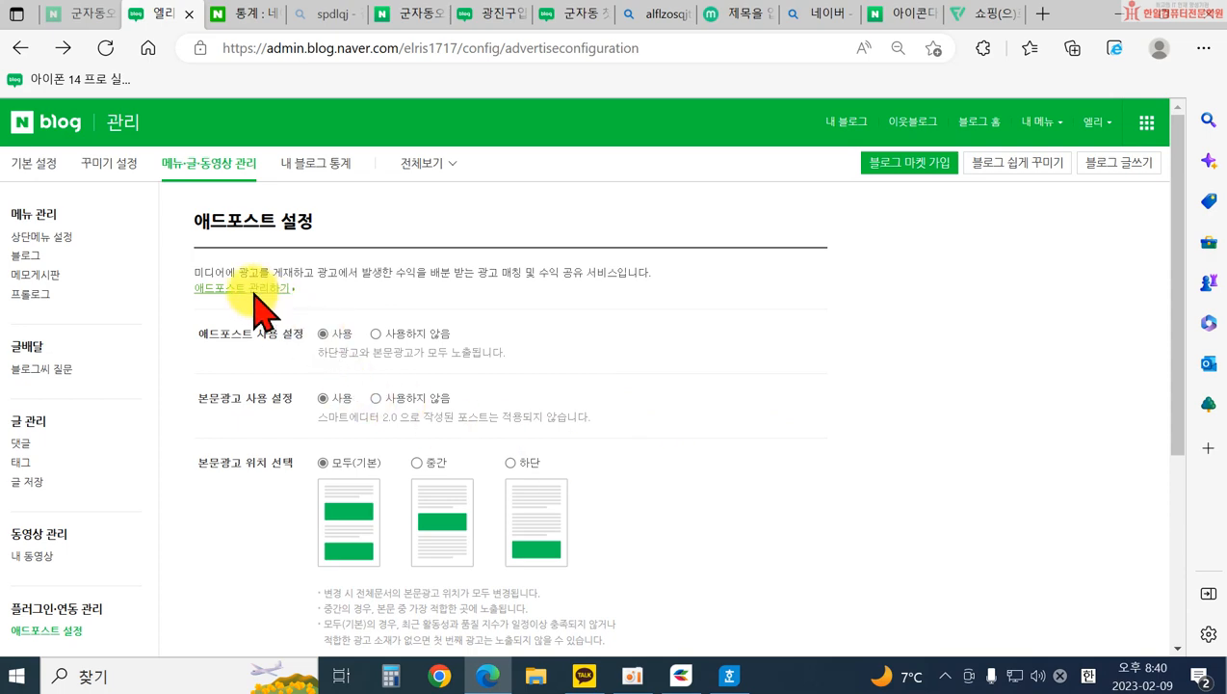
scroll(328, 487, down, 3)
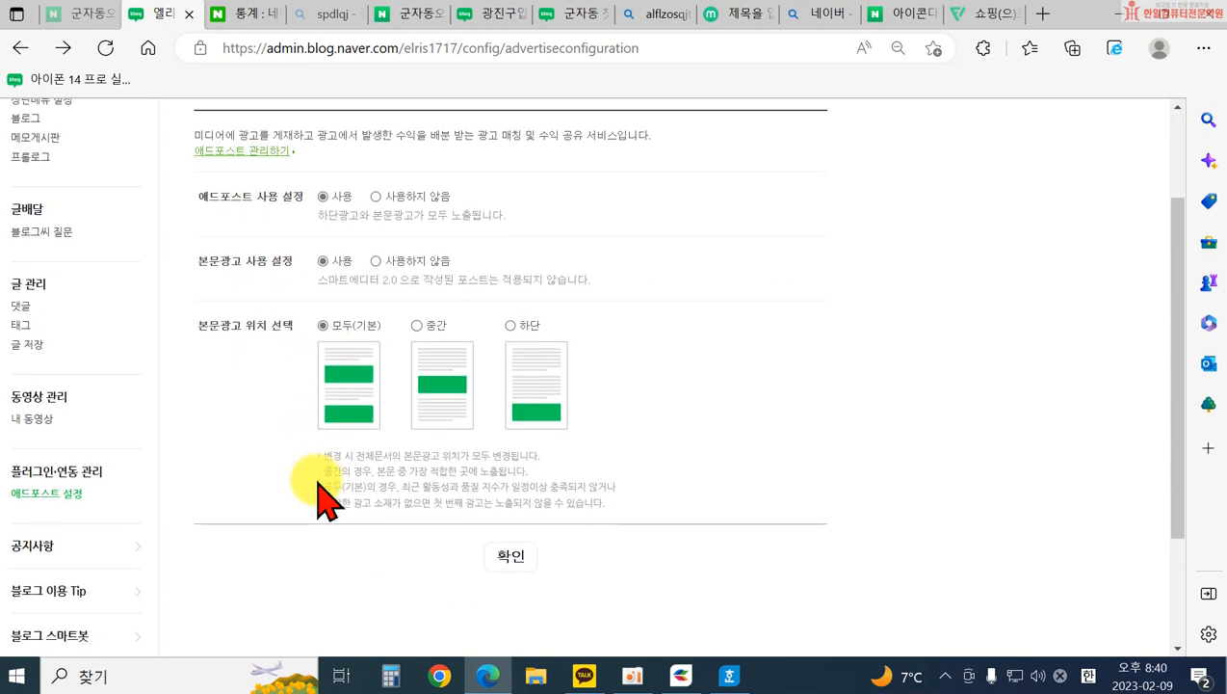
scroll(289, 405, up, 3)
scroll(575, 598, down, 3)
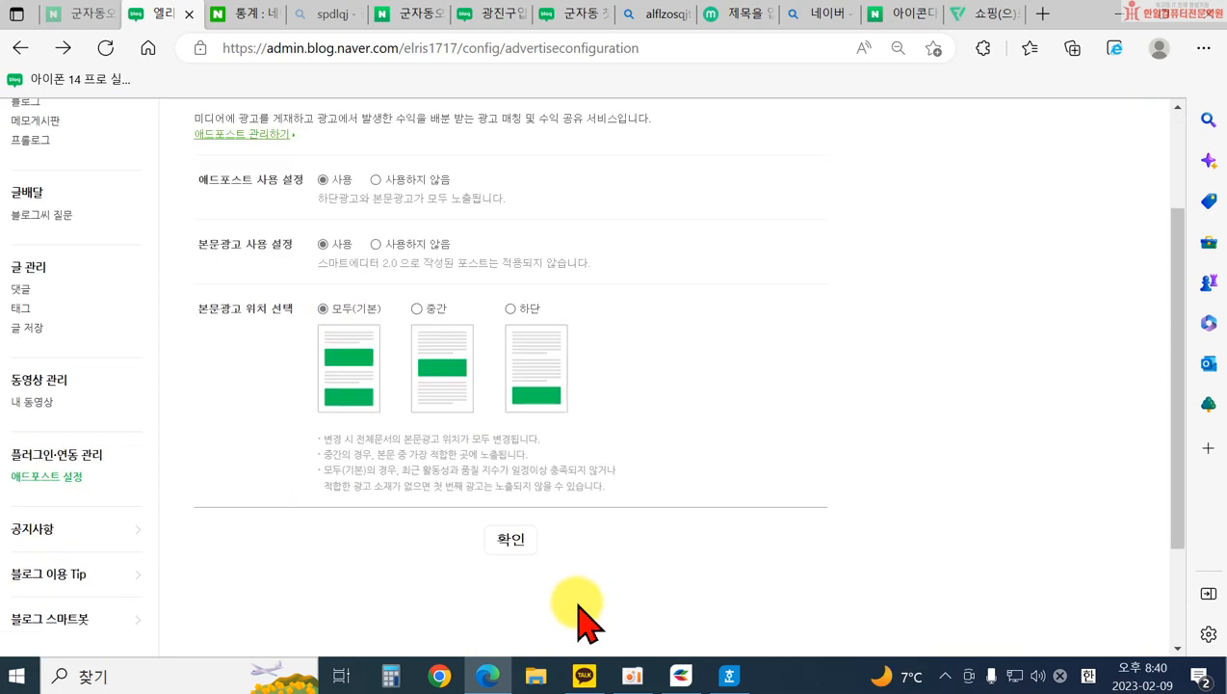
scroll(513, 457, up, 1)
scroll(515, 455, up, 2)
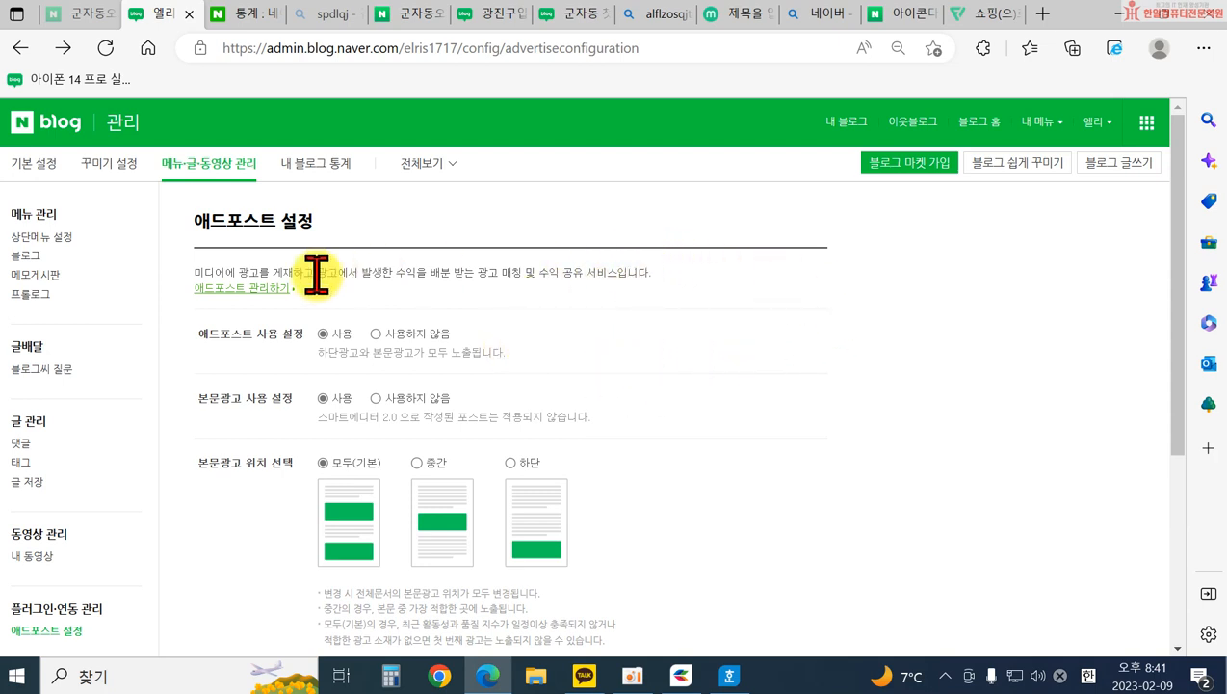
- Open the AdPost management site, examine the income chart and account balances, and close it
click(252, 288)
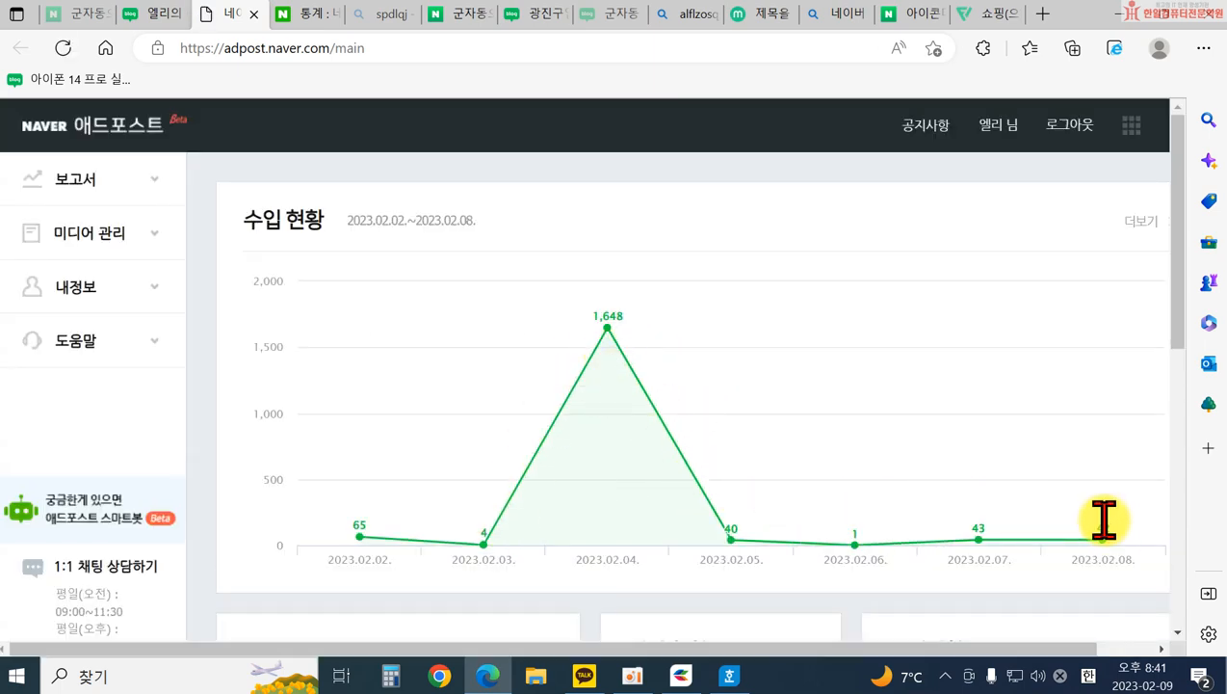
click(584, 317)
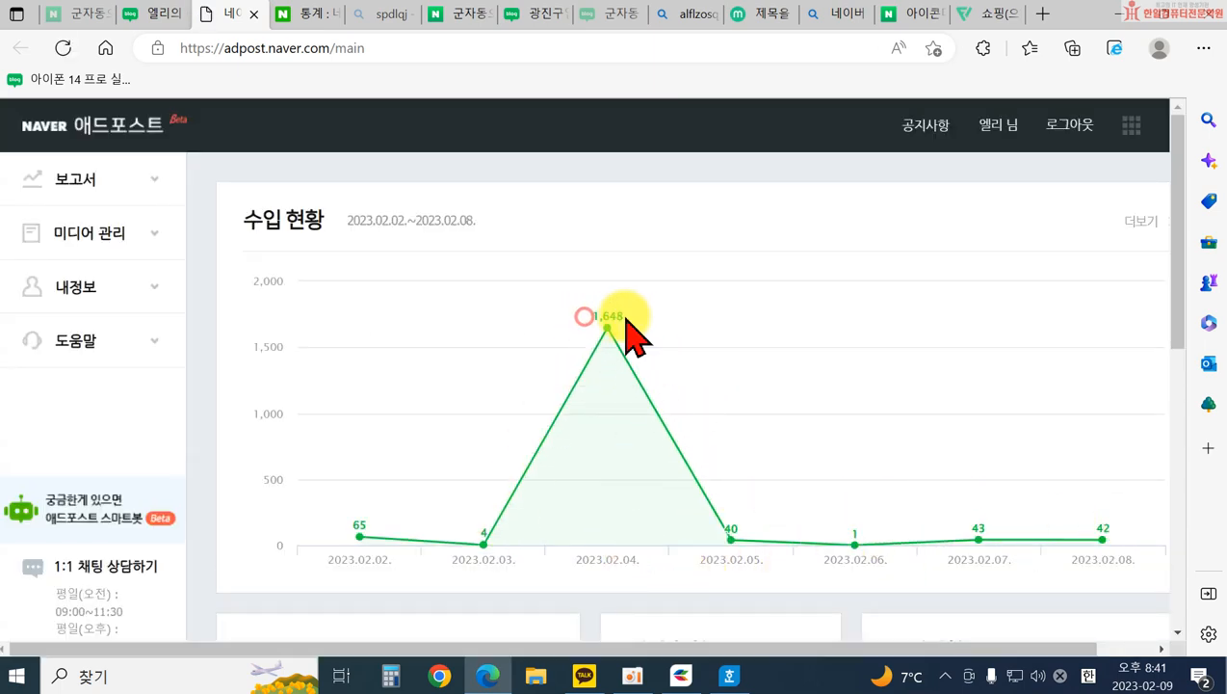
scroll(816, 559, down, 2)
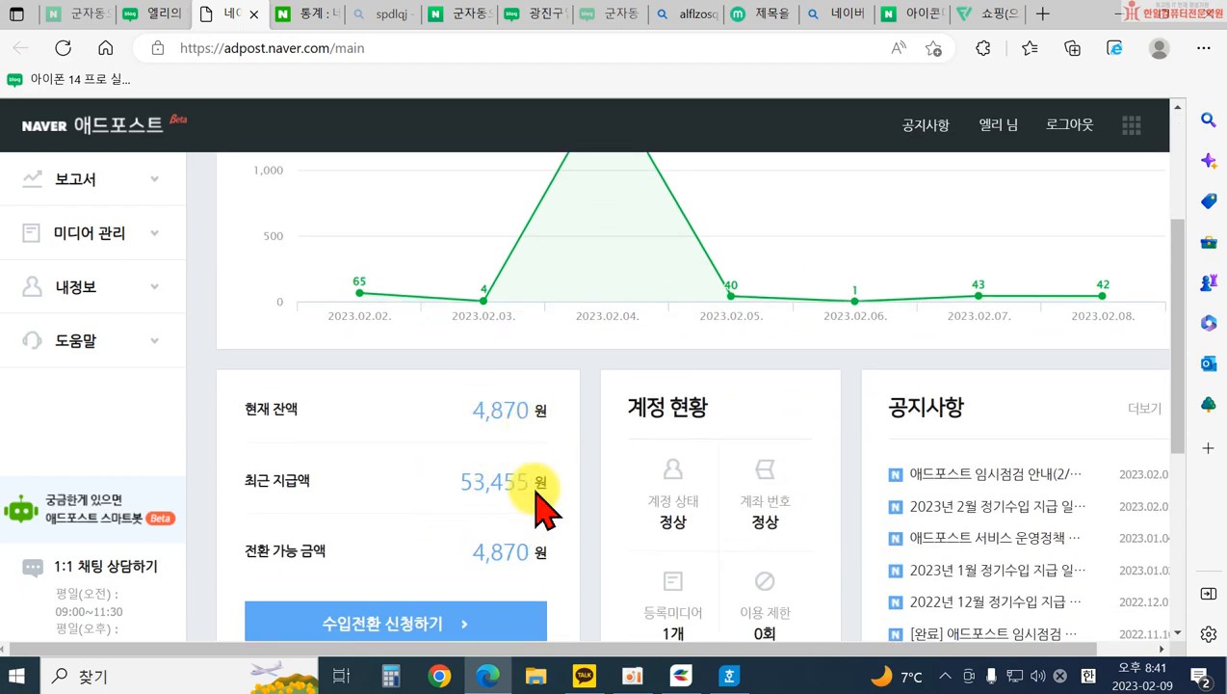
scroll(539, 539, down, 2)
scroll(616, 526, up, 3)
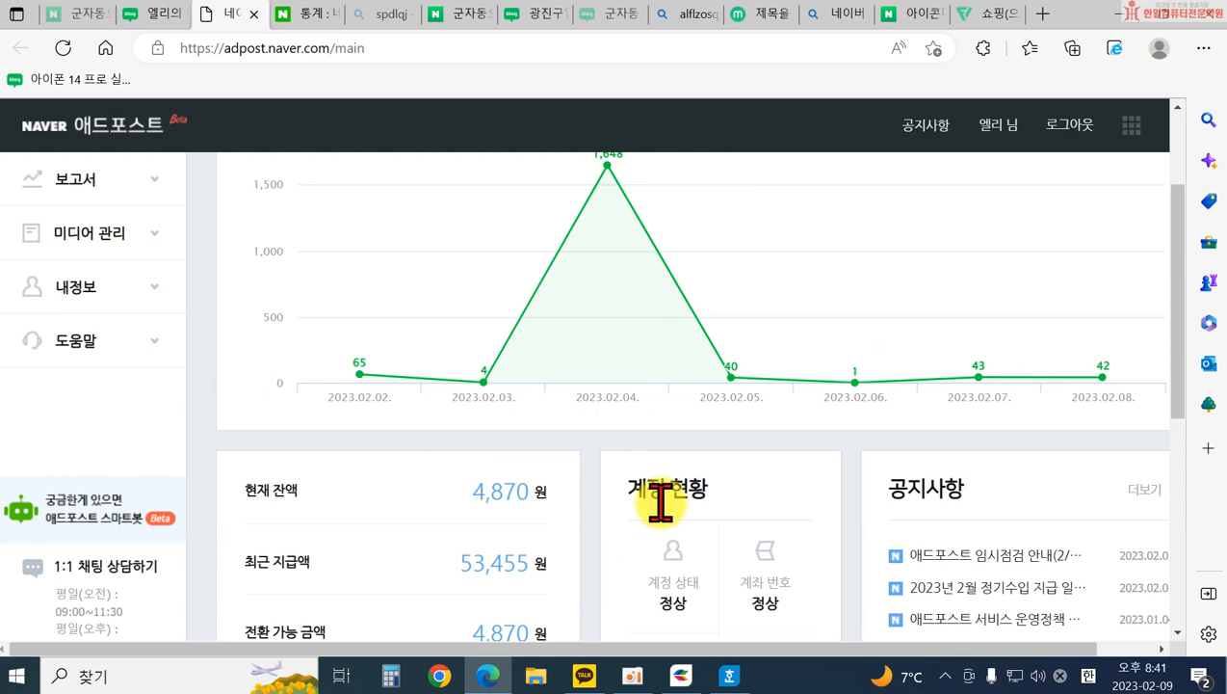
scroll(626, 496, up, 2)
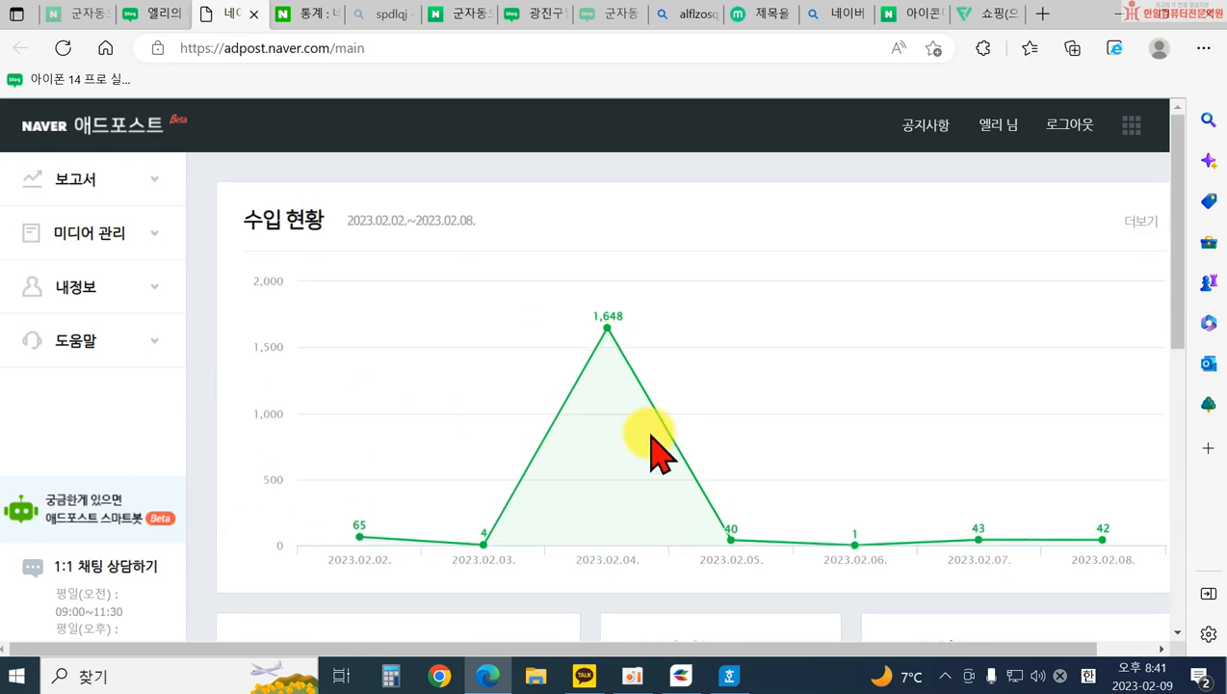
click(253, 13)
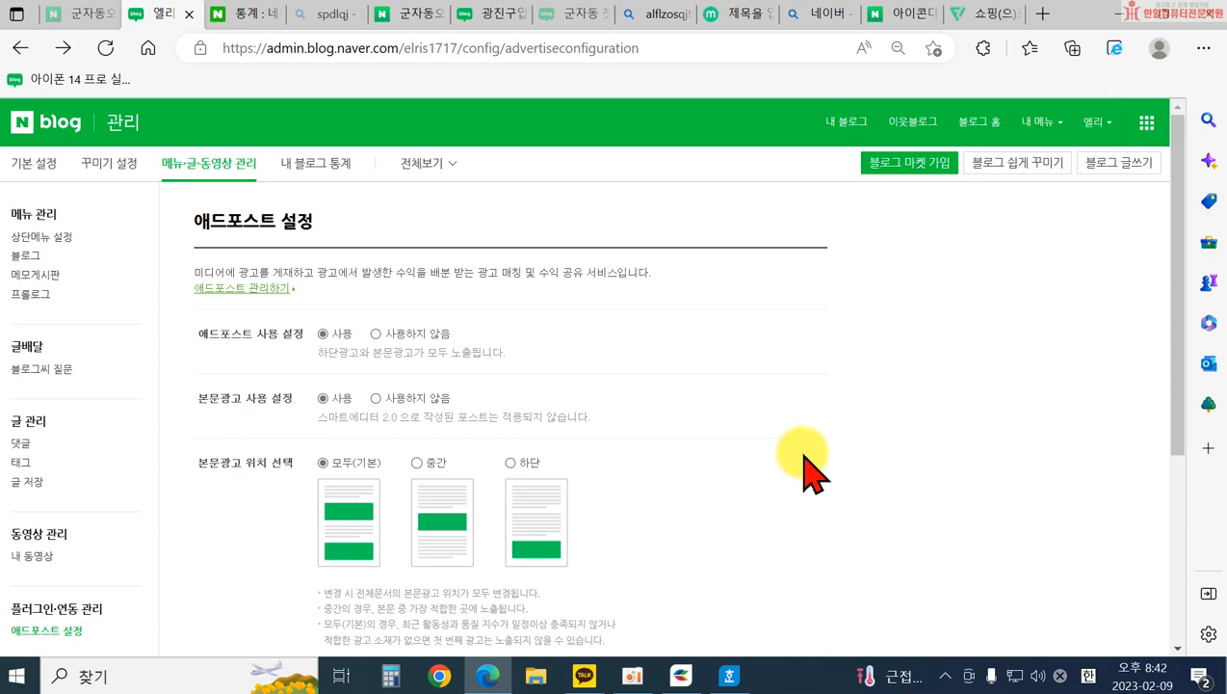
scroll(135, 404, down, 3)
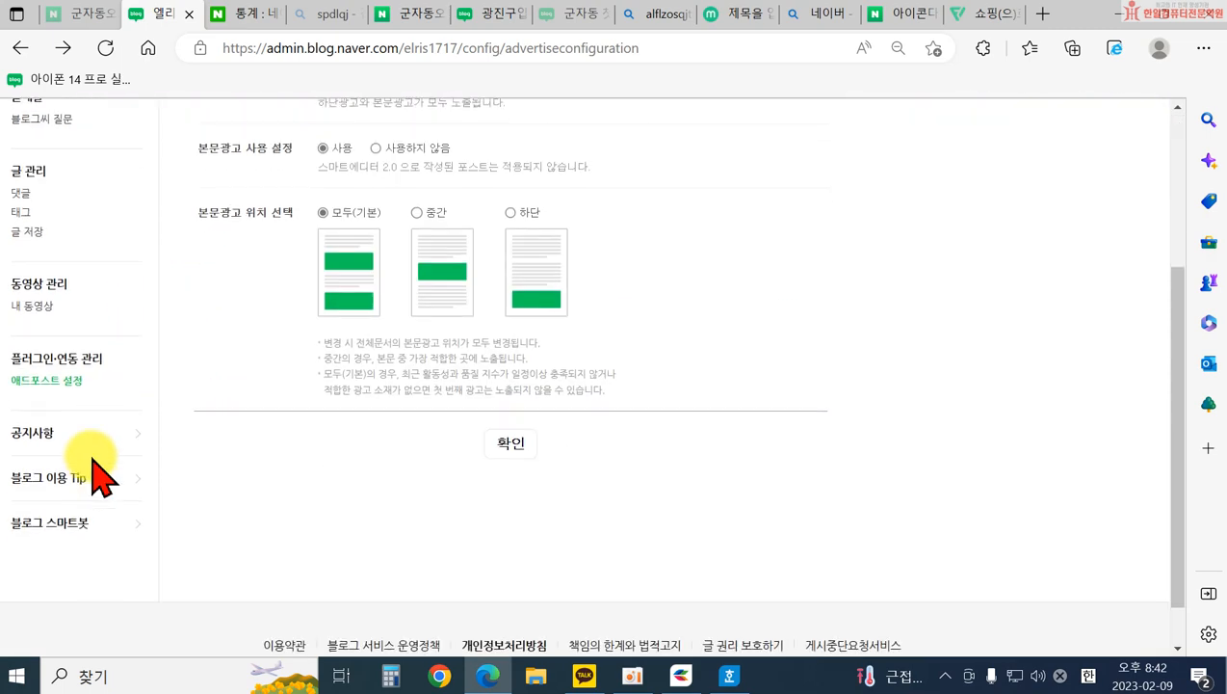
scroll(87, 414, up, 3)
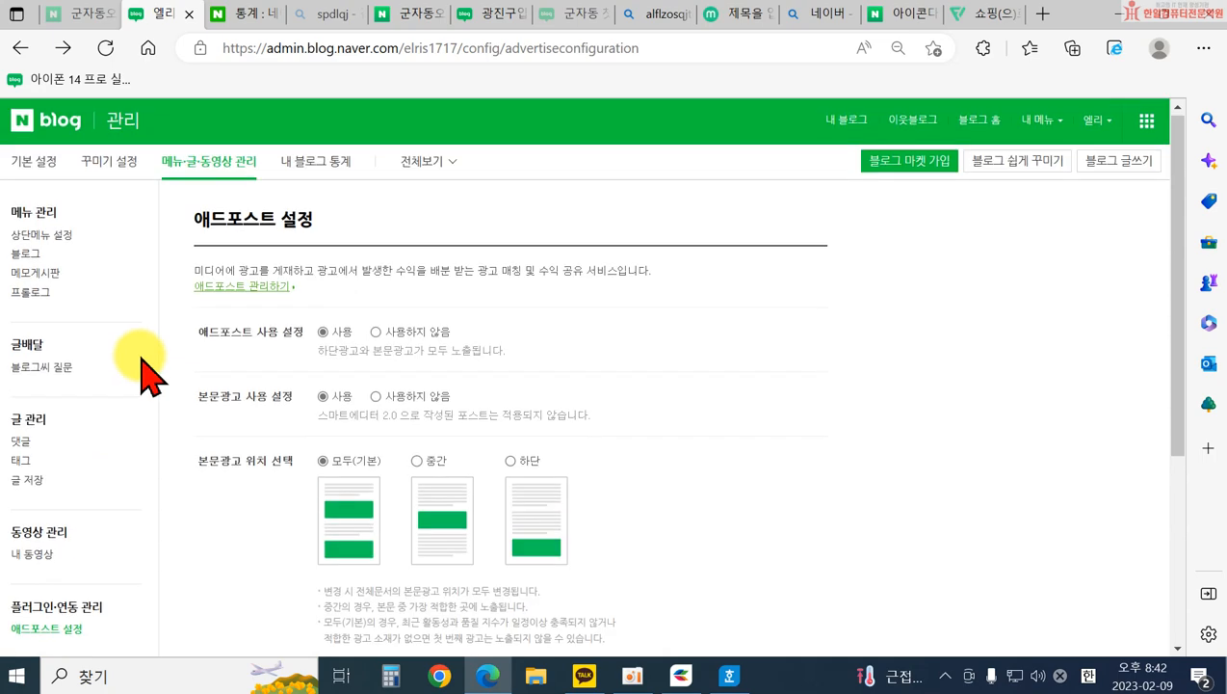
click(298, 164)
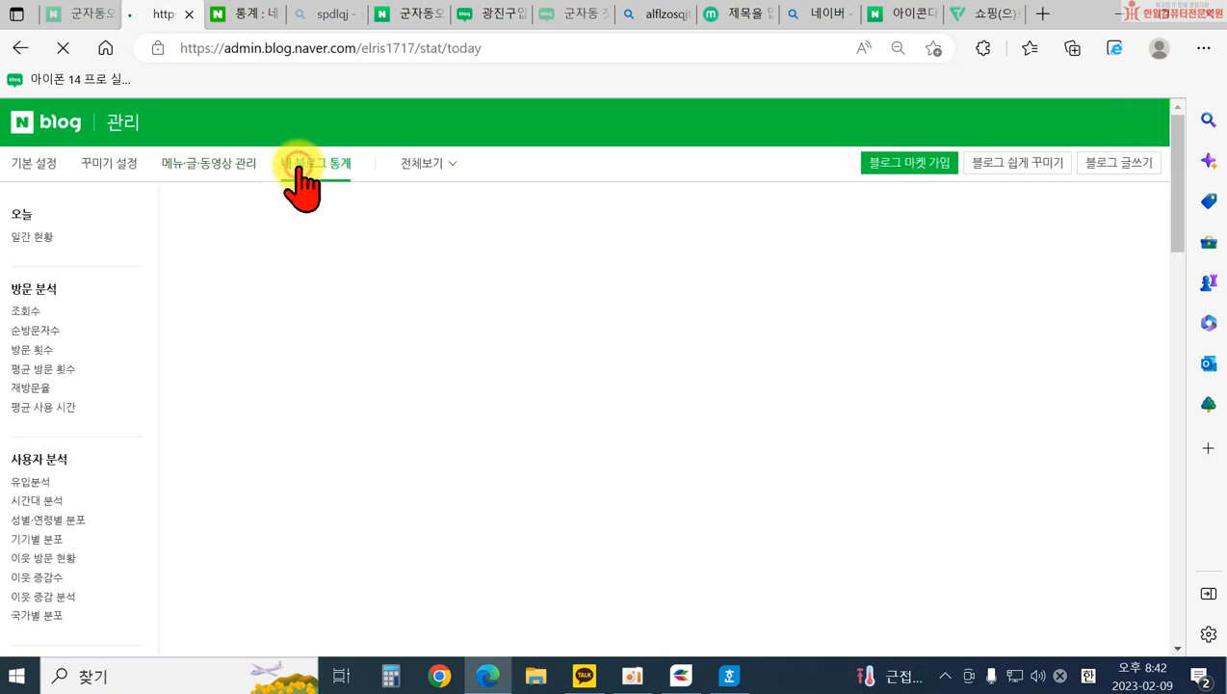
click(217, 165)
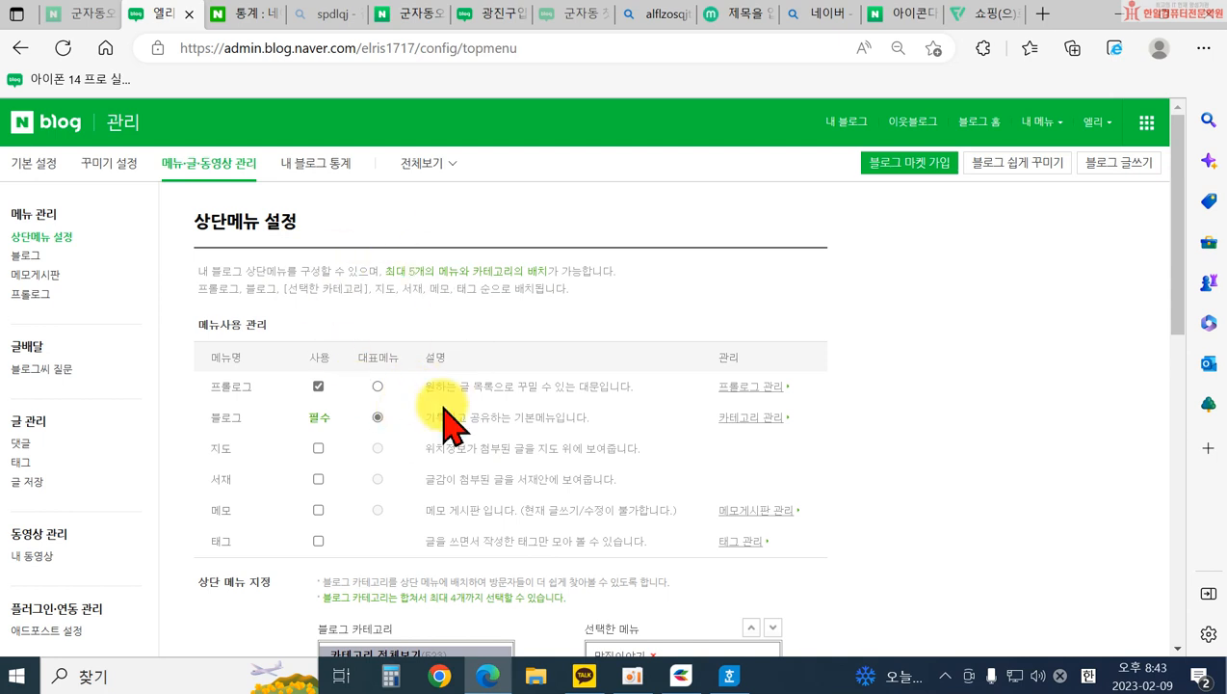
- Open 내 블로그 통계 and examine today's figures and the daily 조회수 chart
click(324, 164)
scroll(588, 419, down, 2)
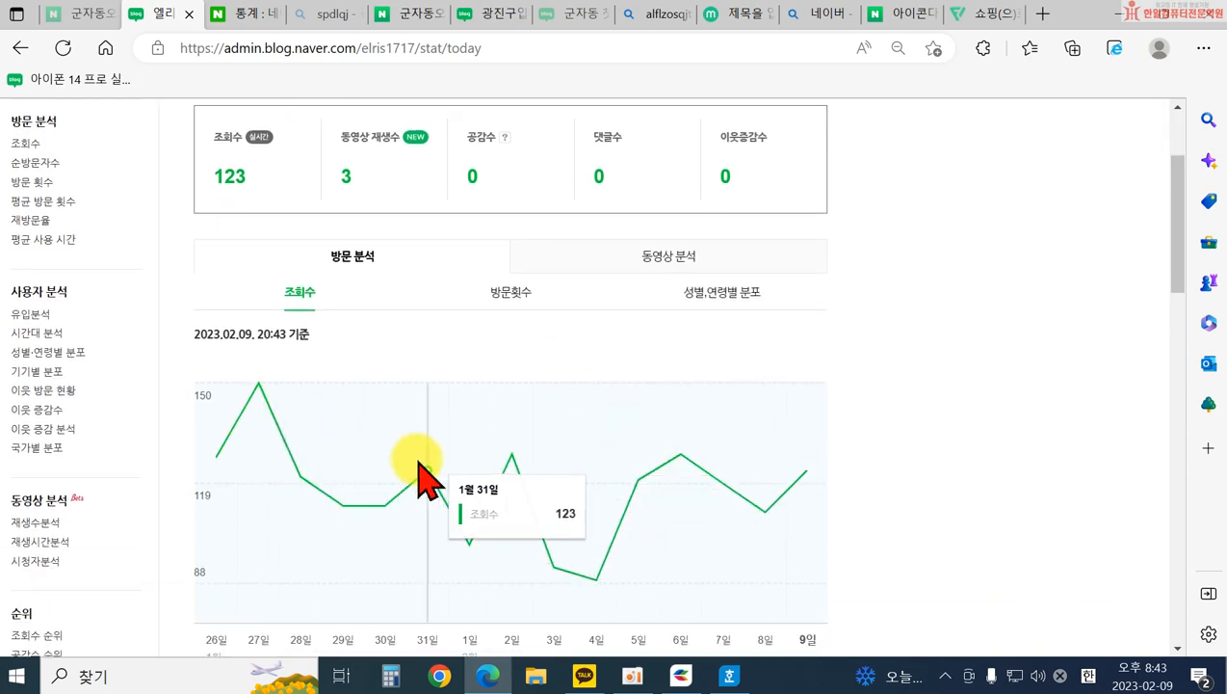
scroll(462, 463, down, 1)
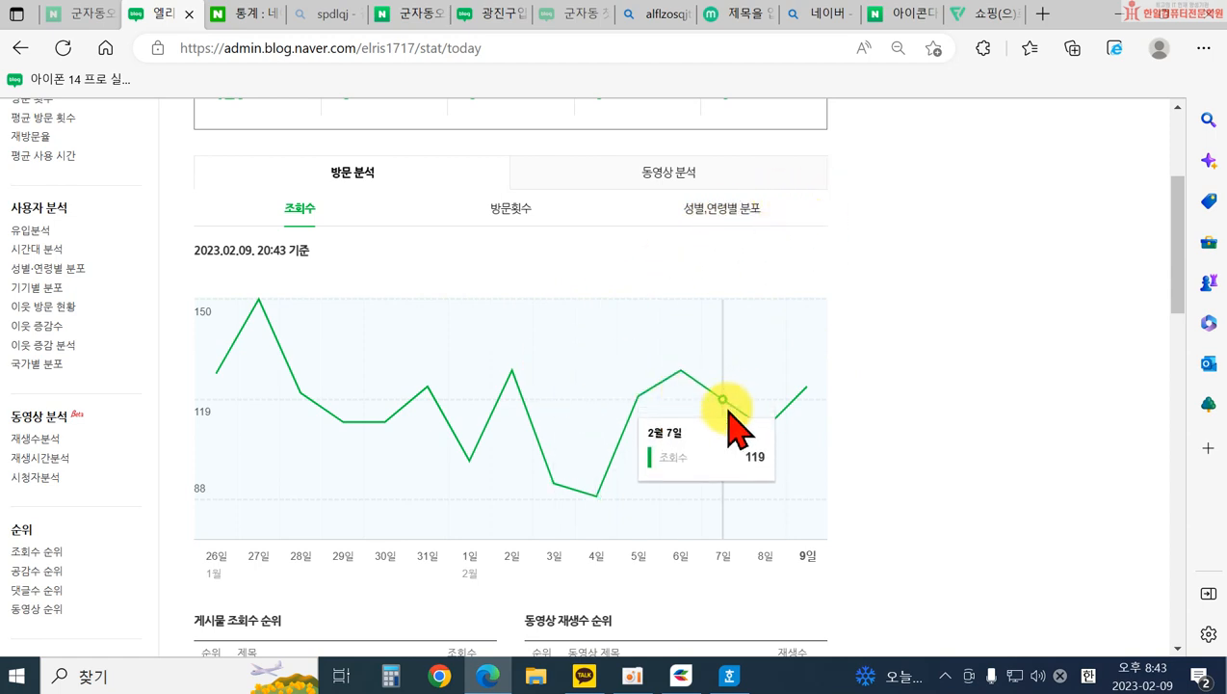
scroll(482, 385, up, 1)
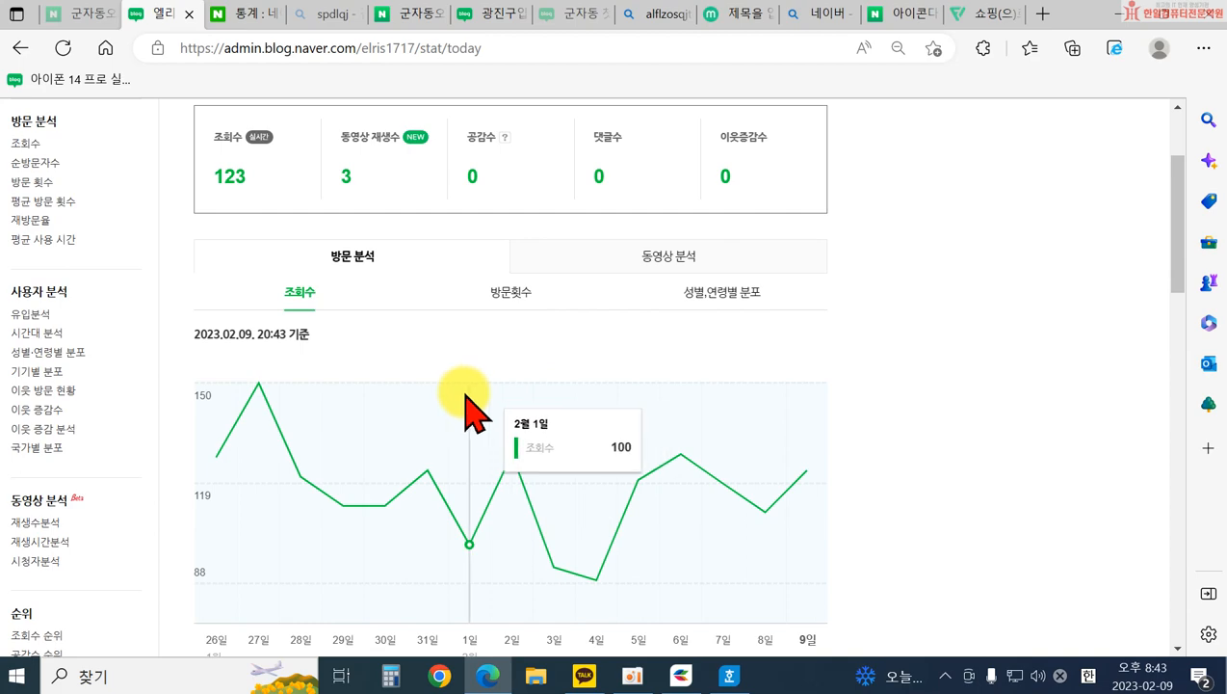
scroll(412, 376, up, 1)
scroll(412, 395, down, 6)
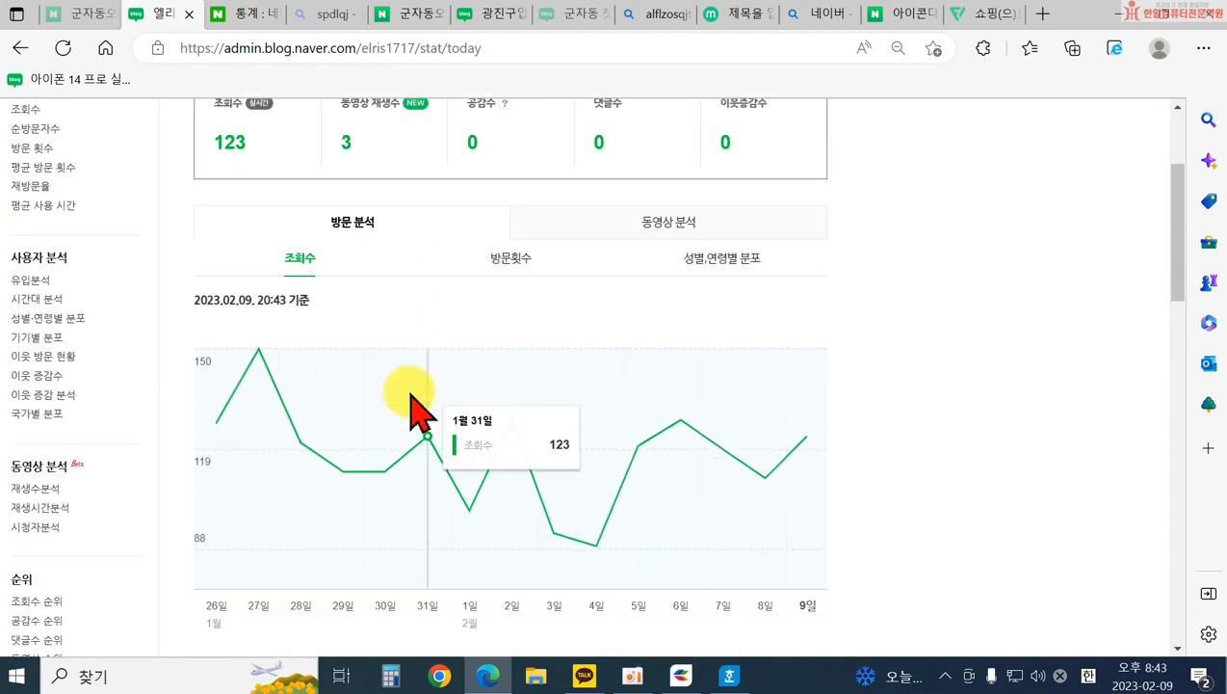
- Examine the rest of 일간 현황, including the 게시물 조회수 순위 and 동영상 재생수 순위 lists and the 유입경로 table
scroll(350, 506, up, 4)
scroll(262, 452, down, 4)
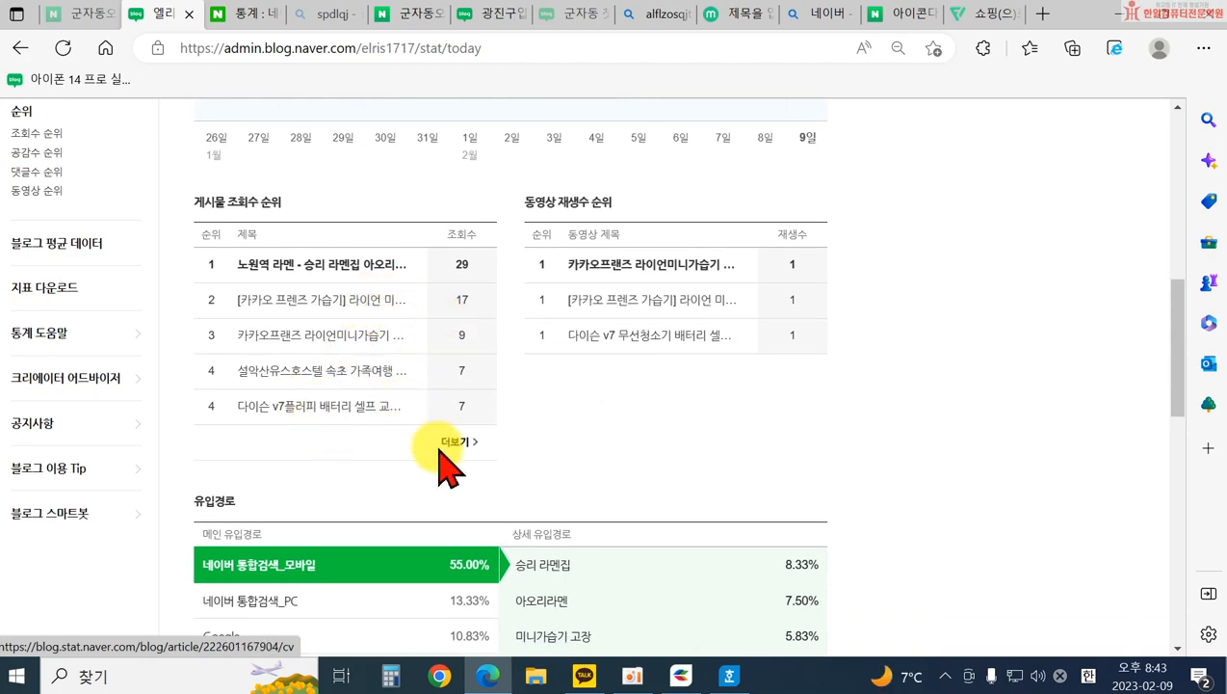
scroll(425, 452, down, 3)
scroll(562, 398, down, 3)
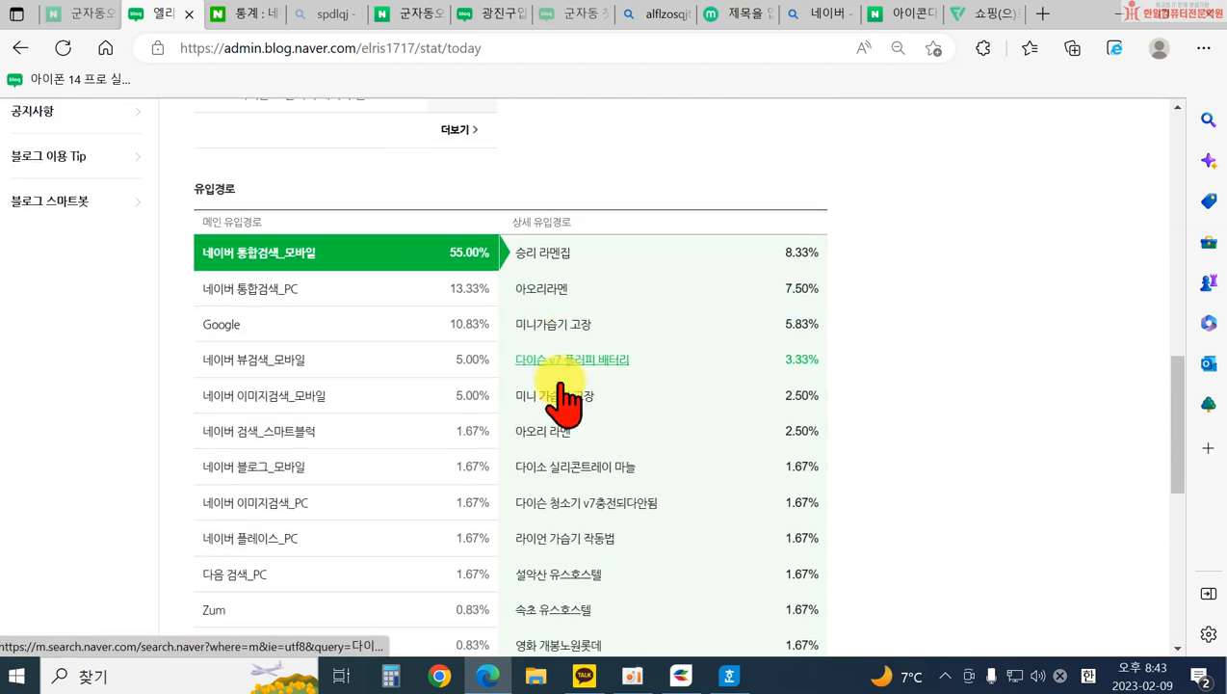
- Go through the 유입경로 sources from 네이버 통합검색_PC down to 네이버 플레이스_PC and check the detailed referrals
scroll(539, 434, up, 3)
click(427, 277)
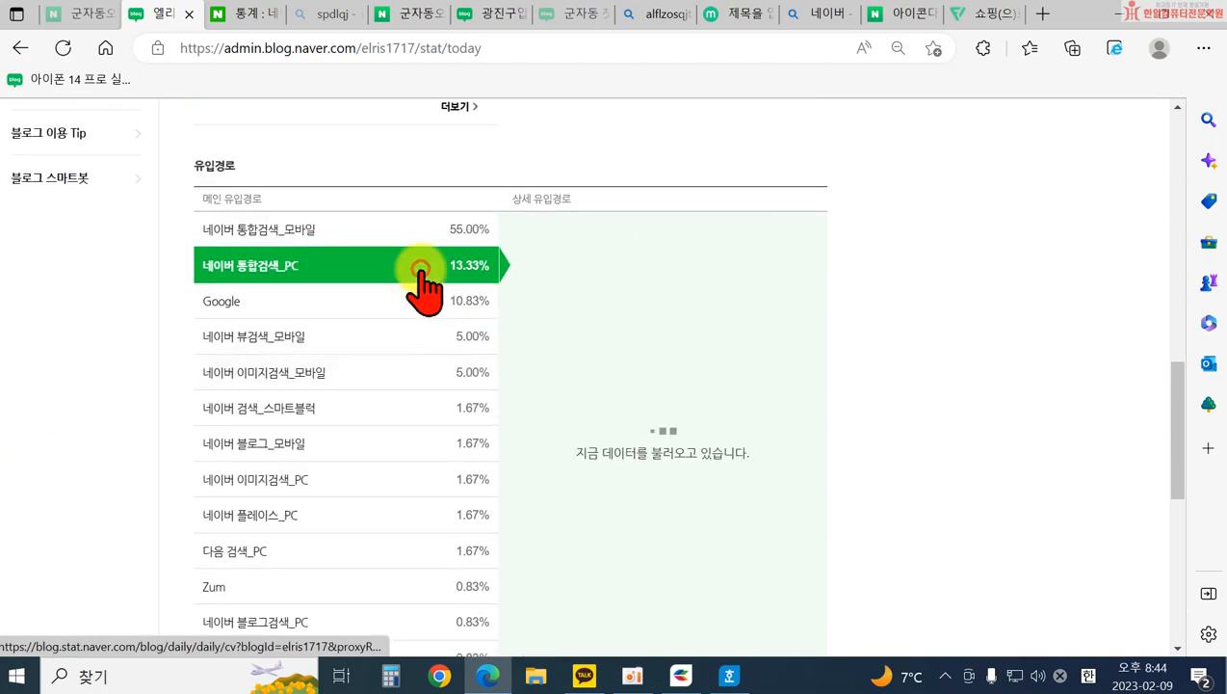
click(417, 306)
click(417, 334)
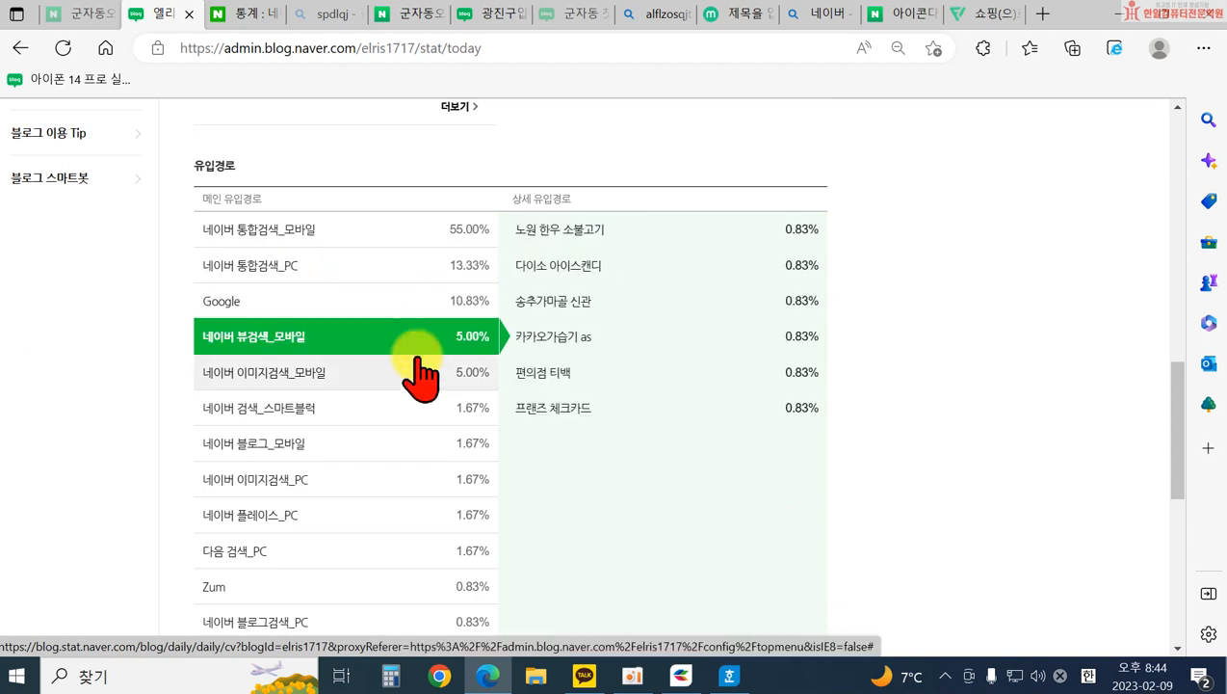
click(416, 370)
click(422, 407)
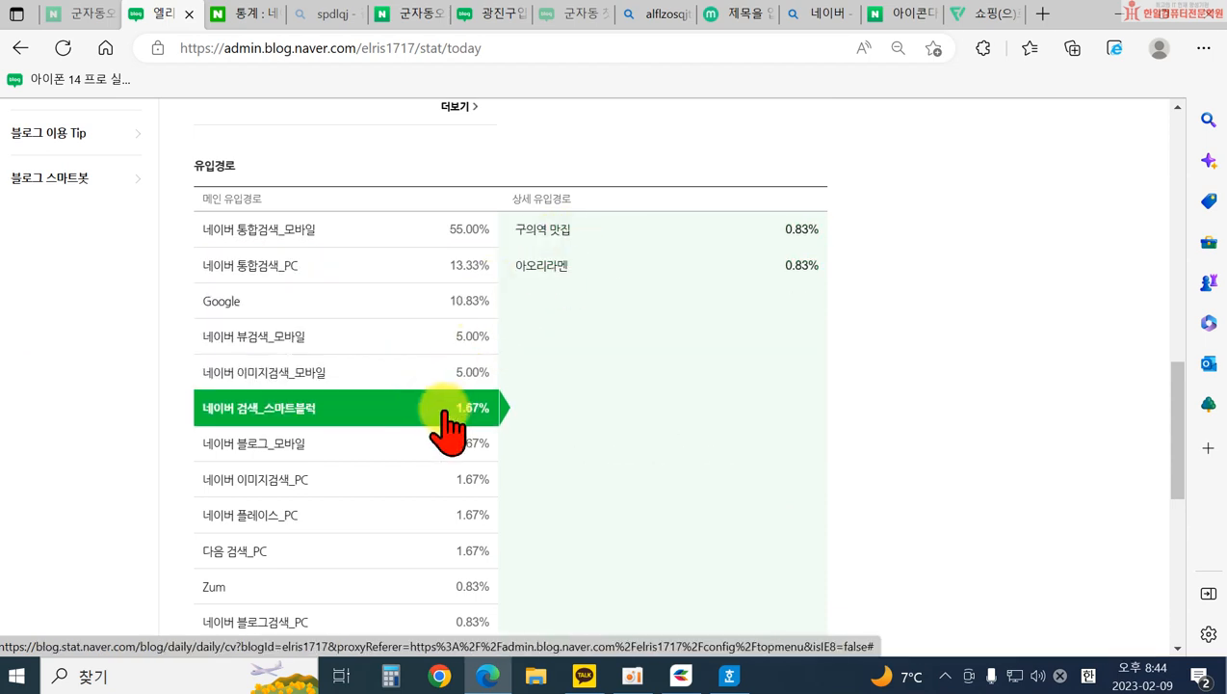
click(395, 449)
click(424, 515)
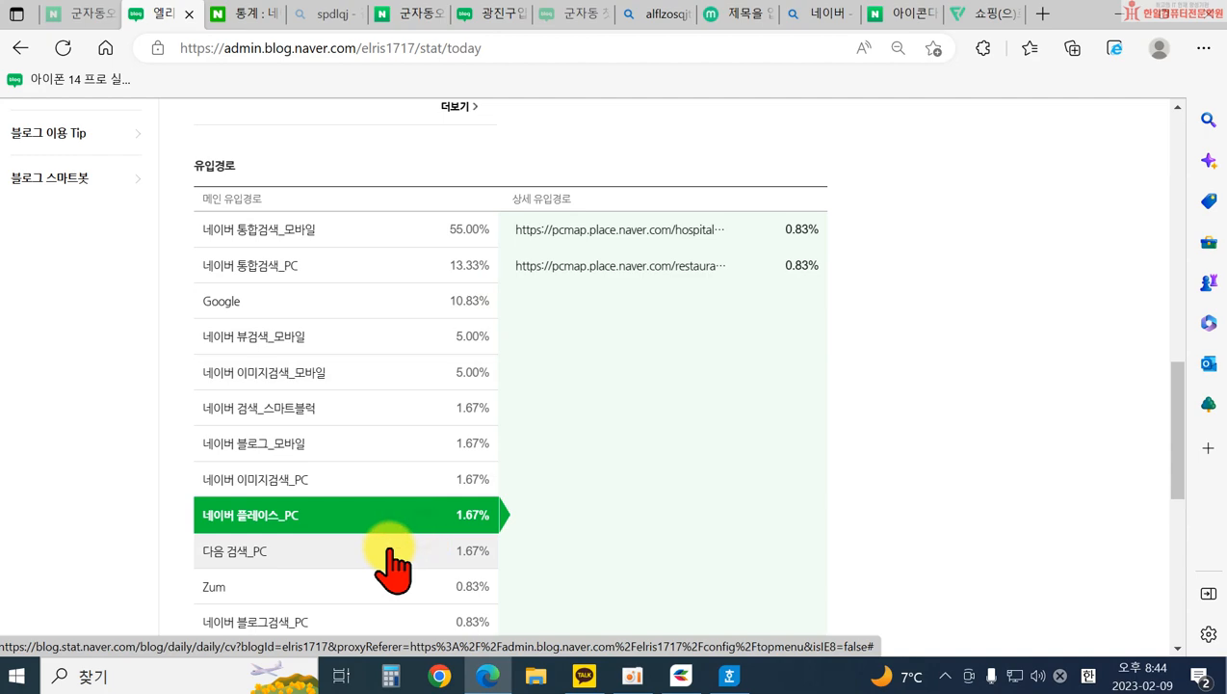
- Open the 평균 사용 시간 statistics and examine the daily chart and the table by visitor type
scroll(392, 568, up, 10)
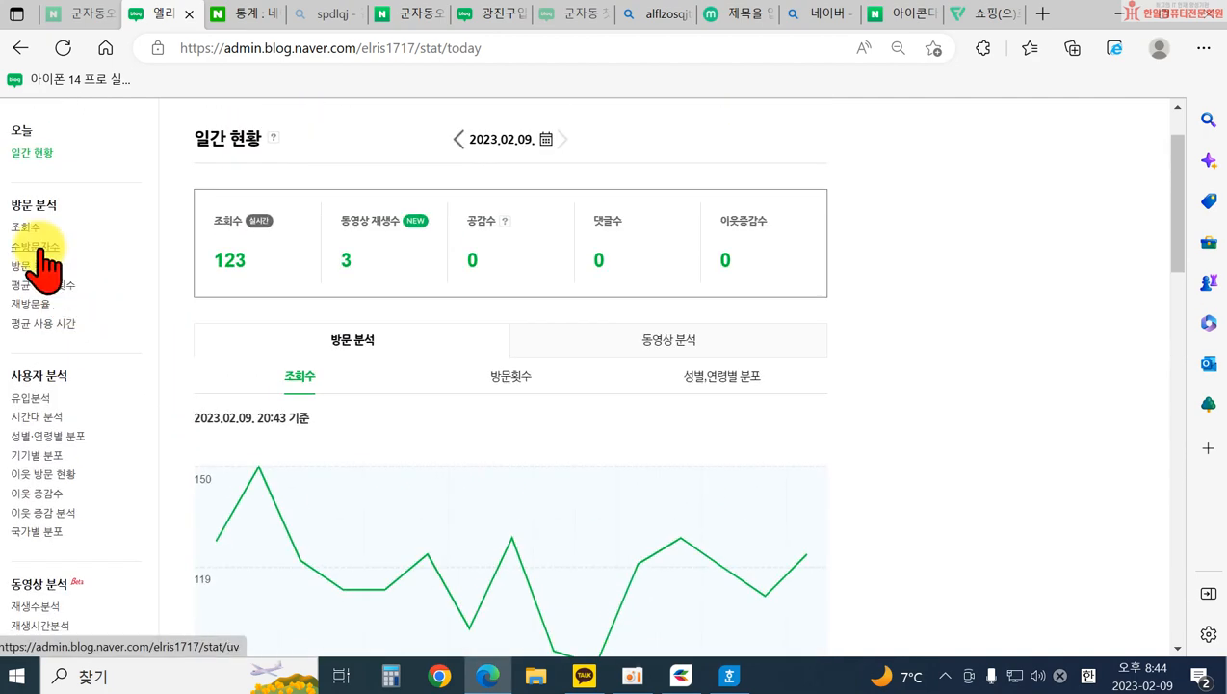
click(39, 323)
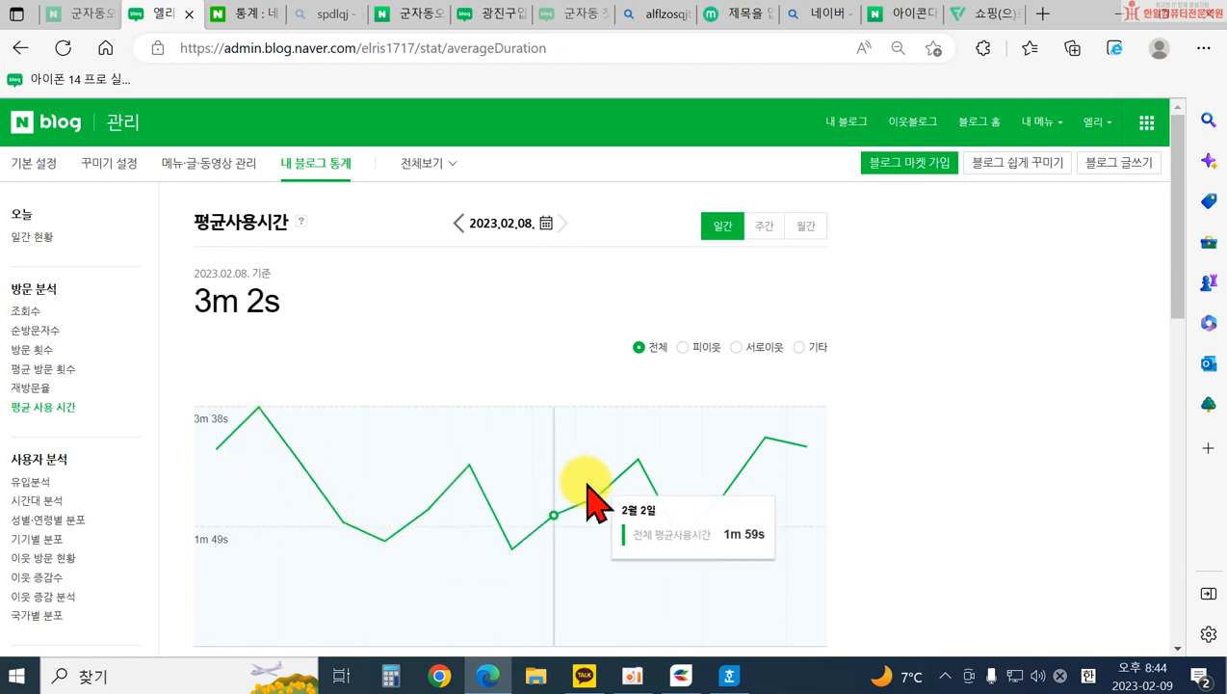
scroll(821, 463, down, 2)
scroll(817, 472, down, 6)
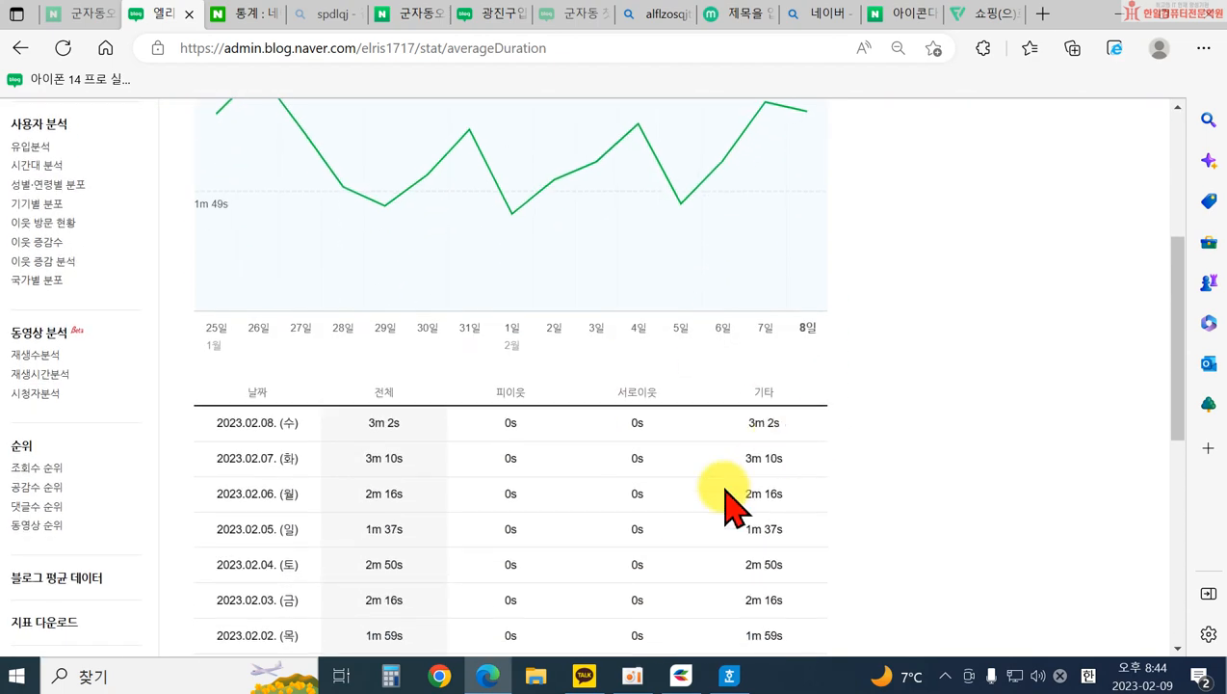
scroll(675, 526, up, 5)
scroll(558, 481, up, 2)
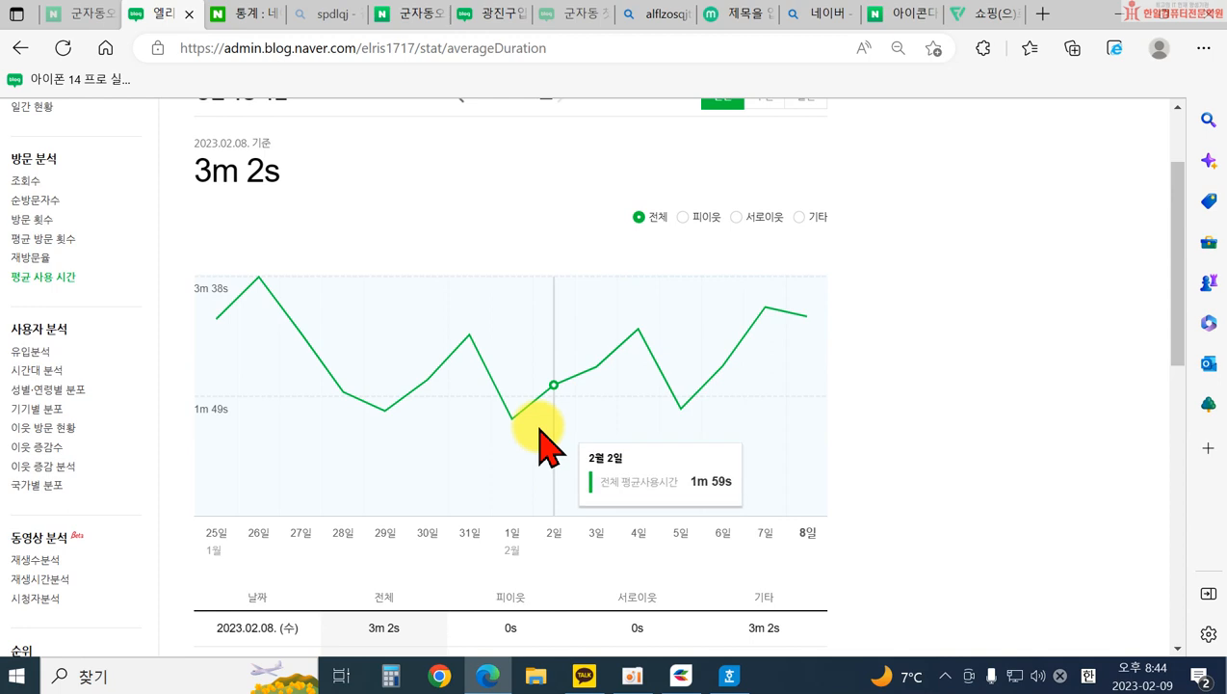
scroll(289, 385, up, 2)
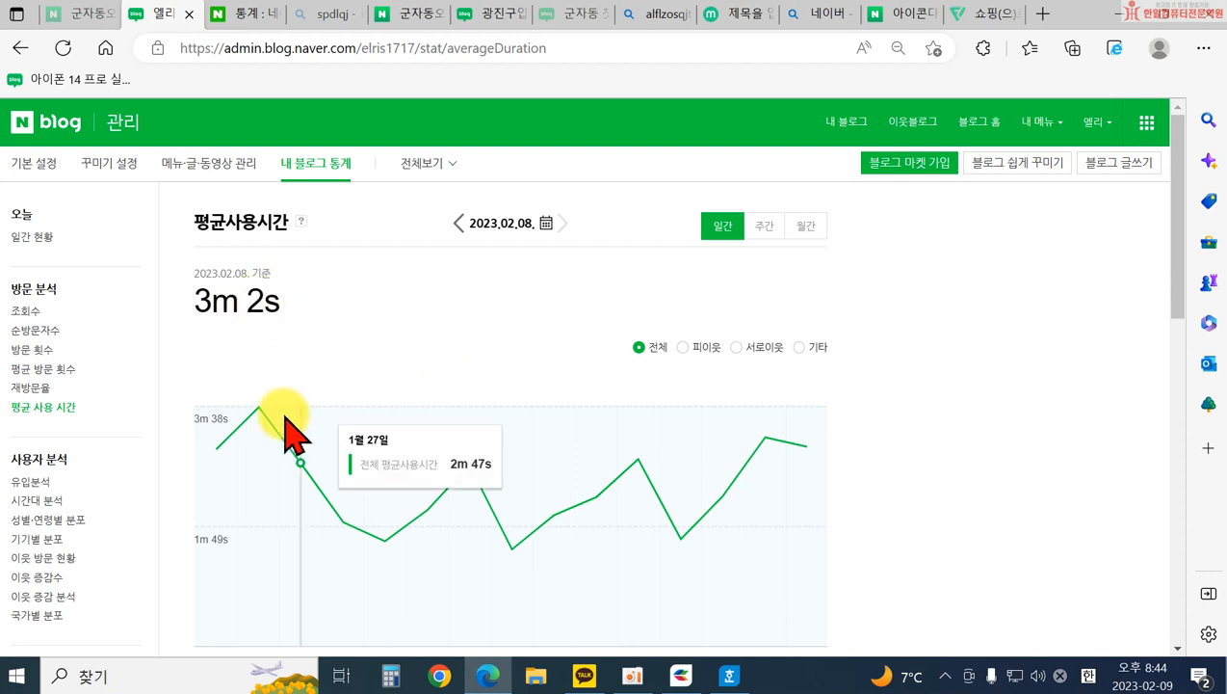
- Open 유입분석 and compare the overall referrals with the 검색 유입 and 사이트 유입 breakdowns
click(21, 486)
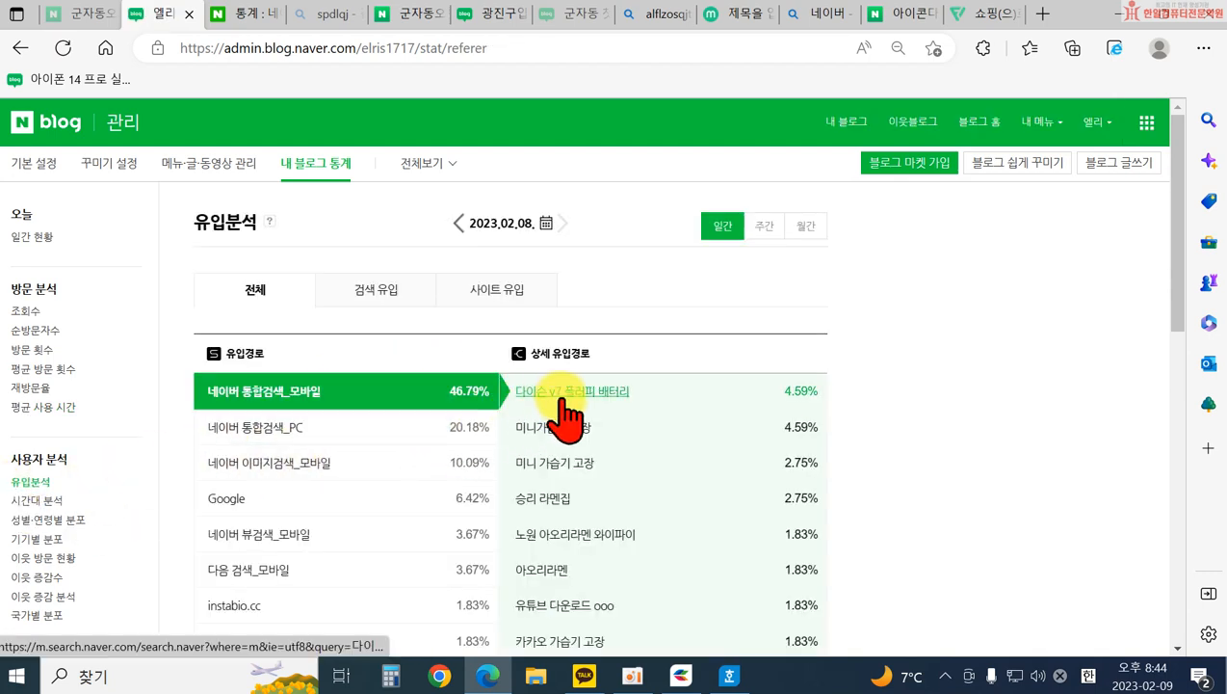
click(376, 292)
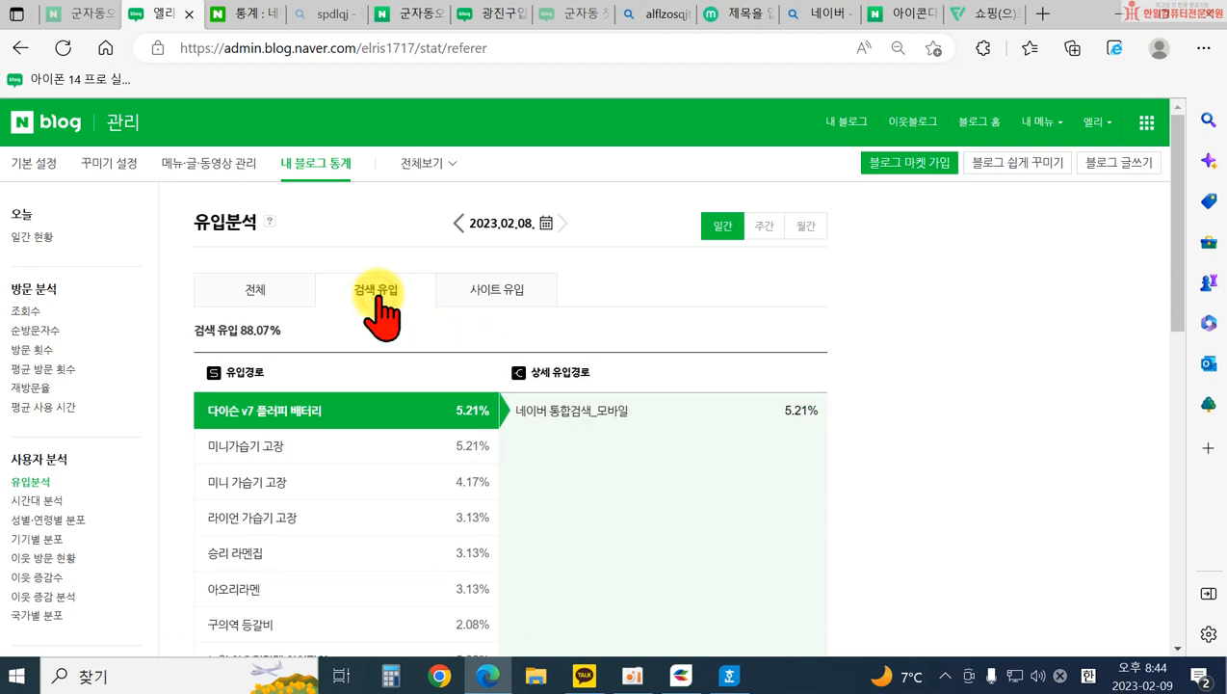
scroll(392, 517, down, 2)
scroll(392, 515, up, 2)
click(484, 294)
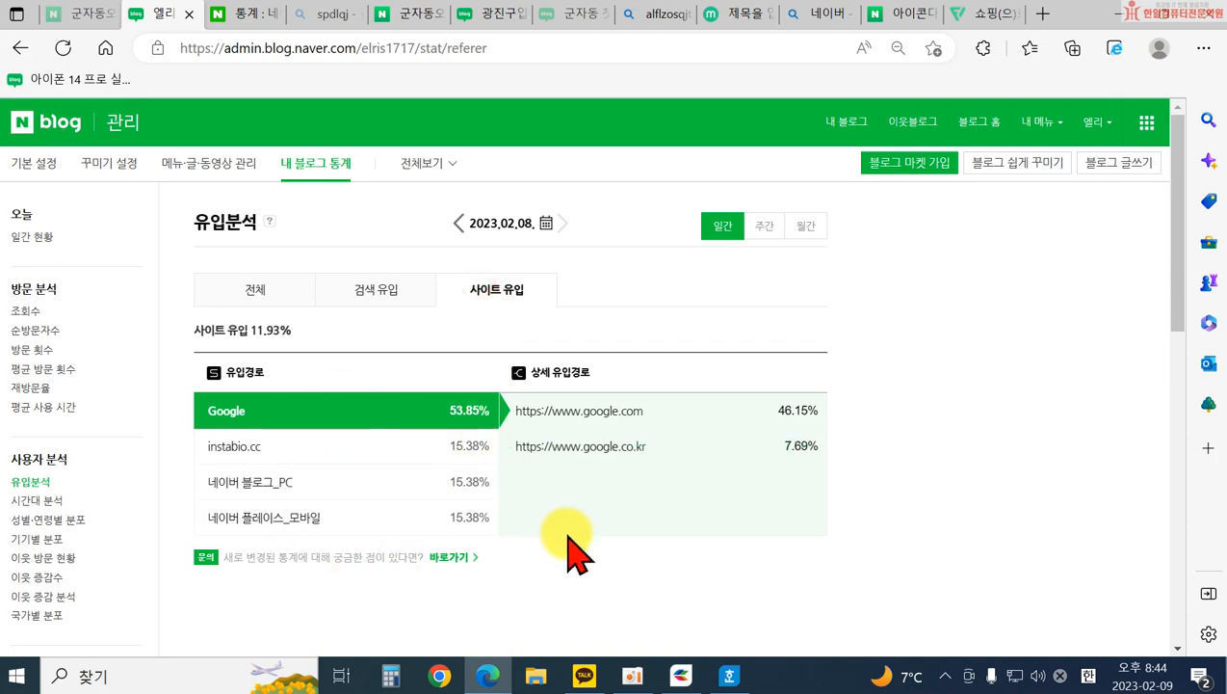
- Open 시간대 분석 and examine the hourly 조회수 분포 chart
click(46, 501)
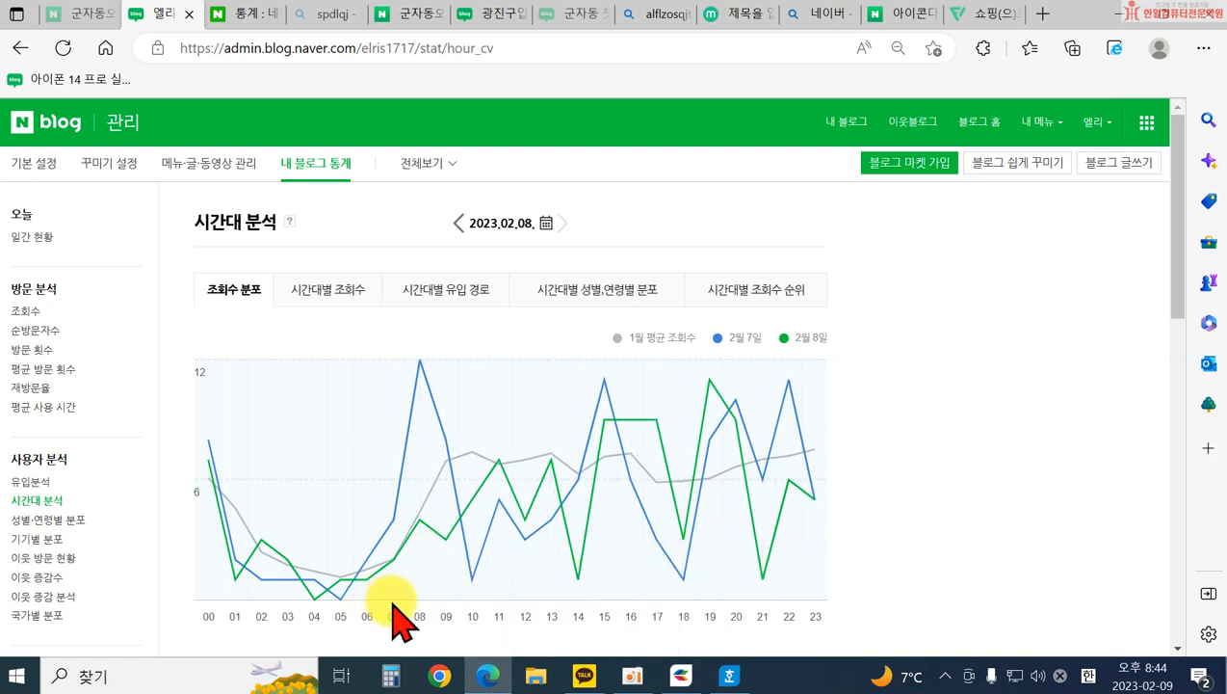
scroll(60, 544, down, 1)
scroll(63, 559, down, 3)
- Open the video 재생수분석 page and review its 재생수, 영상 순위, 유입경로, 검색 유입 분석 and 채널별 views
click(40, 441)
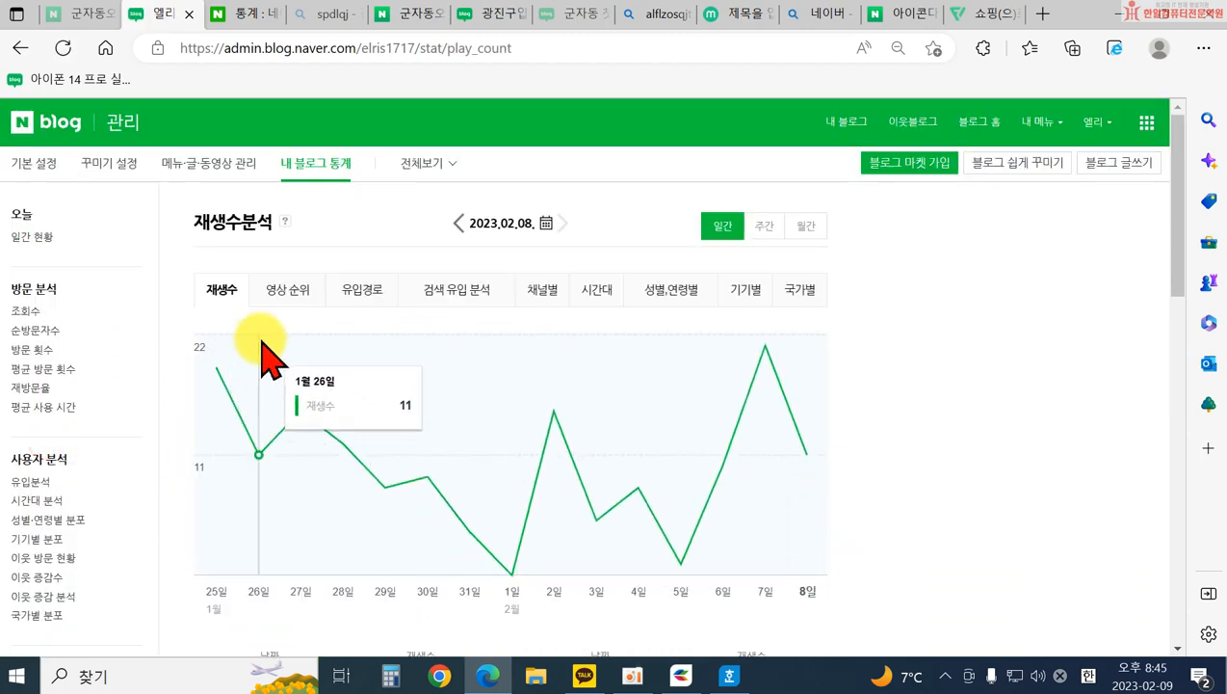
click(286, 297)
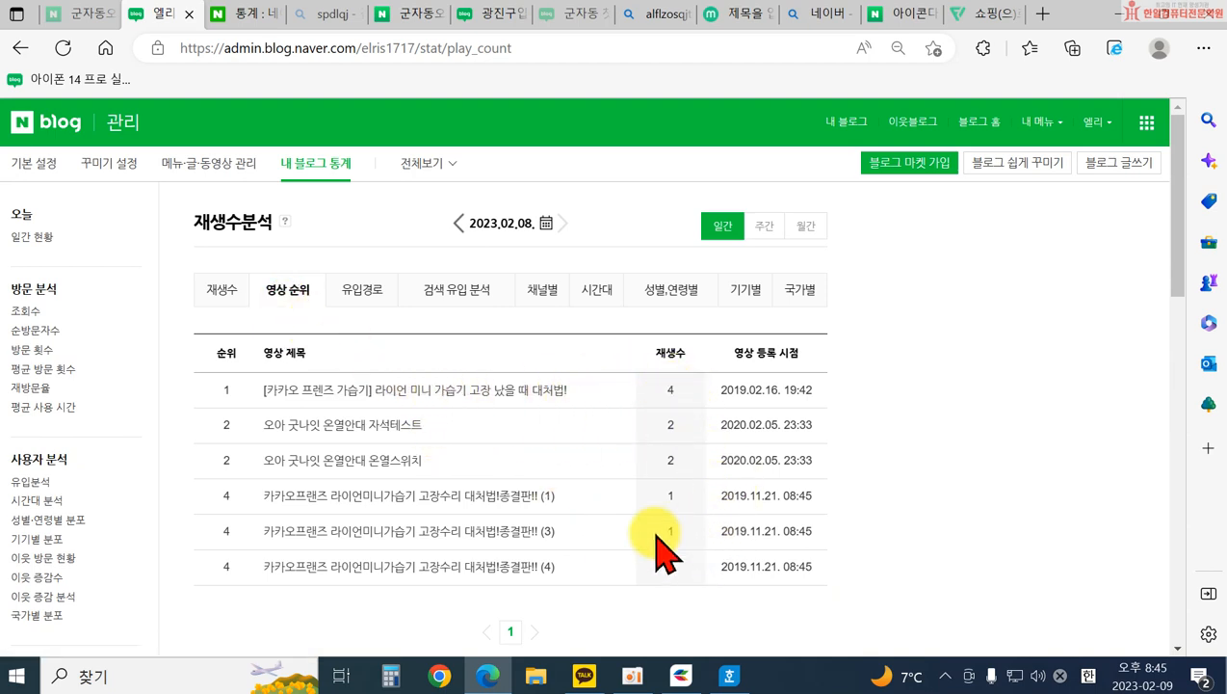
click(357, 289)
click(449, 291)
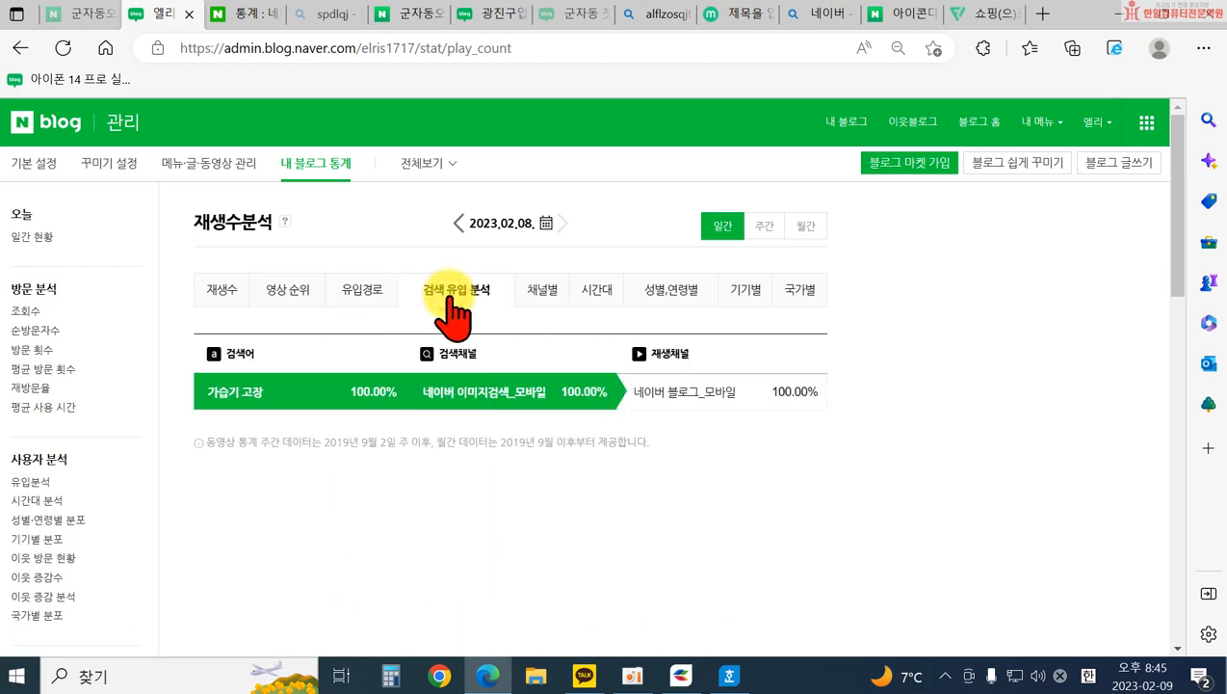
click(525, 291)
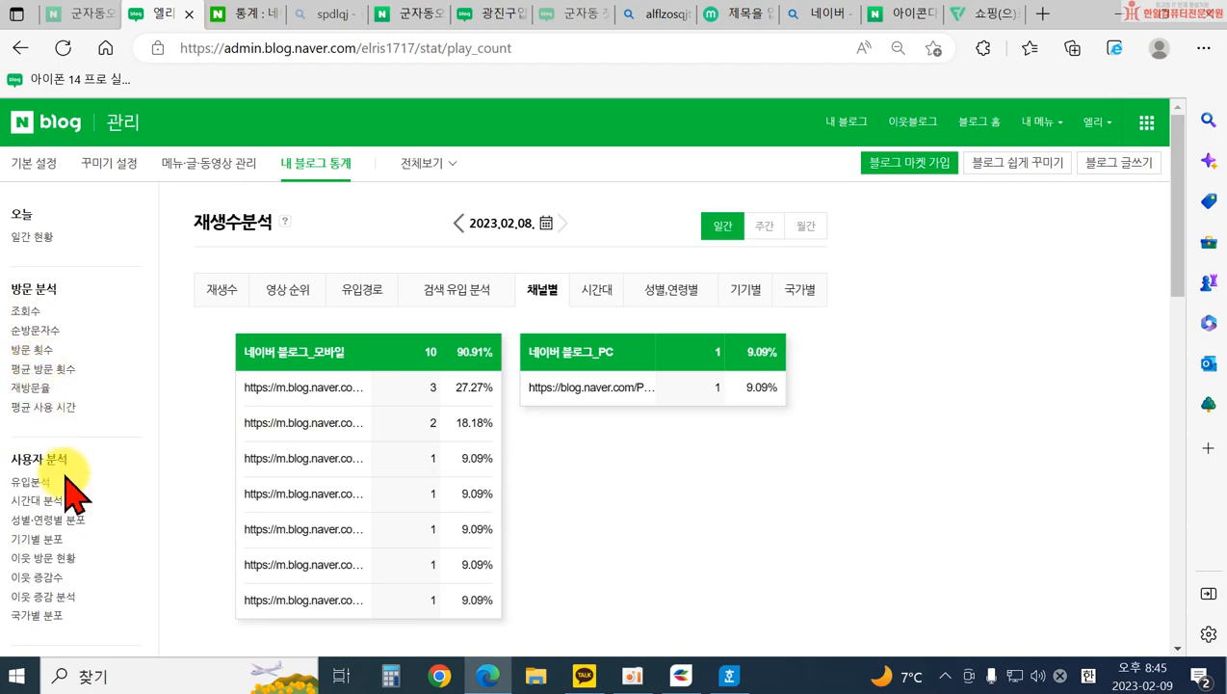
- Look over the remaining statistics categories listed below 동영상 분석
scroll(58, 482, down, 1)
scroll(92, 559, down, 2)
scroll(90, 575, down, 1)
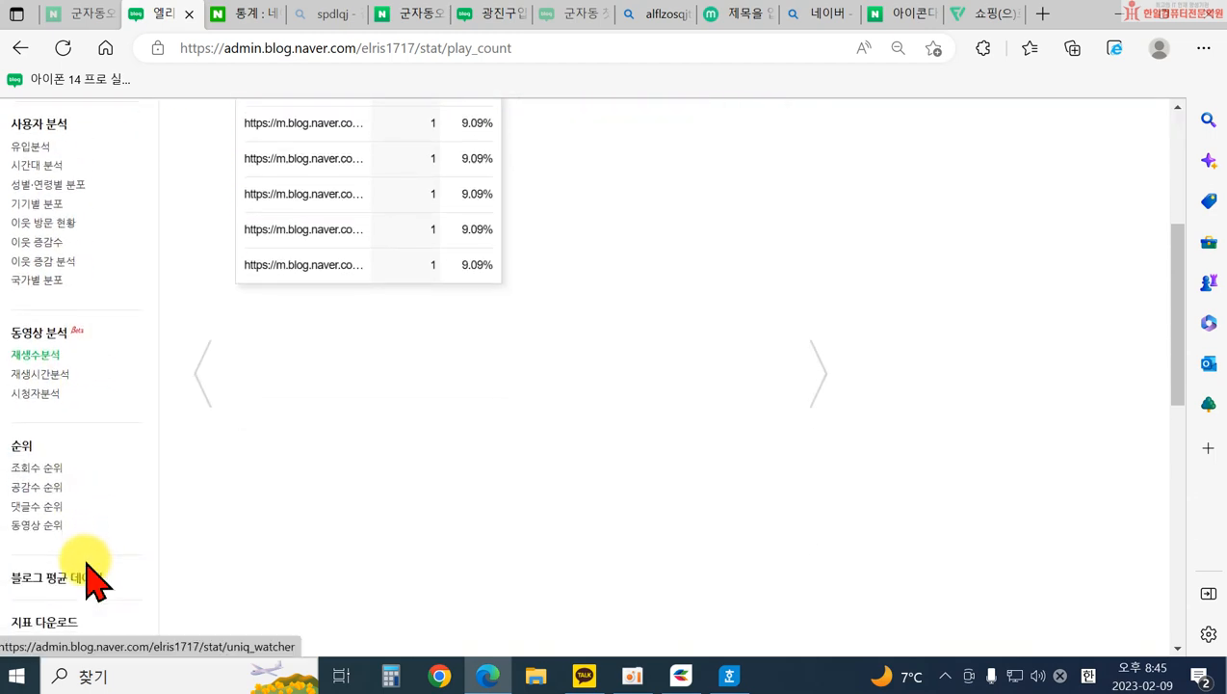
scroll(41, 487, down, 3)
scroll(135, 545, up, 6)
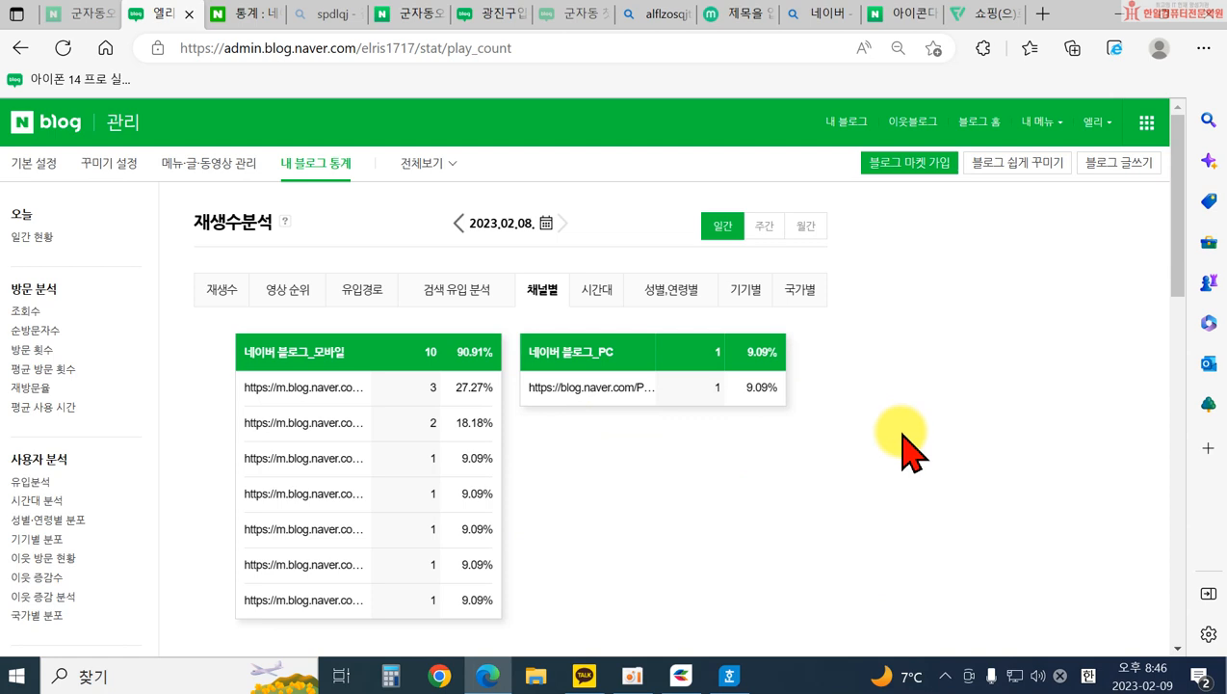
- Open 블로그 평균 데이터 and compare the blog's averages with the whole-service and top-group averages for each 비교지표 metric
scroll(584, 461, down, 4)
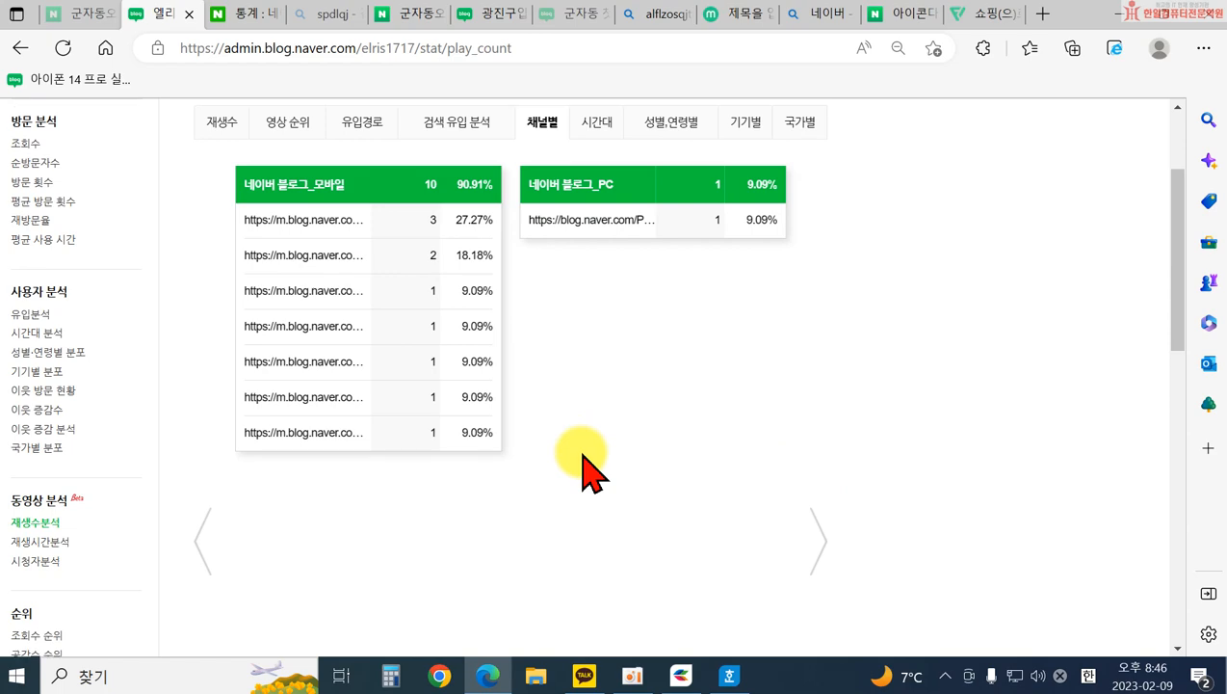
scroll(114, 496, up, 5)
scroll(110, 452, down, 5)
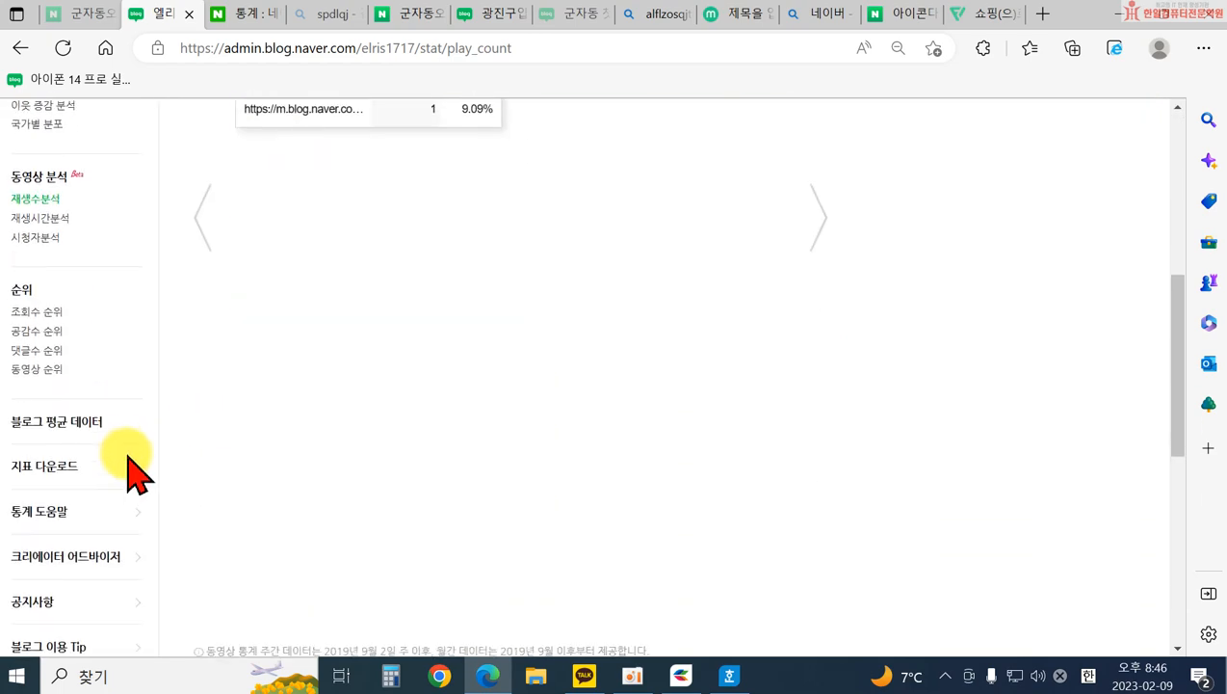
click(67, 411)
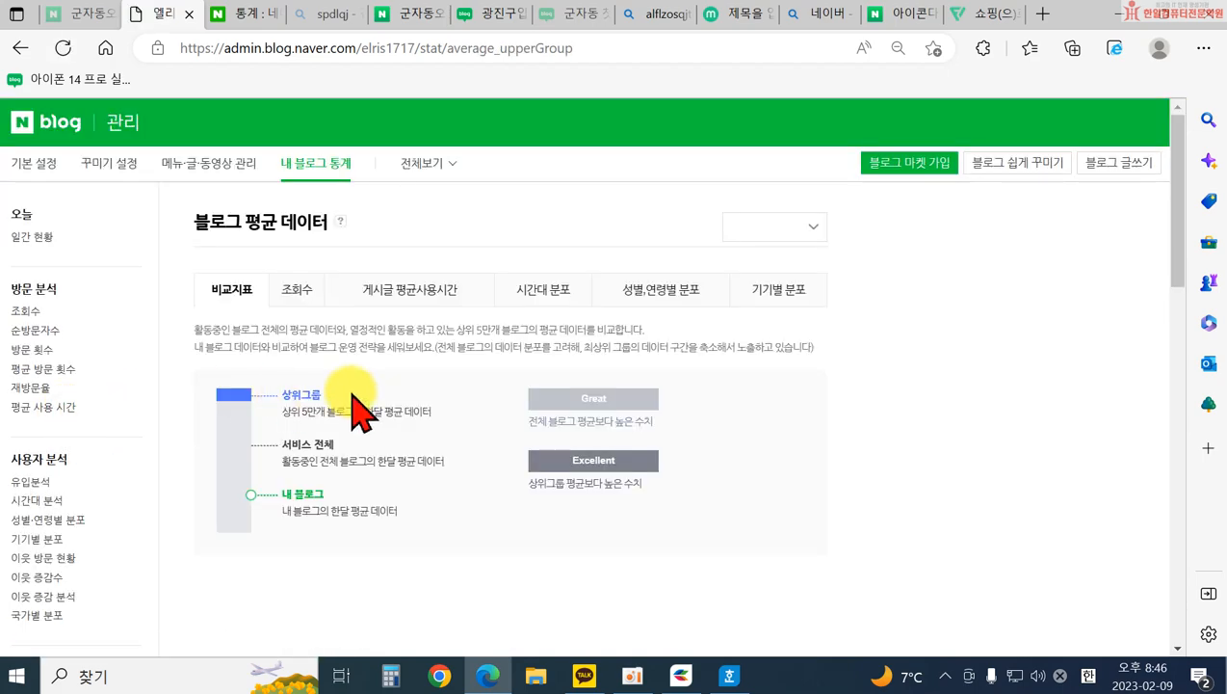
scroll(325, 453, down, 1)
scroll(342, 488, down, 10)
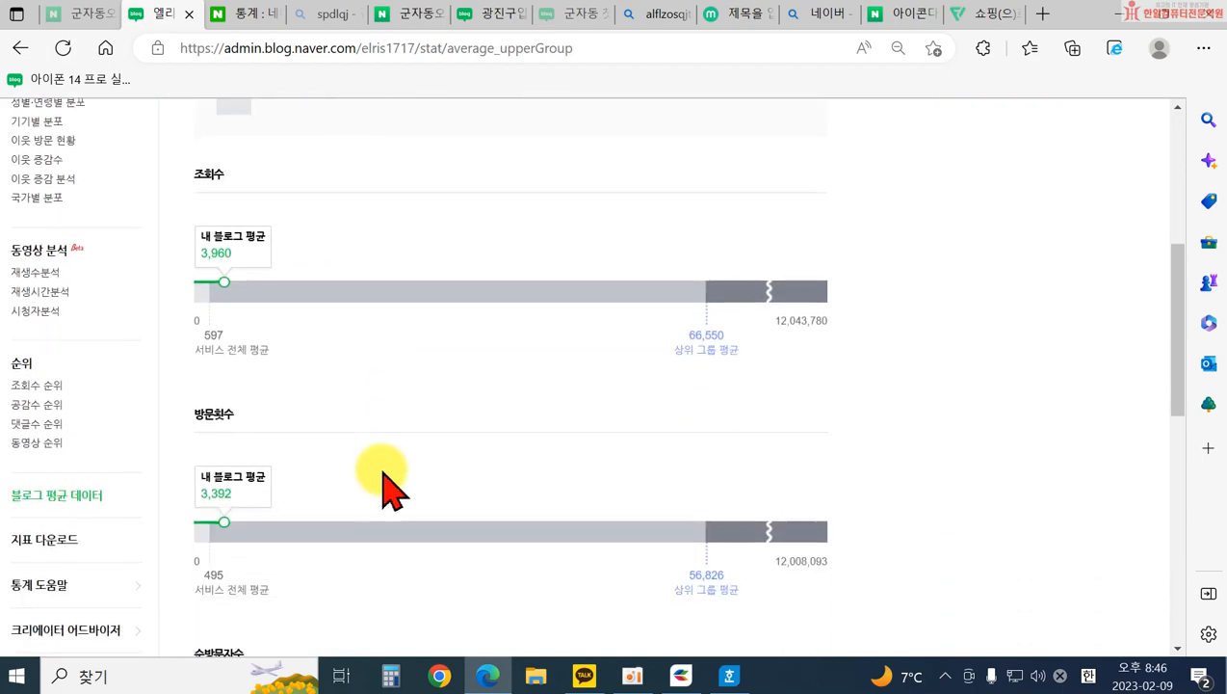
scroll(383, 491, down, 2)
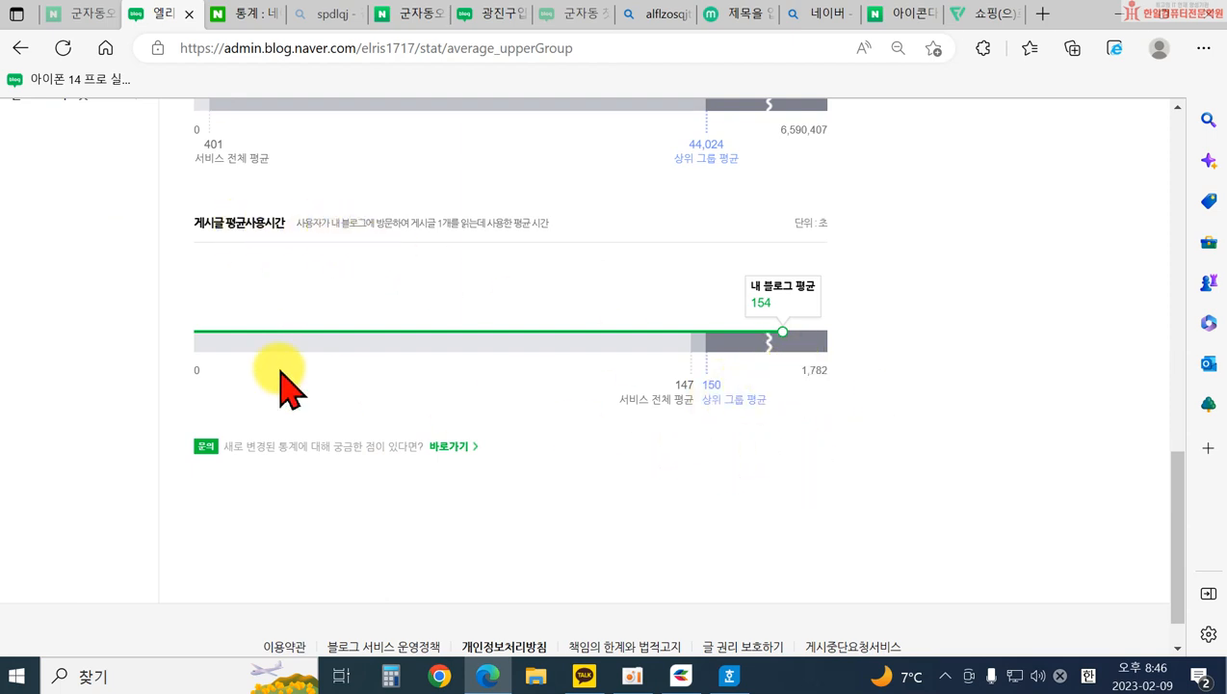
scroll(289, 405, up, 4)
scroll(186, 384, up, 4)
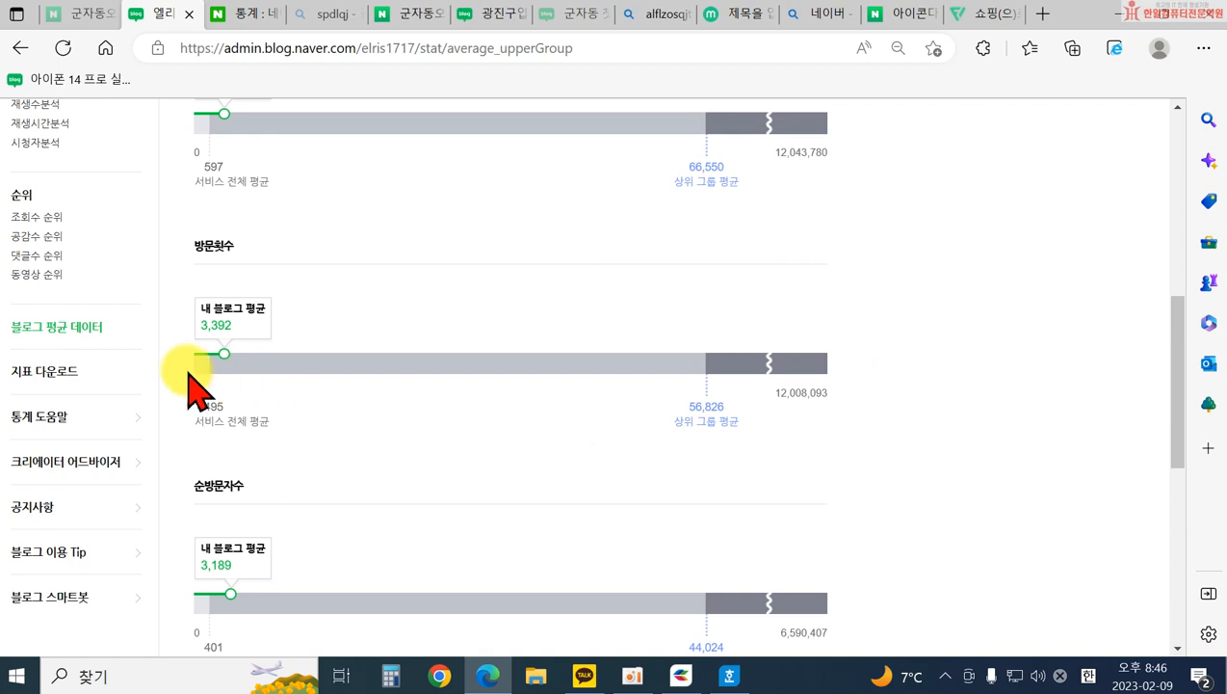
scroll(125, 414, down, 2)
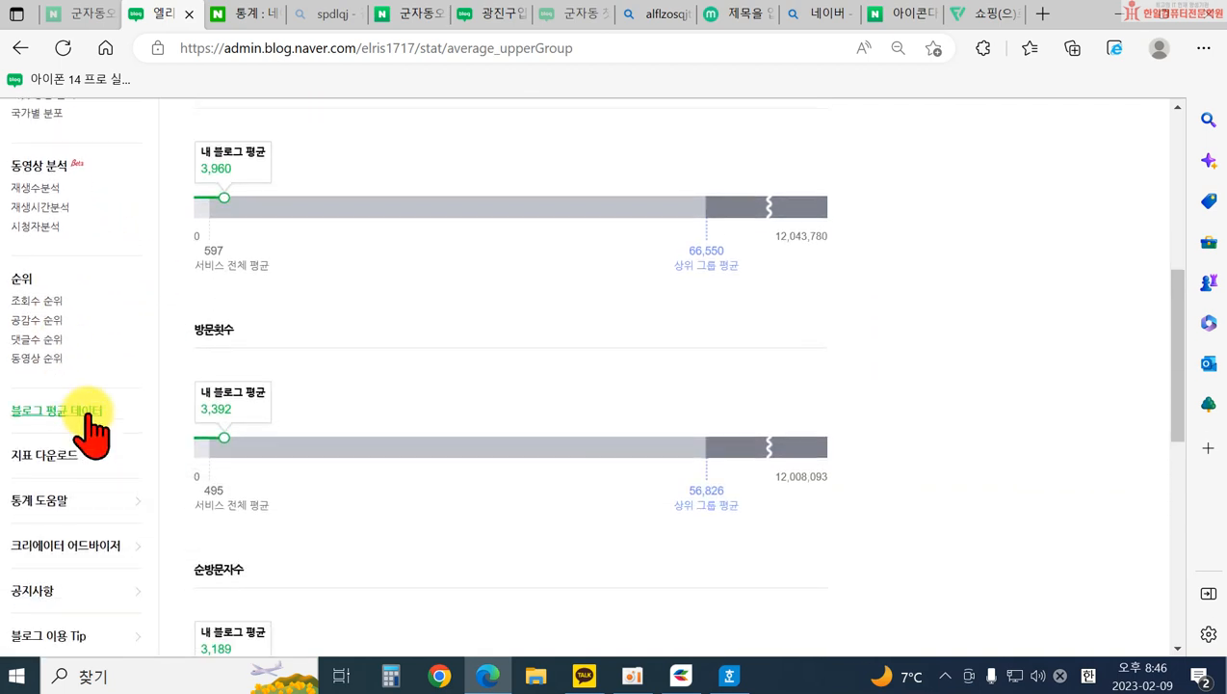
- Open 지표 다운로드 and review the data type, unit and period options for downloading statistics
click(48, 457)
scroll(186, 493, down, 5)
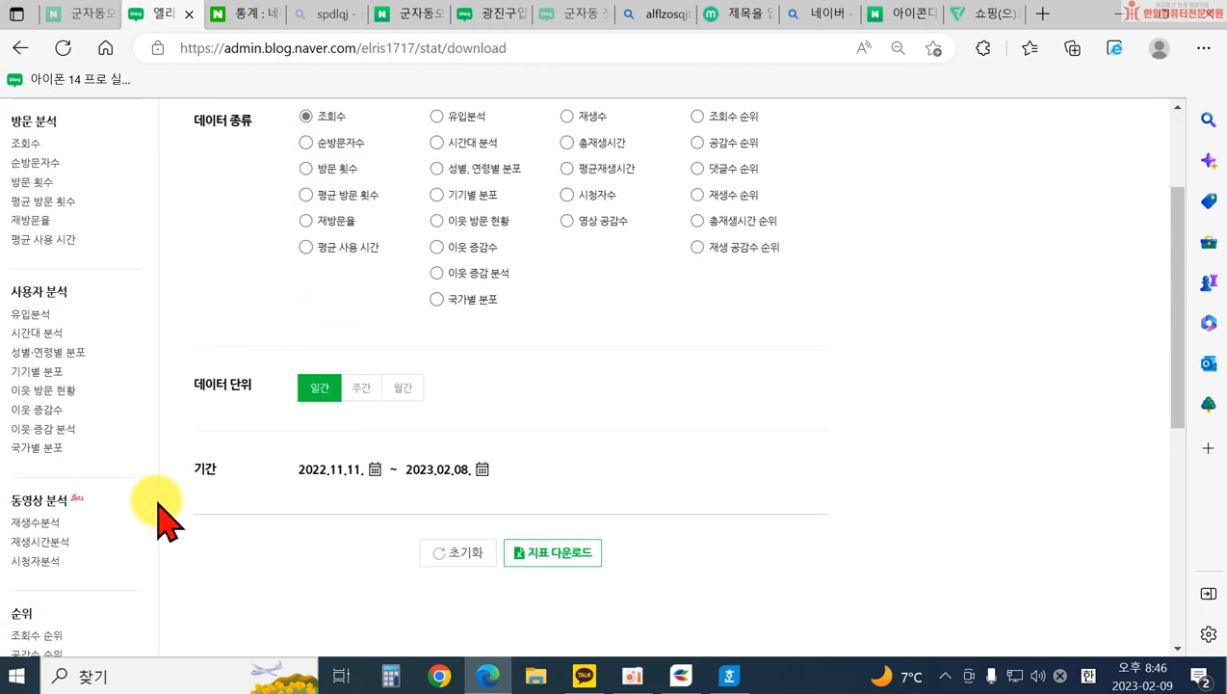
scroll(62, 515, down, 1)
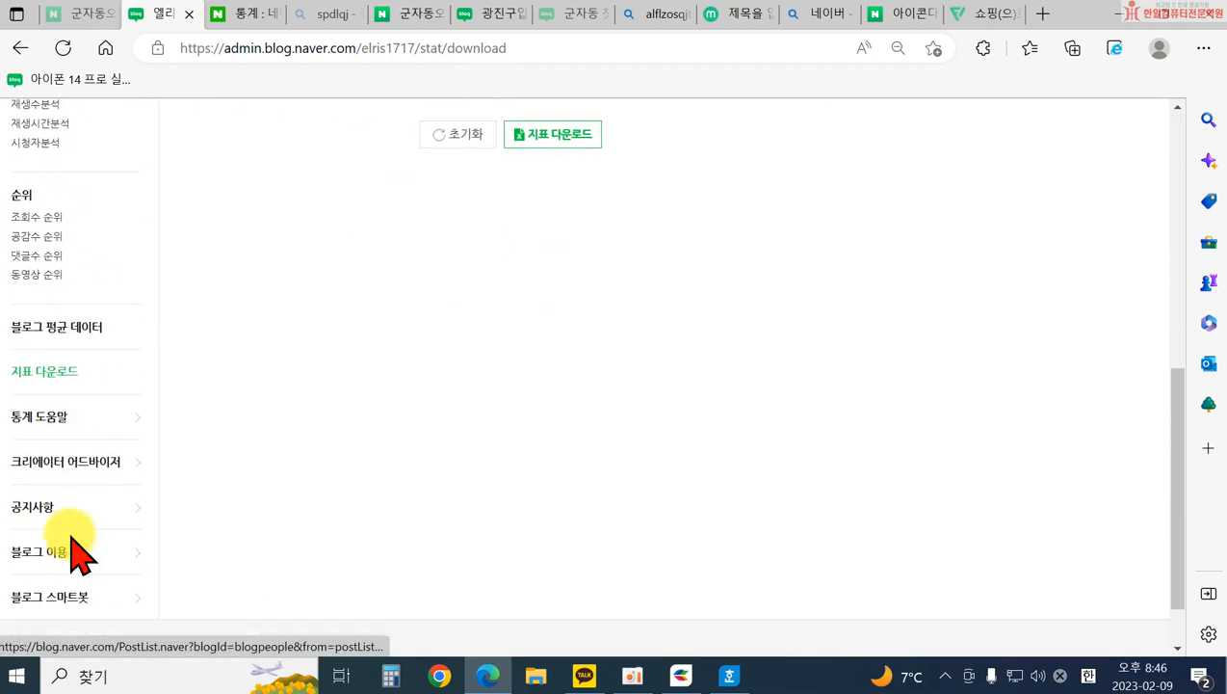
- Open 통계 도움말, read the 통계 확인 방법 help article and go back to the help category
click(55, 422)
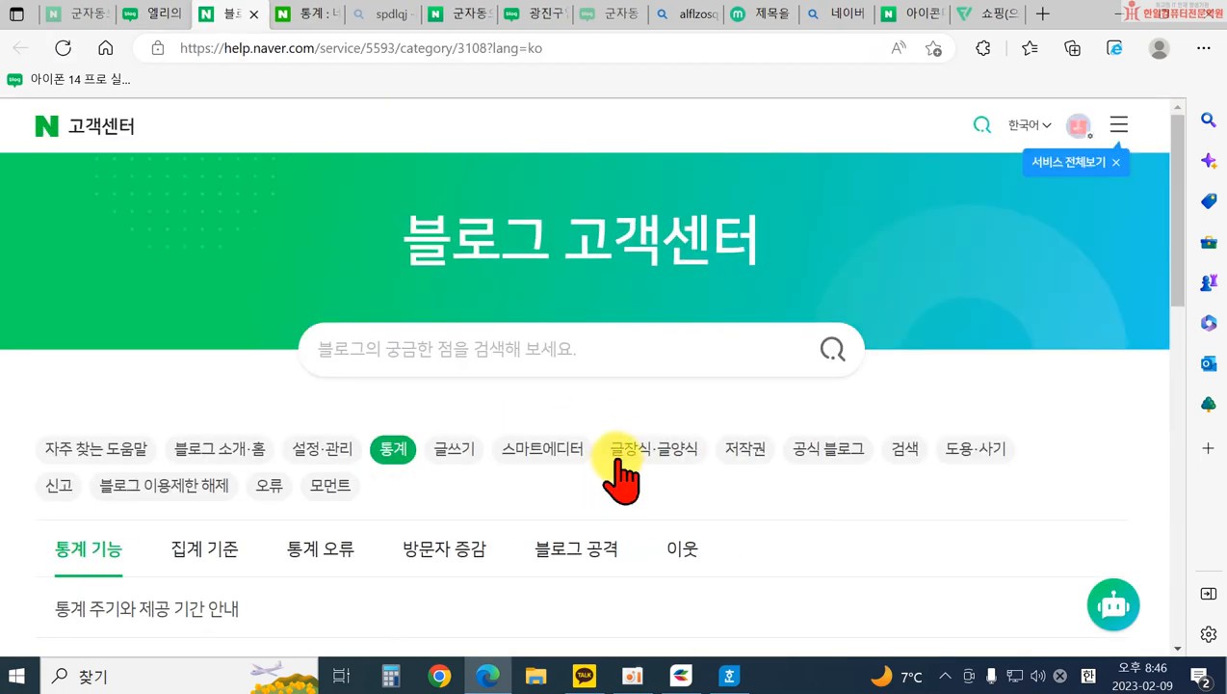
scroll(621, 486, down, 10)
scroll(622, 487, up, 5)
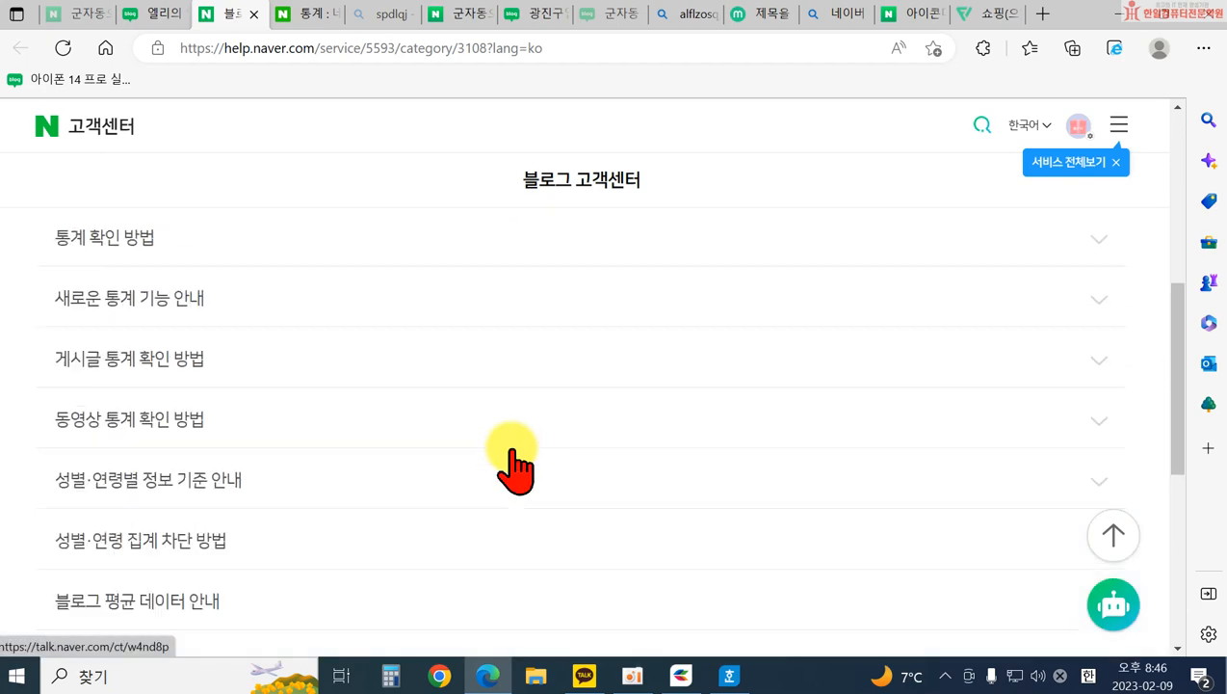
click(117, 317)
scroll(479, 416, down, 3)
scroll(424, 356, up, 2)
scroll(482, 405, up, 3)
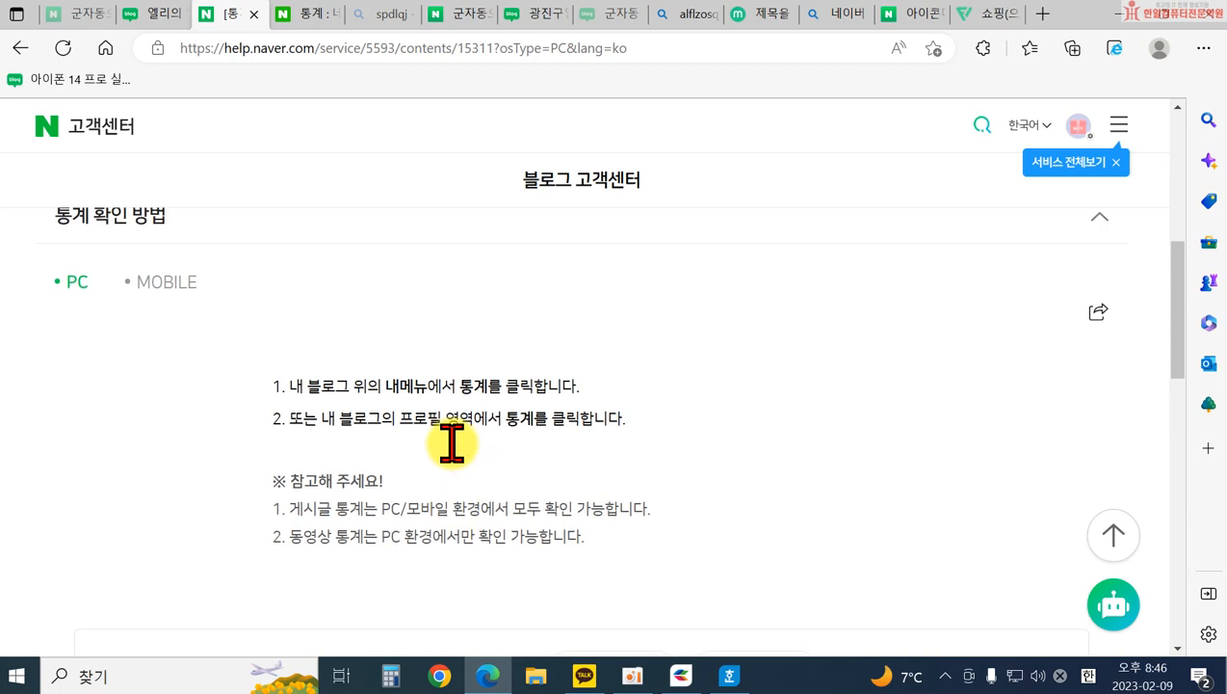
click(22, 49)
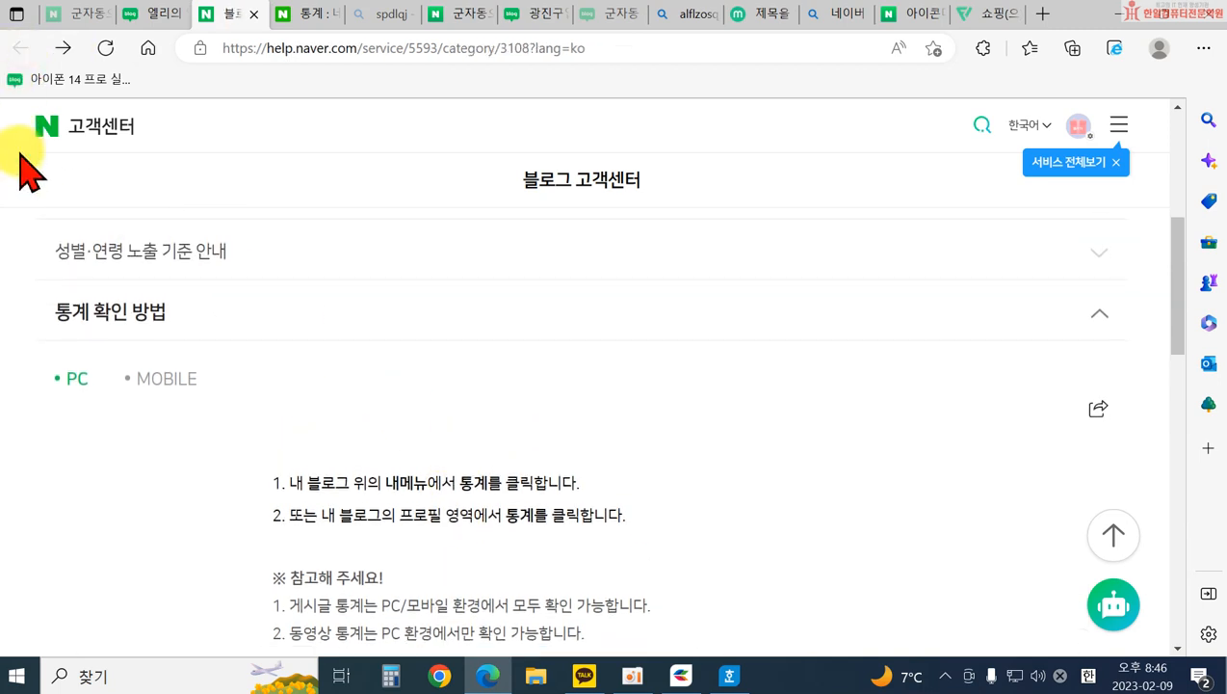
- Return to the blog admin page, open 크리에이터 어드바이저 and look over its home page's real-time status, search-term trends, competition and search exposure analysis
click(156, 14)
scroll(34, 525, down, 2)
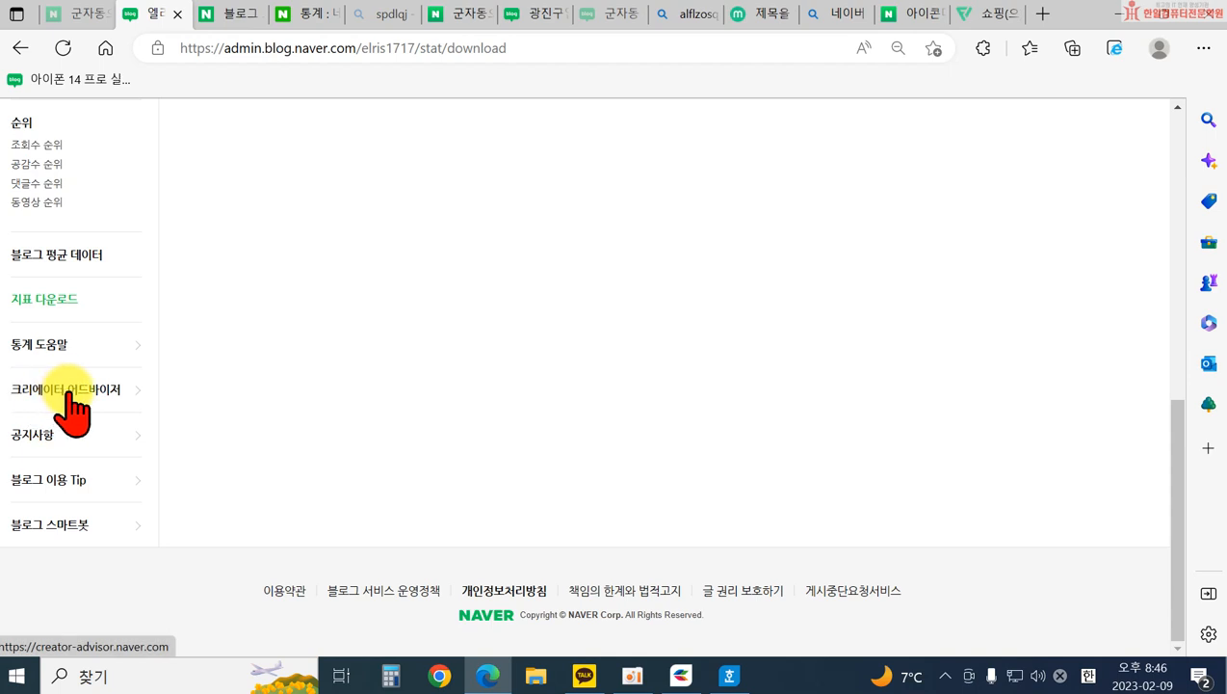
click(29, 393)
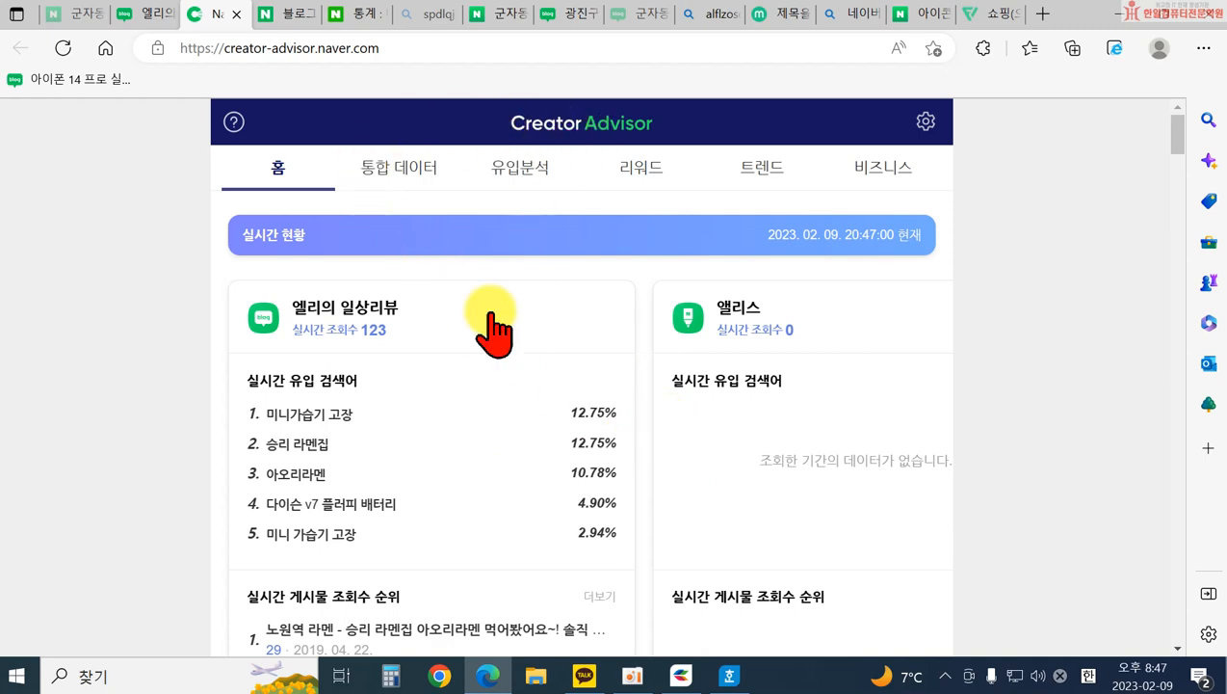
scroll(219, 411, down, 4)
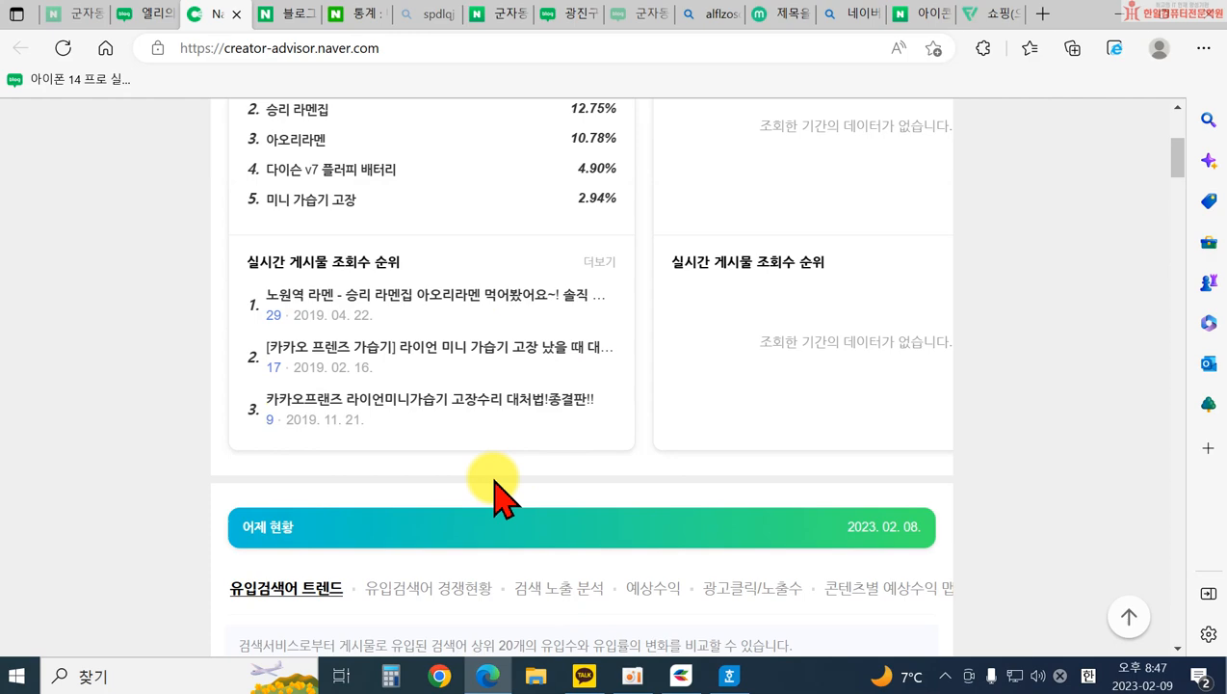
scroll(439, 499, down, 5)
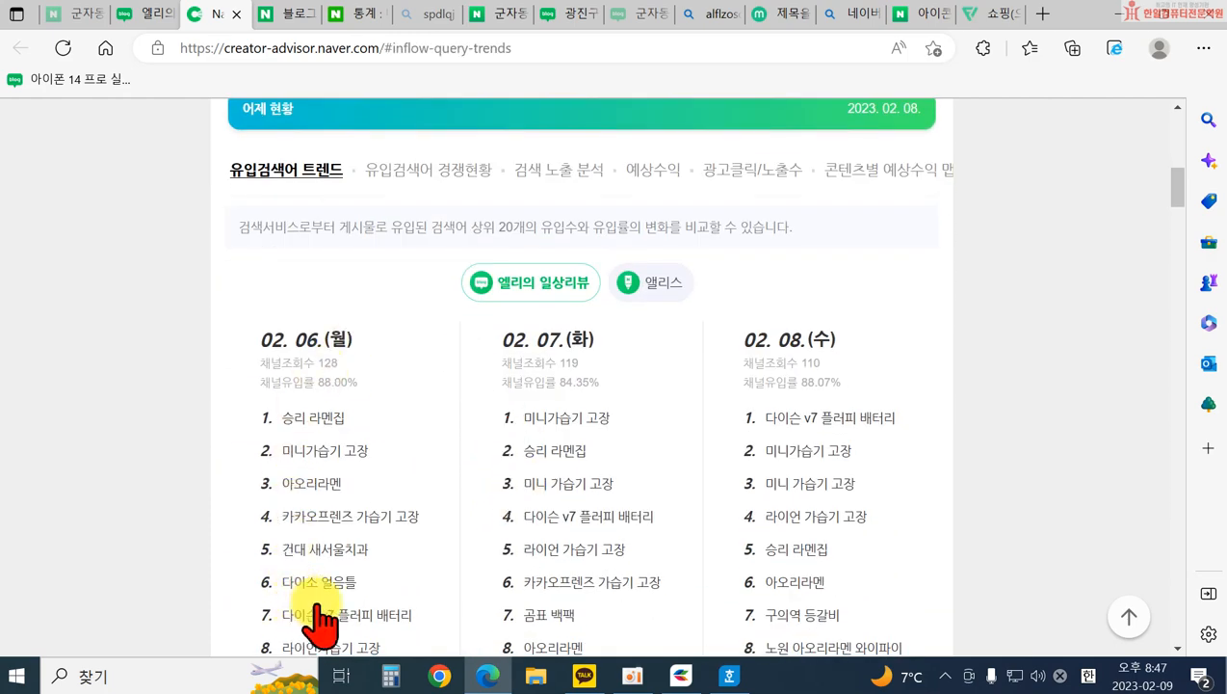
scroll(828, 481, down, 6)
scroll(838, 525, down, 7)
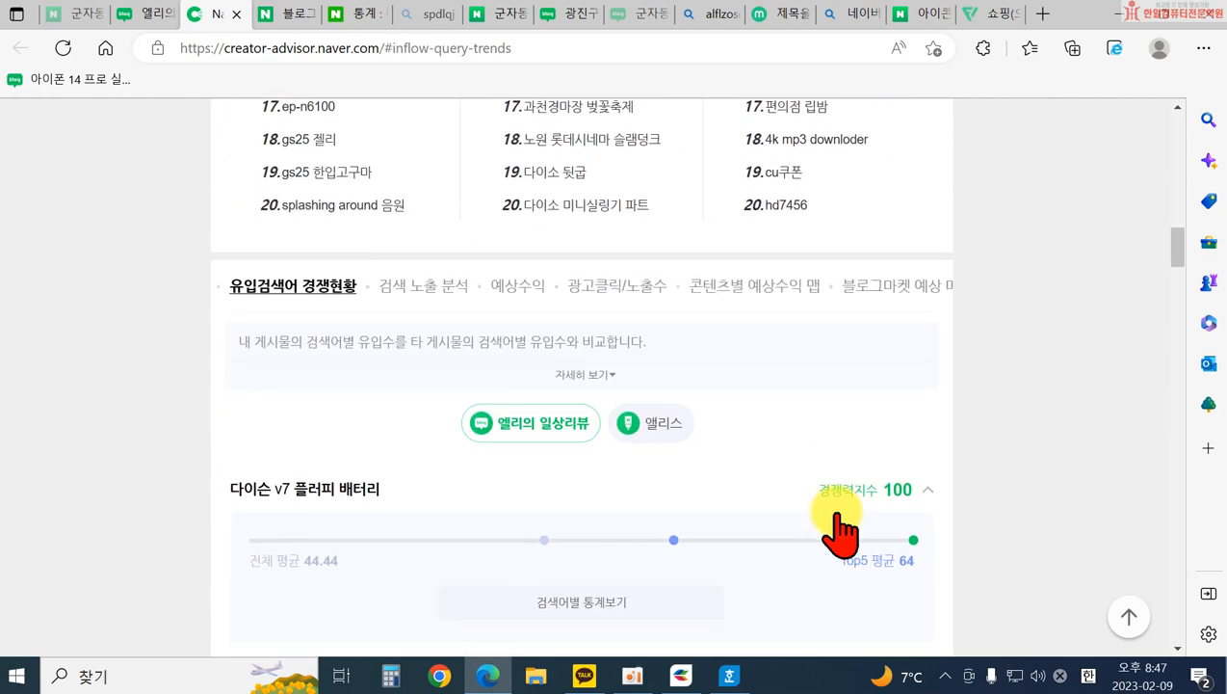
scroll(799, 516, down, 3)
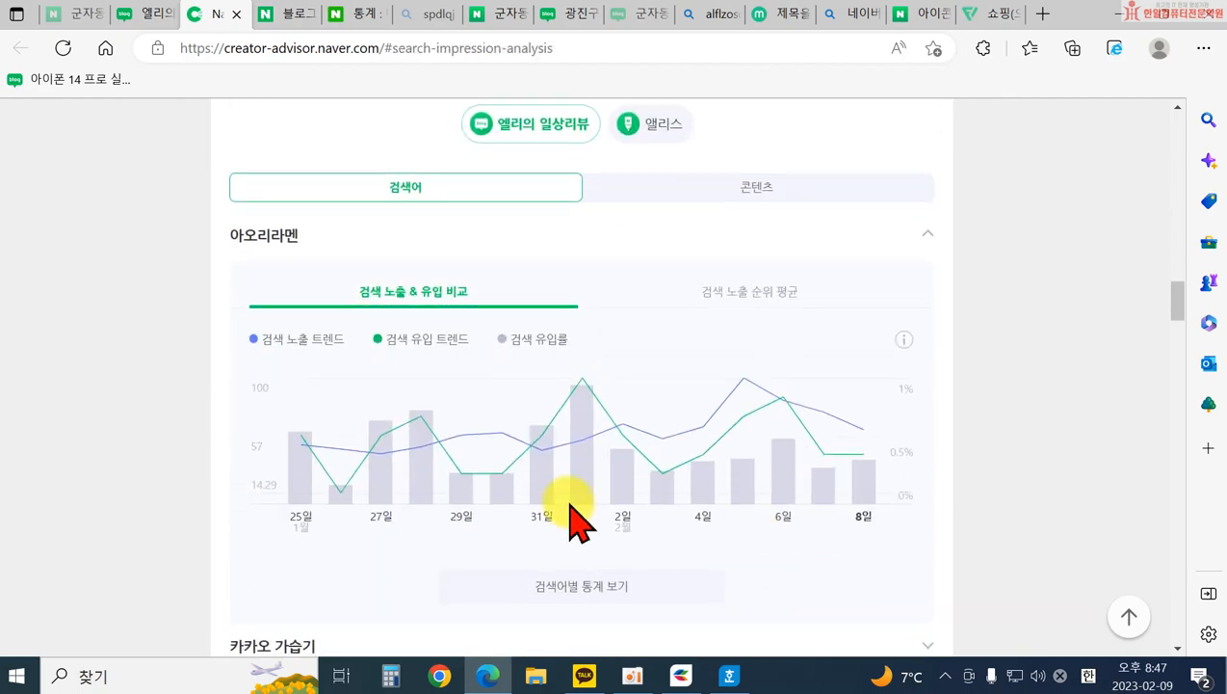
scroll(699, 486, up, 6)
scroll(690, 472, up, 15)
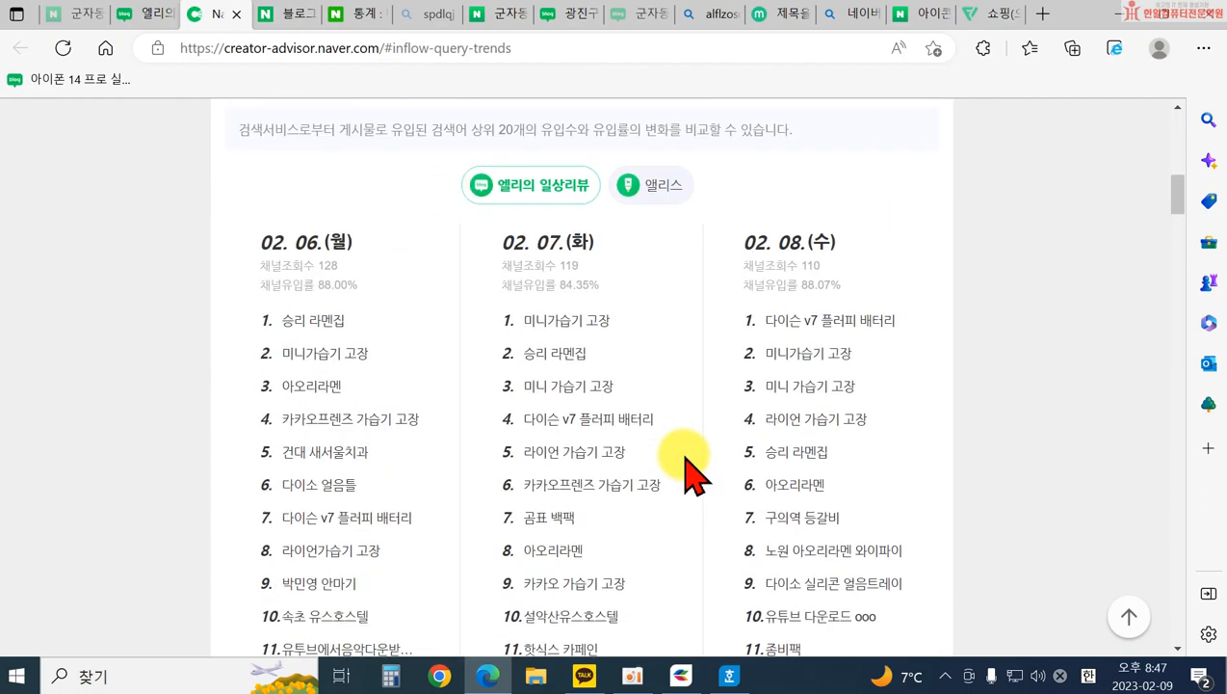
- View the blog's 통합 데이터 metrics and the 유입분석 breakdown of traffic sources in Creator Advisor
click(393, 186)
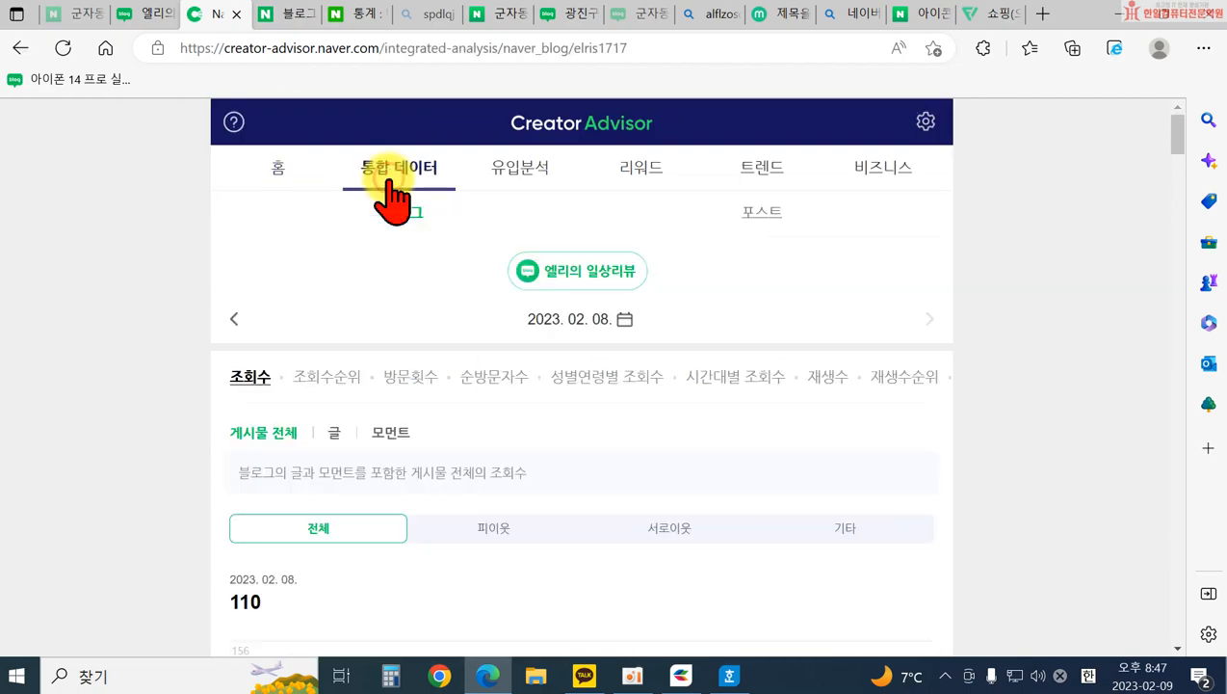
scroll(658, 452, down, 2)
scroll(651, 474, up, 3)
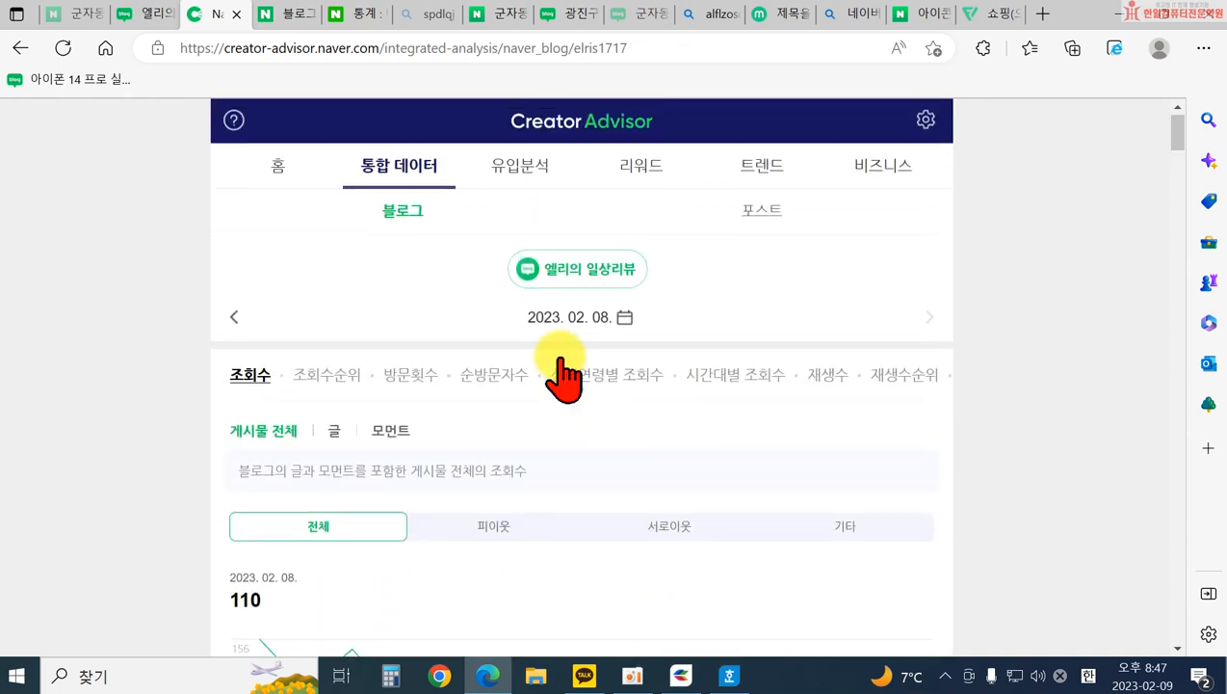
click(511, 171)
scroll(549, 480, down, 1)
scroll(799, 515, down, 1)
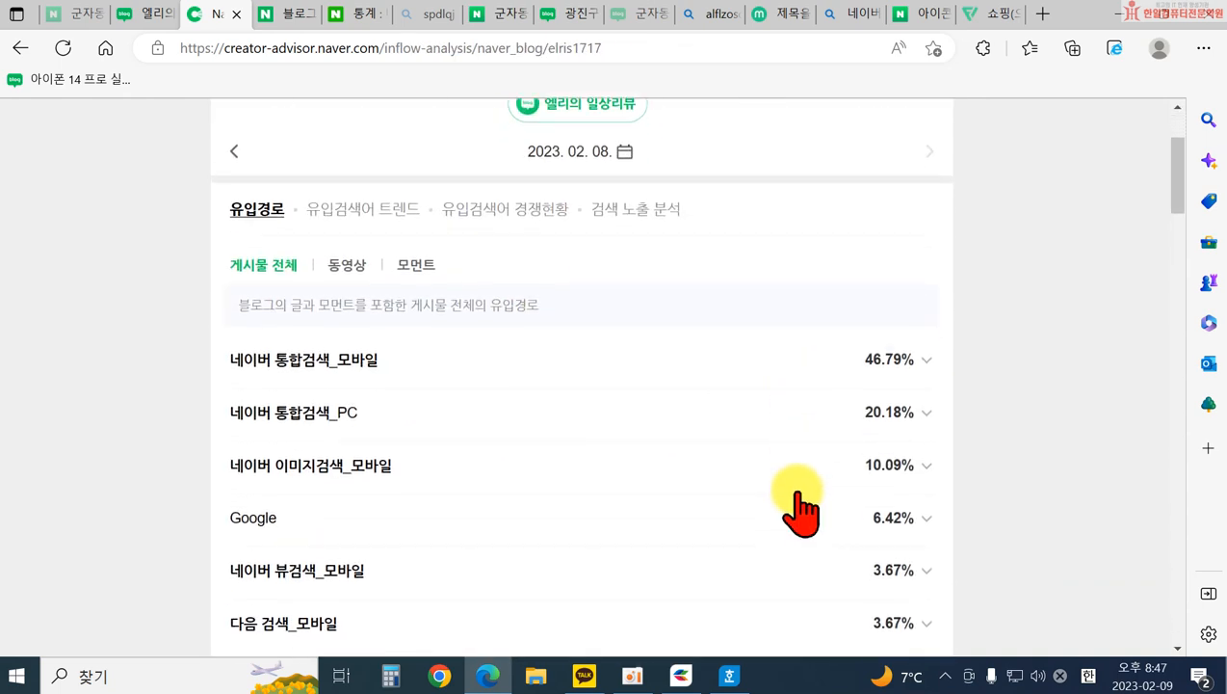
scroll(559, 414, up, 2)
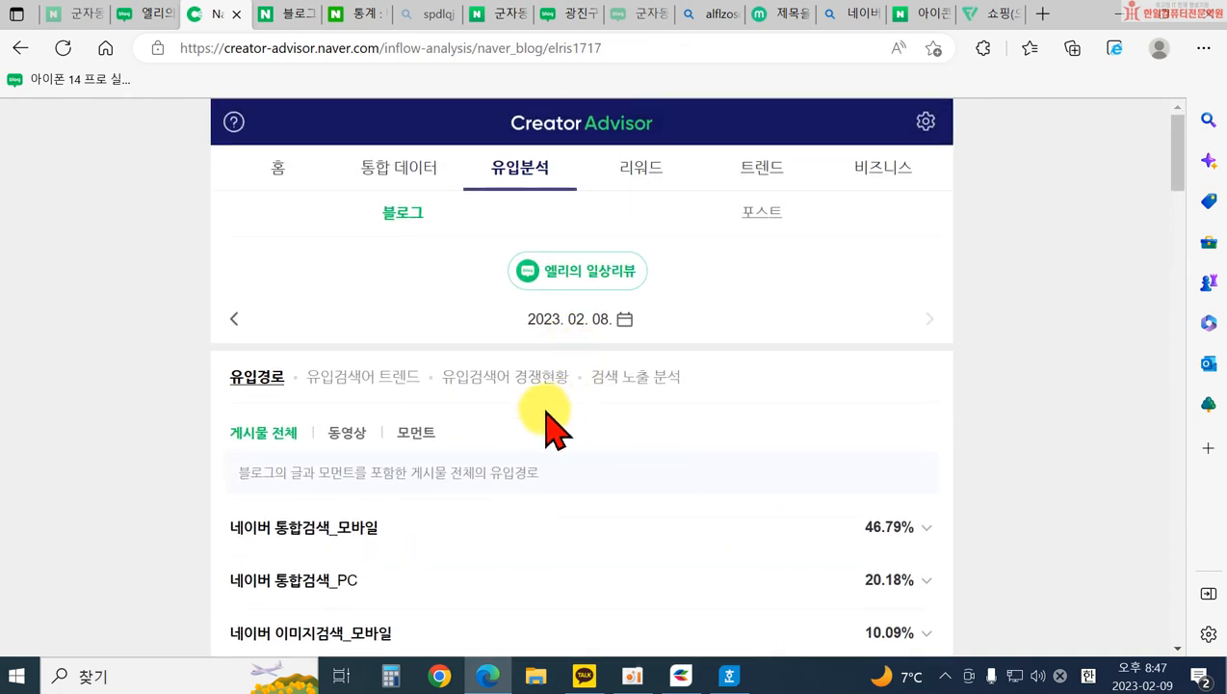
- View the 리워드 income overview and the 트렌드 keywords by topic, and close Creator Advisor
click(645, 170)
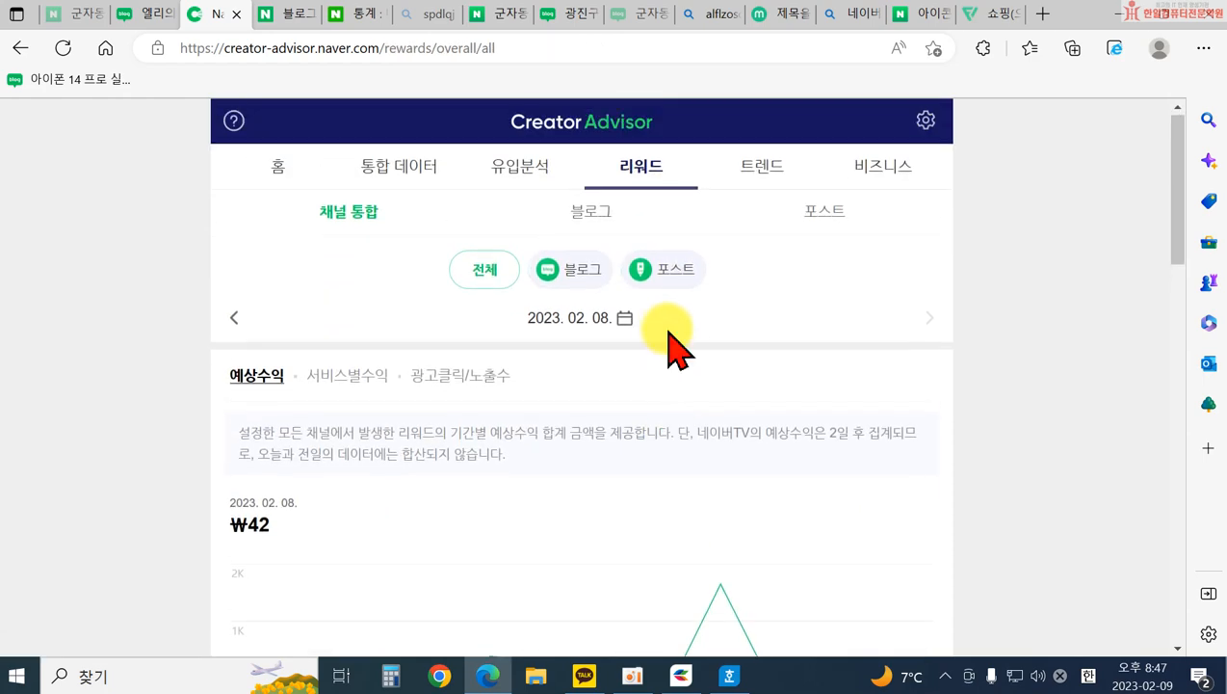
click(766, 170)
scroll(847, 503, down, 1)
scroll(614, 439, down, 4)
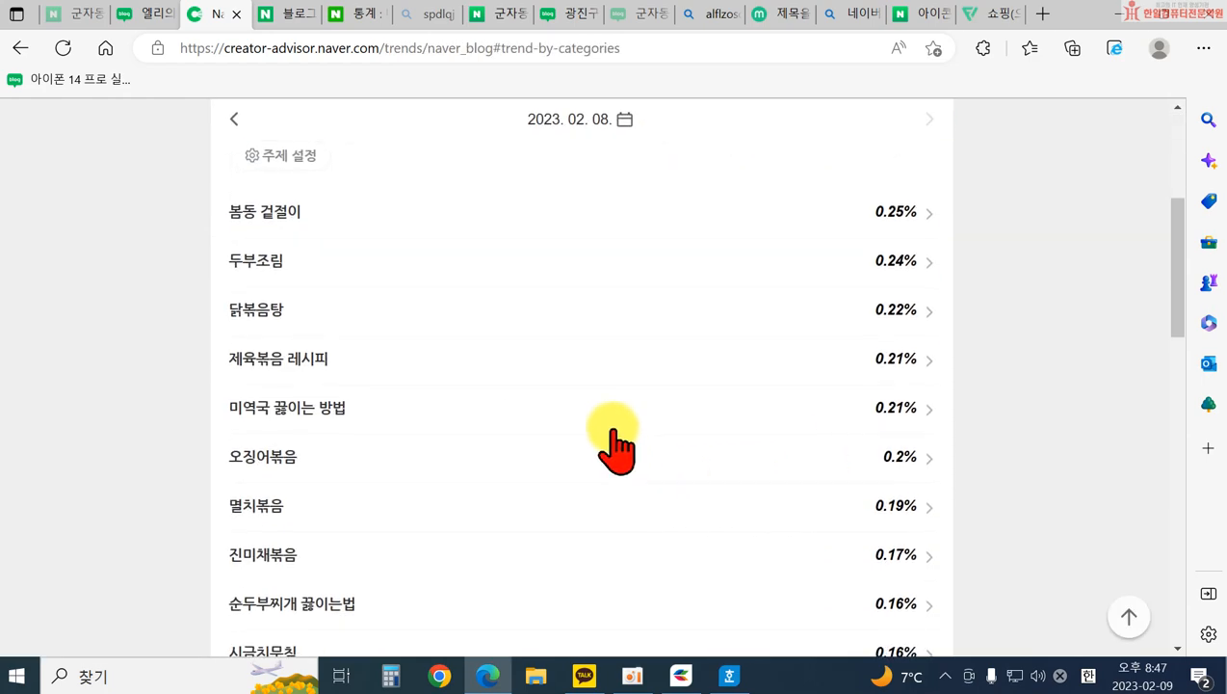
scroll(548, 364, up, 4)
click(236, 15)
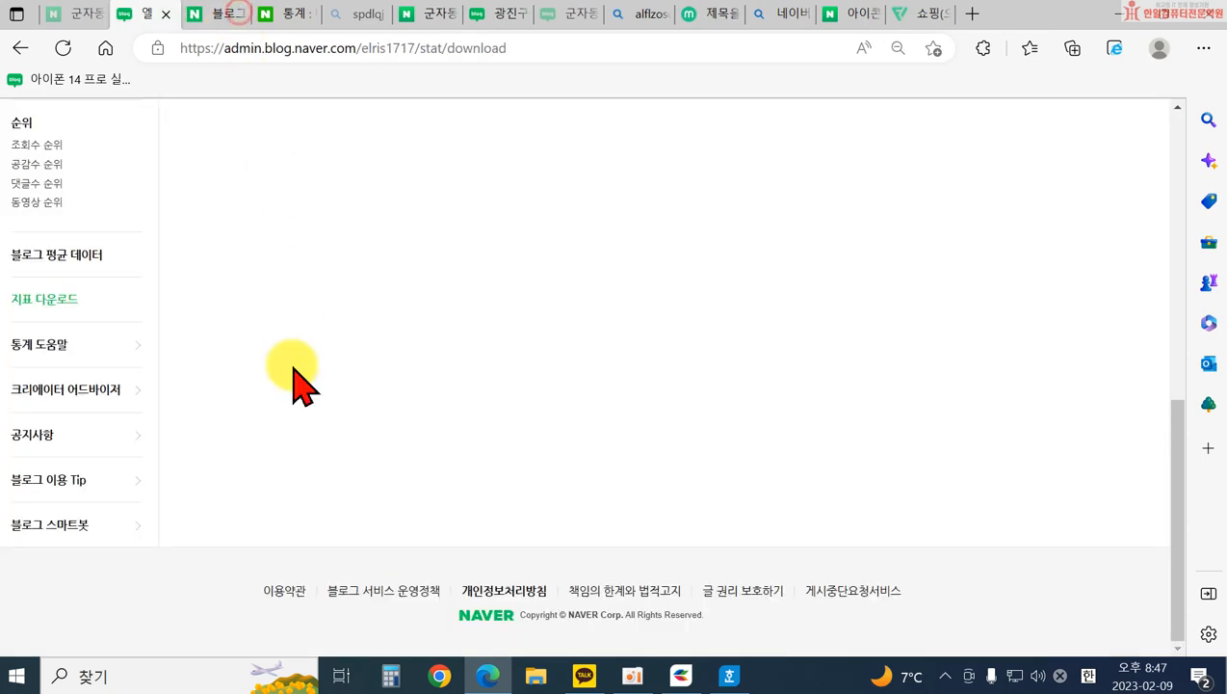
- Start a new blog post from the admin page and enter the title 엘리의 일상 블로그 시작
scroll(87, 453, up, 7)
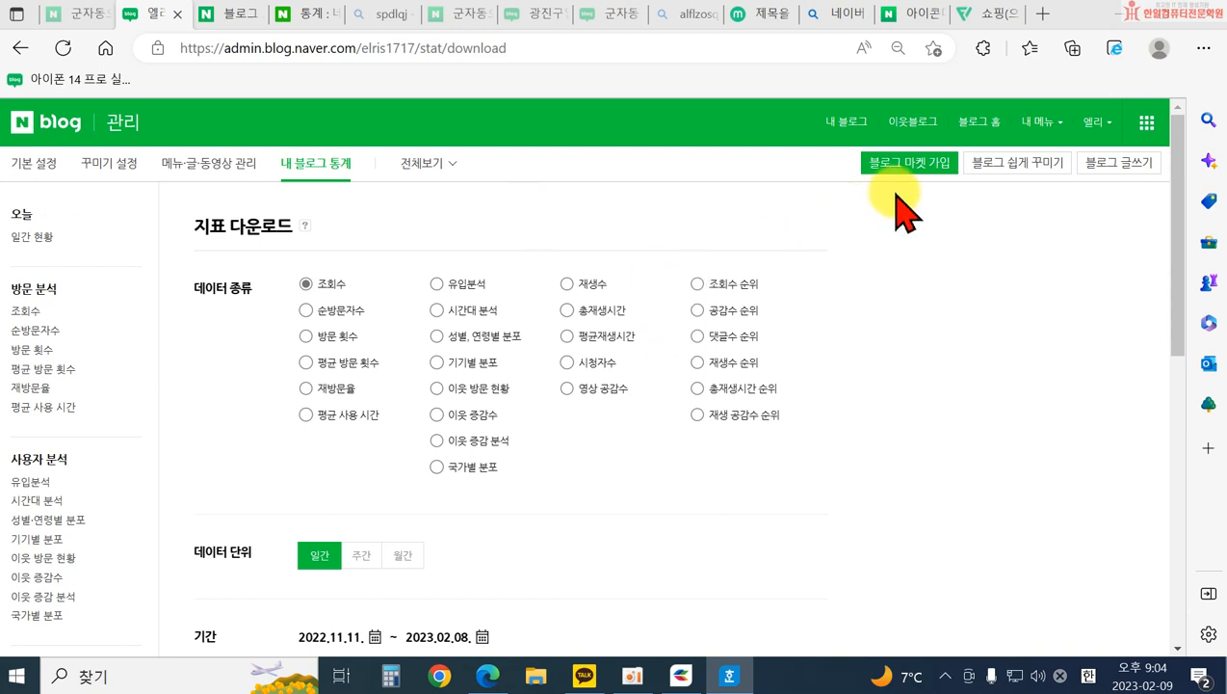
click(1036, 123)
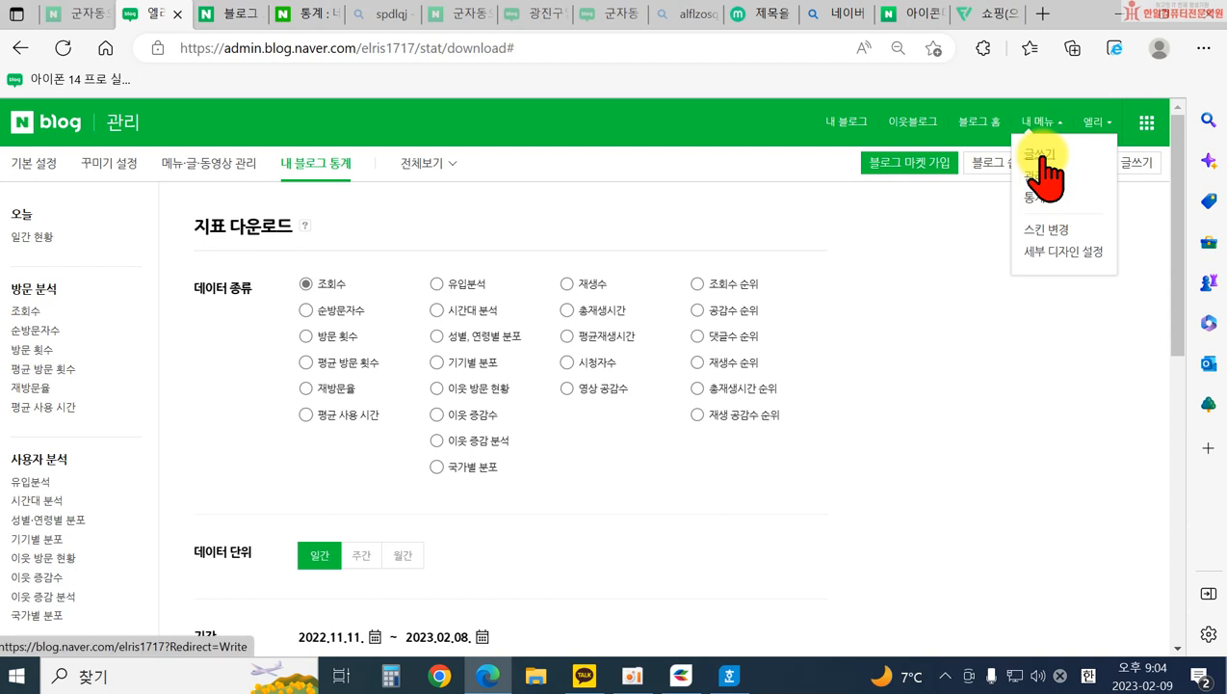
click(1040, 155)
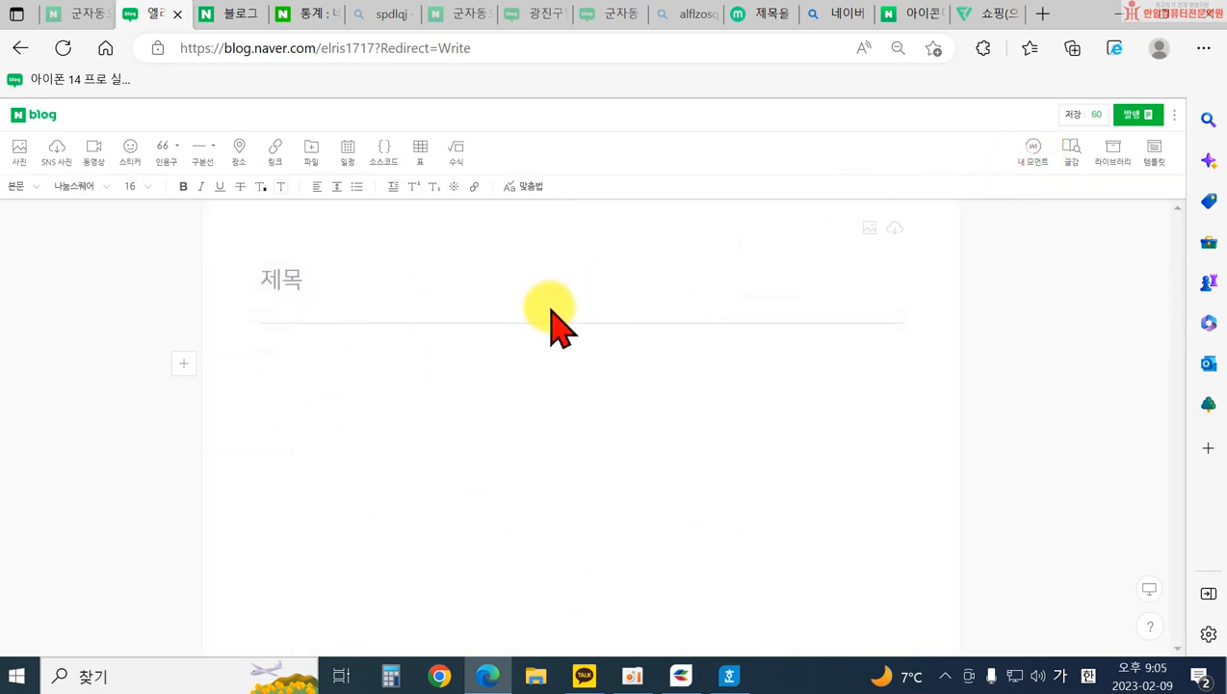
click(304, 285)
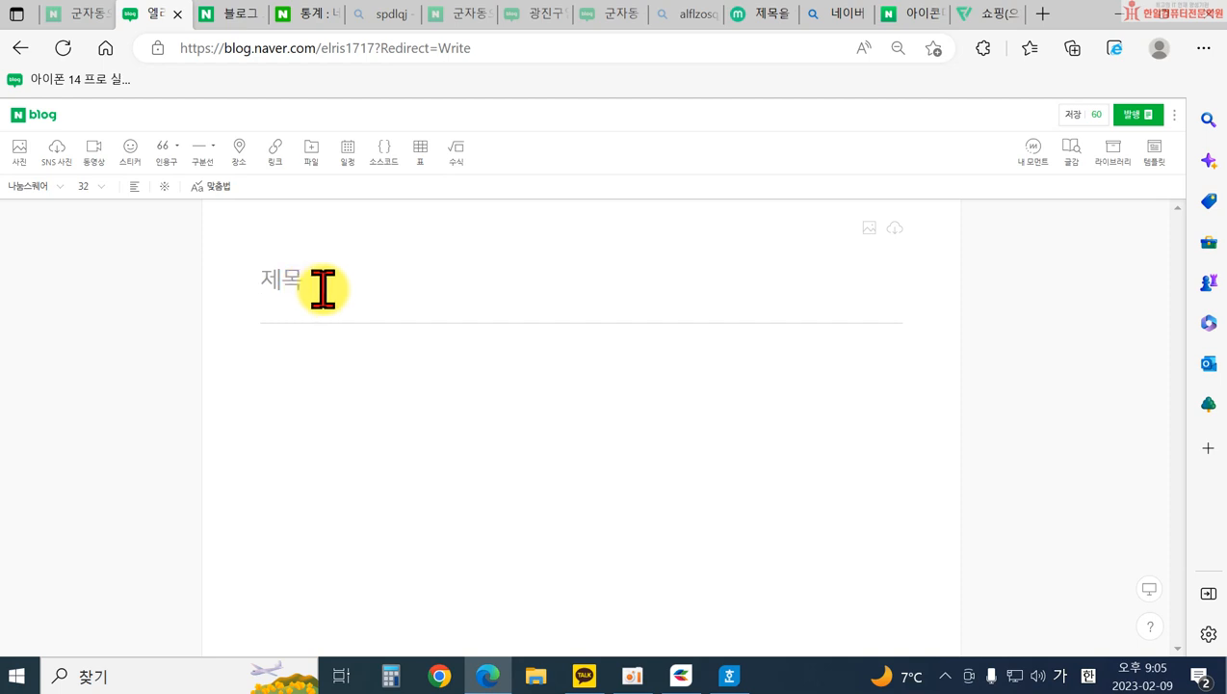
text(ㅇ엘리의)
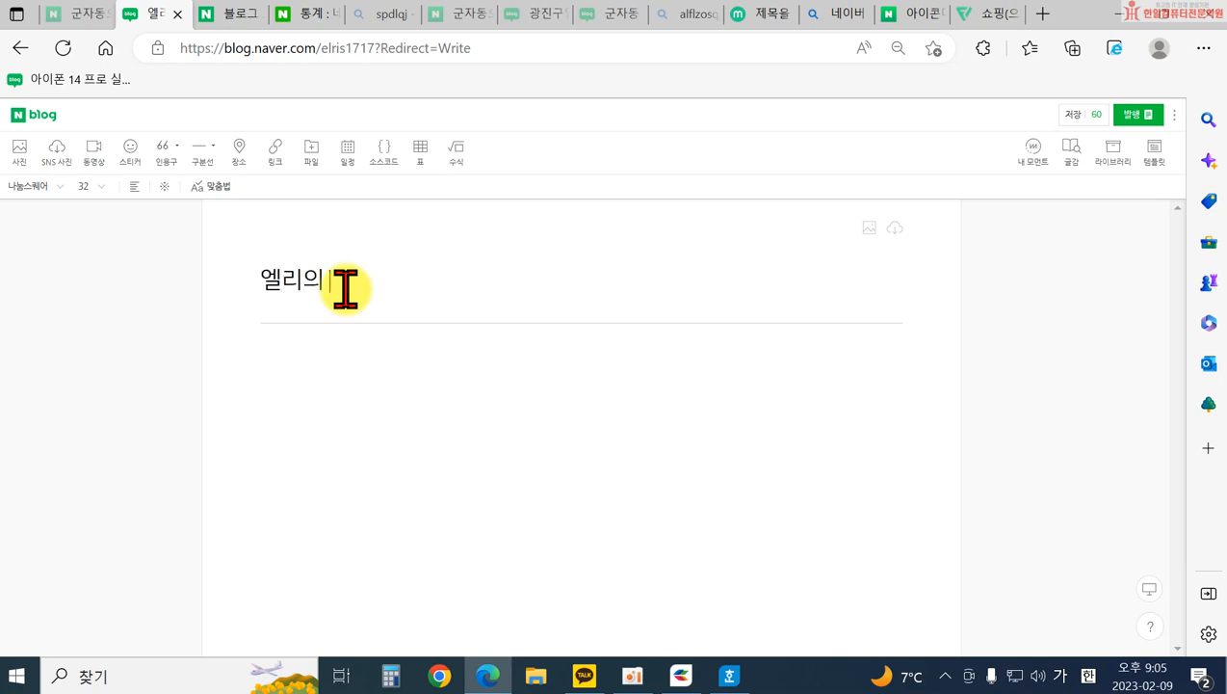
text( 일상 블로그 시작)
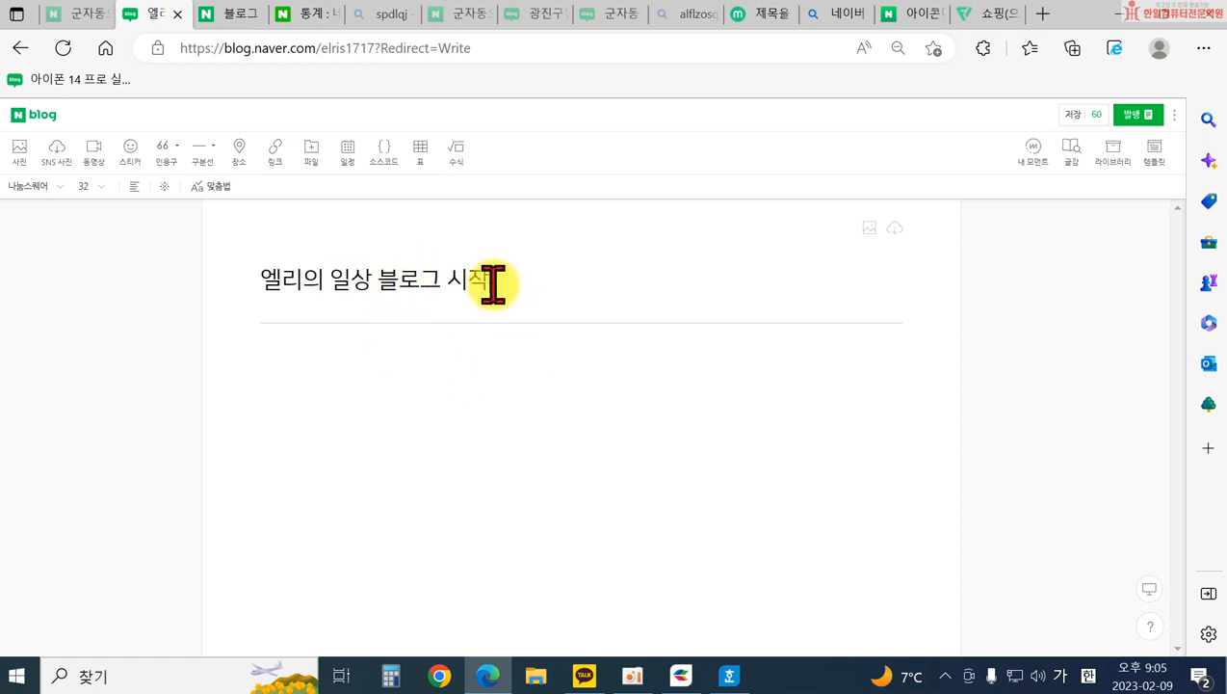
- Write two body lines: 건강과 함께 즐거운 여행을 다니며 느꼈던 점들을 공유하고자 블로그를 개설하였습니다. and 엘리의 일상 블로그를 시작합니다
click(332, 374)
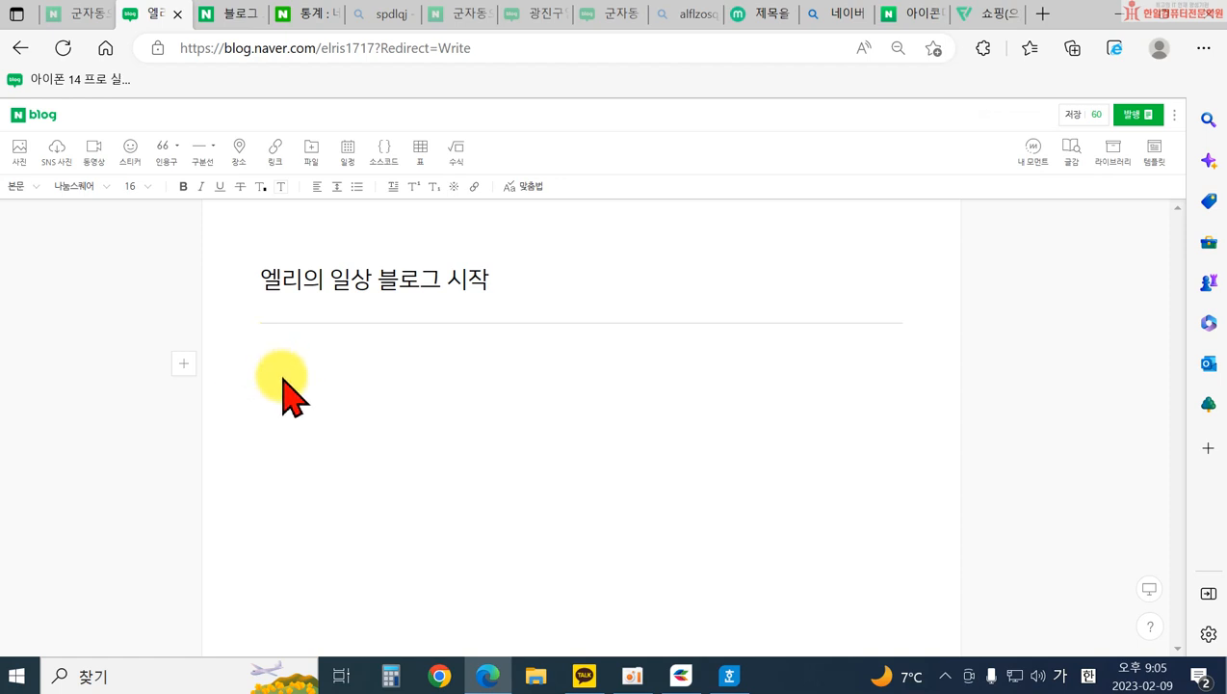
text(건강과 하)
text(ㅁ께 즐게우)
text(ㄴ 여행을 다님)
text(ㅕ 느꼈던)
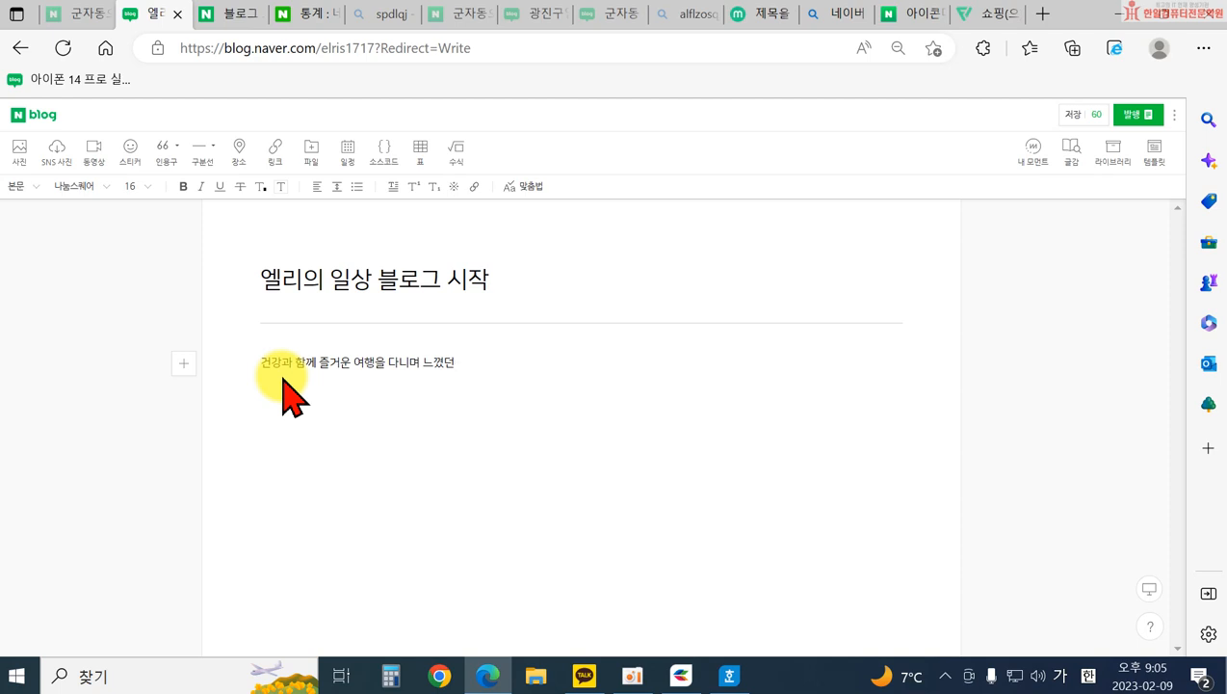
text(점들을 공유핵)
text(고자 블로그를 개)
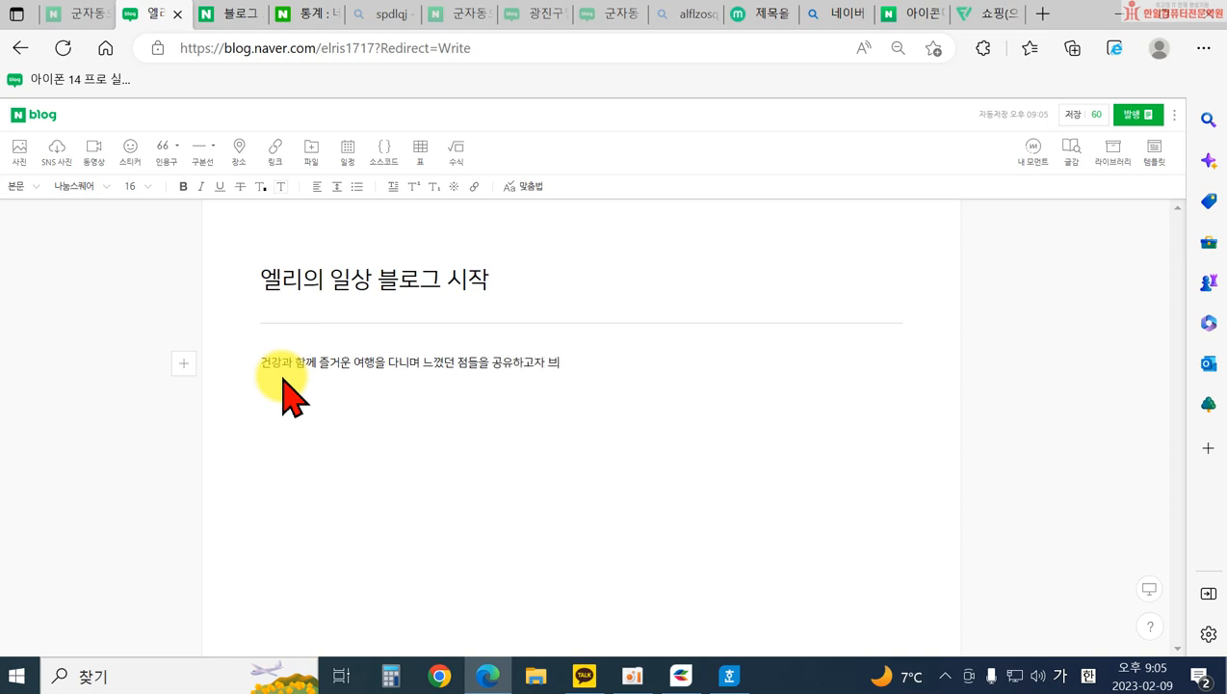
text(설하였습니다.)
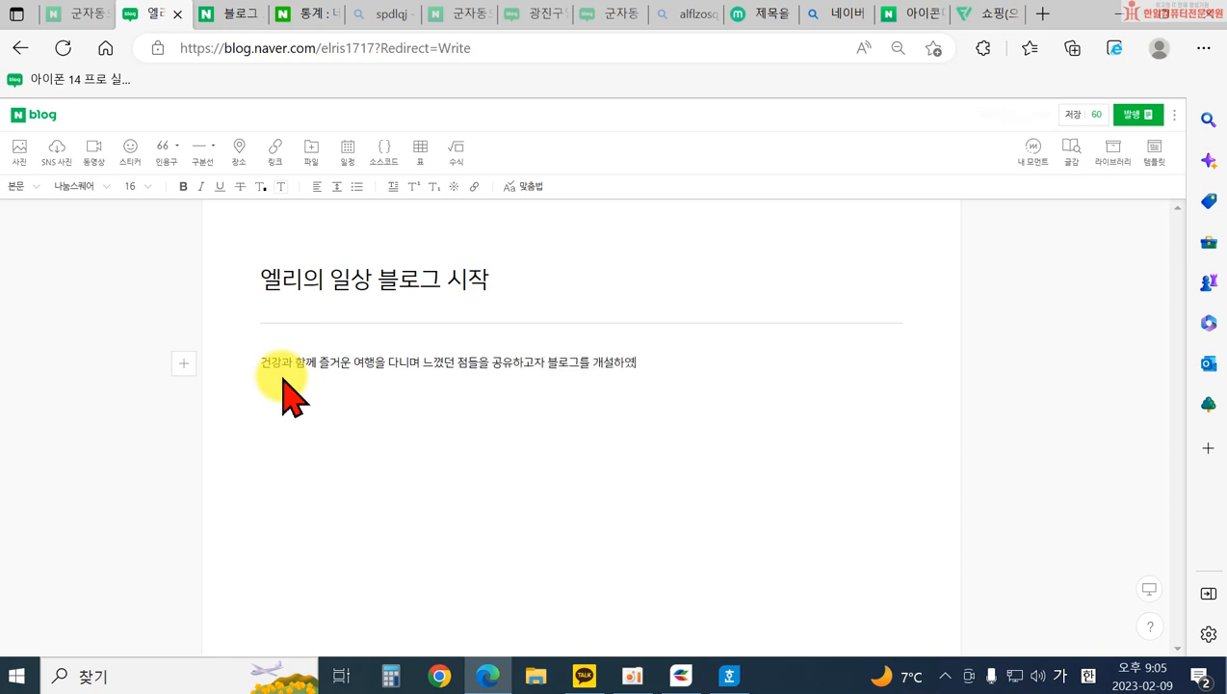
key(Return)
text(엘리의 일상 블로그를 시작합니다.)
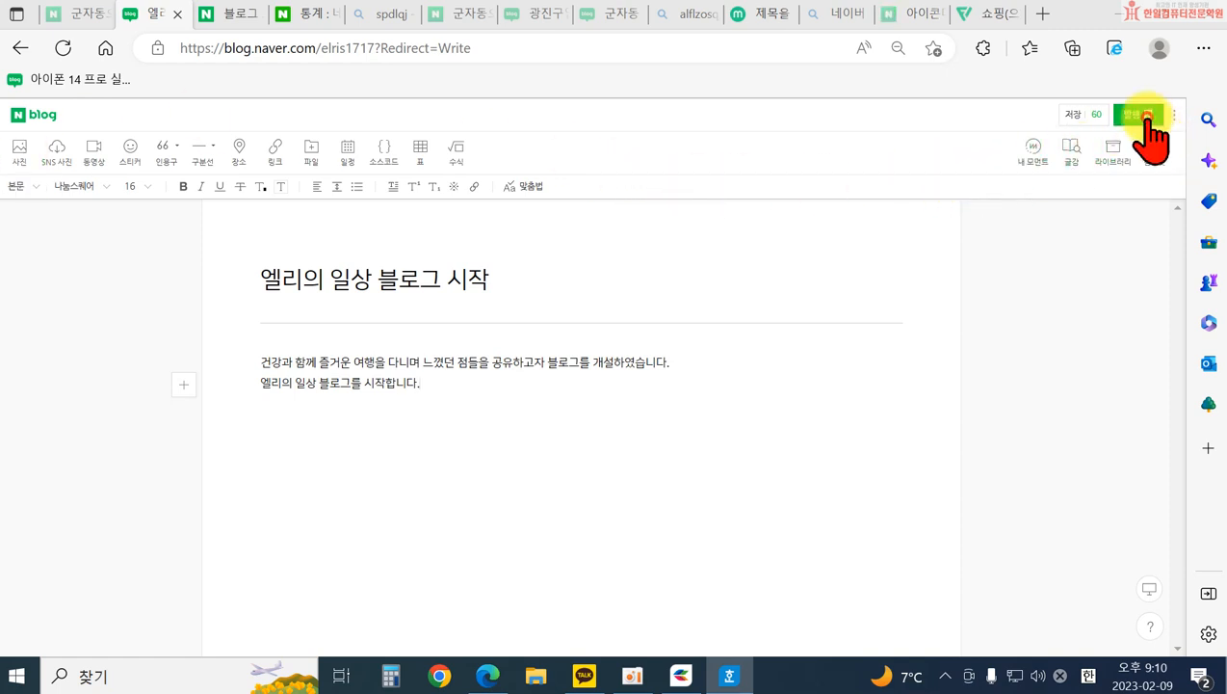
- Open the post's publish settings and set its category to 일상리뷰
click(1140, 116)
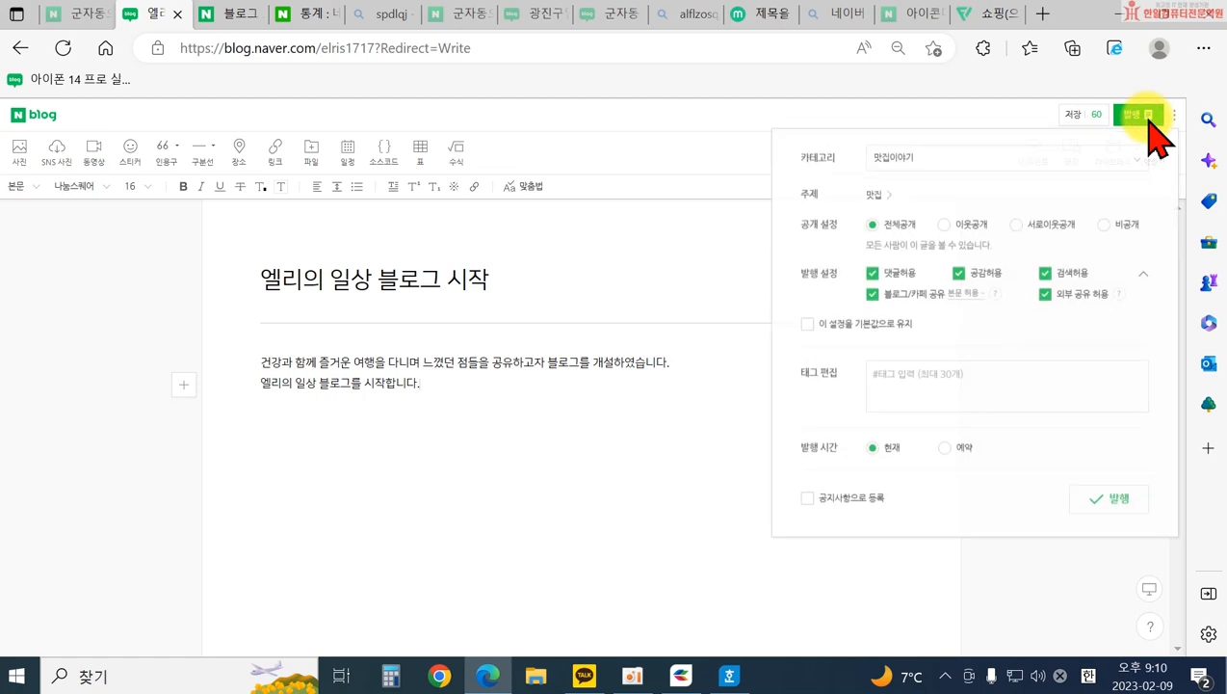
click(952, 164)
scroll(932, 255, up, 2)
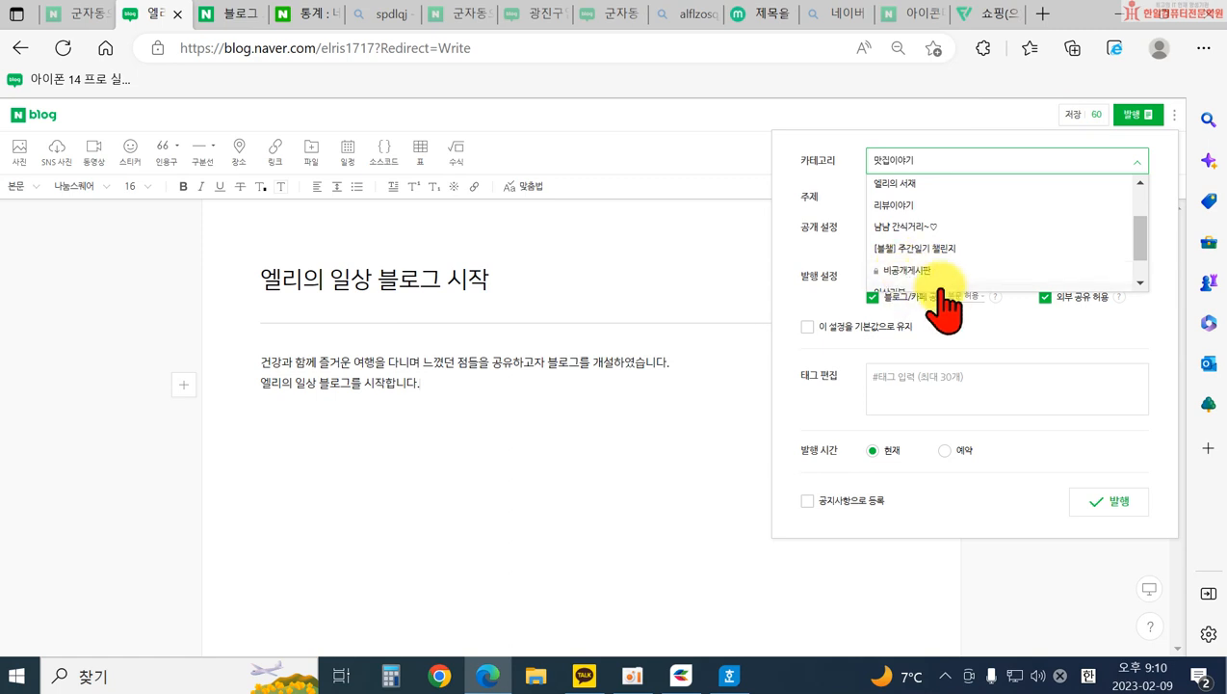
scroll(929, 277, down, 2)
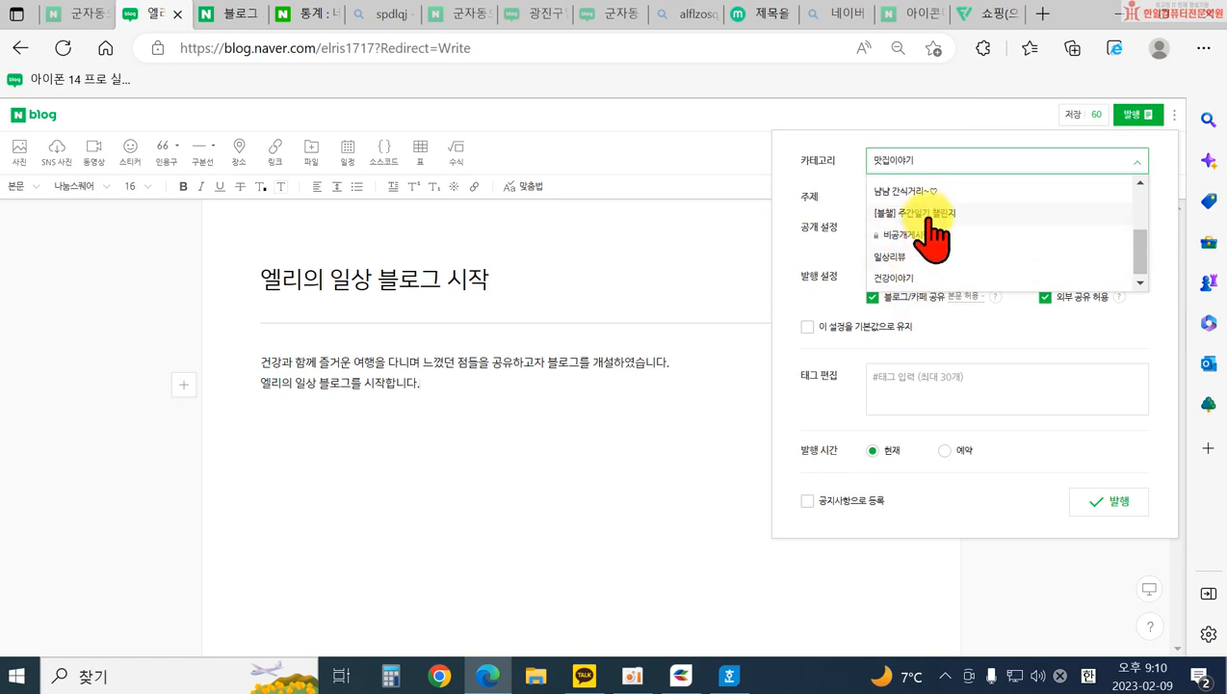
click(922, 256)
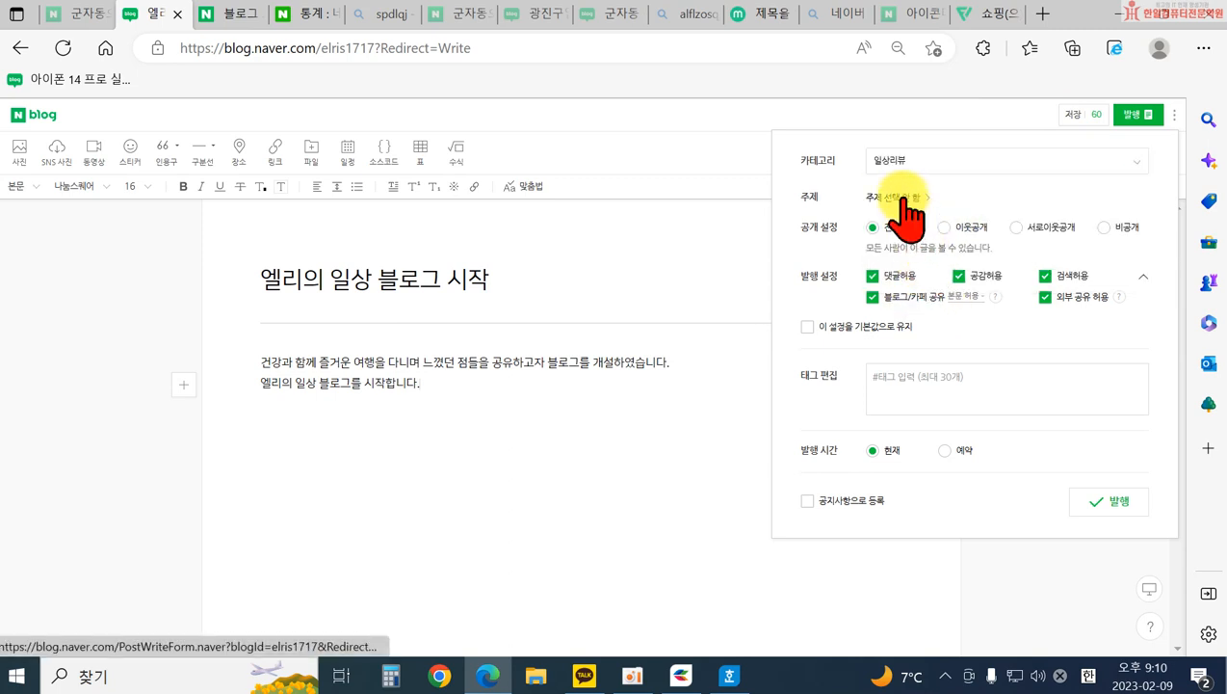
- Check the topic choices, leave the topic at 주제 선택 안 함 and publish the post
click(900, 196)
click(898, 260)
click(808, 462)
click(1108, 513)
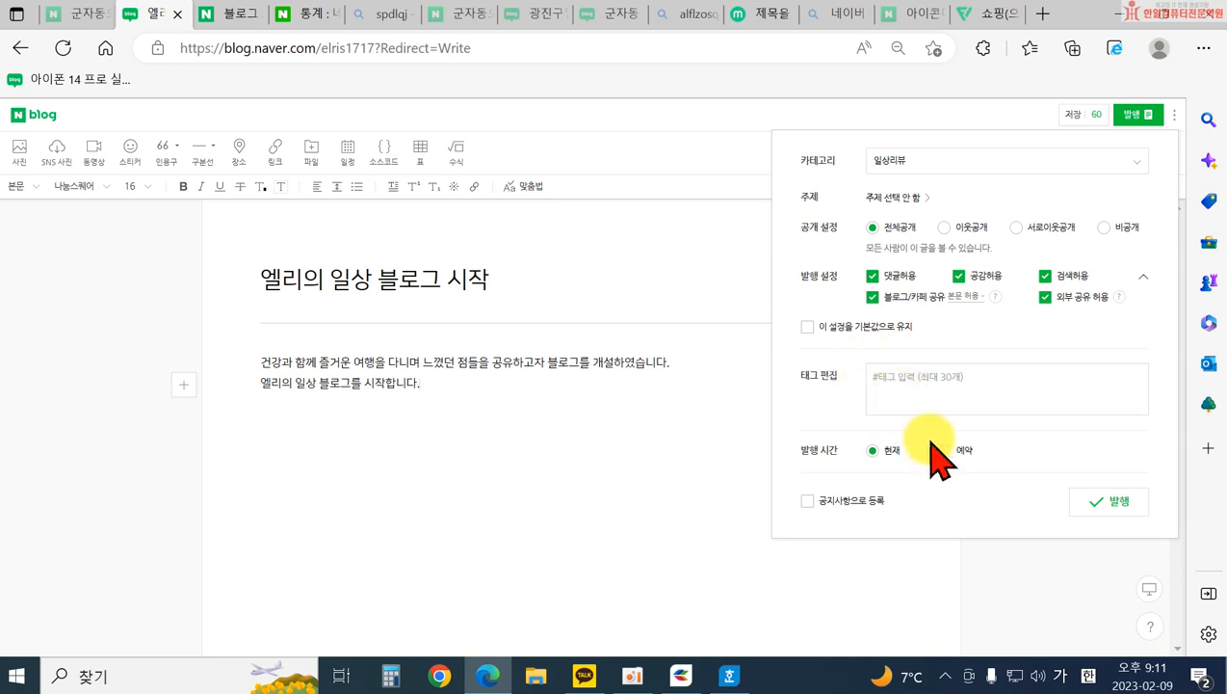
click(1105, 504)
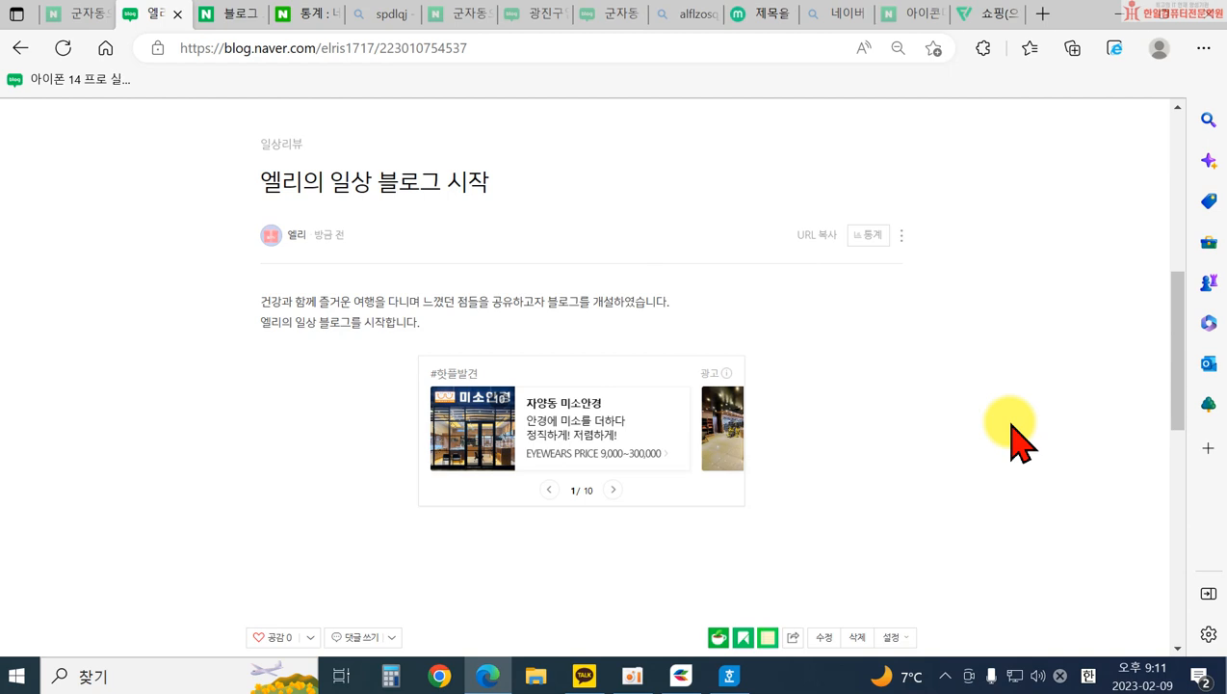
- Reopen the published post for editing and add an empty line below the last body sentence
scroll(887, 274, up, 1)
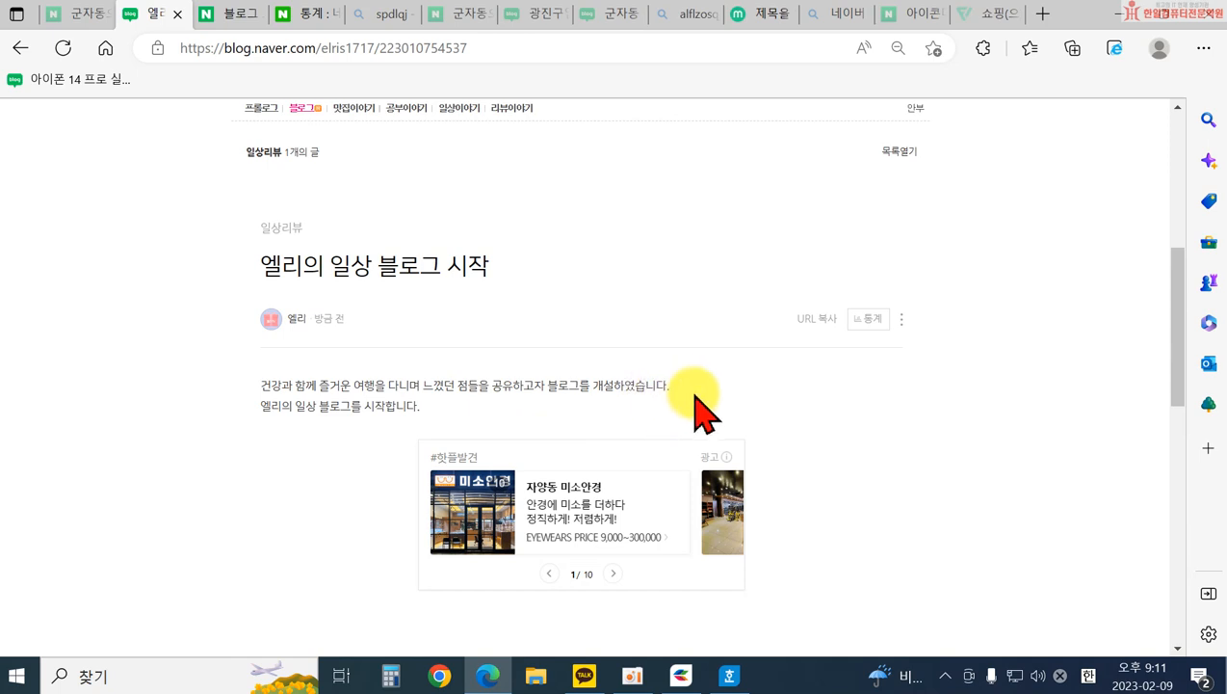
click(902, 318)
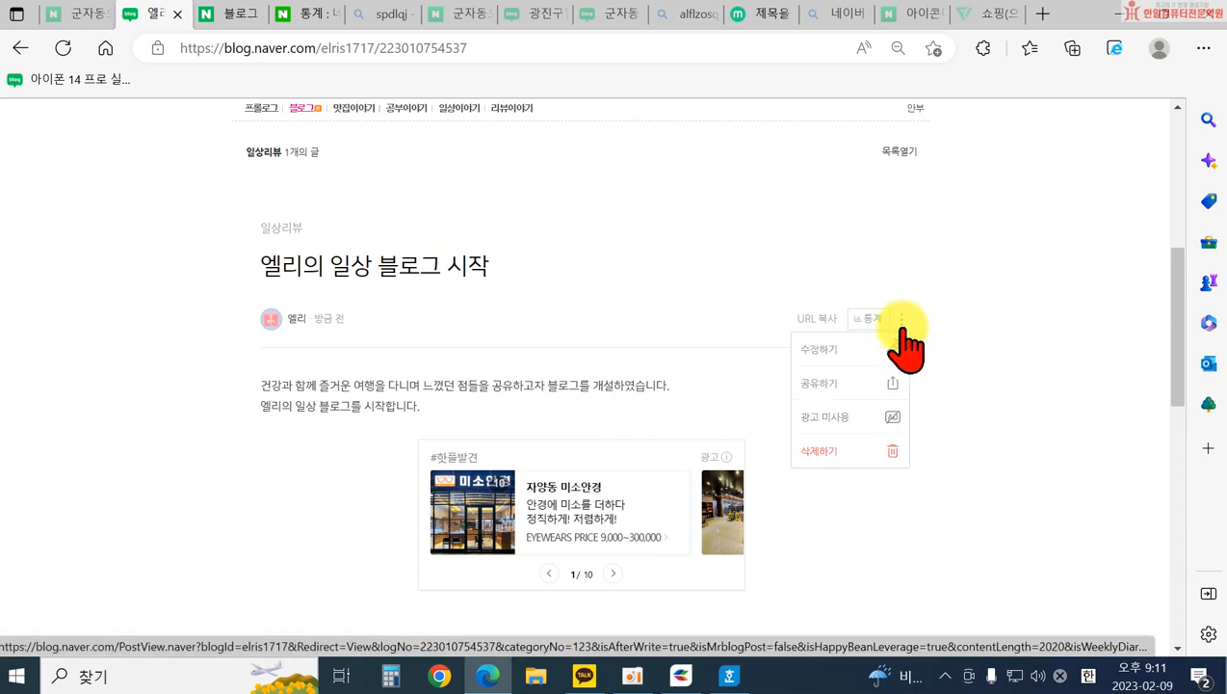
click(844, 353)
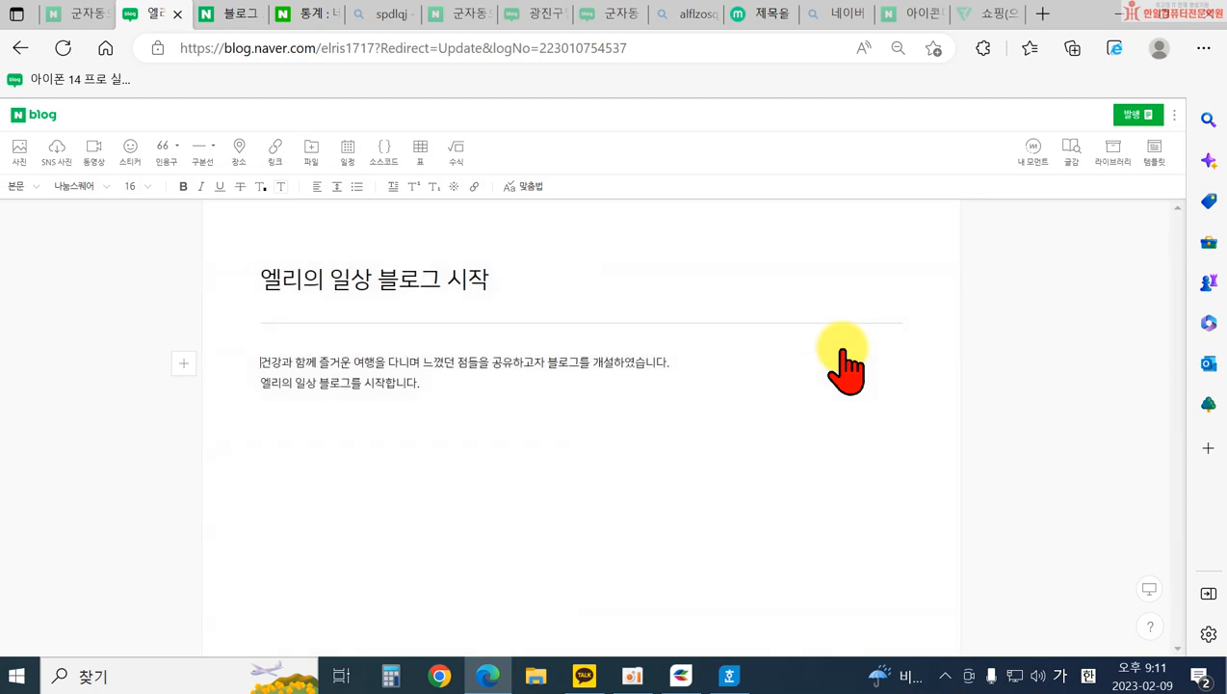
click(729, 376)
key(Return)
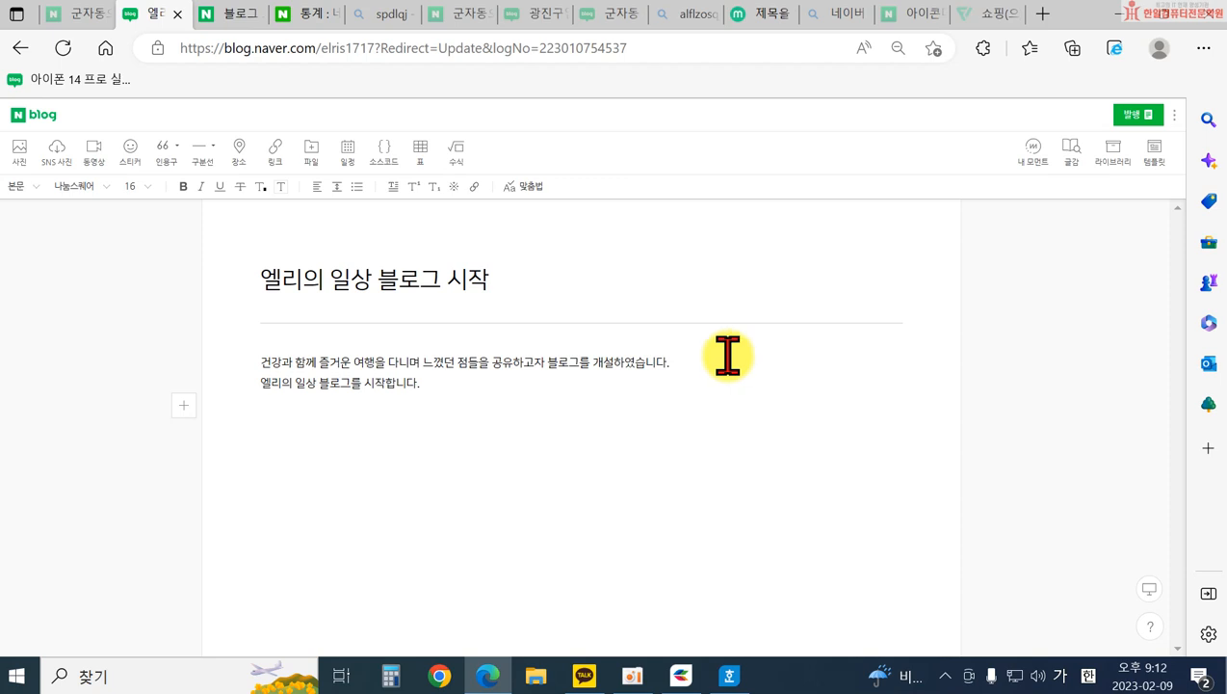
- Insert the photo 디저트카페1 from the 이수정 desktop folder below the body text
click(21, 154)
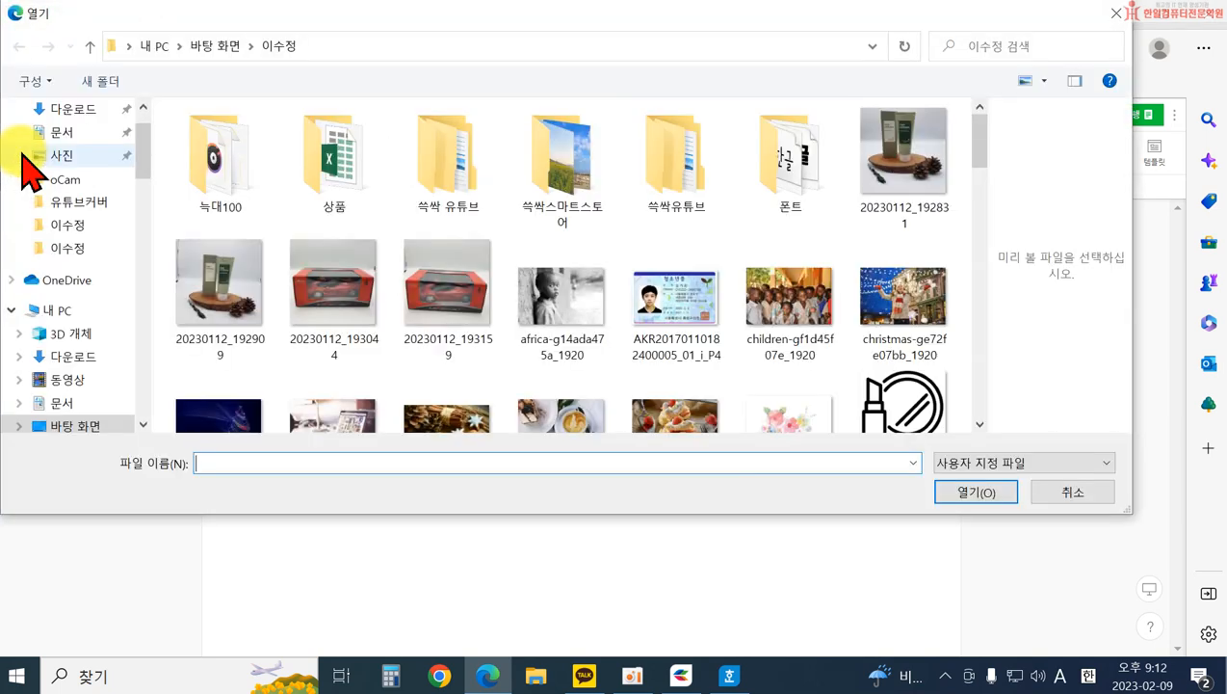
scroll(636, 298, down, 1)
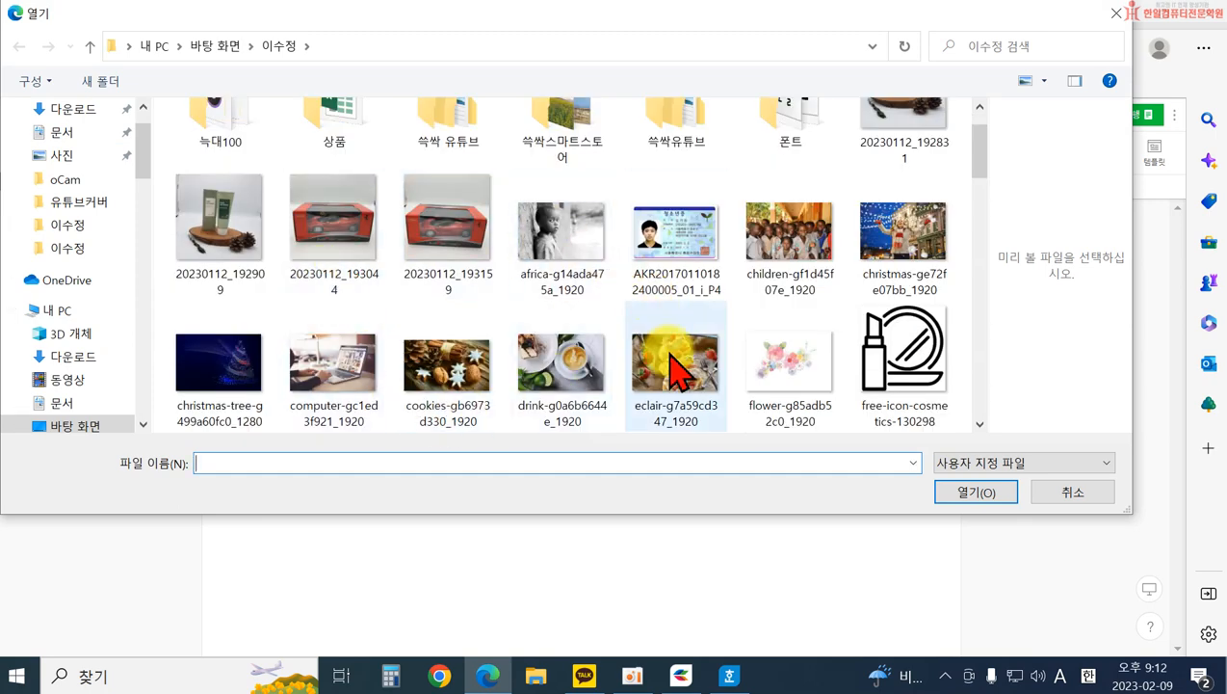
scroll(549, 371, down, 3)
scroll(448, 374, down, 1)
scroll(795, 411, down, 1)
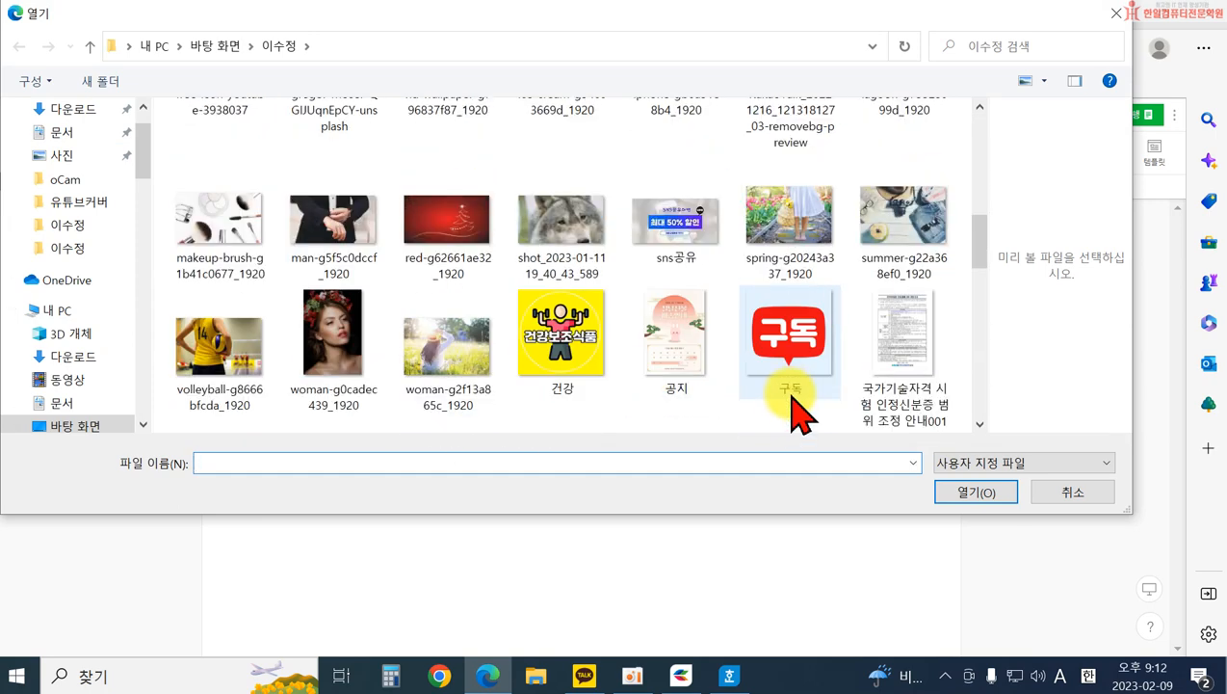
scroll(793, 378, down, 1)
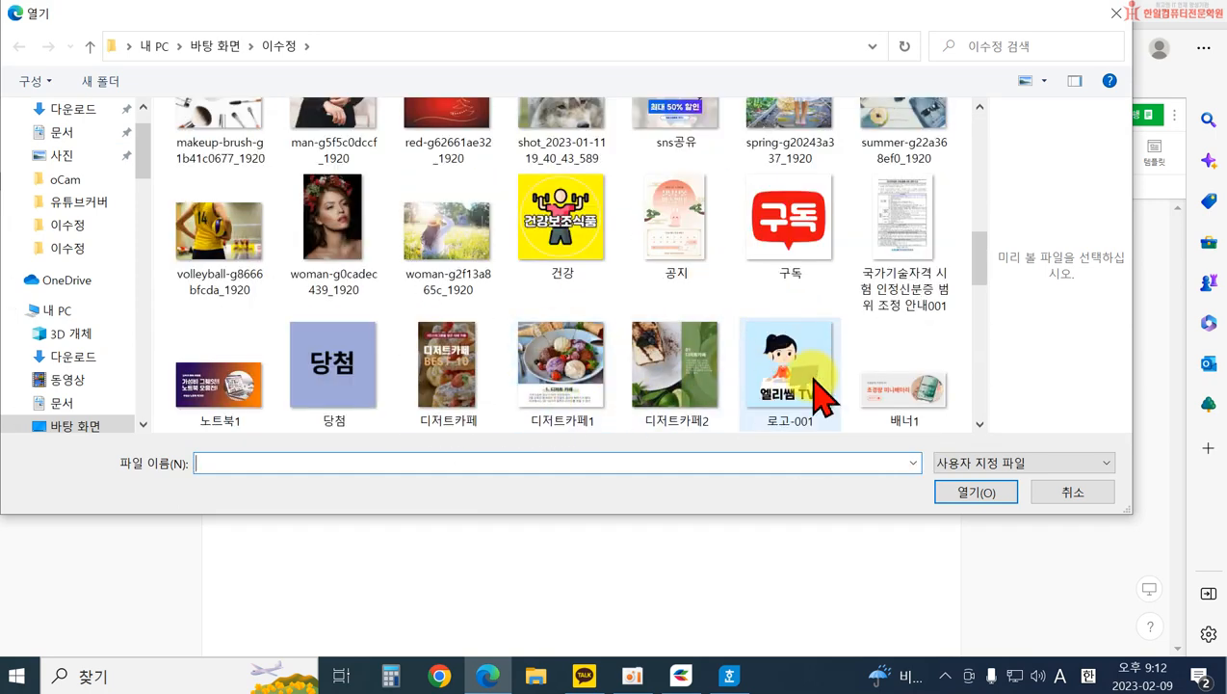
scroll(767, 384, down, 2)
scroll(677, 260, up, 1)
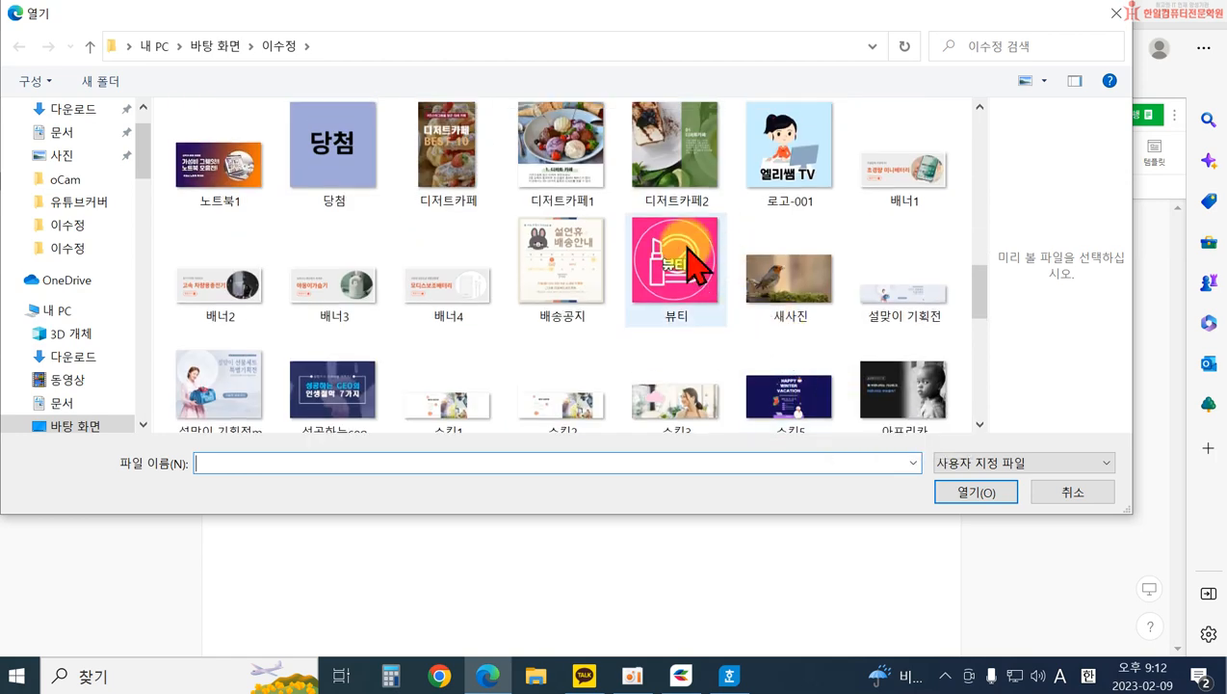
click(561, 124)
click(963, 493)
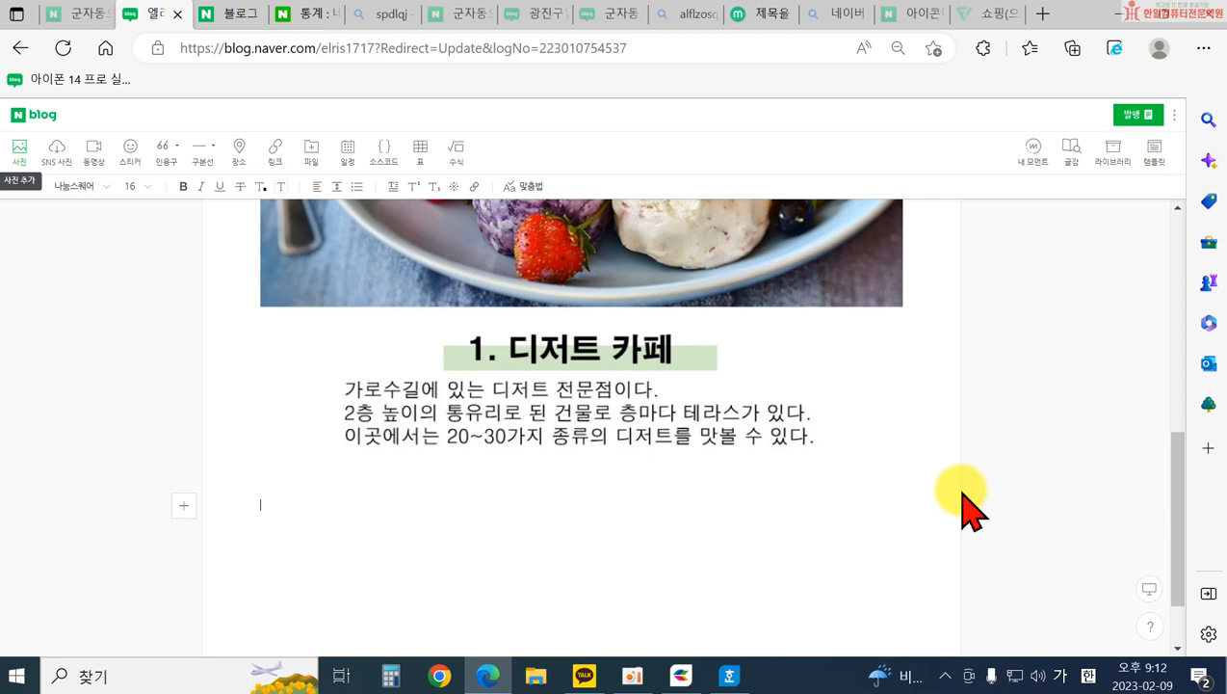
scroll(370, 296, up, 1)
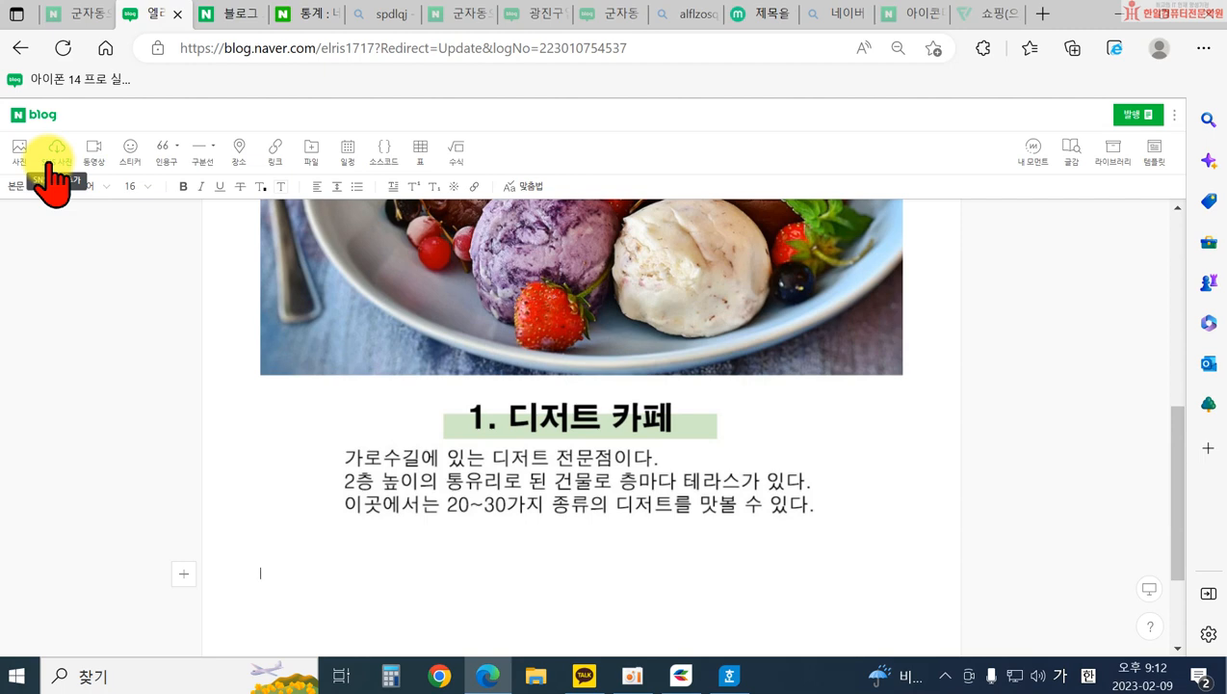
- Review the sources for importing SNS photos, and read the upload limits for regular videos
click(54, 146)
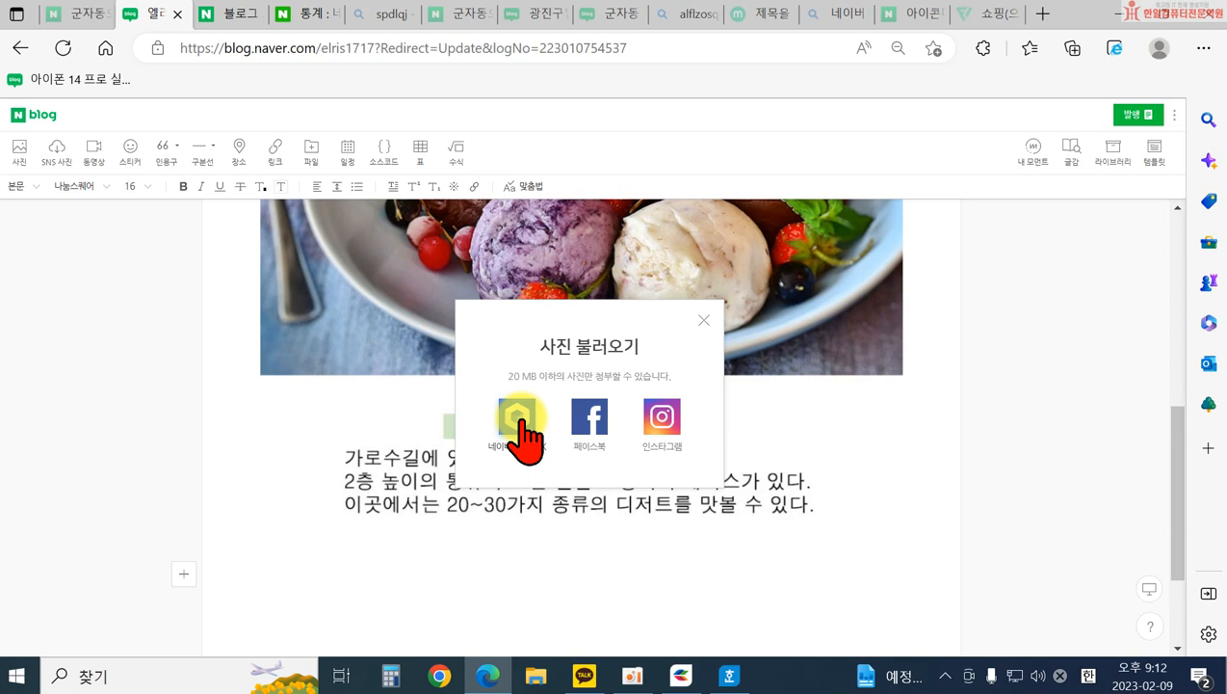
click(705, 320)
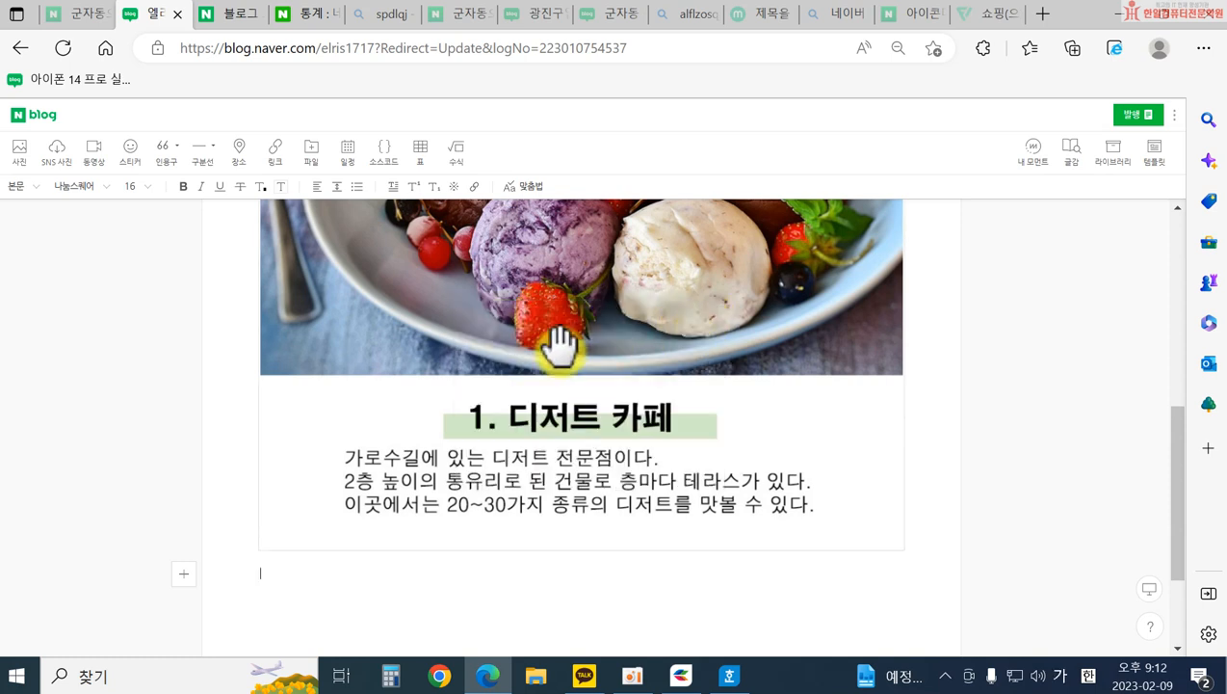
click(95, 152)
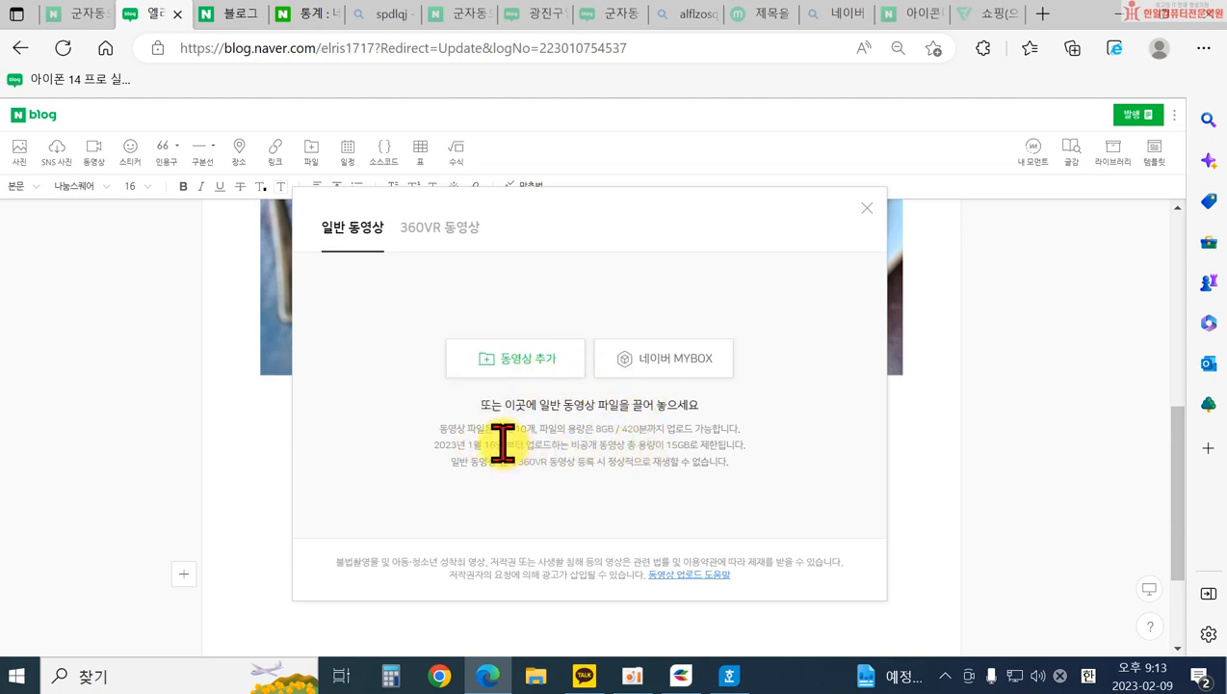
drag(551, 445, 718, 450)
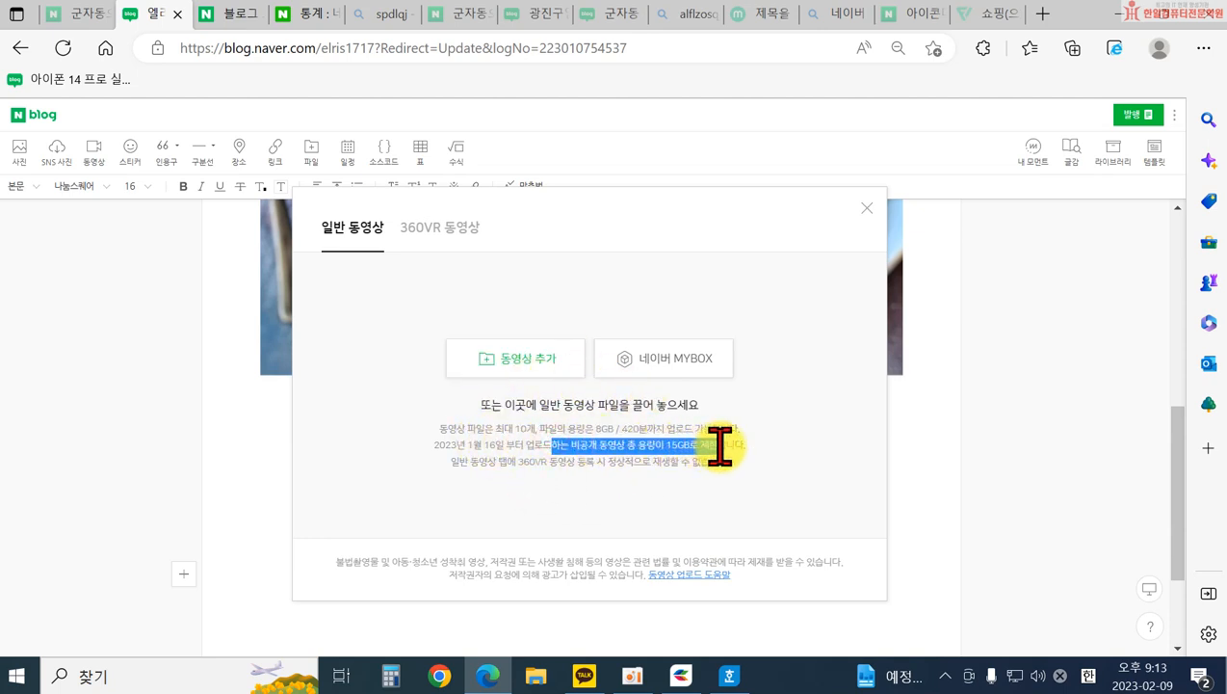
click(616, 513)
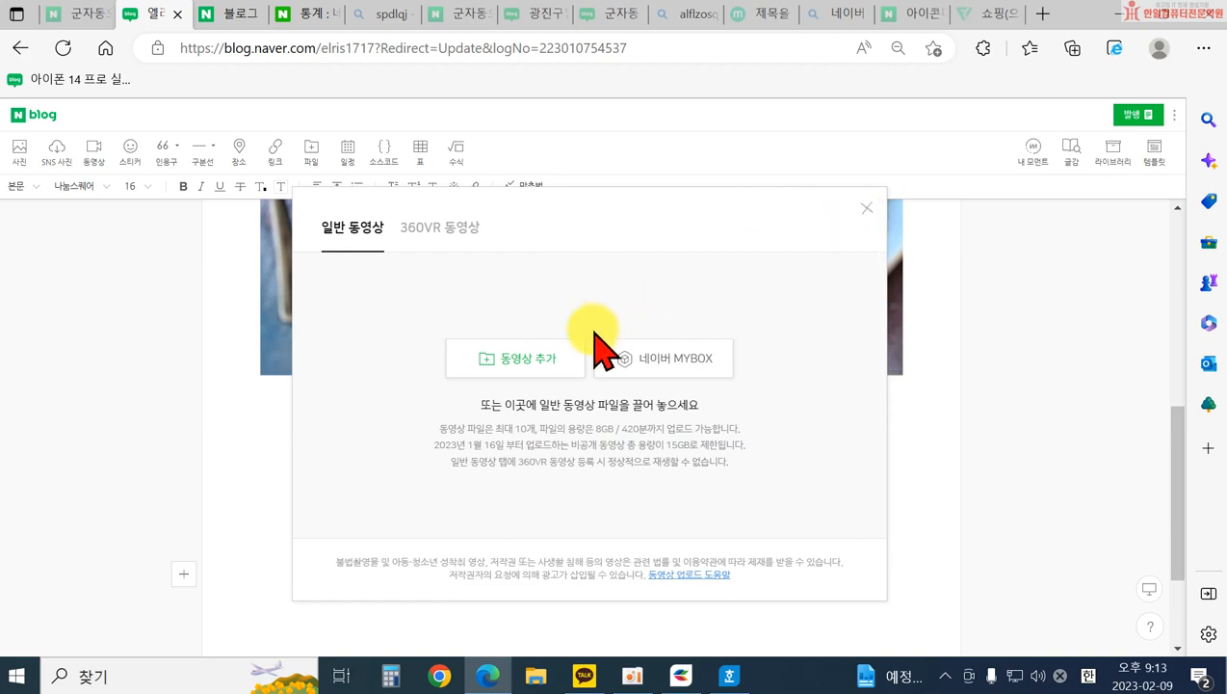
- Start uploading the video 나비.mp4 to the post and cancel the upload
click(528, 360)
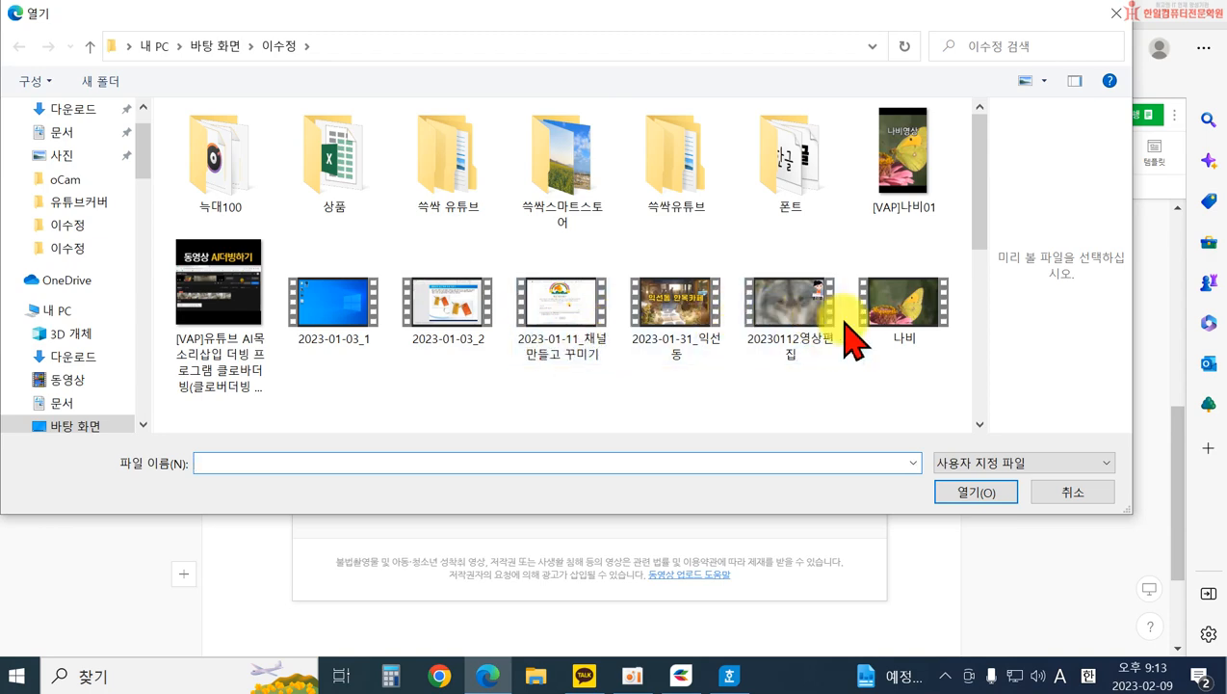
click(888, 333)
click(962, 493)
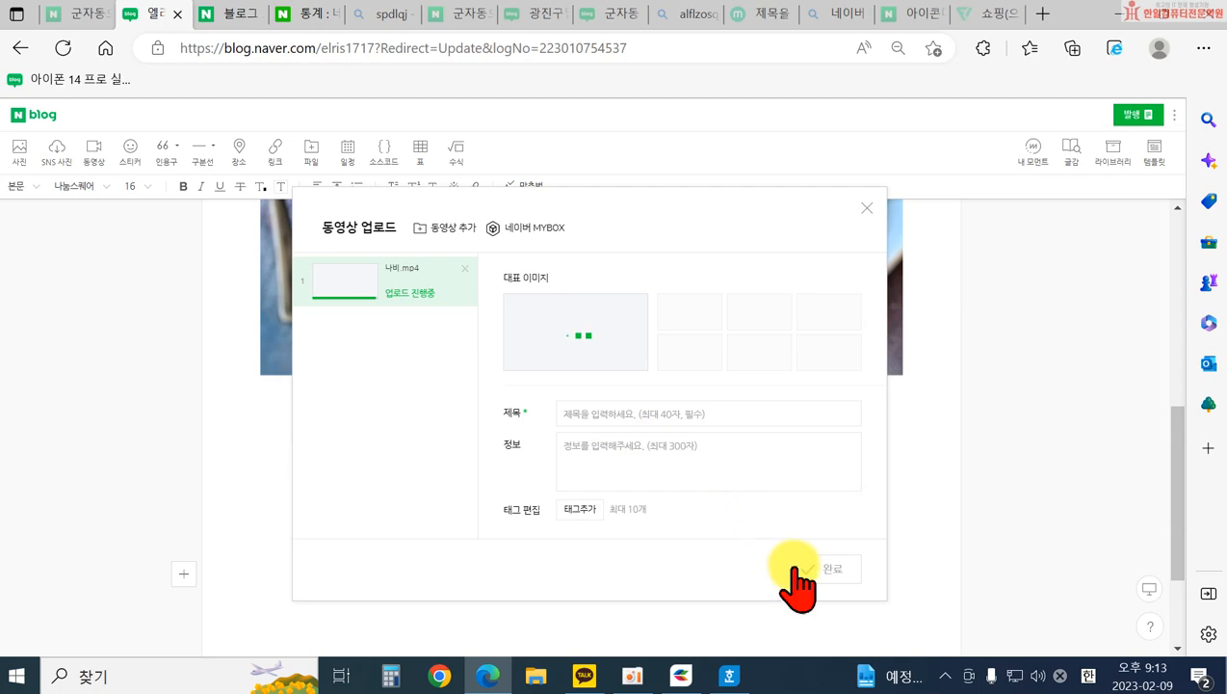
click(866, 210)
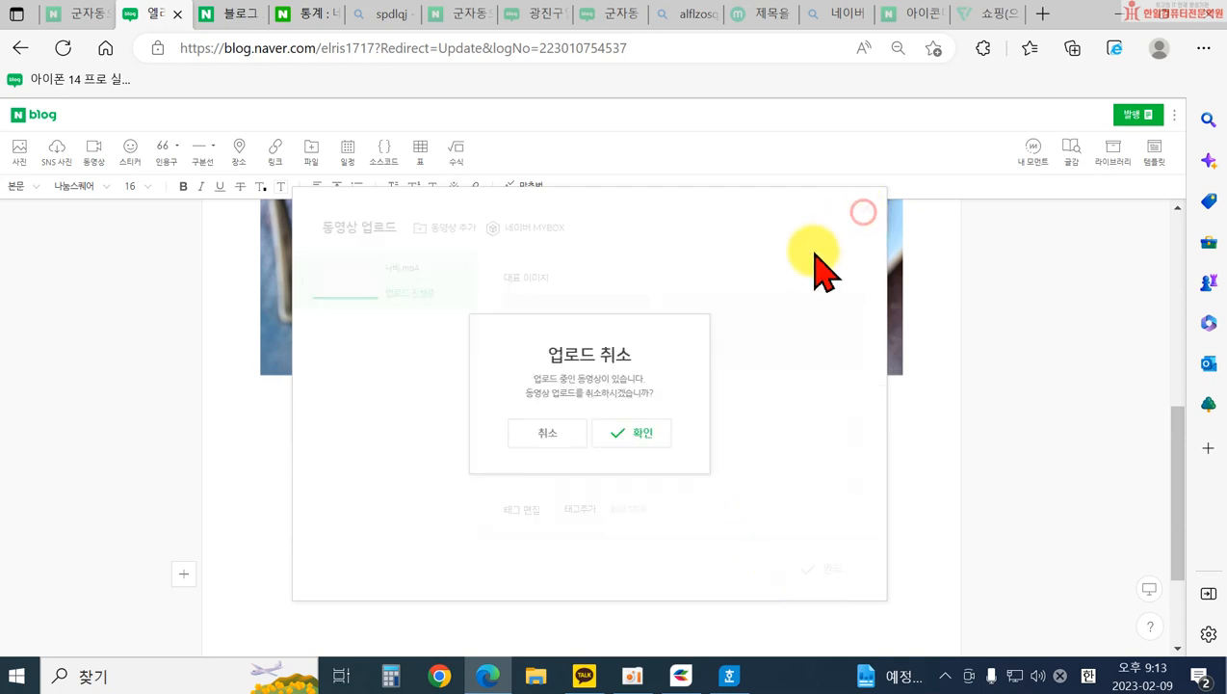
click(619, 436)
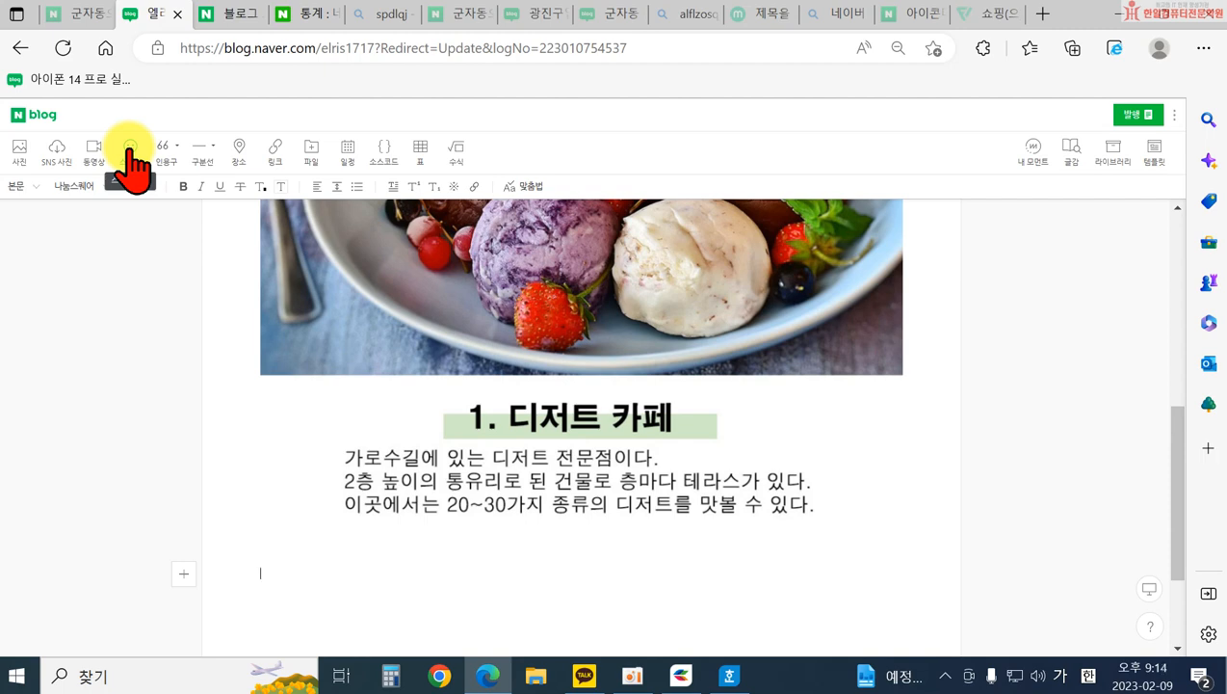
- Browse the sticker sets and insert the animated YEAH!! rabbit sticker from the brown bear set below the dessert photo
scroll(567, 467, down, 2)
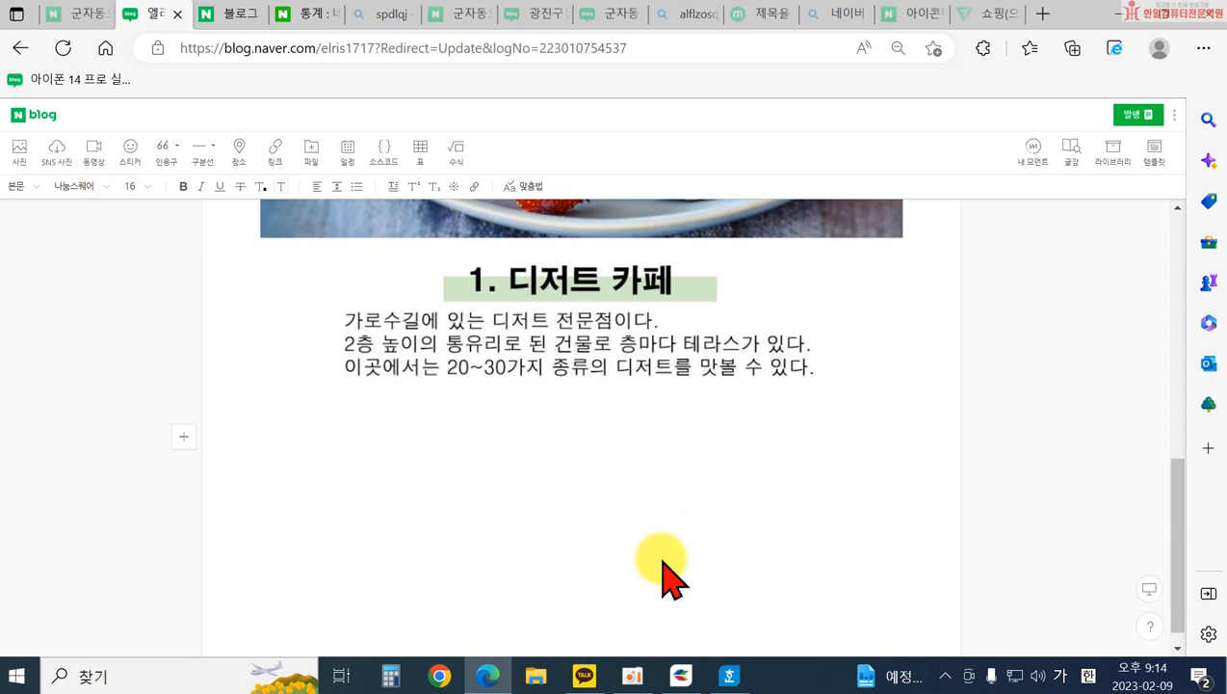
click(126, 152)
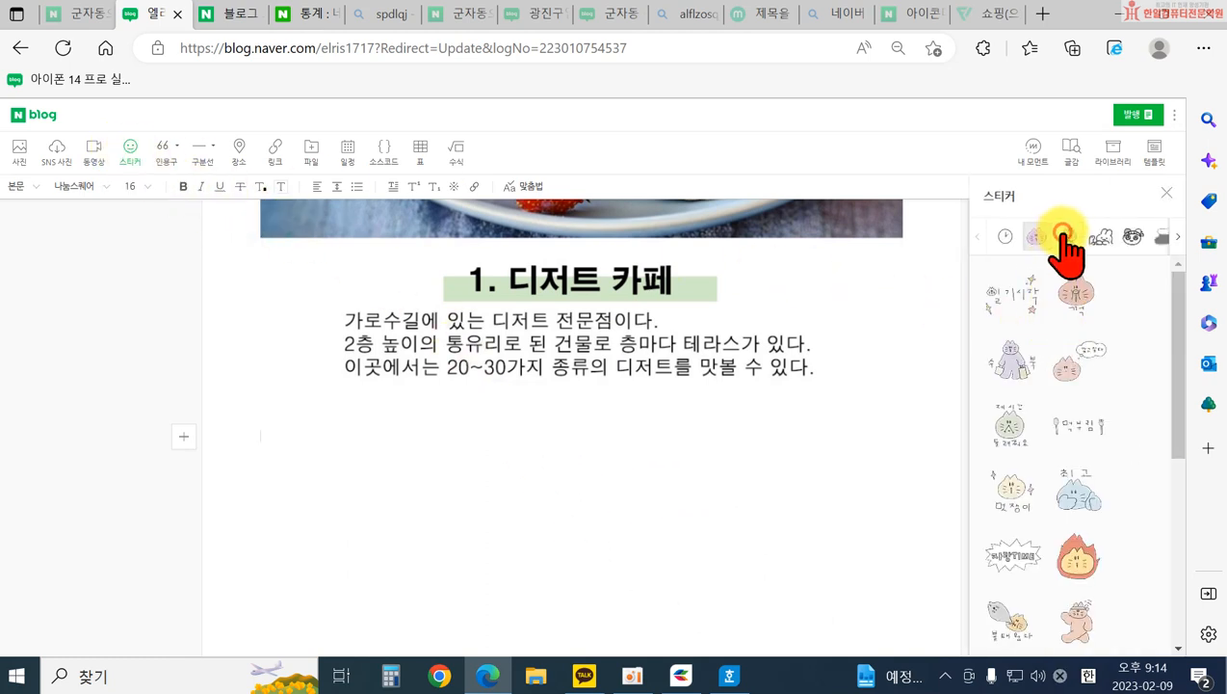
click(1063, 236)
click(1096, 237)
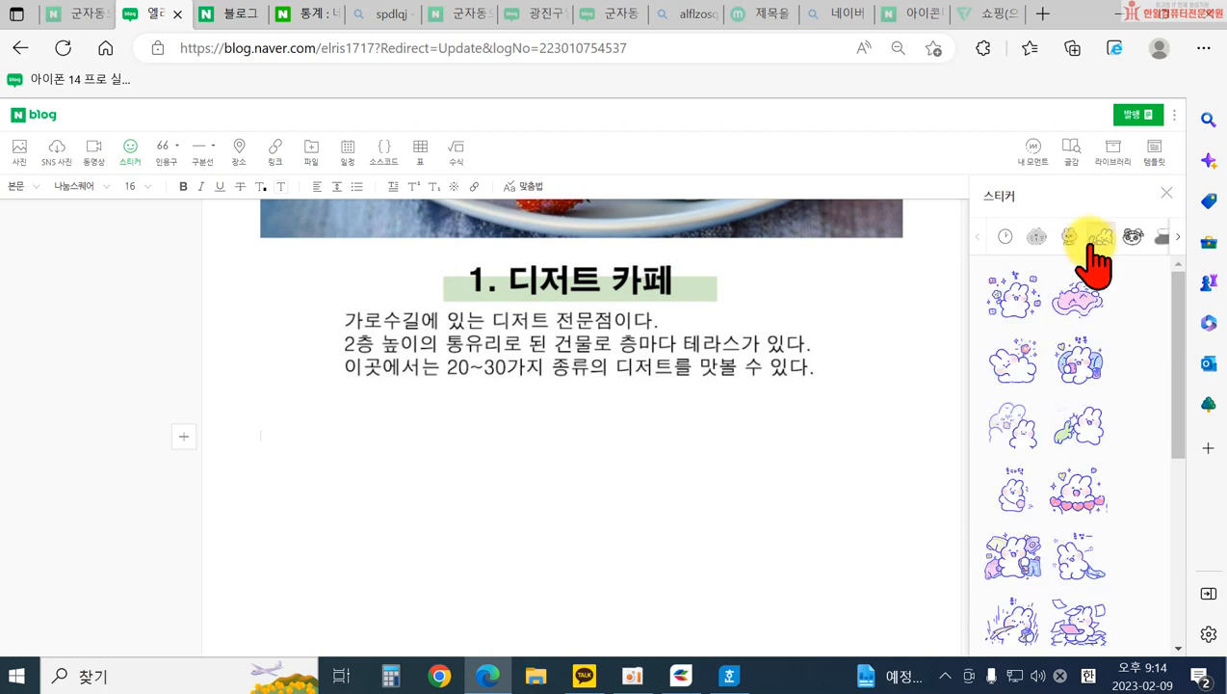
click(1066, 236)
click(1100, 236)
click(1131, 236)
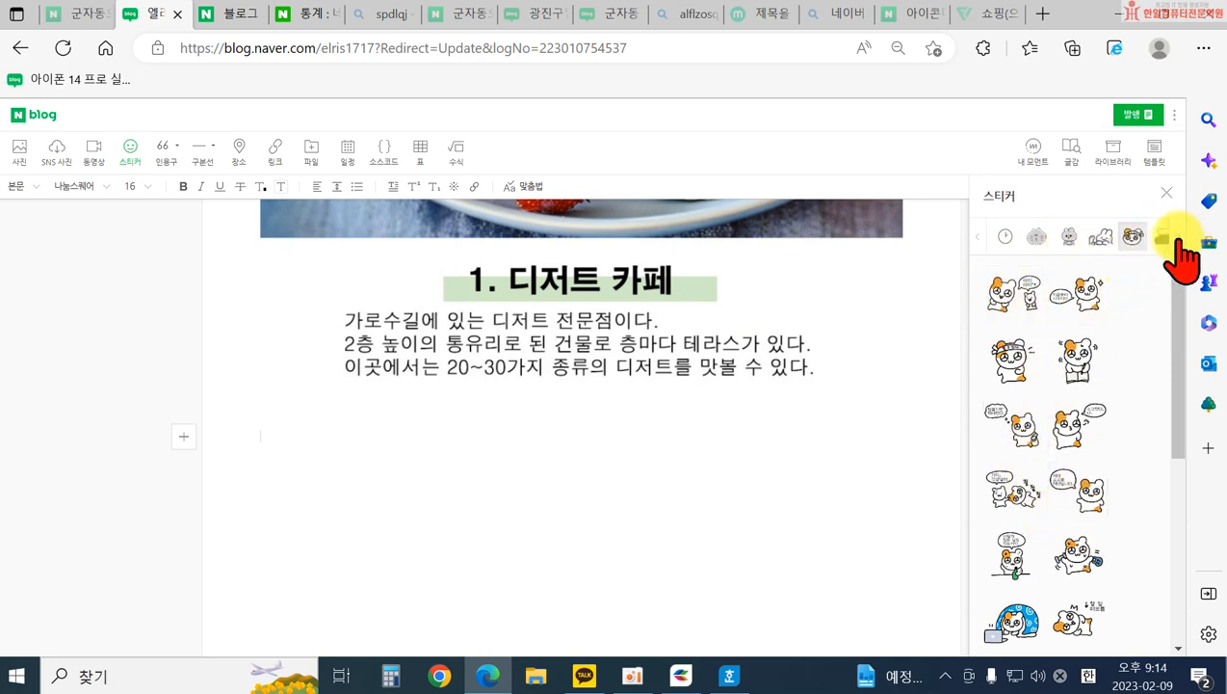
click(1177, 236)
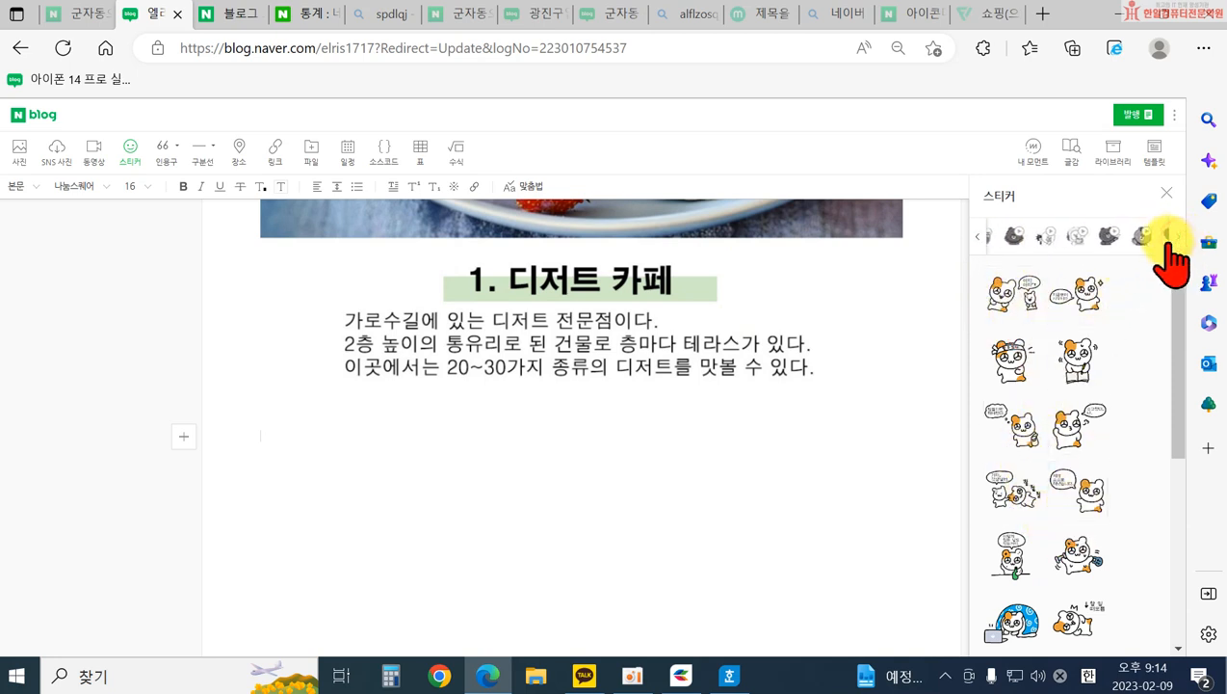
click(1013, 237)
click(1007, 429)
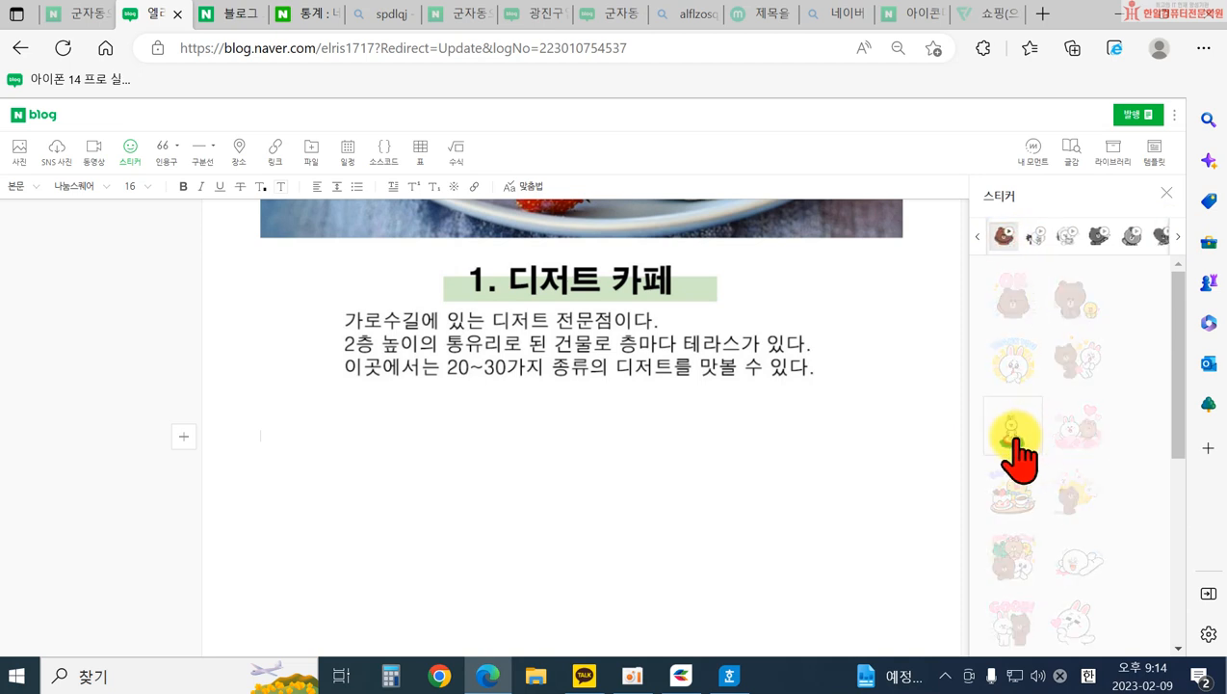
click(1011, 438)
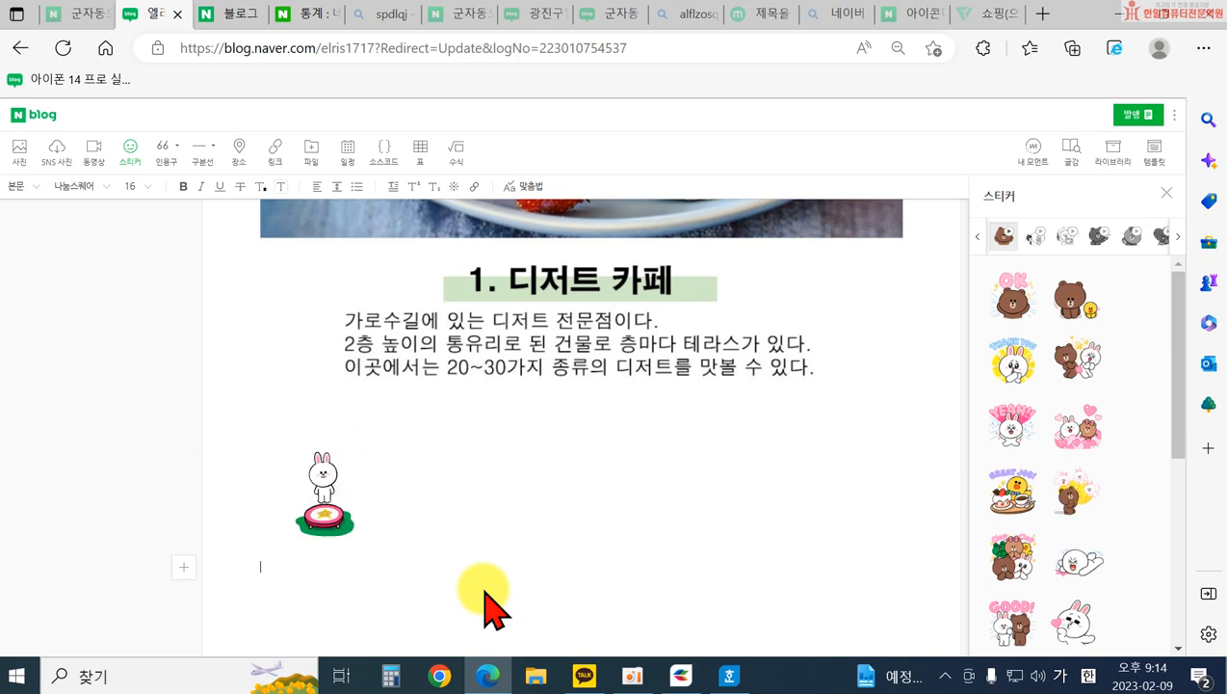
- Cycle the rabbit sticker through its alignments, leave it centred and place the cursor on the line below it
click(328, 507)
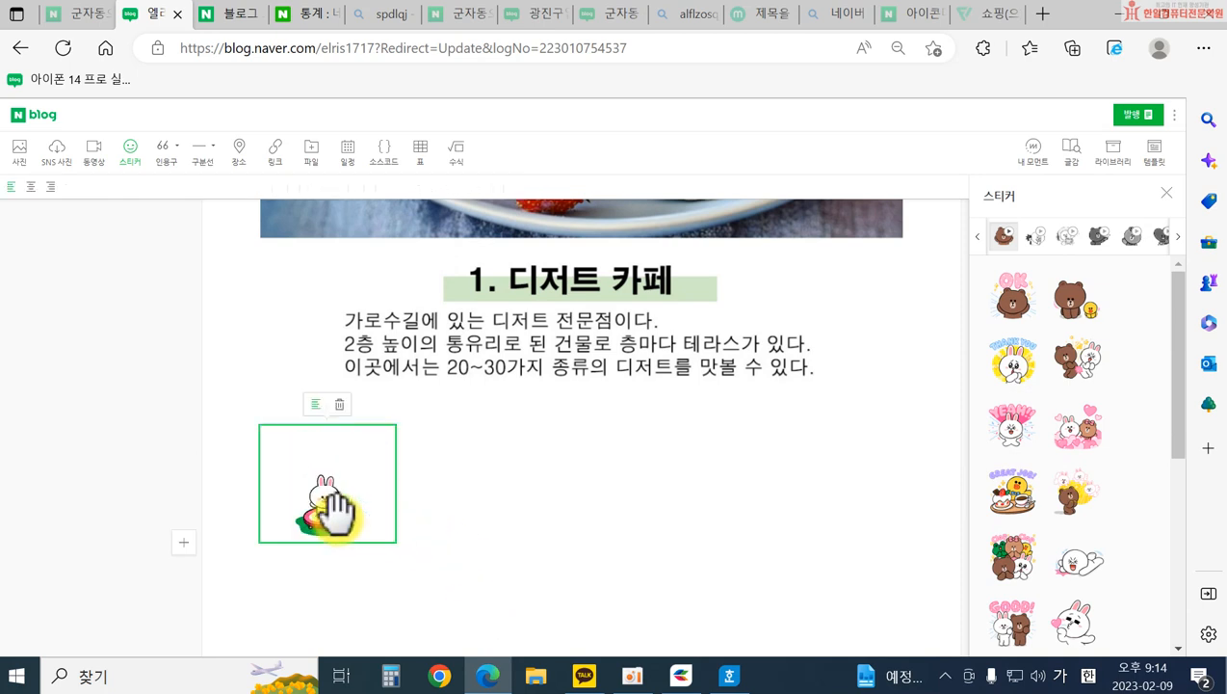
click(311, 404)
click(569, 404)
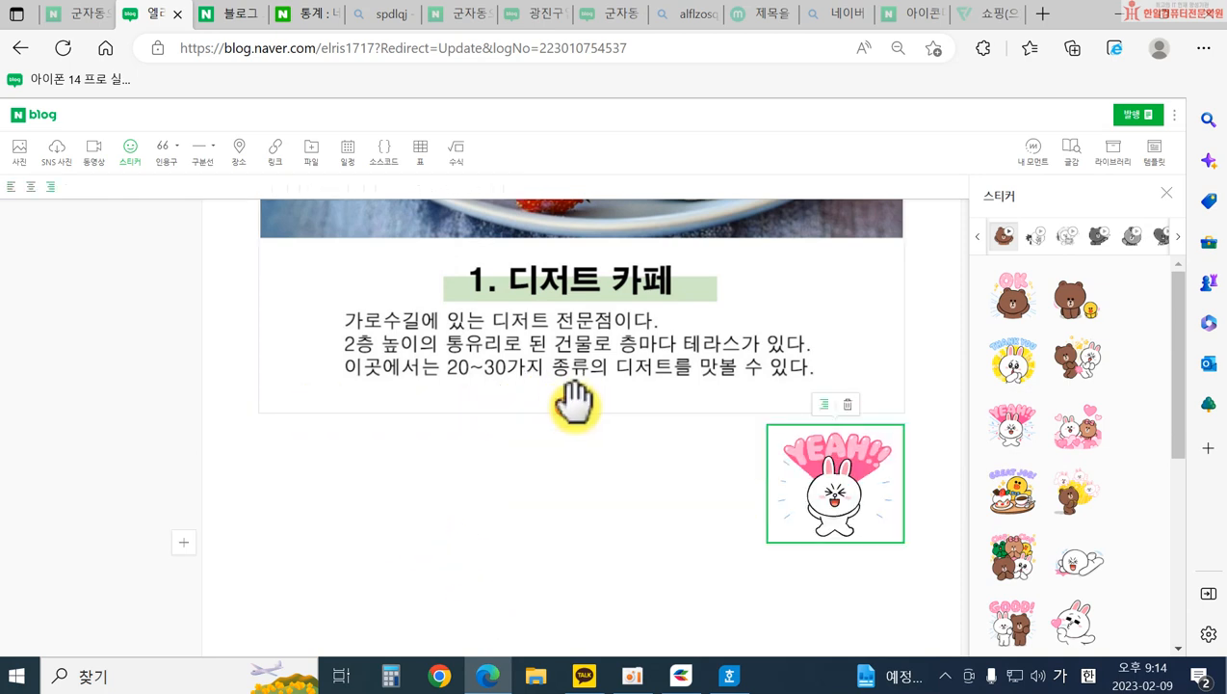
click(823, 404)
click(311, 404)
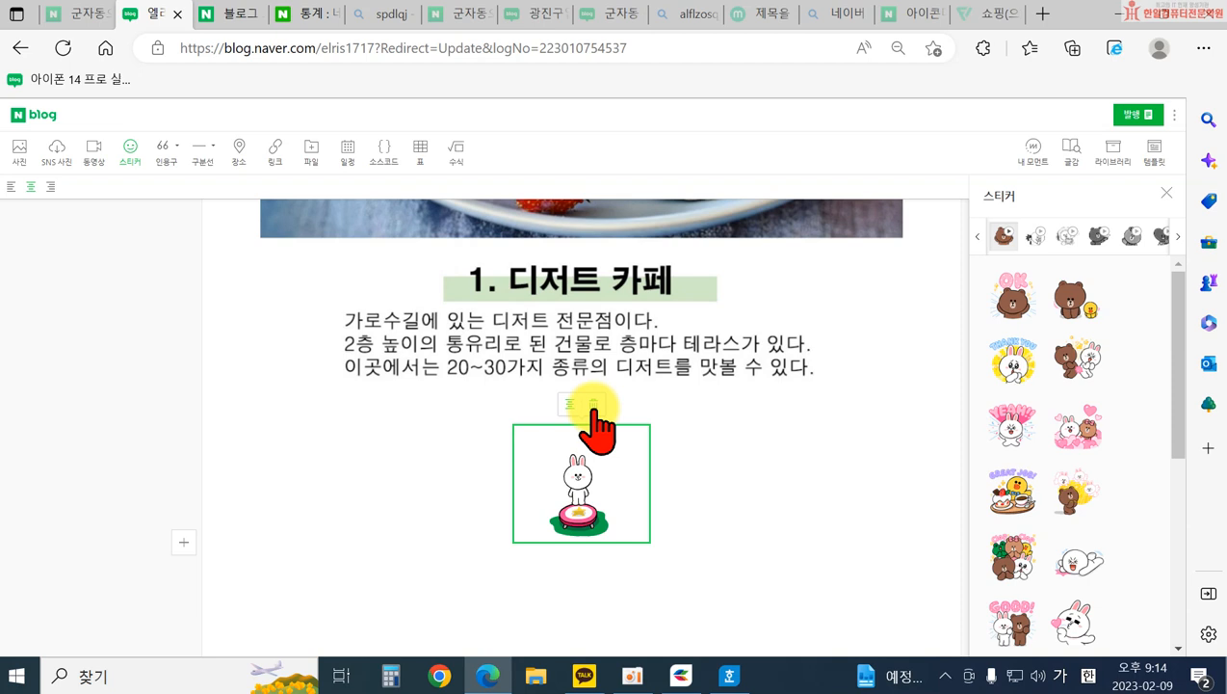
click(546, 555)
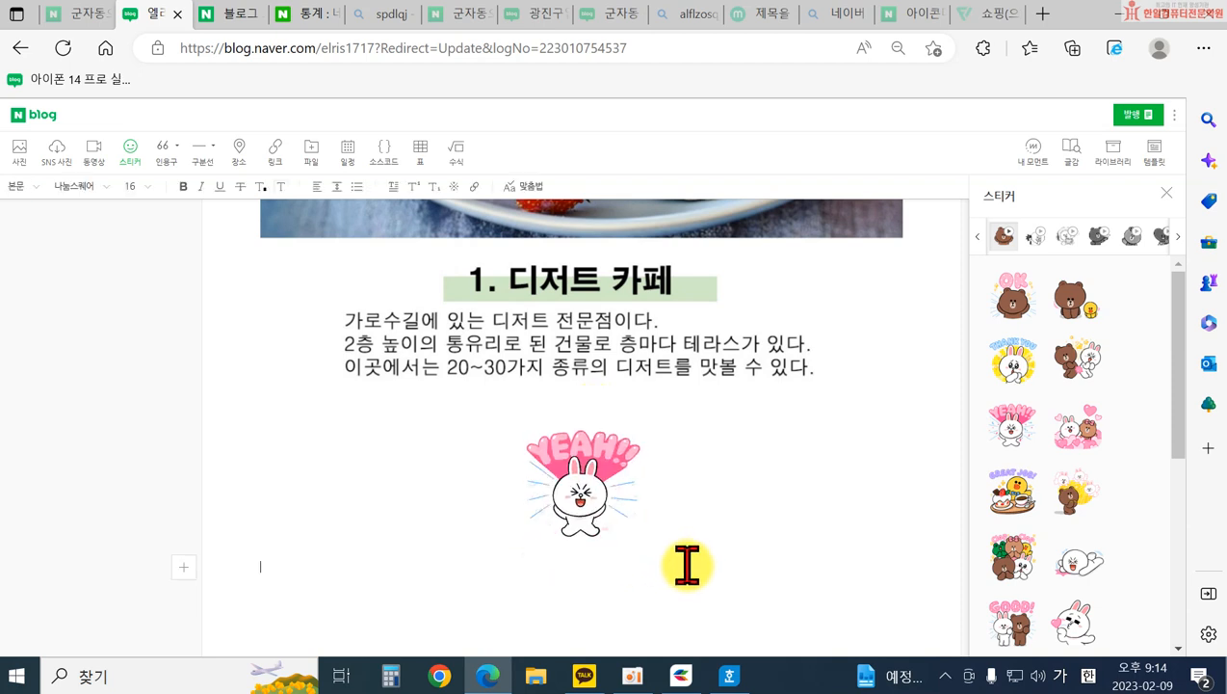
scroll(687, 568, down, 1)
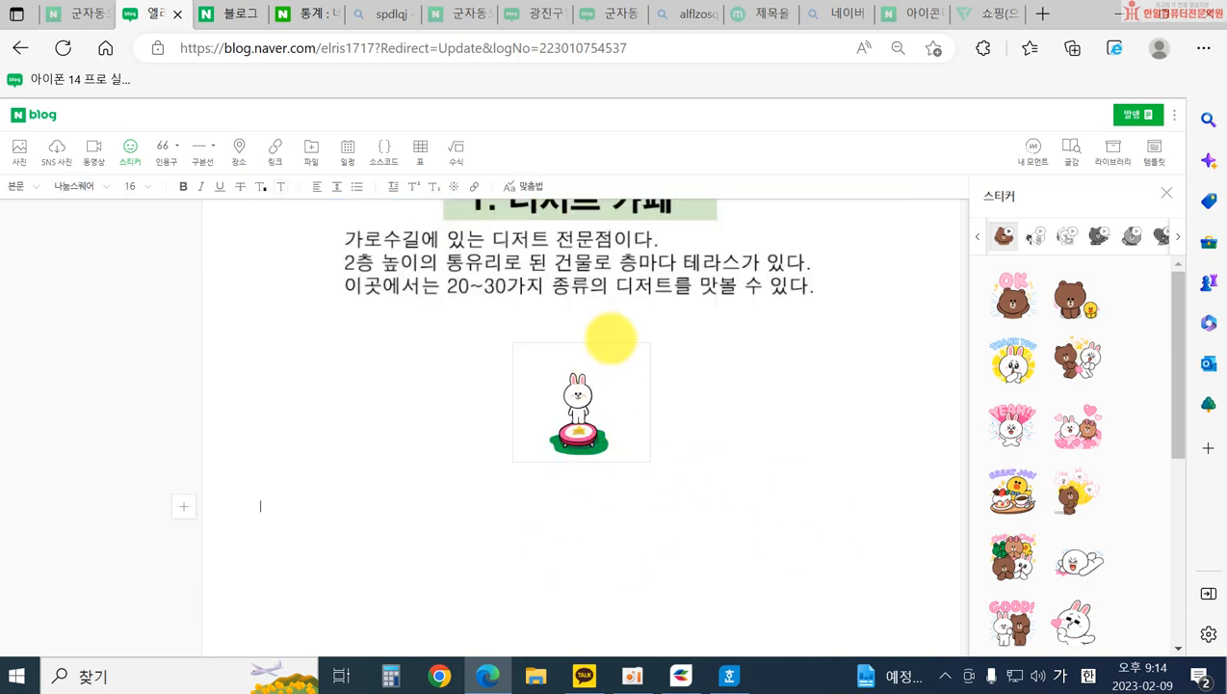
scroll(616, 395, up, 2)
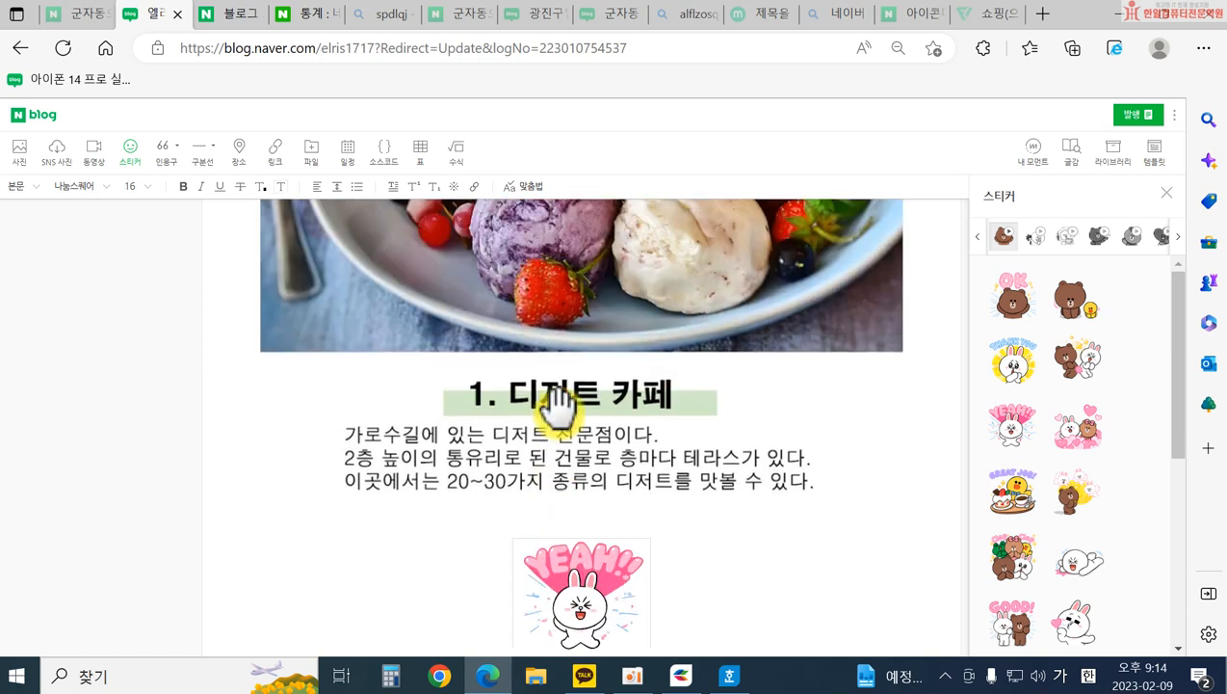
scroll(639, 506, down, 3)
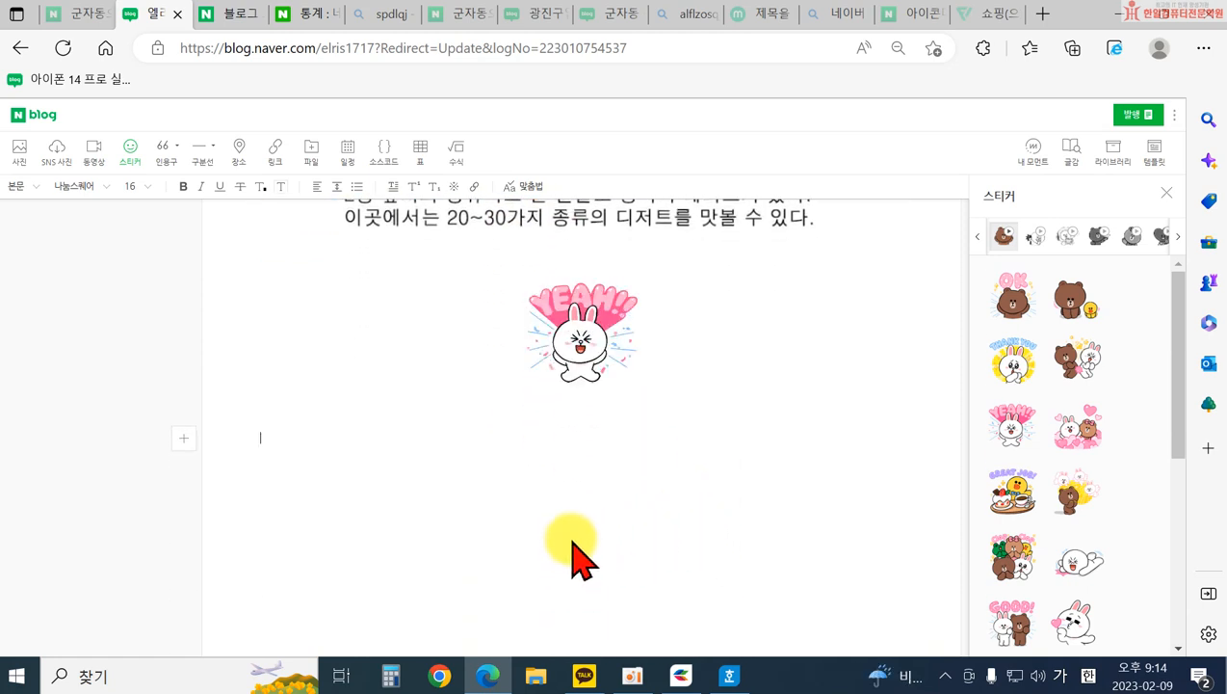
scroll(574, 548, up, 1)
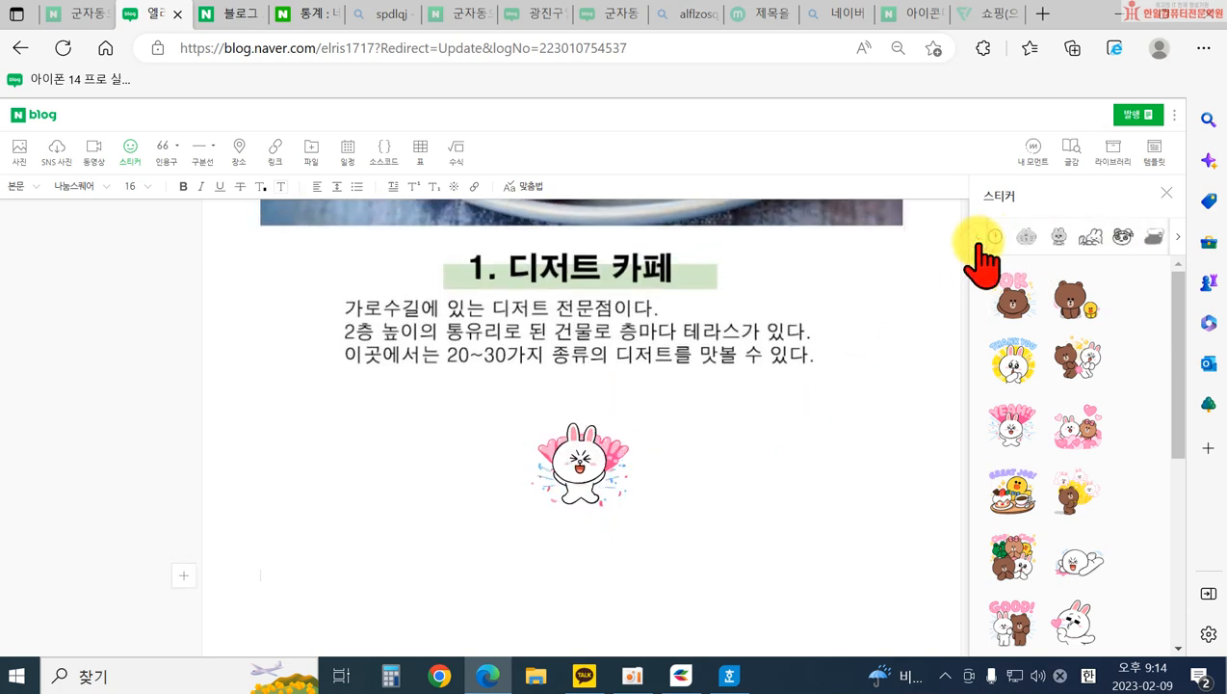
- Look through the blue-outlined rabbit sticker set and open the OGQ마켓 sticker shop
click(1092, 236)
scroll(1055, 443, down, 5)
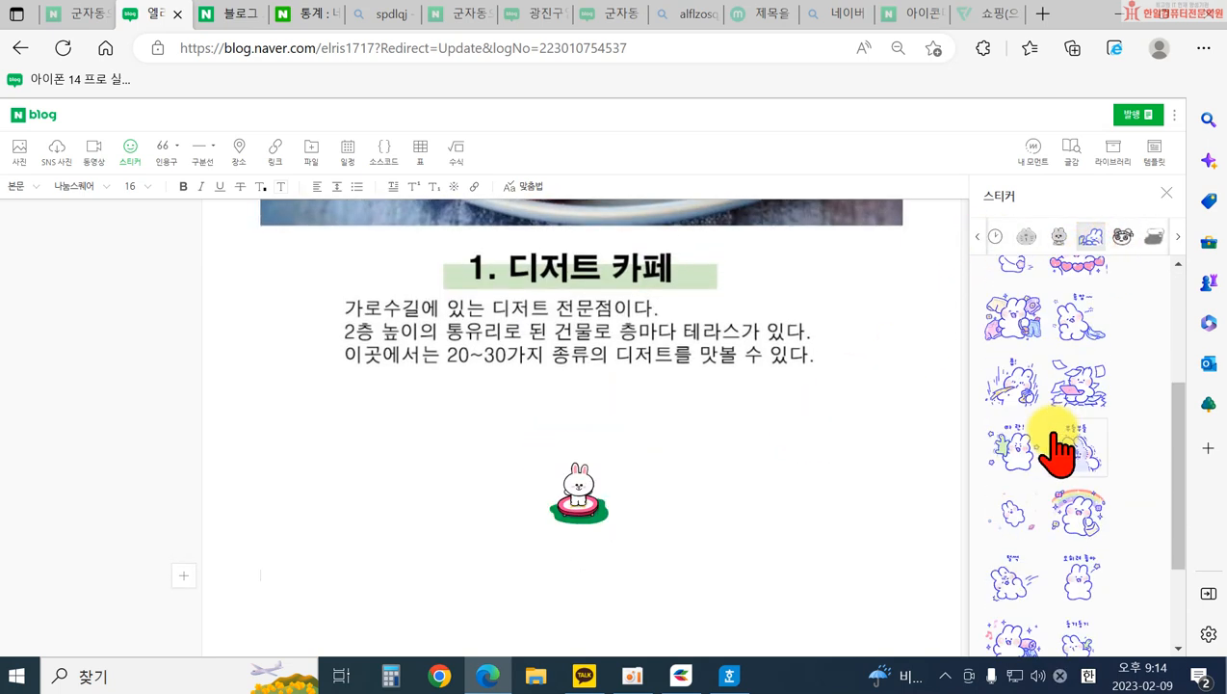
scroll(1069, 482, up, 5)
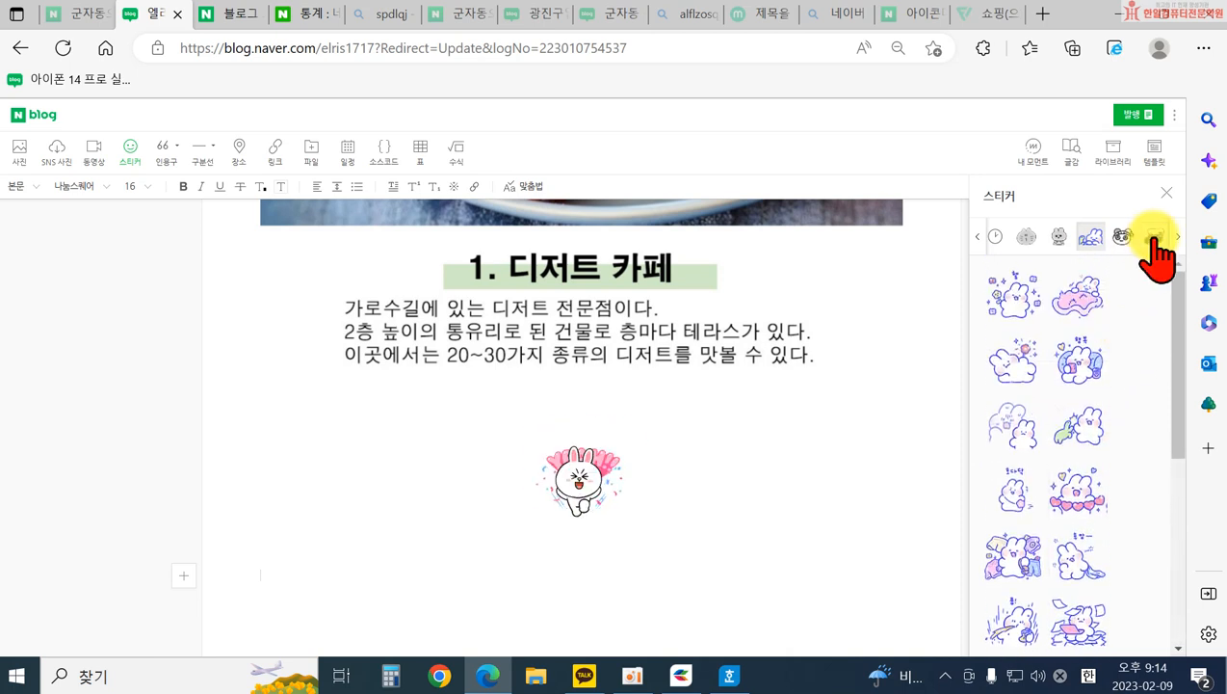
click(1176, 236)
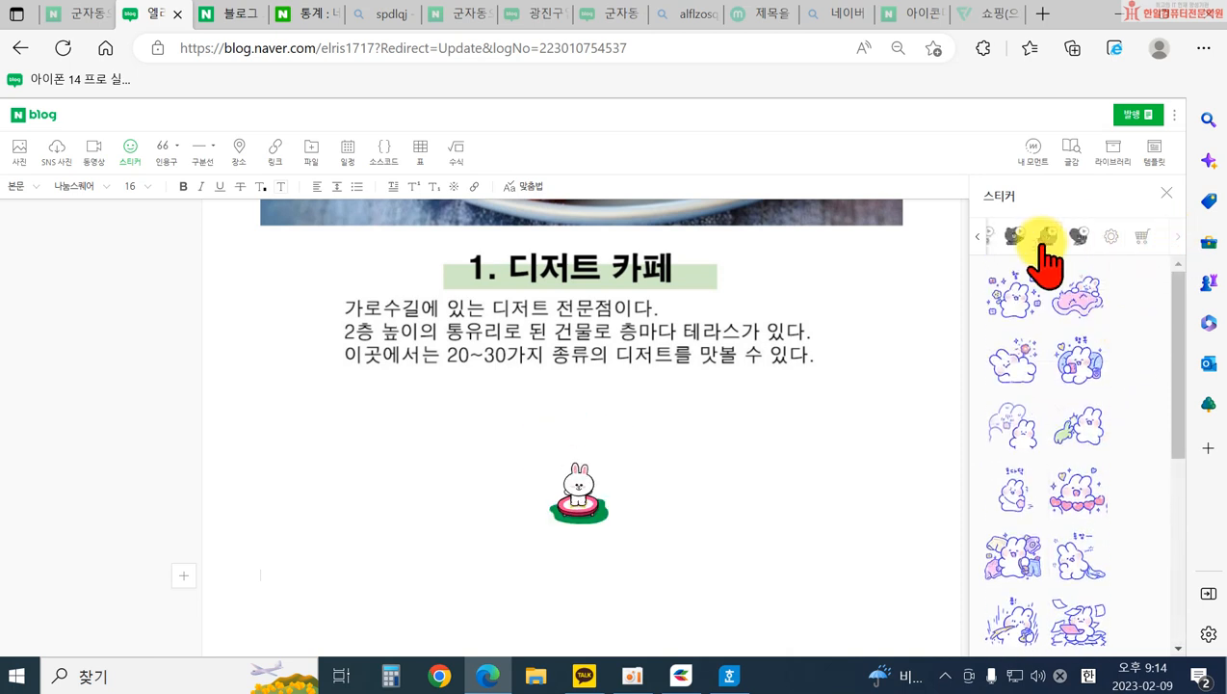
click(1142, 248)
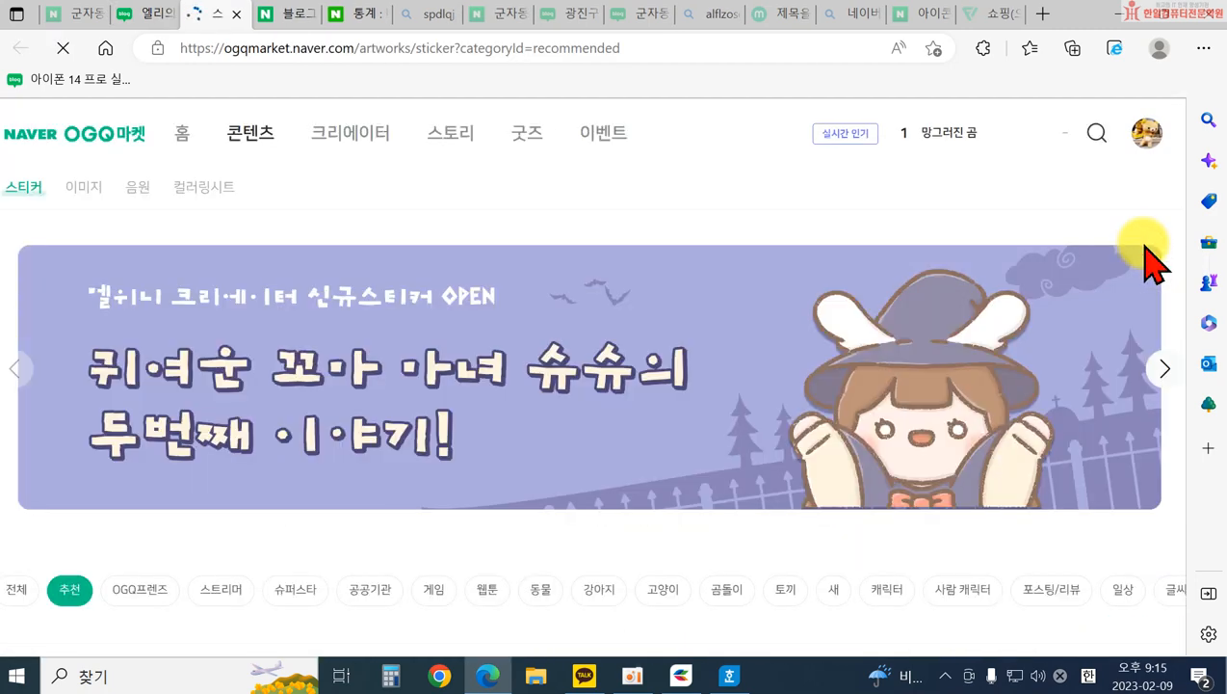
- Look through the recommended stickers in the OGQ마켓 shop, close the shop, dismiss the refresh prompt and close the sticker list
scroll(706, 443, down, 6)
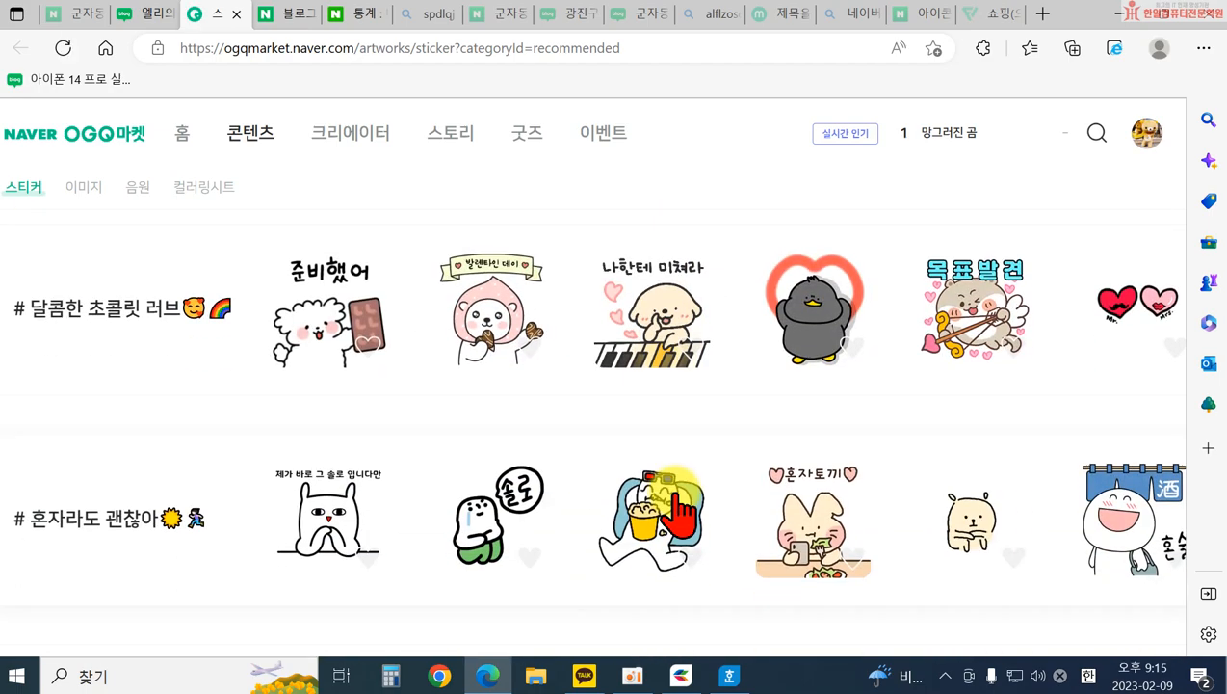
scroll(662, 505, down, 6)
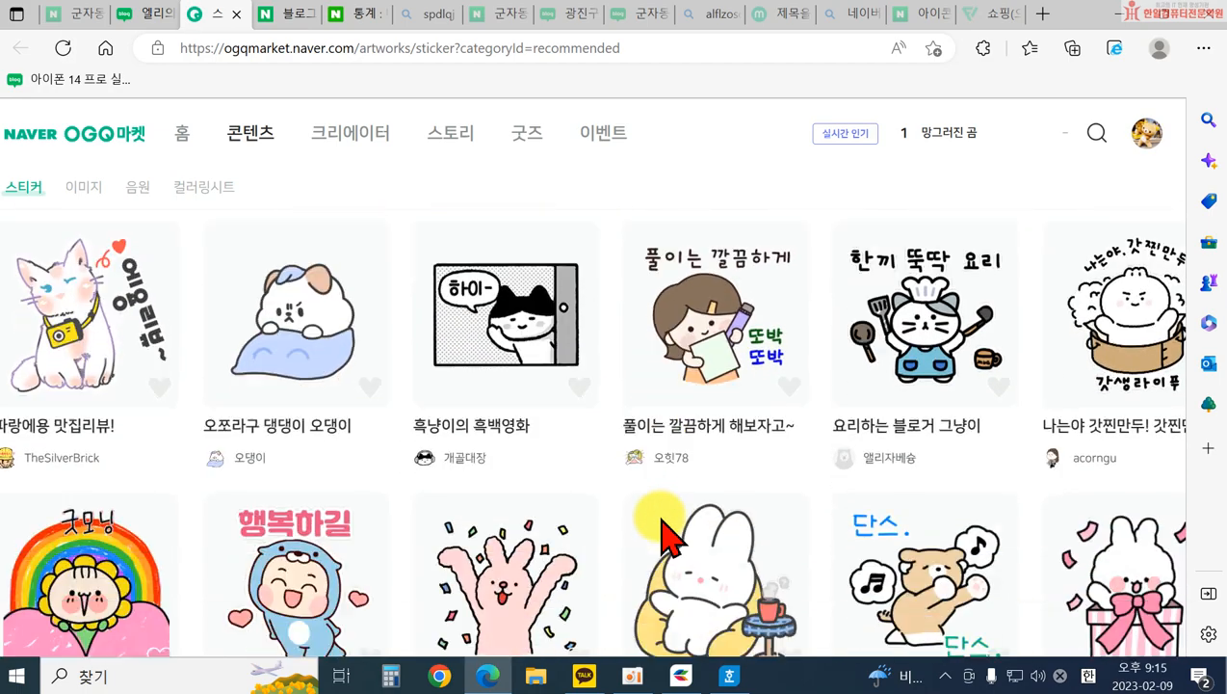
scroll(662, 540, down, 3)
scroll(649, 548, up, 7)
scroll(515, 477, up, 5)
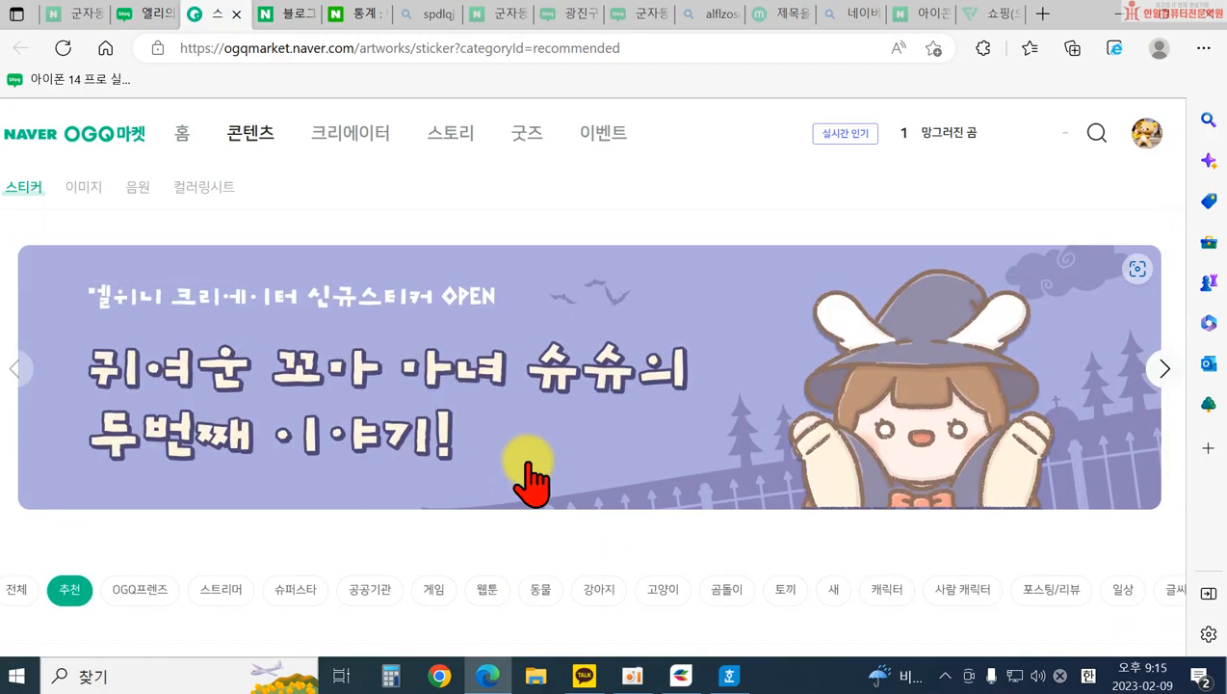
scroll(525, 481, down, 3)
scroll(730, 342, up, 3)
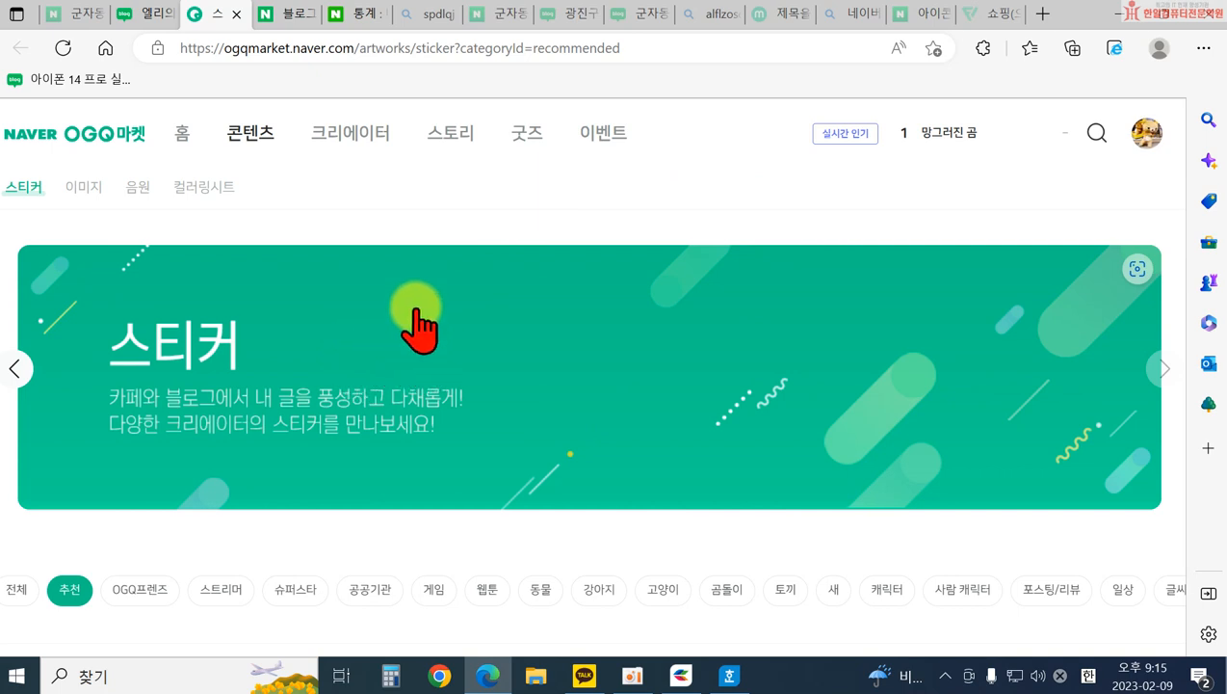
click(237, 13)
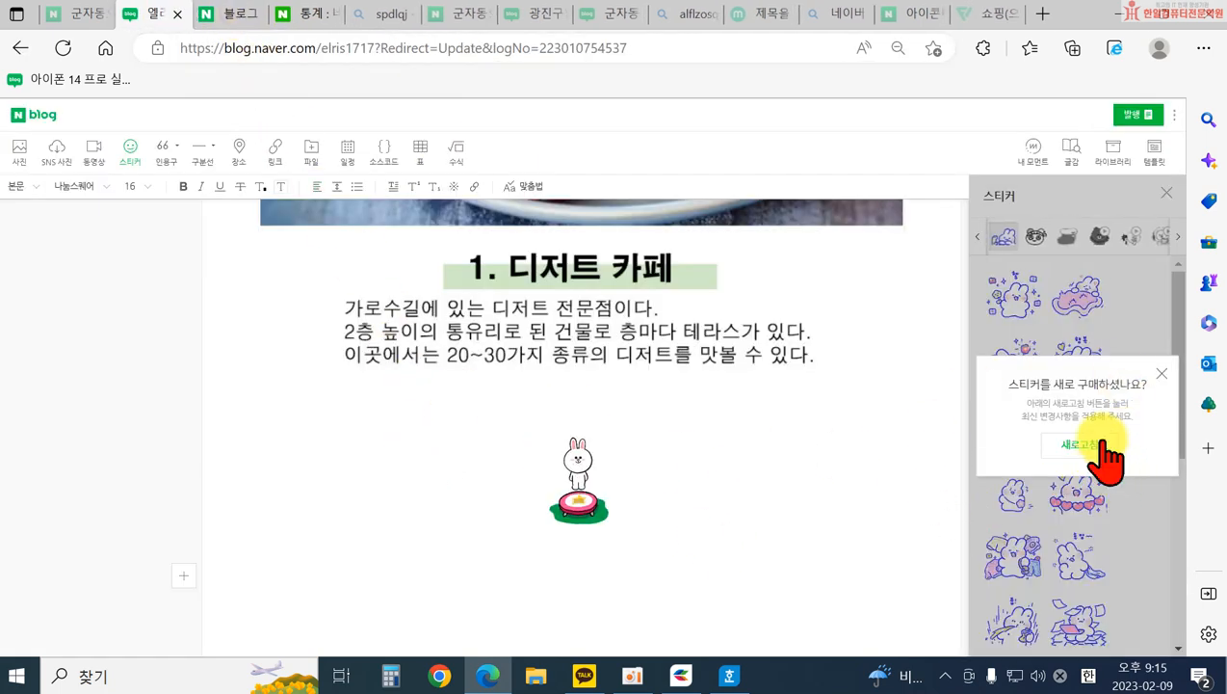
click(1166, 367)
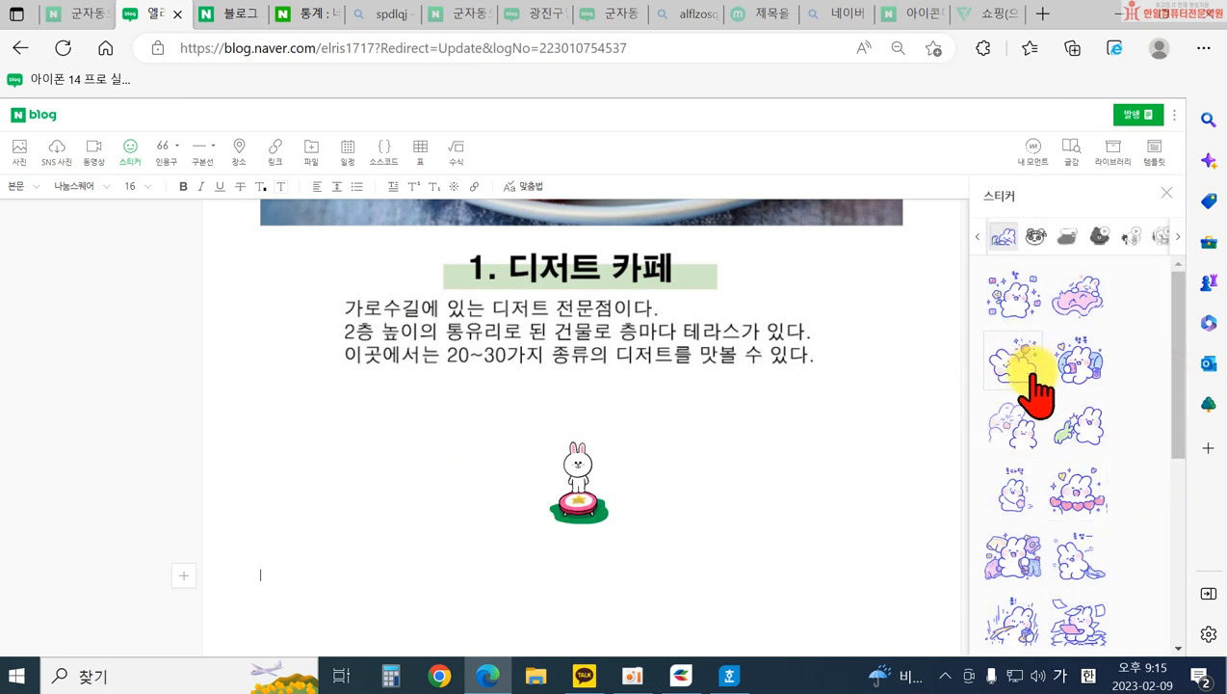
click(1166, 193)
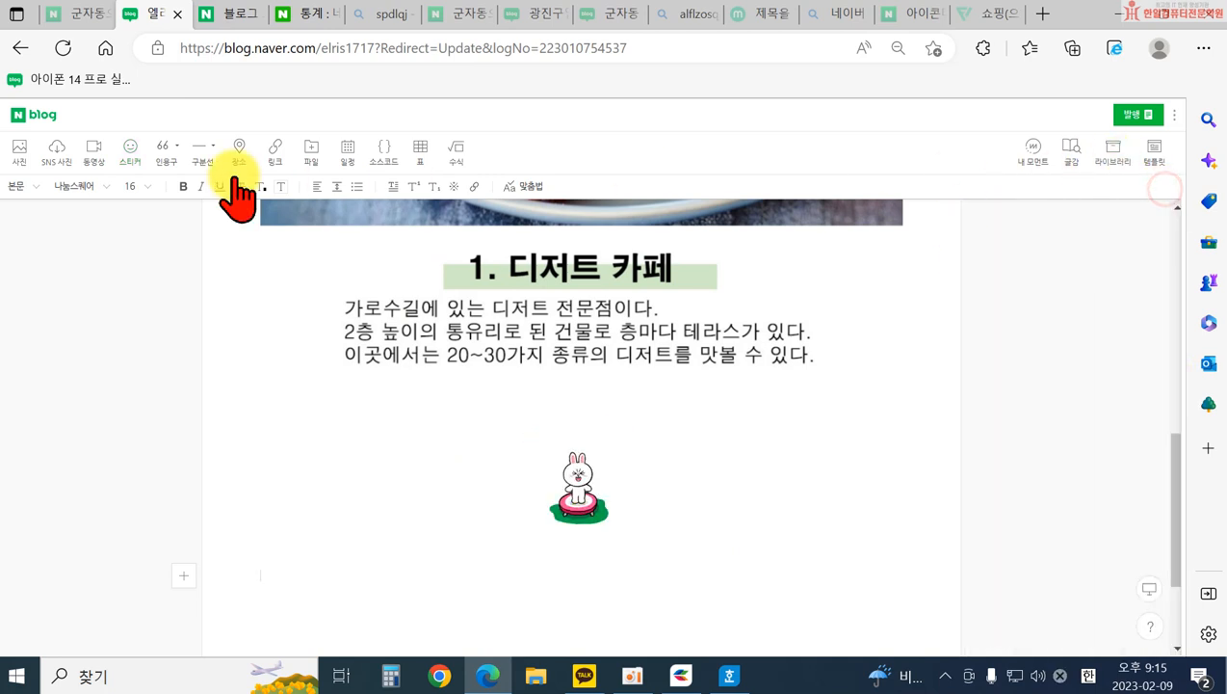
- Insert a 따옴표 quotation reading "블로그 에디터 연습하기" below the rabbit sticker and view the other quotation styles
click(178, 150)
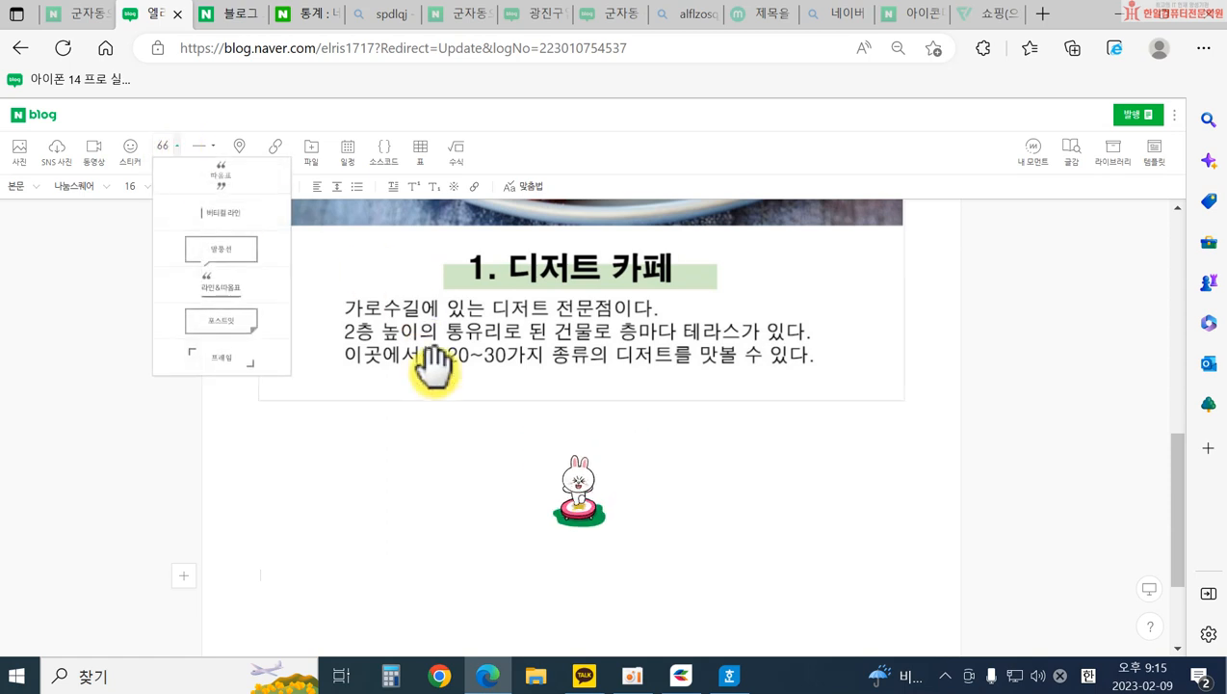
click(221, 178)
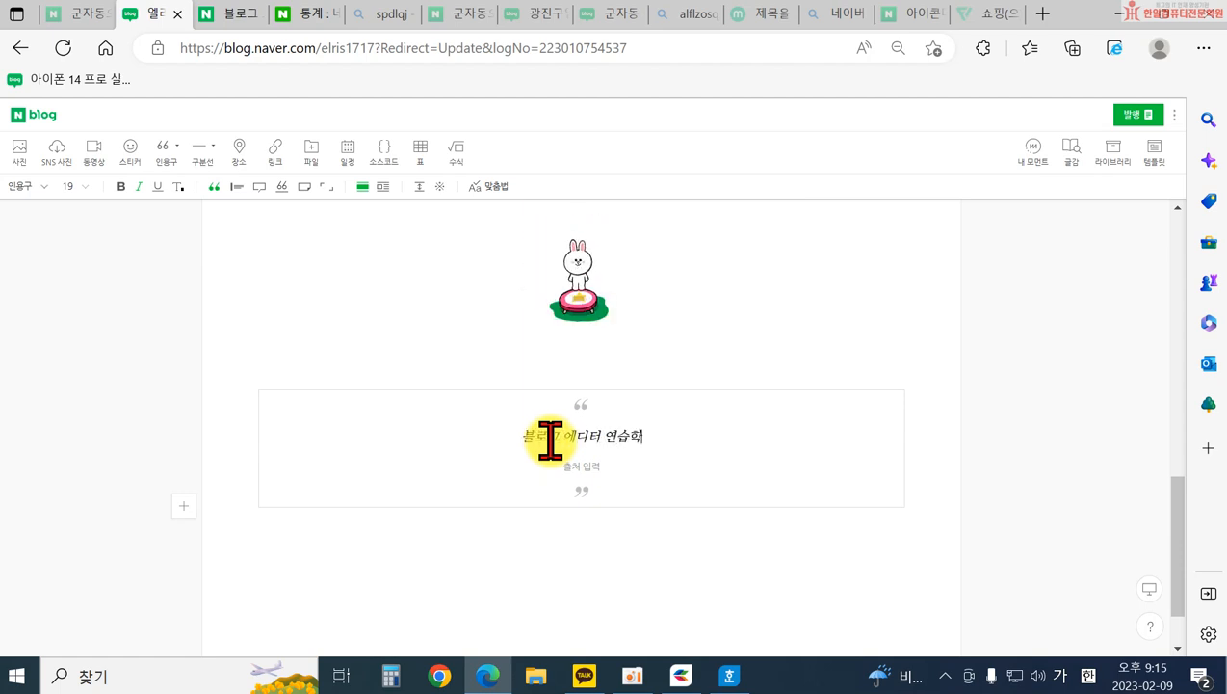
click(640, 553)
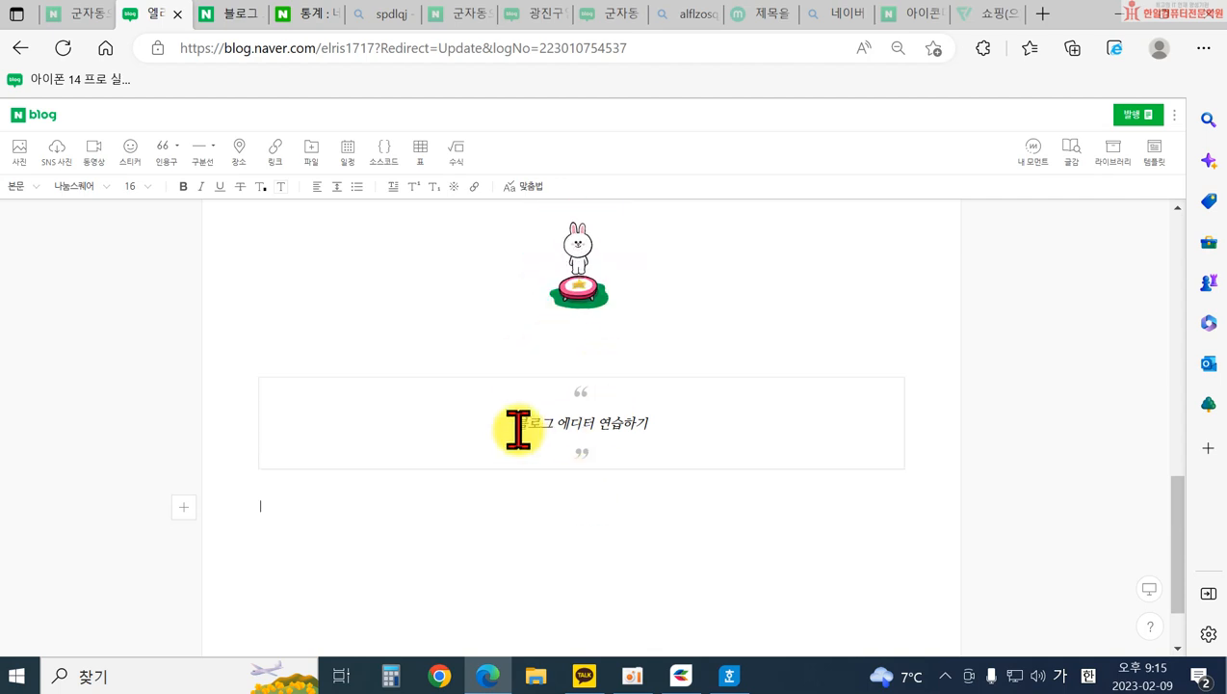
click(179, 154)
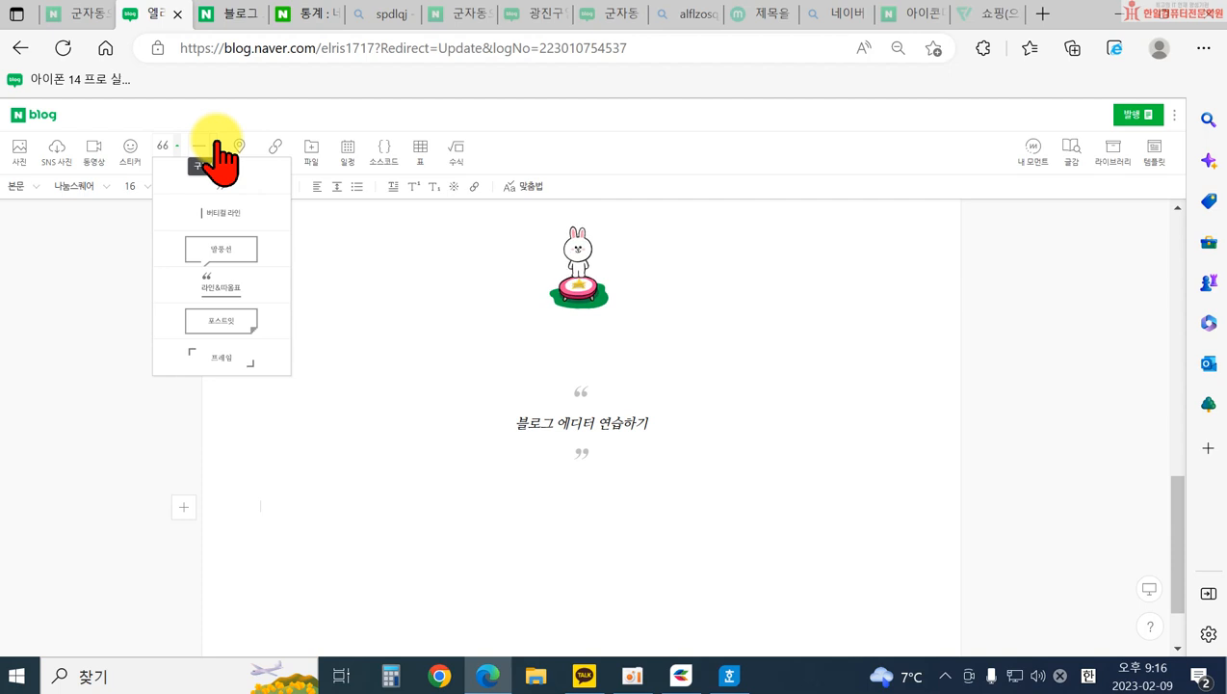
click(664, 503)
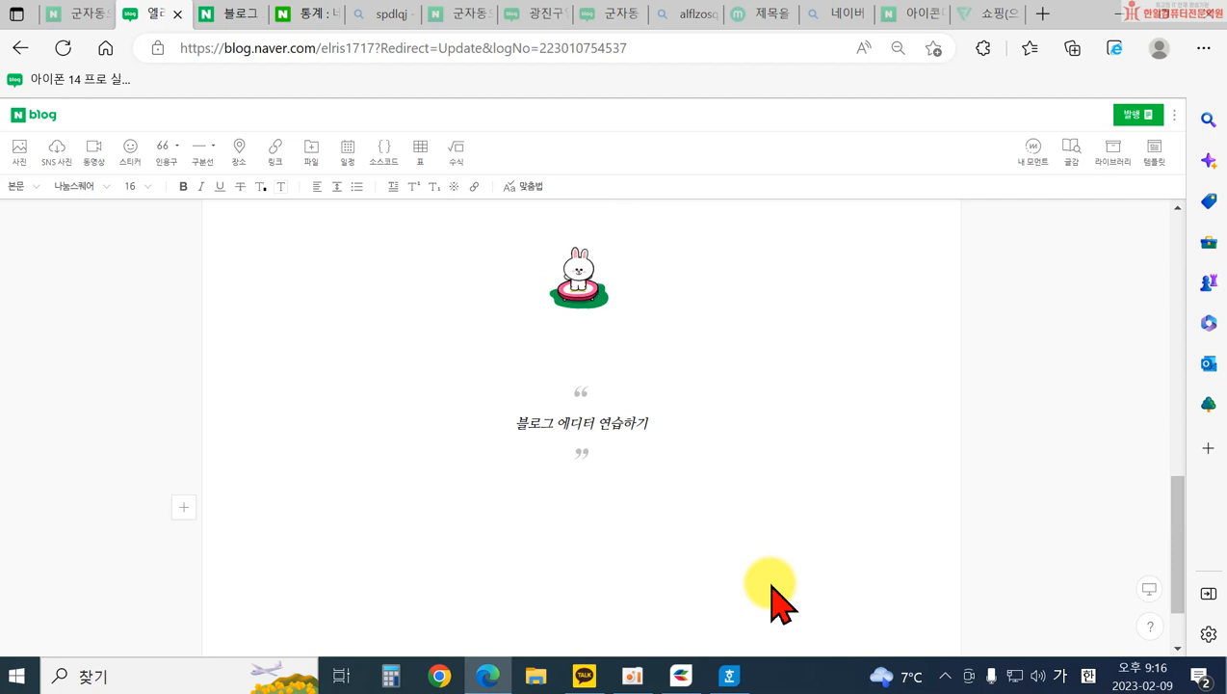
- Insert the divider line with the central diamond below the quotation and place the cursor on the line under it
click(219, 147)
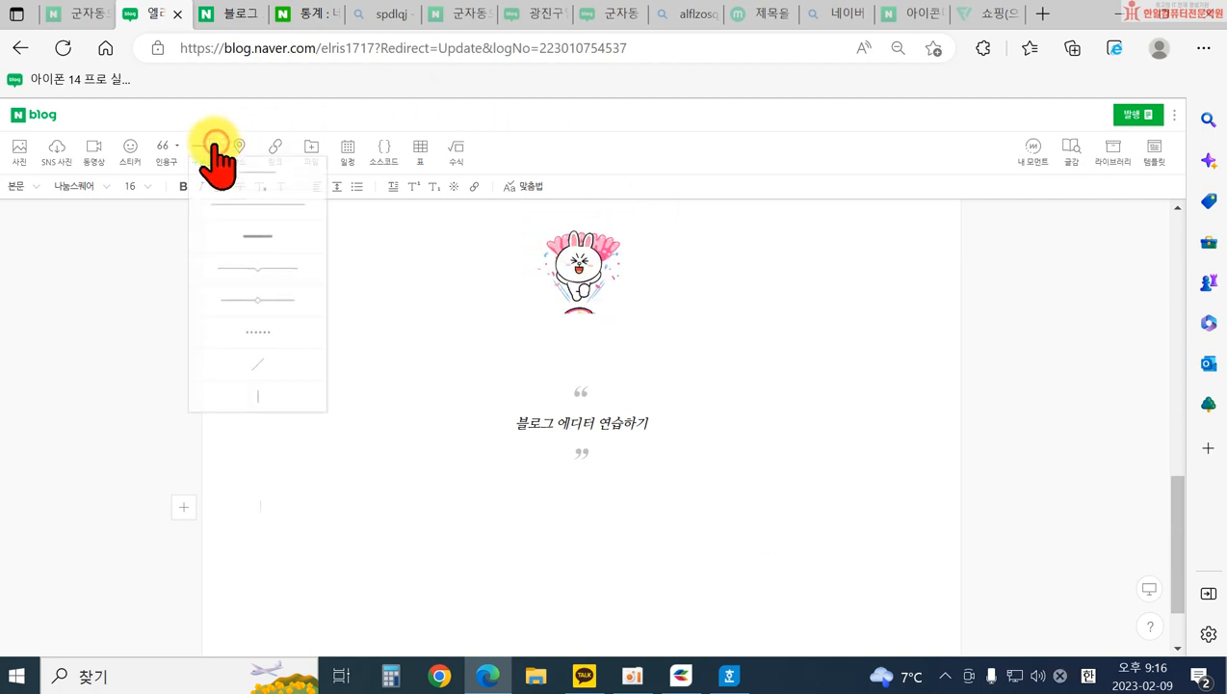
click(252, 301)
click(349, 518)
click(237, 474)
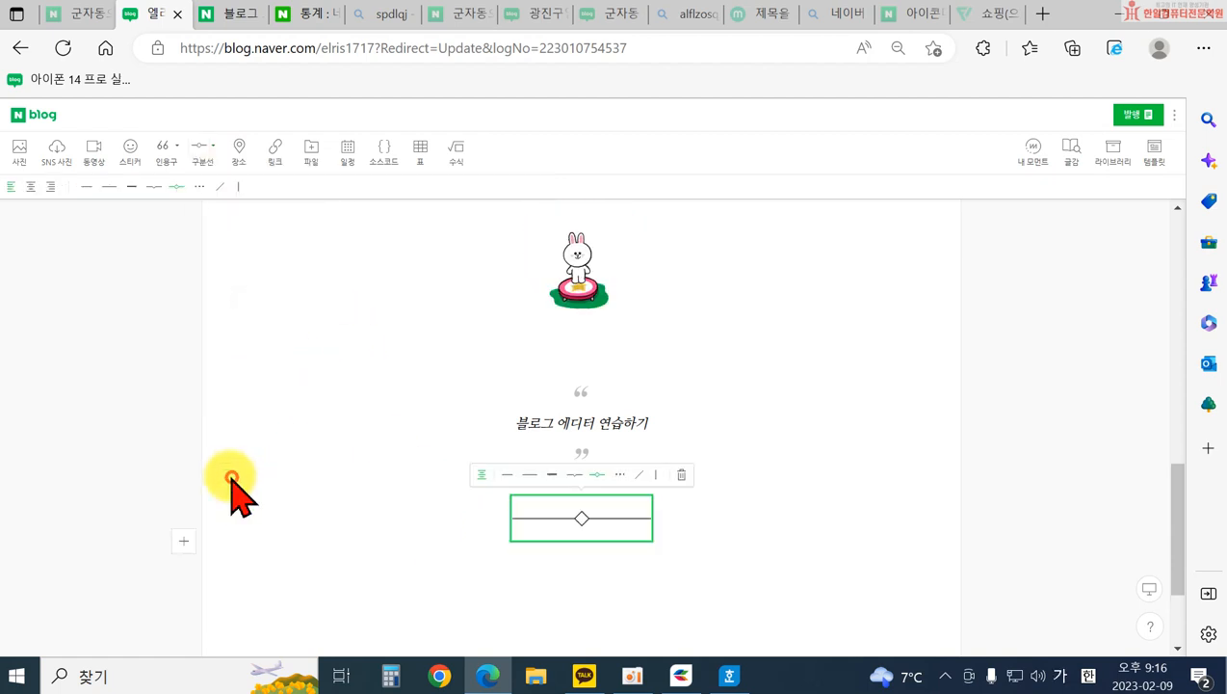
click(709, 567)
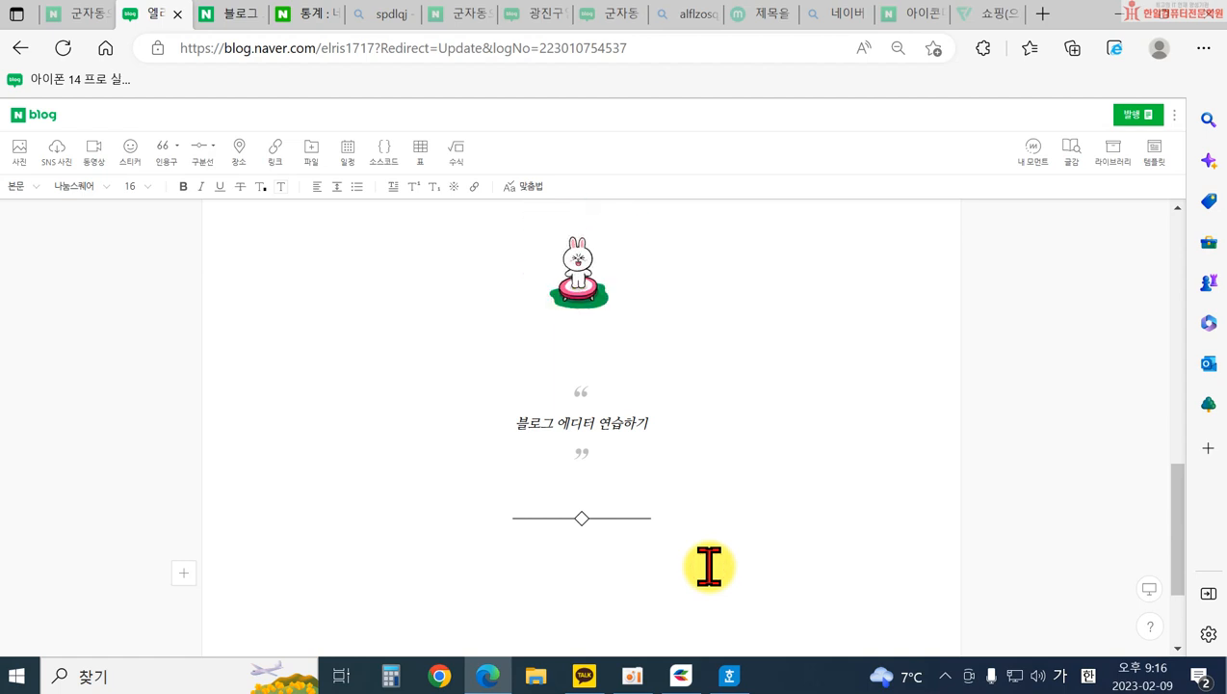
- Start inserting a place in the post and search the 국내 places for "한일컴퓨터학원"
click(241, 147)
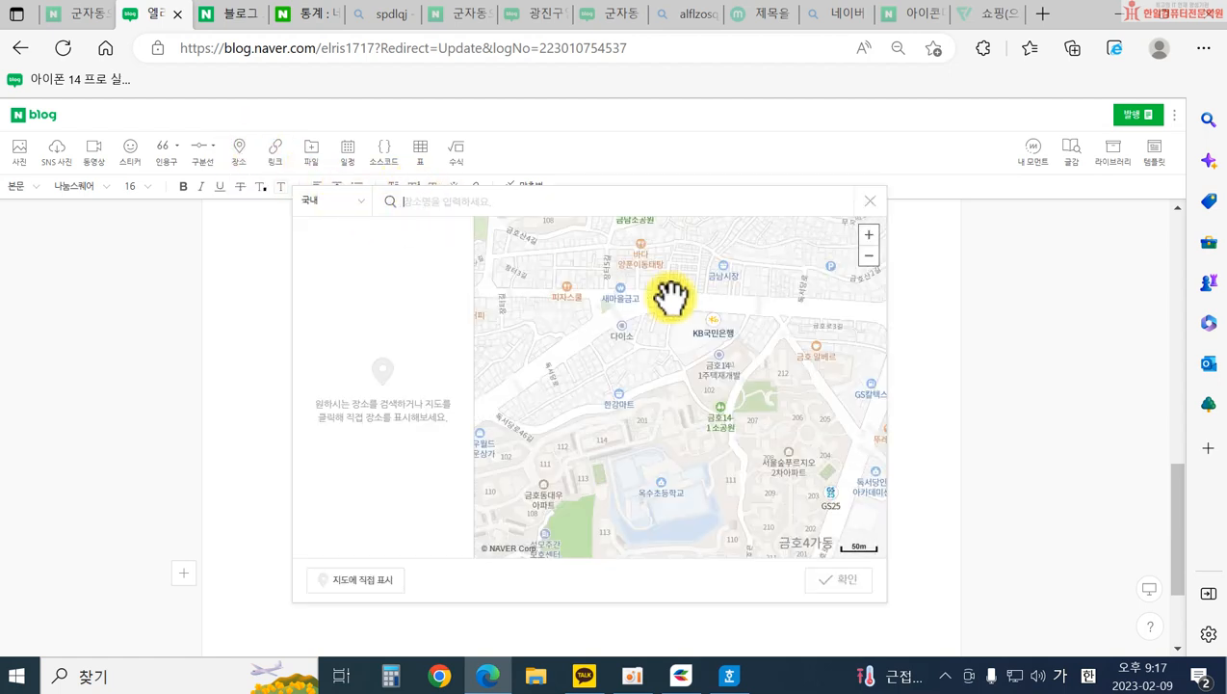
text(ㅅ)
key(BackSpace)
key(BackSpace)
text(한일컴 퓨)
key(BackSpace)
key(BackSpace)
key(BackSpace)
text(퓨터학원)
key(Return)
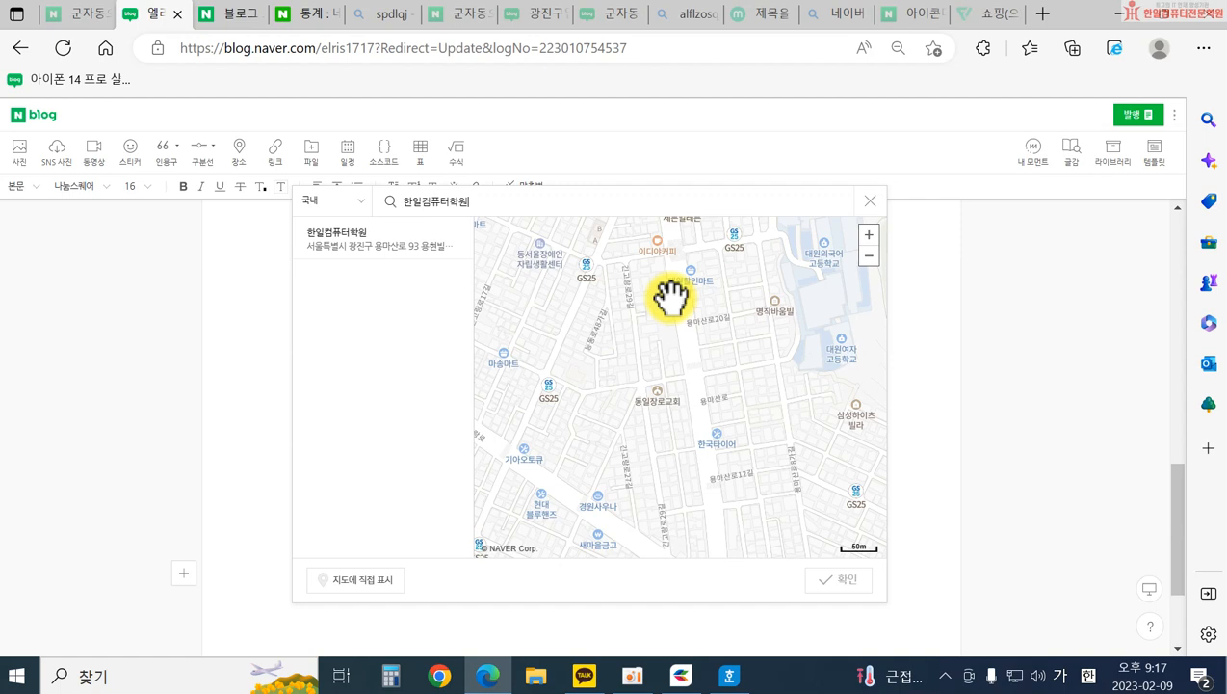
- Add the 한일컴퓨터학원 search result as the place and insert its map below the divider
mouse_move(321, 241)
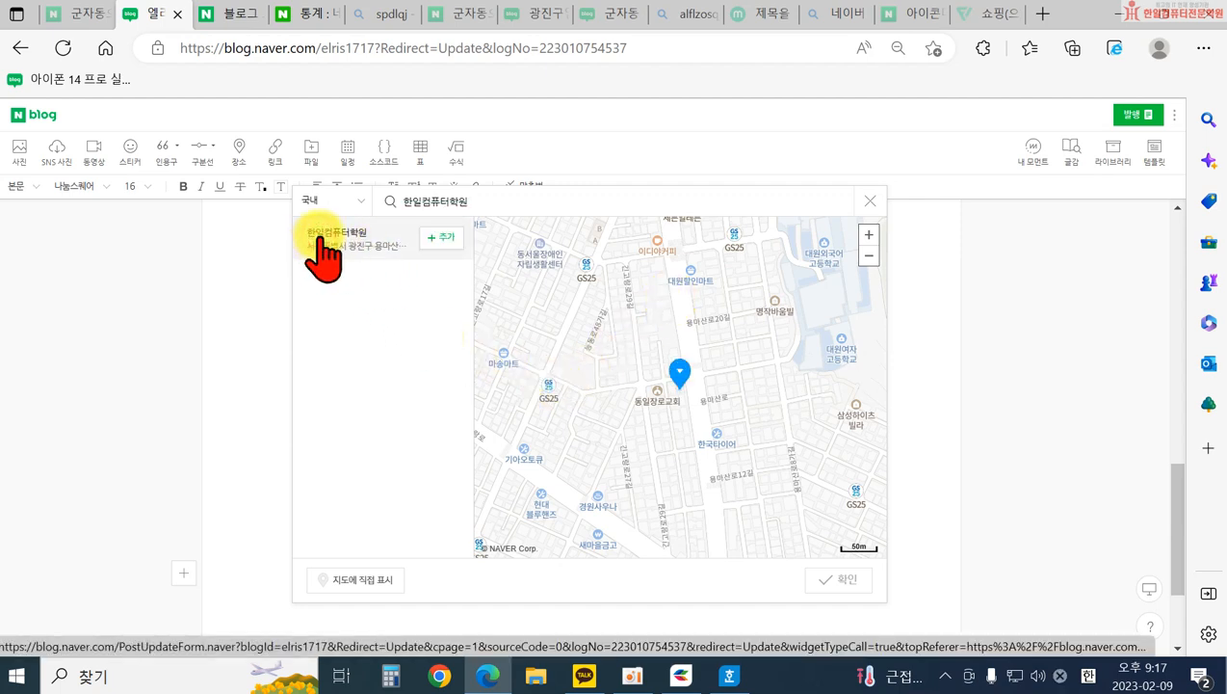
click(440, 237)
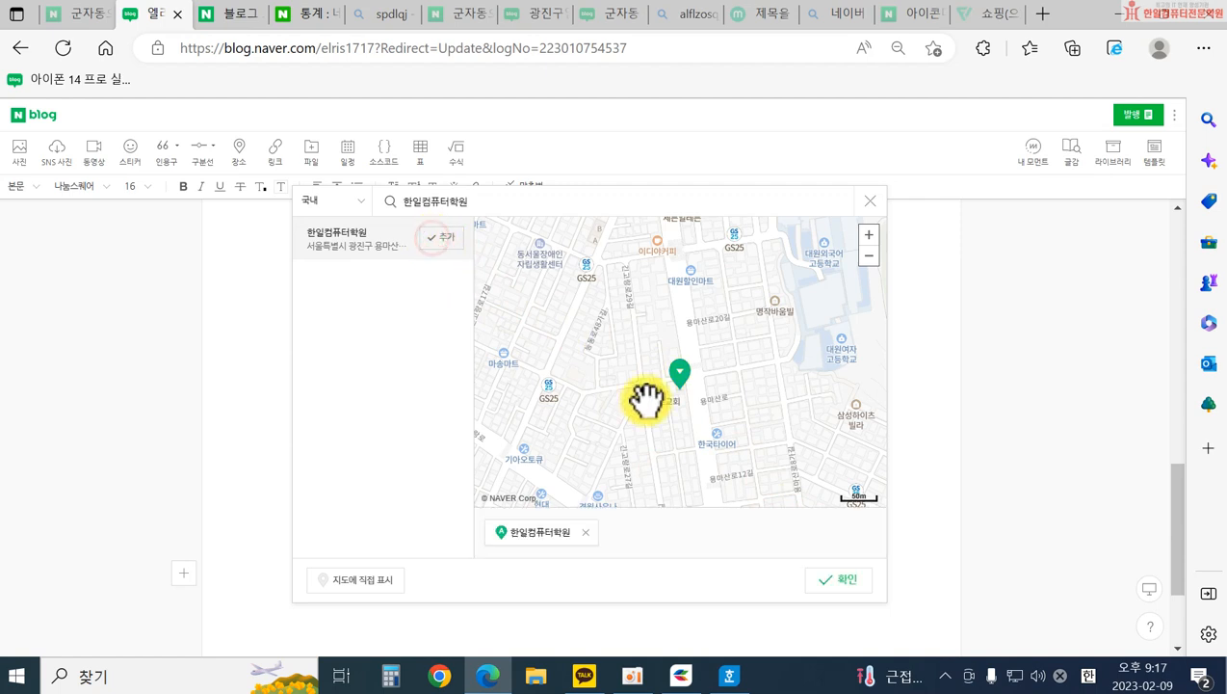
click(834, 579)
scroll(699, 616, down, 3)
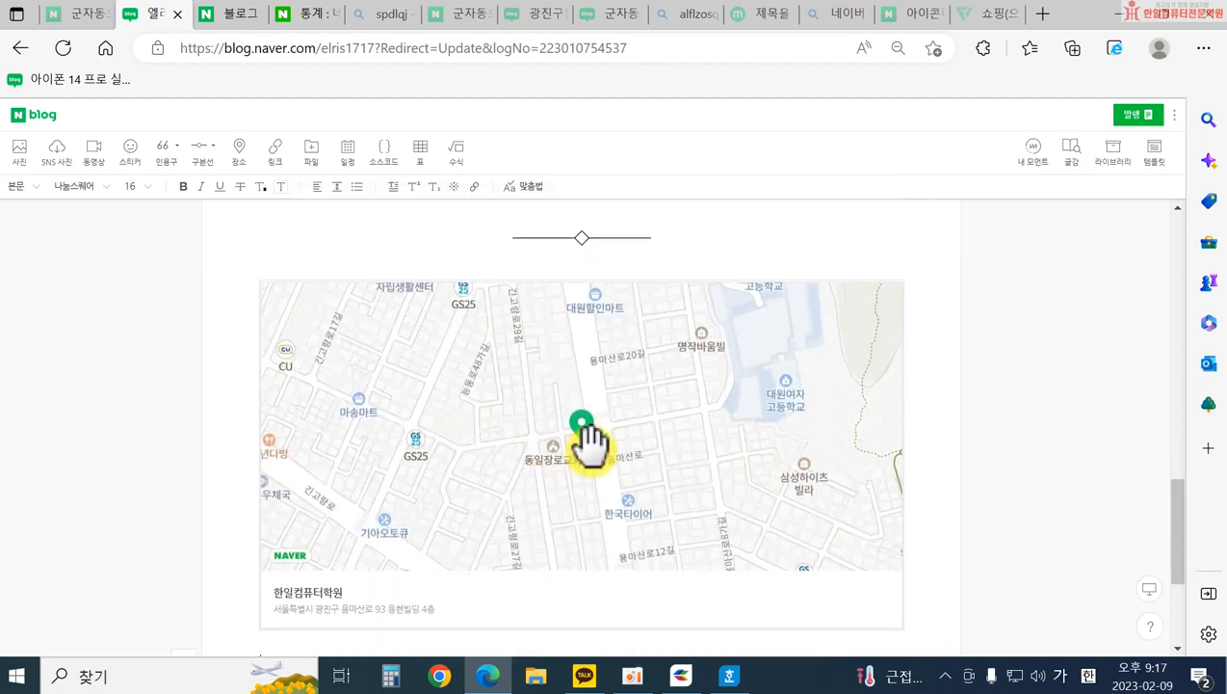
scroll(750, 465, up, 1)
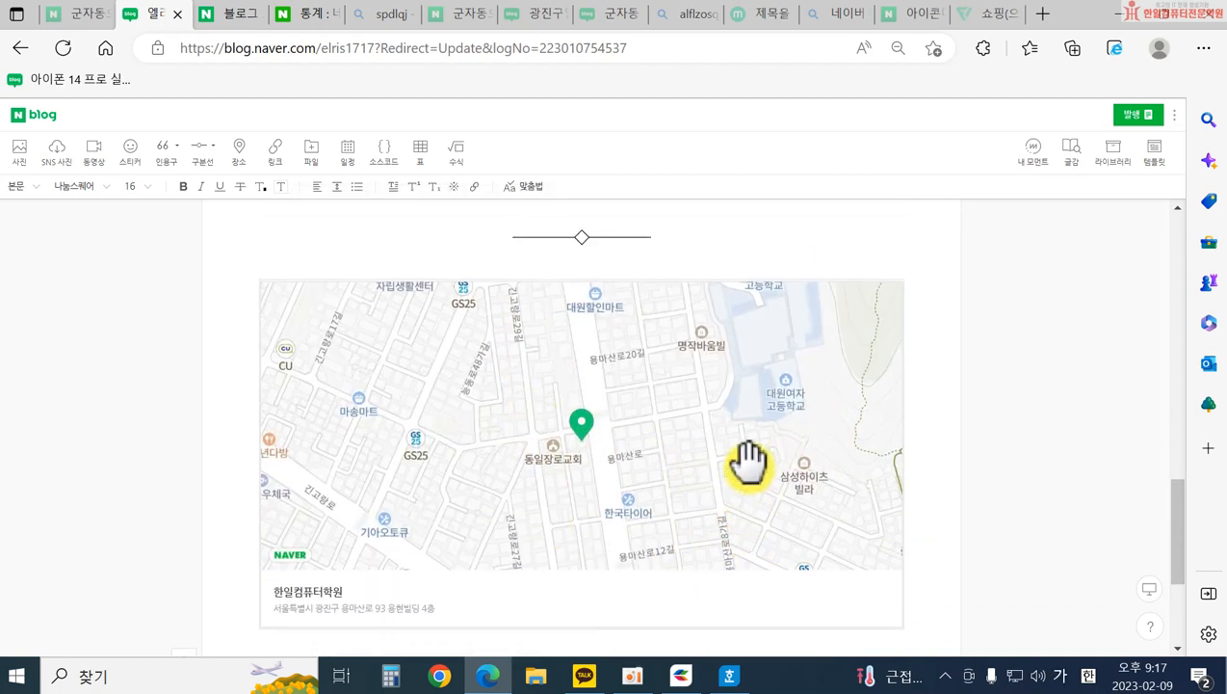
- Publish the edited post and check the sticker, quotation, divider and map in the published version
click(1136, 115)
click(1093, 505)
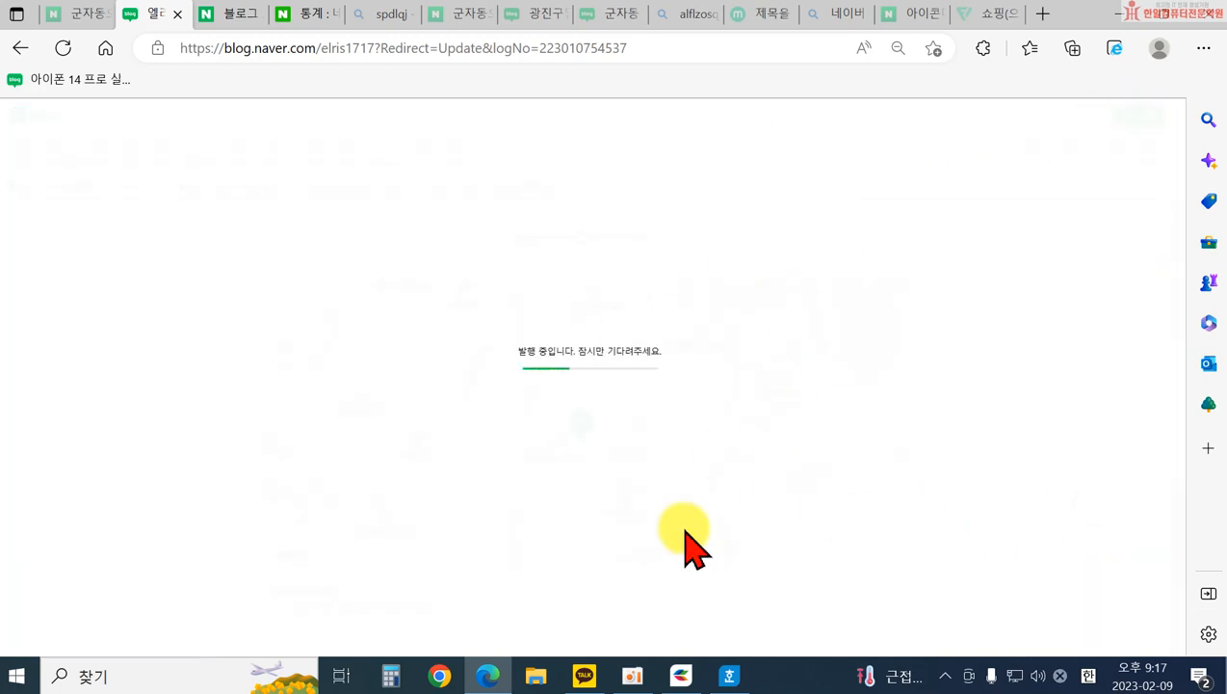
scroll(674, 506, down, 5)
scroll(663, 498, down, 12)
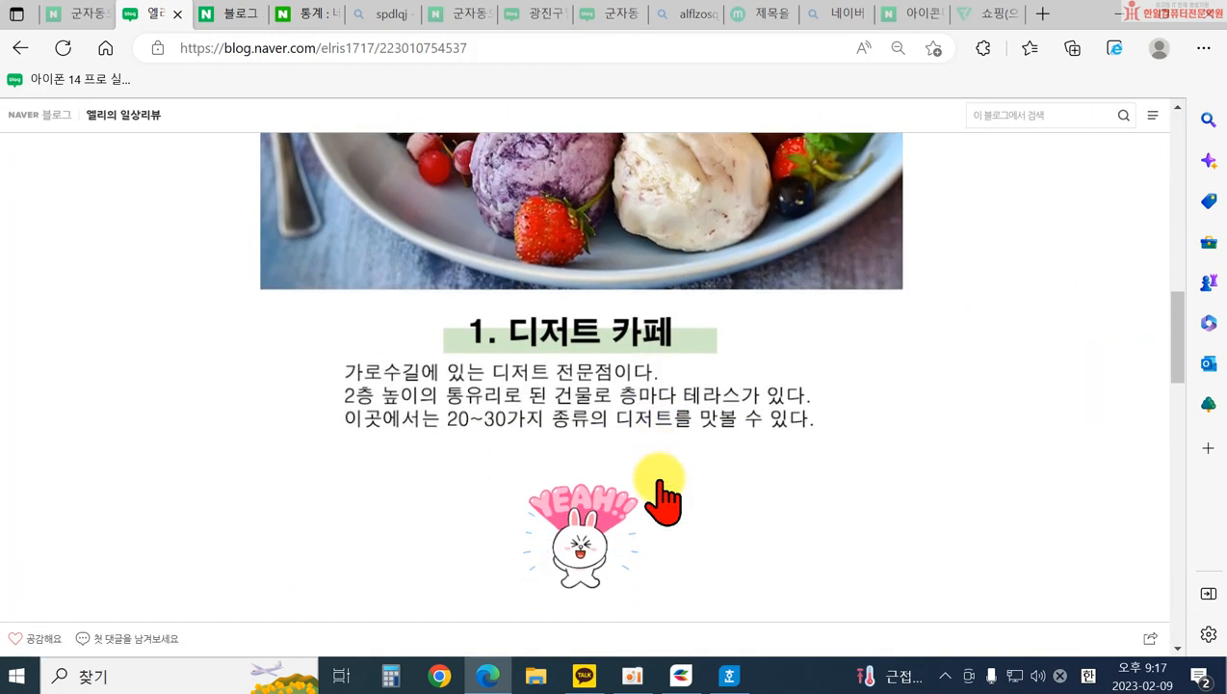
scroll(540, 289, up, 2)
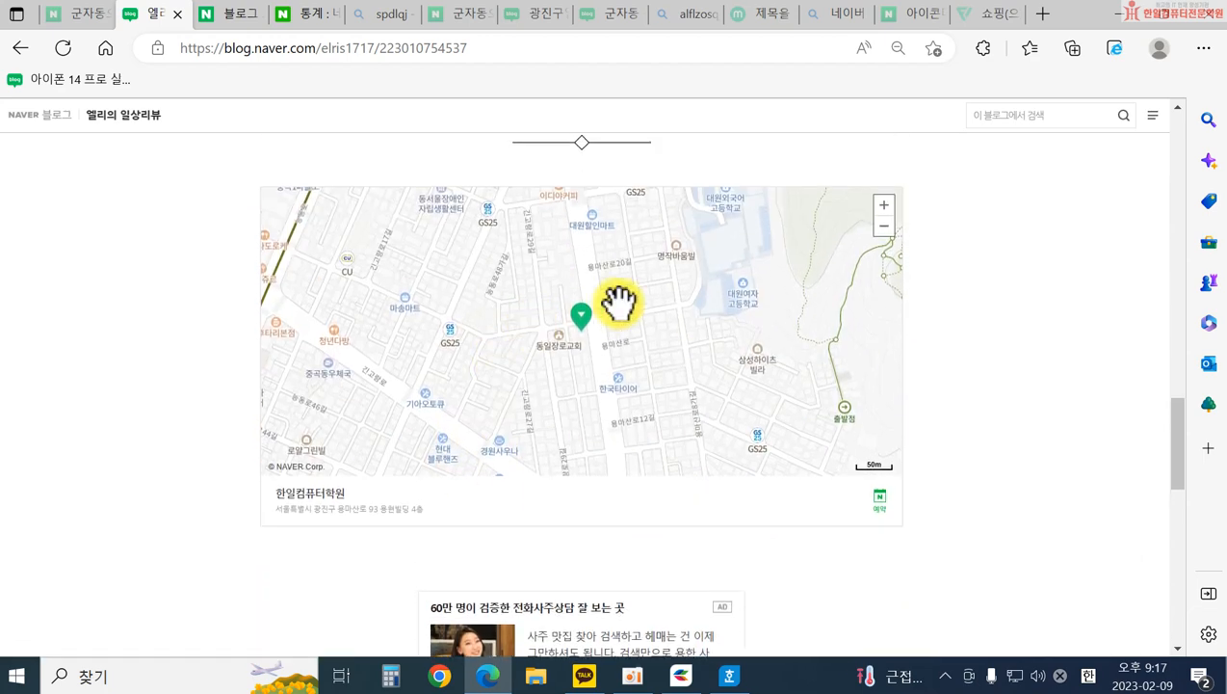
- Try the map's location pin, view the 예약 booking page of 한일컴퓨터학원 and return to the post
click(583, 322)
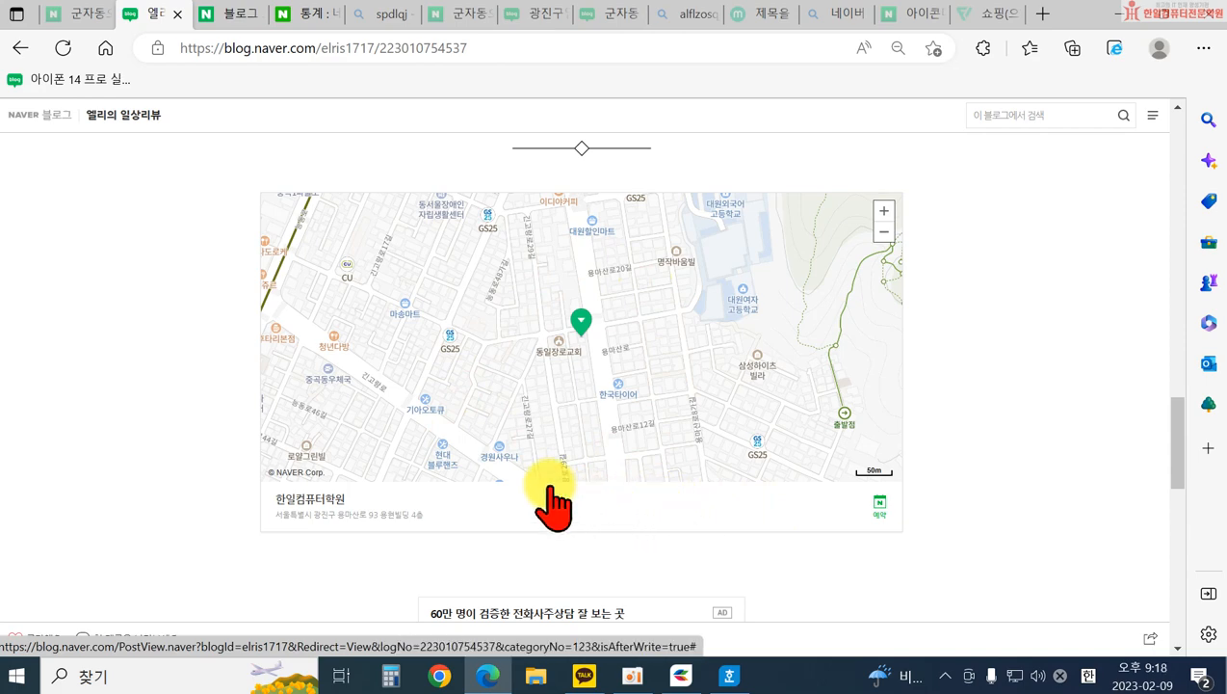
click(880, 508)
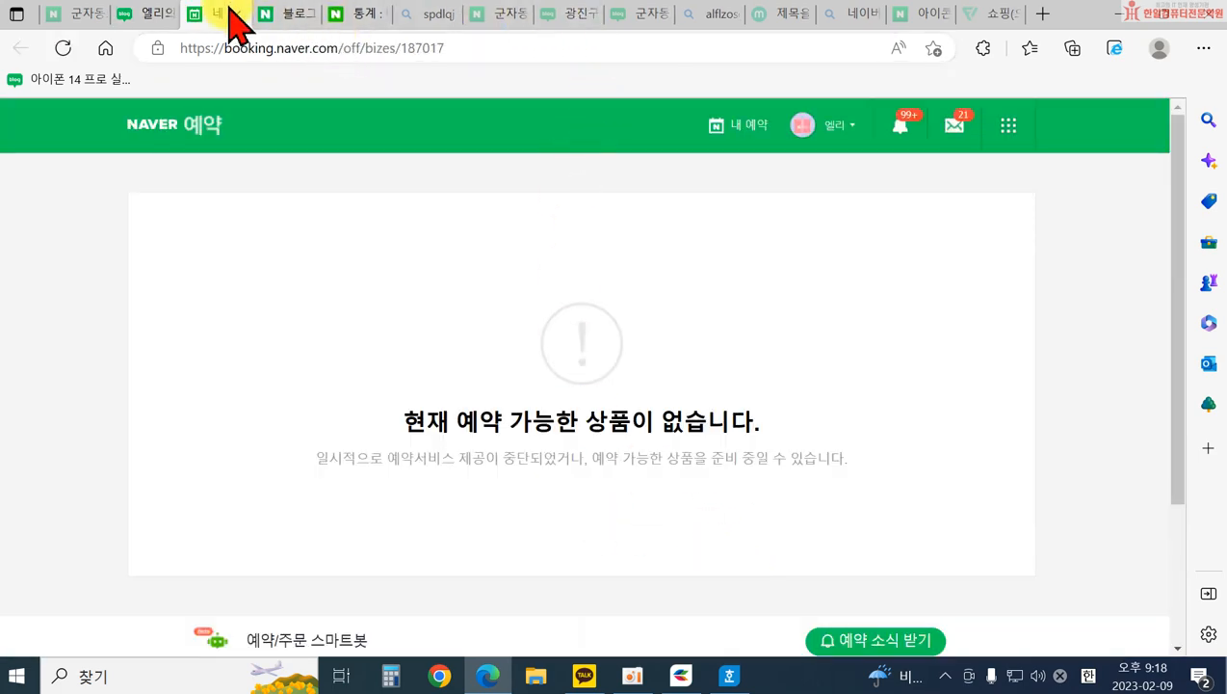
click(234, 10)
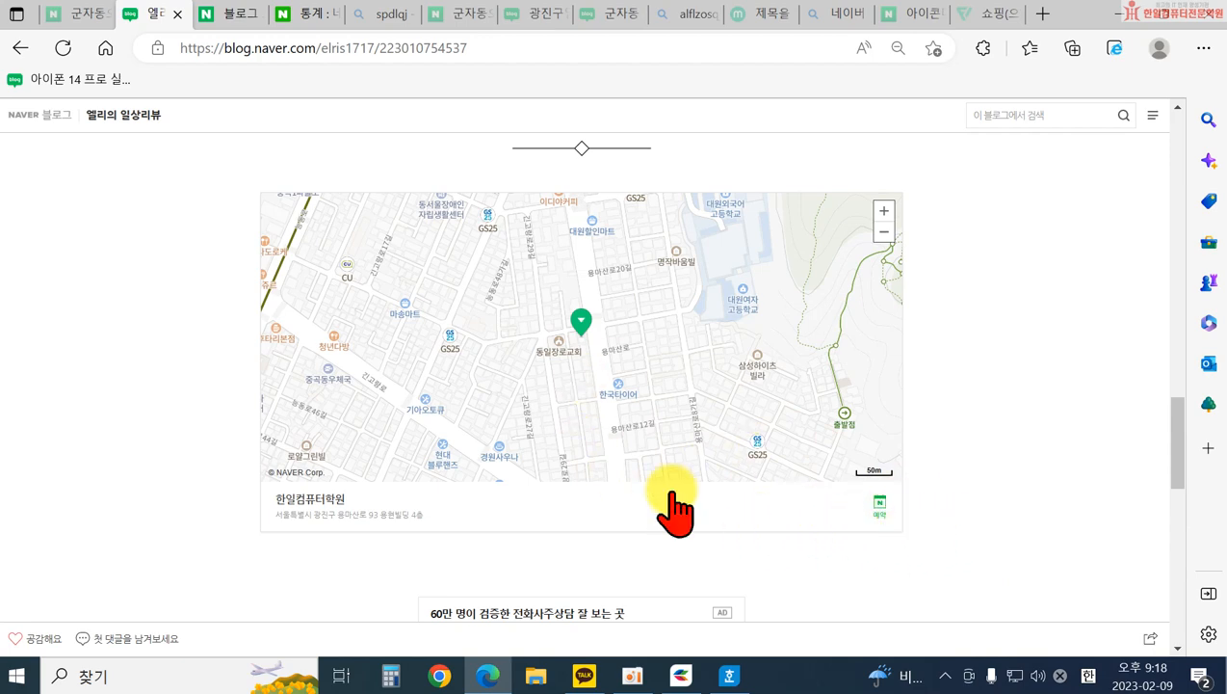
- Reopen the published post for editing and place the cursor on the empty line below the map
scroll(629, 349, up, 20)
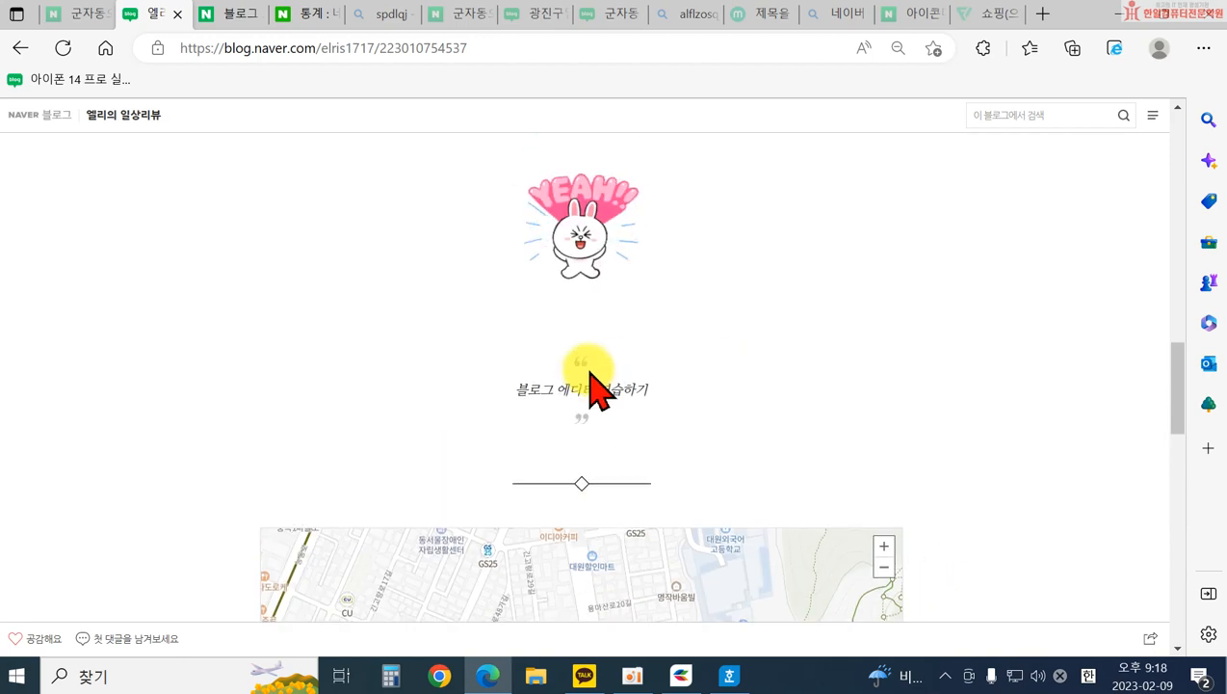
scroll(882, 465, down, 5)
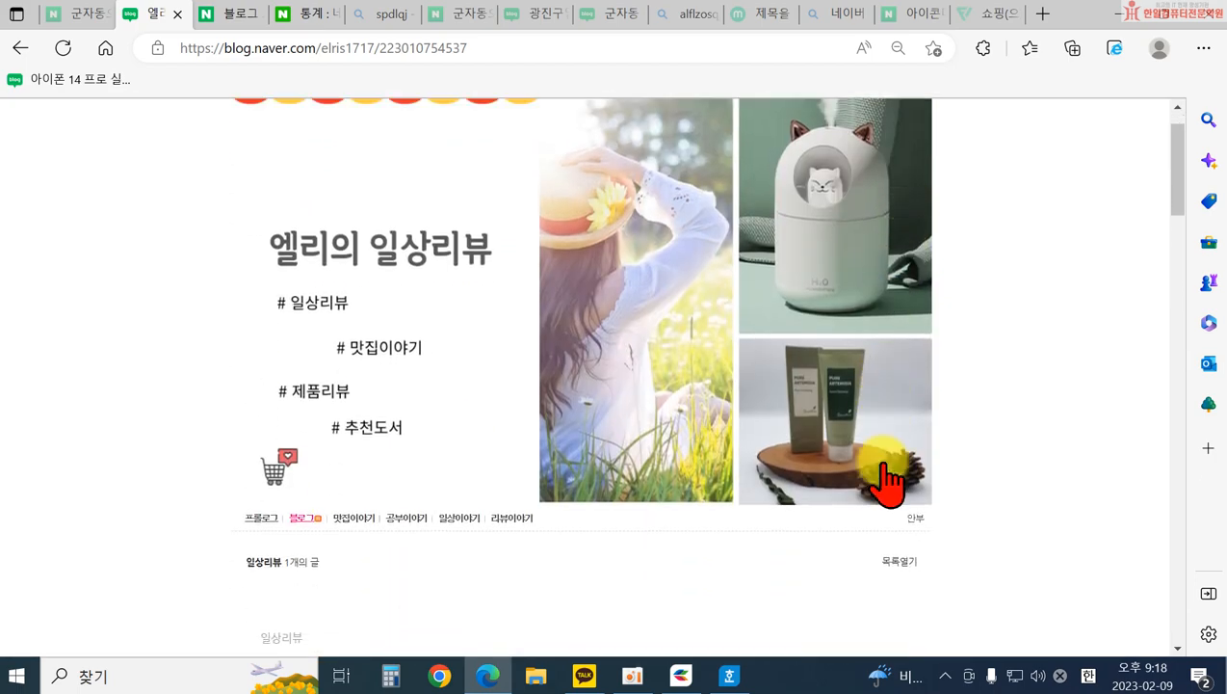
click(903, 367)
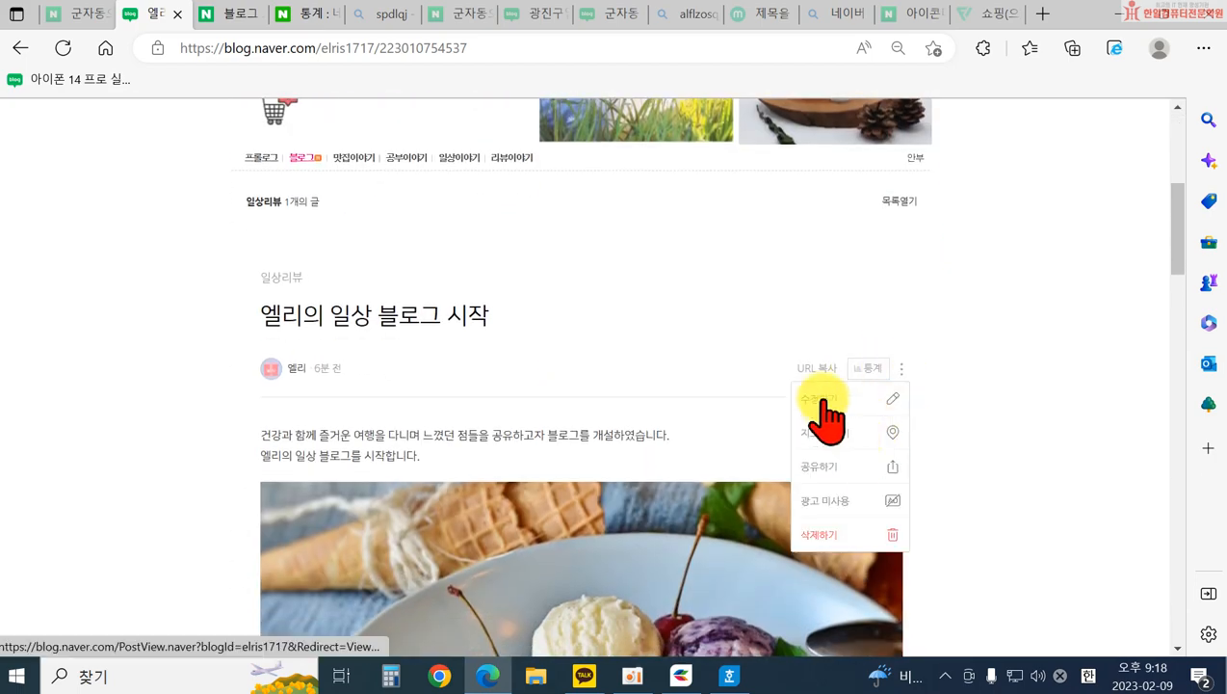
click(819, 397)
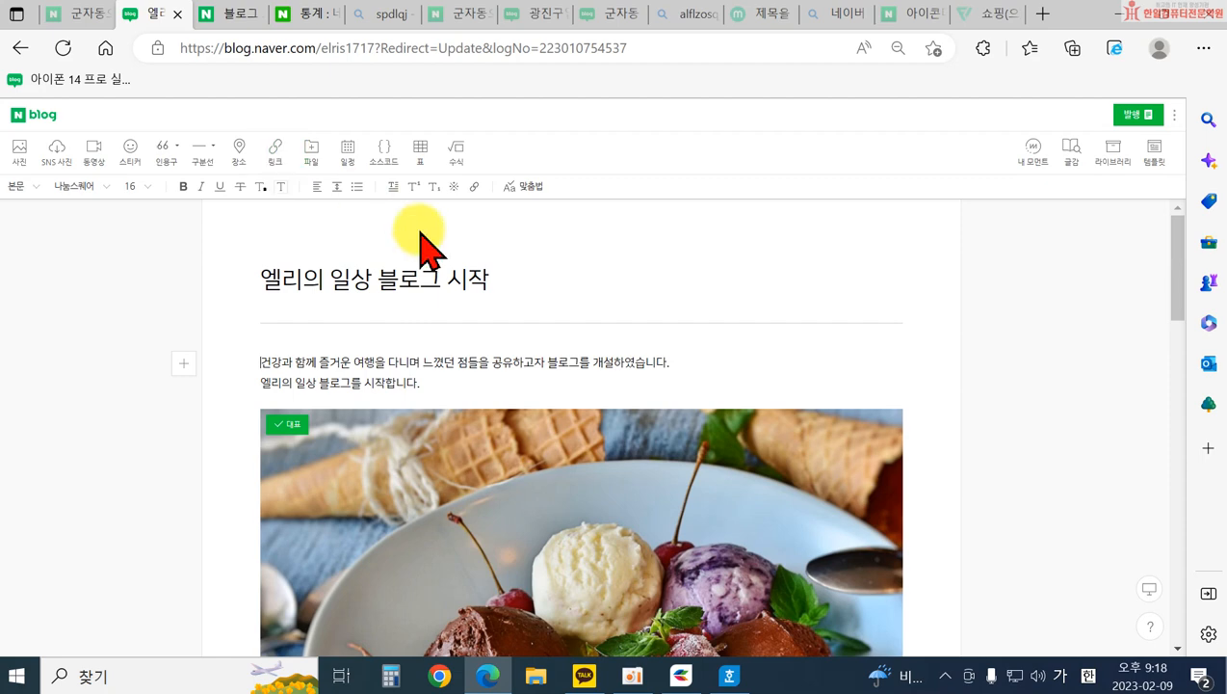
scroll(583, 466, down, 20)
scroll(557, 525, down, 1)
click(434, 440)
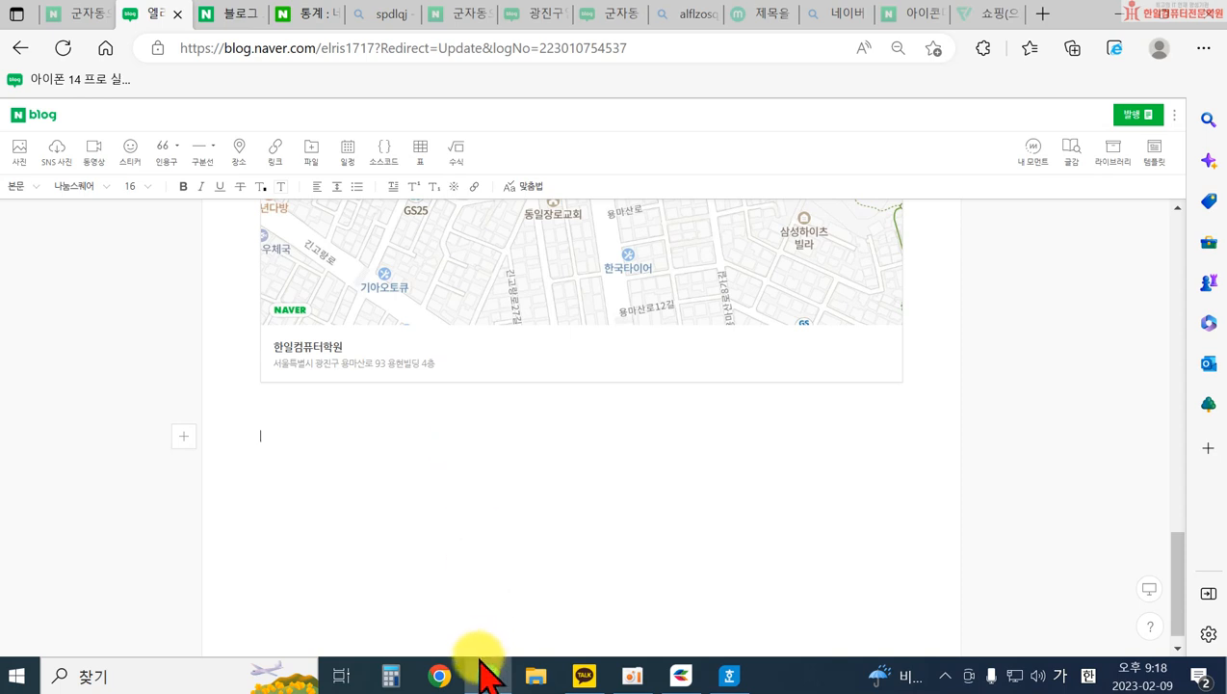
- Switch to Chrome, open YouTube and go to the signed-in account's own channel page
click(440, 678)
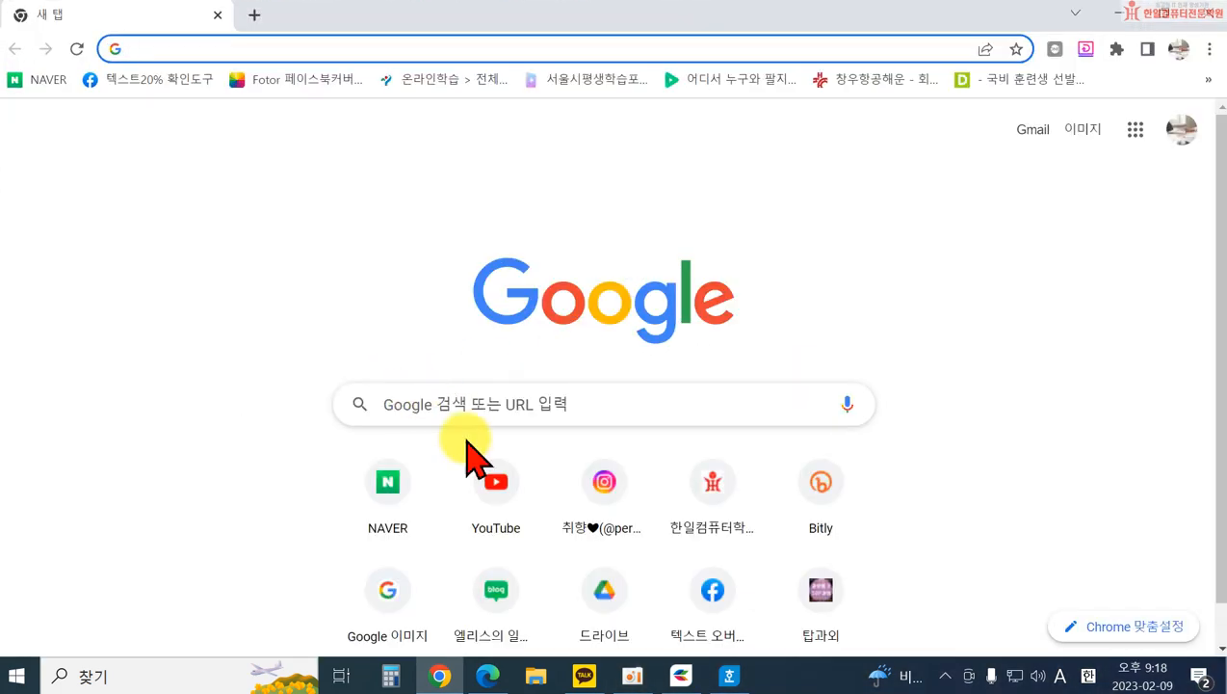
click(498, 482)
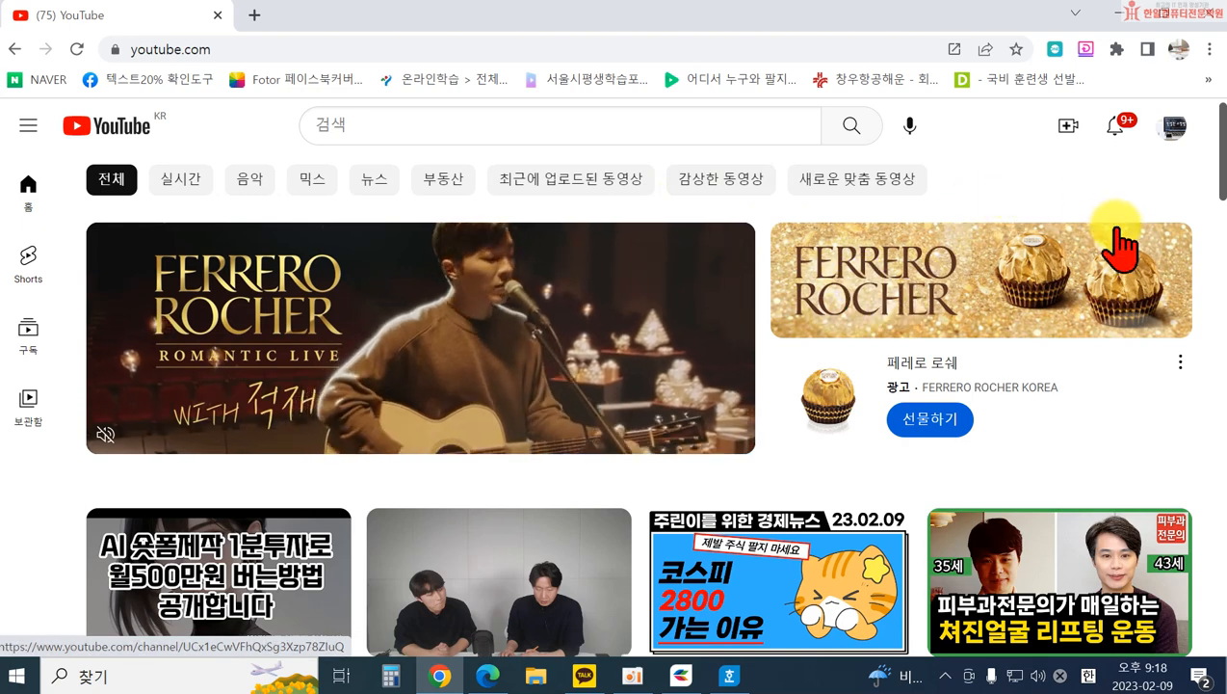
click(1174, 127)
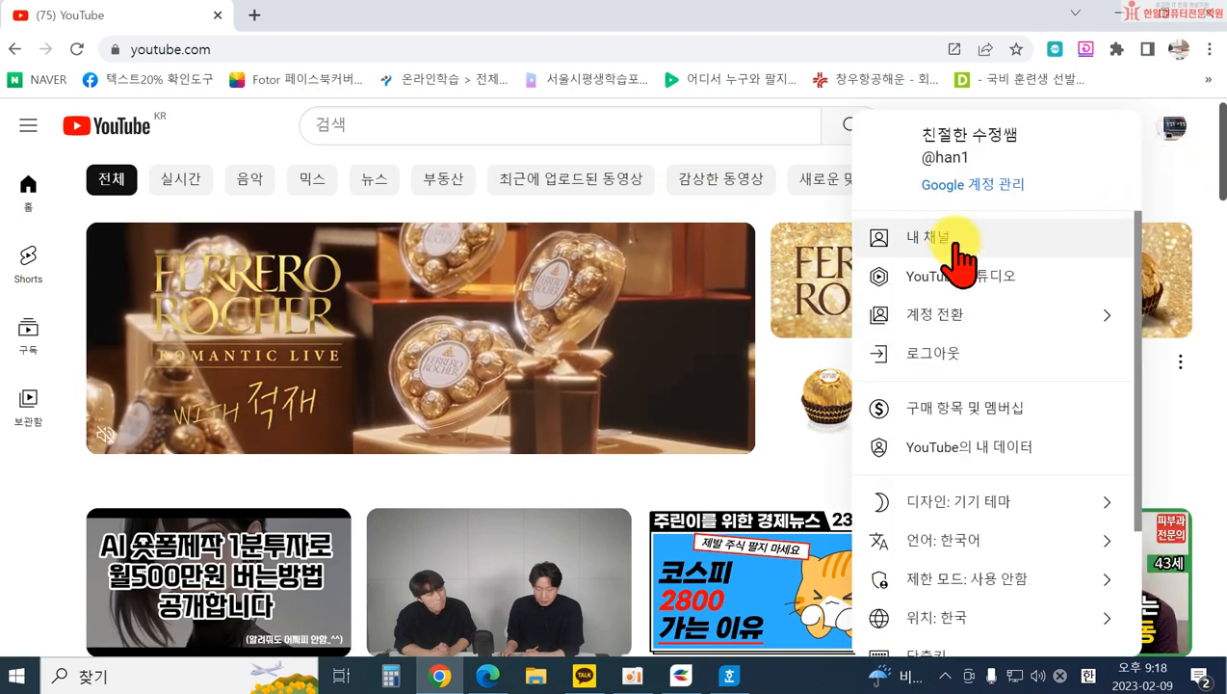
click(922, 241)
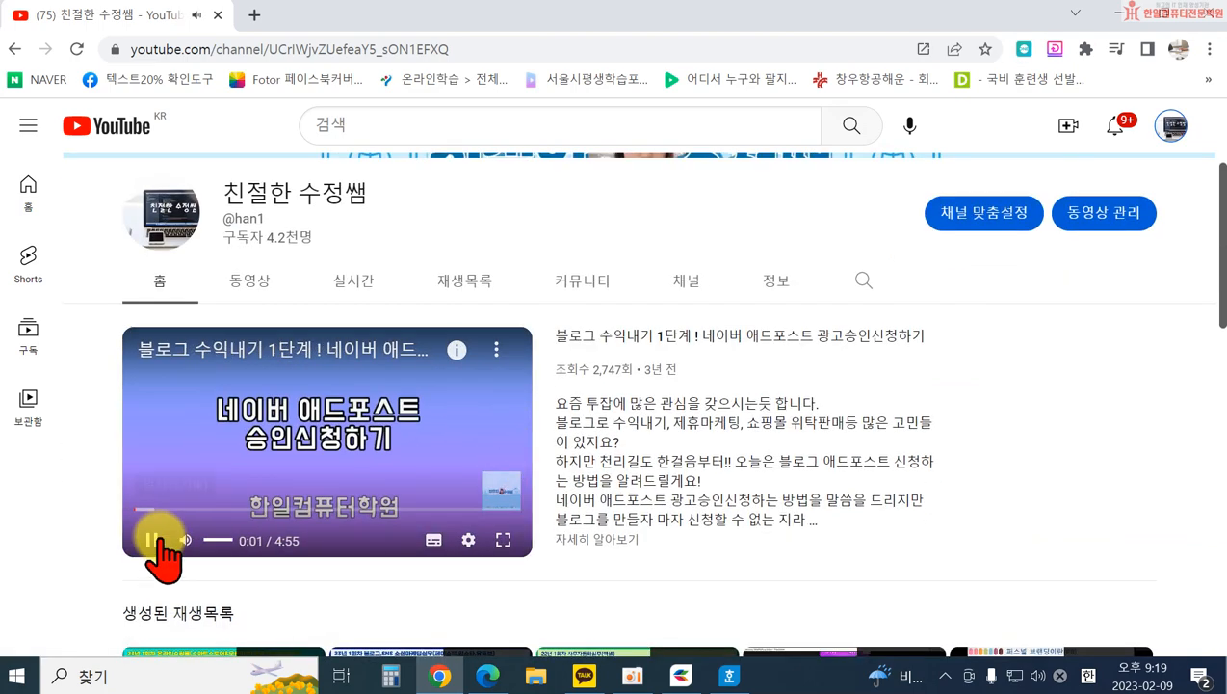
- Open the video 1강. 네이버 스마트스토어 알아보기 from the 23년 1회차 온라인쇼핑몰 playlist and pause playback
scroll(364, 429, down, 4)
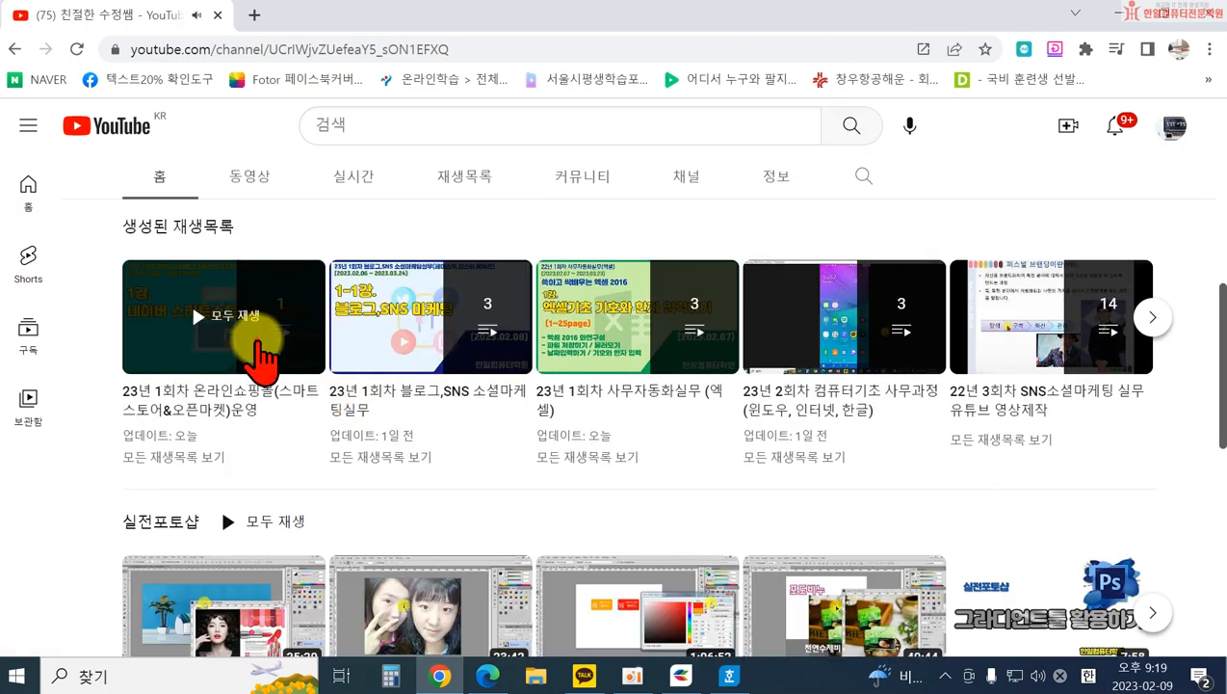
click(260, 354)
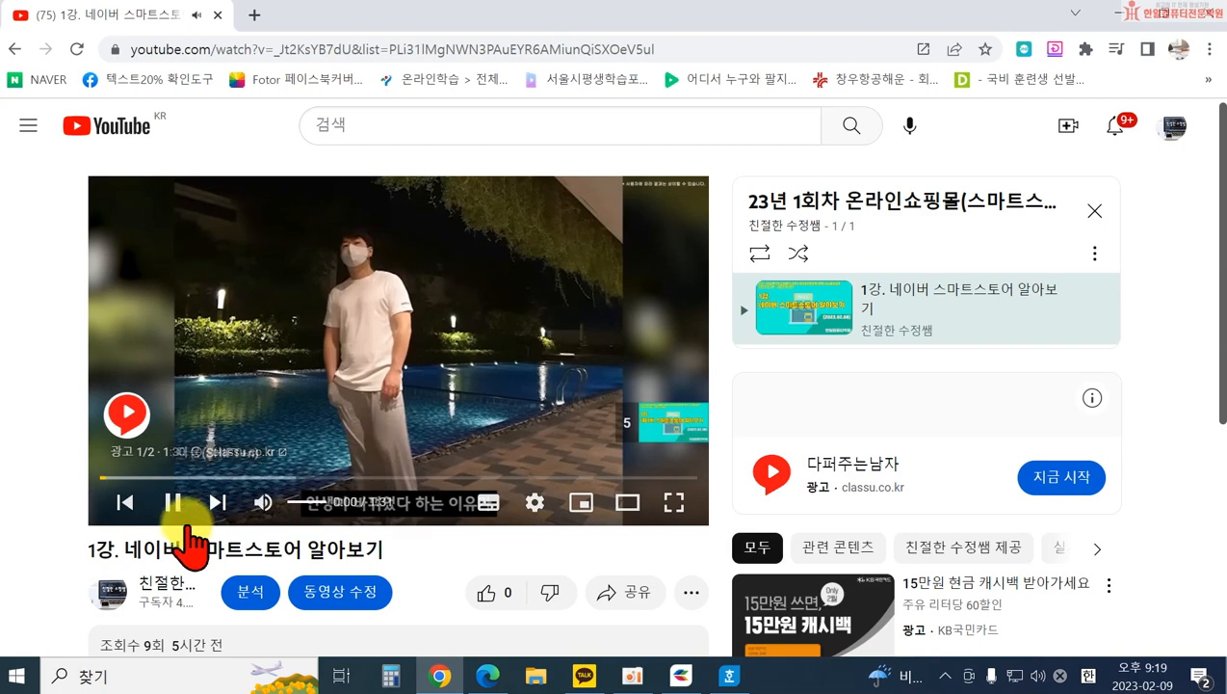
click(173, 503)
click(876, 310)
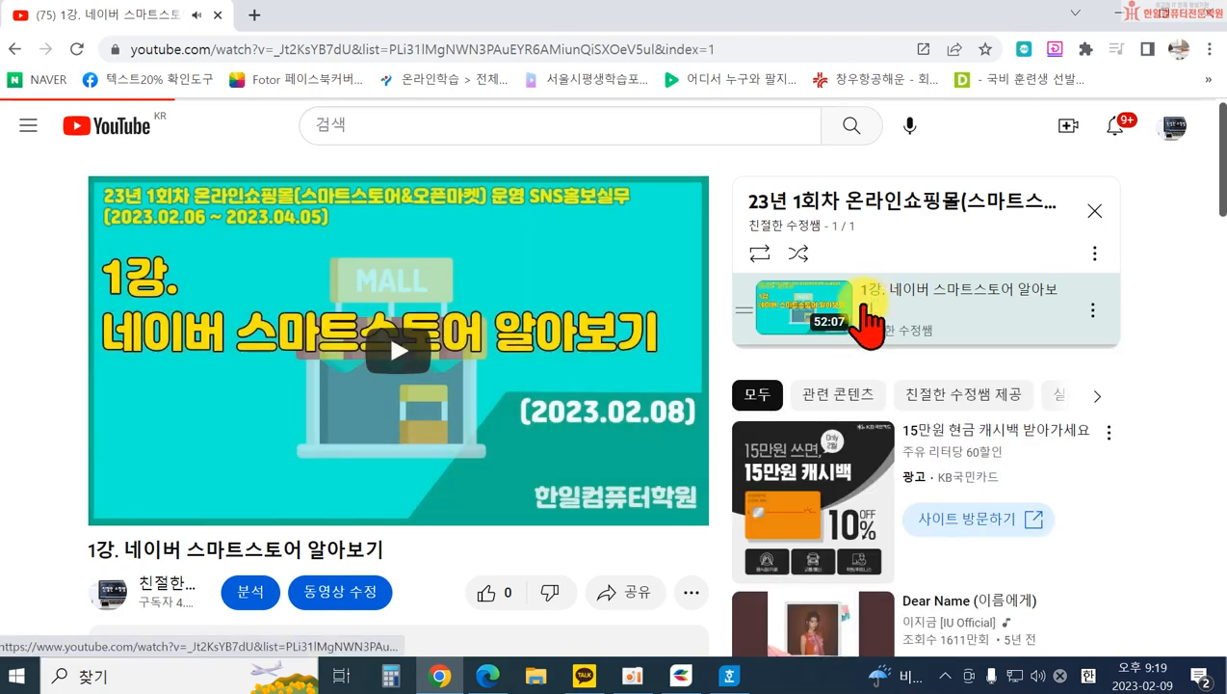
click(173, 502)
scroll(266, 513, down, 2)
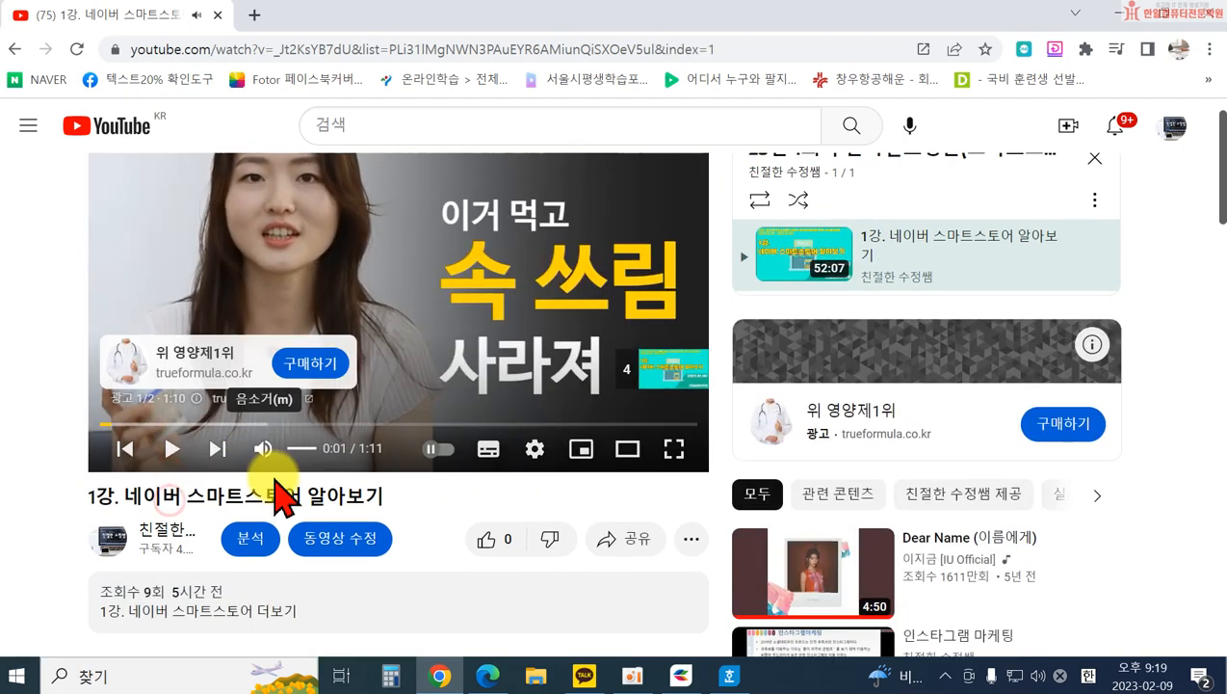
click(623, 405)
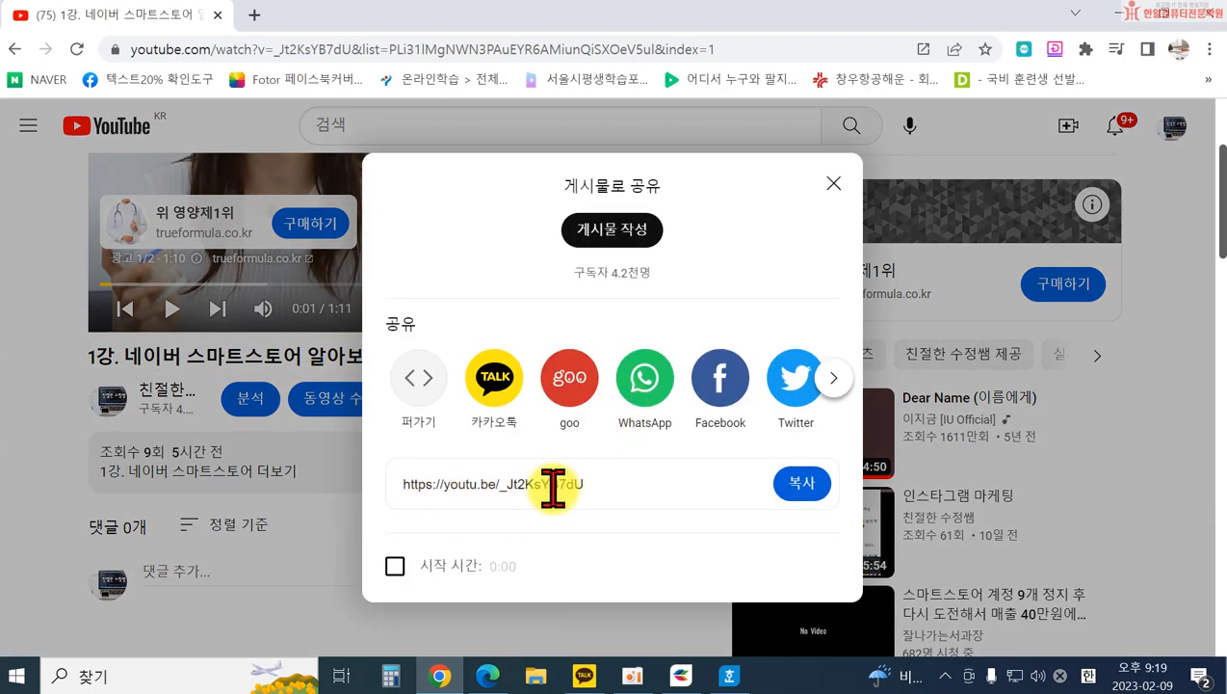
click(796, 487)
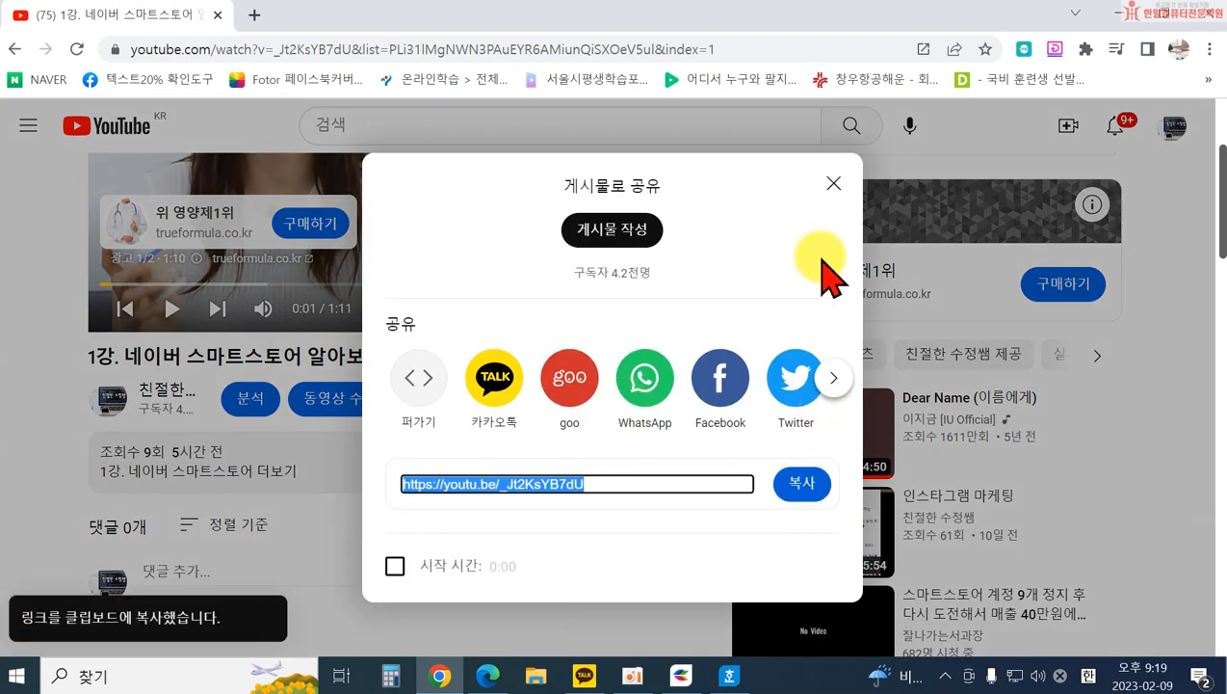
click(833, 184)
- Return to the blog editor and insert the copied YouTube link as a video below the map, leaving the cursor beneath it
click(1201, 20)
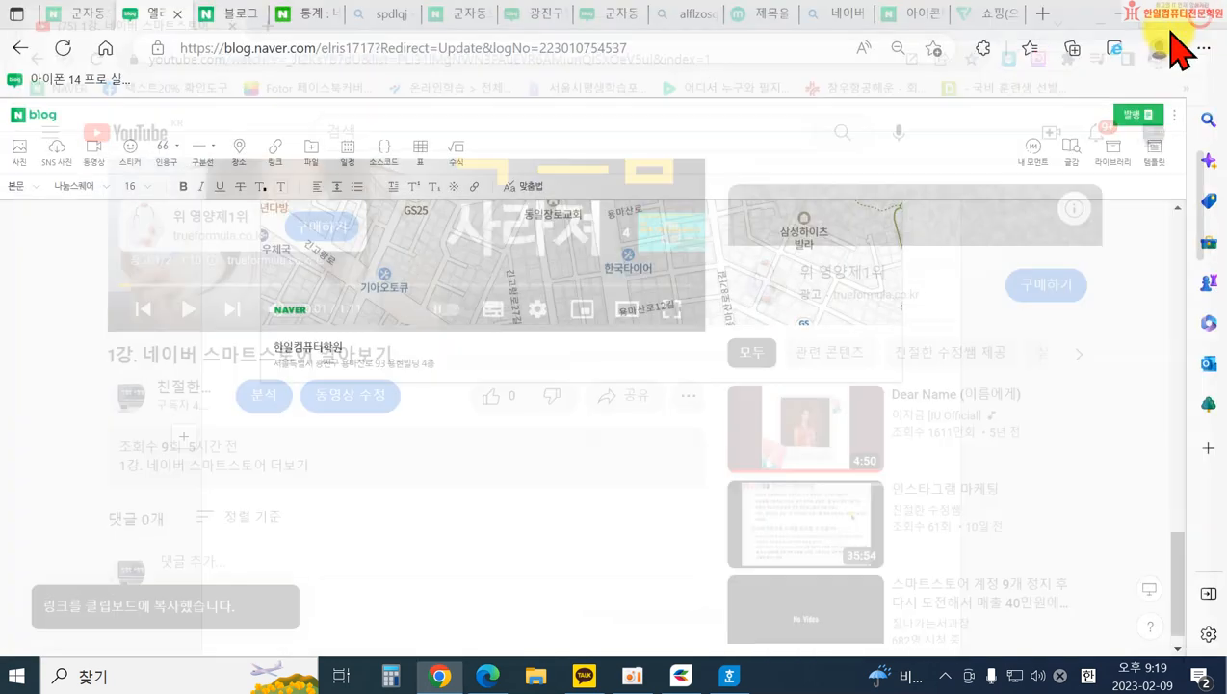
click(276, 150)
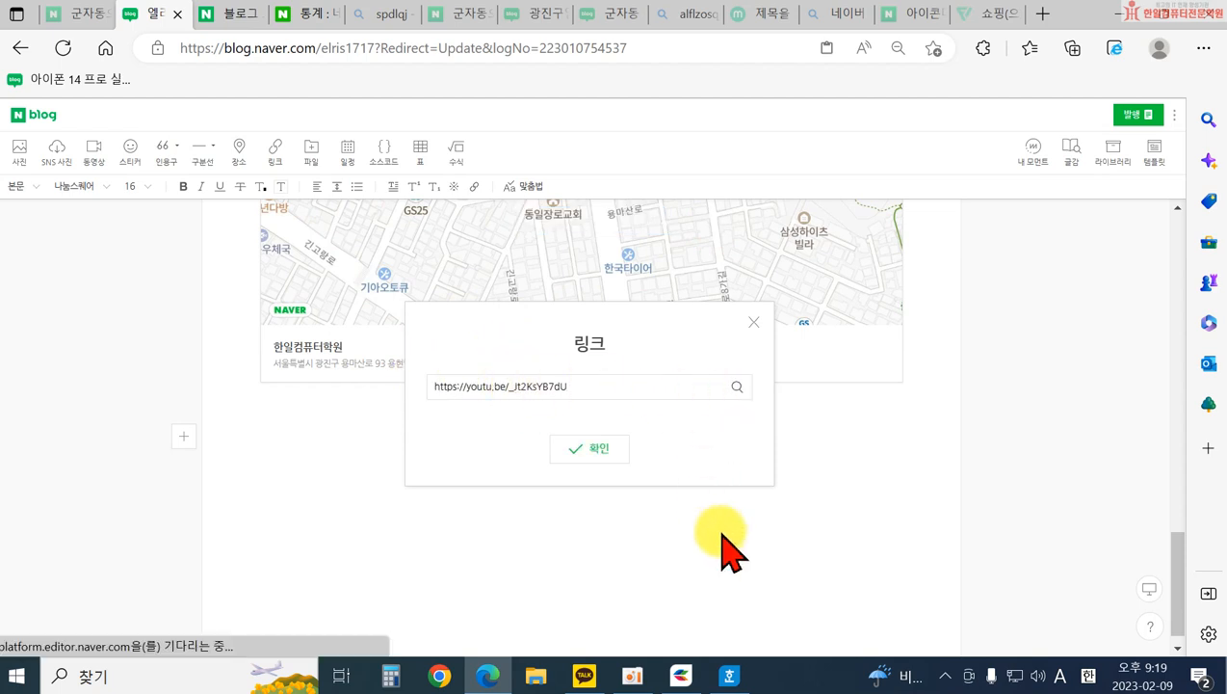
click(587, 549)
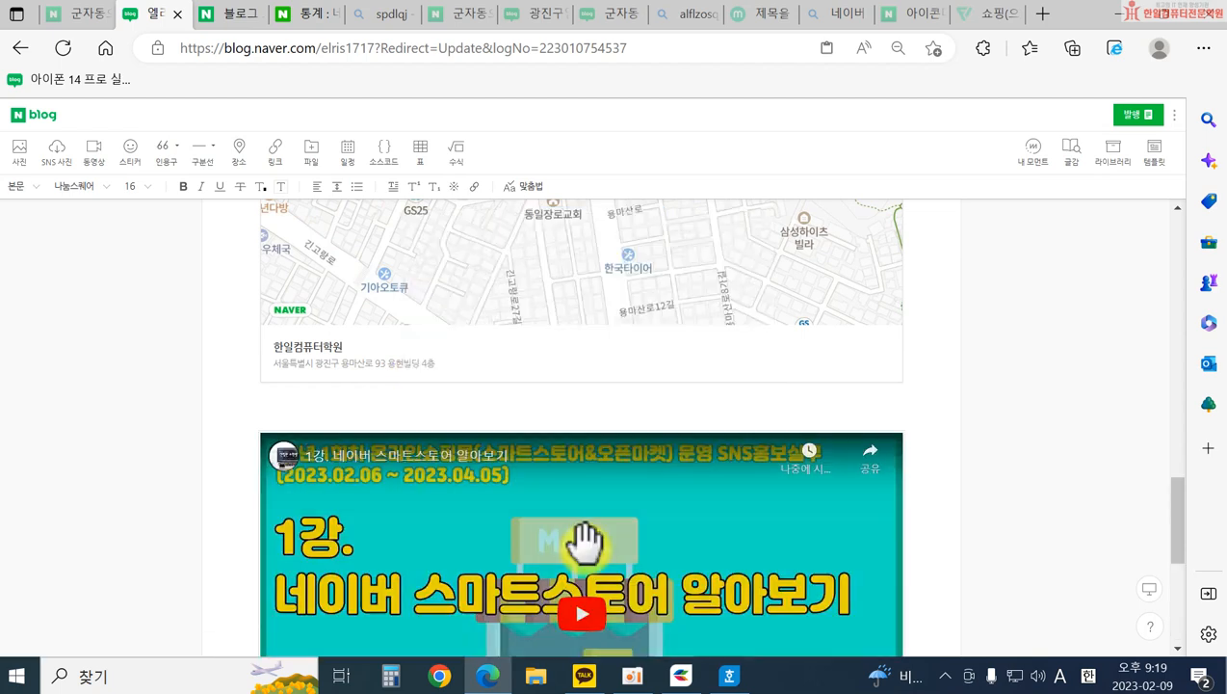
scroll(824, 520, down, 3)
click(520, 637)
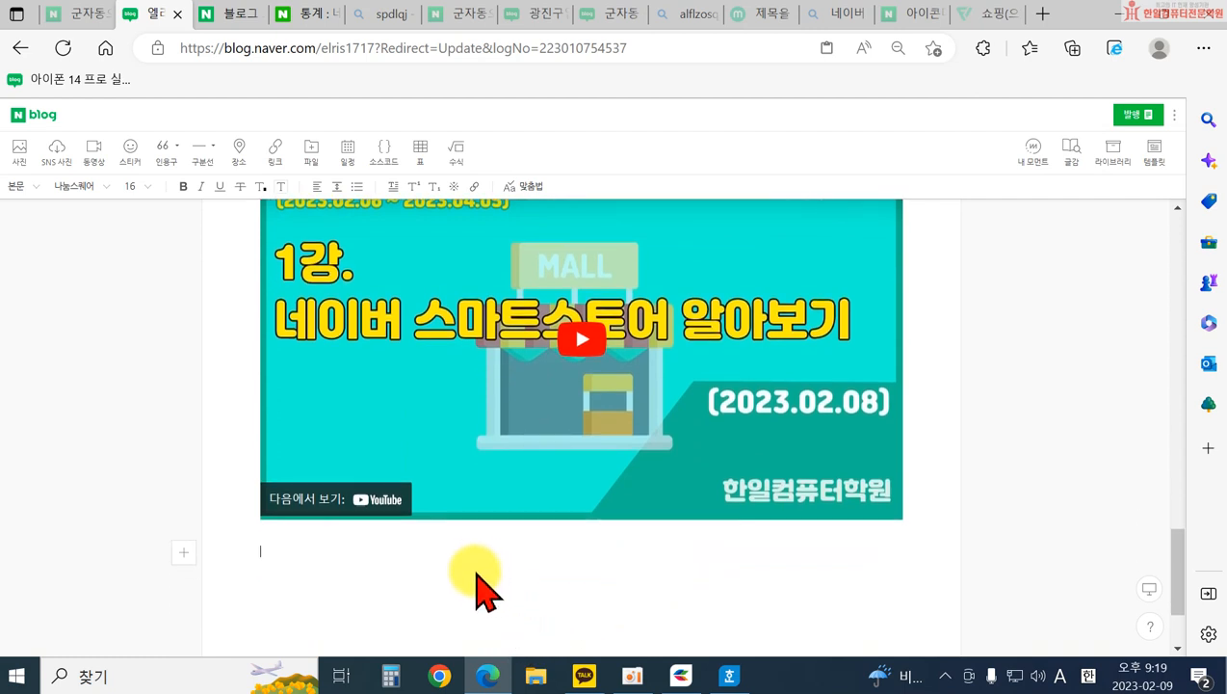
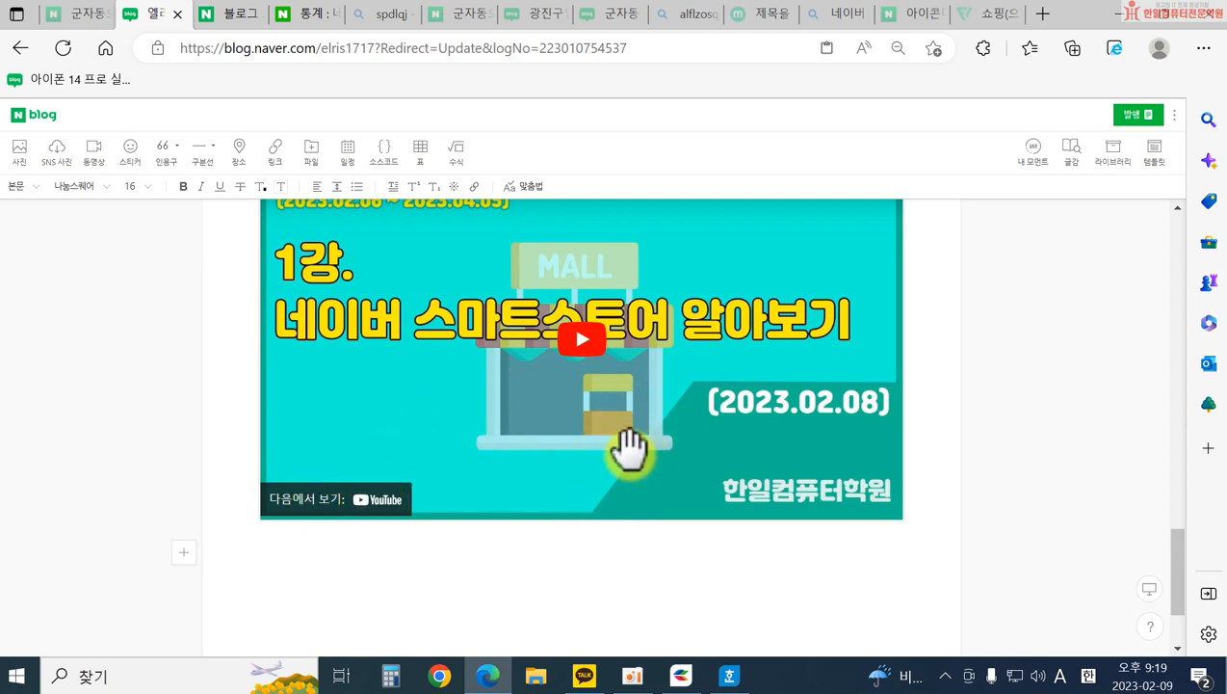
- Examine how the embedded YouTube video looks in the post and how it sits below the place map
scroll(725, 421, up, 1)
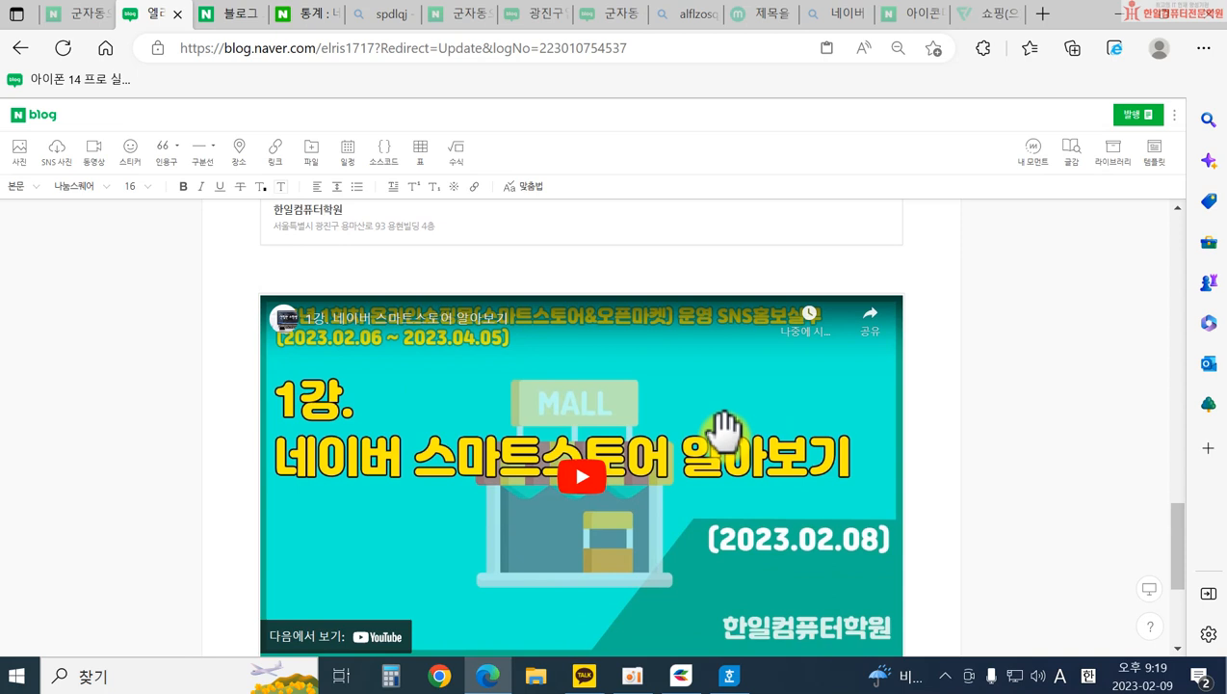
scroll(630, 512, up, 1)
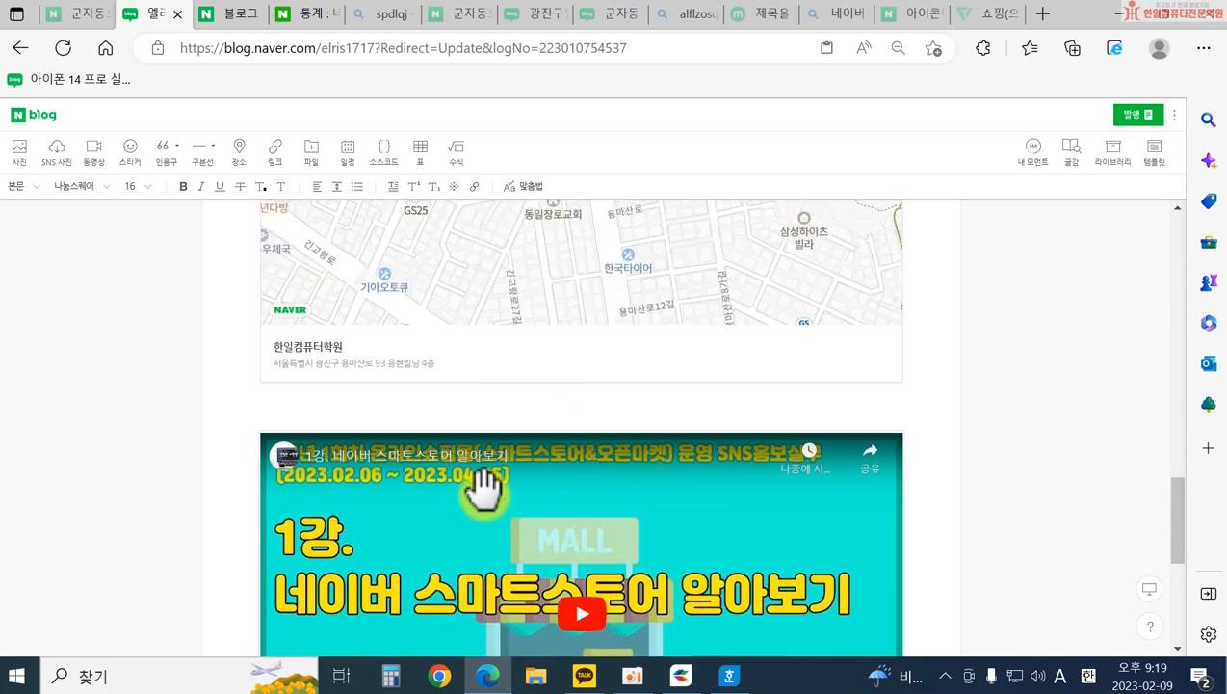
scroll(482, 466, down, 3)
click(479, 502)
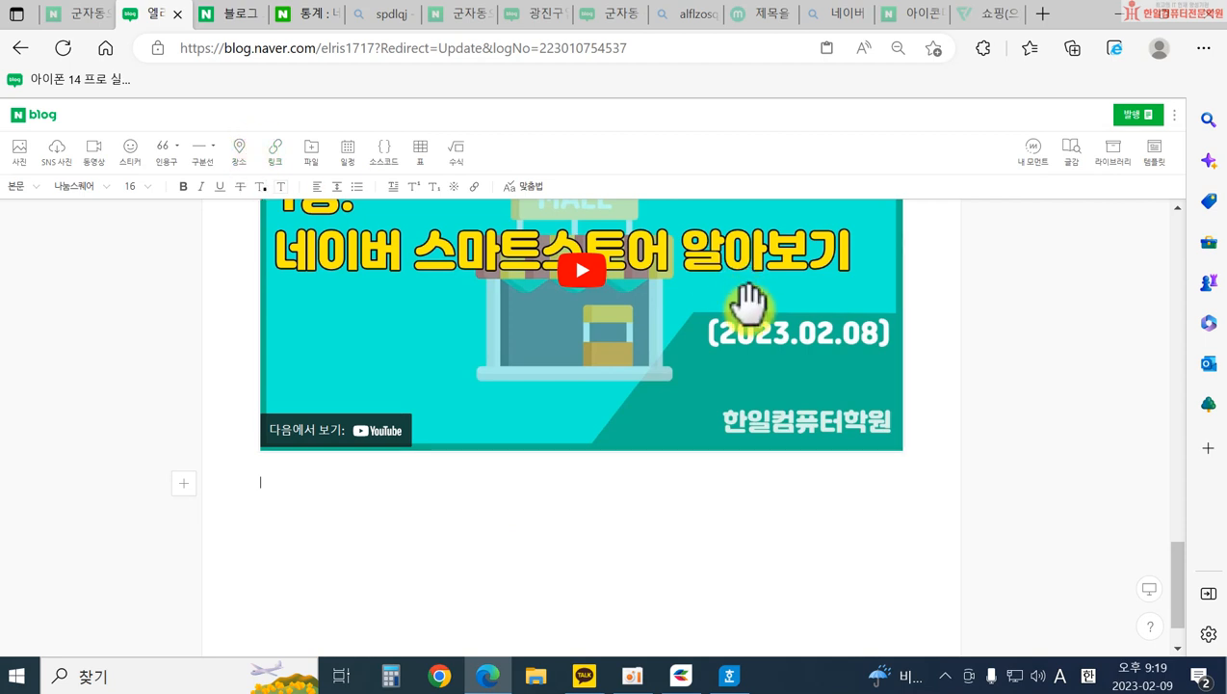
scroll(745, 376, up, 4)
scroll(520, 279, down, 2)
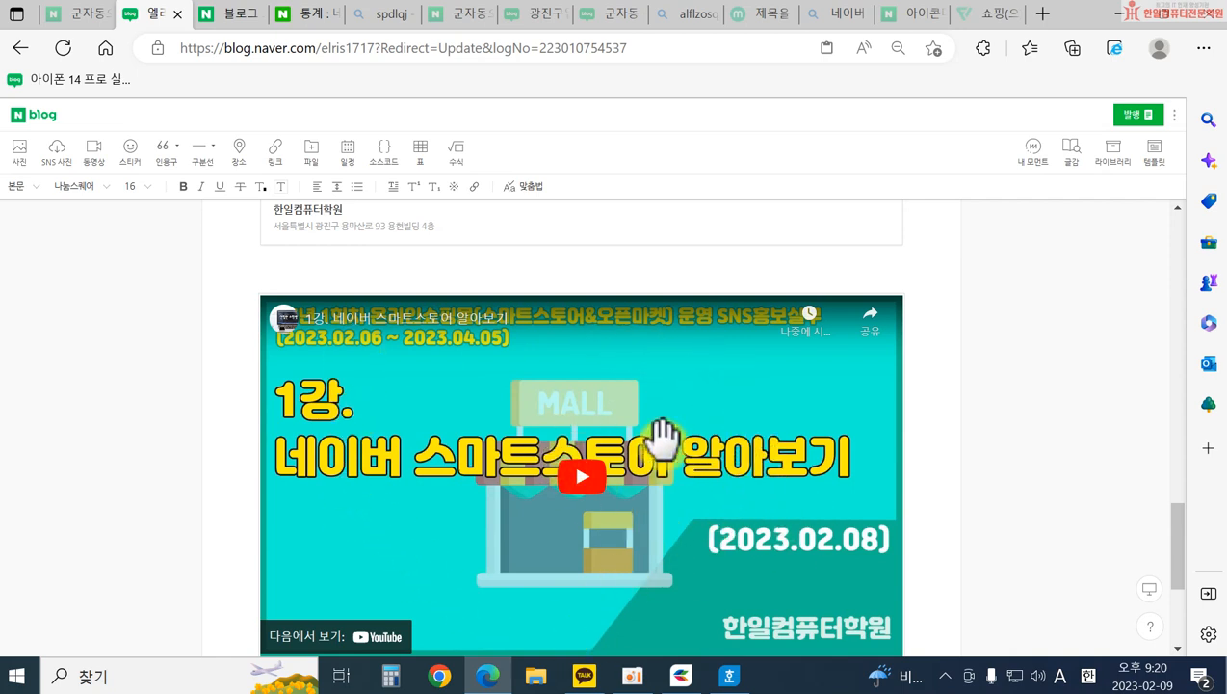
scroll(843, 567, down, 1)
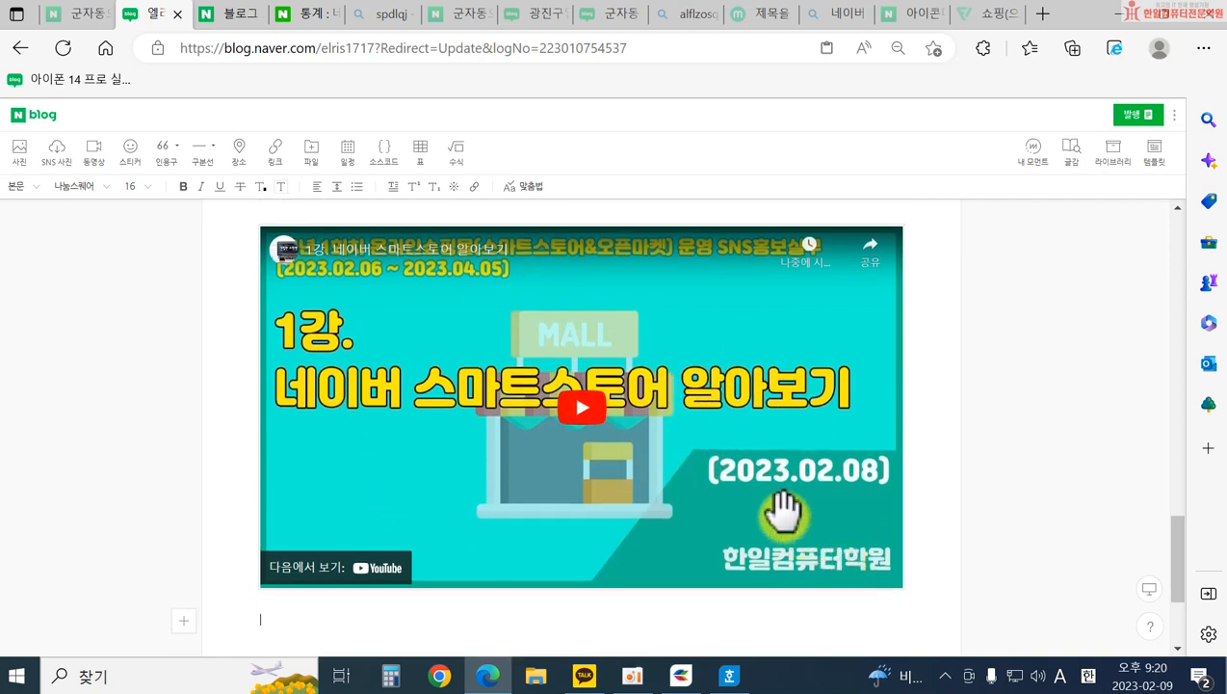
scroll(578, 578, down, 3)
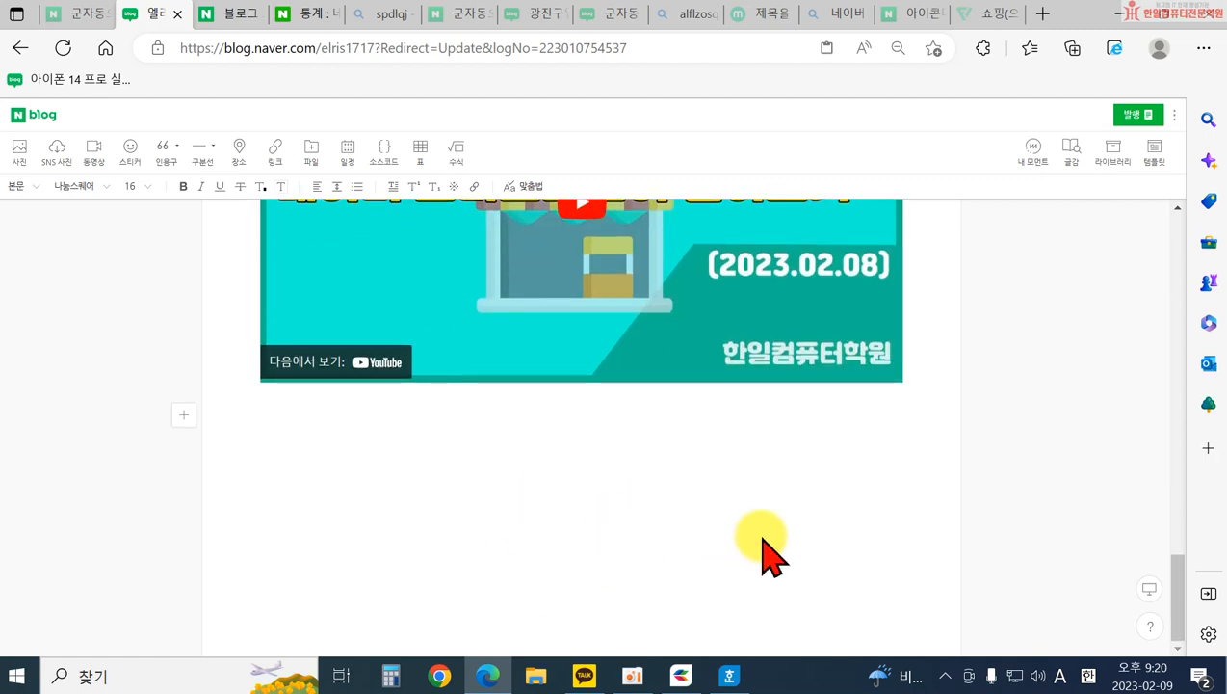
scroll(419, 346, up, 6)
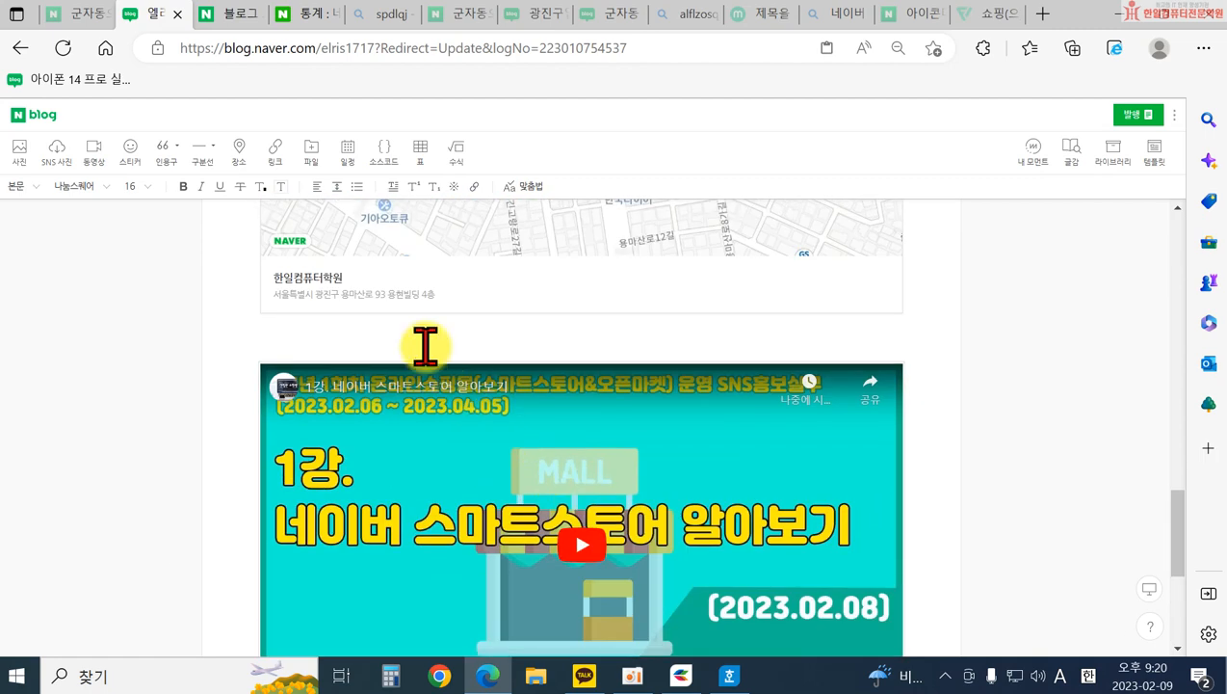
scroll(357, 315, down, 4)
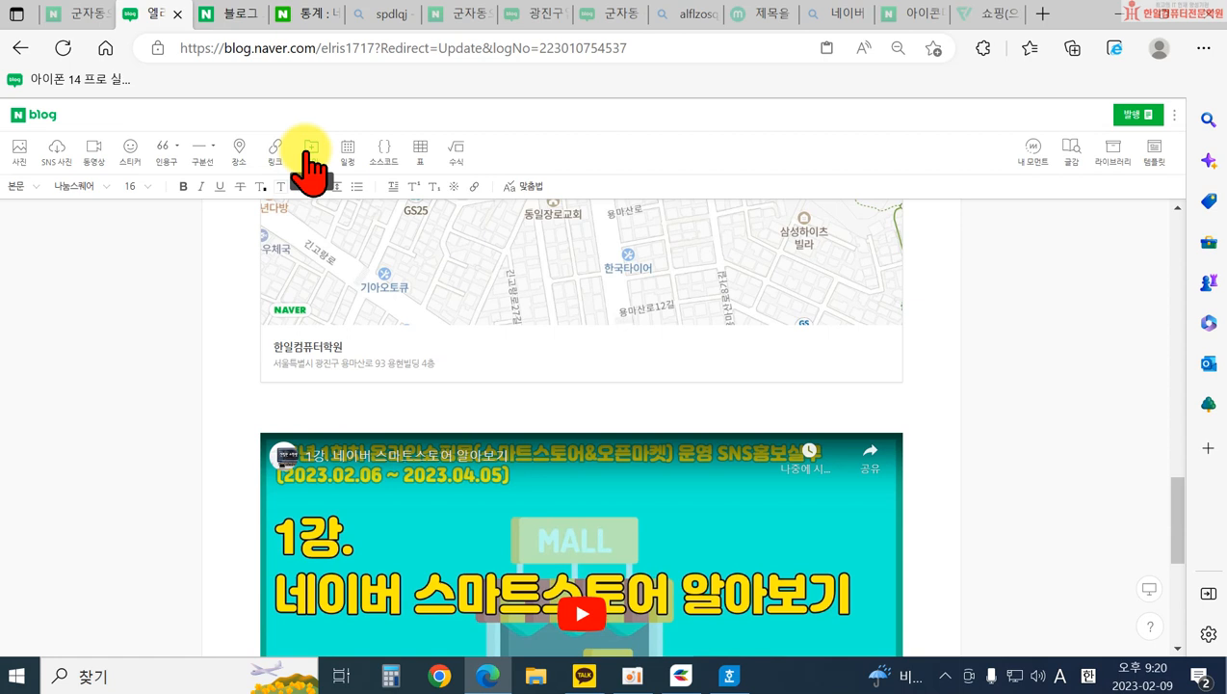
- View the 파일 불러오기 and 일정등록 dialogs and close each without adding anything
click(312, 150)
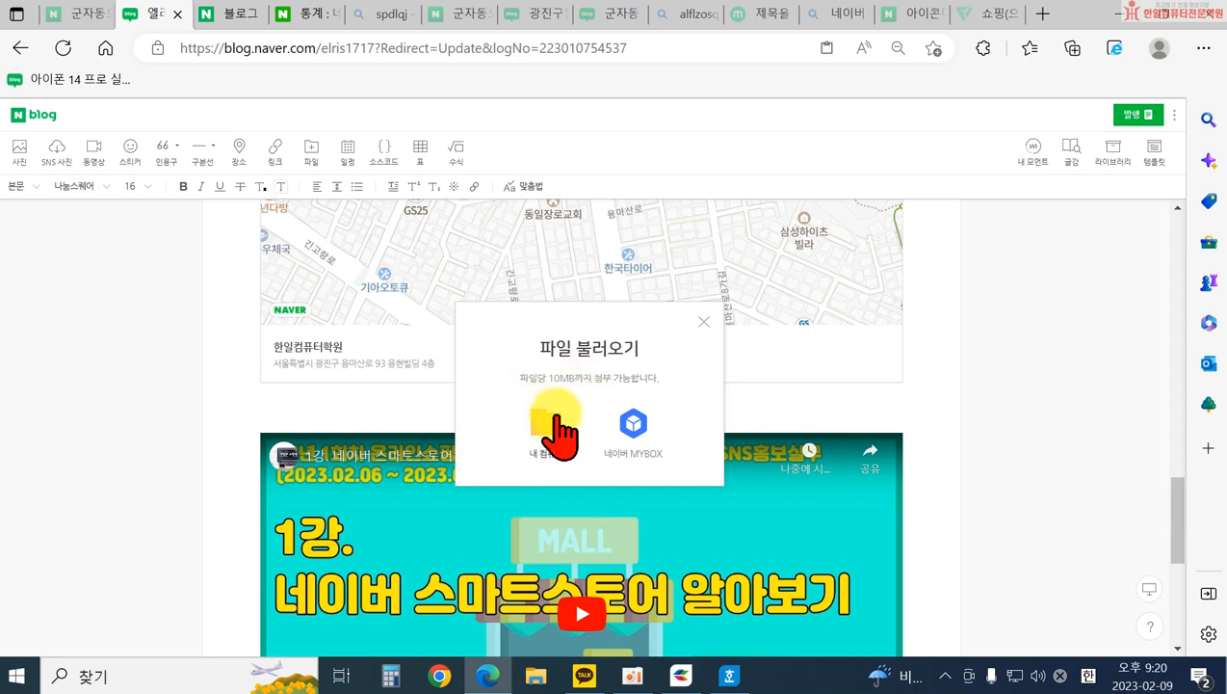
click(704, 322)
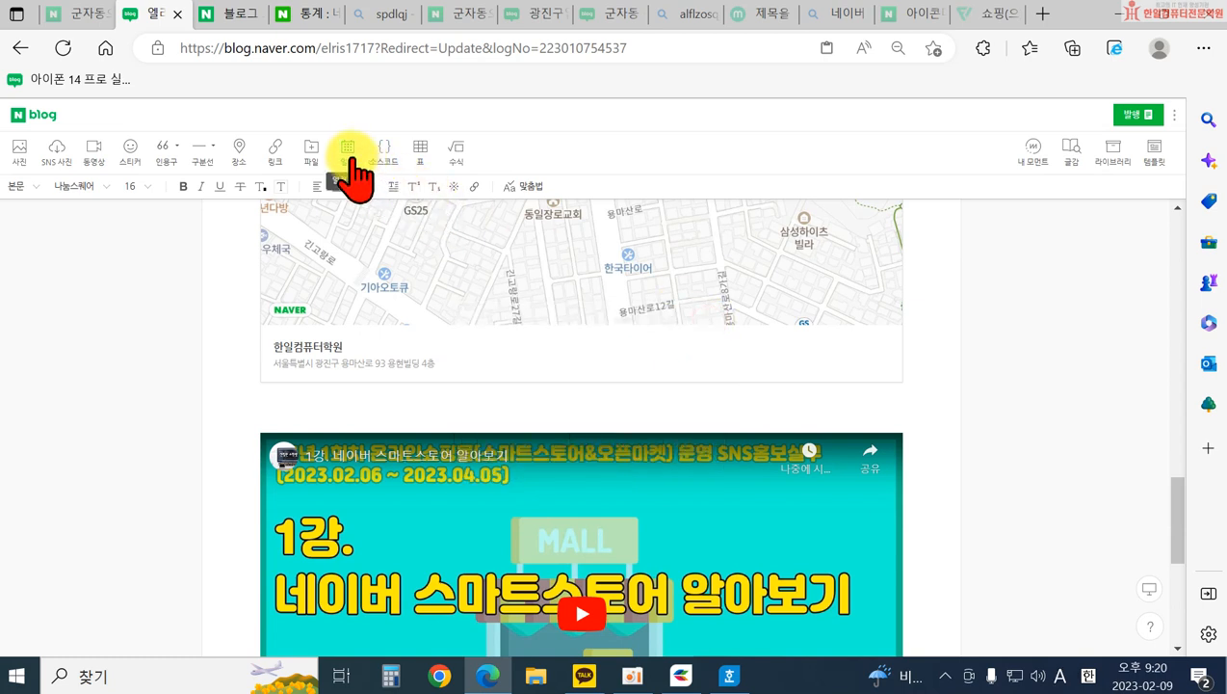
click(350, 159)
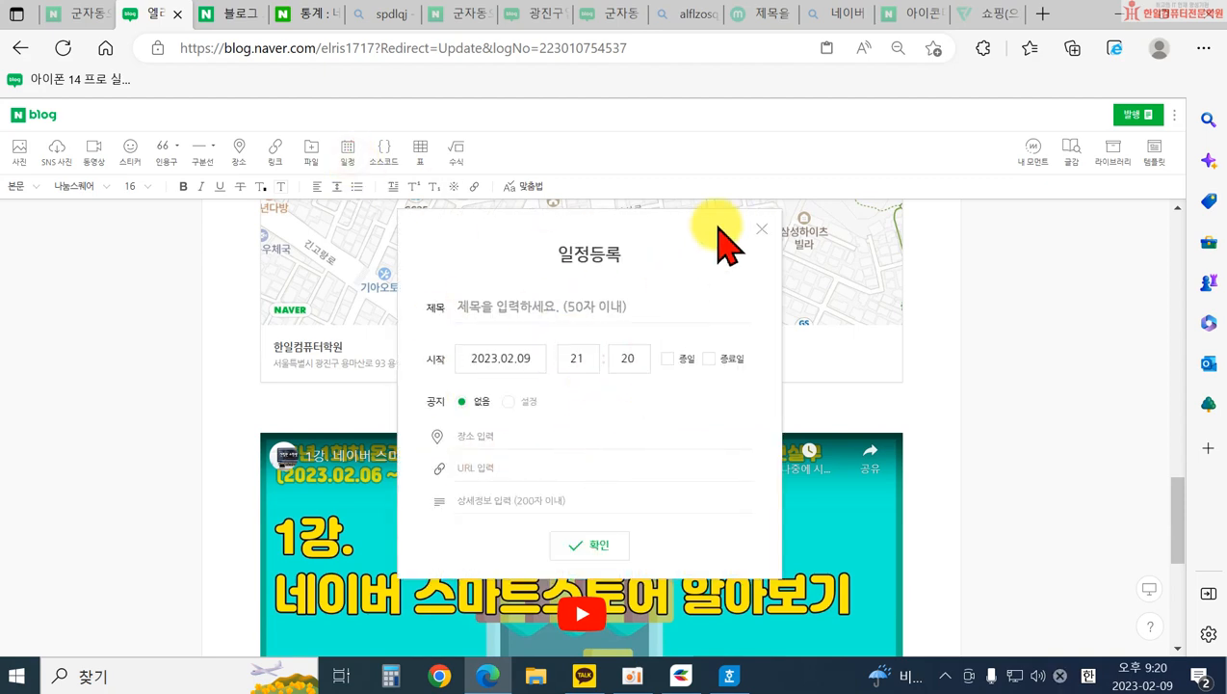
click(765, 229)
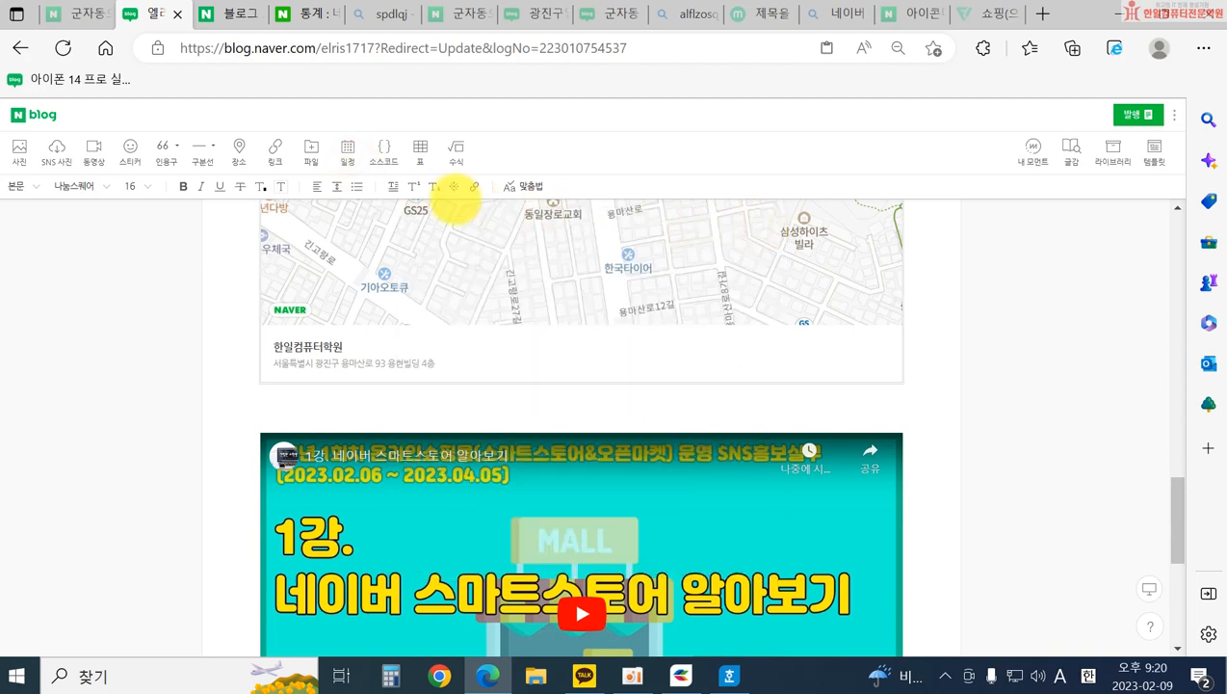
- Try a 소스코드 block below the YouTube video and delete it again
click(383, 154)
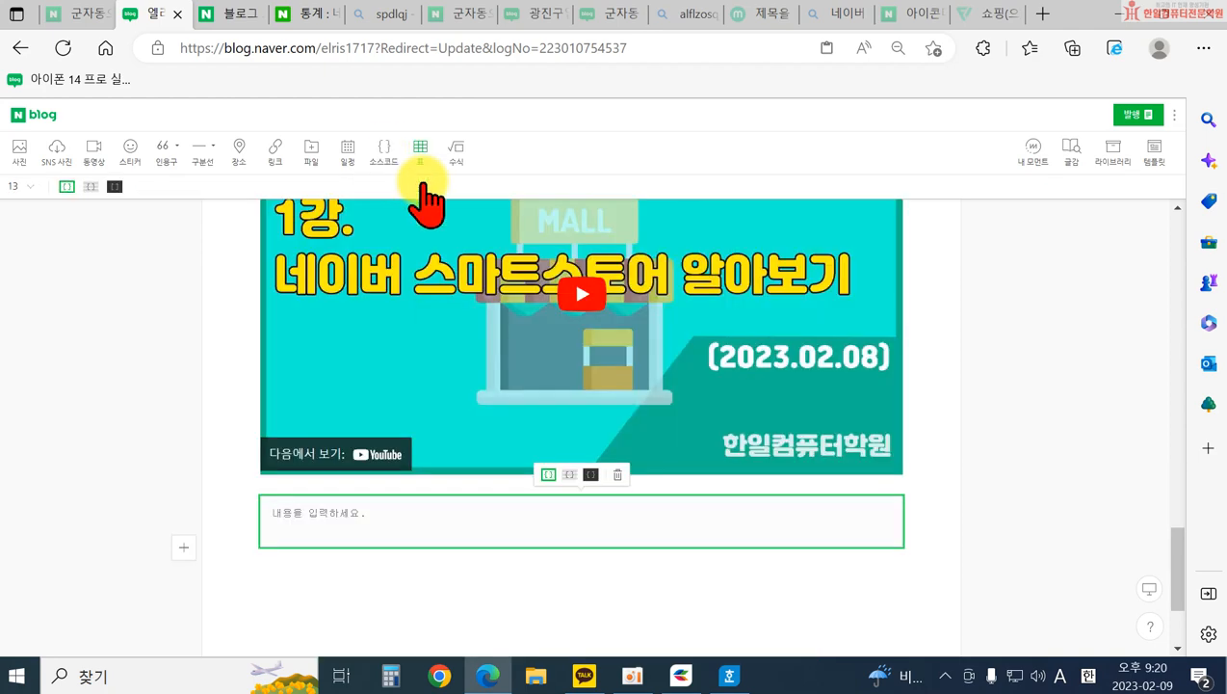
click(490, 580)
click(454, 532)
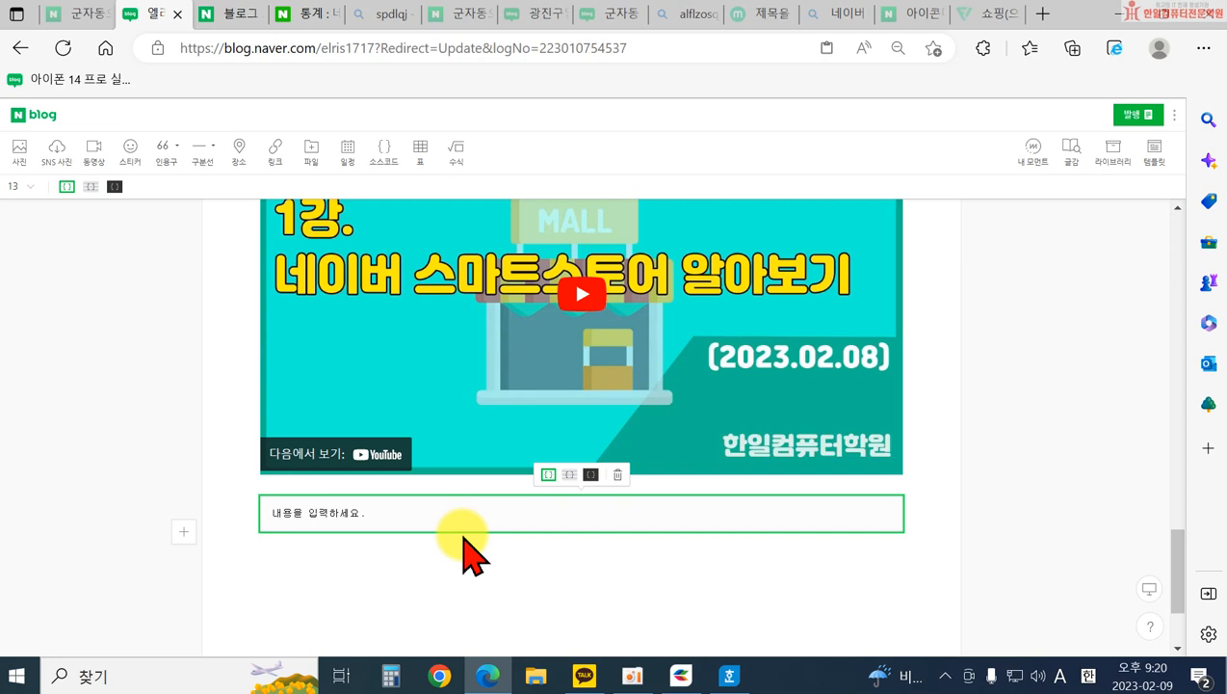
key(Delete)
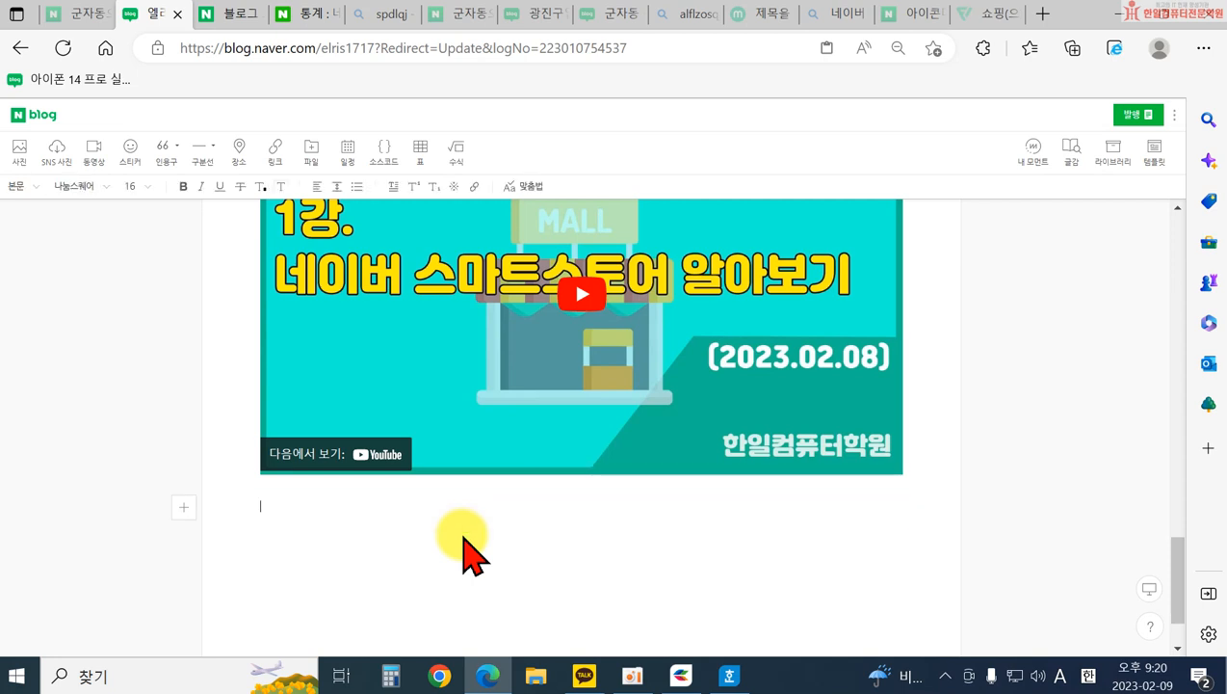
- Insert a three-by-three table below the YouTube video and merge the first two cells of its top row
click(420, 154)
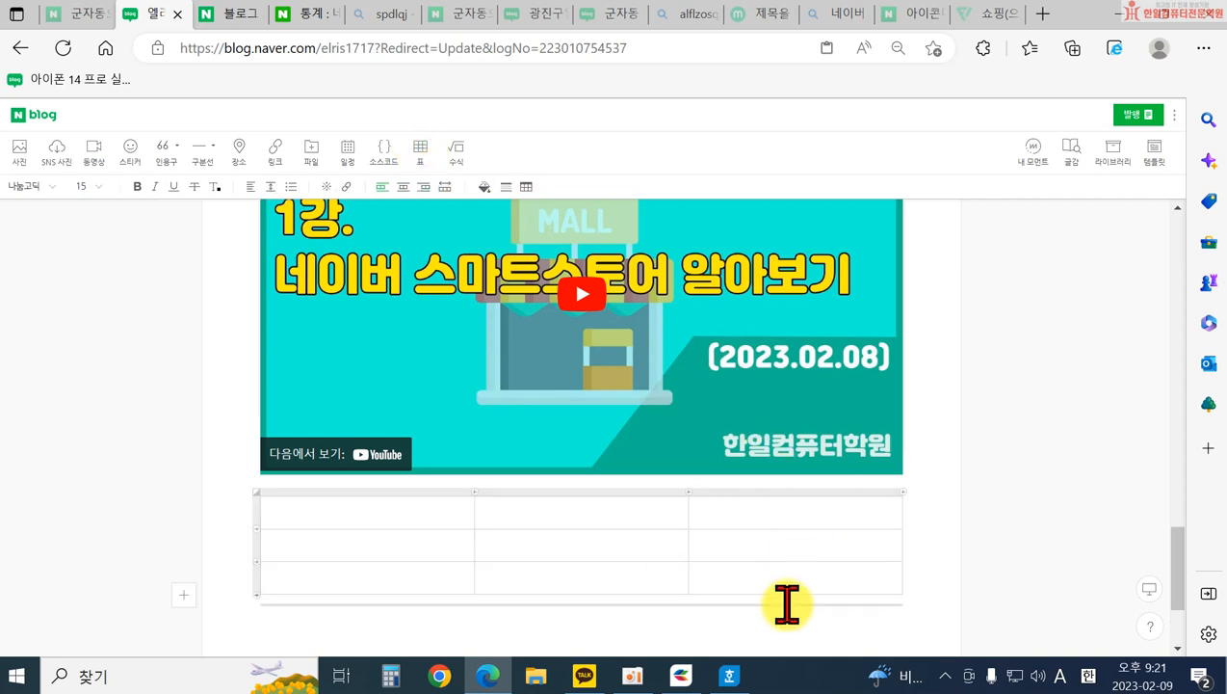
drag(446, 510, 501, 510)
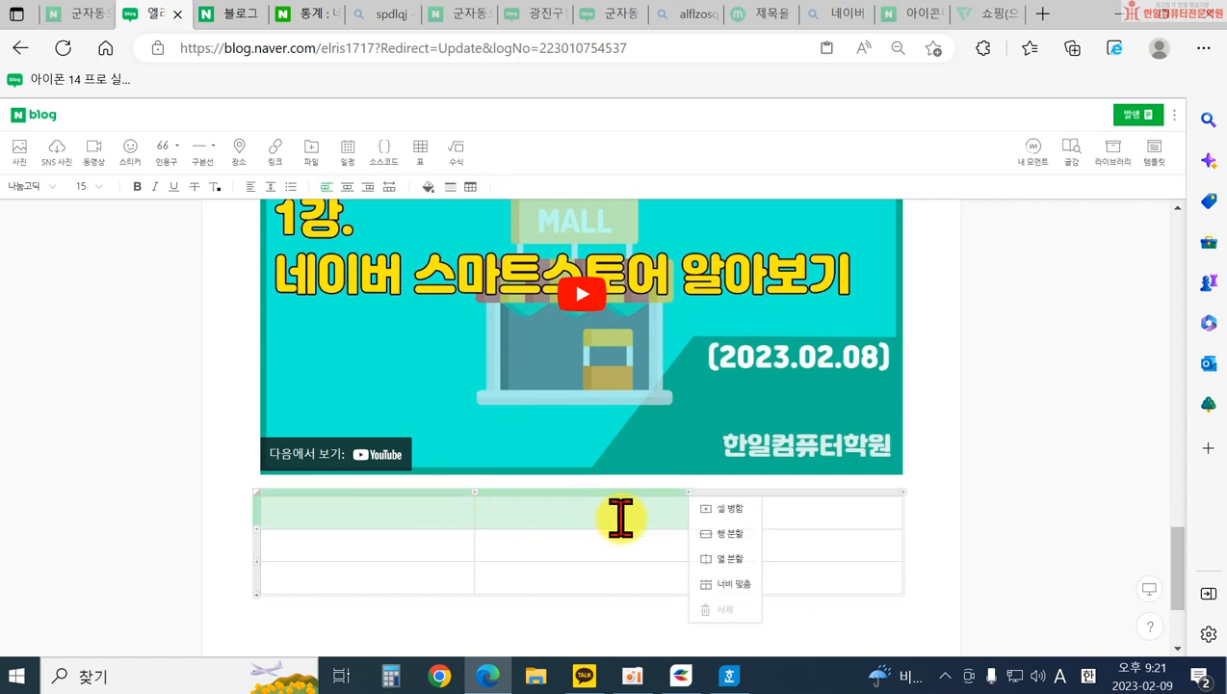
click(723, 508)
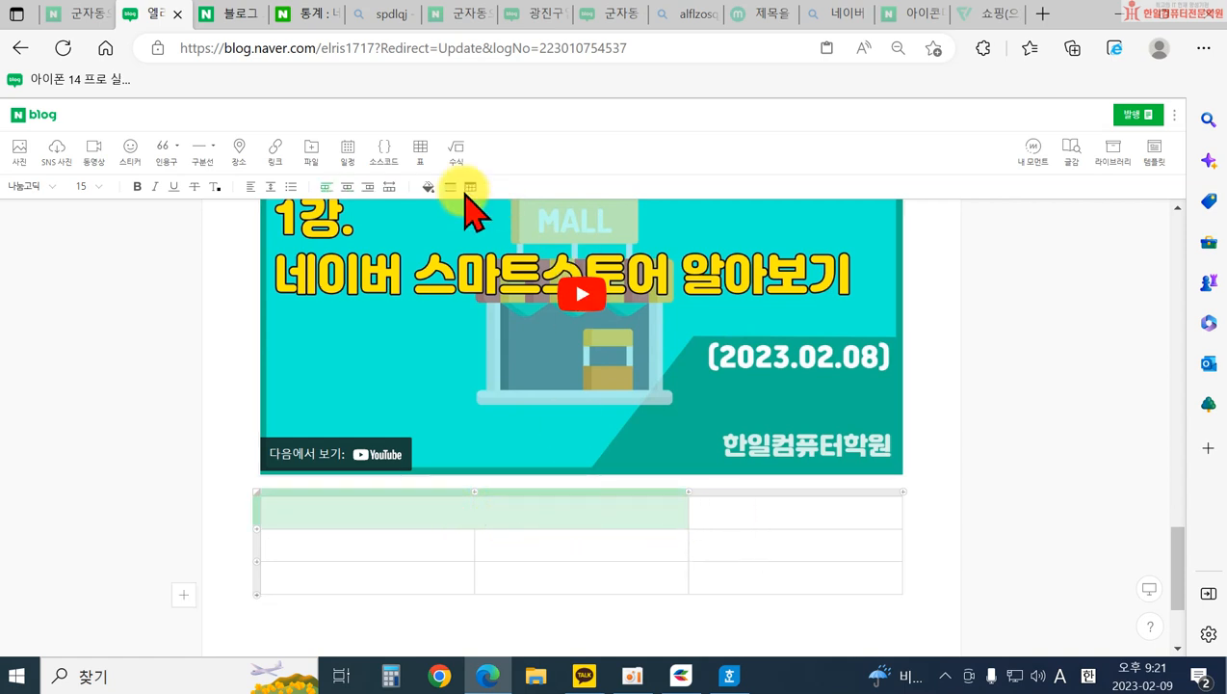
- Fill the merged top cell of the table with light orange and place the cursor on the line below the table
click(429, 186)
click(442, 223)
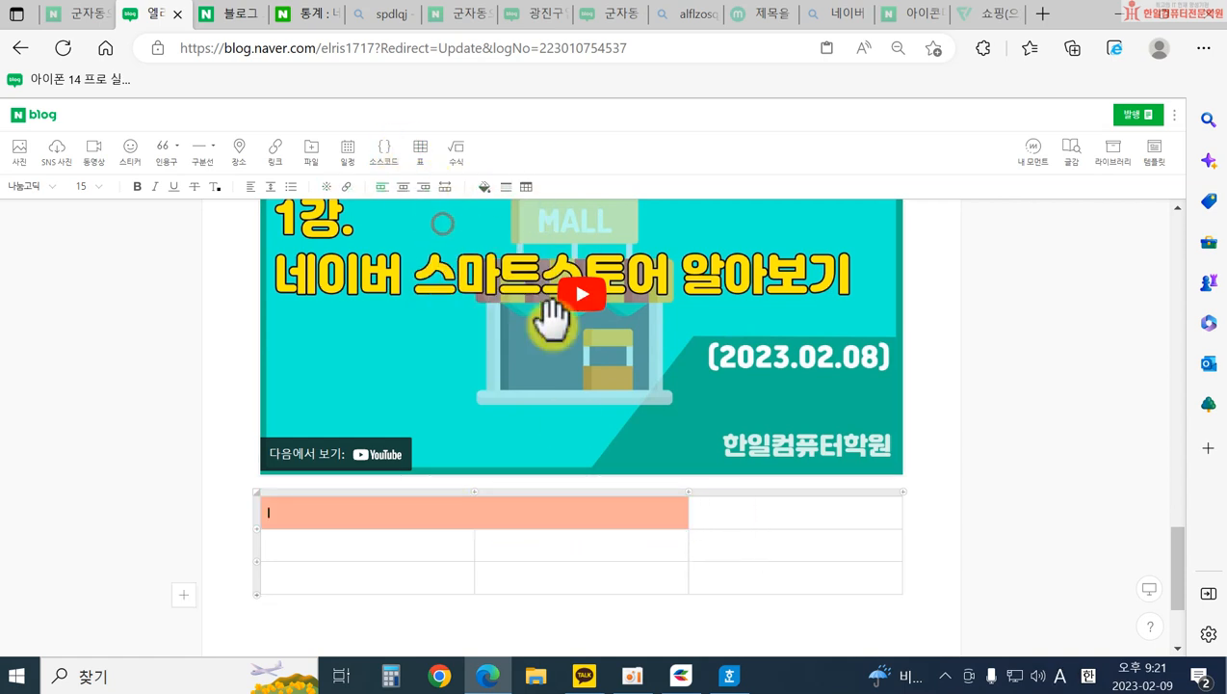
click(770, 609)
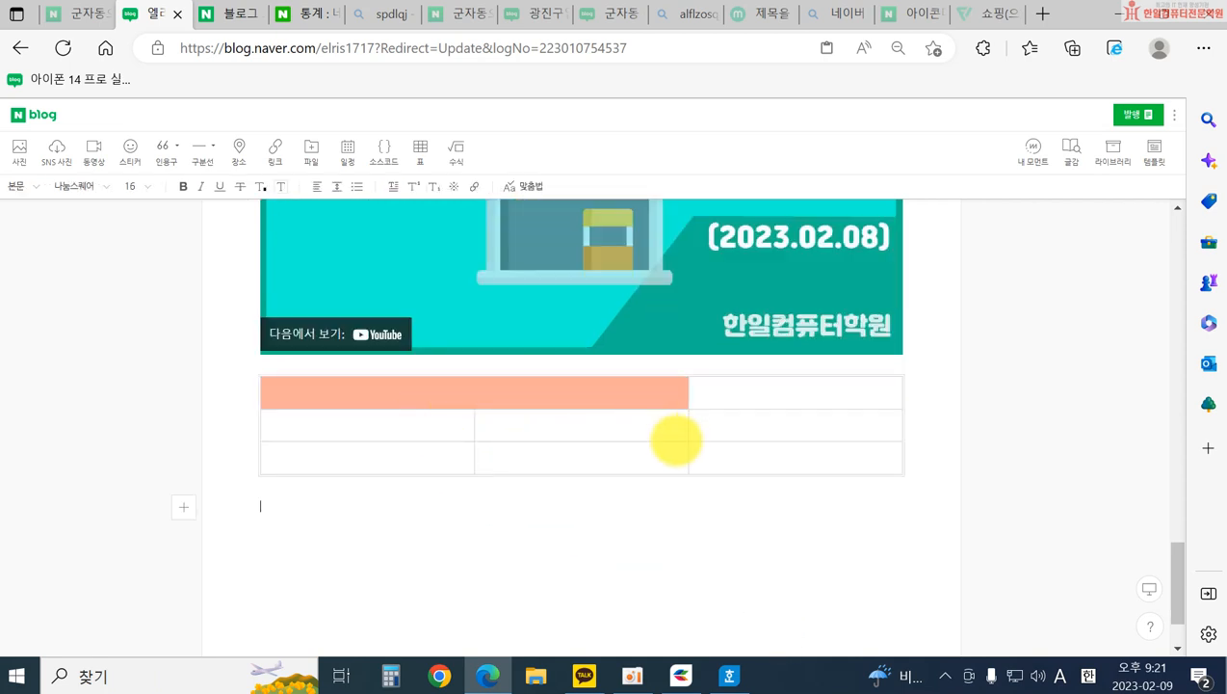
- View the 수식 editor without adding a formula, and select 건강과 함께 즐거운 in the post's first line to view its formatting options
click(462, 153)
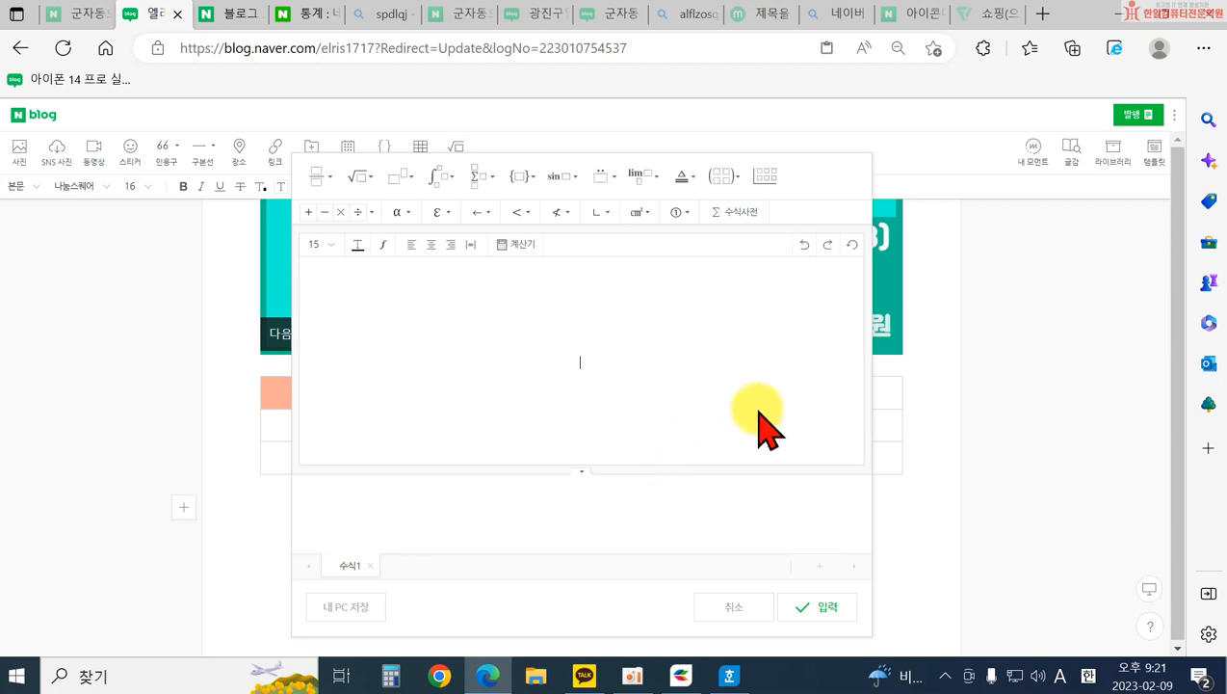
click(734, 609)
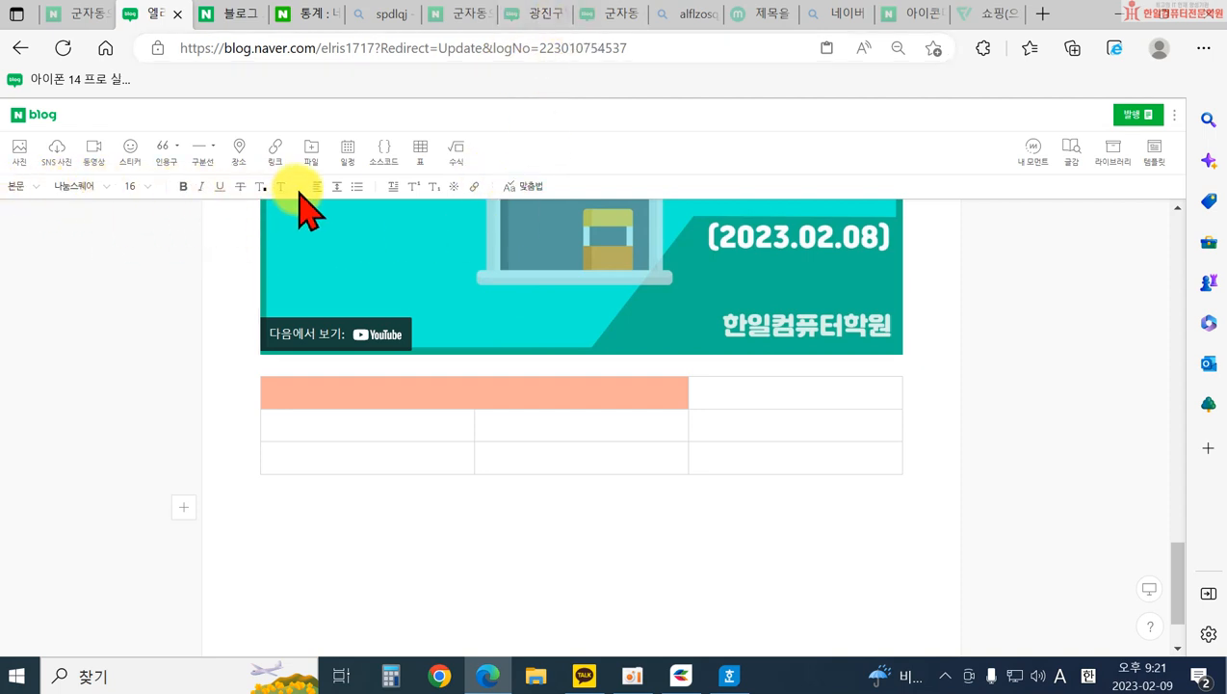
scroll(471, 458, up, 12)
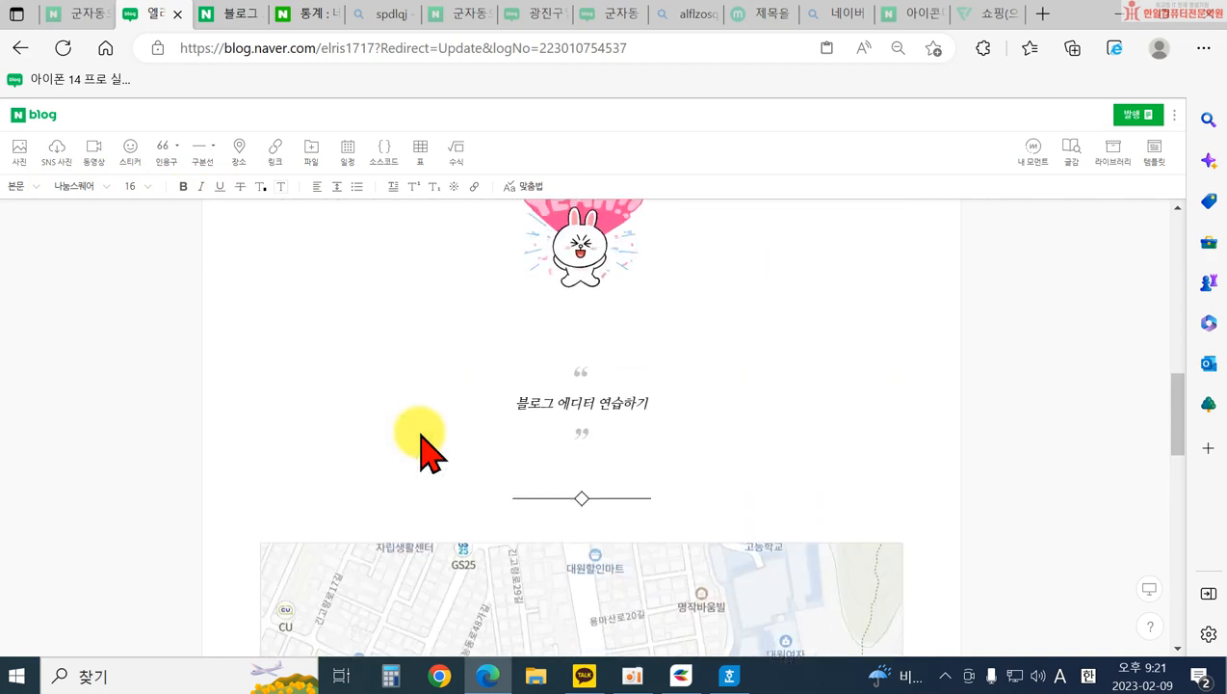
scroll(438, 385, up, 10)
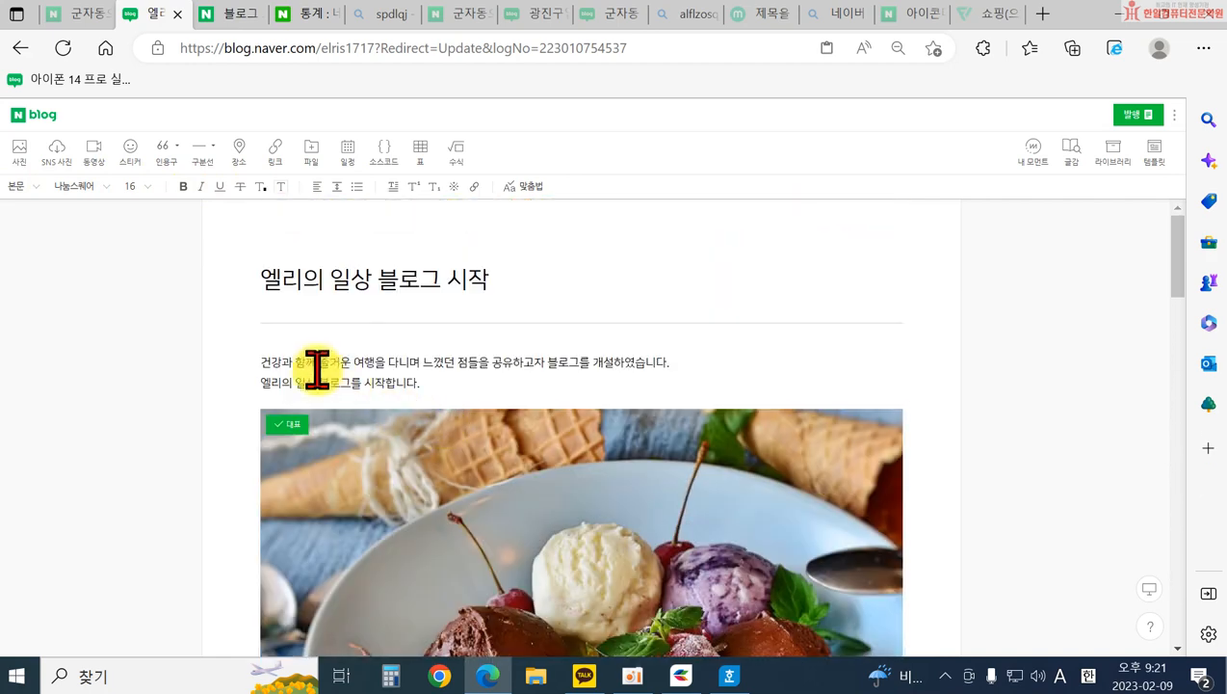
drag(274, 361, 353, 361)
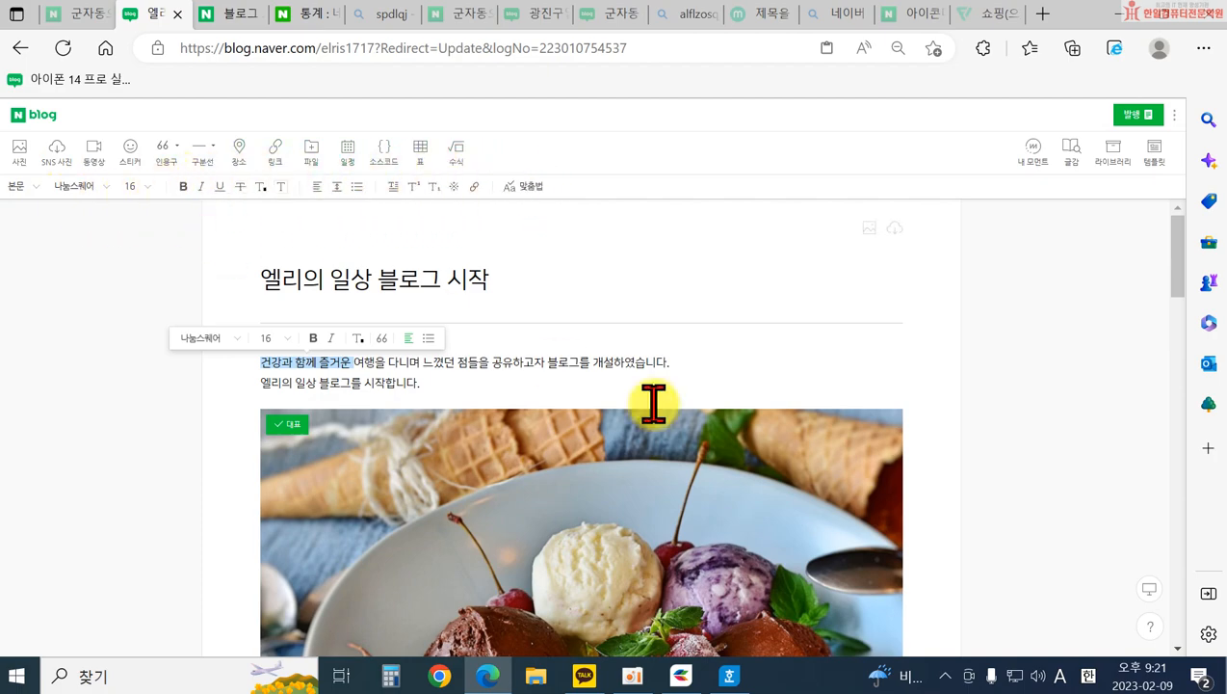
scroll(789, 466, down, 12)
scroll(773, 510, down, 10)
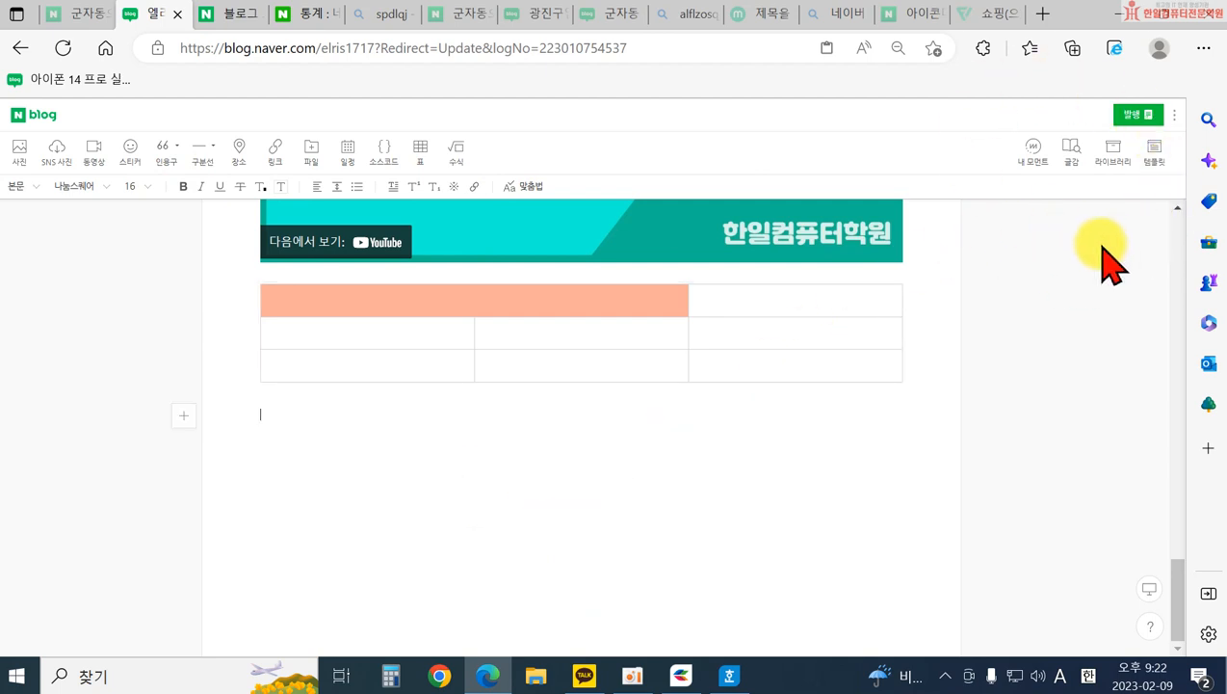
- View the saved clips in 내 모먼트 and close it without adding any
click(1033, 152)
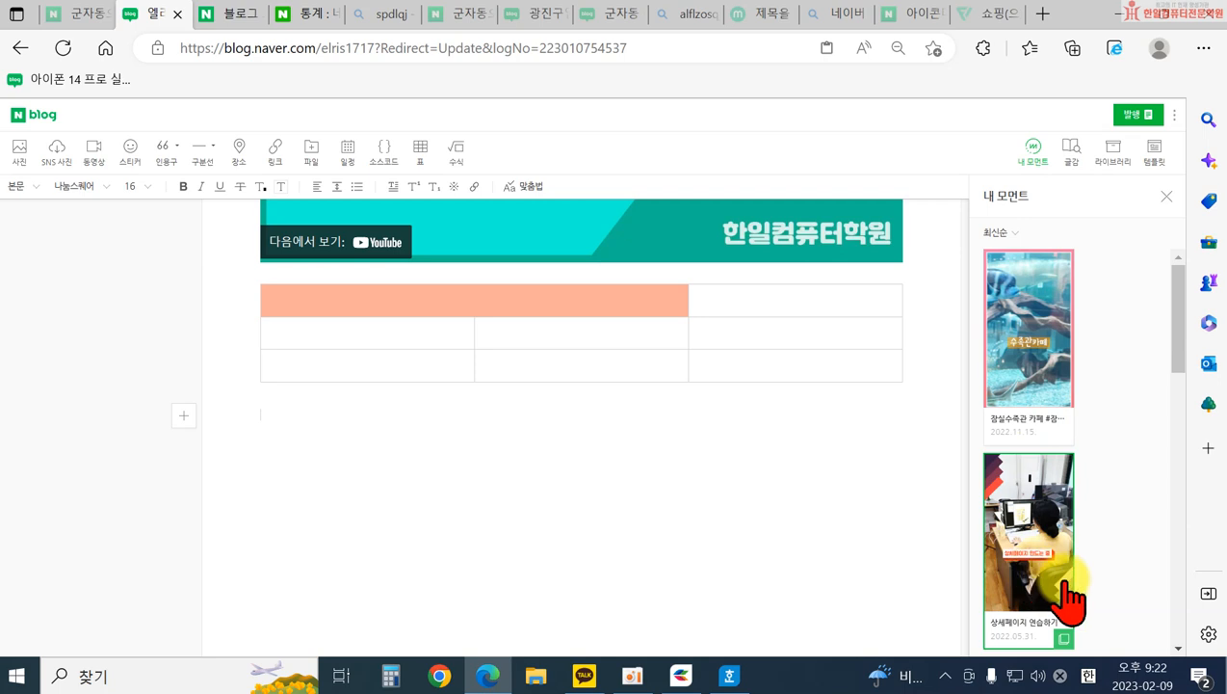
click(1166, 197)
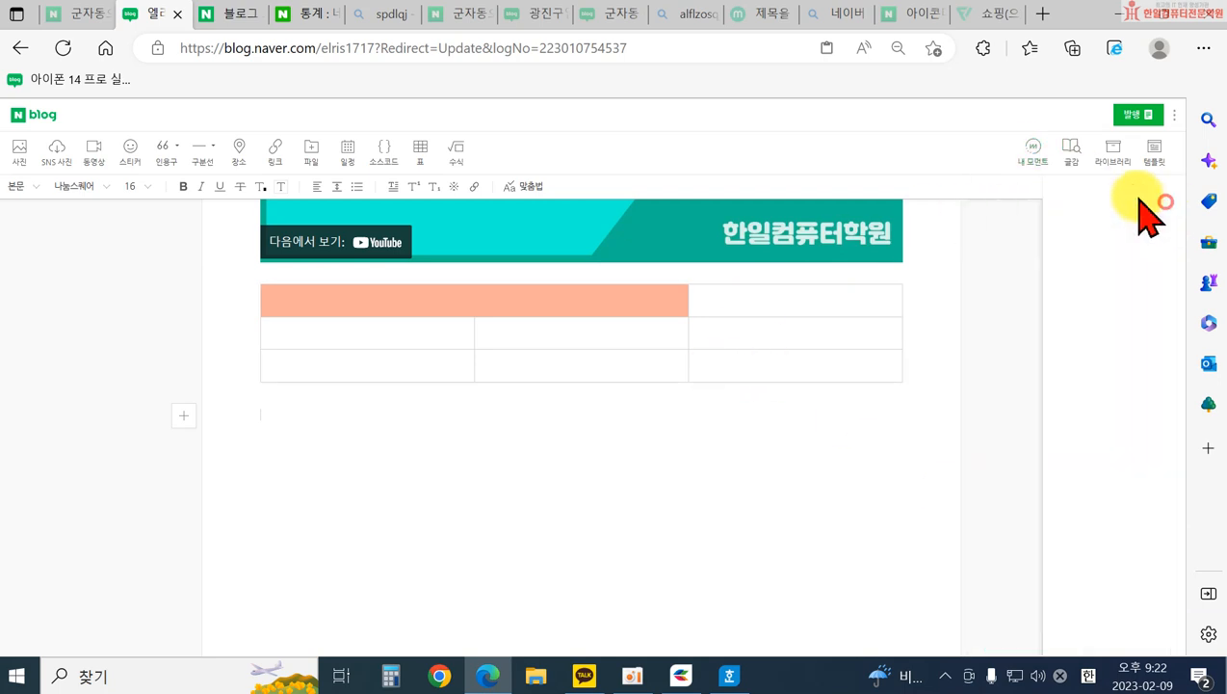
- Search the 글감 photos for 시계 and insert the OGQ photo of a woman among large clocks below the table
click(1070, 152)
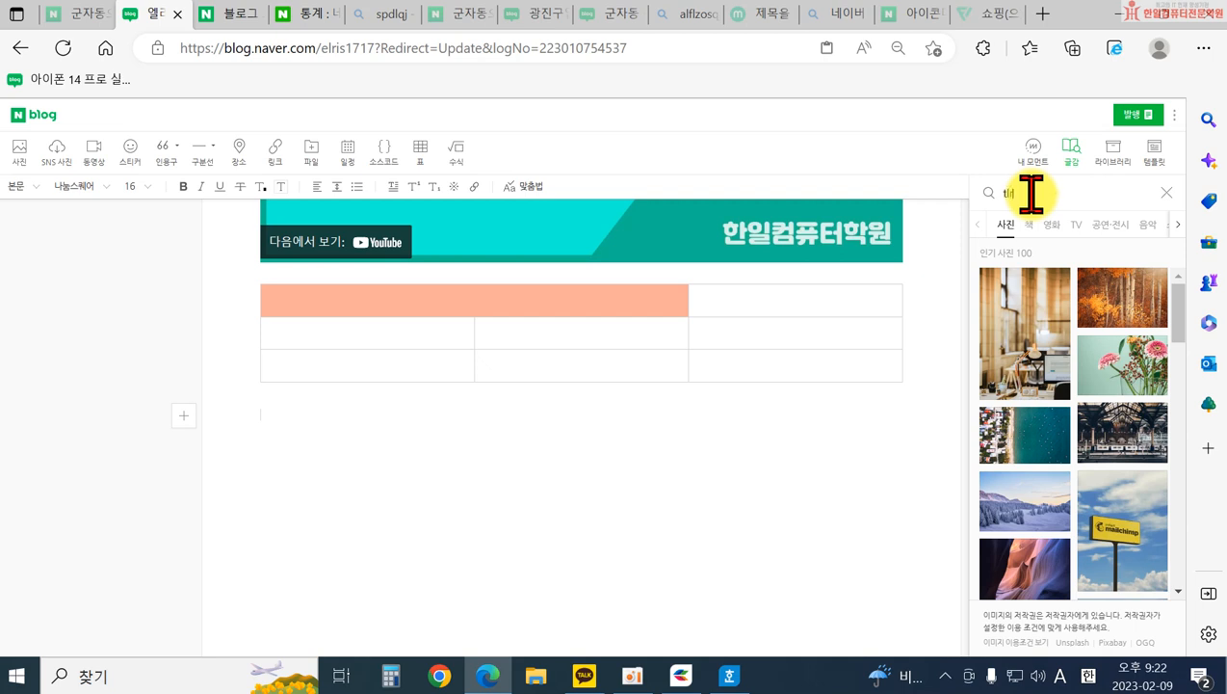
click(1032, 194)
text(시계)
key(Return)
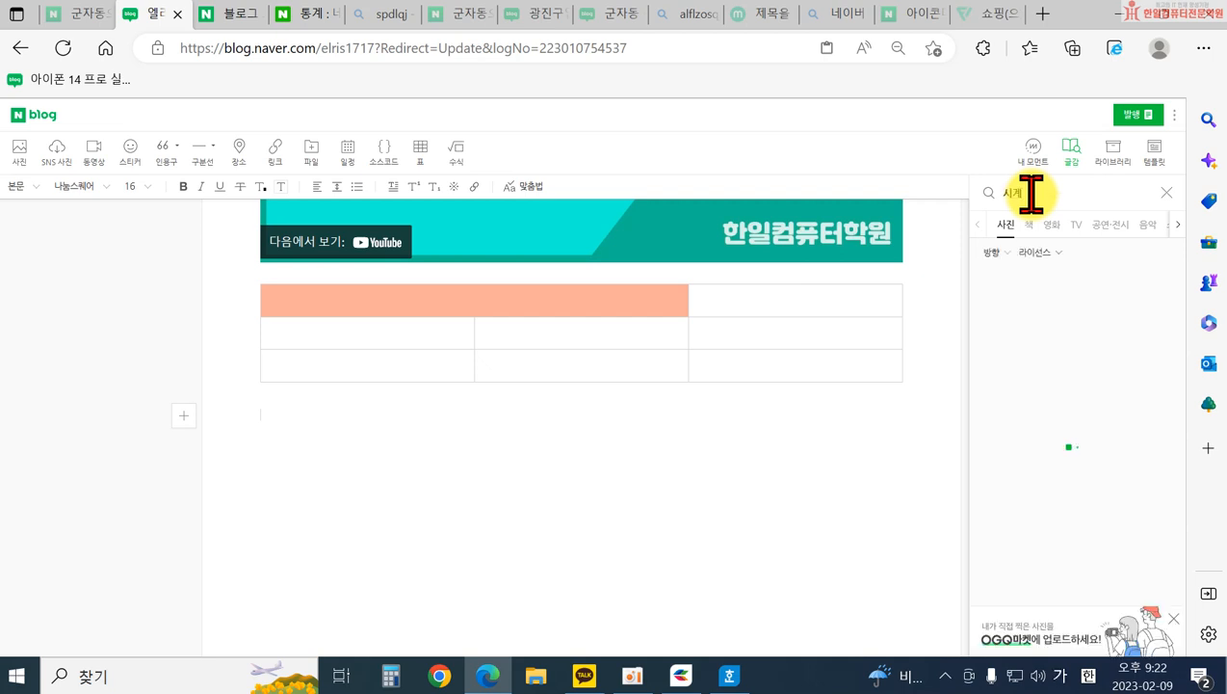
scroll(1063, 521, down, 2)
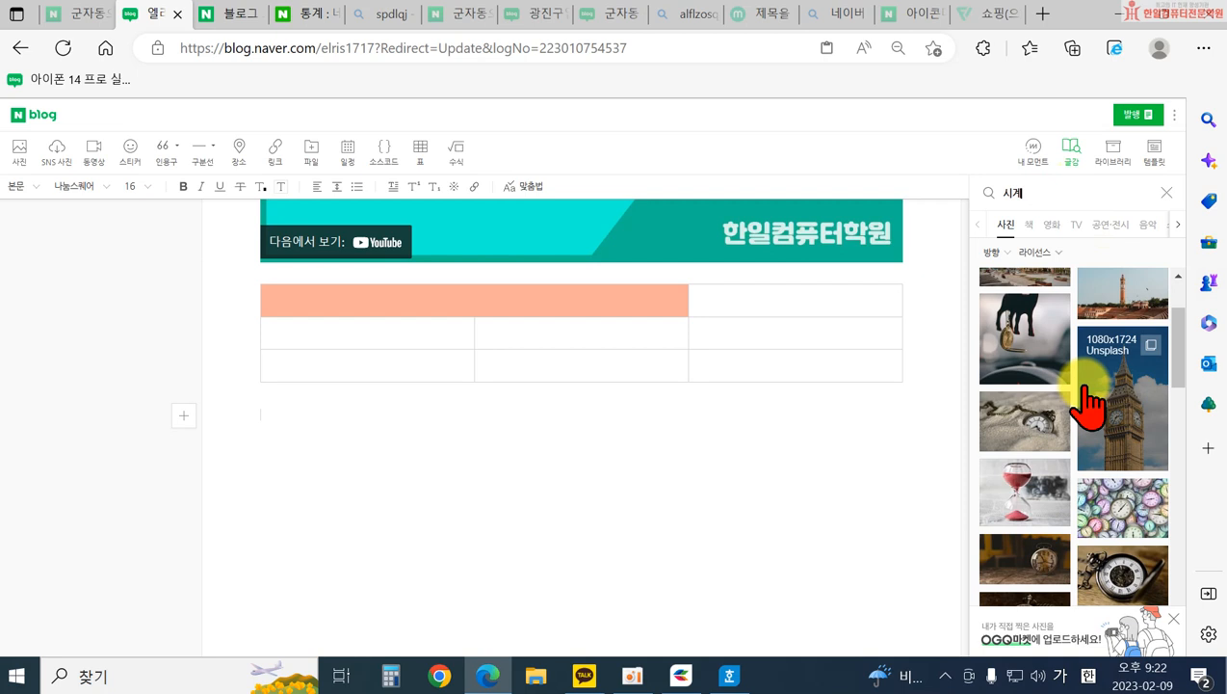
scroll(1089, 405, down, 5)
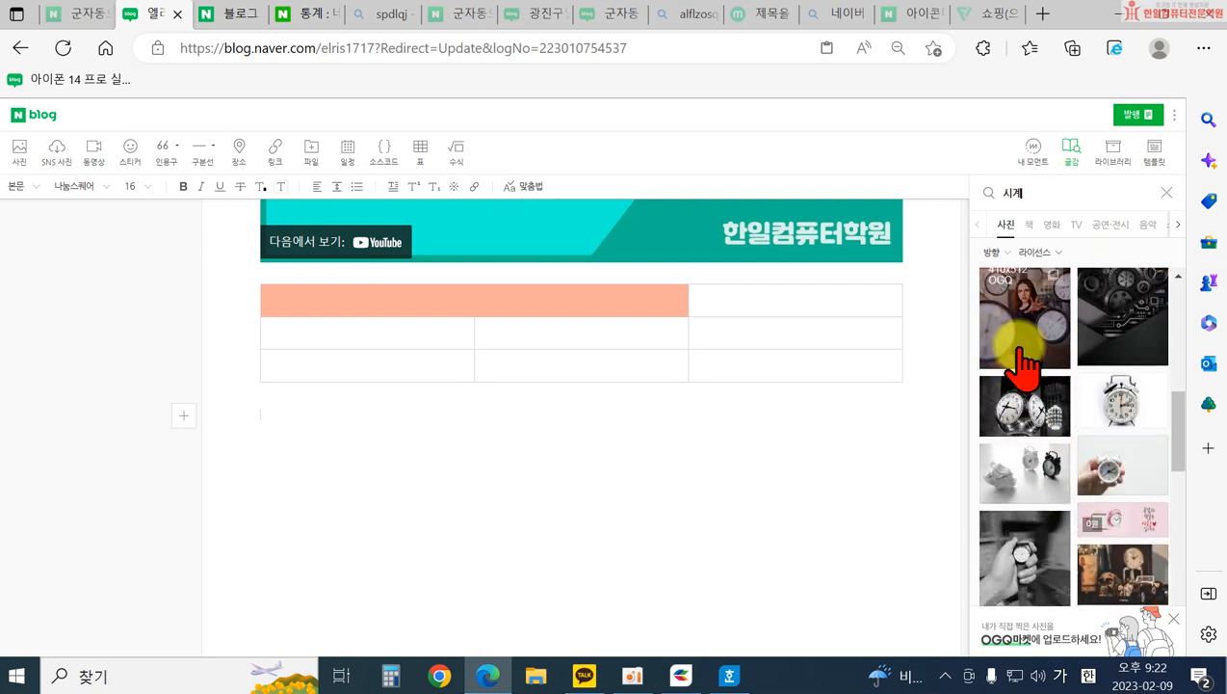
click(1029, 348)
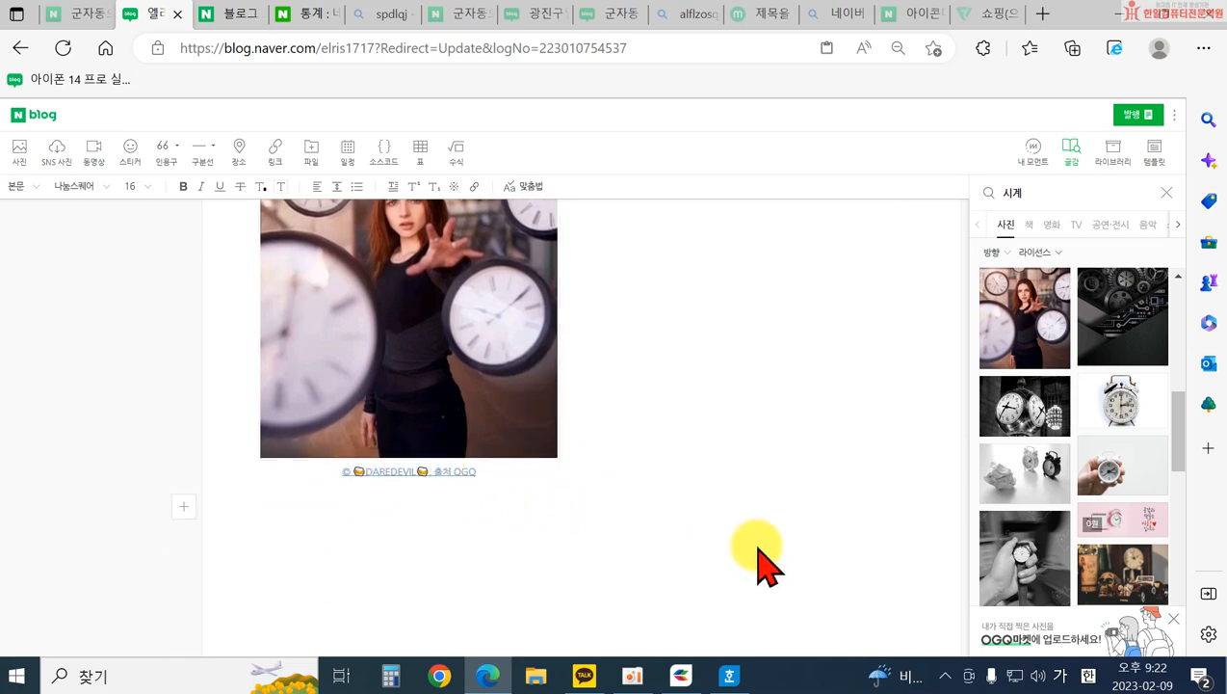
- Browse more 시계 photos in 글감 and look through the 책 and 영화 results for the same search
scroll(1002, 520, down, 2)
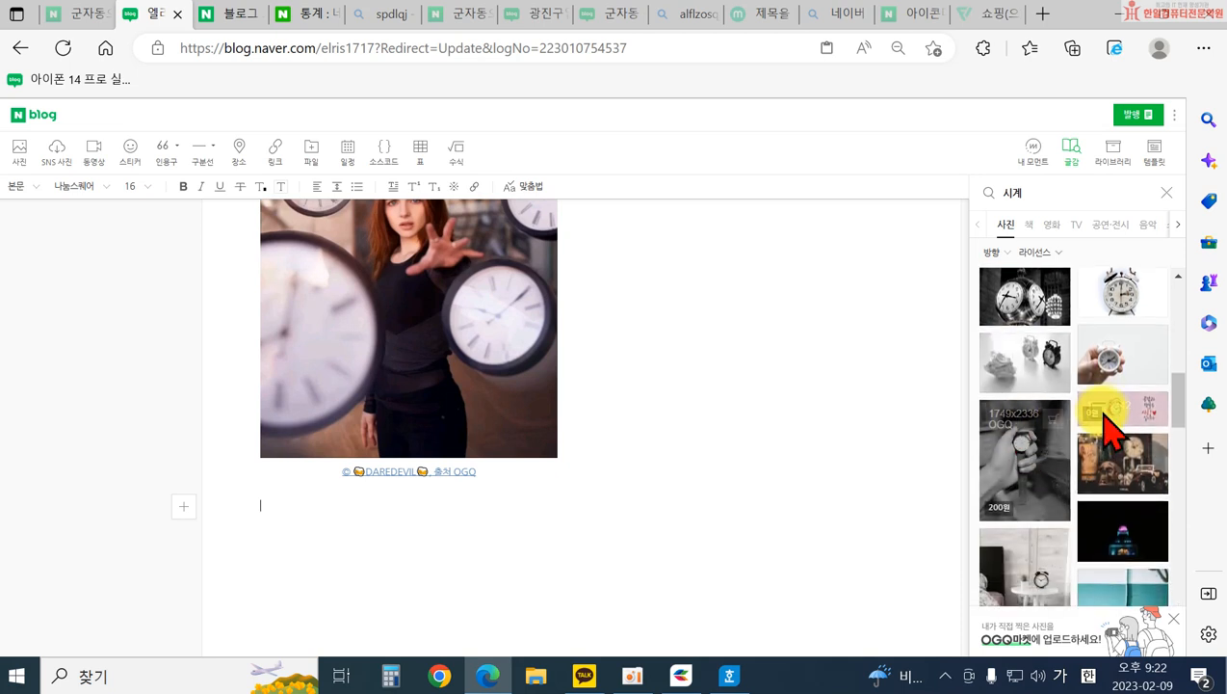
scroll(1060, 529, down, 2)
scroll(1120, 539, down, 5)
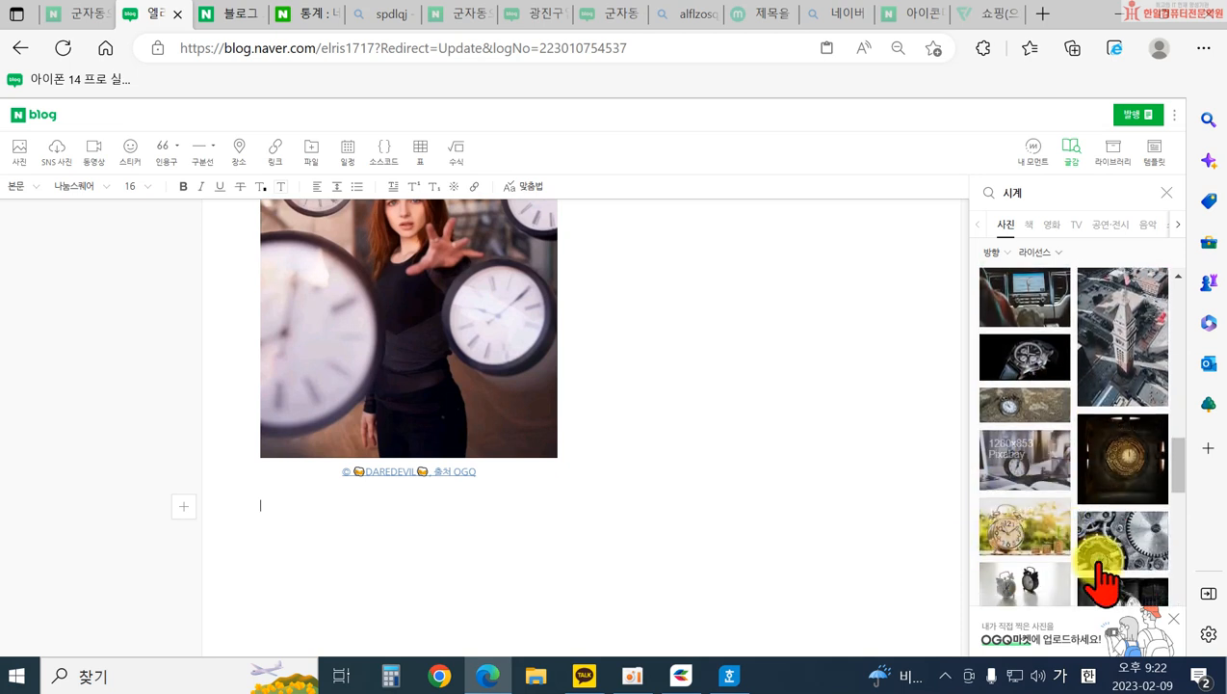
scroll(1115, 566, down, 1)
scroll(1108, 549, up, 2)
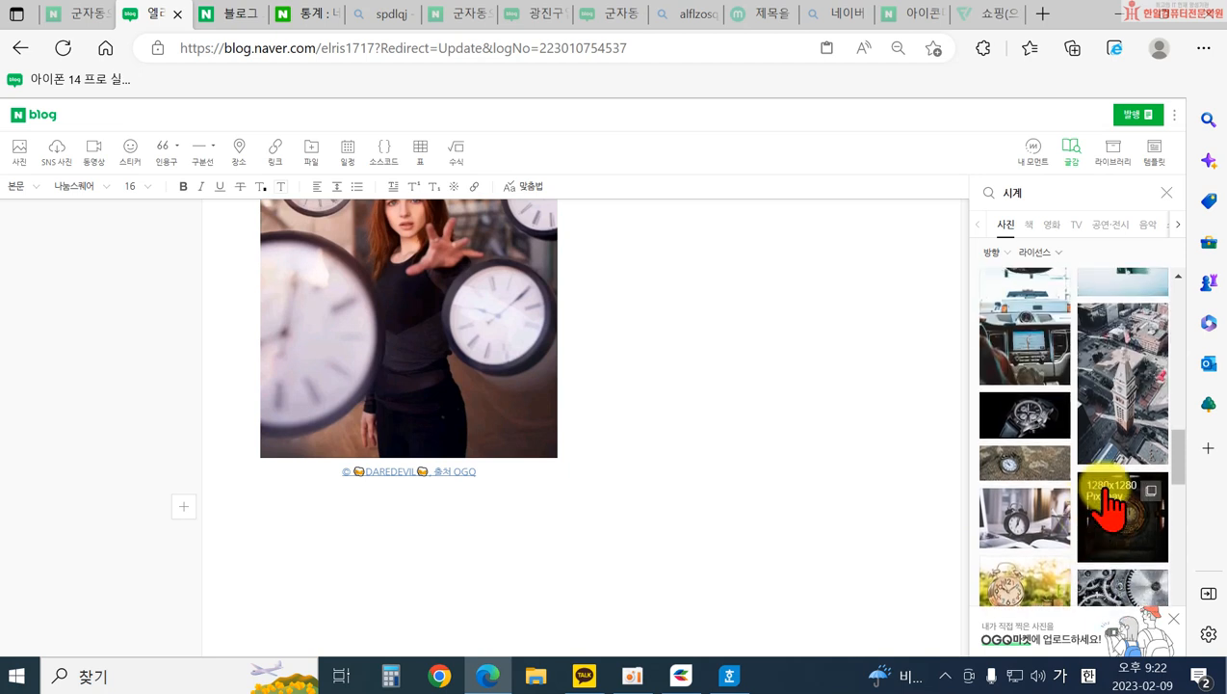
click(1030, 224)
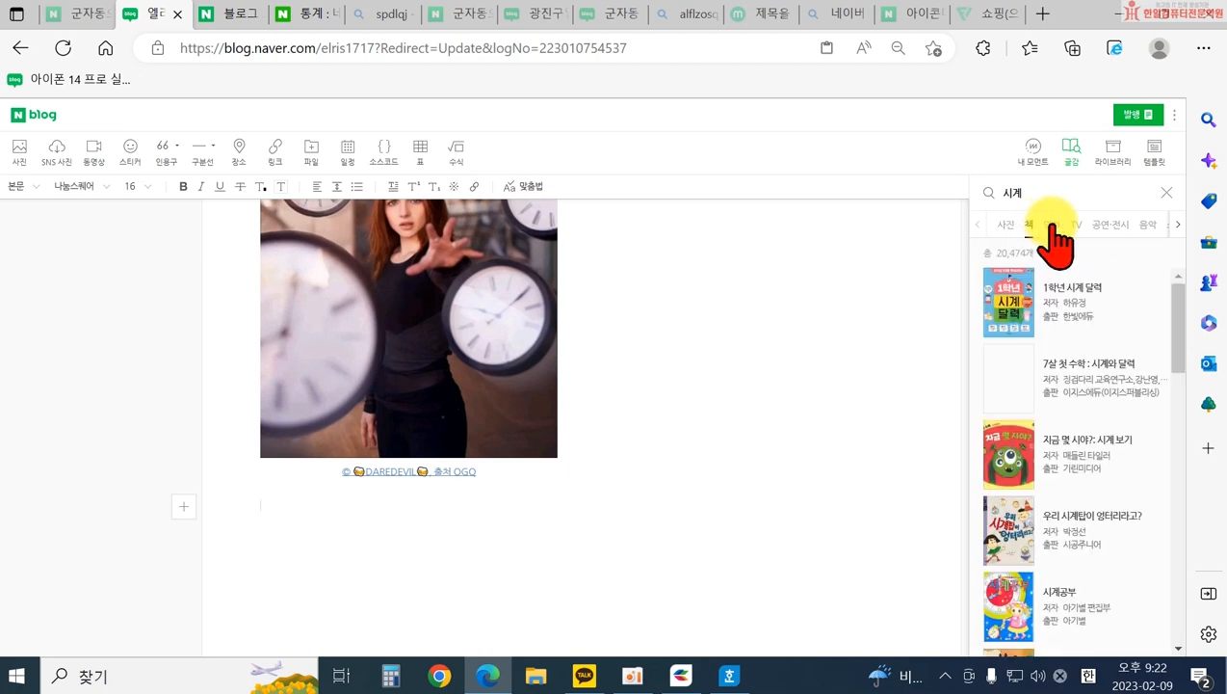
click(1052, 224)
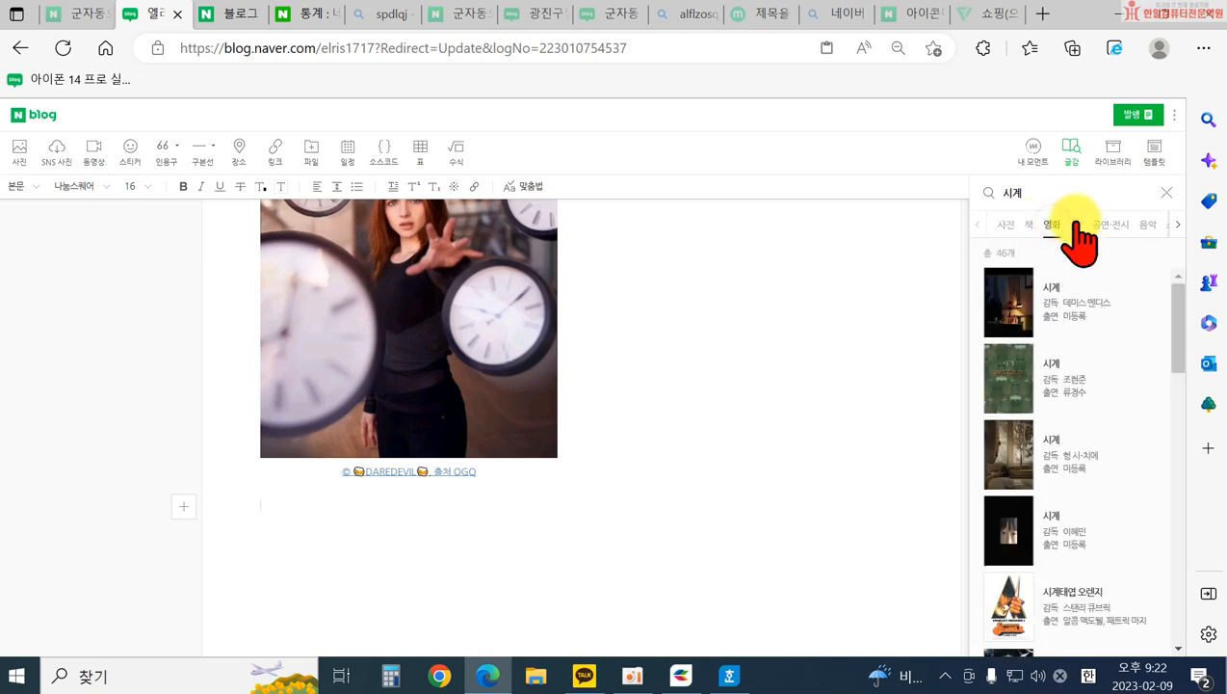
- Try a 책 card for 1학년 시계 달력 below the clock photo and delete it again
click(1029, 228)
click(1046, 298)
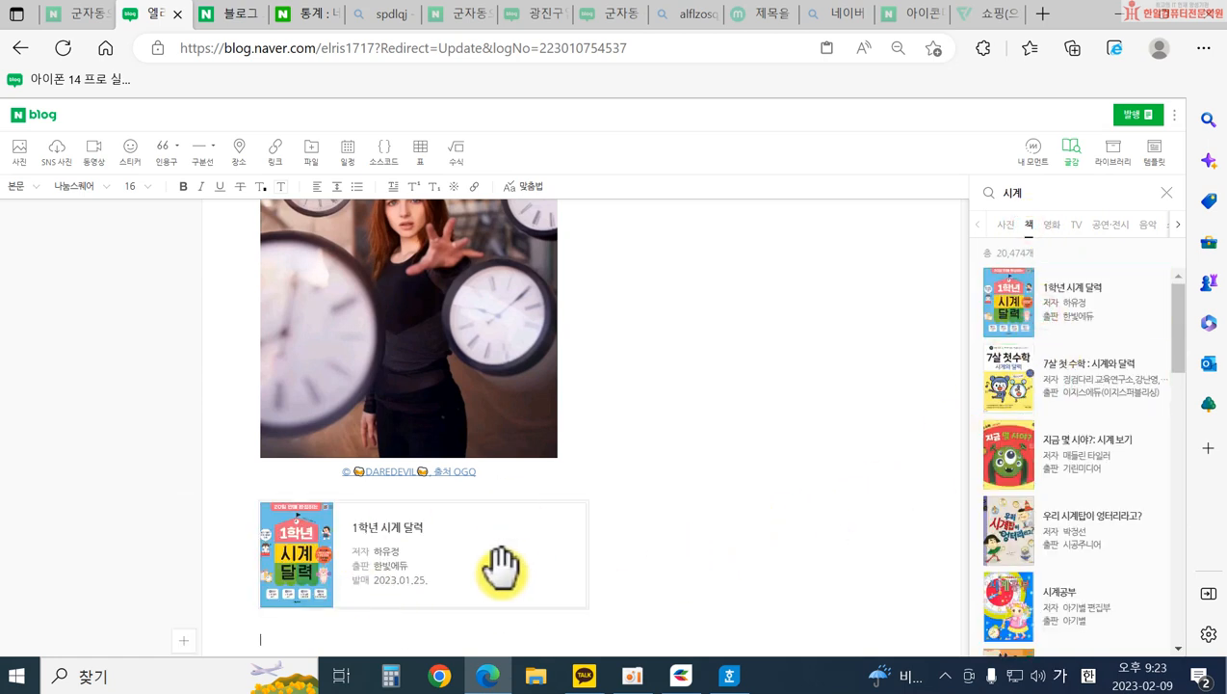
click(566, 581)
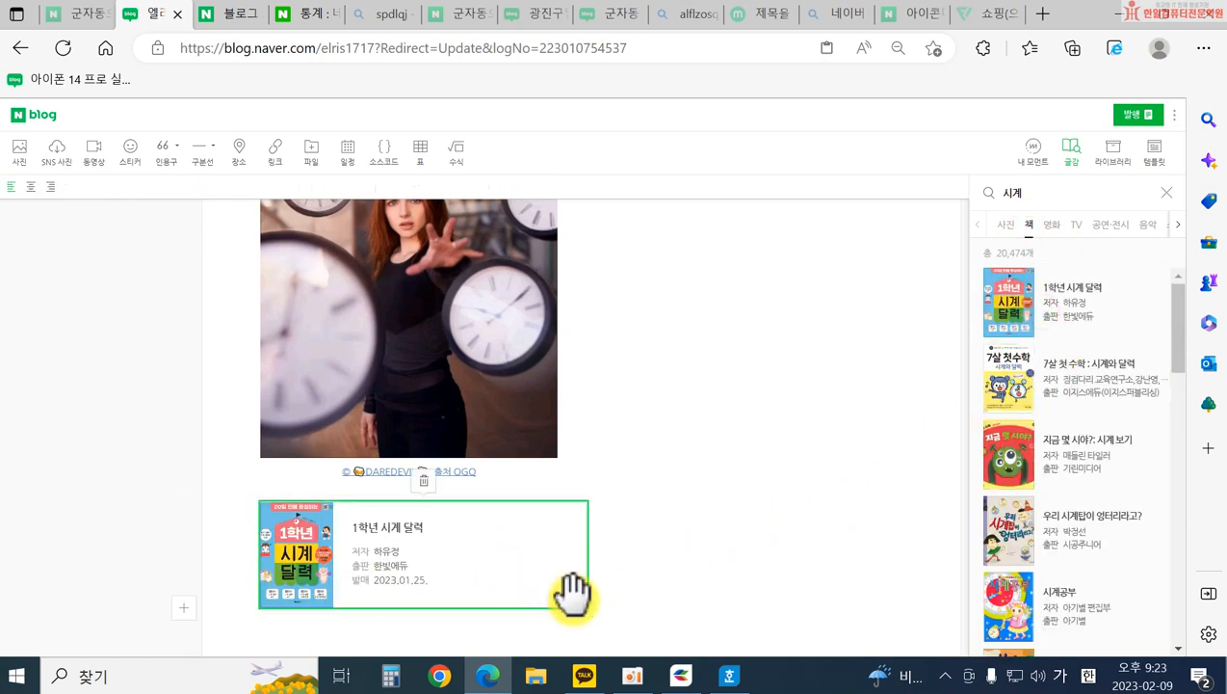
key(Delete)
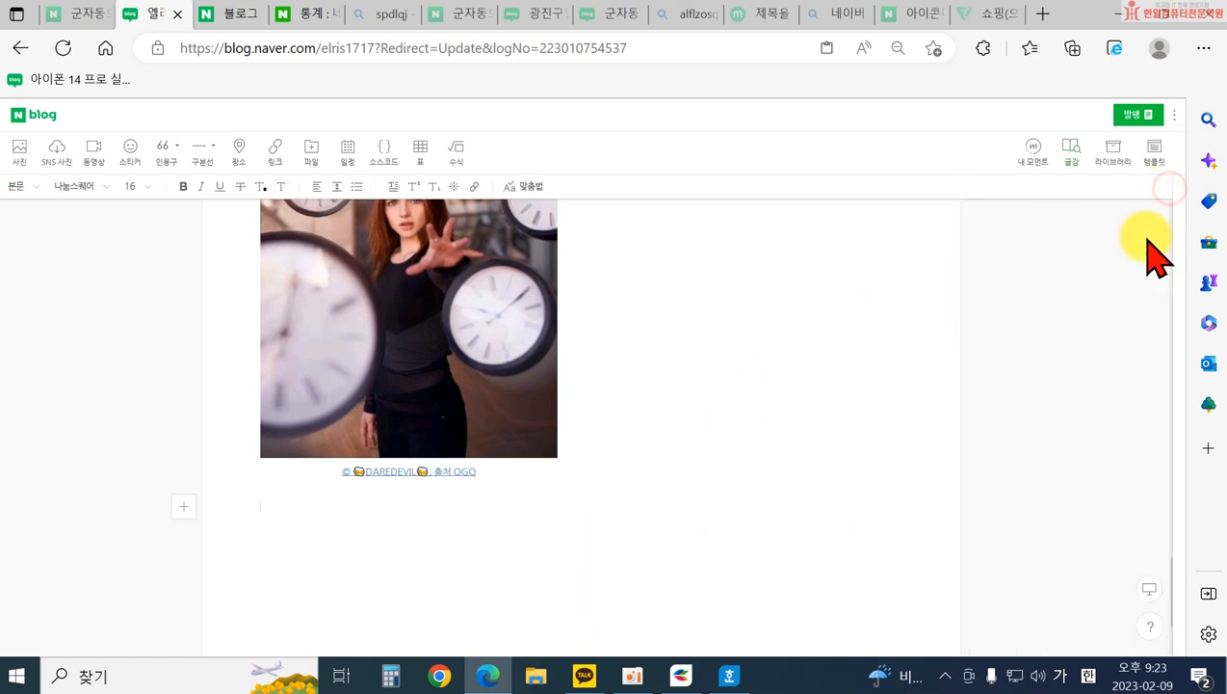
- Search the 쇼핑 글감 for 포도비누, try the 테스트용 천연 수제 포도비누 돌잔치 답례품 card in the post and delete it again
click(1067, 147)
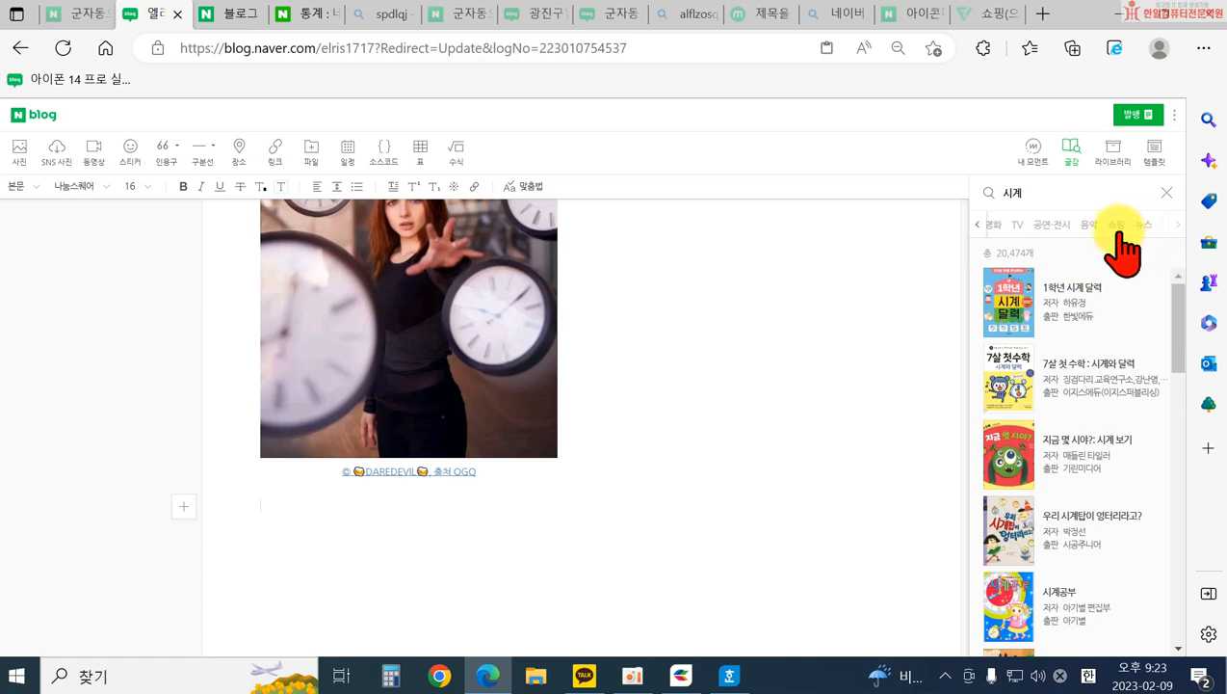
click(1115, 231)
double_click(1036, 193)
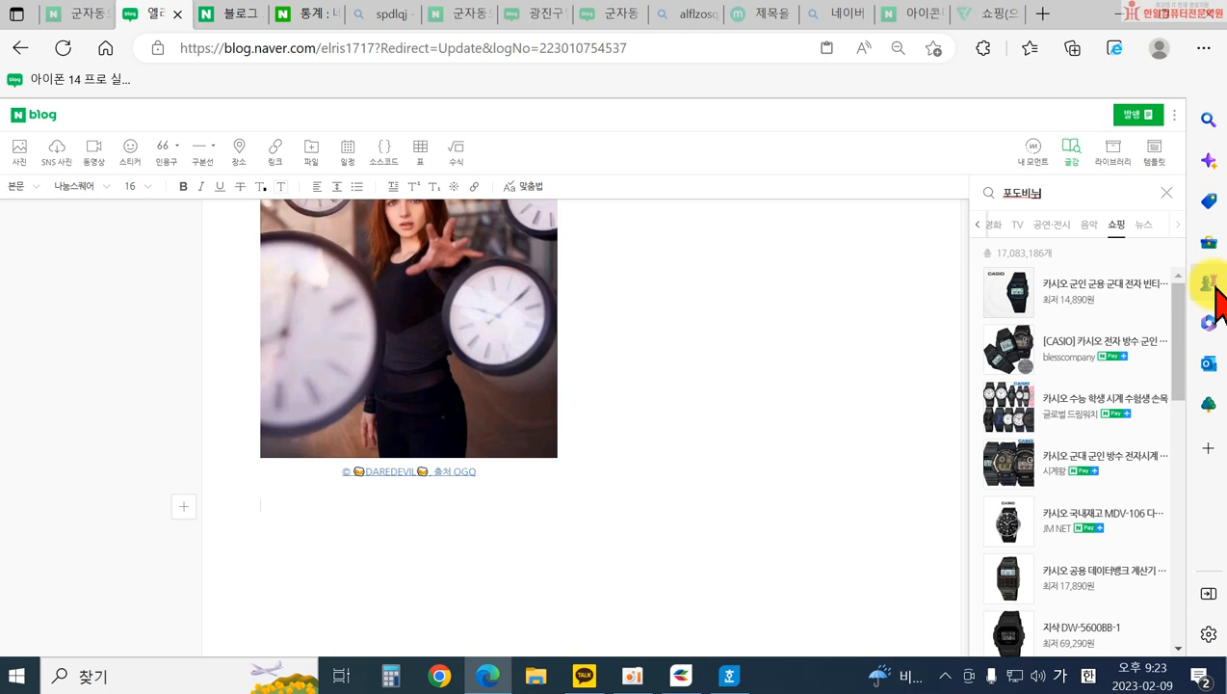
key(Return)
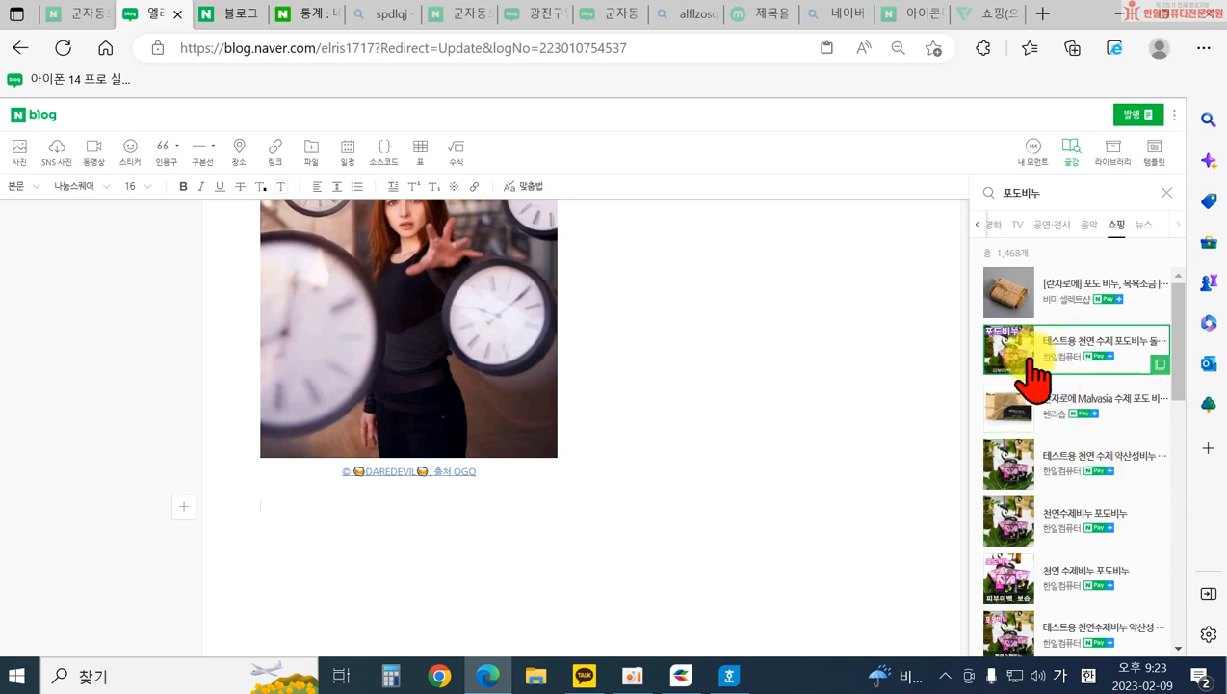
click(1027, 361)
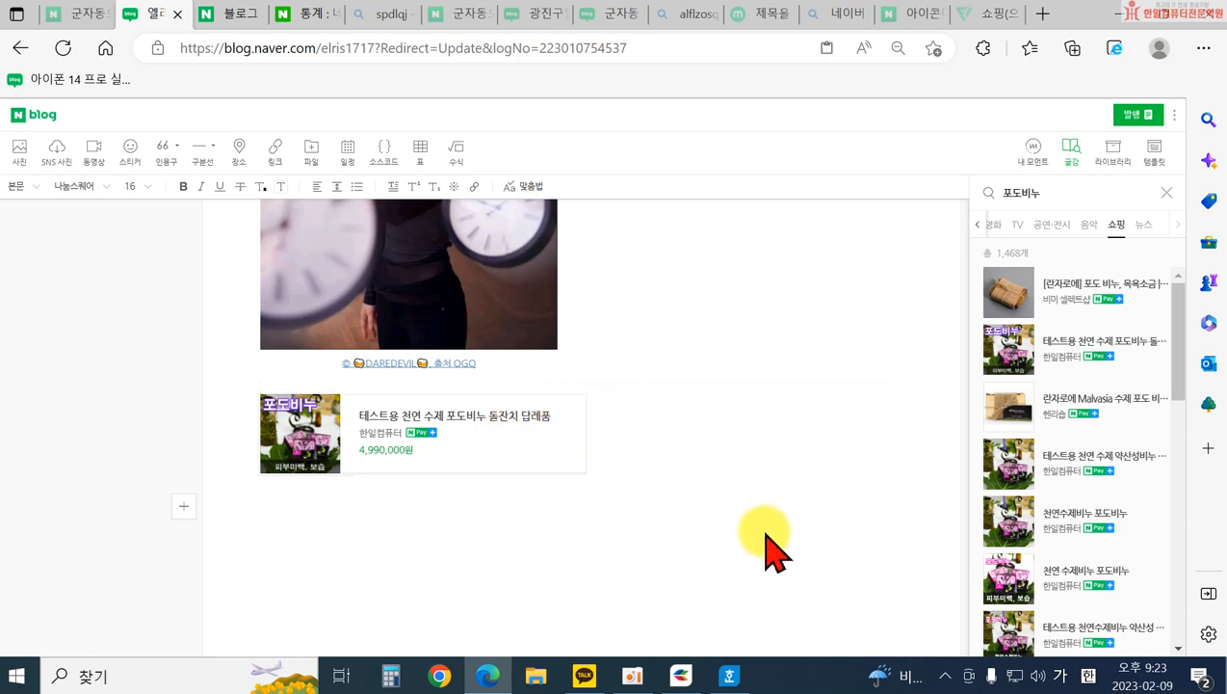
click(556, 432)
key(Delete)
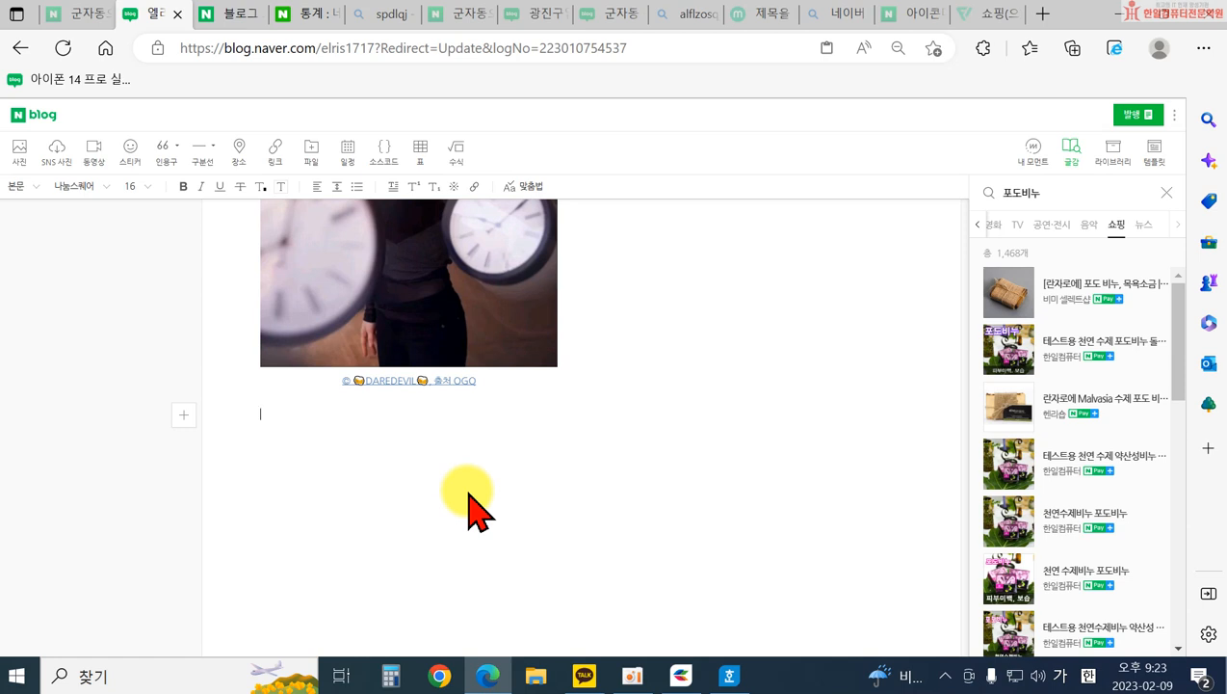
- Search the 쇼핑 글감 for 푸드쟁이 and insert the 고당도 한라봉 레드향 천혜향 가정용 선물세트 3kg product card below the clock photo
double_click(1038, 194)
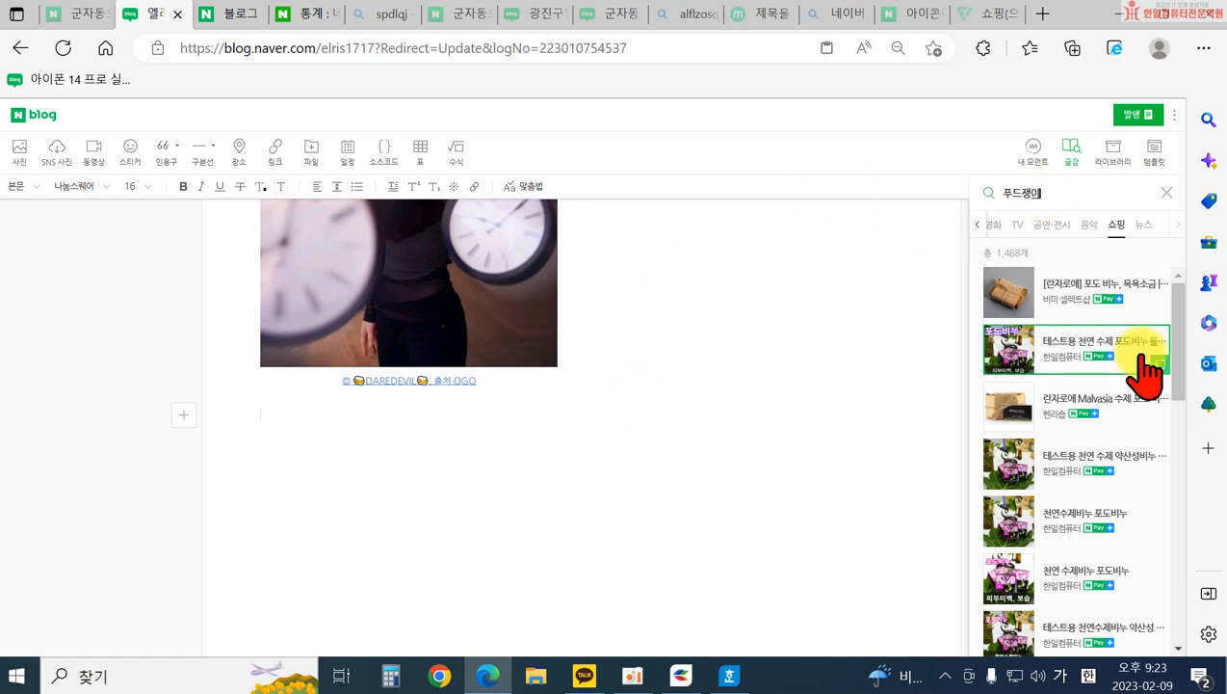
key(Return)
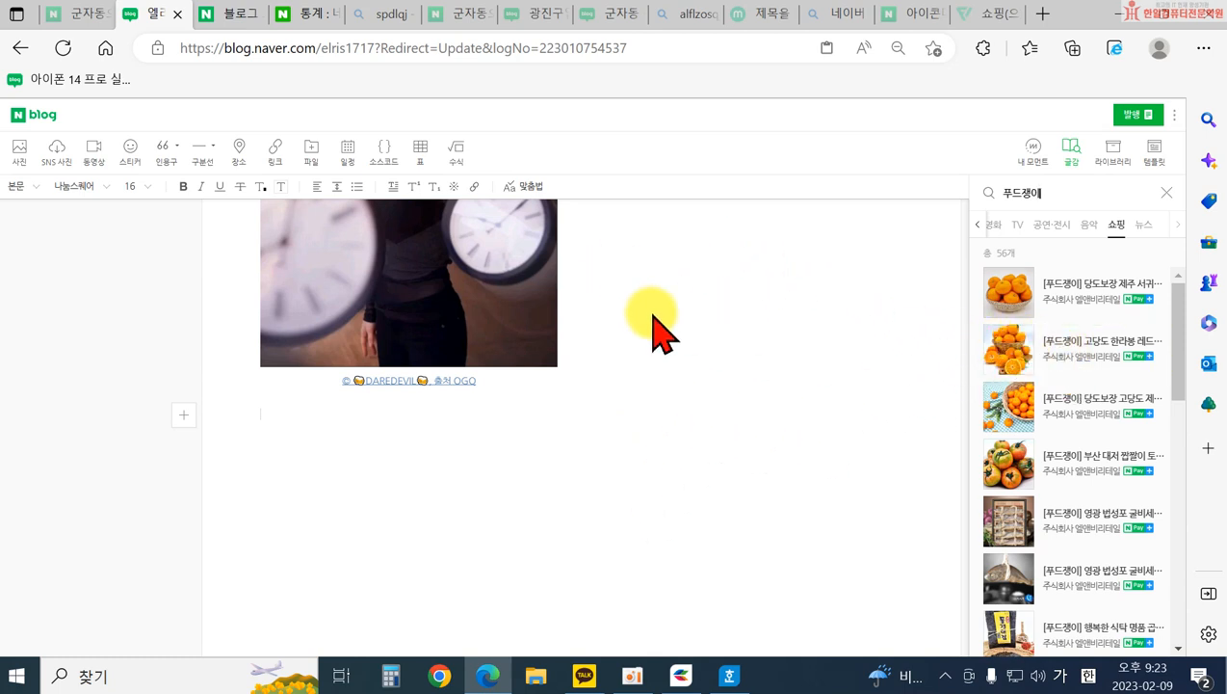
click(1064, 349)
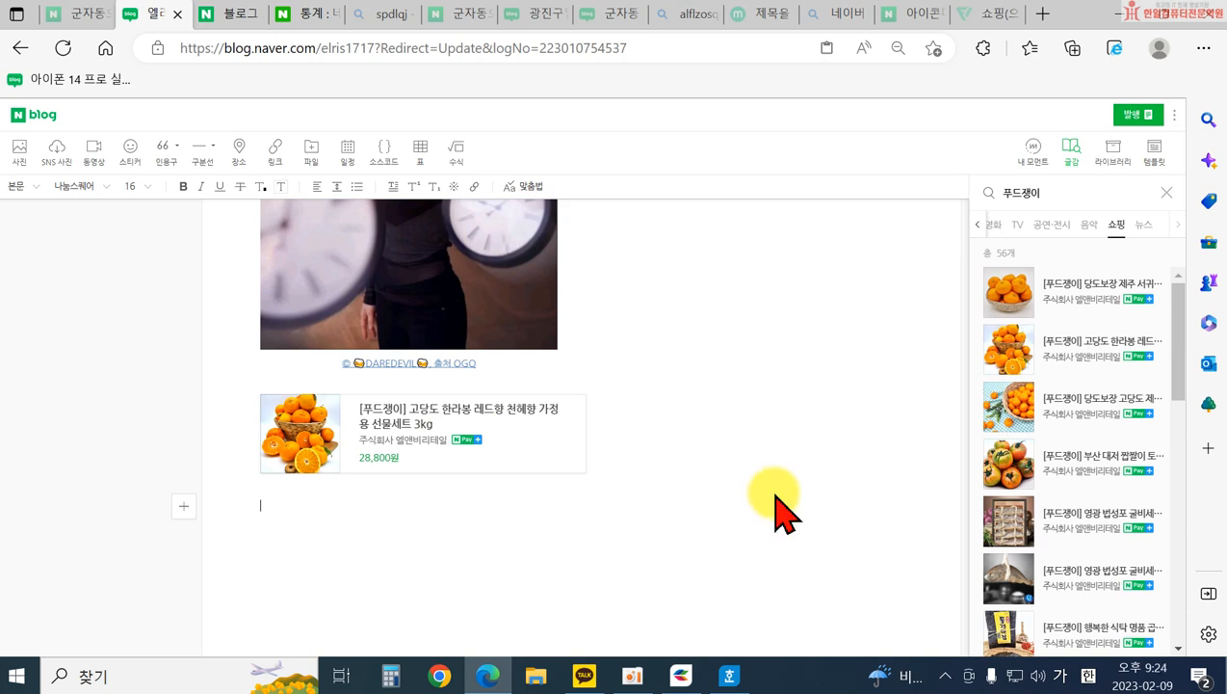
click(1171, 193)
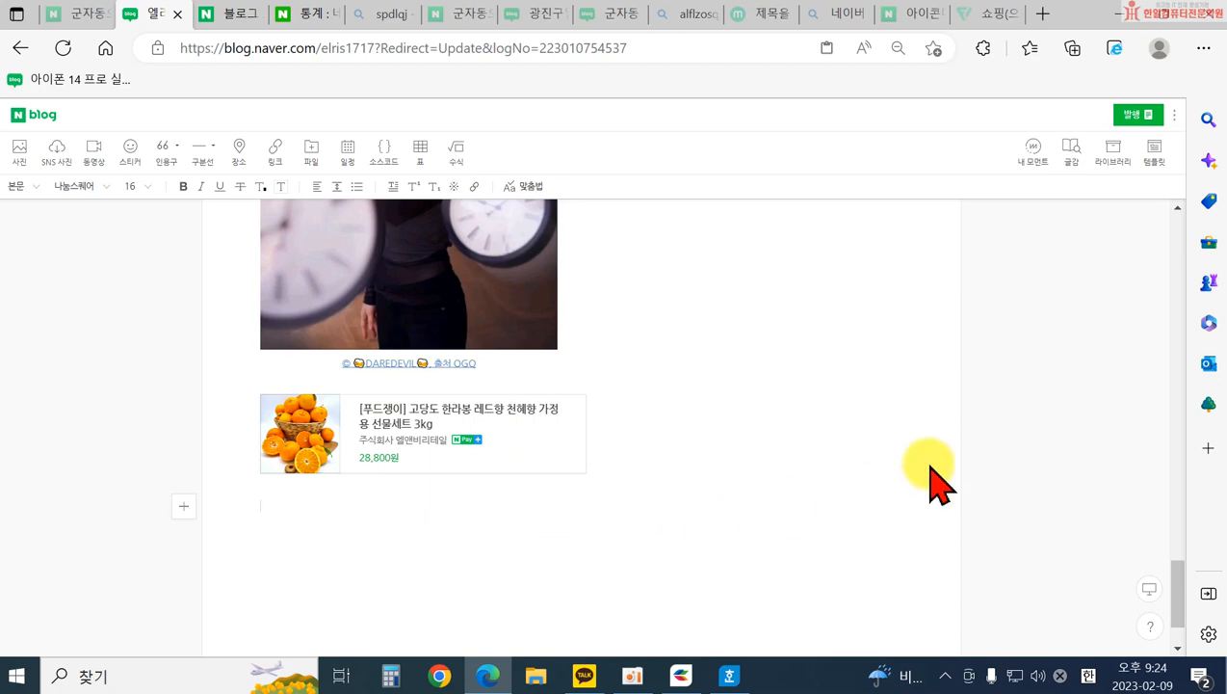
- Set the clock photo as the post's 대표 image from the 라이브러리
click(1113, 159)
scroll(318, 309, up, 5)
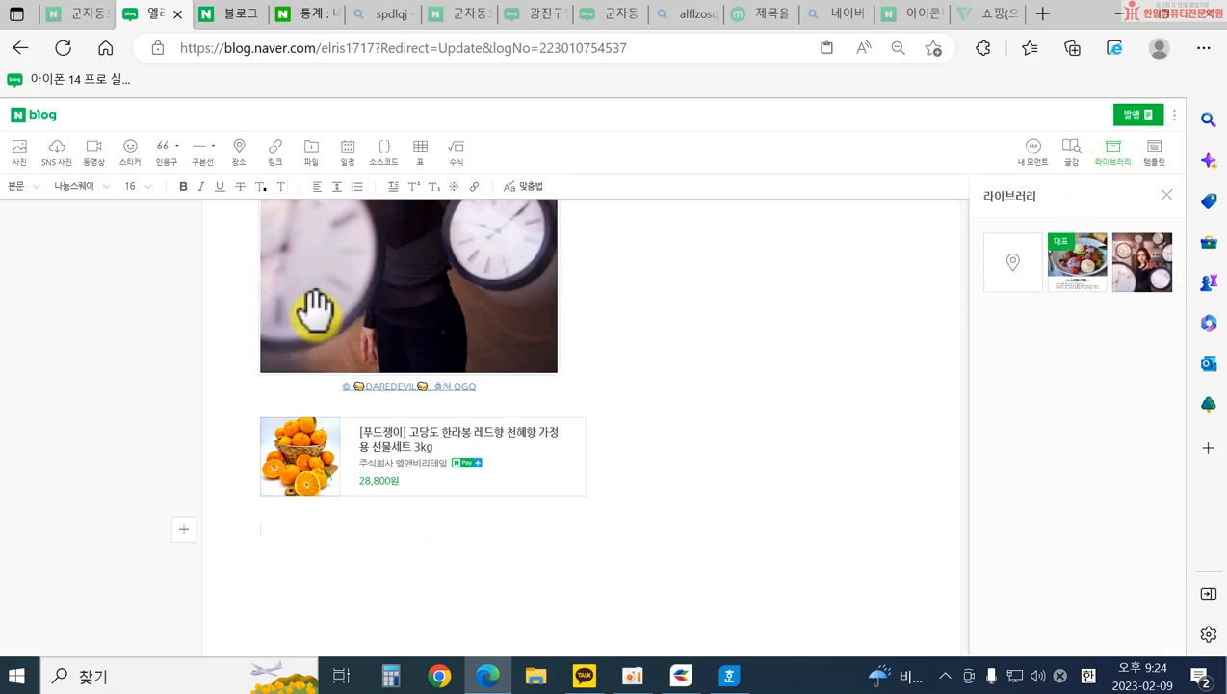
scroll(364, 332, up, 15)
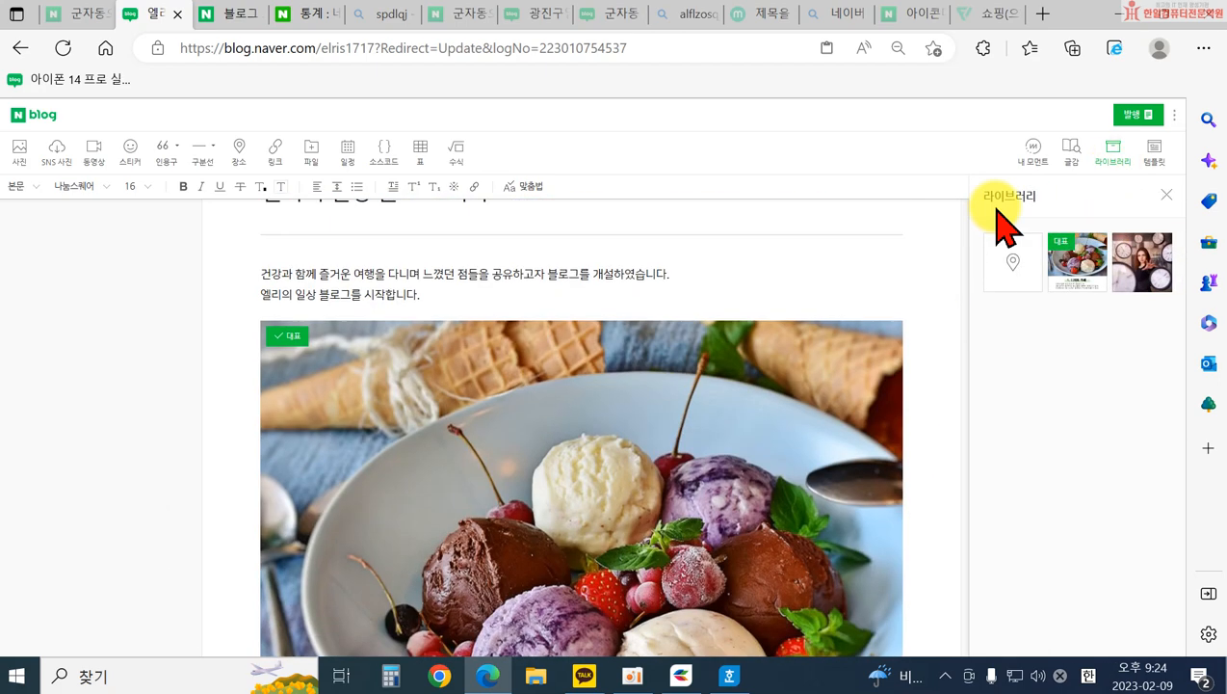
scroll(578, 424, up, 1)
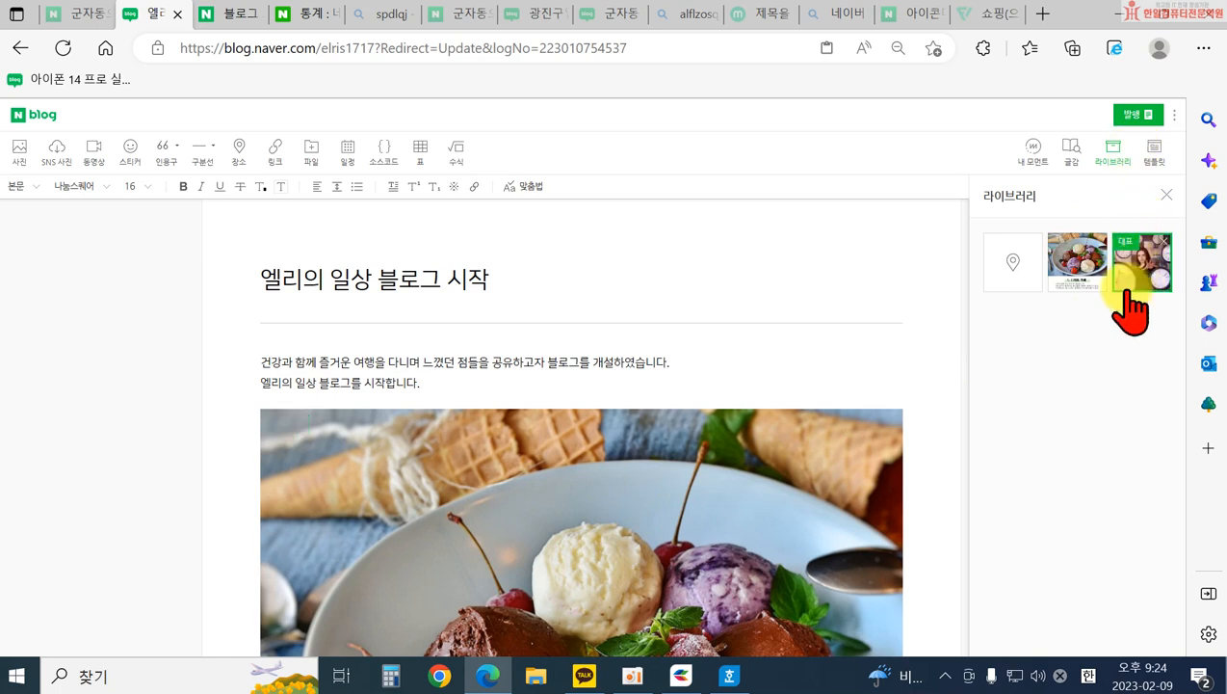
- Look through the 추천 템플릿 list and the 내 템플릿 list of the post editor and close the template list
click(1154, 152)
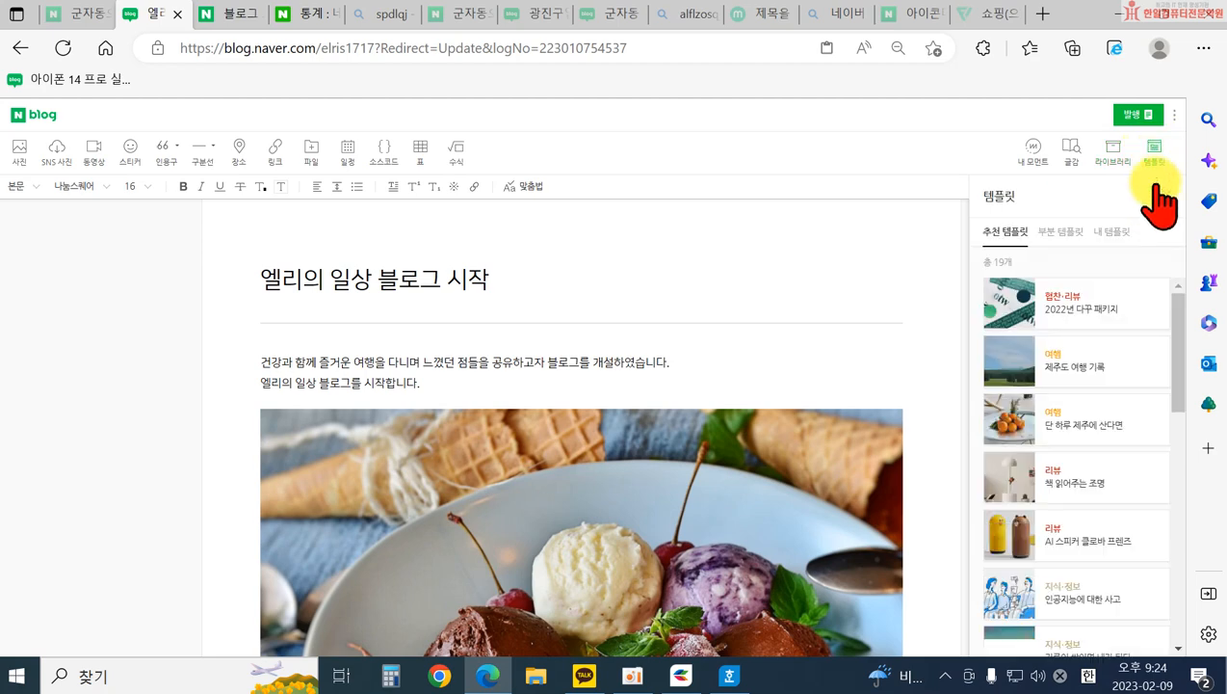
scroll(1072, 511, down, 1)
scroll(1071, 515, down, 3)
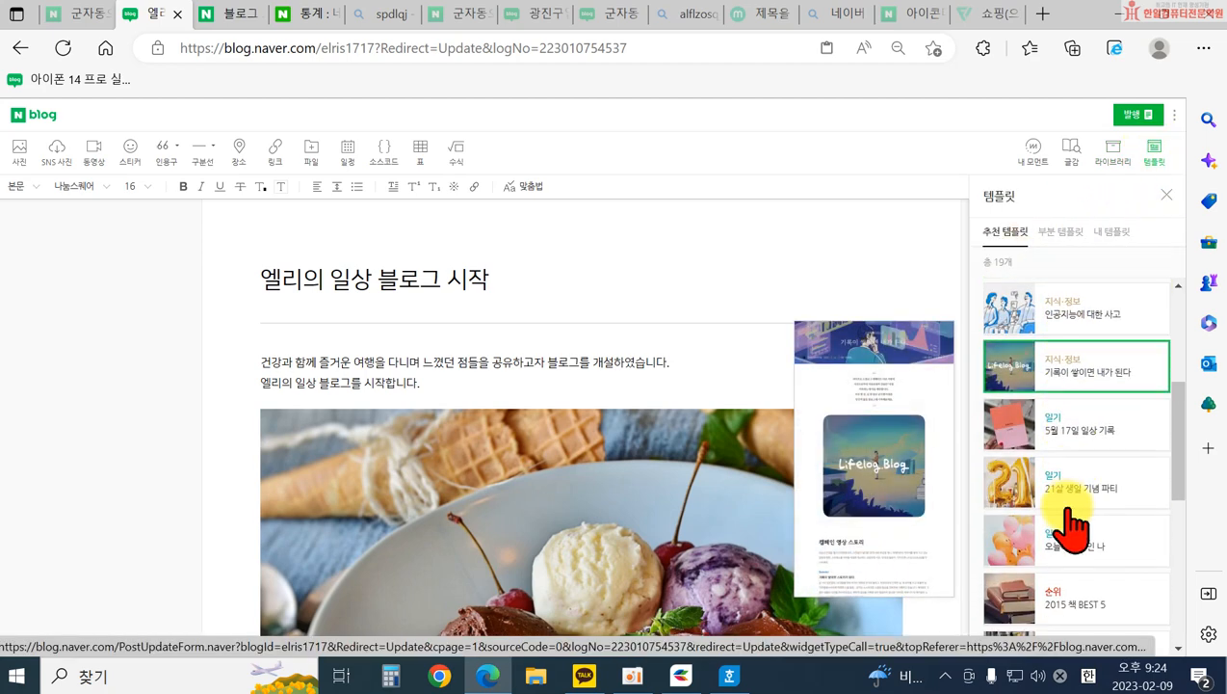
scroll(1070, 525, down, 1)
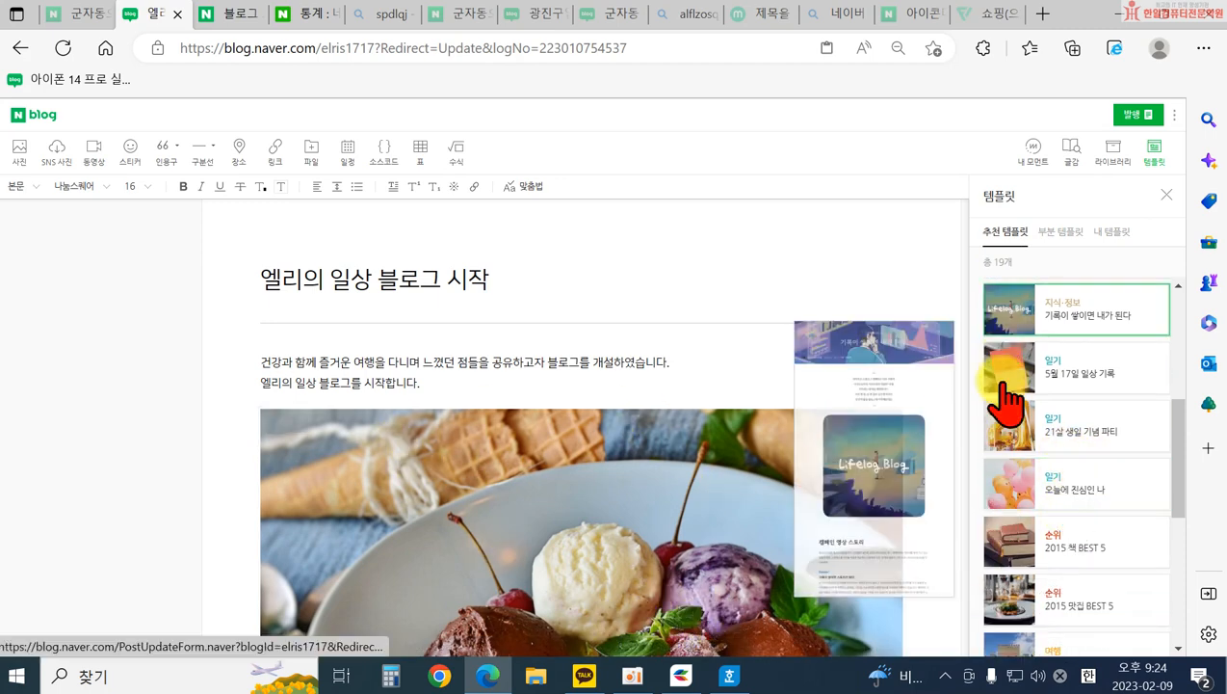
scroll(1027, 526, down, 3)
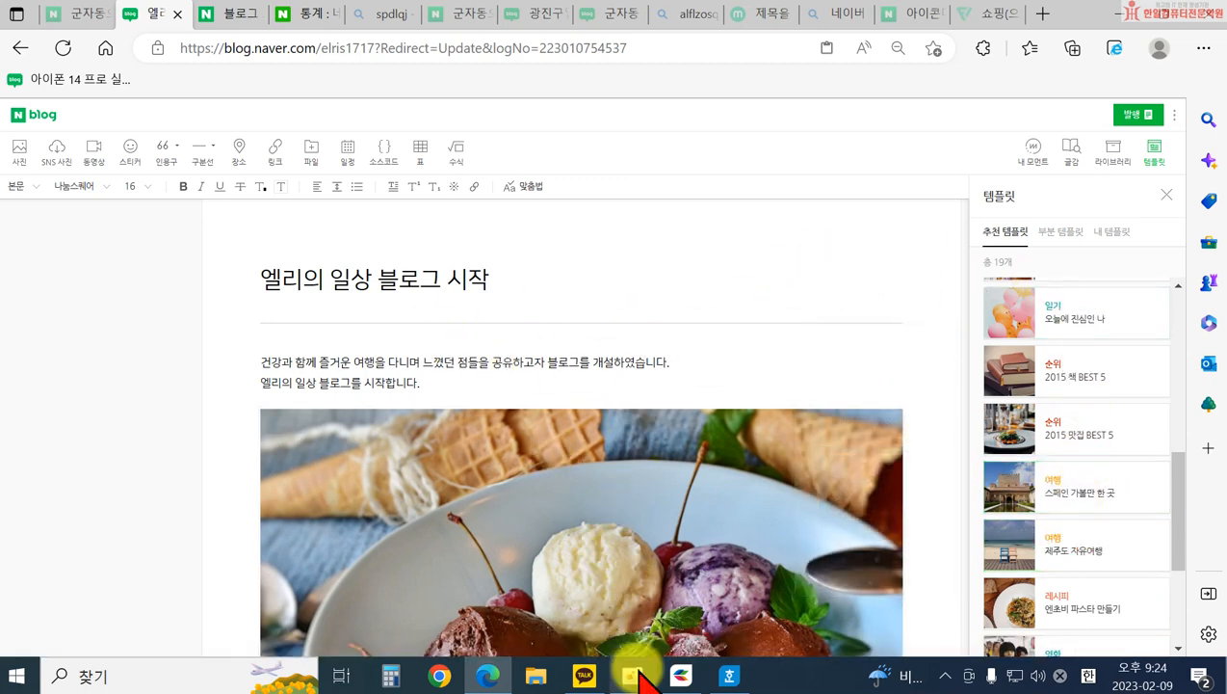
click(1111, 235)
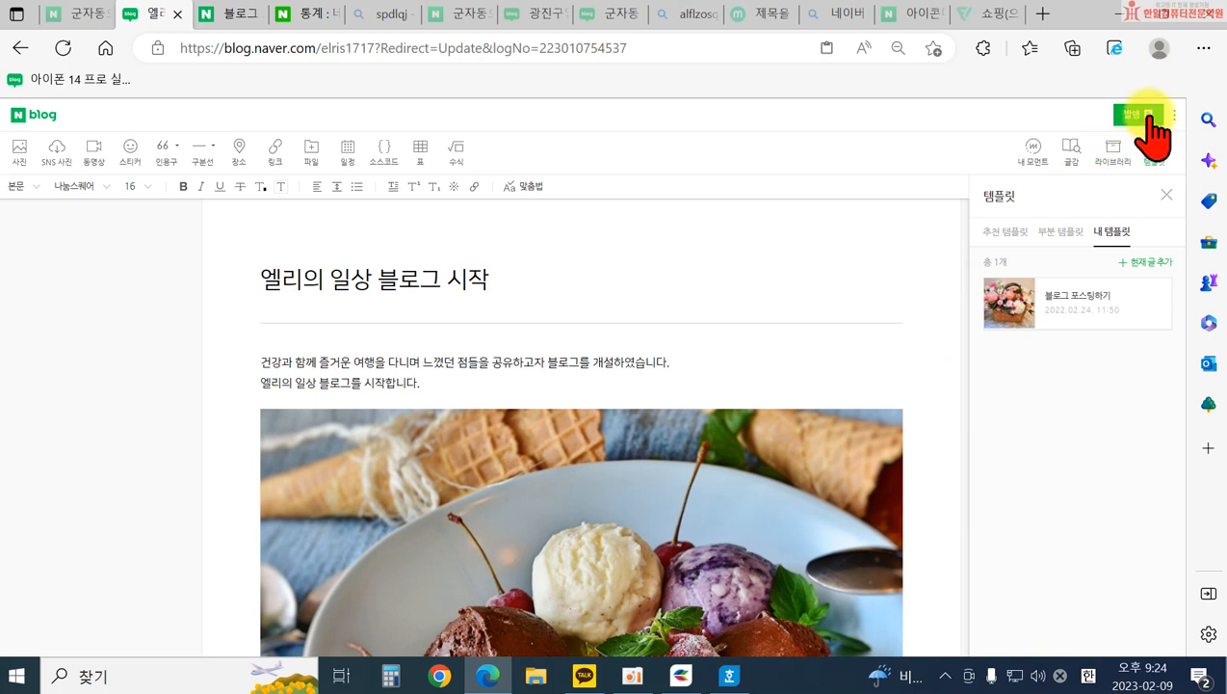
click(789, 294)
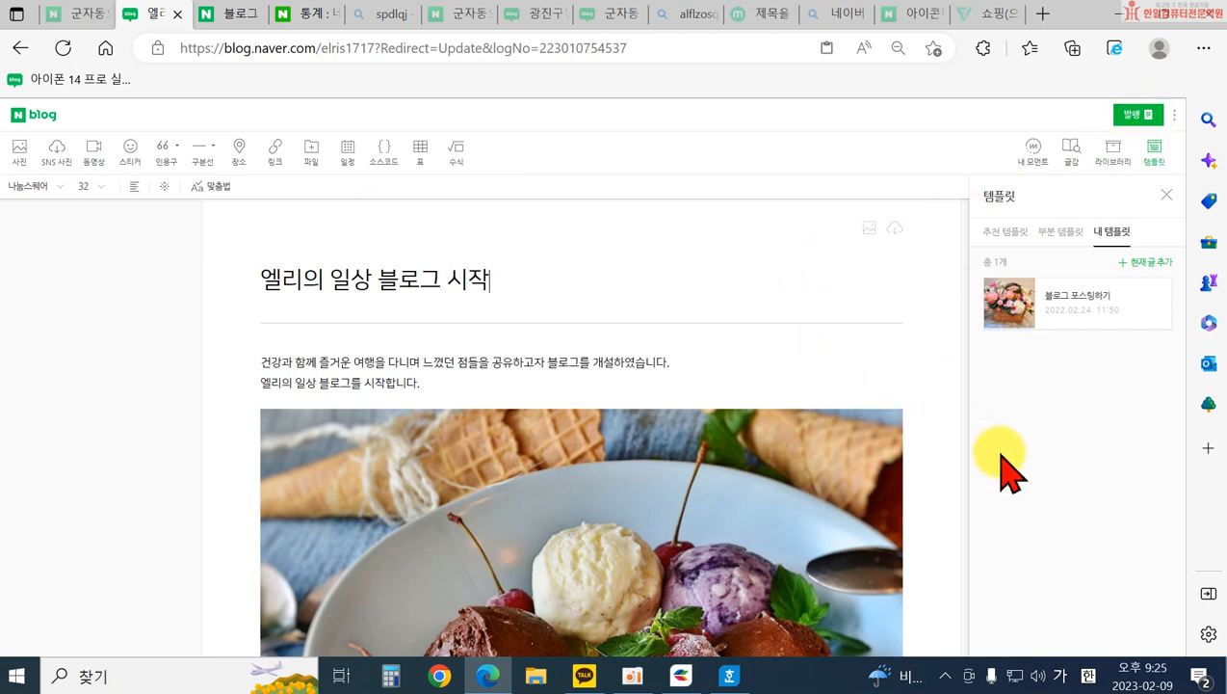
click(1165, 194)
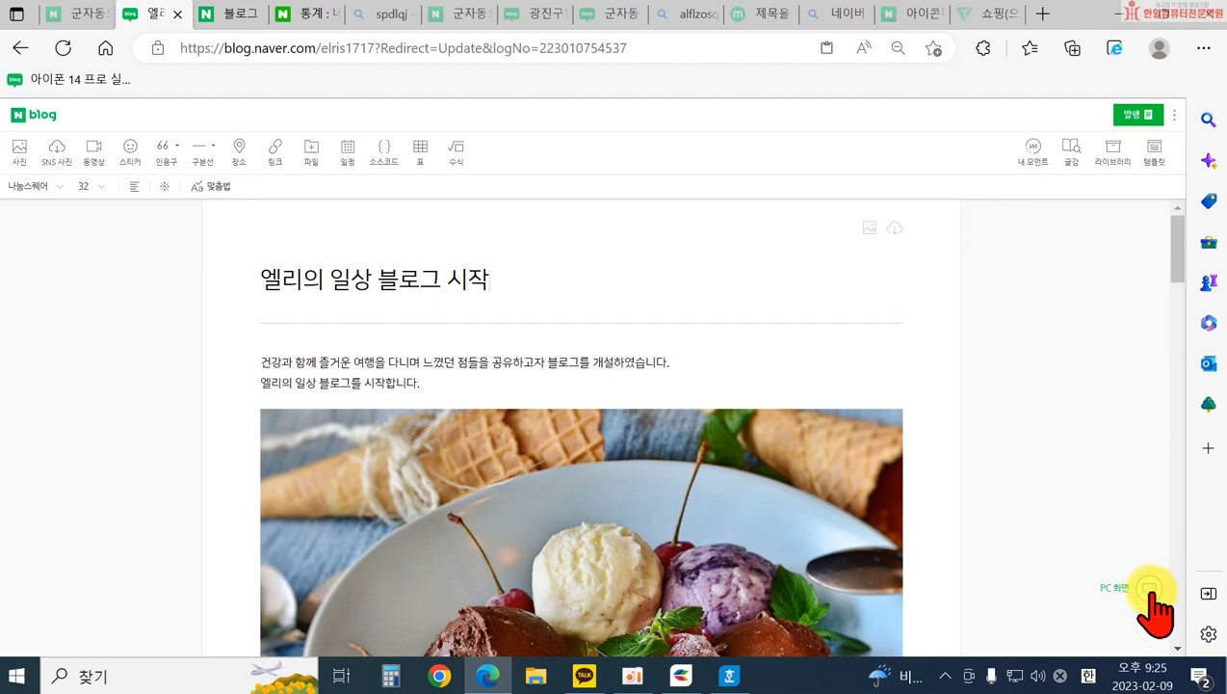
- Compare how the post is laid out in the PC, tablet and mobile screen previews, ending on the tablet view
click(1150, 589)
click(1151, 589)
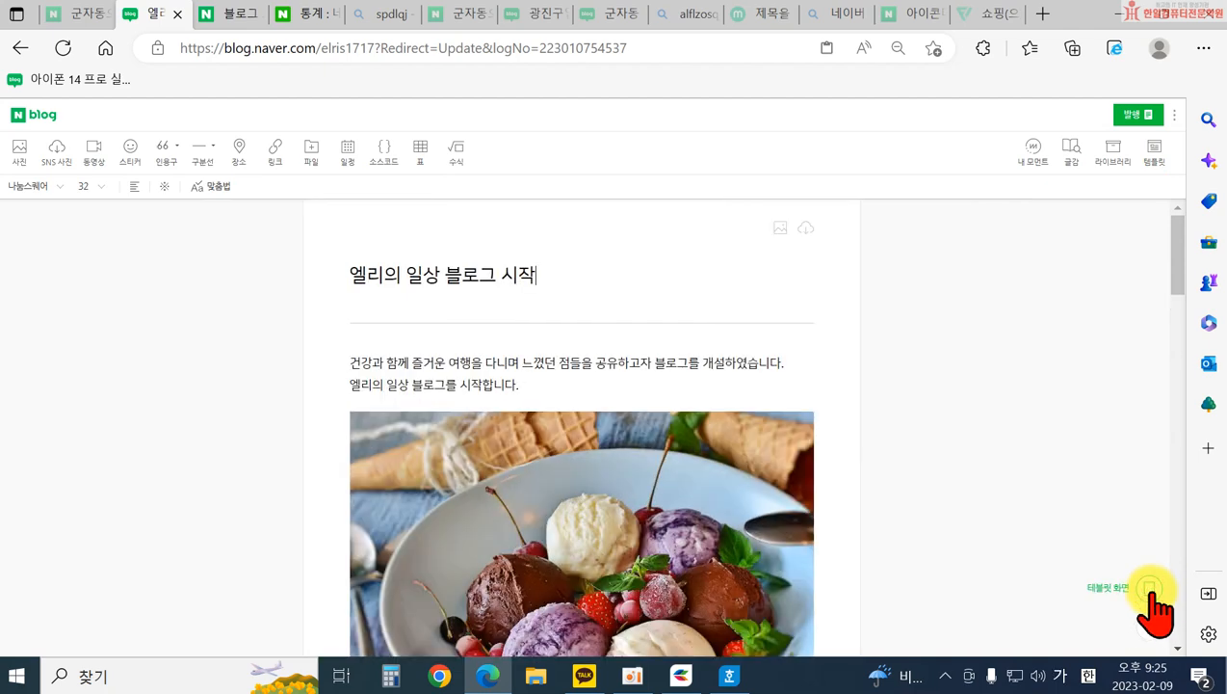
click(1152, 590)
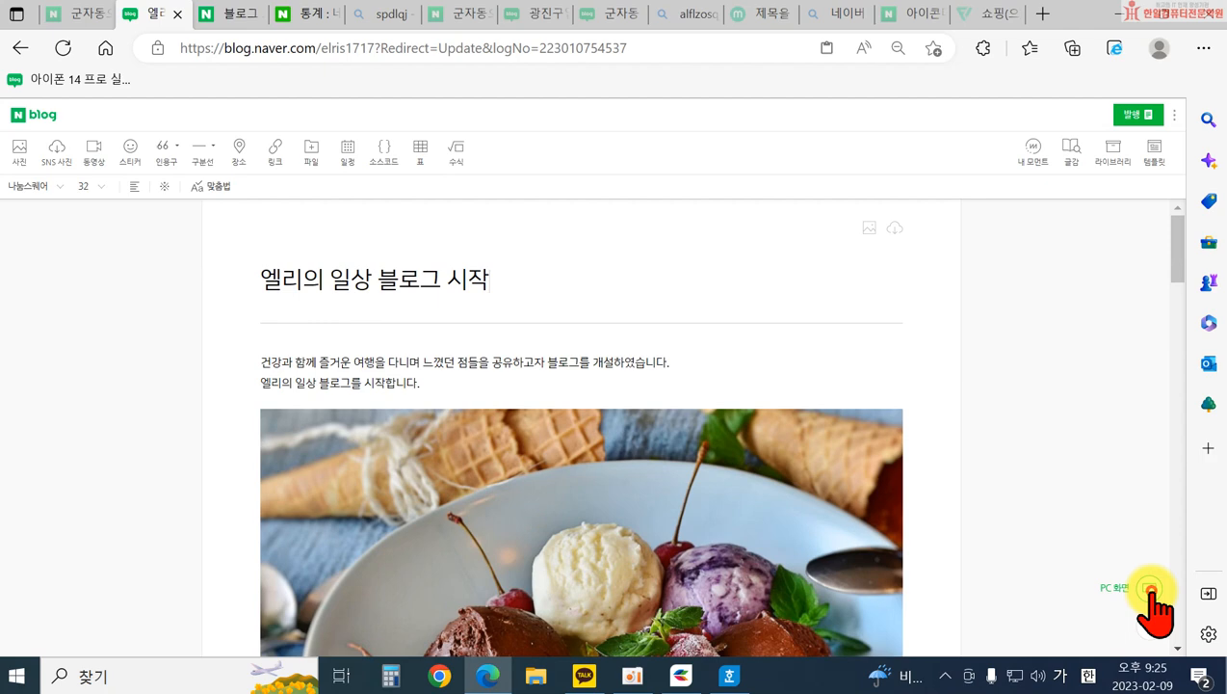
click(1151, 589)
click(1151, 589)
click(1151, 590)
click(1153, 589)
click(1151, 589)
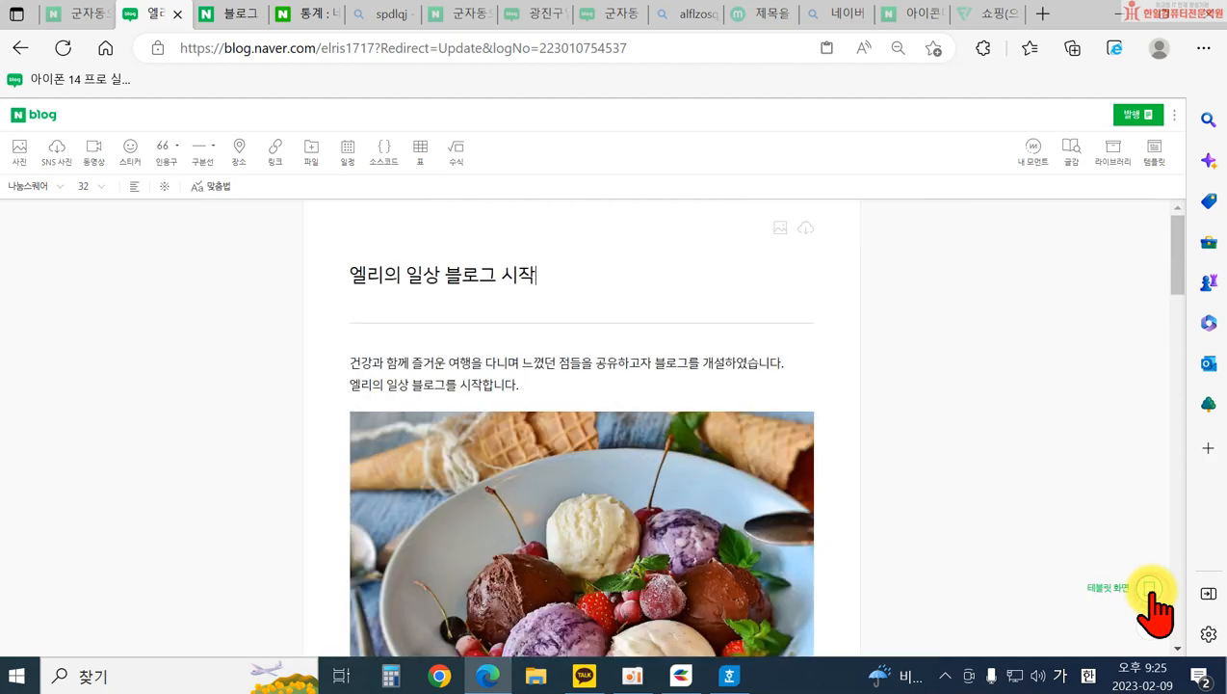
click(1151, 590)
click(1151, 589)
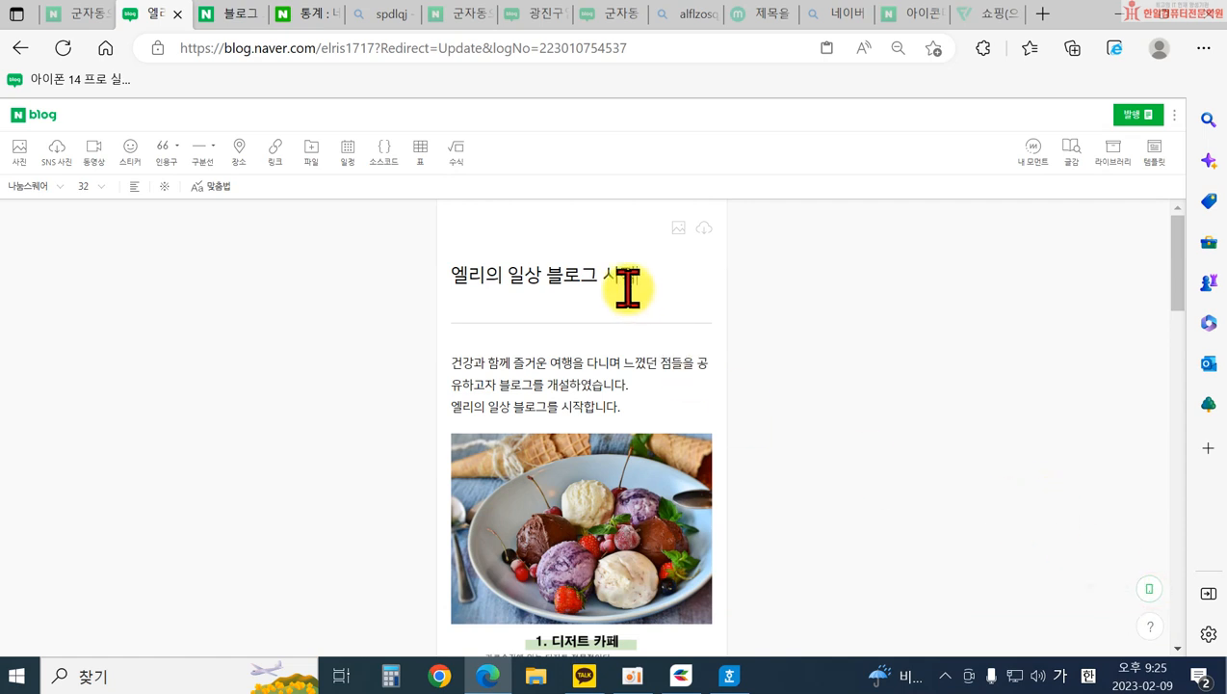
click(1152, 588)
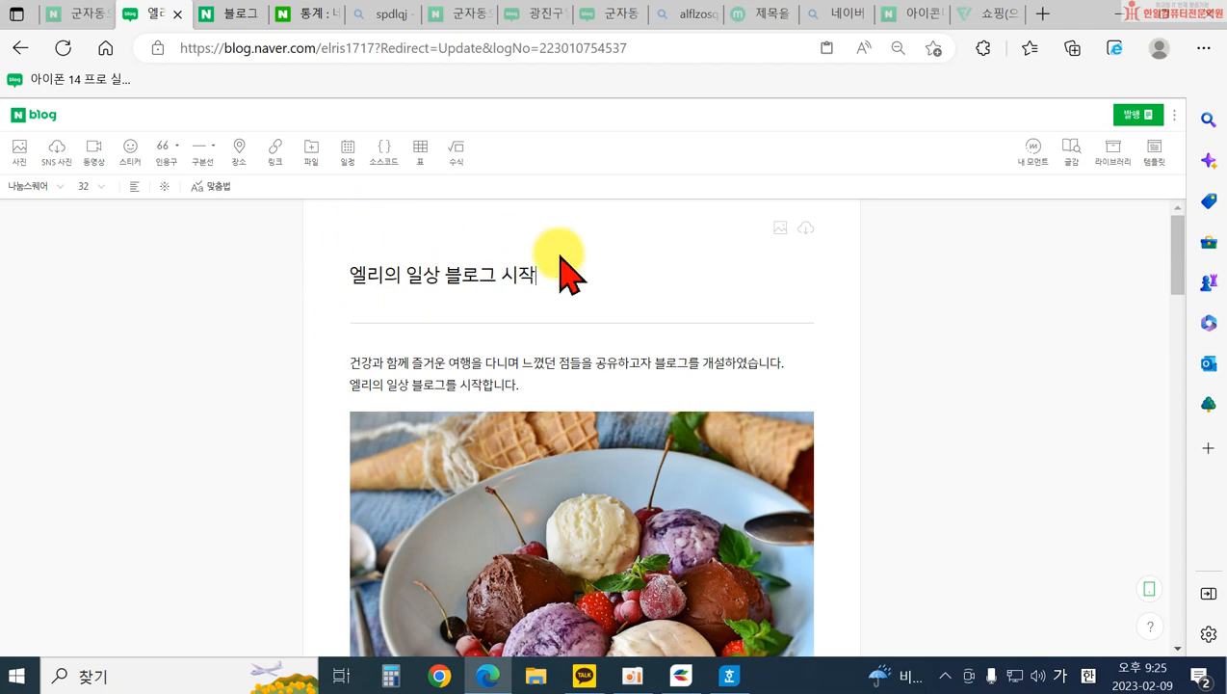
- Try the eclair-g7a59cd347_1920 photo as the title background and delete it again
click(781, 227)
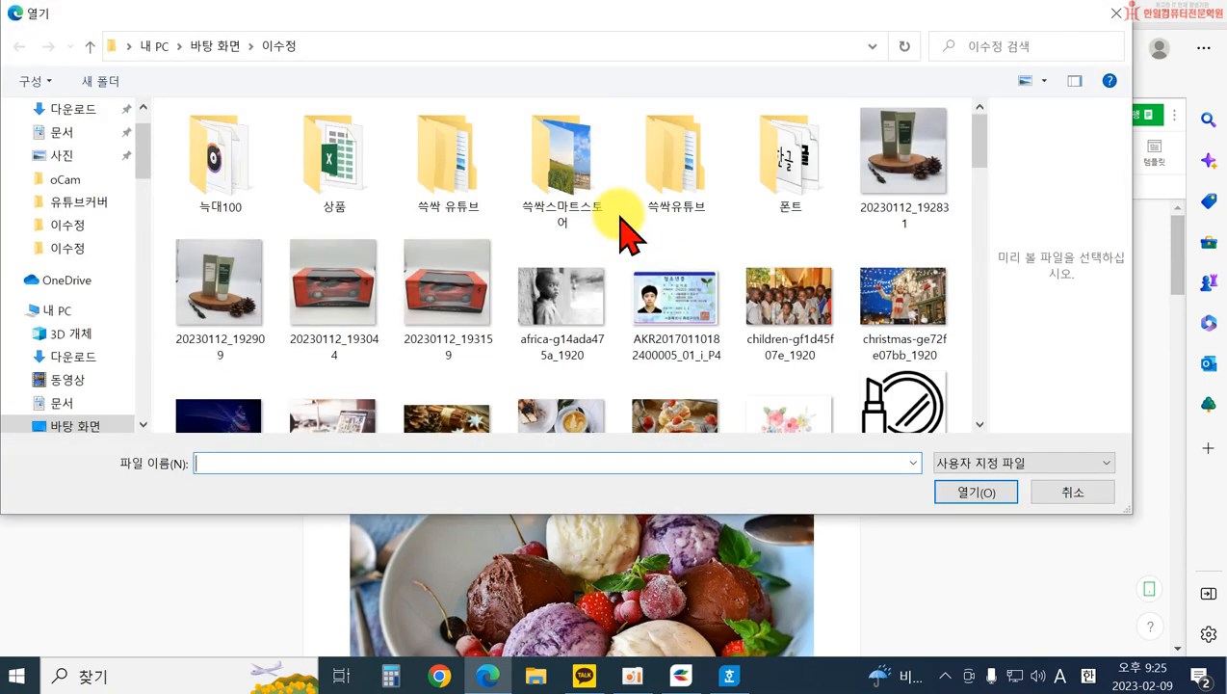
double_click(680, 422)
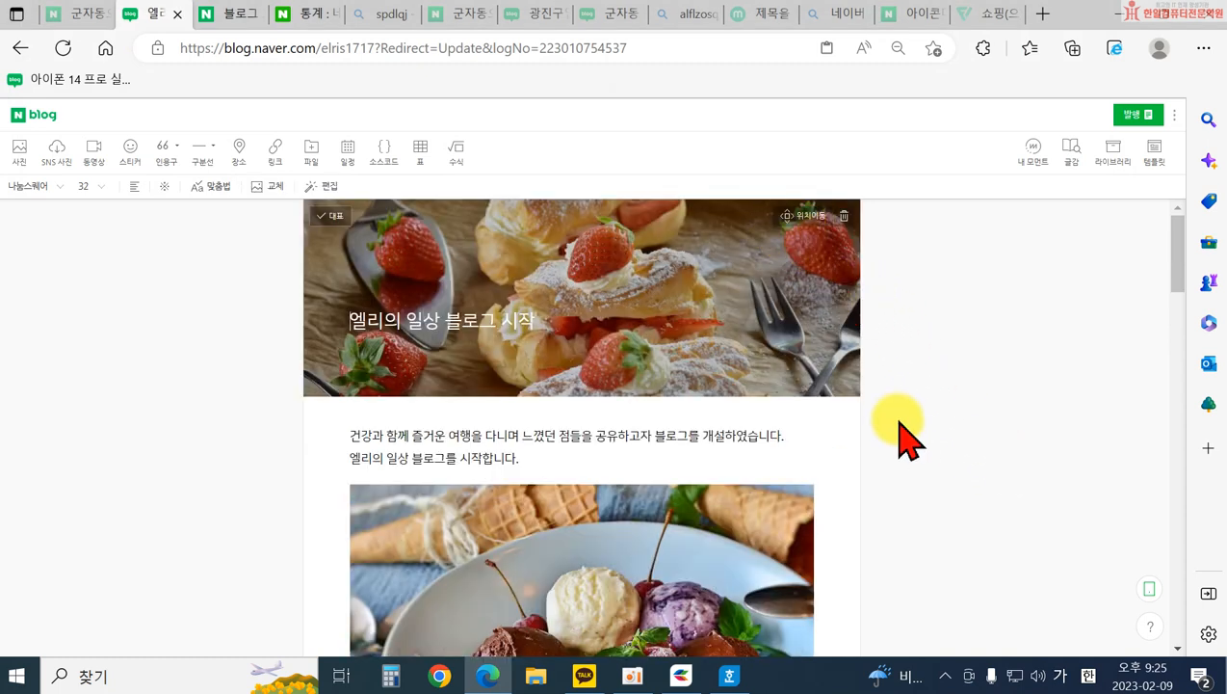
click(844, 217)
- Set flower-g85adb52c0_1920 as the title background image and shift the picture down within the title area
click(783, 227)
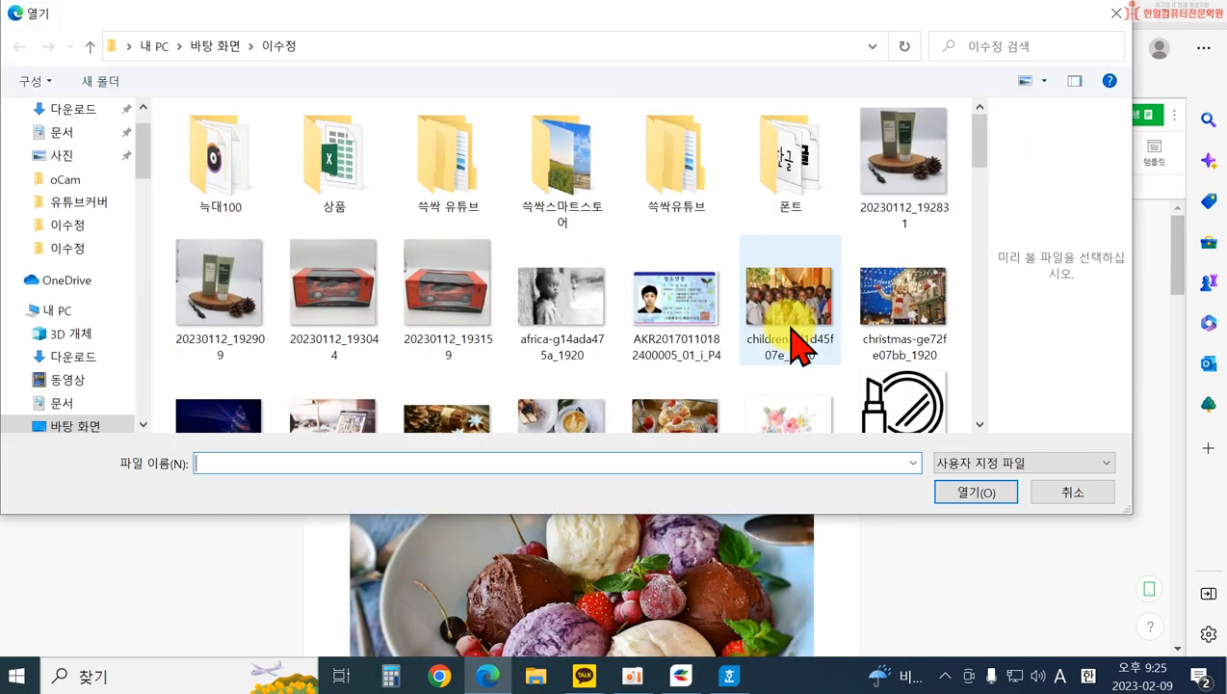
scroll(780, 327, down, 3)
scroll(732, 289, up, 1)
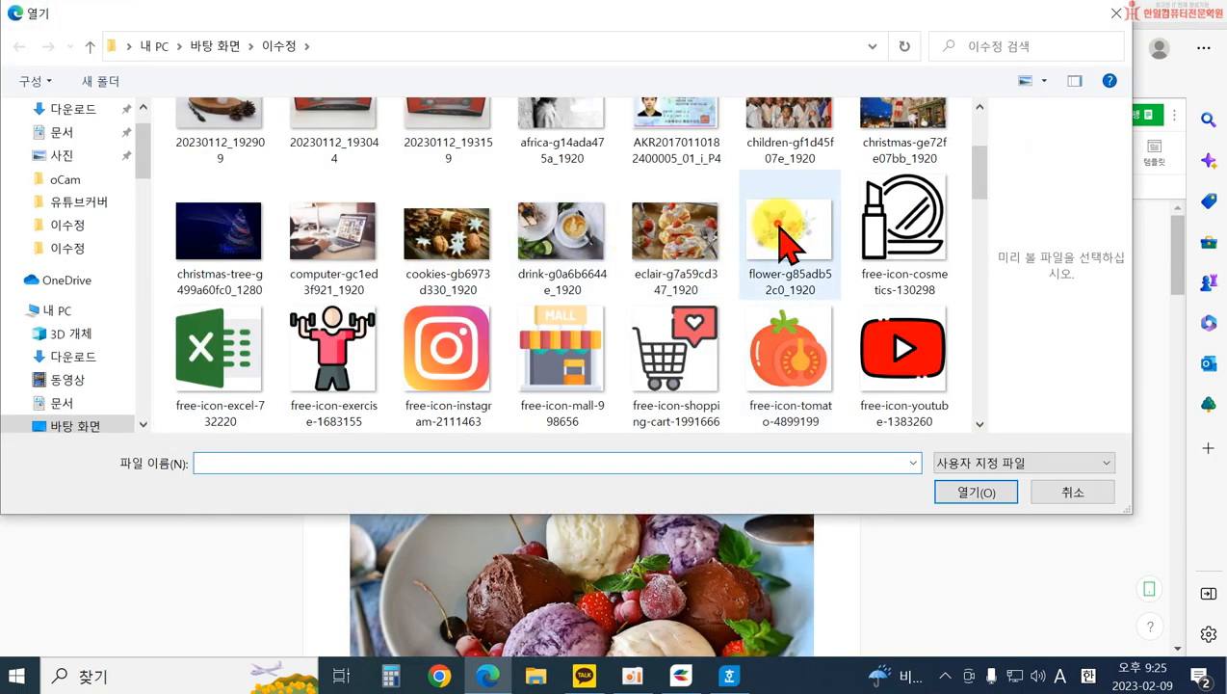
double_click(771, 240)
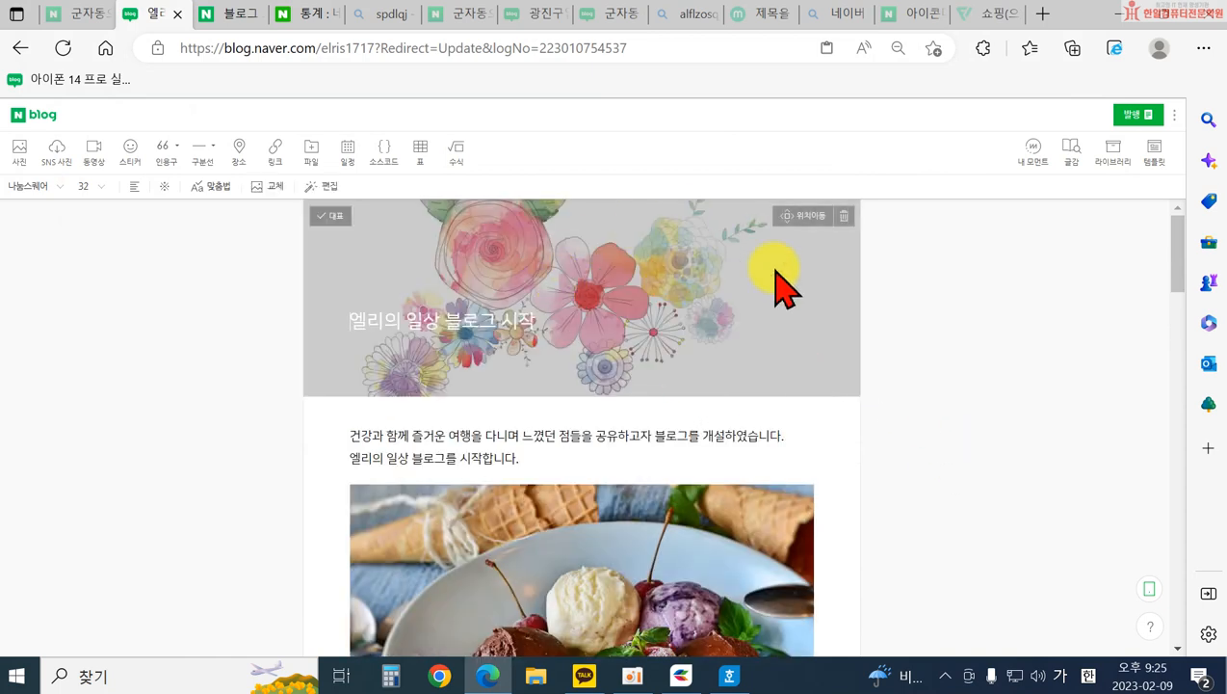
click(795, 217)
drag(786, 236, 776, 321)
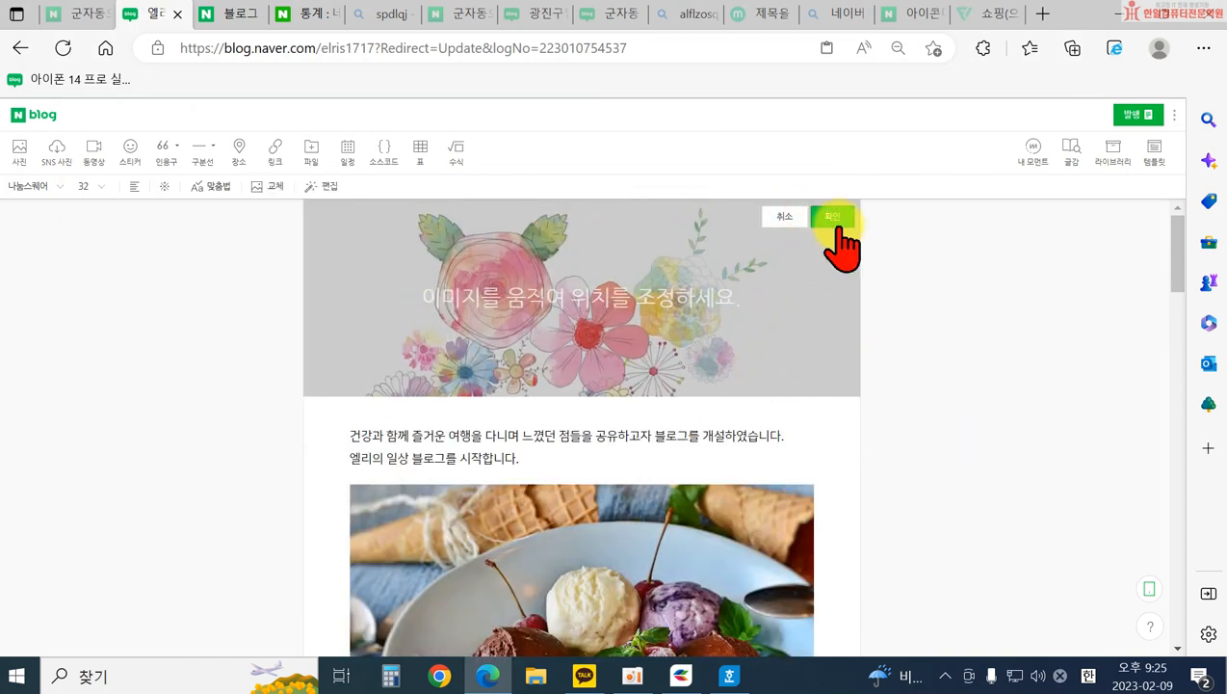
click(833, 218)
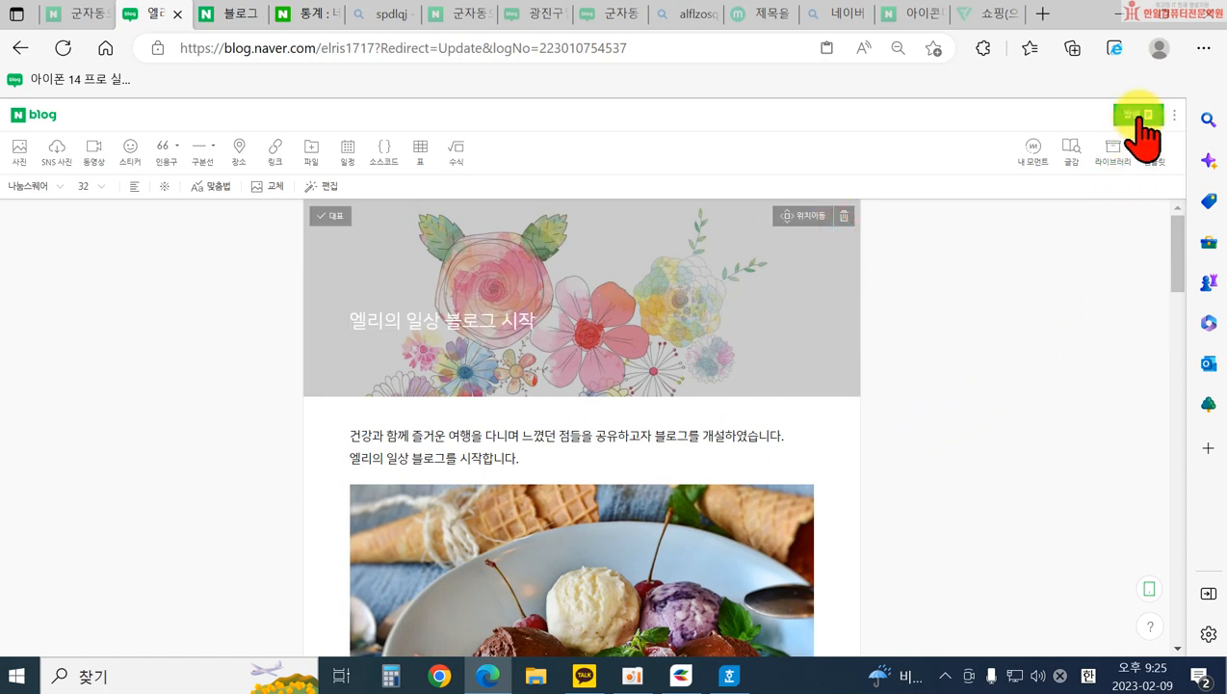
- Publish the edited post in the 일상리뷰 category with 전체공개 visibility
click(1140, 116)
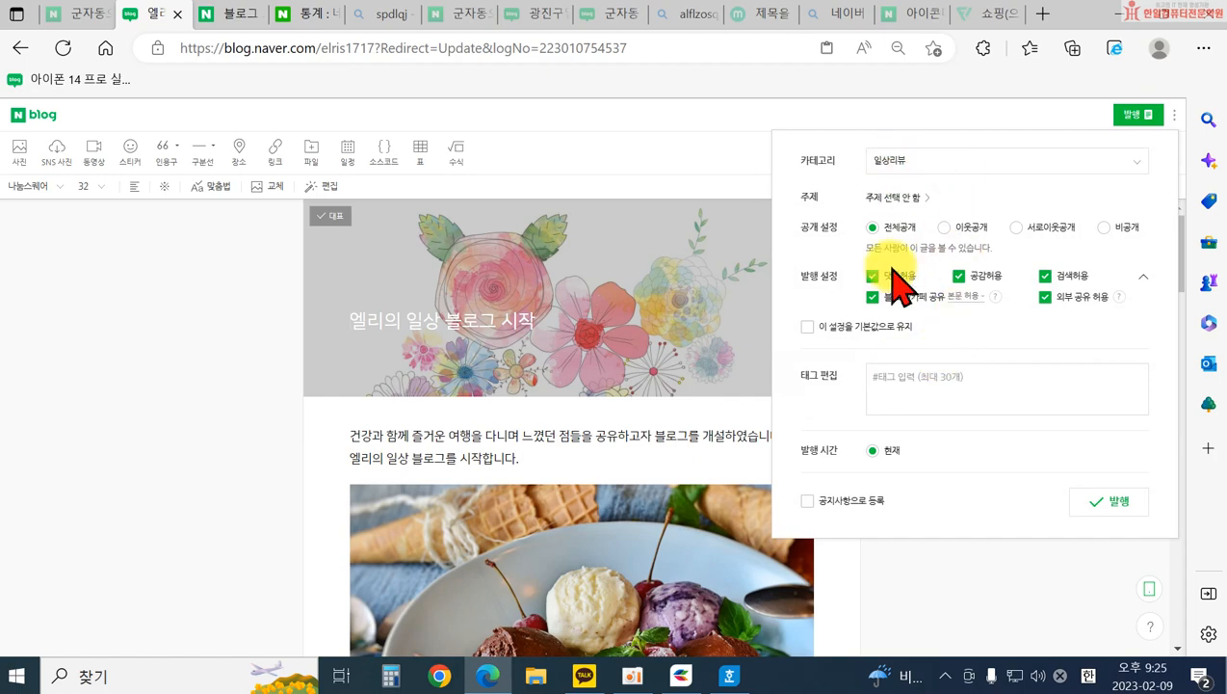
click(1101, 510)
- Test the embedded 1강. 네이버 스마트스토어 알아보기 video in the published post by playing and pausing it
scroll(1098, 515, down, 10)
scroll(780, 525, down, 15)
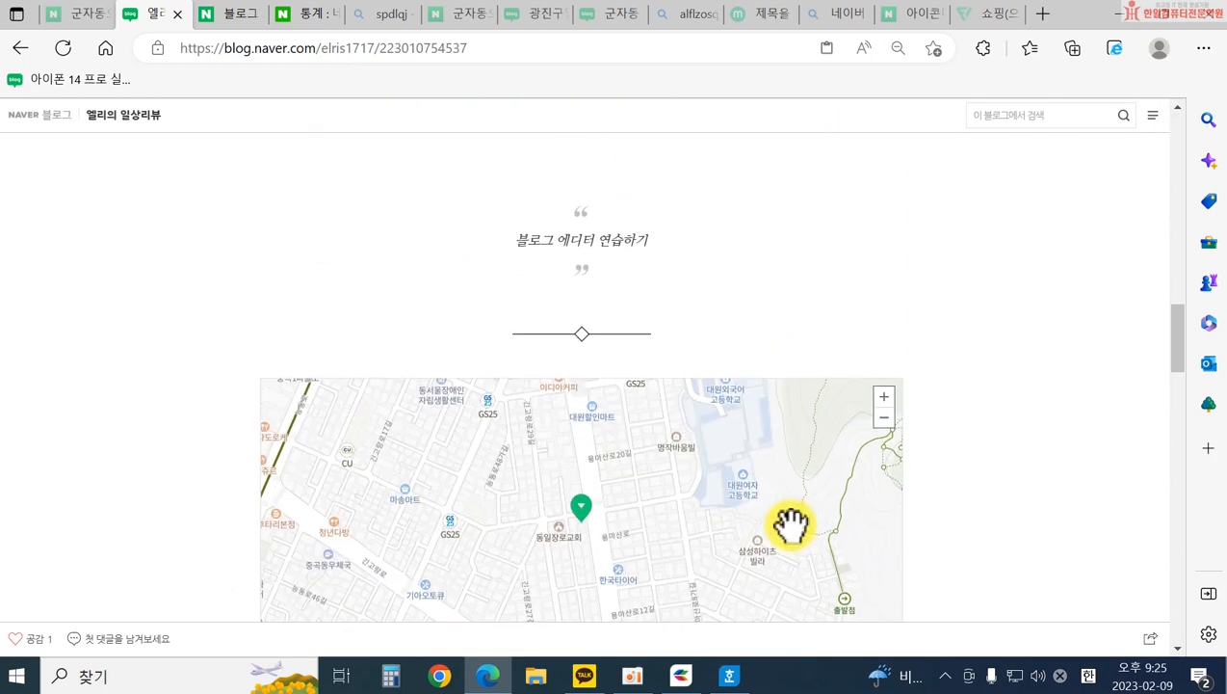
scroll(526, 556, up, 3)
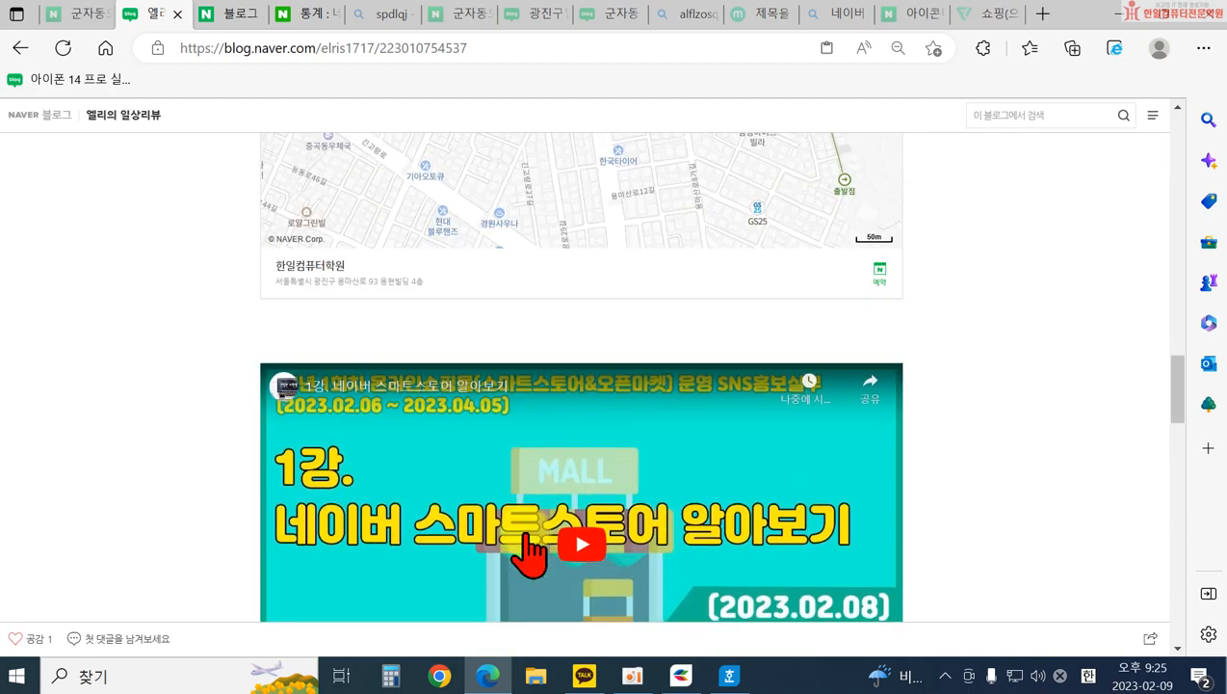
scroll(603, 241, down, 2)
click(607, 395)
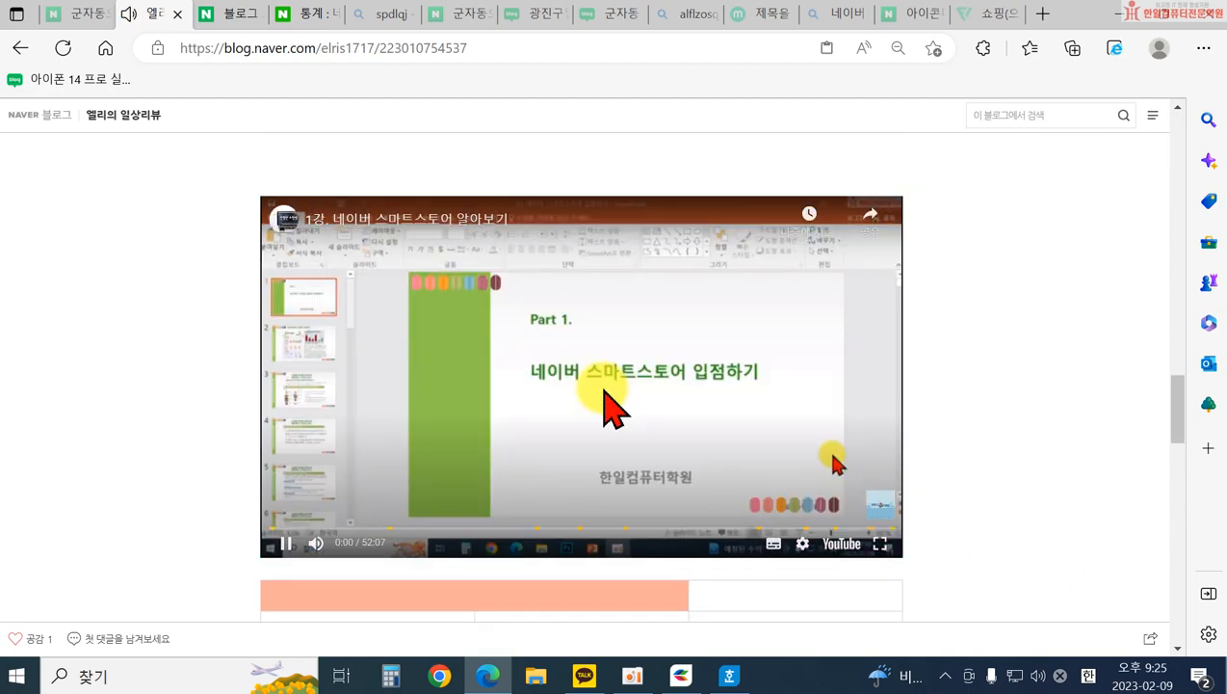
click(287, 545)
- Open the 푸드쟁이 한라봉 product card below the clock photo and look over its store page down to the customer reviews
scroll(915, 414, down, 5)
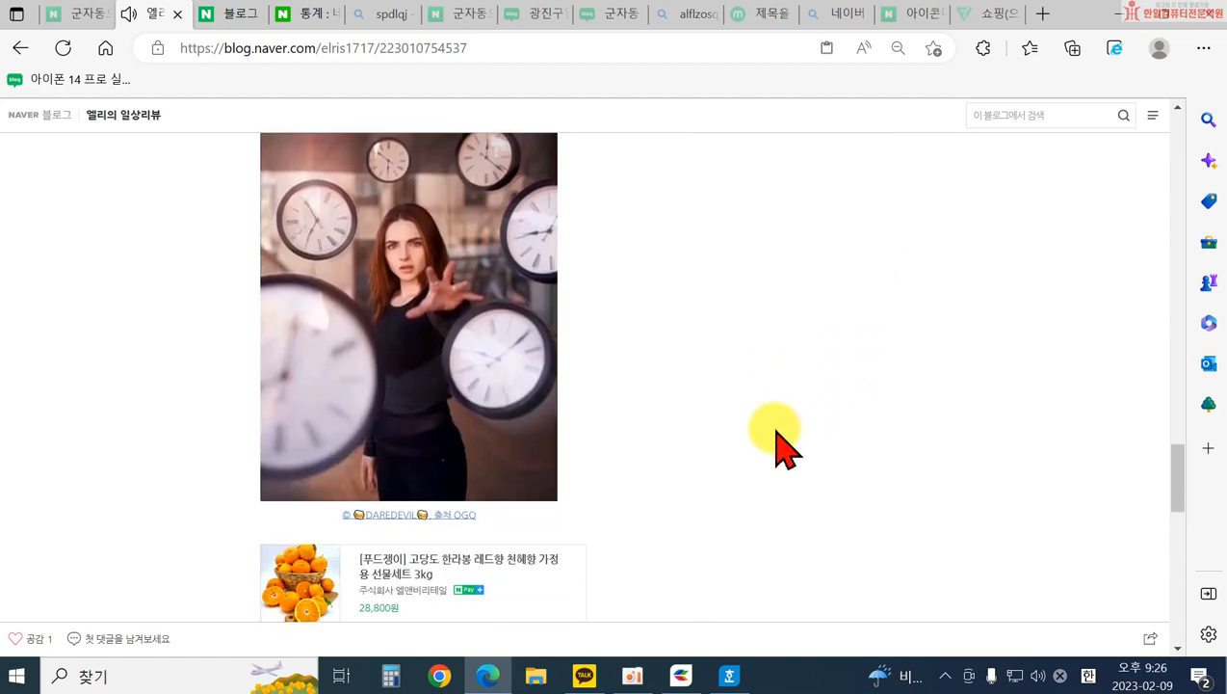
scroll(775, 433, down, 2)
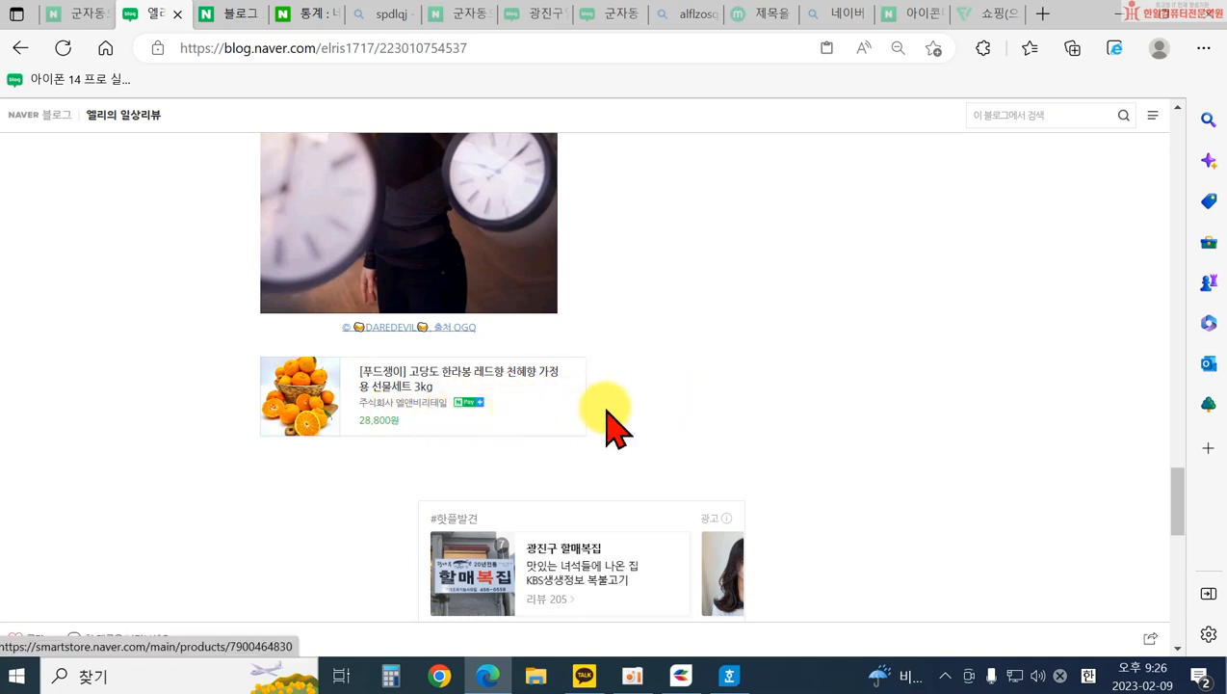
click(415, 385)
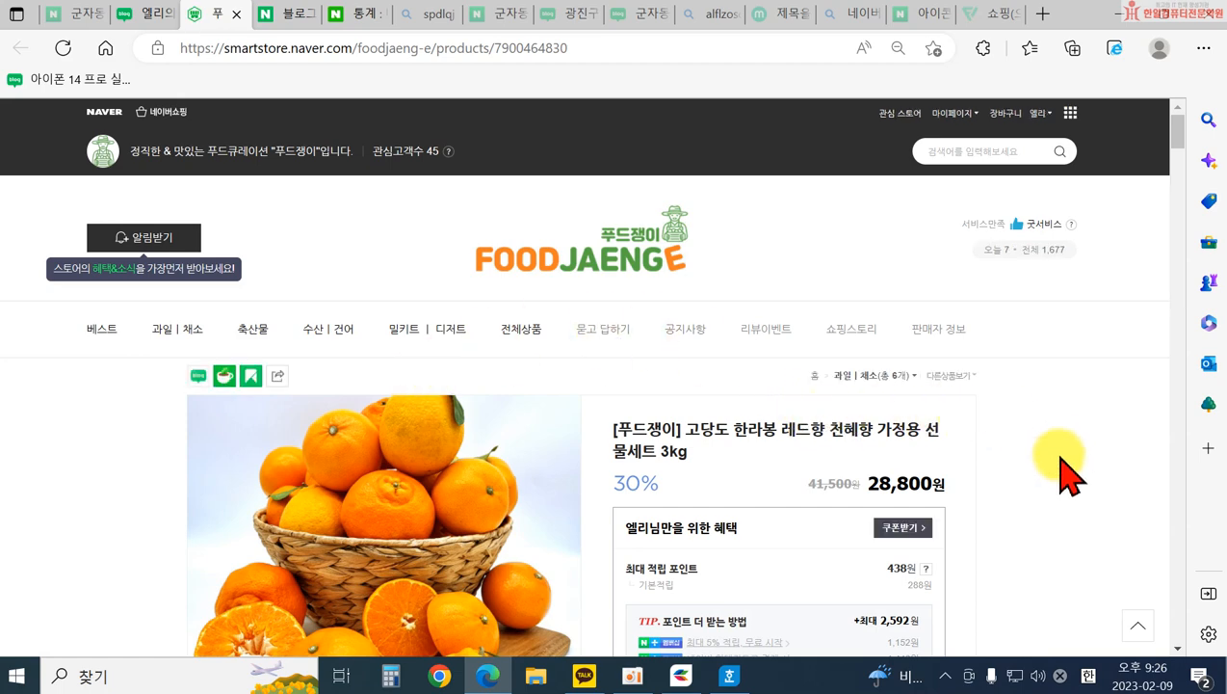
scroll(988, 472, down, 3)
scroll(981, 459, down, 5)
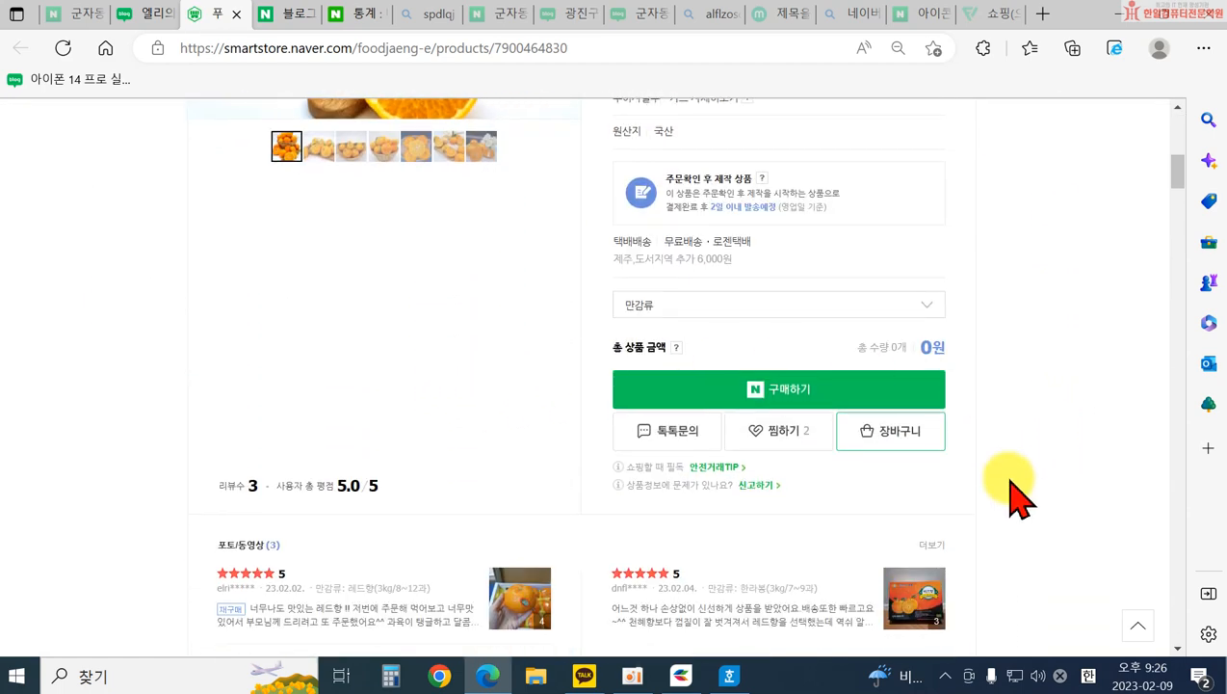
scroll(984, 491, down, 1)
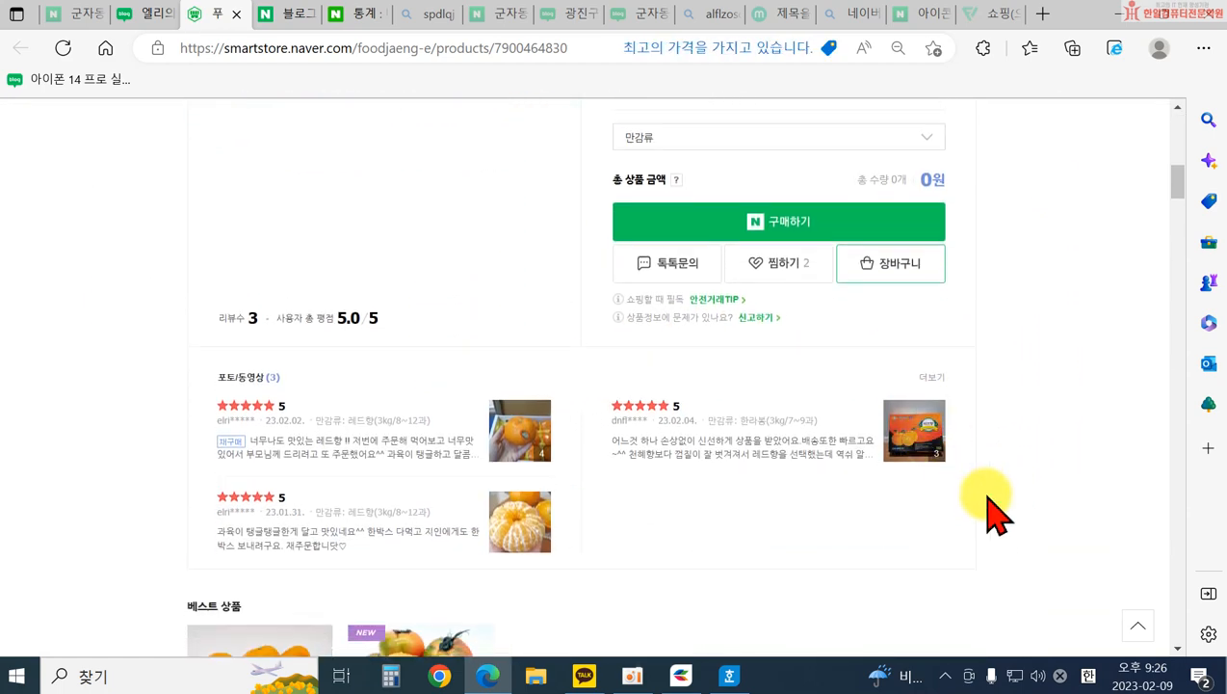